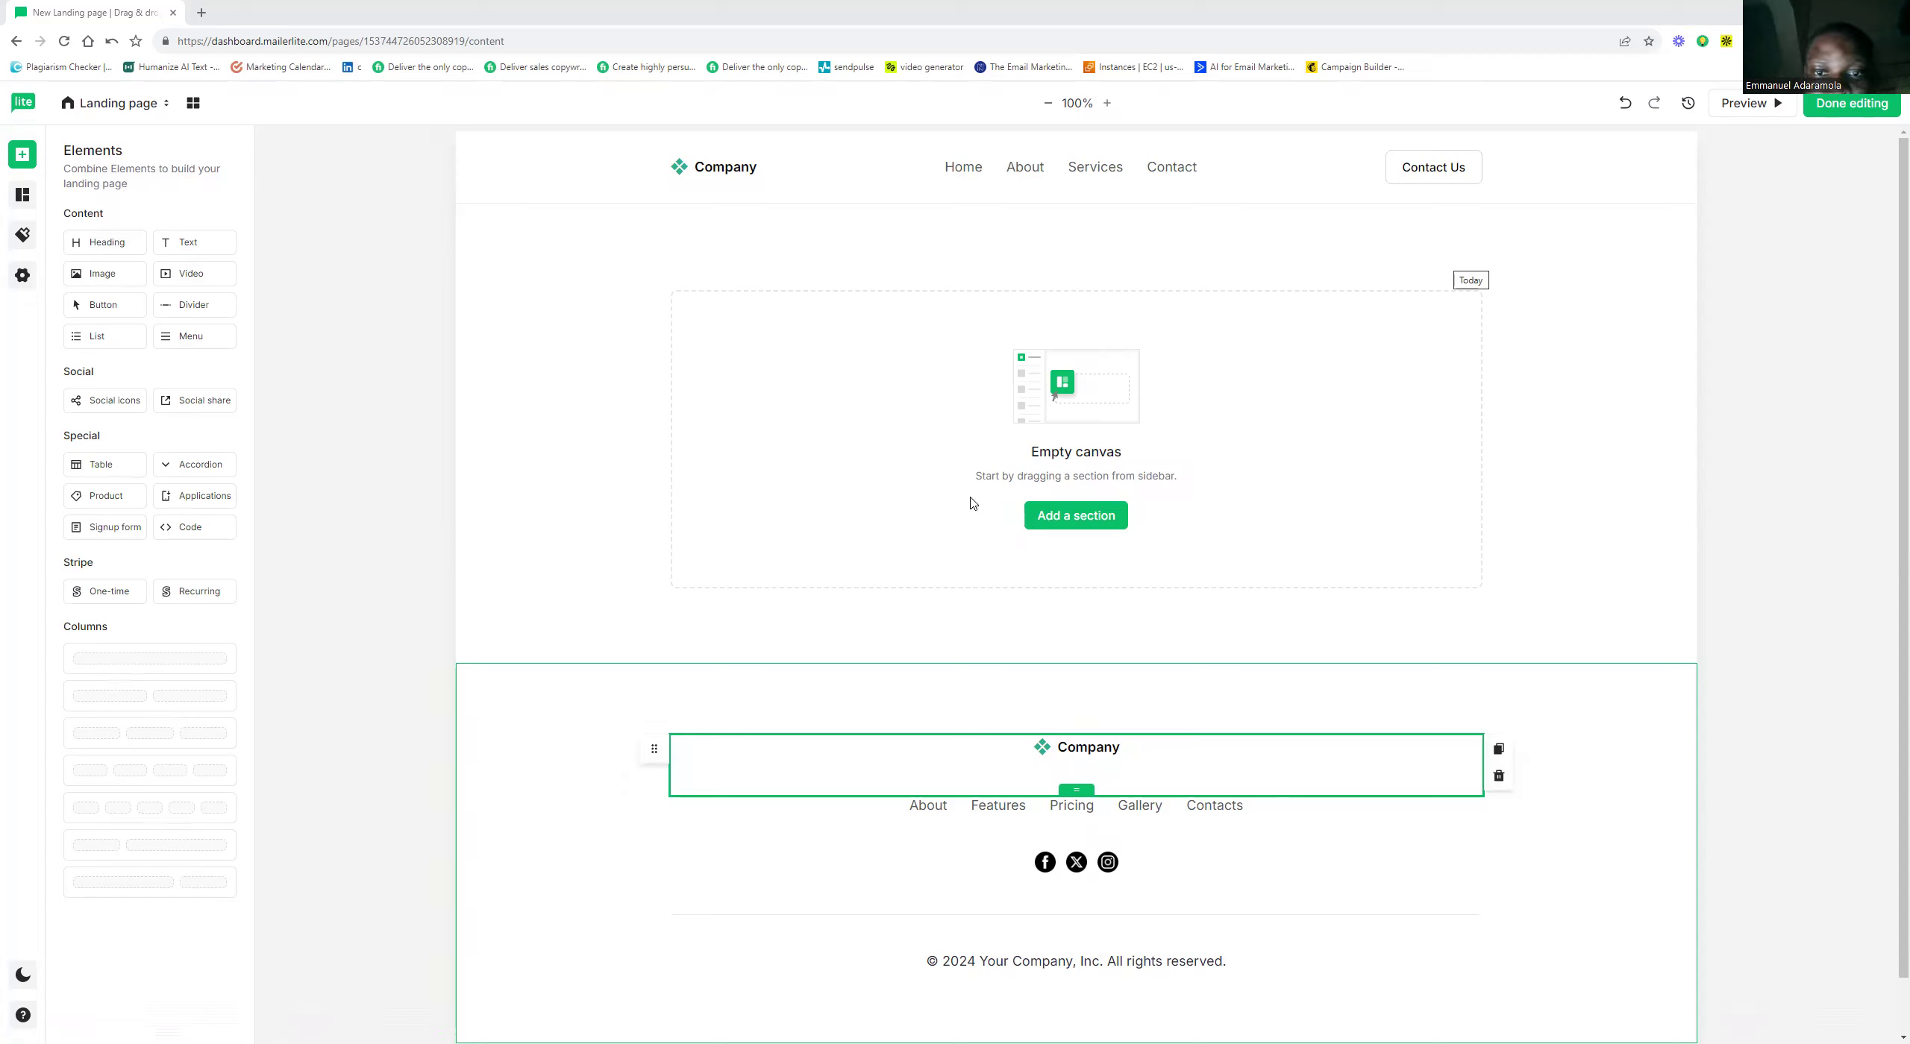
Browse the prebuilt Hero, Content and Social proof sections available for the landing page
{"action": "left_click", "coordinate": [1086, 522]}
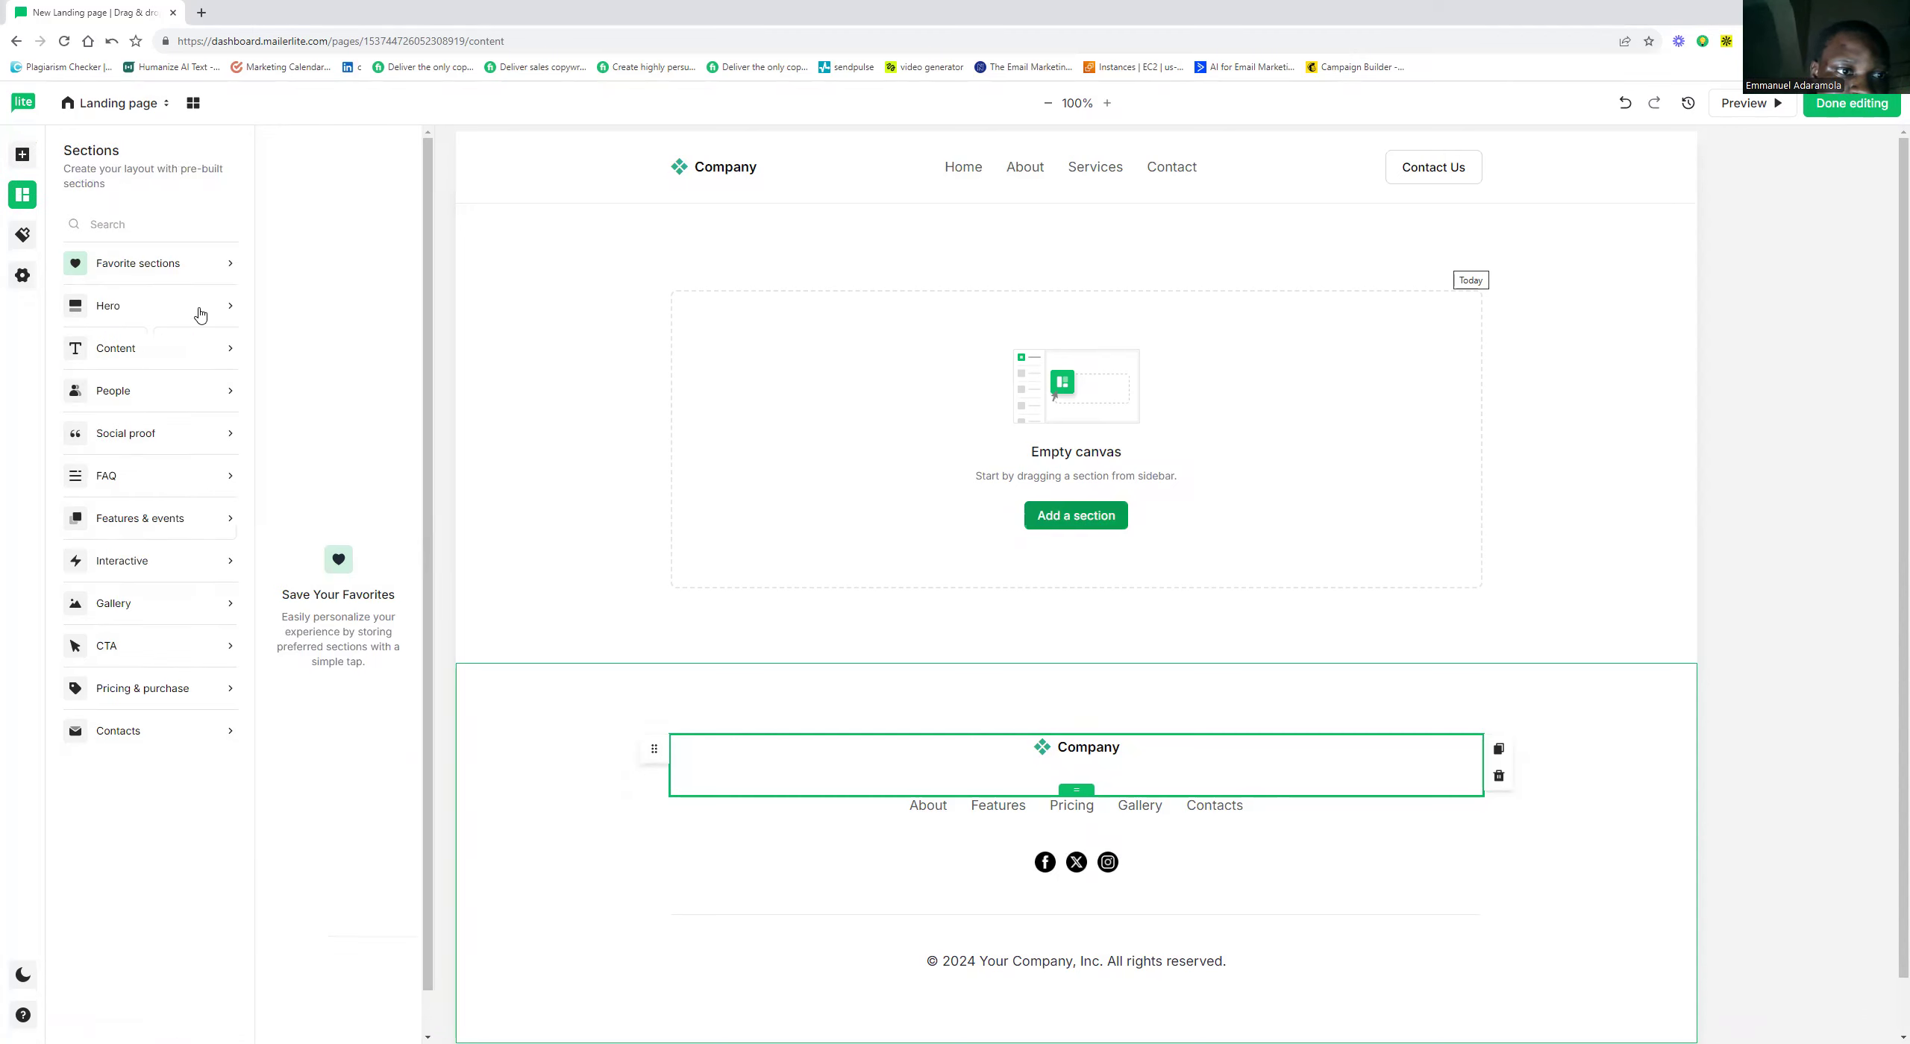
{"action": "left_click", "coordinate": [200, 313]}
{"action": "left_click", "coordinate": [198, 347]}
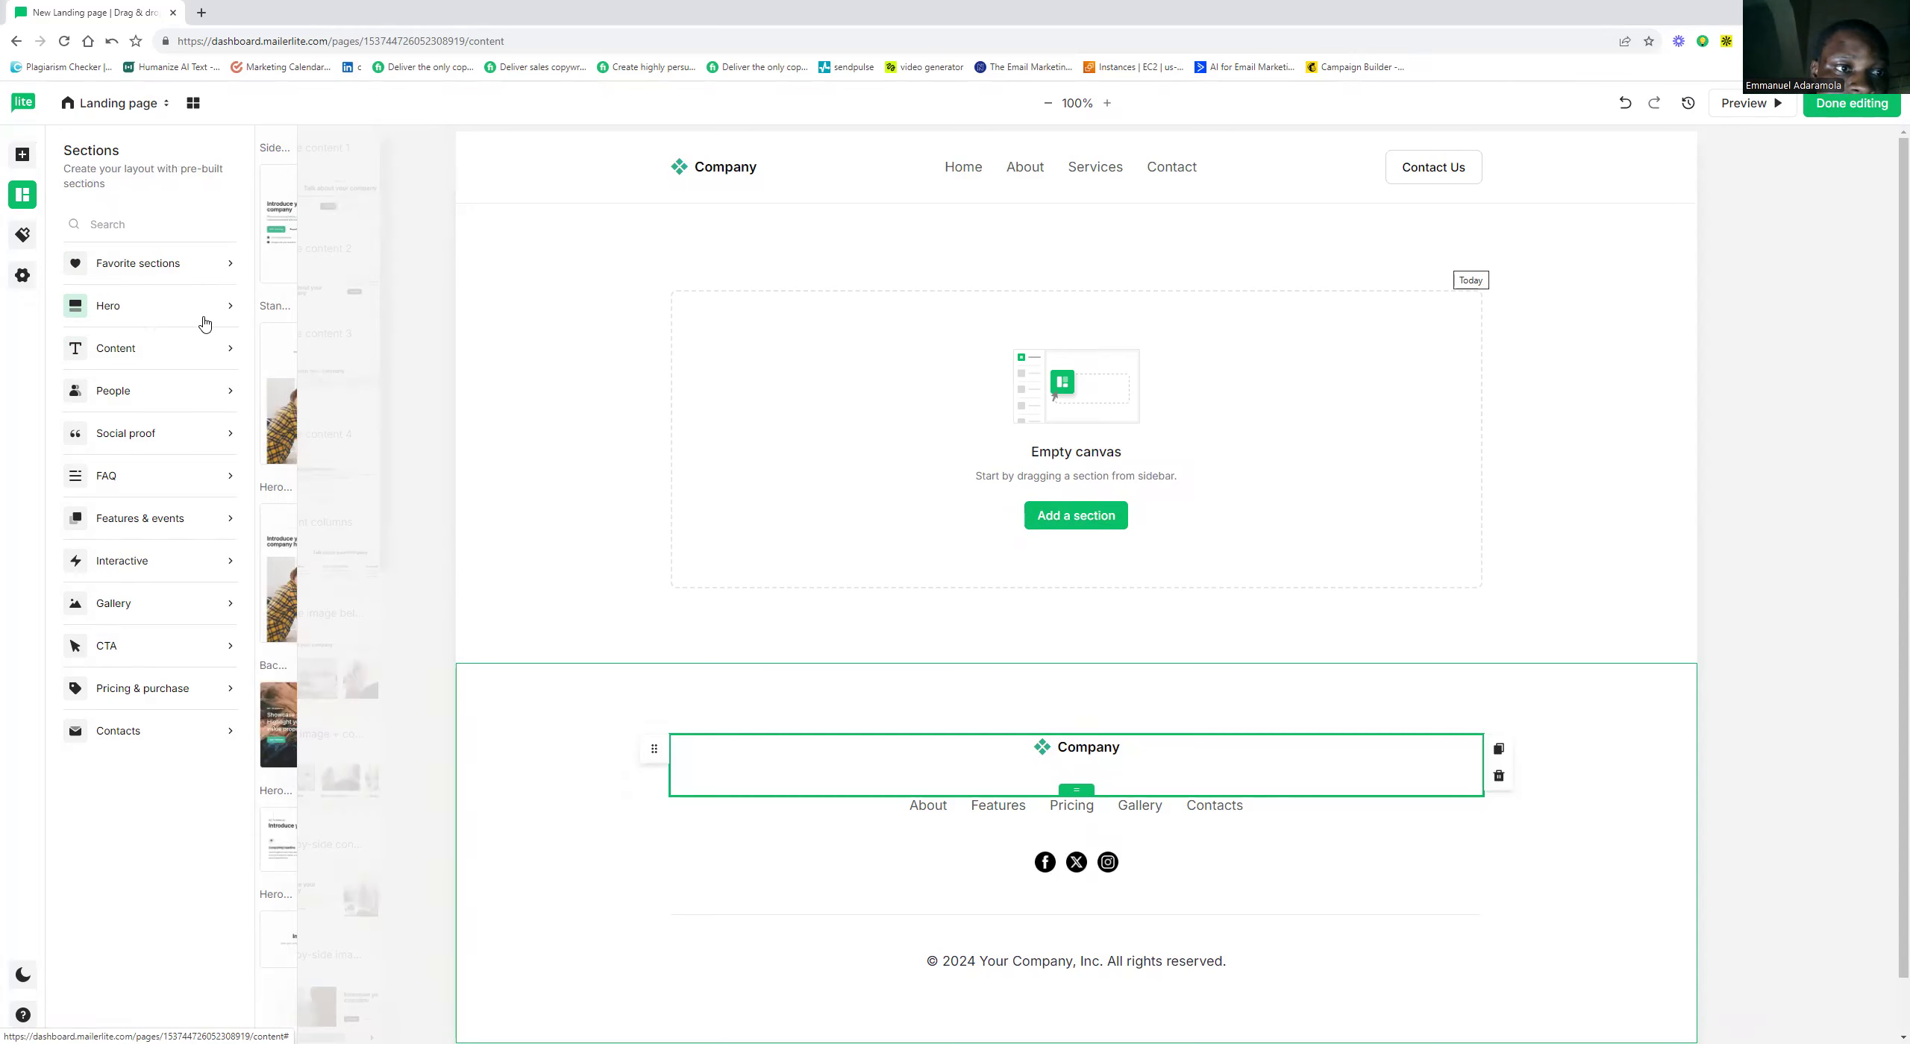
{"action": "left_click", "coordinate": [216, 435]}
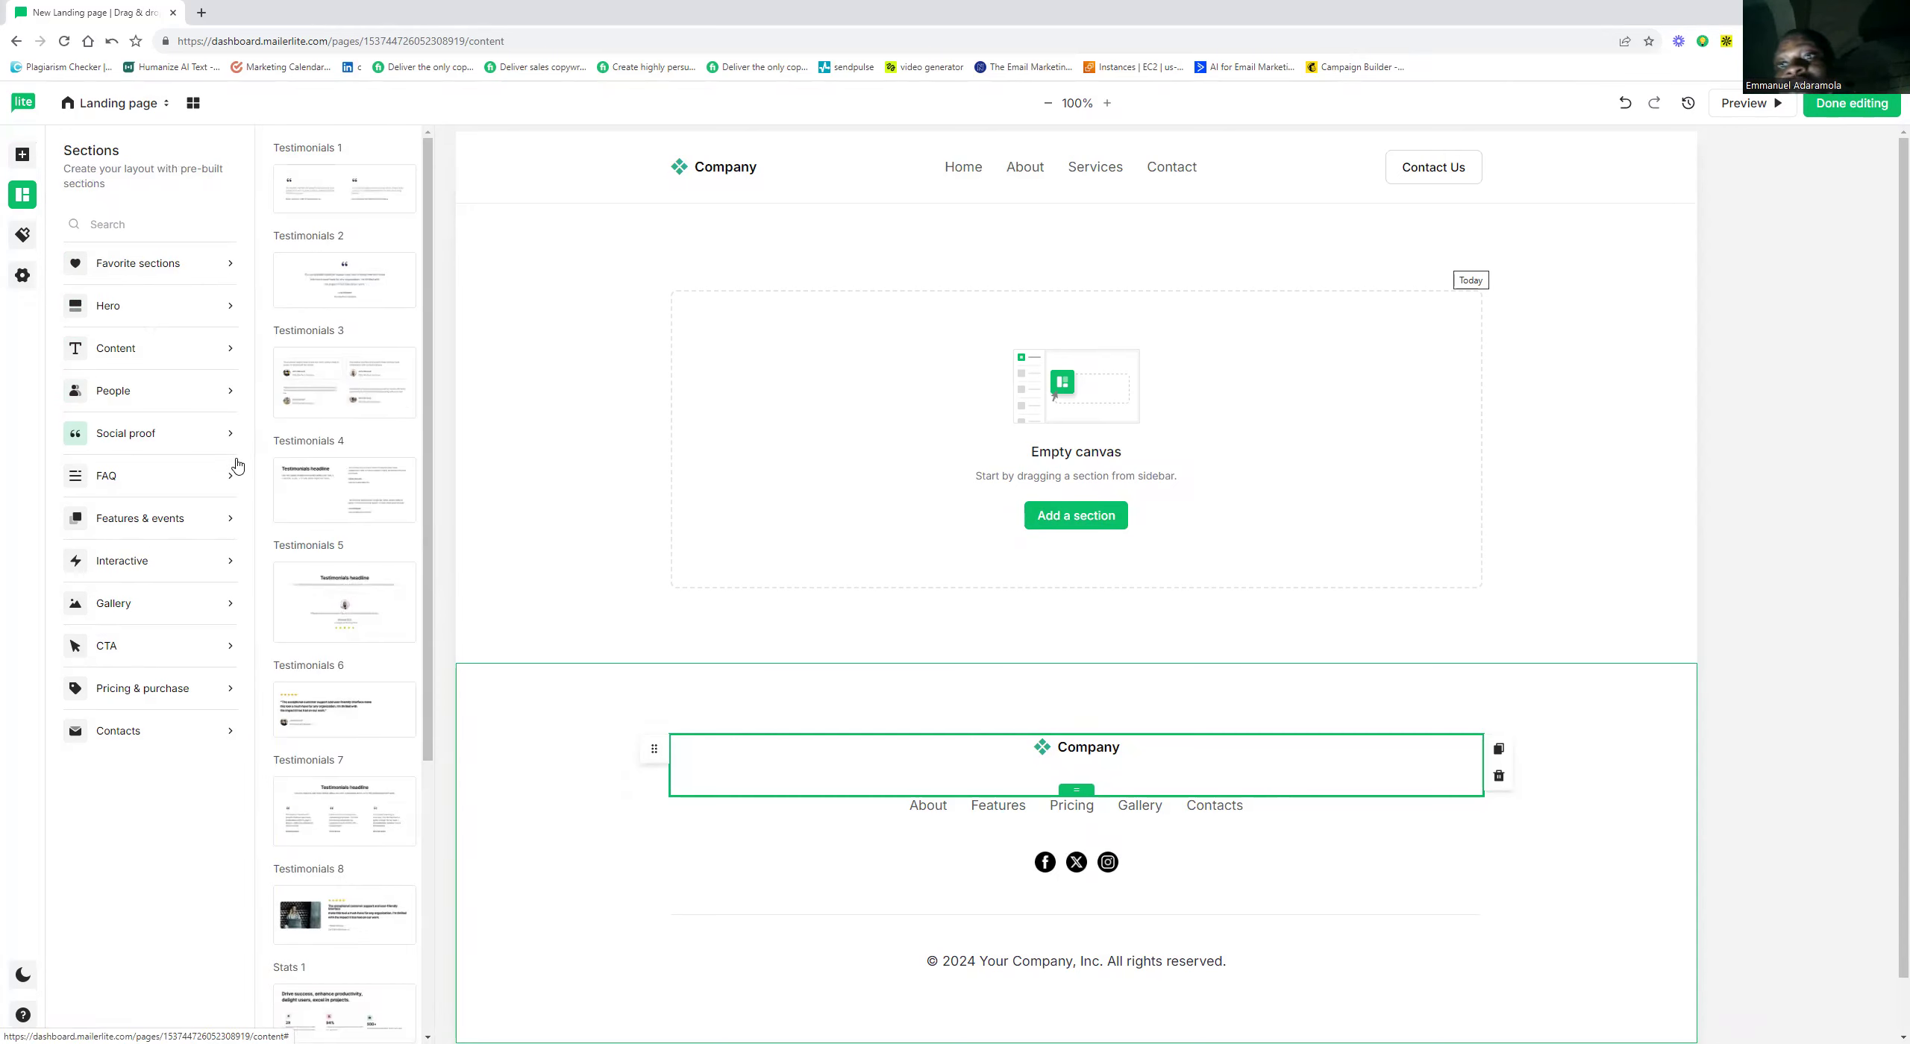
Insert a signup form into the footer between the navigation menu and the social icons
{"action": "left_click", "coordinate": [23, 155]}
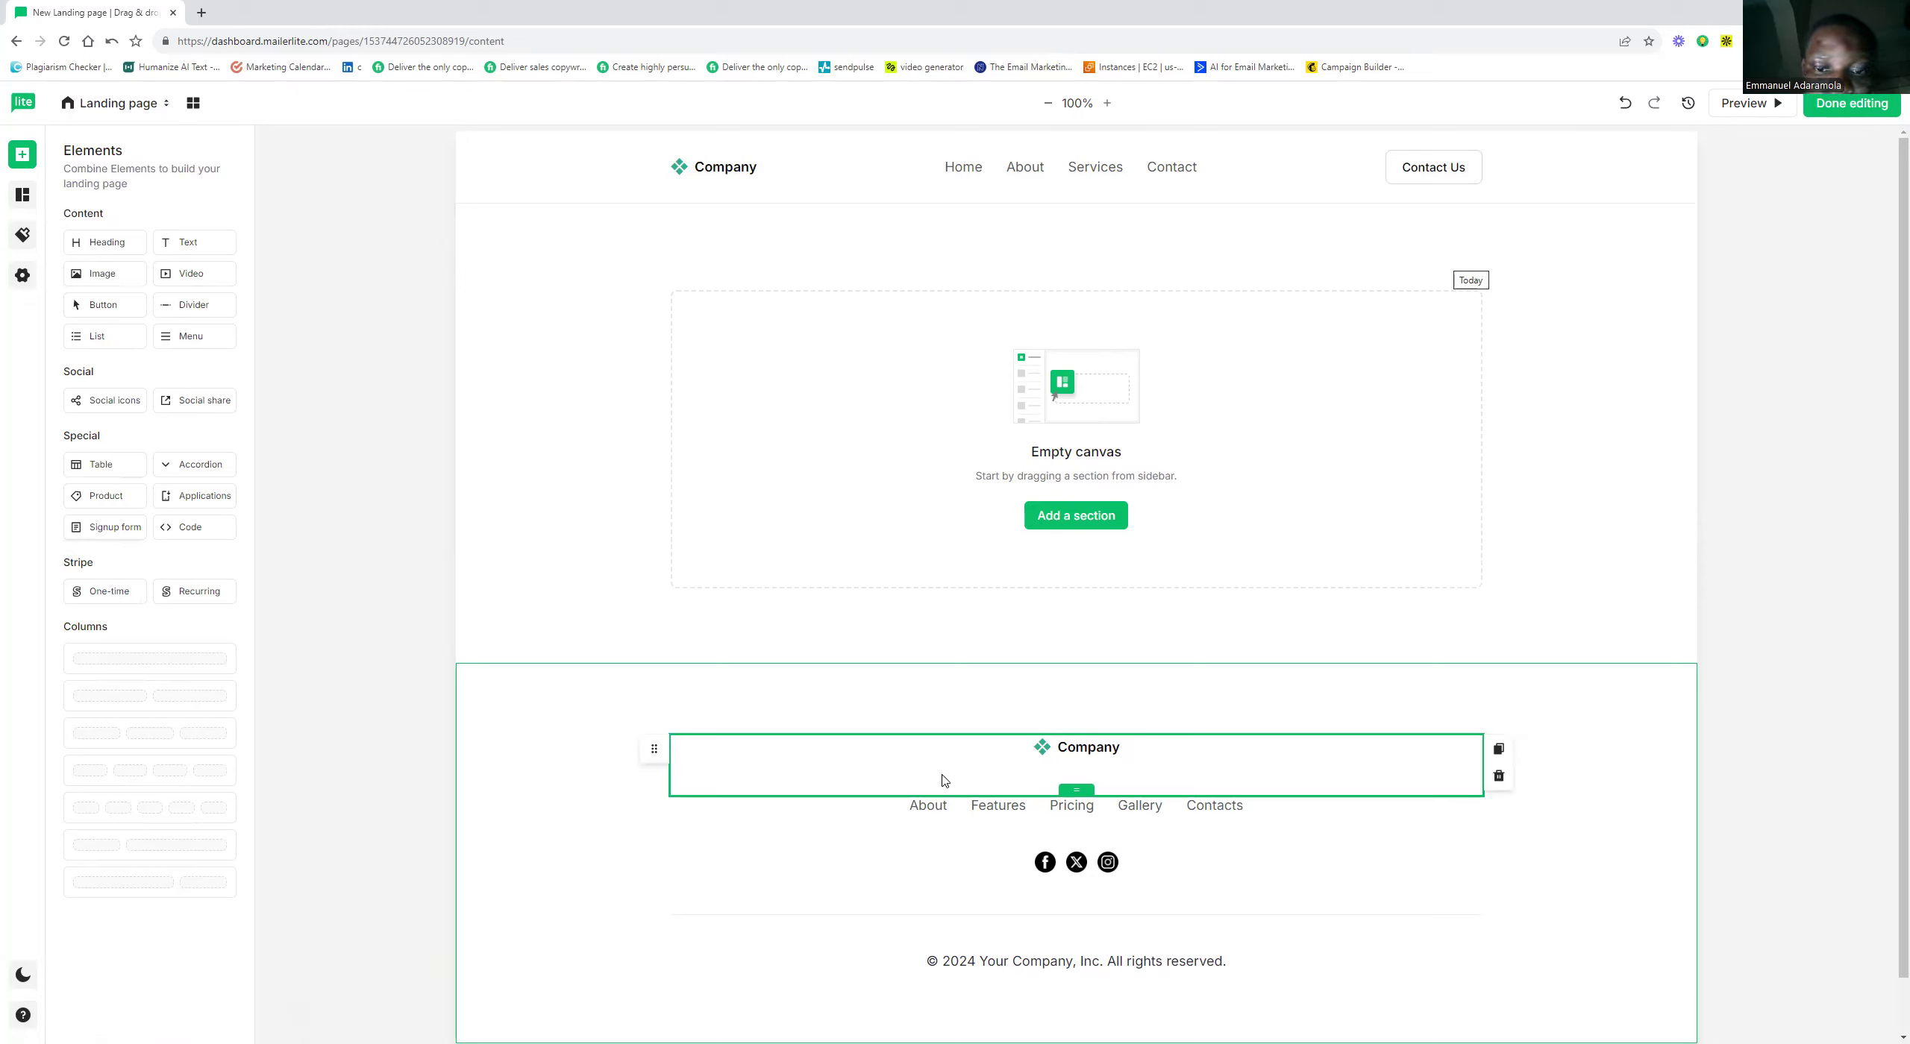
{"action": "left_click_drag", "start_coordinate": [942, 775], "coordinate": [1134, 865]}
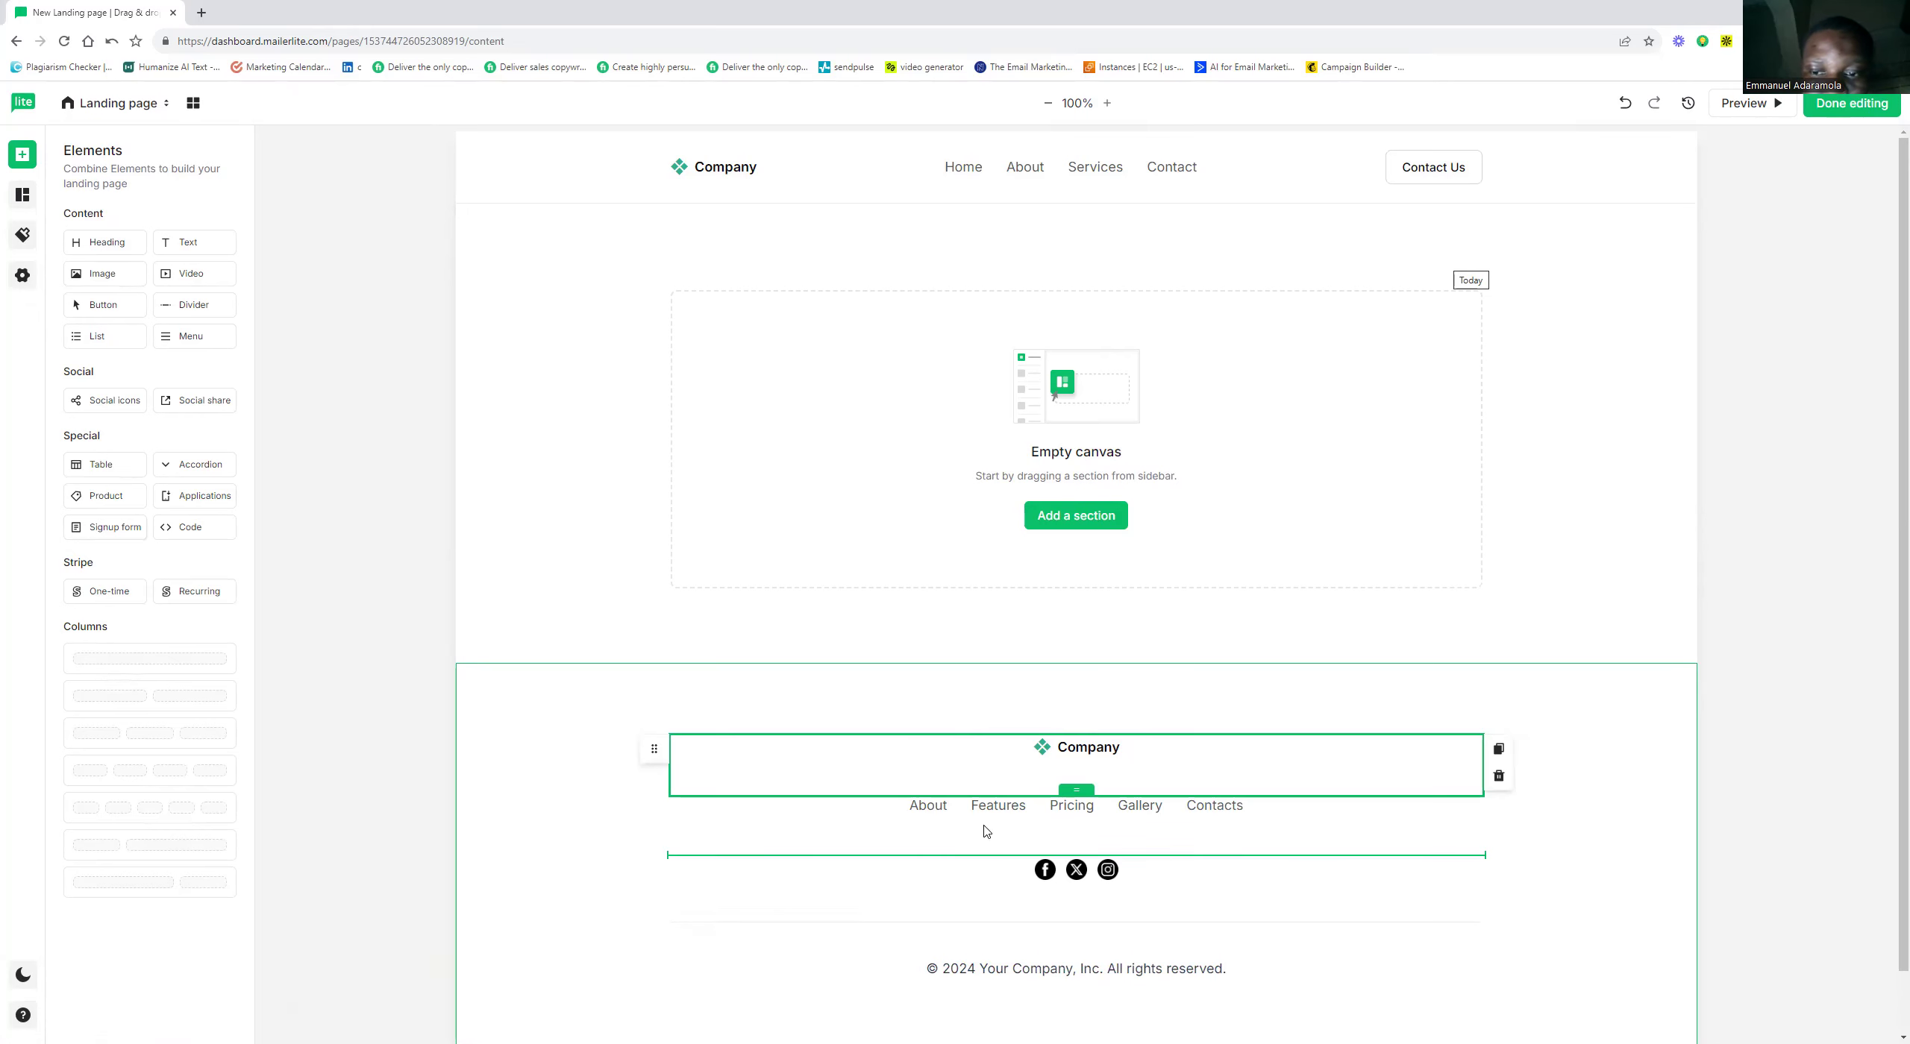
{"action": "left_click_drag", "start_coordinate": [985, 832], "coordinate": [986, 829]}
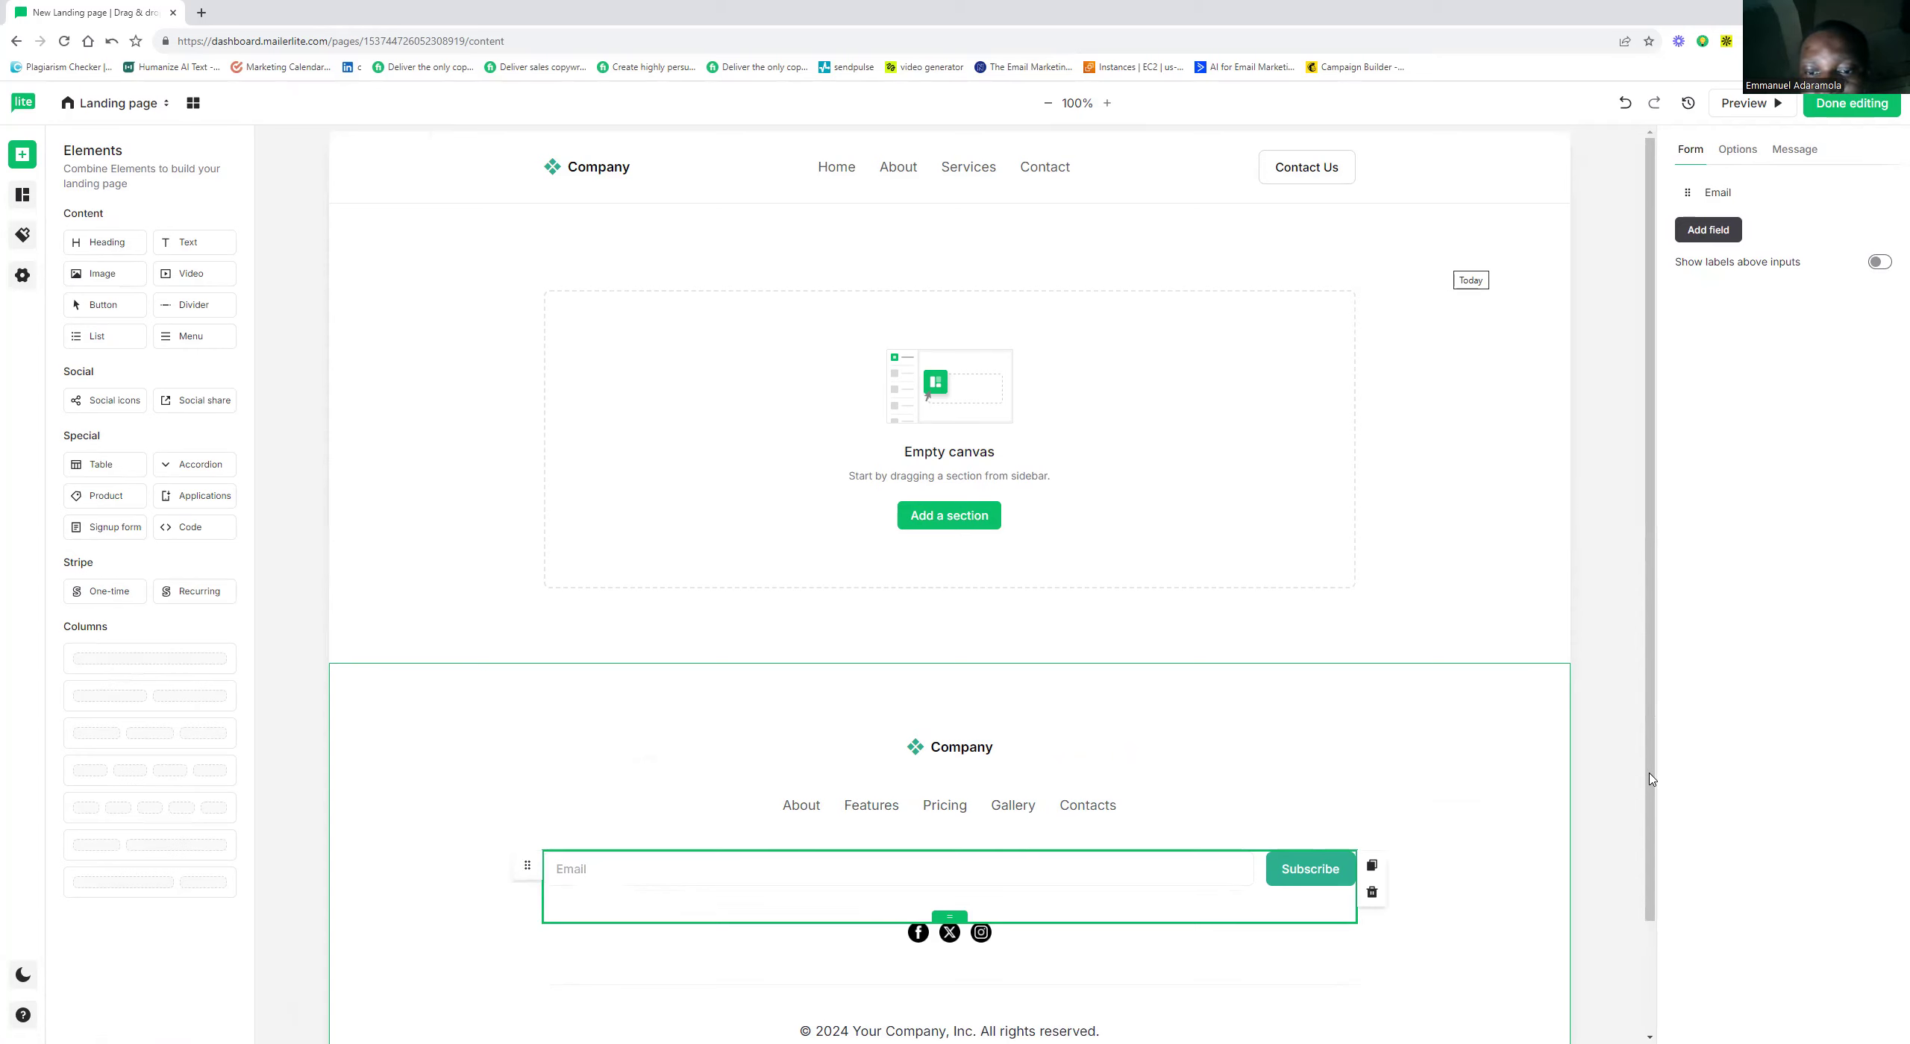
{"action": "scroll", "coordinate": [1652, 780], "scroll_direction": "down", "scroll_amount": 2}
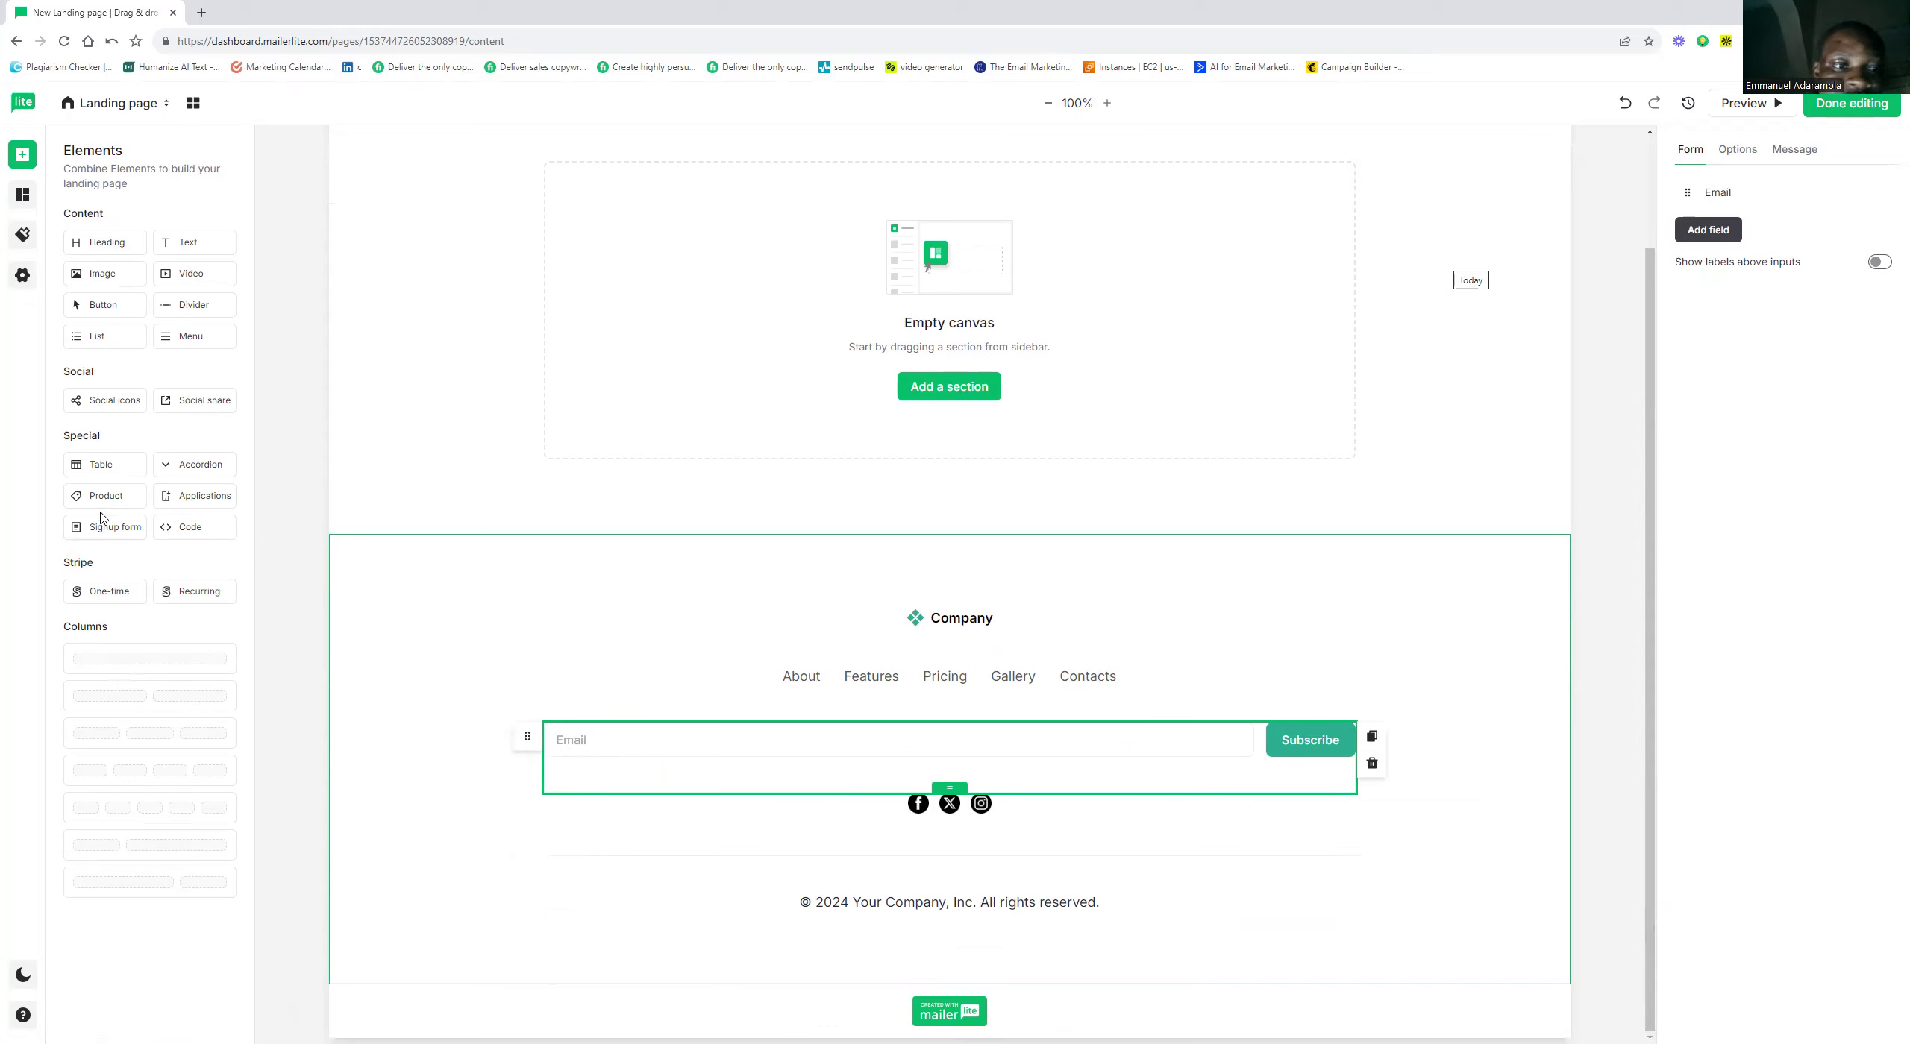
Add a Last name field to the signup form below the Email field
{"action": "left_click", "coordinate": [690, 741]}
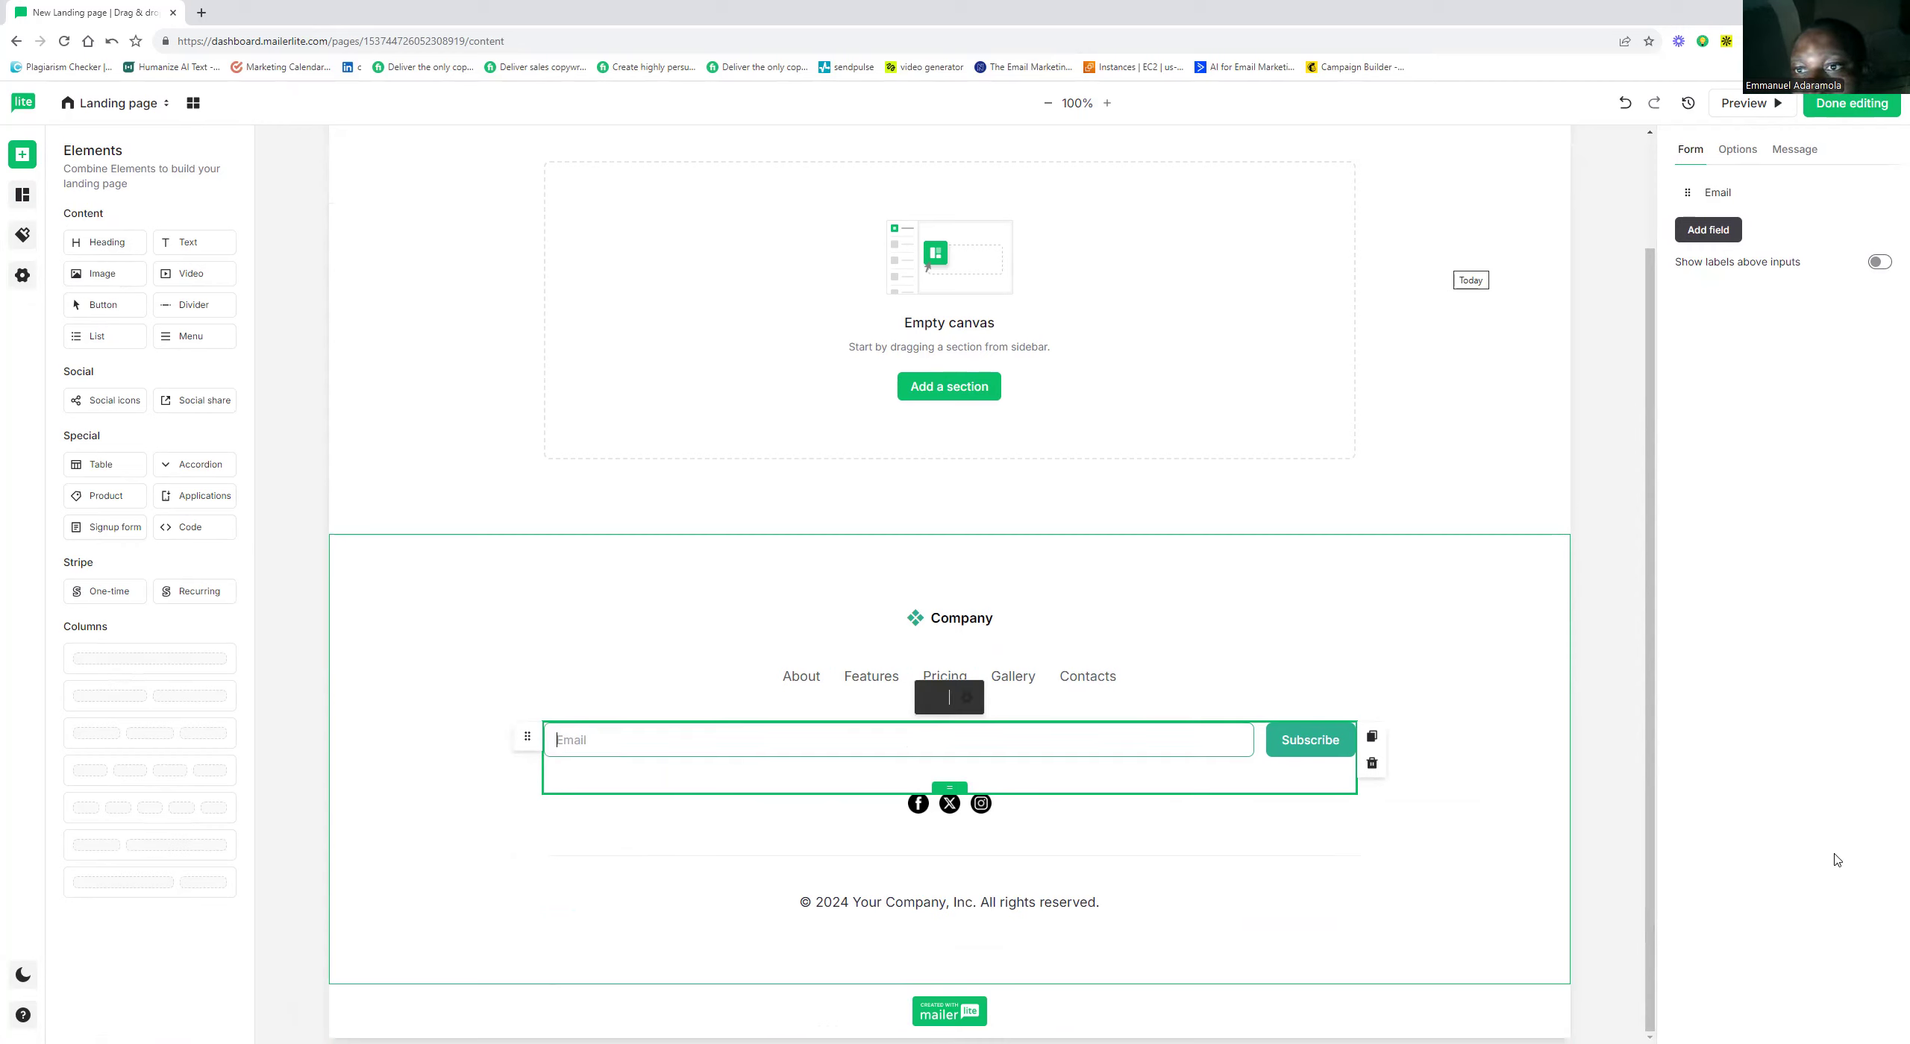
{"action": "left_click", "coordinate": [1709, 230]}
{"action": "left_click", "coordinate": [1715, 290]}
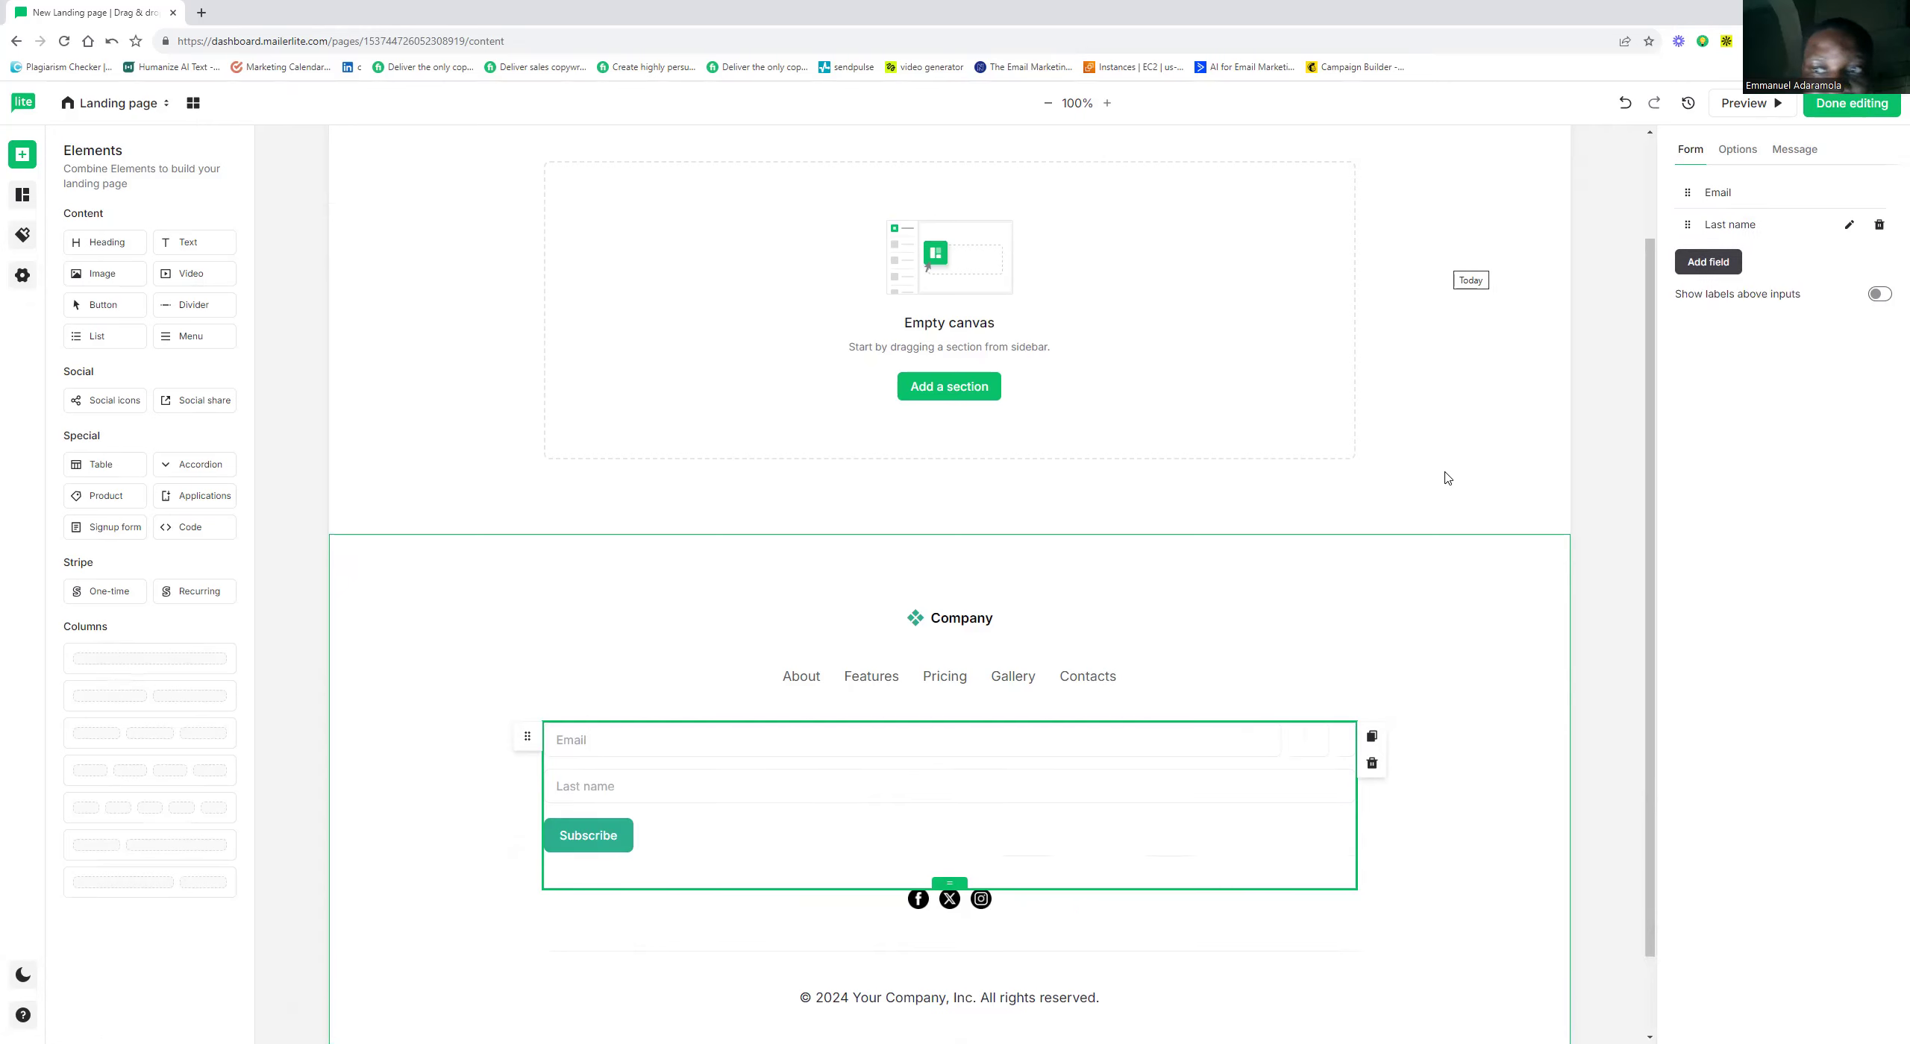
Examine the available field types and field choices in the Last name field's settings, and close them
{"action": "left_click", "coordinate": [1850, 228]}
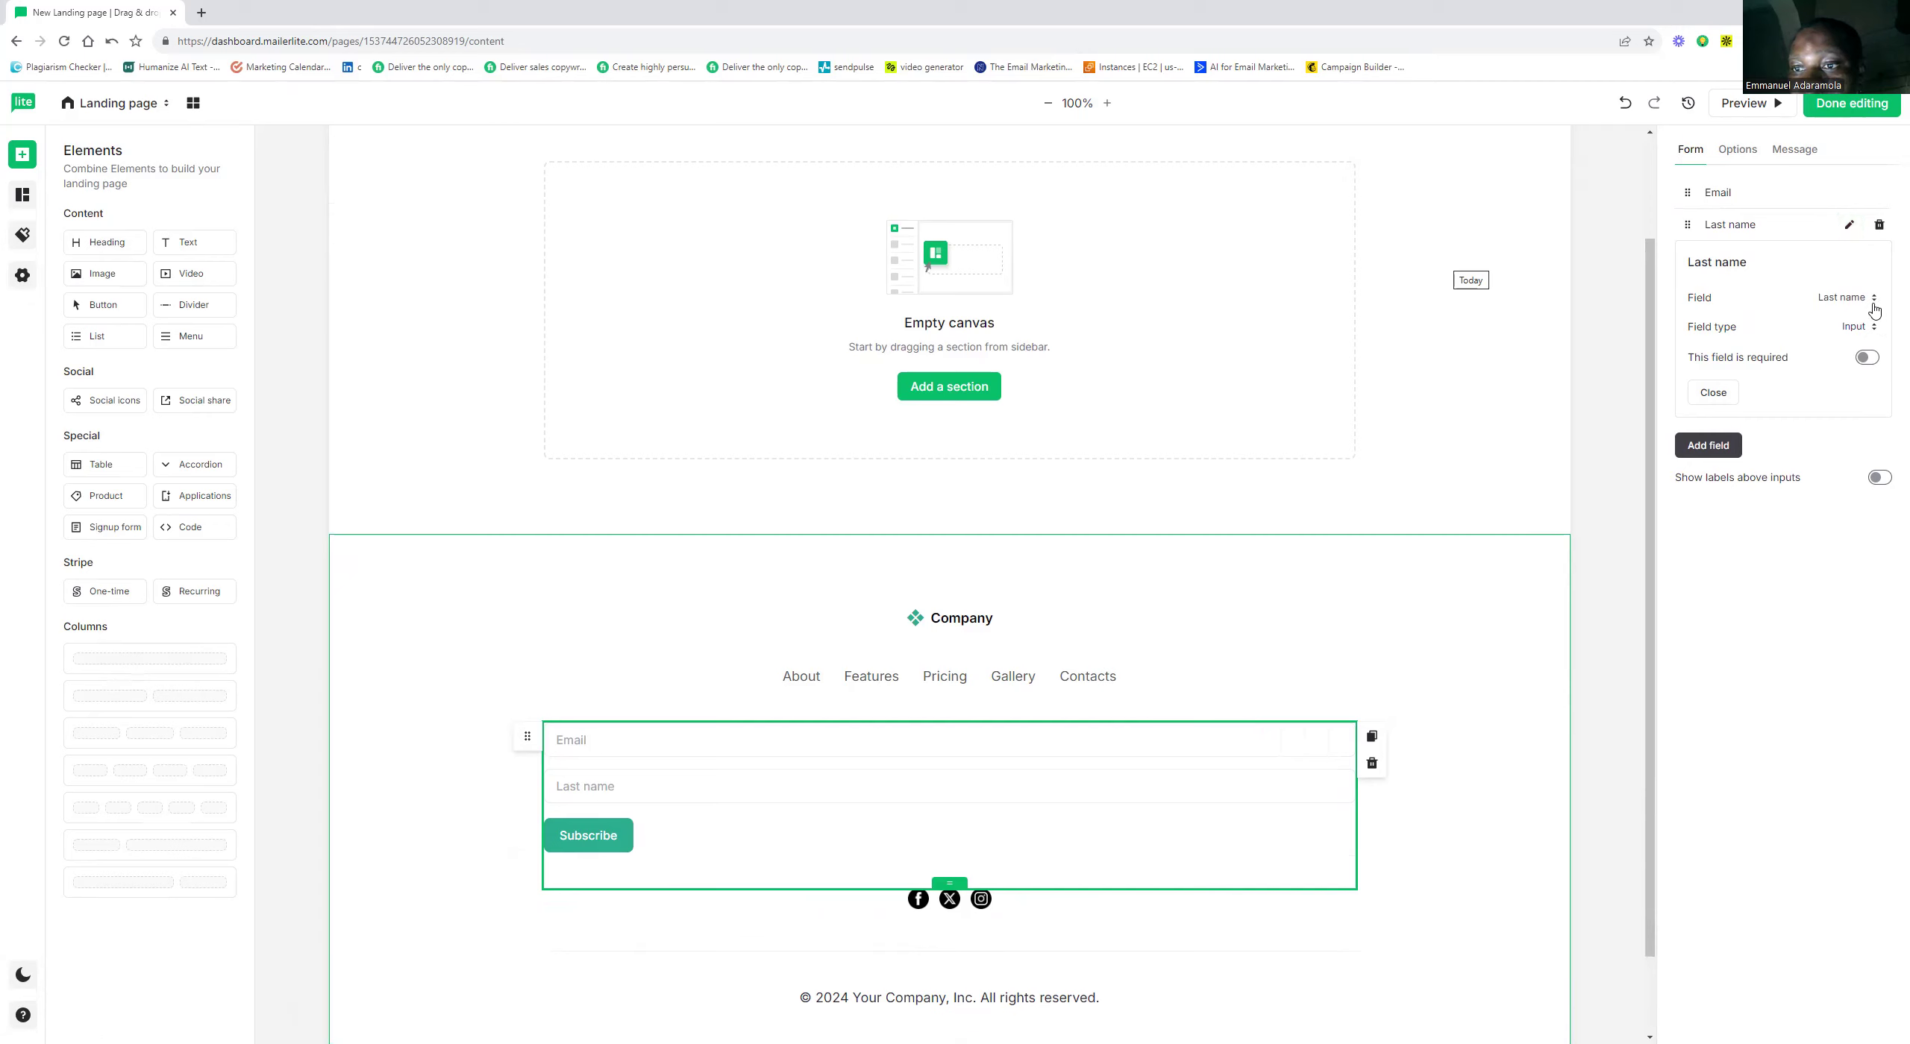
{"action": "left_click", "coordinate": [1873, 327]}
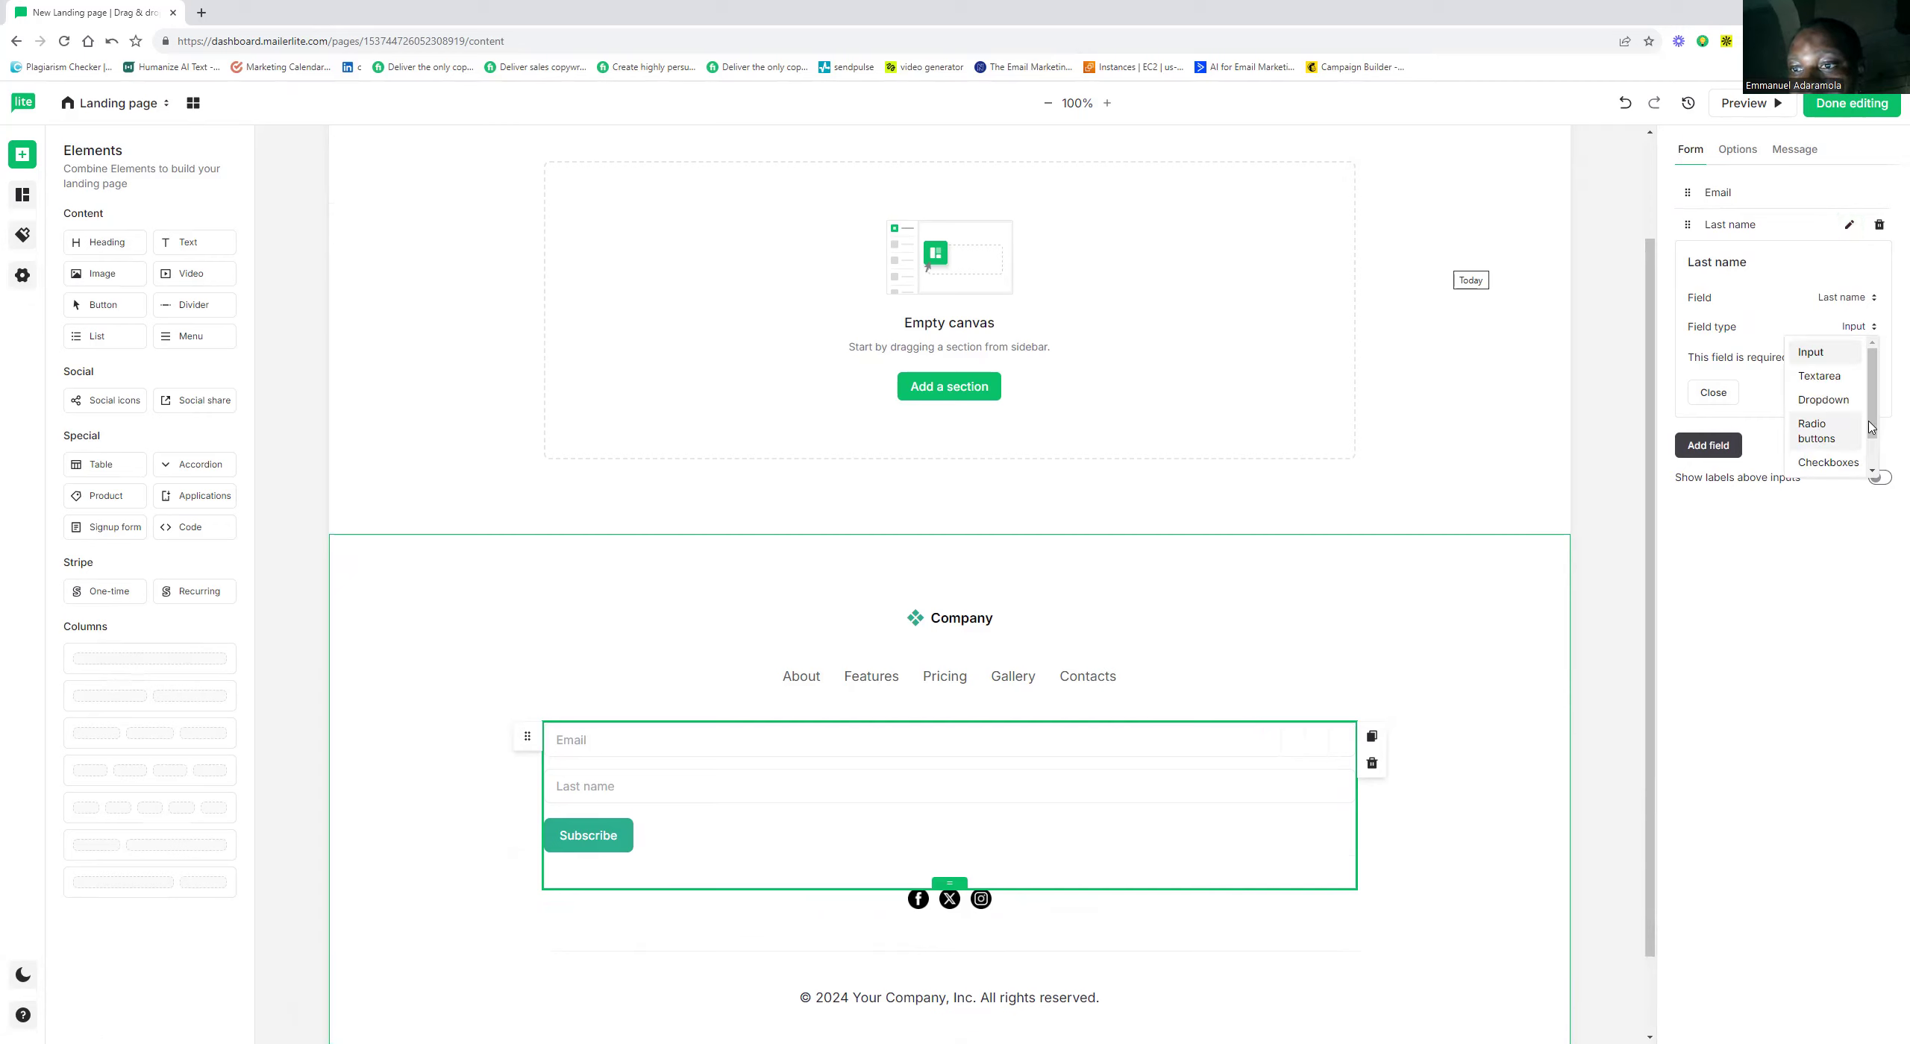
{"action": "scroll", "coordinate": [1888, 331], "scroll_direction": "down", "scroll_amount": 1}
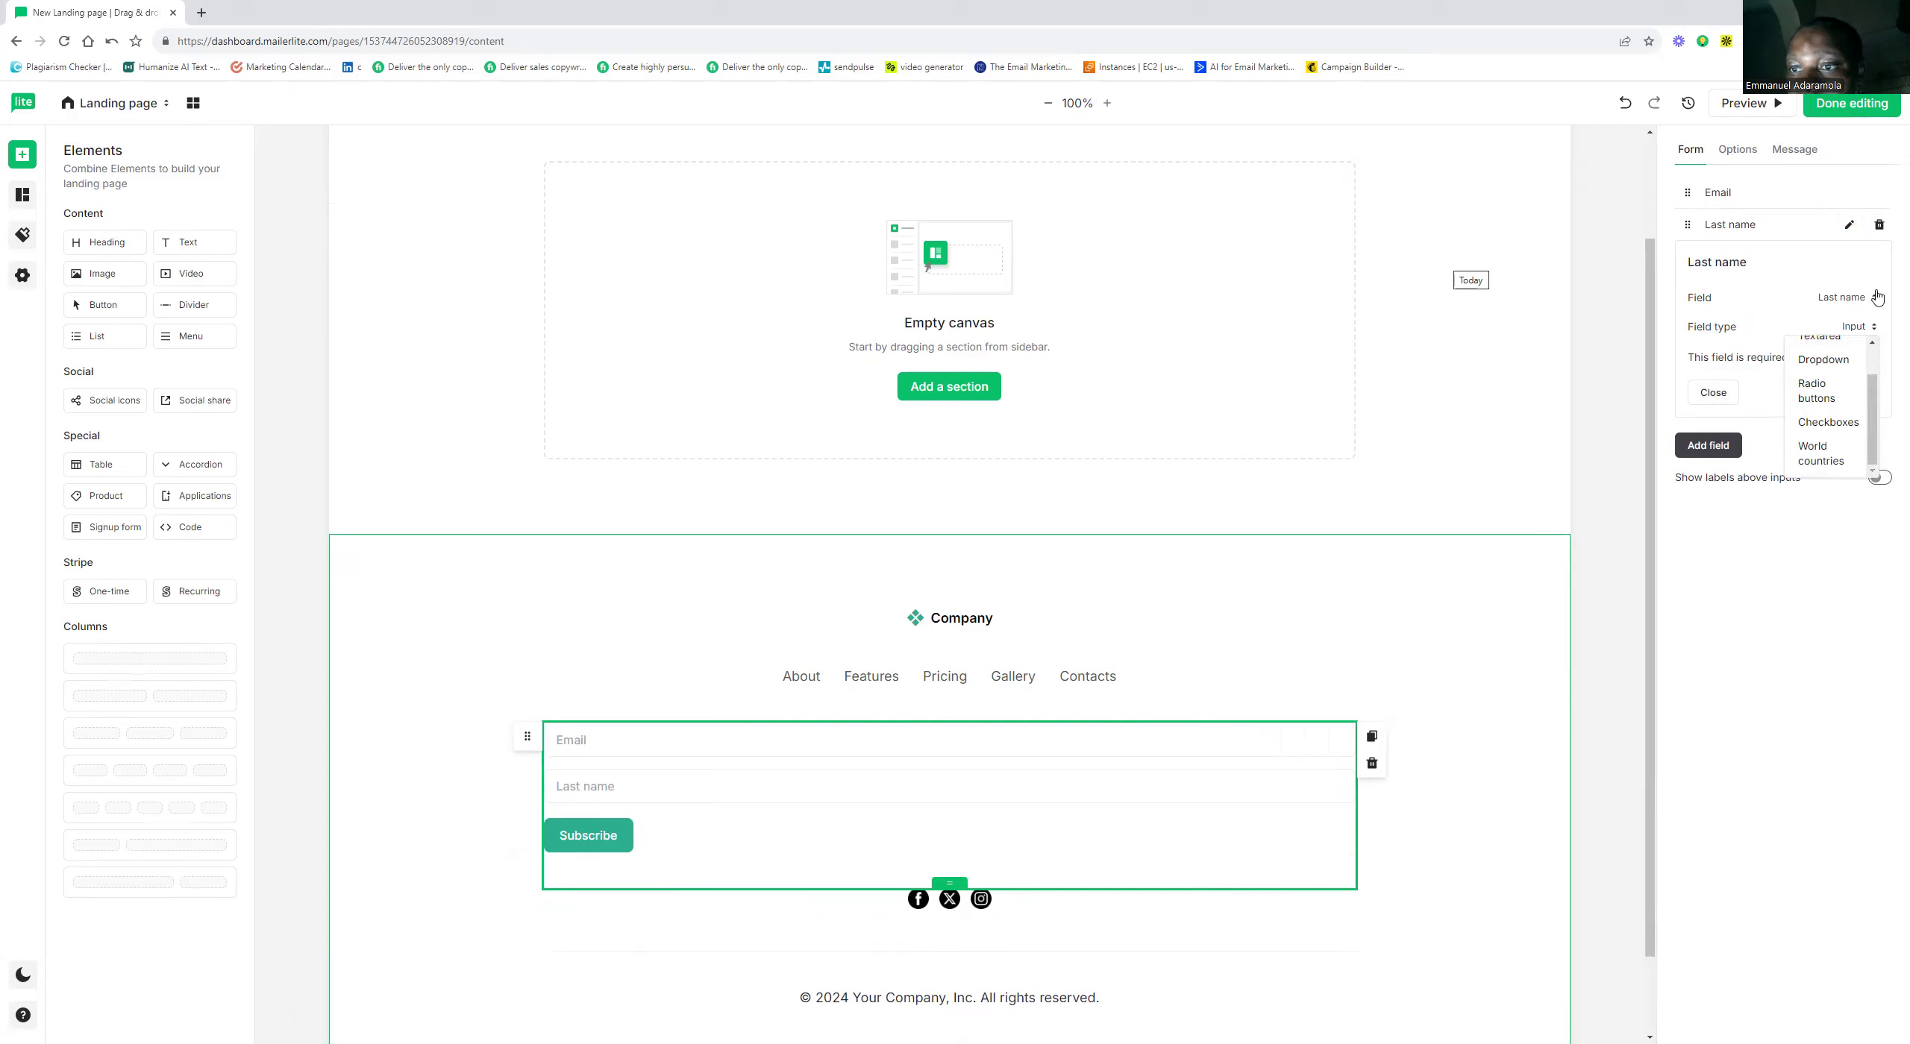
{"action": "left_click", "coordinate": [1875, 298]}
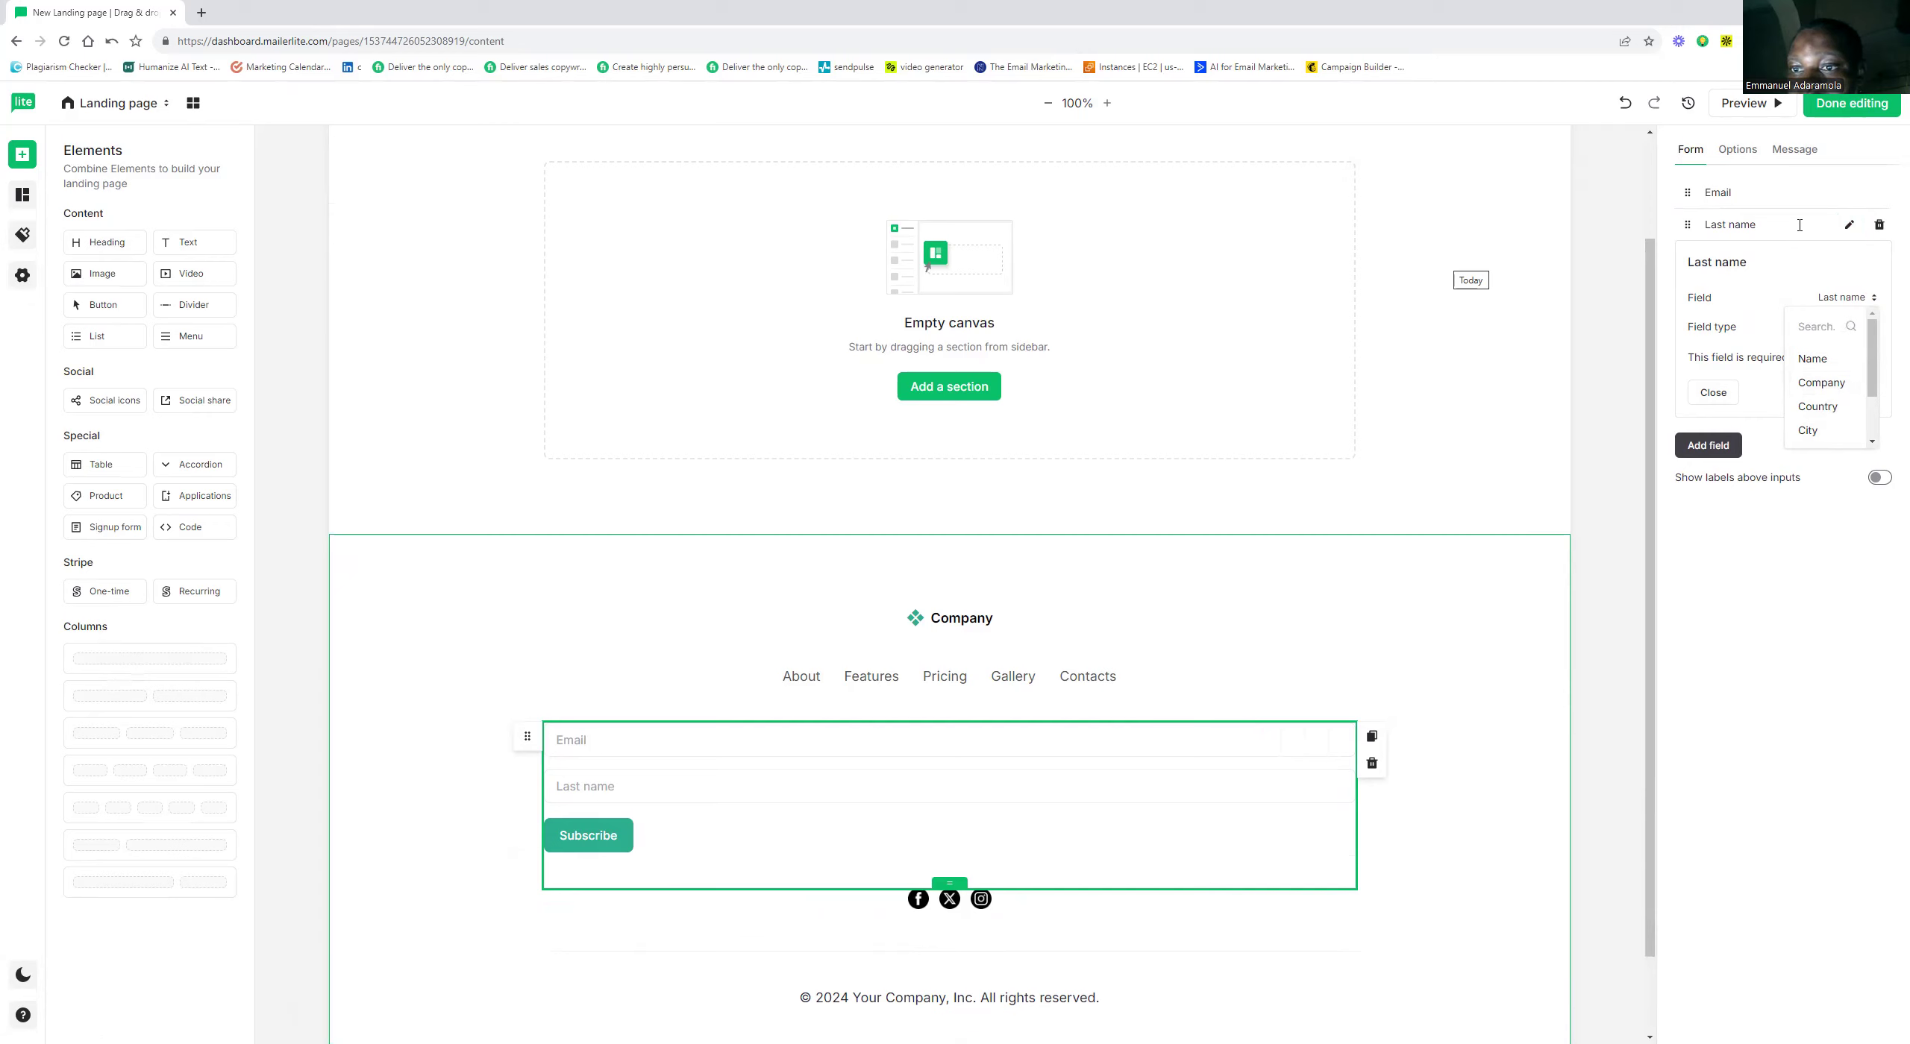
{"action": "left_click", "coordinate": [1726, 395]}
{"action": "left_click", "coordinate": [1724, 391]}
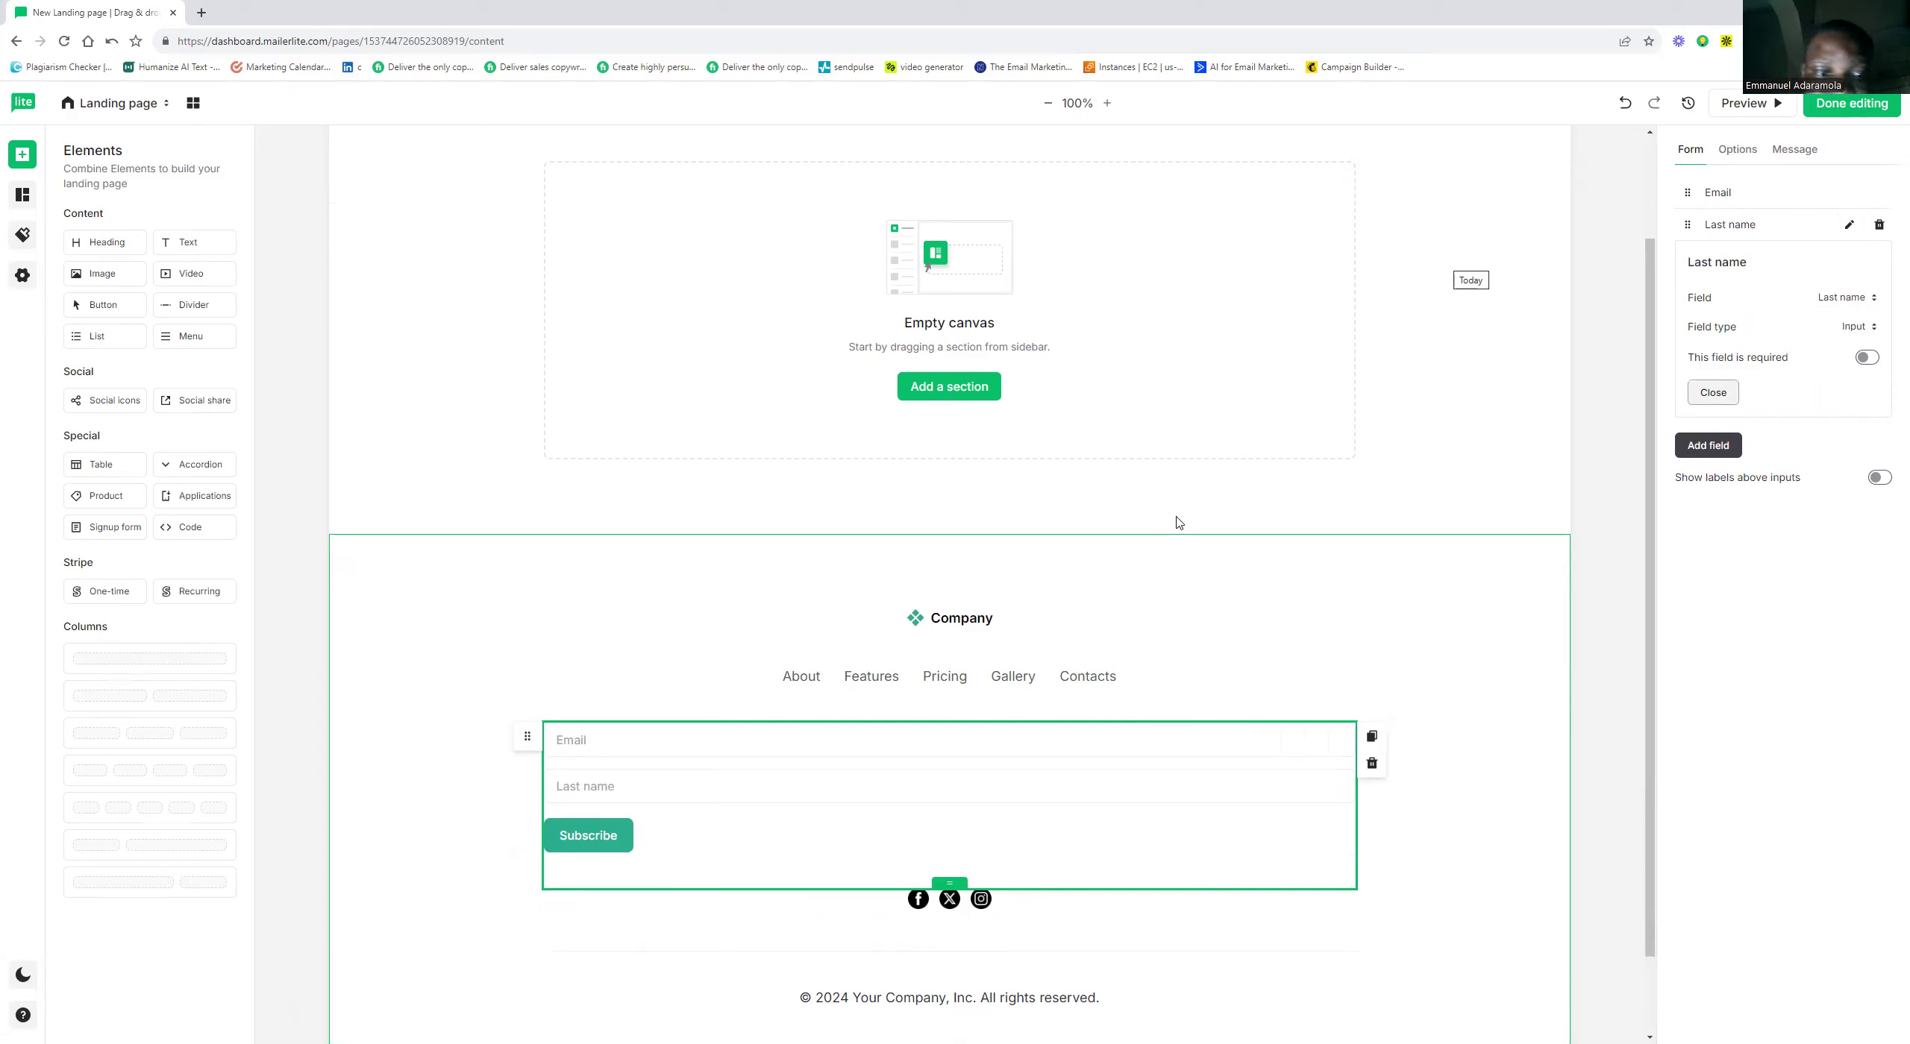
Center the Subscribe button in the signup form
{"action": "left_click", "coordinate": [593, 836]}
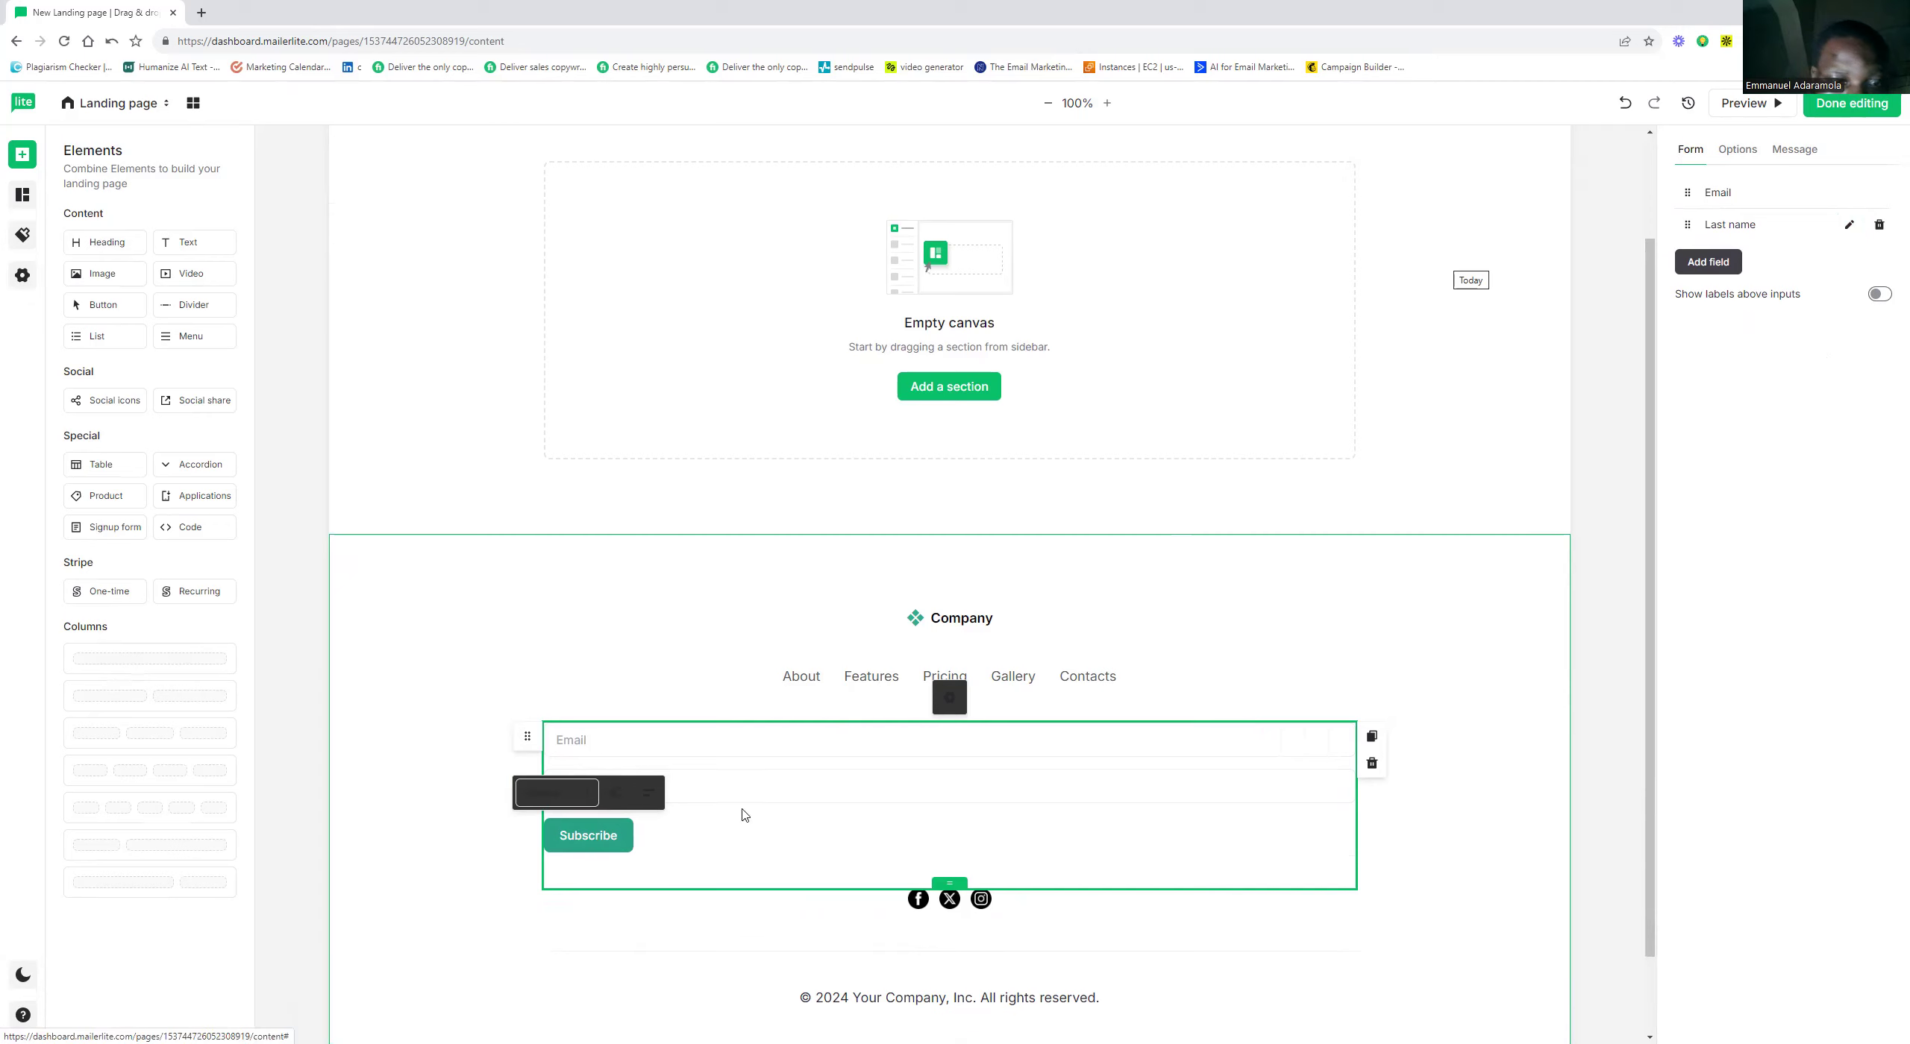
{"action": "double_click", "coordinate": [633, 840]}
{"action": "left_click", "coordinate": [625, 837]}
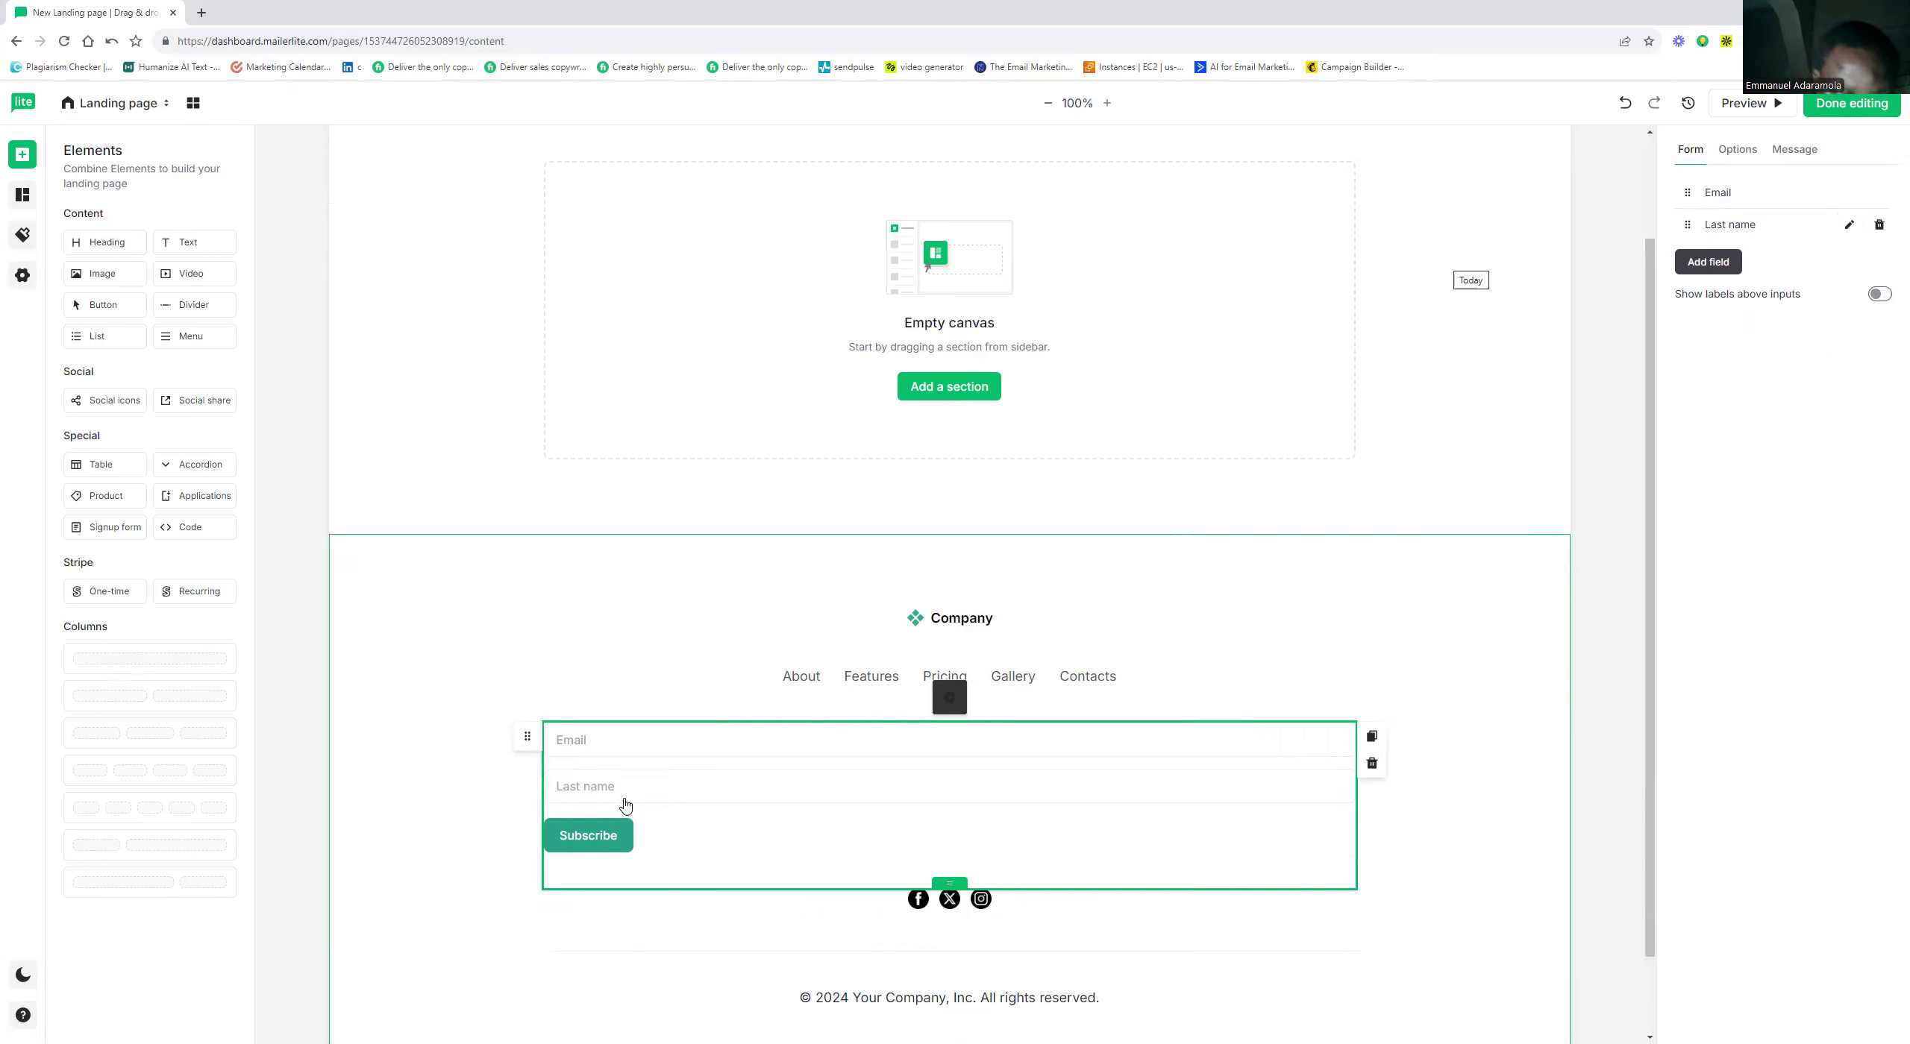
{"action": "left_click", "coordinate": [624, 800]}
{"action": "left_click", "coordinate": [649, 794]}
{"action": "left_click", "coordinate": [612, 854]}
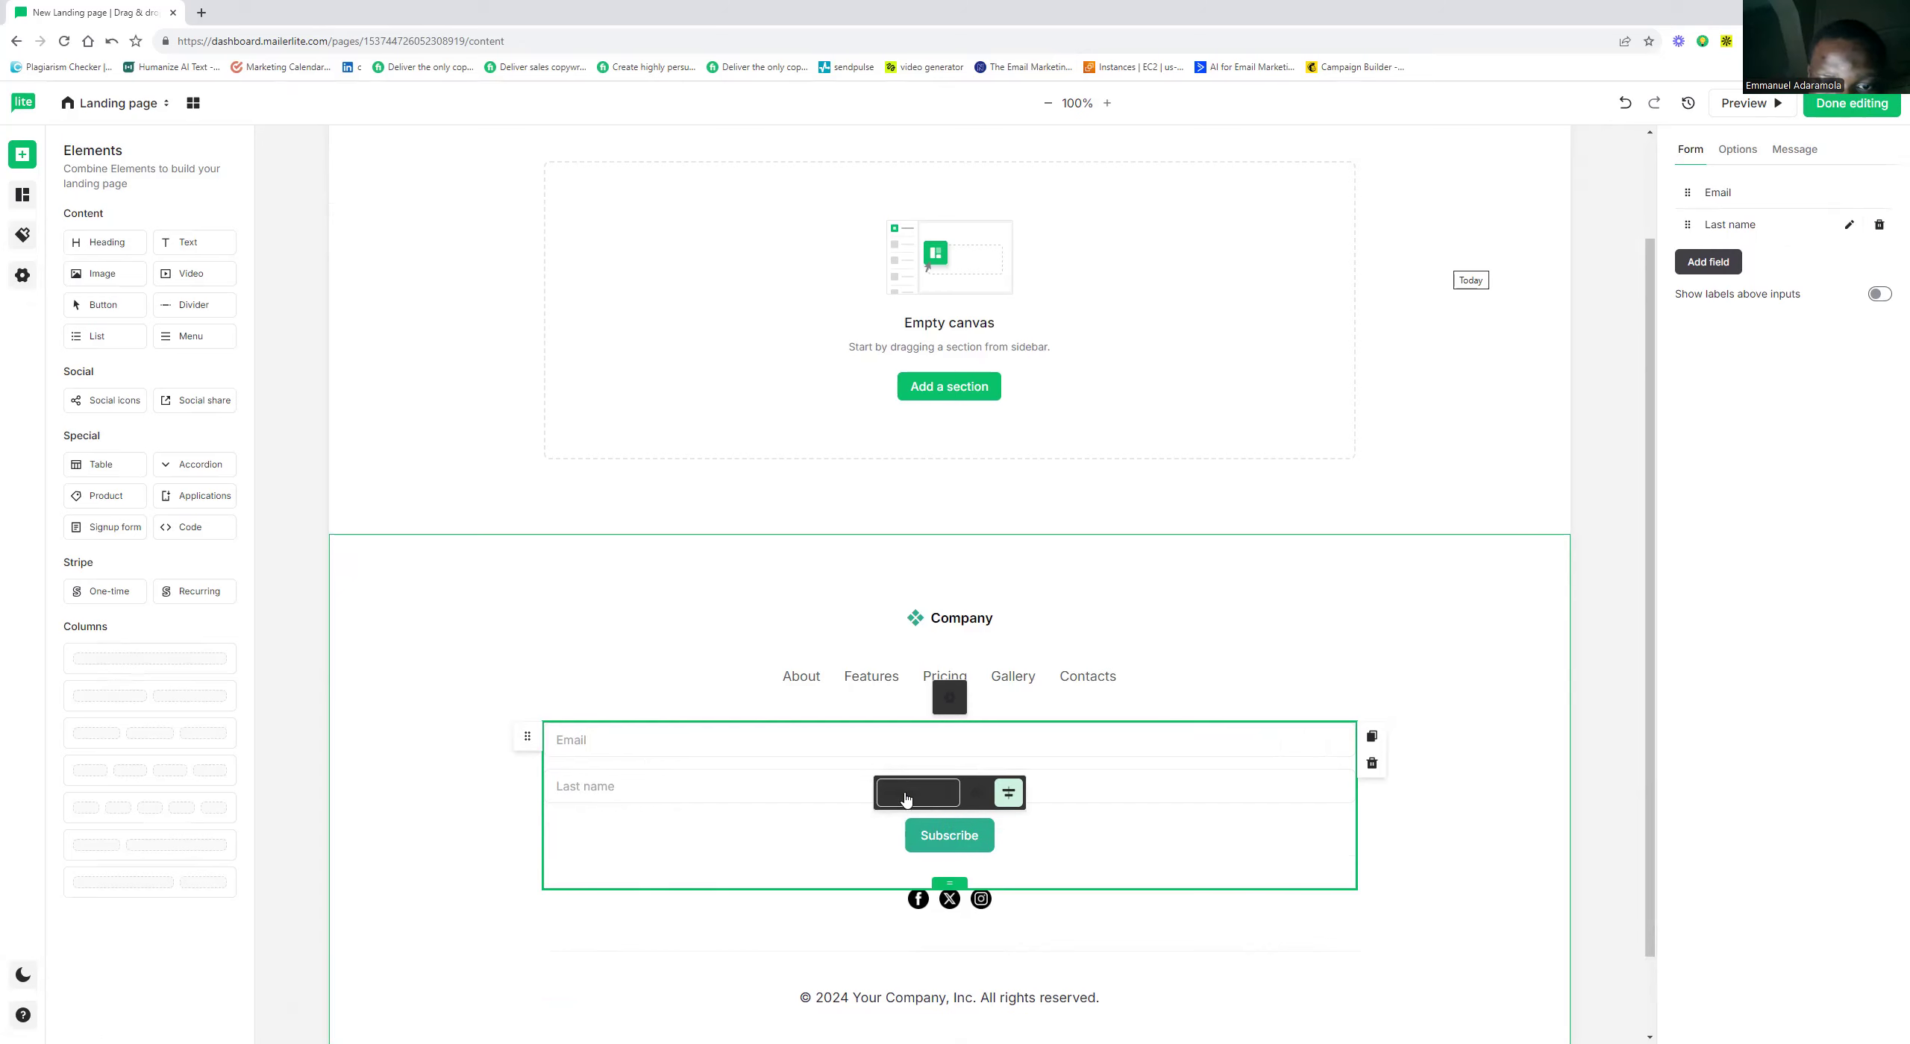
Try the Secondary style on the Subscribe button and set its style to Tertiary
{"action": "left_click", "coordinate": [904, 796]}
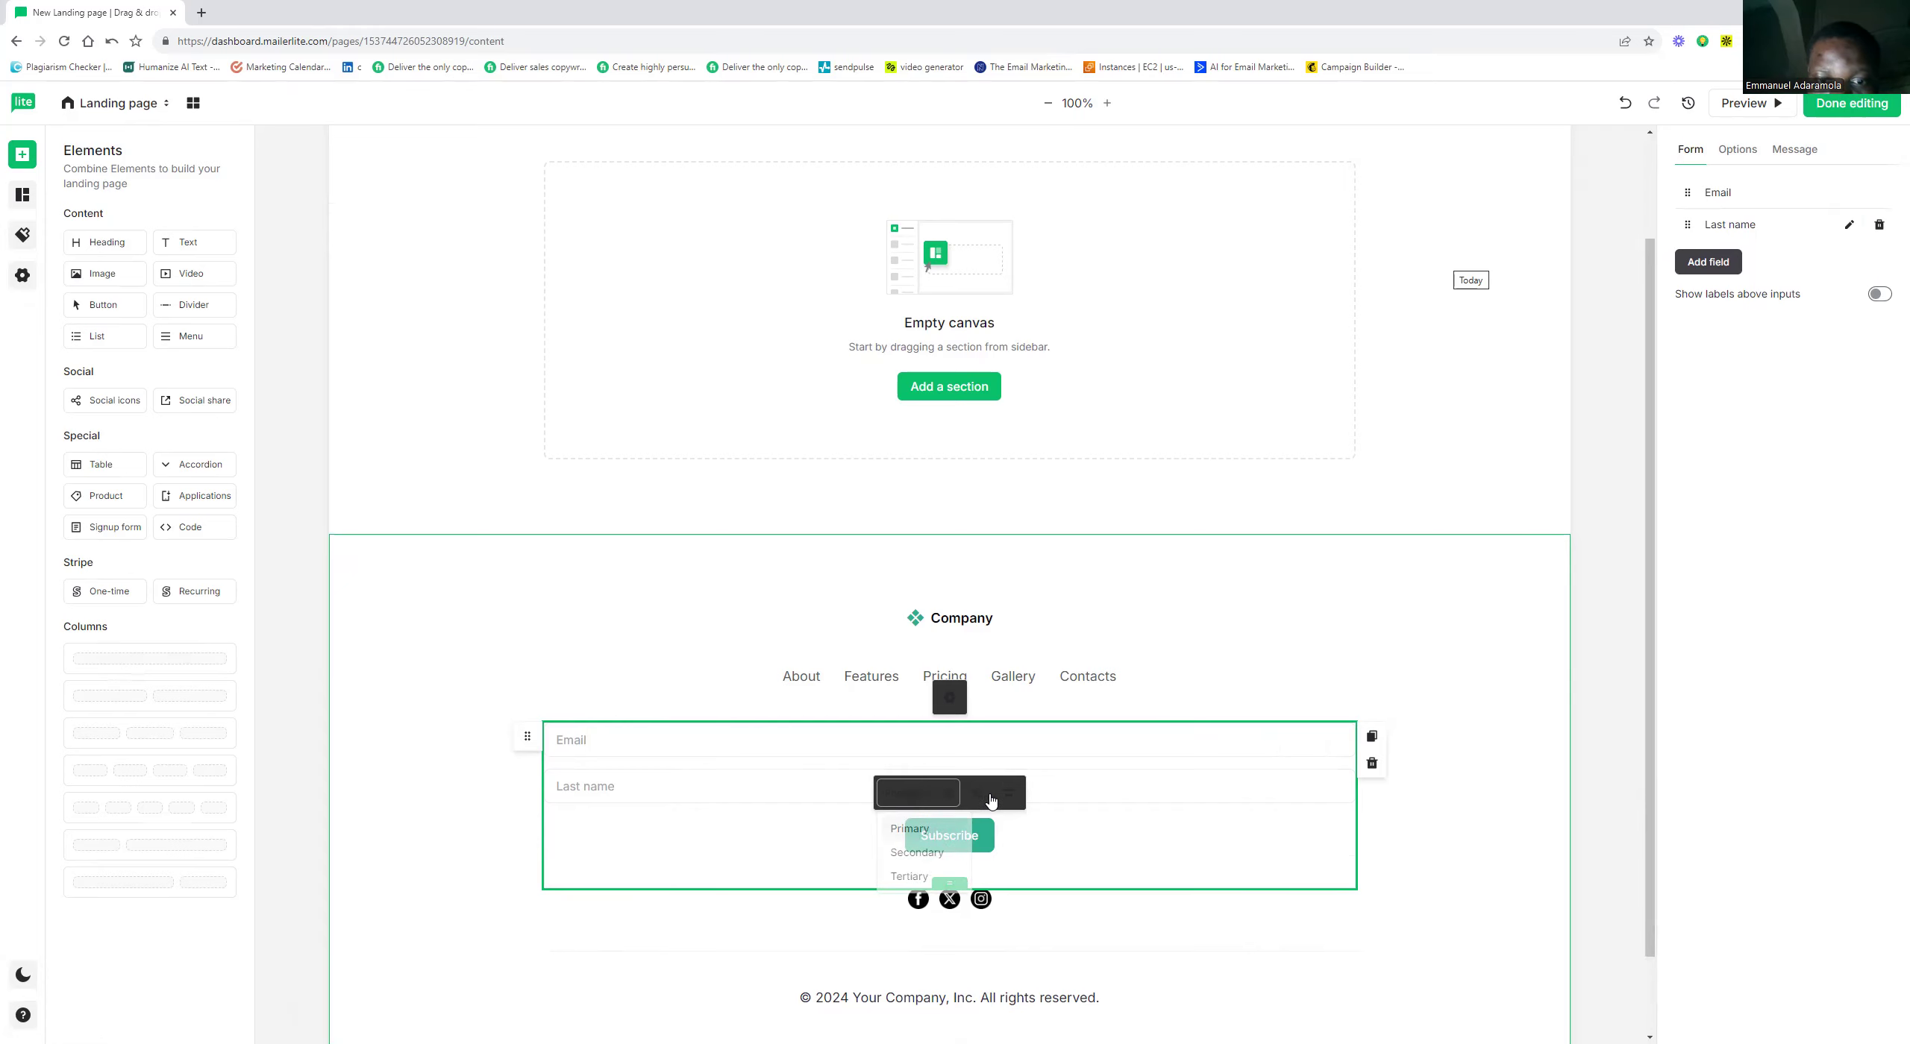
{"action": "left_click", "coordinate": [938, 854]}
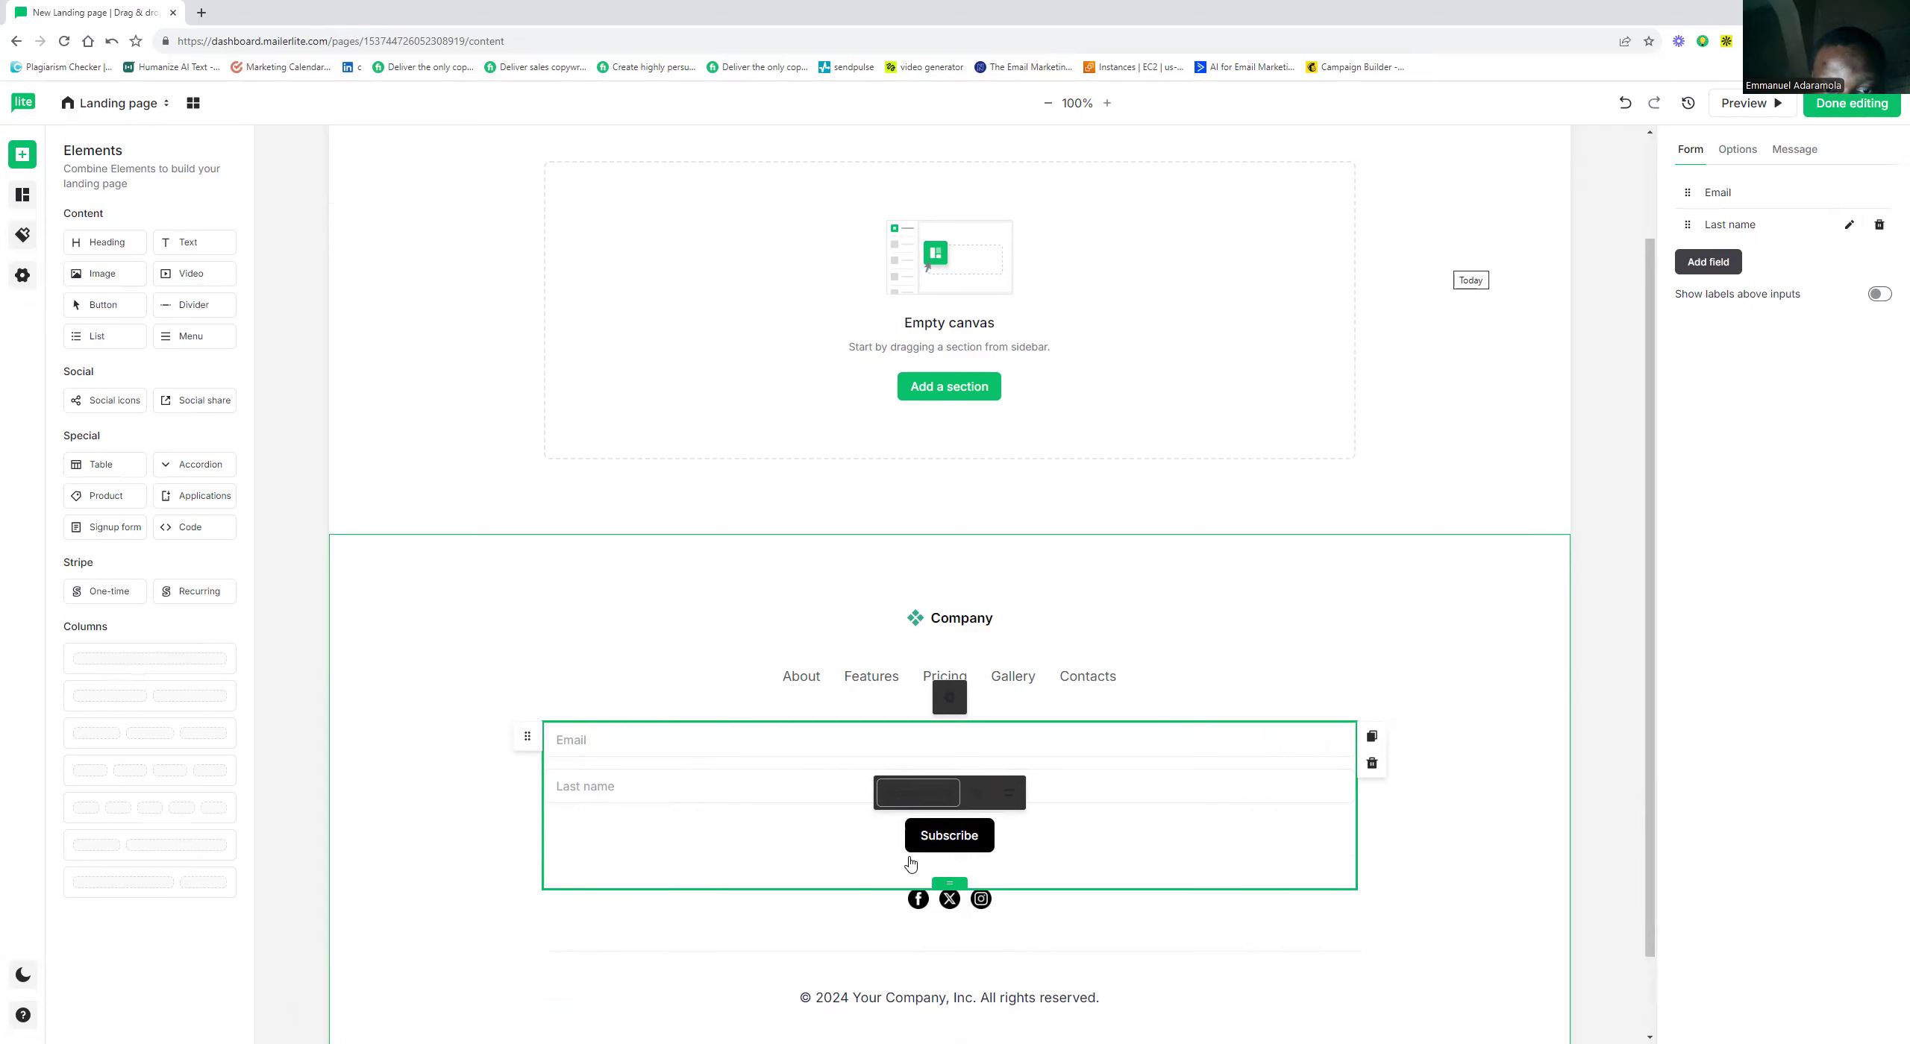
{"action": "left_click", "coordinate": [899, 796]}
{"action": "left_click", "coordinate": [913, 879]}
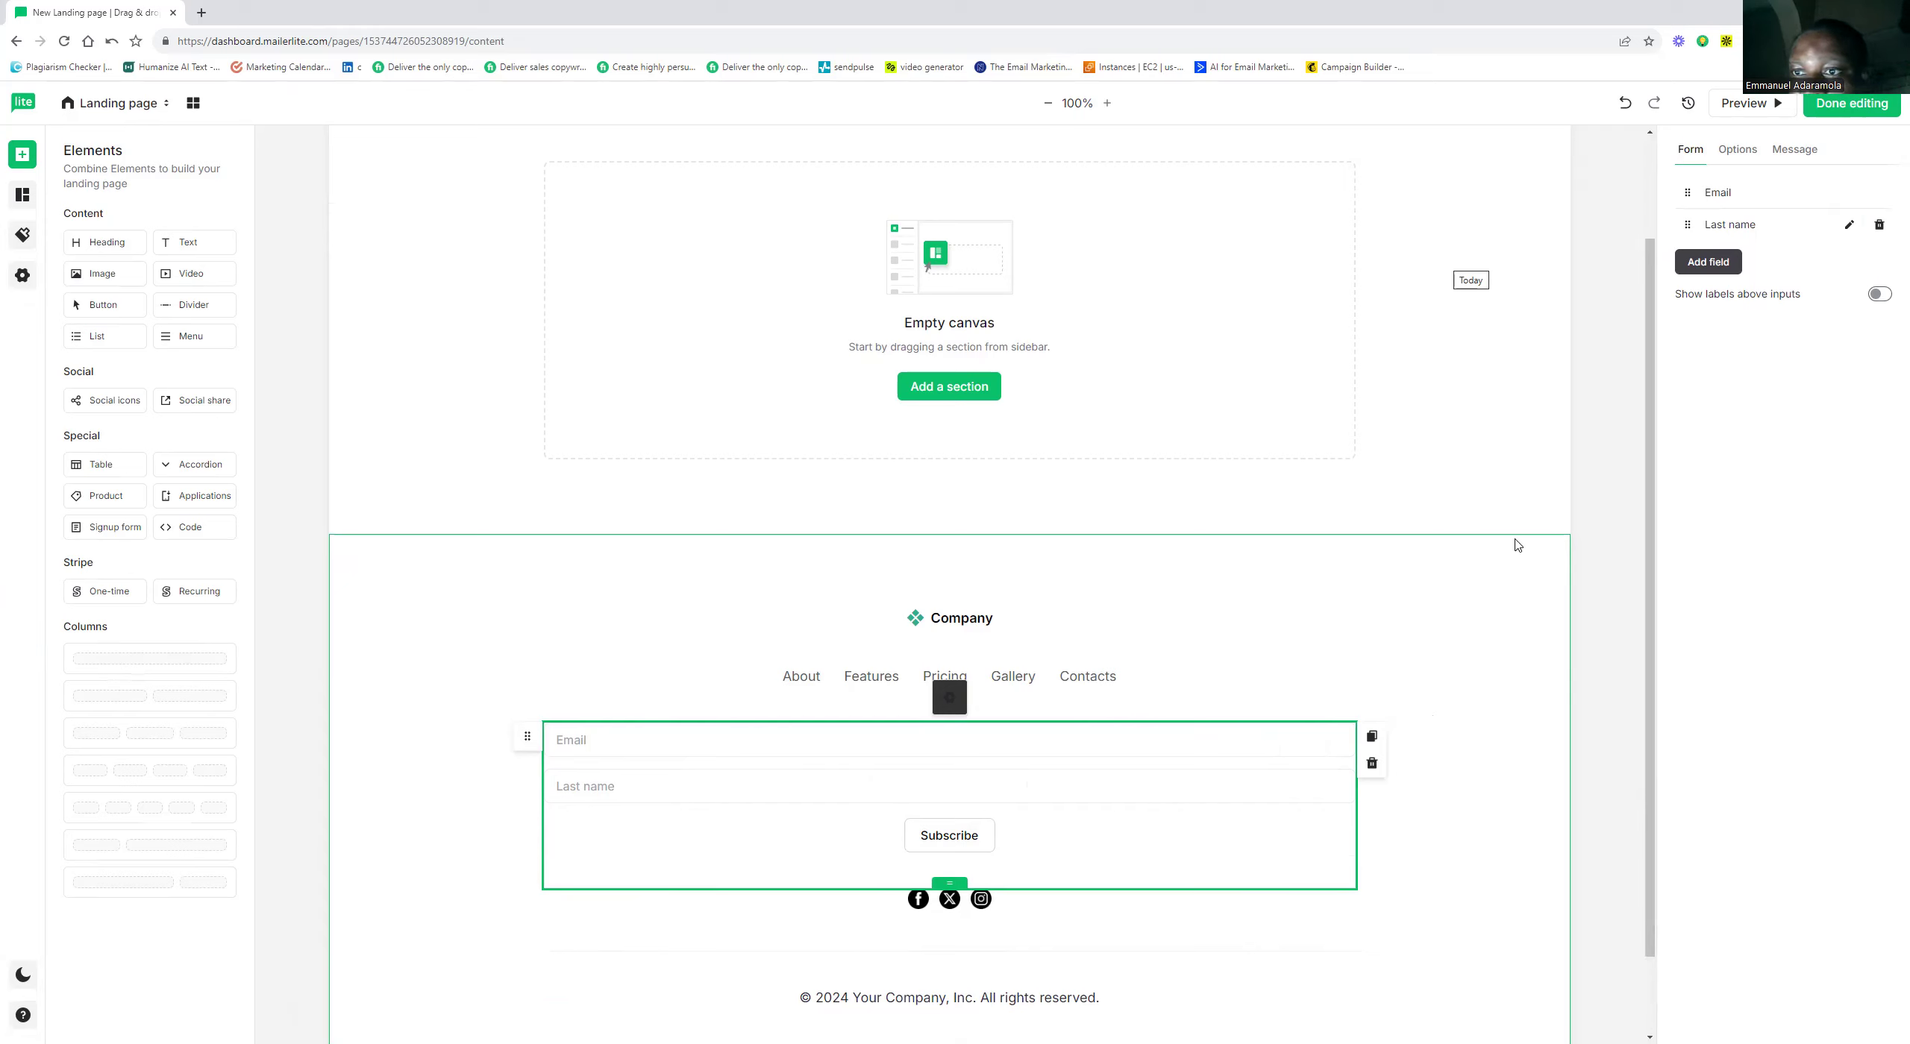
Try showing the labels above the signup form's inputs, and turn the option off again
{"action": "left_click", "coordinate": [1880, 295]}
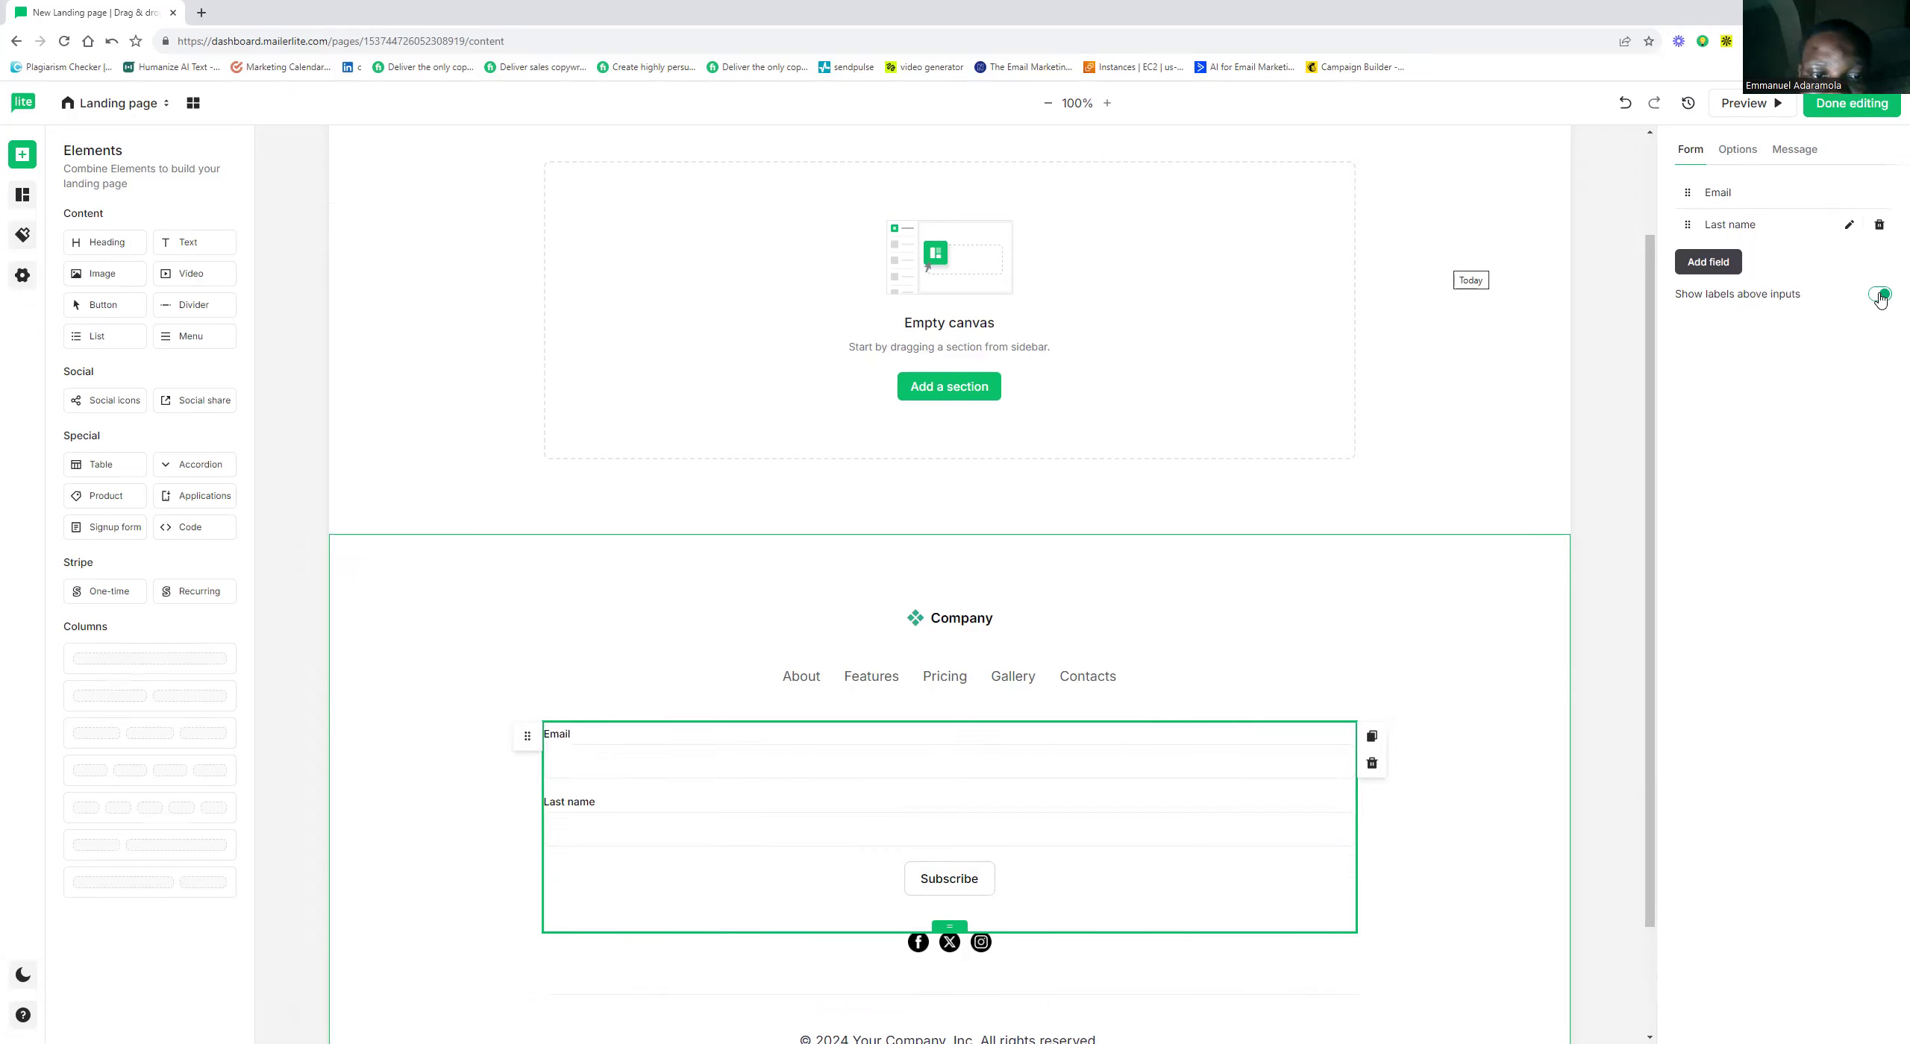
{"action": "left_click", "coordinate": [1880, 295]}
{"action": "left_click", "coordinate": [1879, 295]}
{"action": "left_click", "coordinate": [1880, 295]}
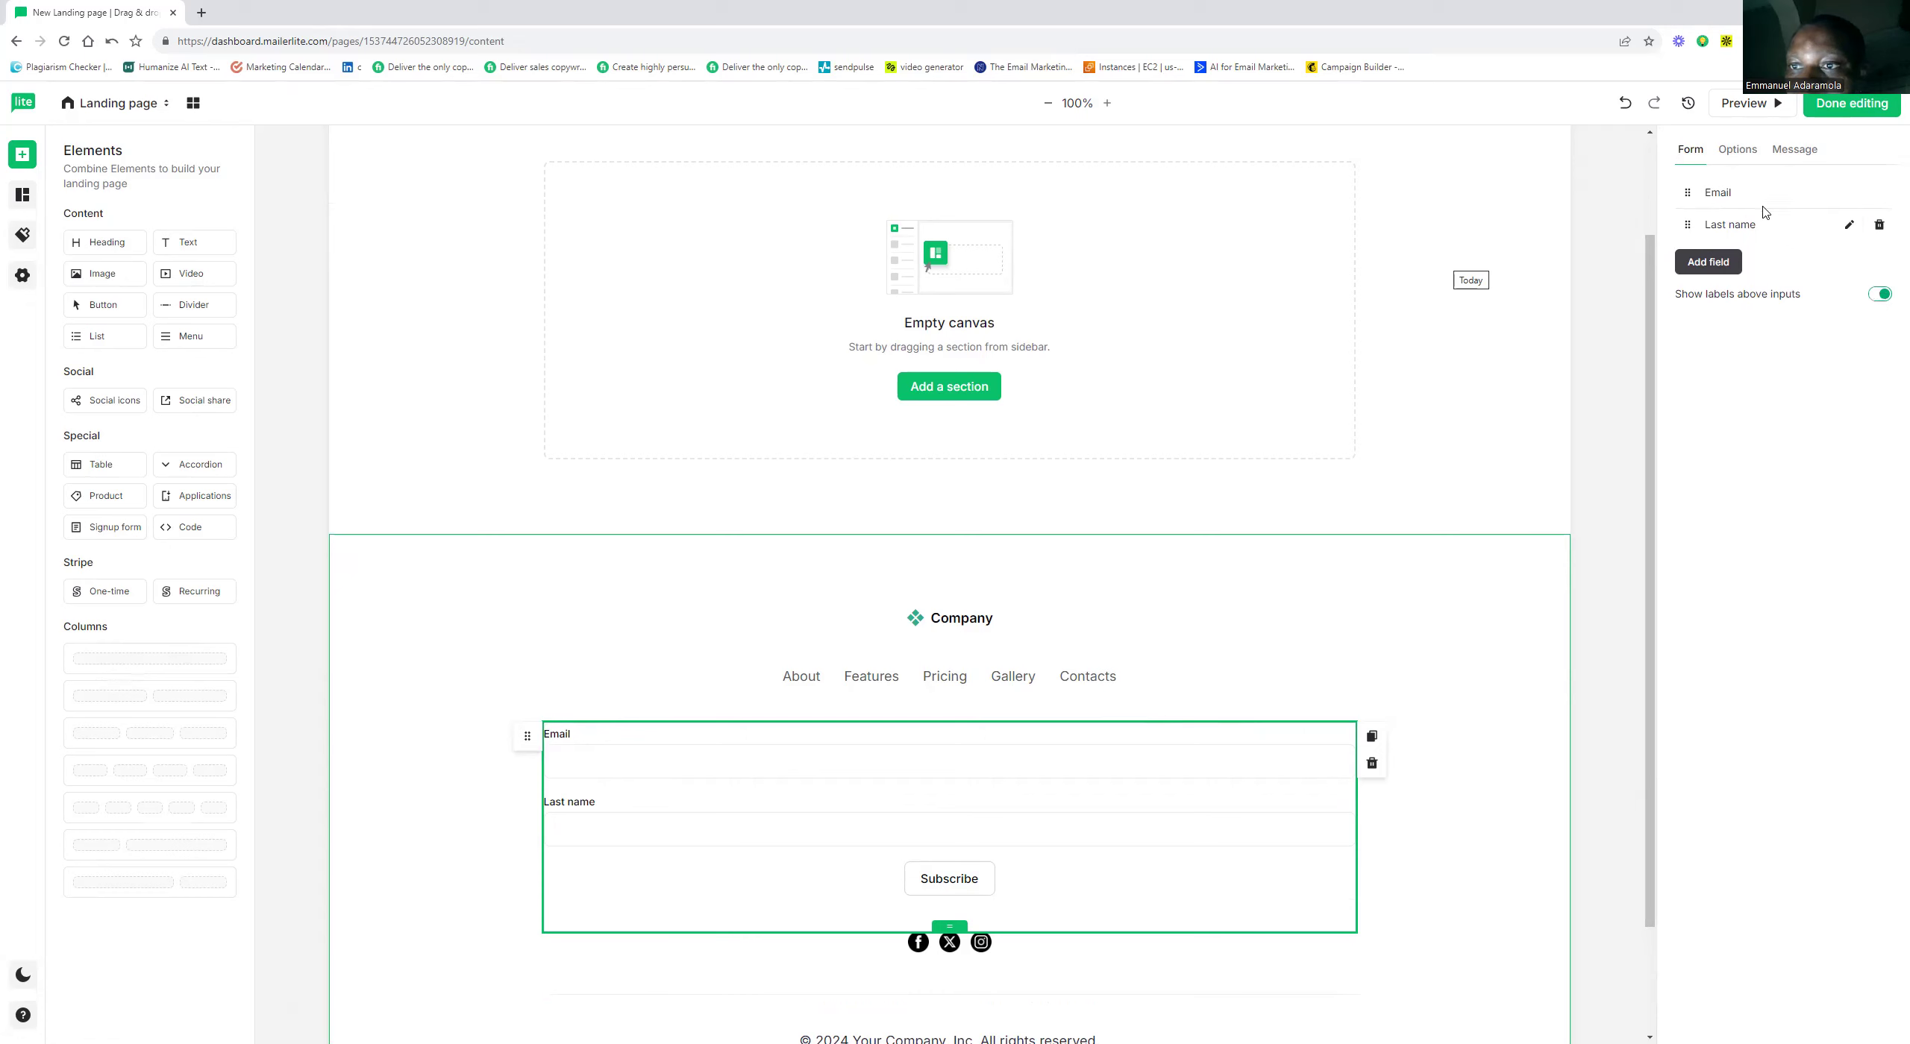
Try the privacy policy, confirmation checkbox and GDPR marketing permissions options on the signup form, turning each off again
{"action": "left_click", "coordinate": [1750, 152]}
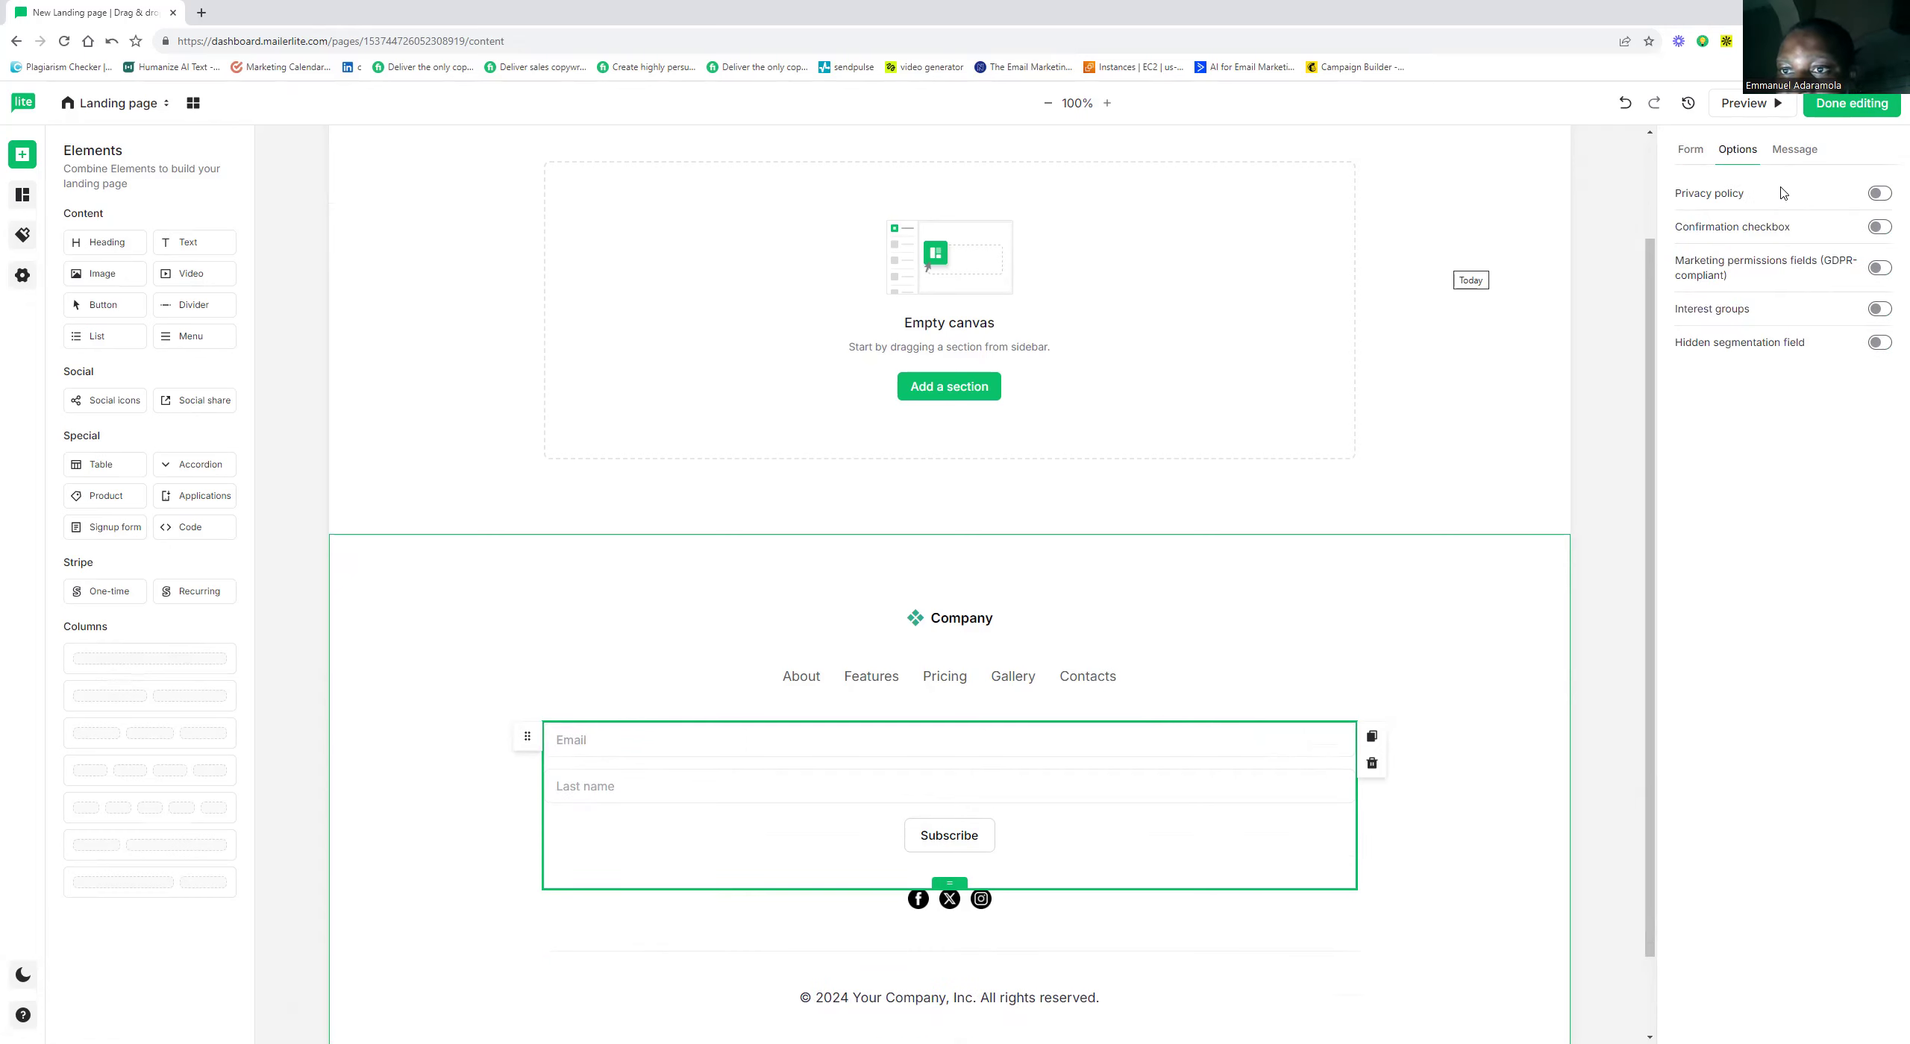
{"action": "left_click", "coordinate": [1876, 195]}
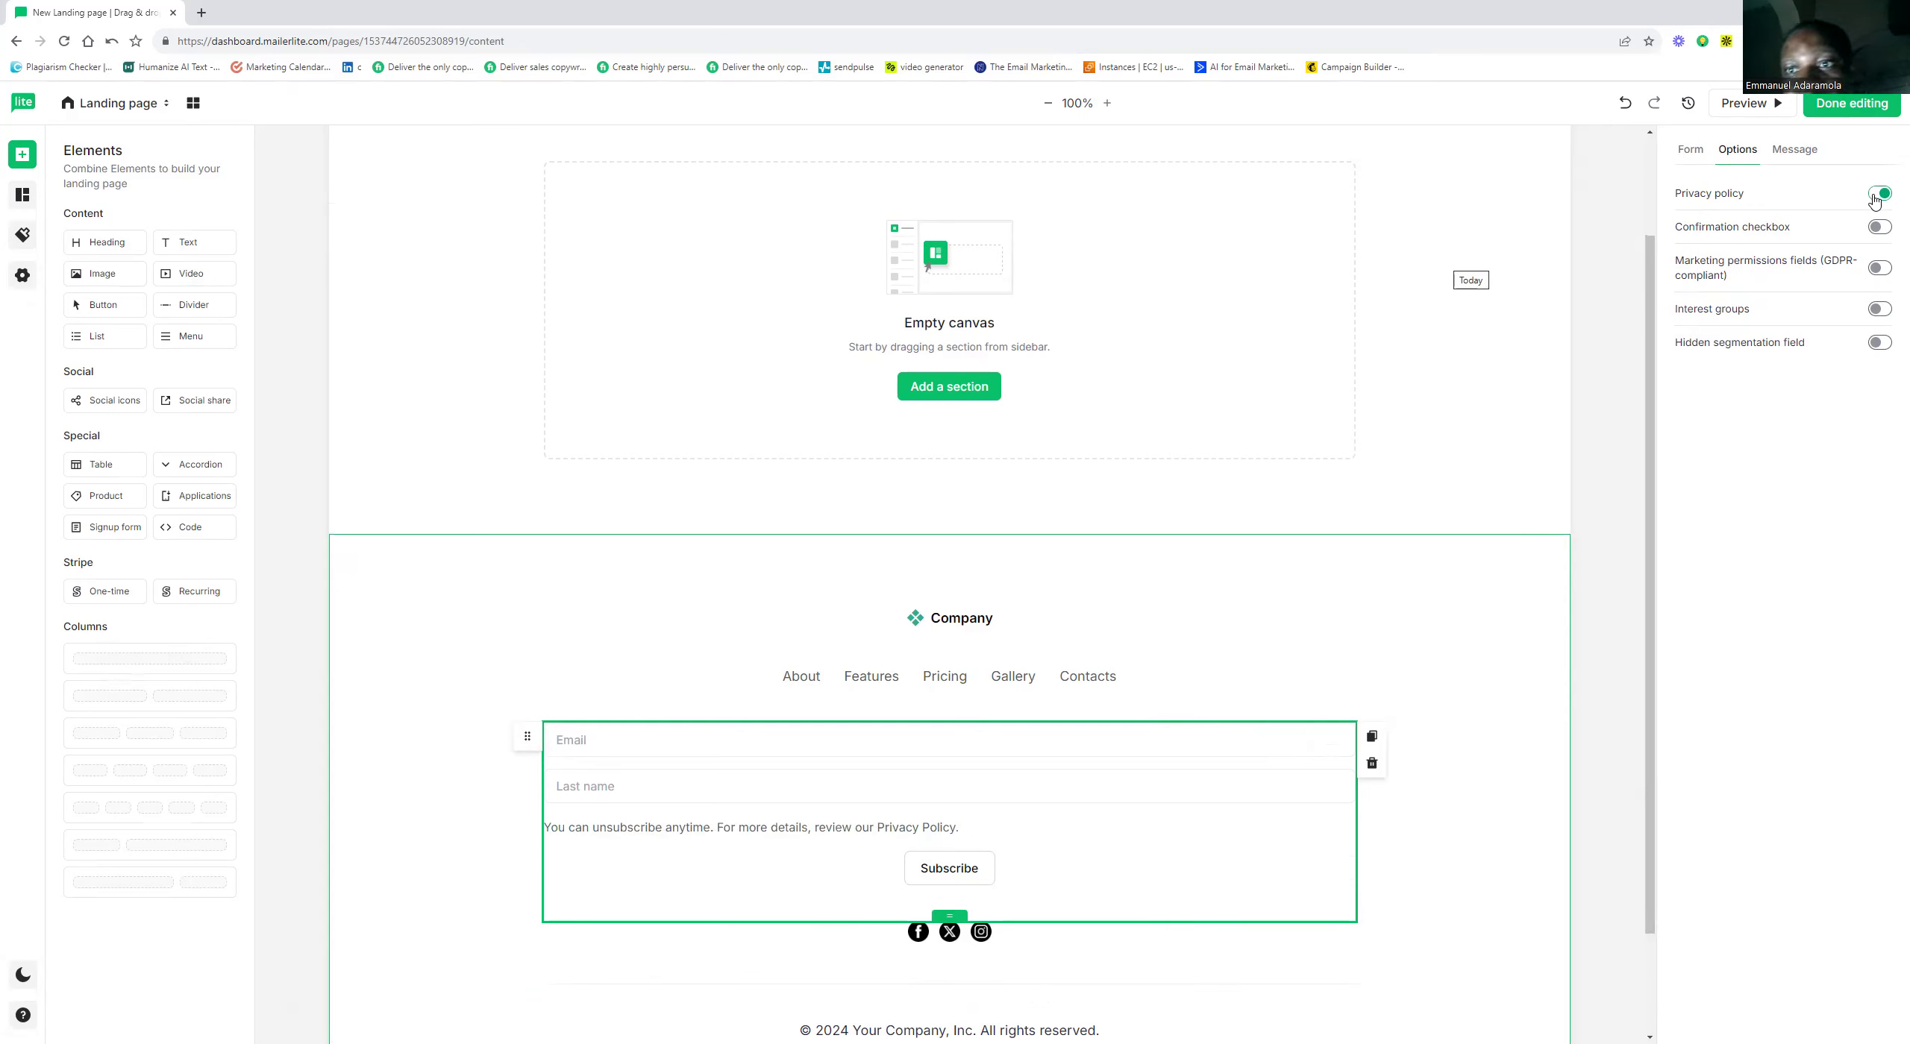
{"action": "left_click", "coordinate": [1873, 199]}
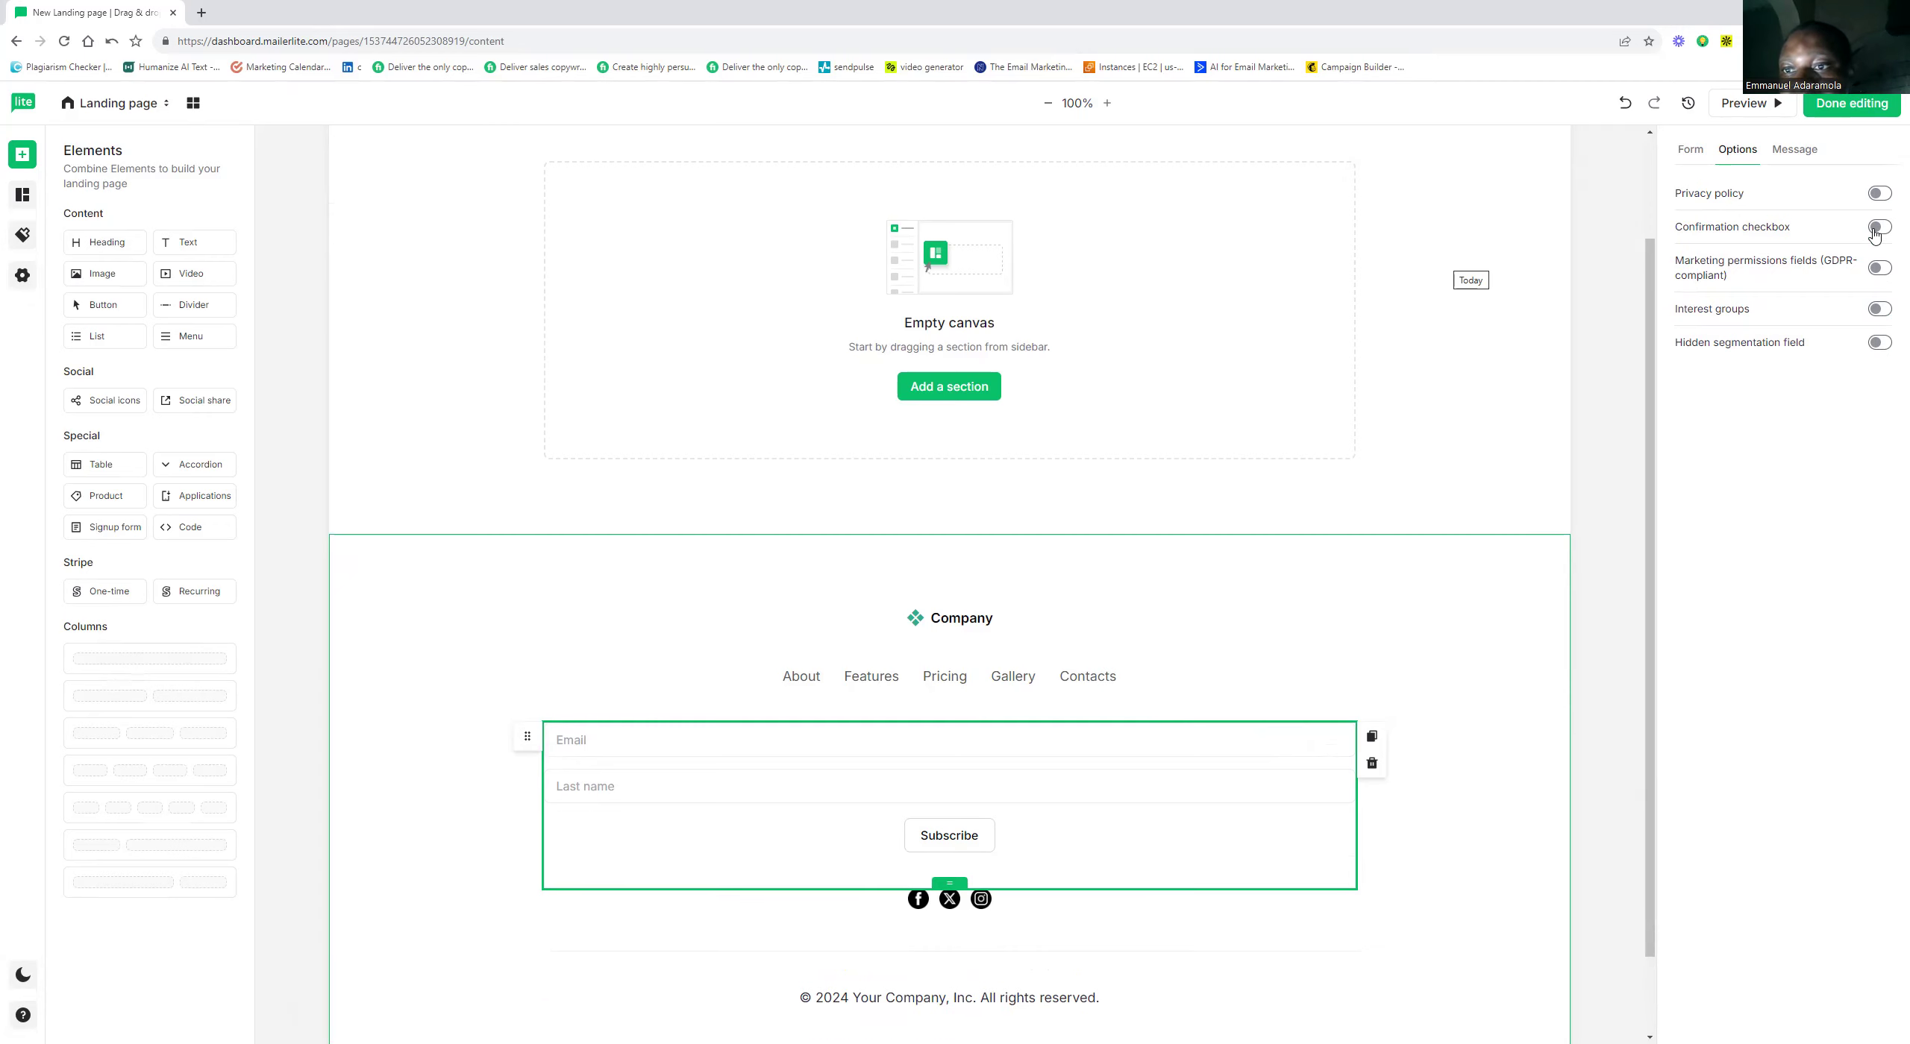
{"action": "left_click", "coordinate": [1876, 229]}
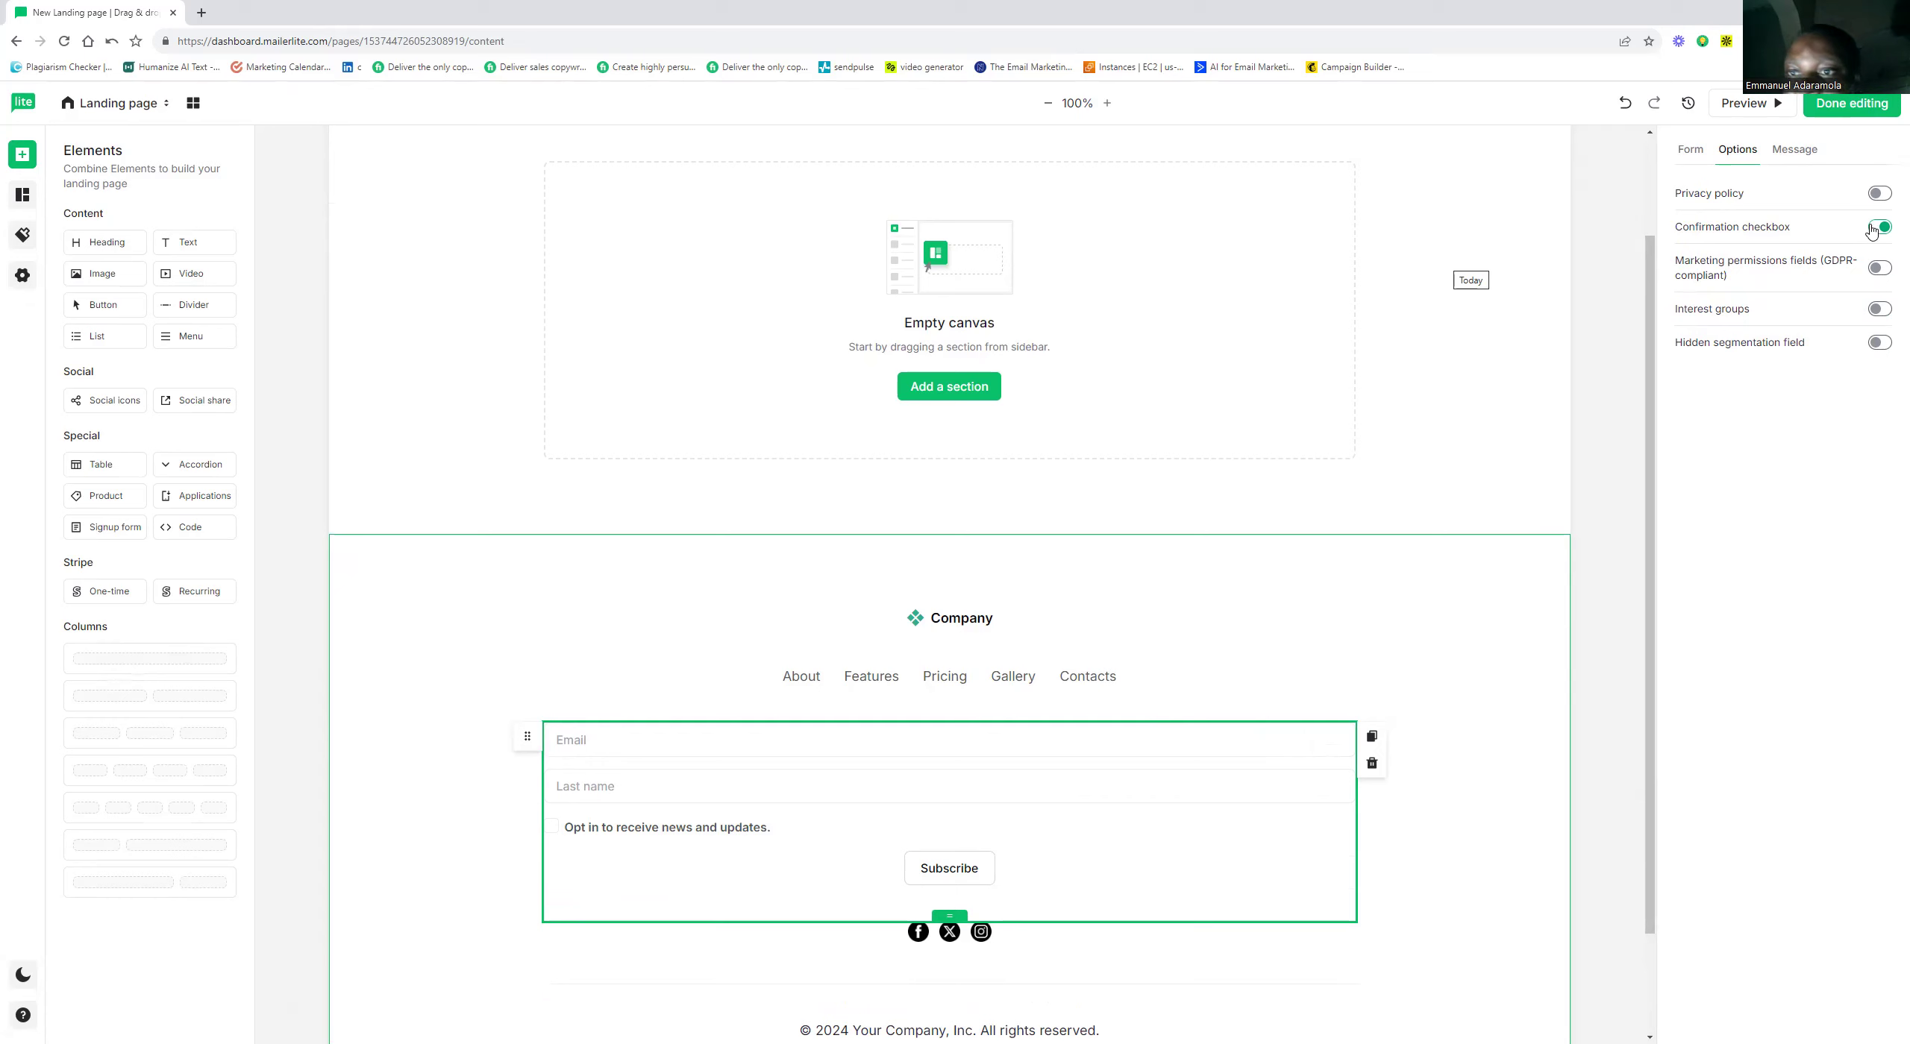
{"action": "left_click", "coordinate": [1877, 228]}
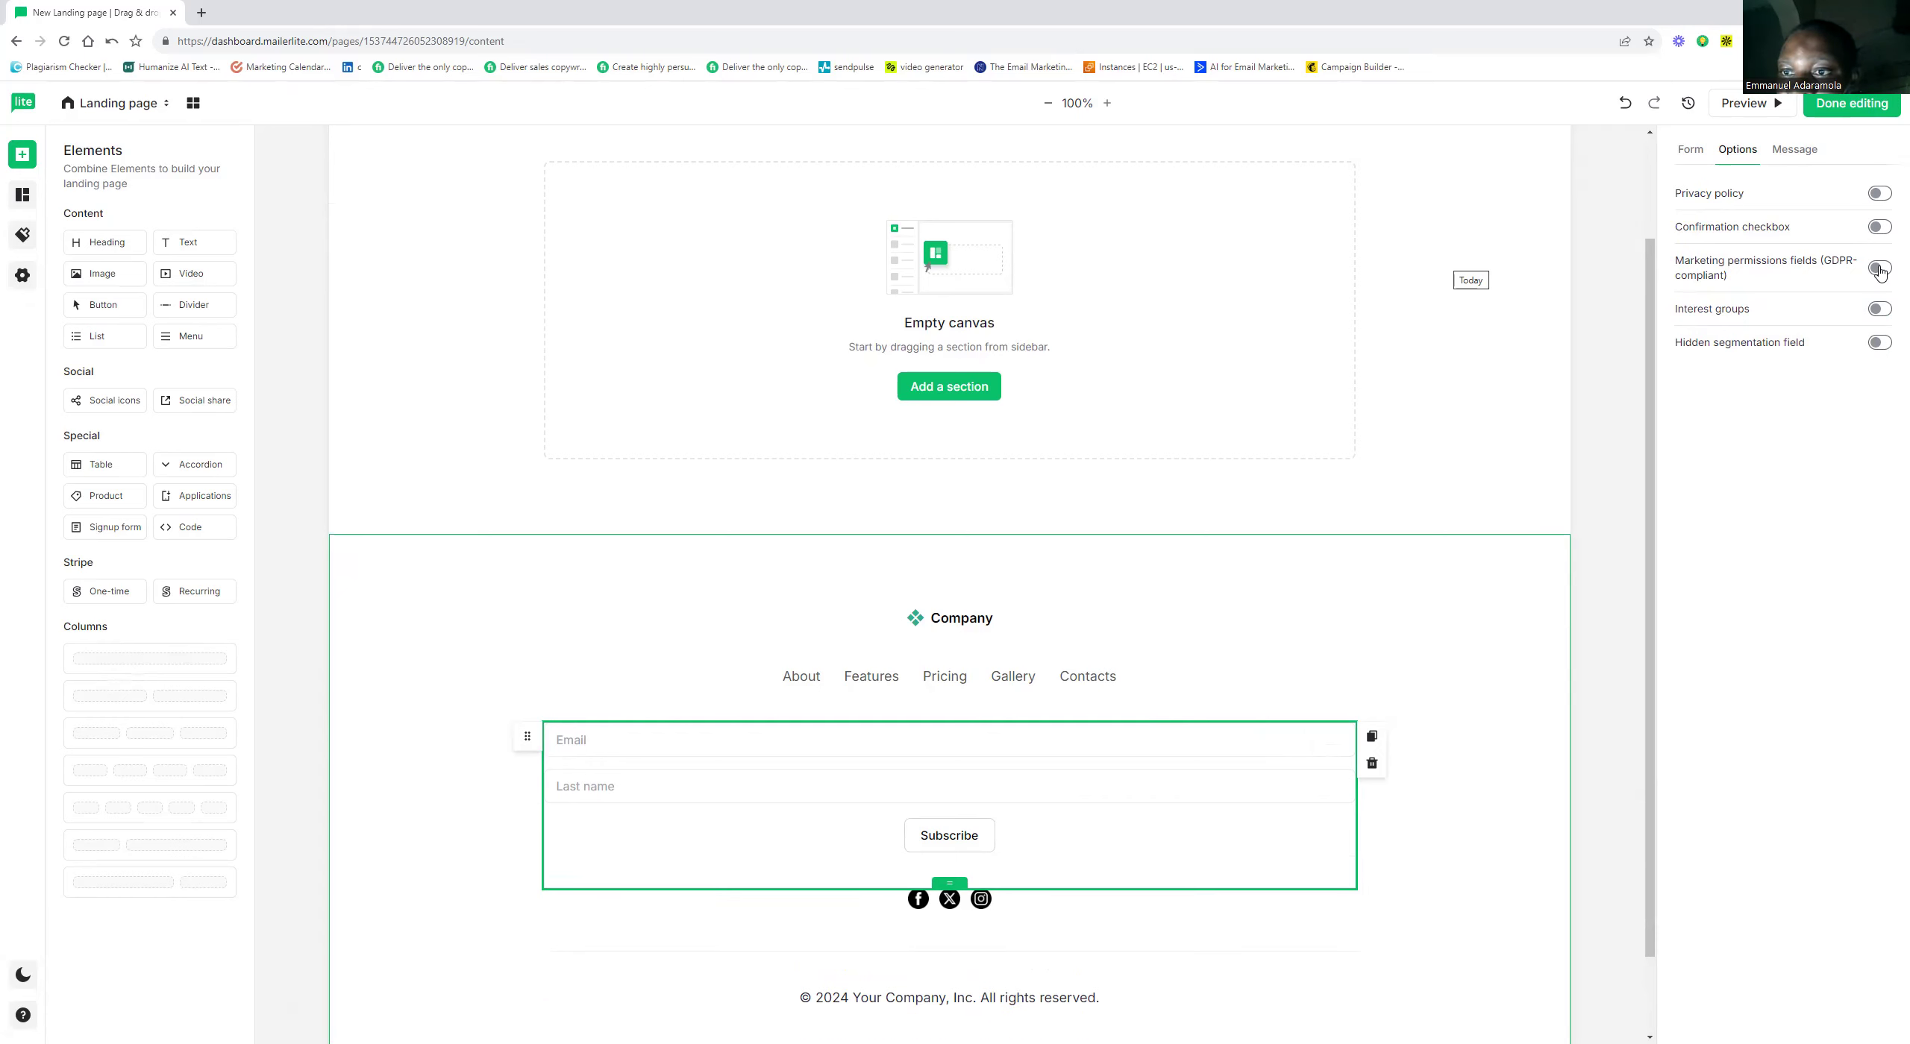
{"action": "left_click", "coordinate": [1879, 270]}
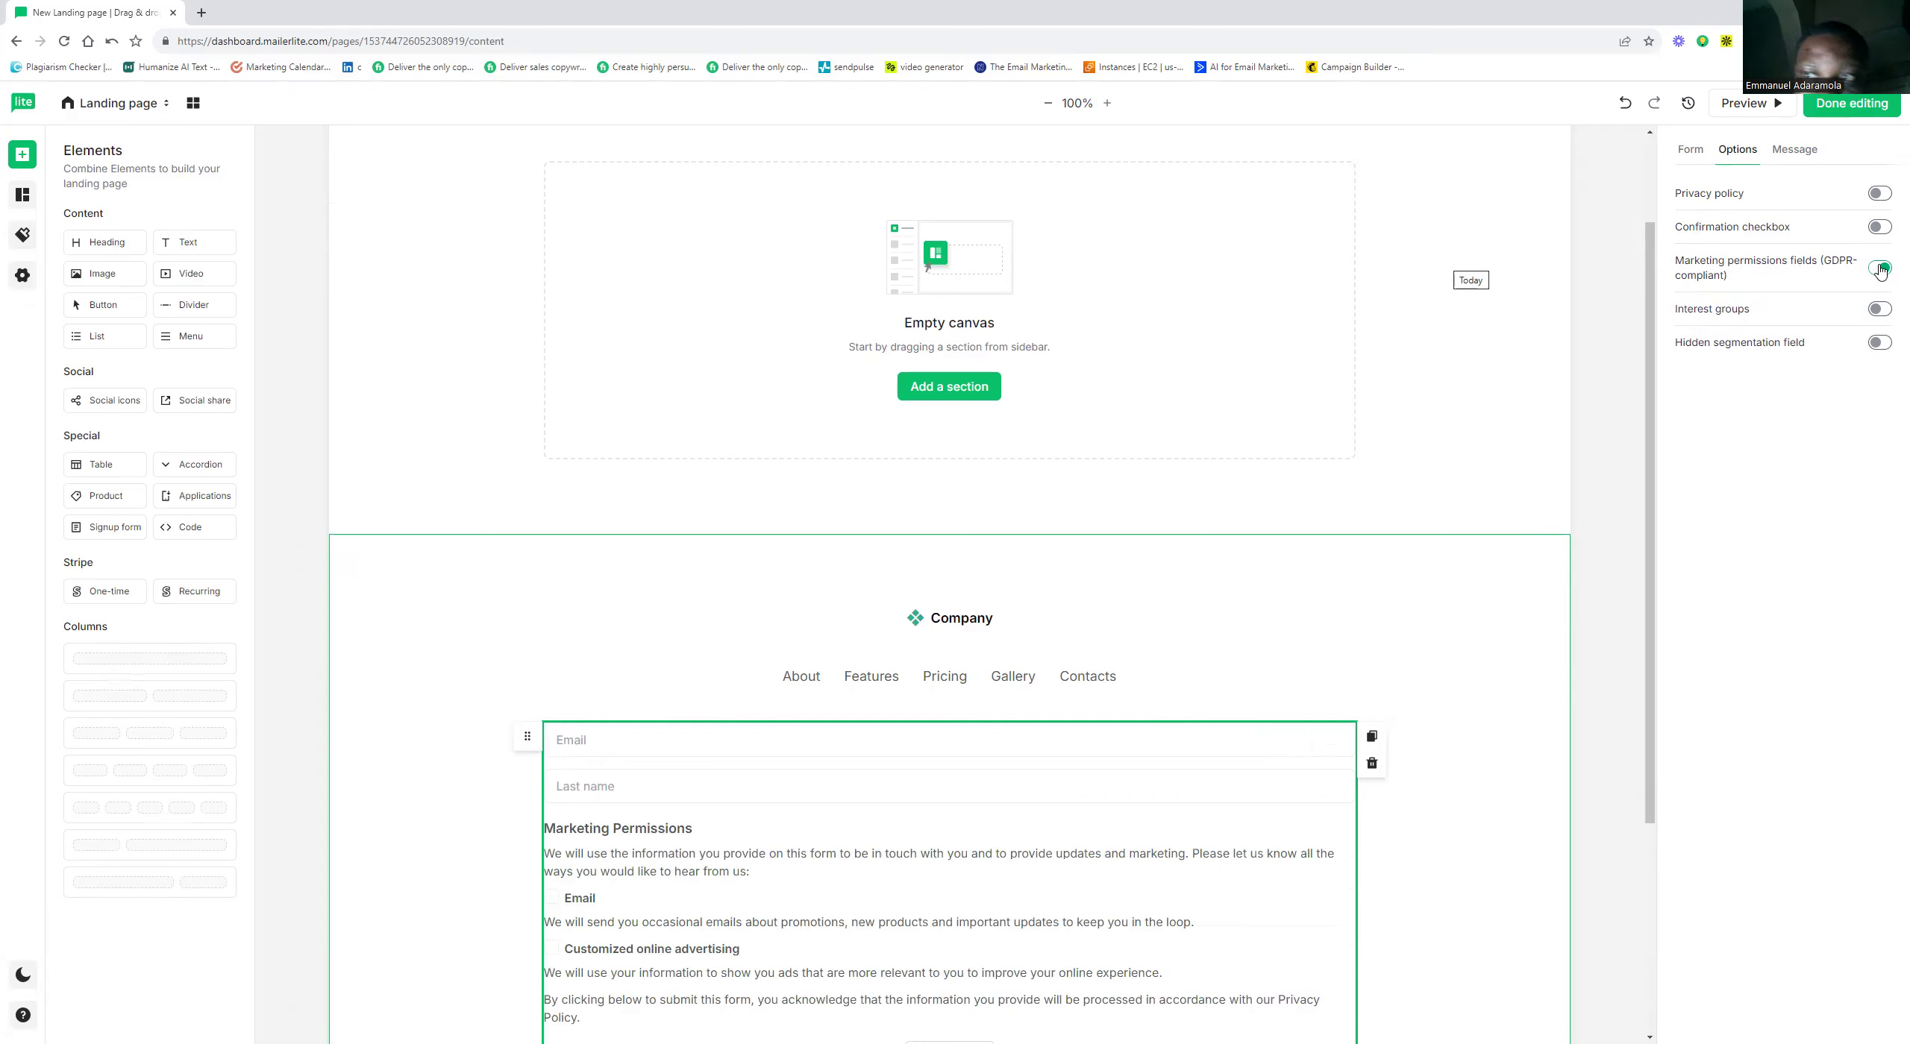
{"action": "left_click", "coordinate": [1879, 270]}
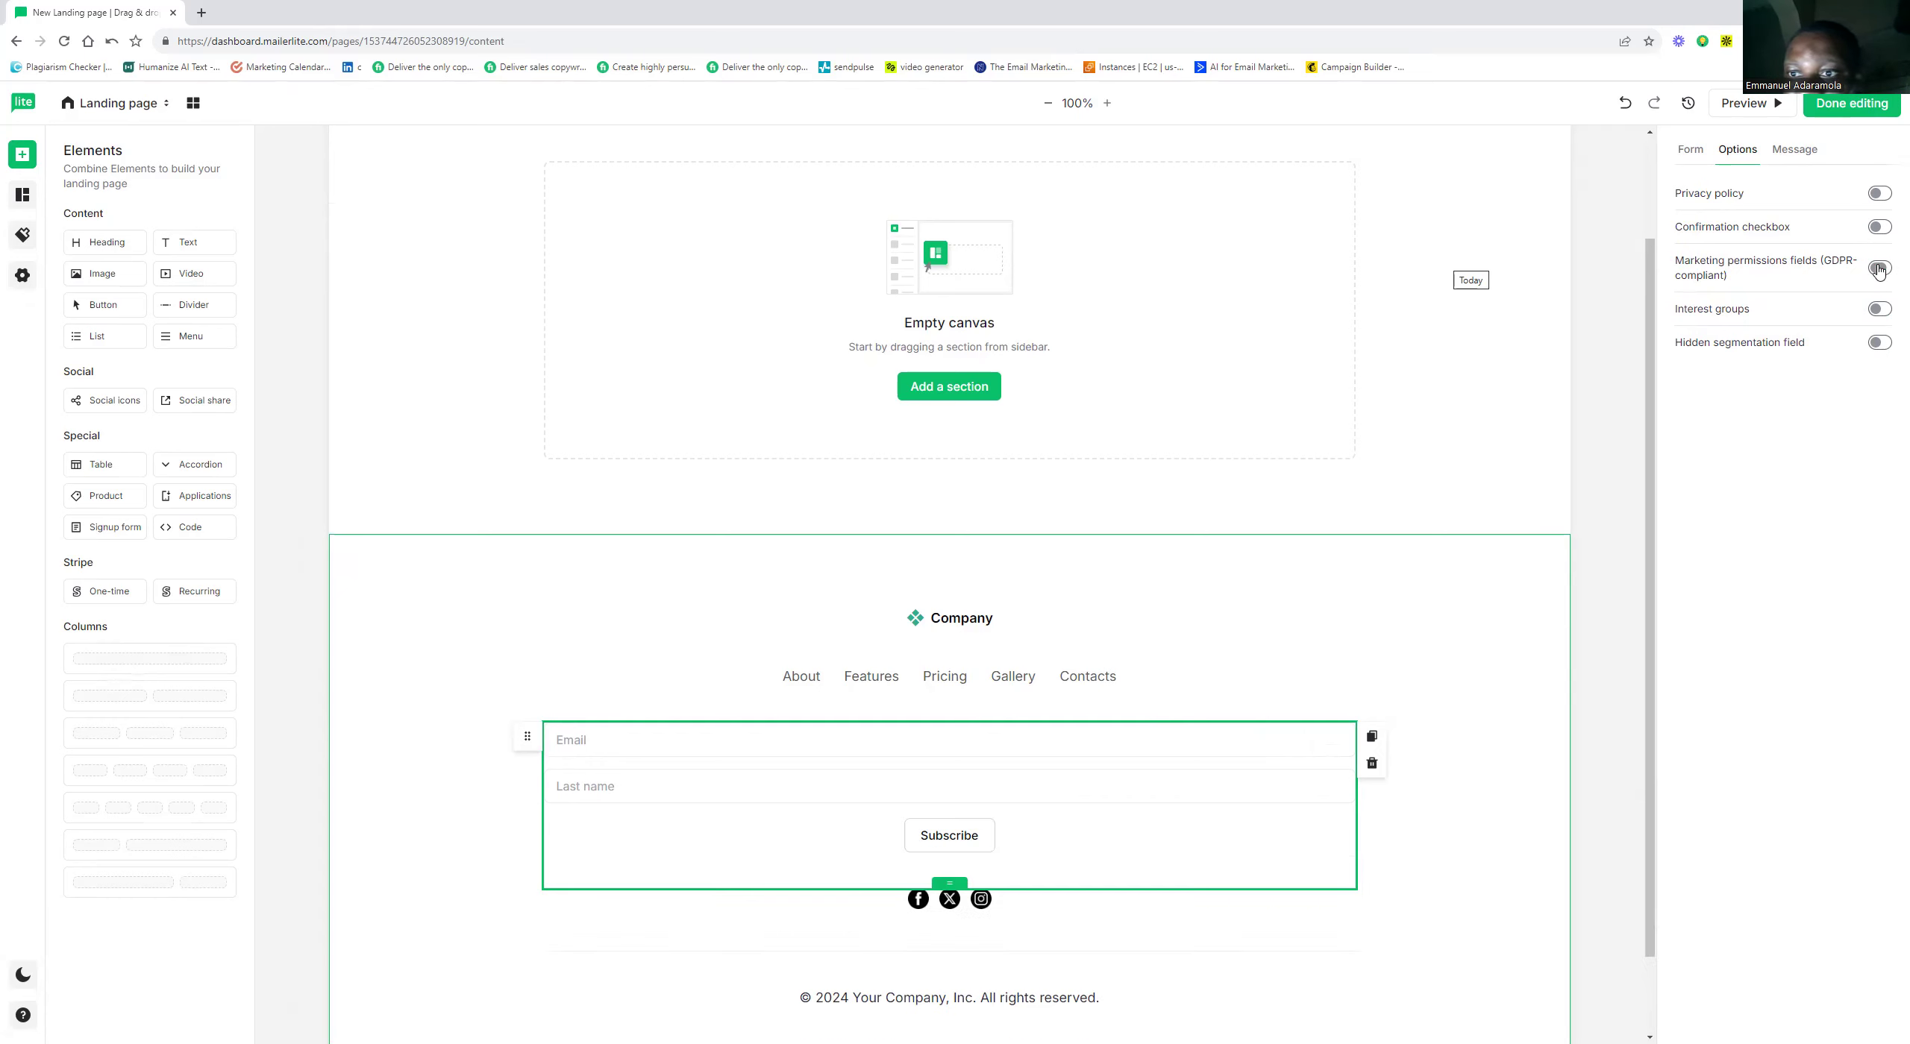
Try the interest groups and hidden segmentation field options on the signup form, turning each off again
{"action": "left_click", "coordinate": [1877, 310]}
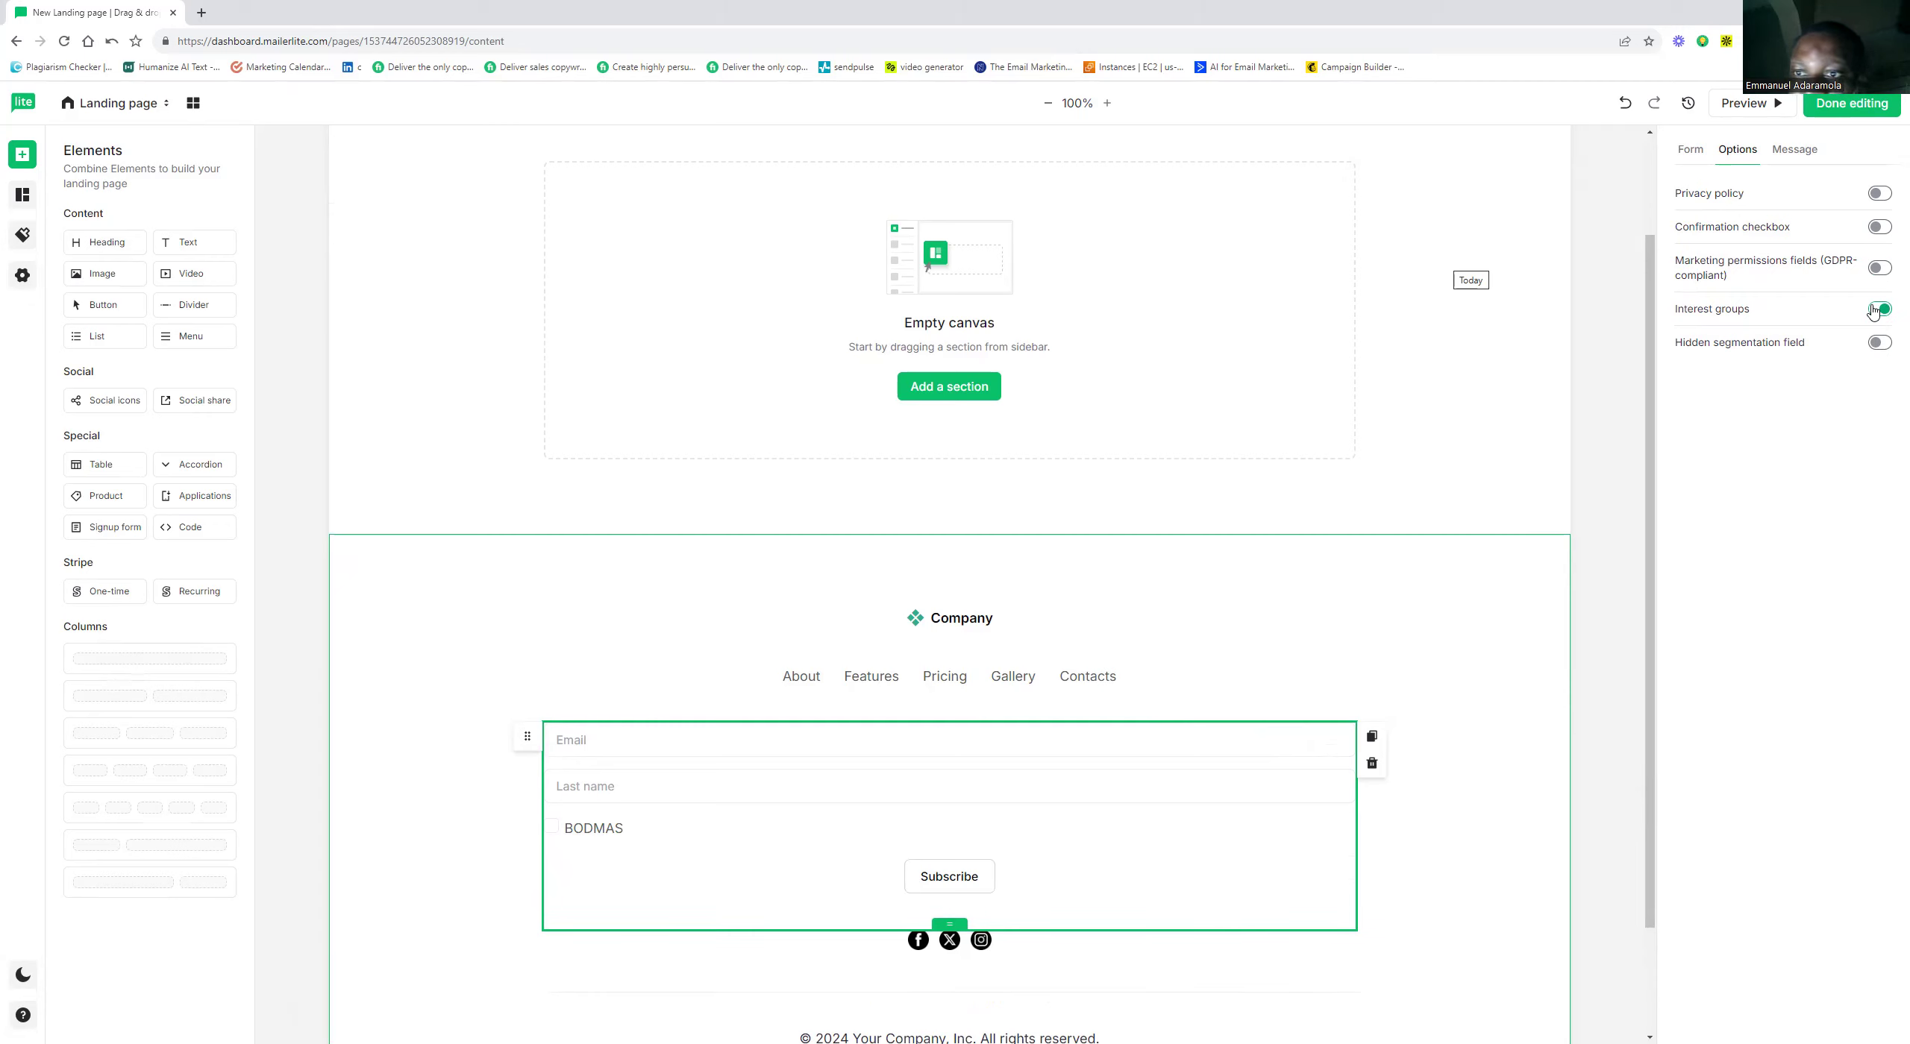
{"action": "left_click", "coordinate": [1874, 345]}
{"action": "left_click", "coordinate": [1877, 344]}
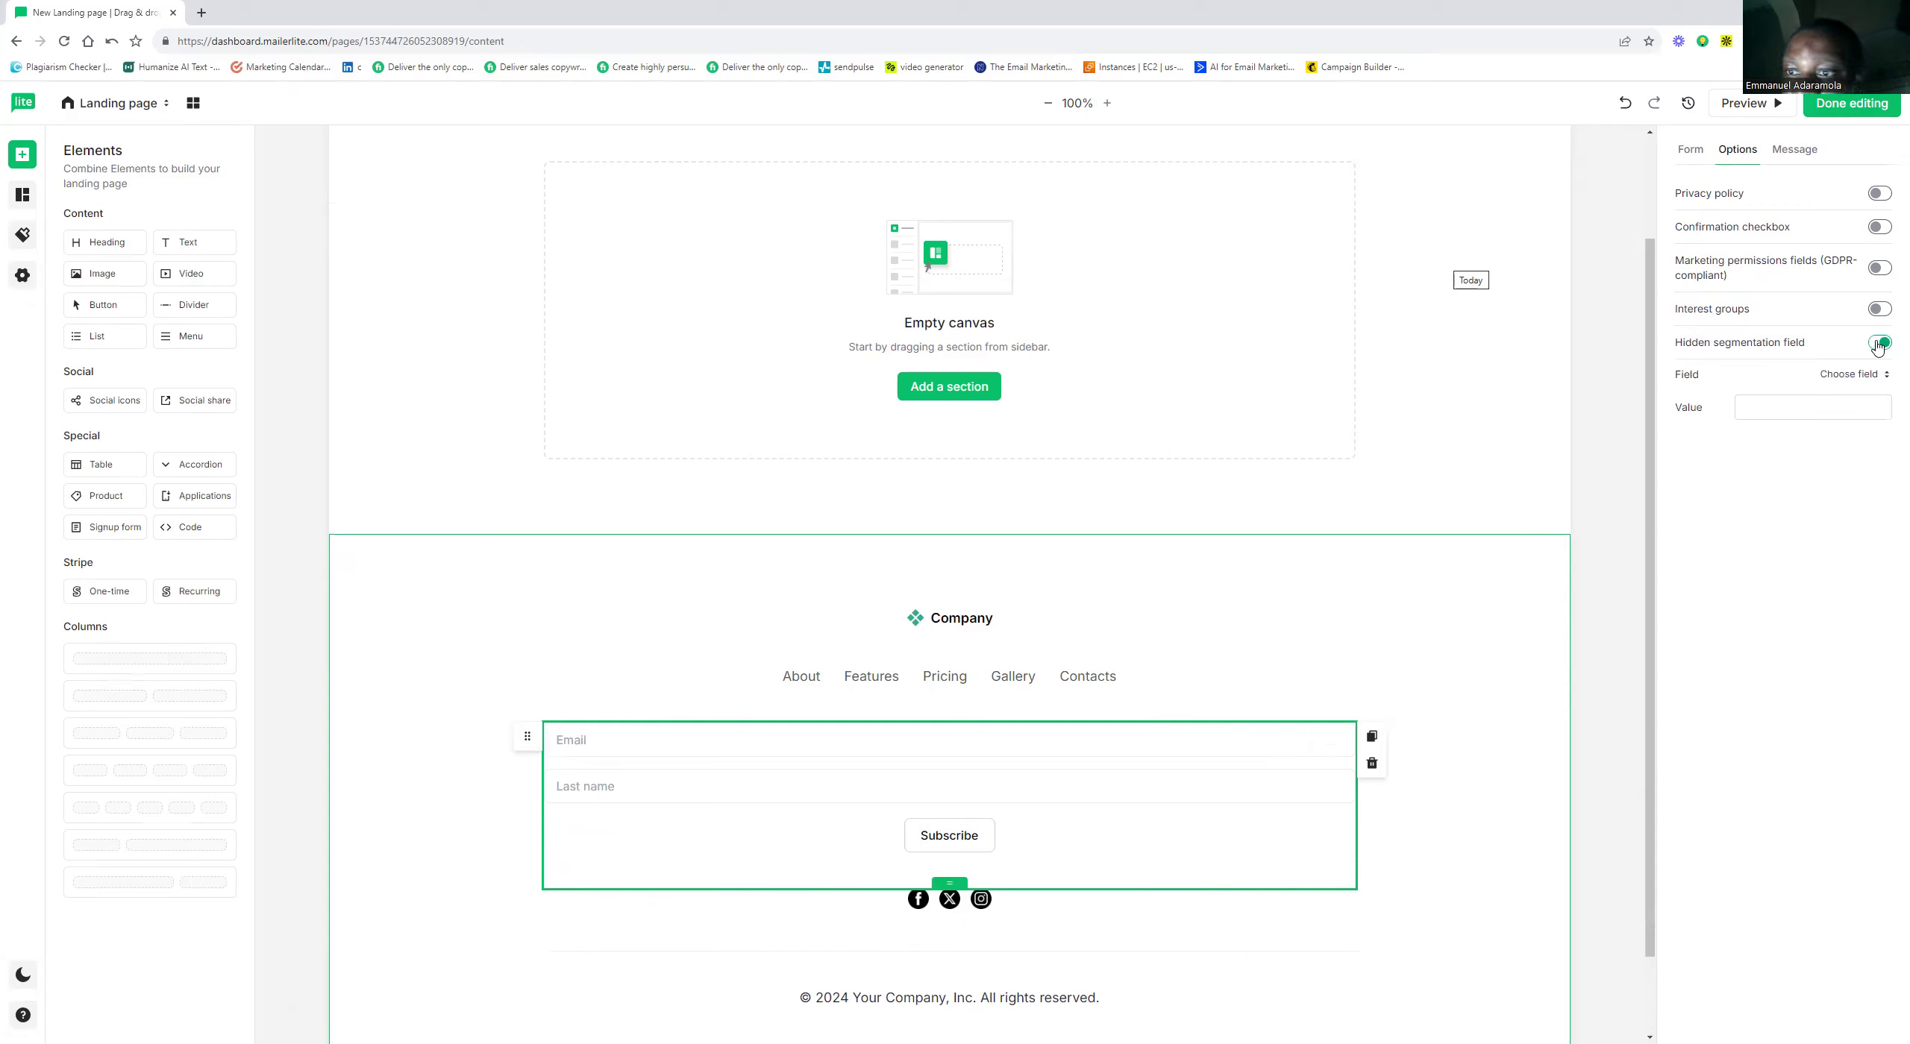
{"action": "left_click", "coordinate": [1877, 344]}
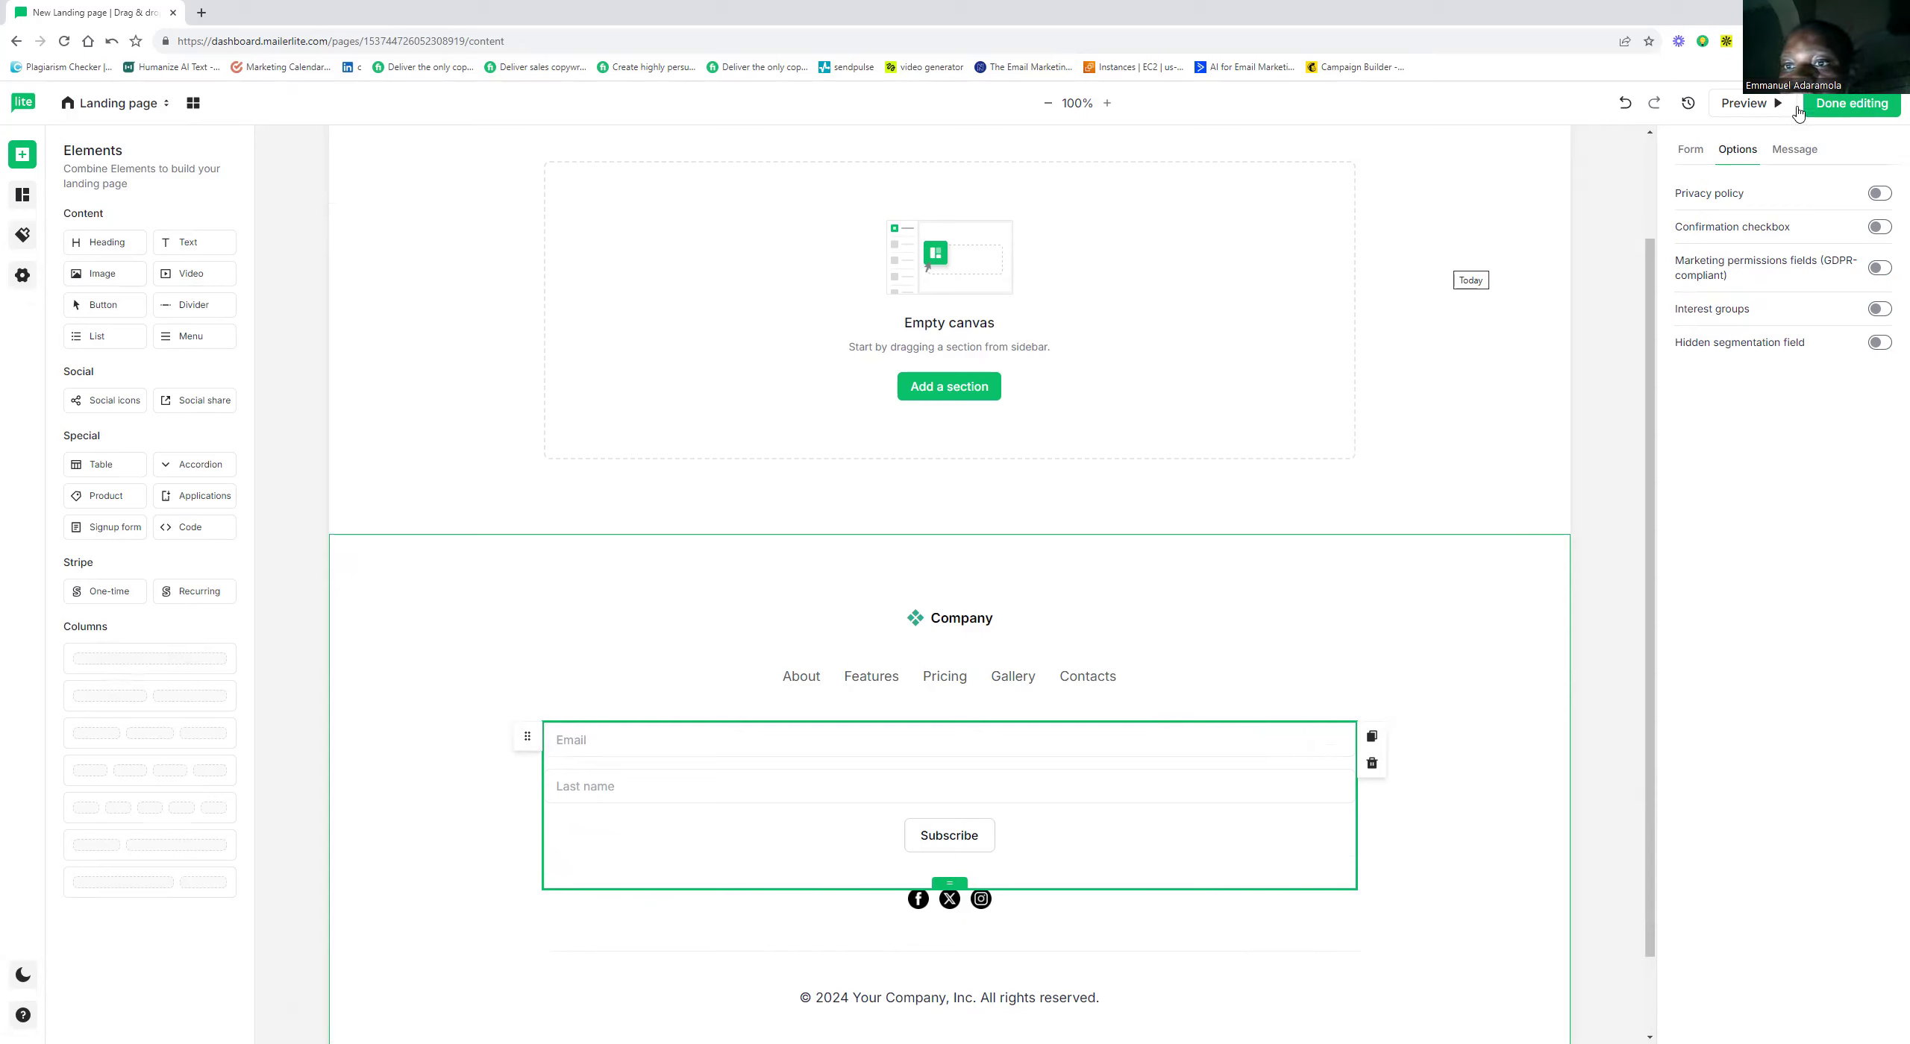
Set the signup form's submission action to redirect to the Success page
{"action": "left_click", "coordinate": [1794, 149]}
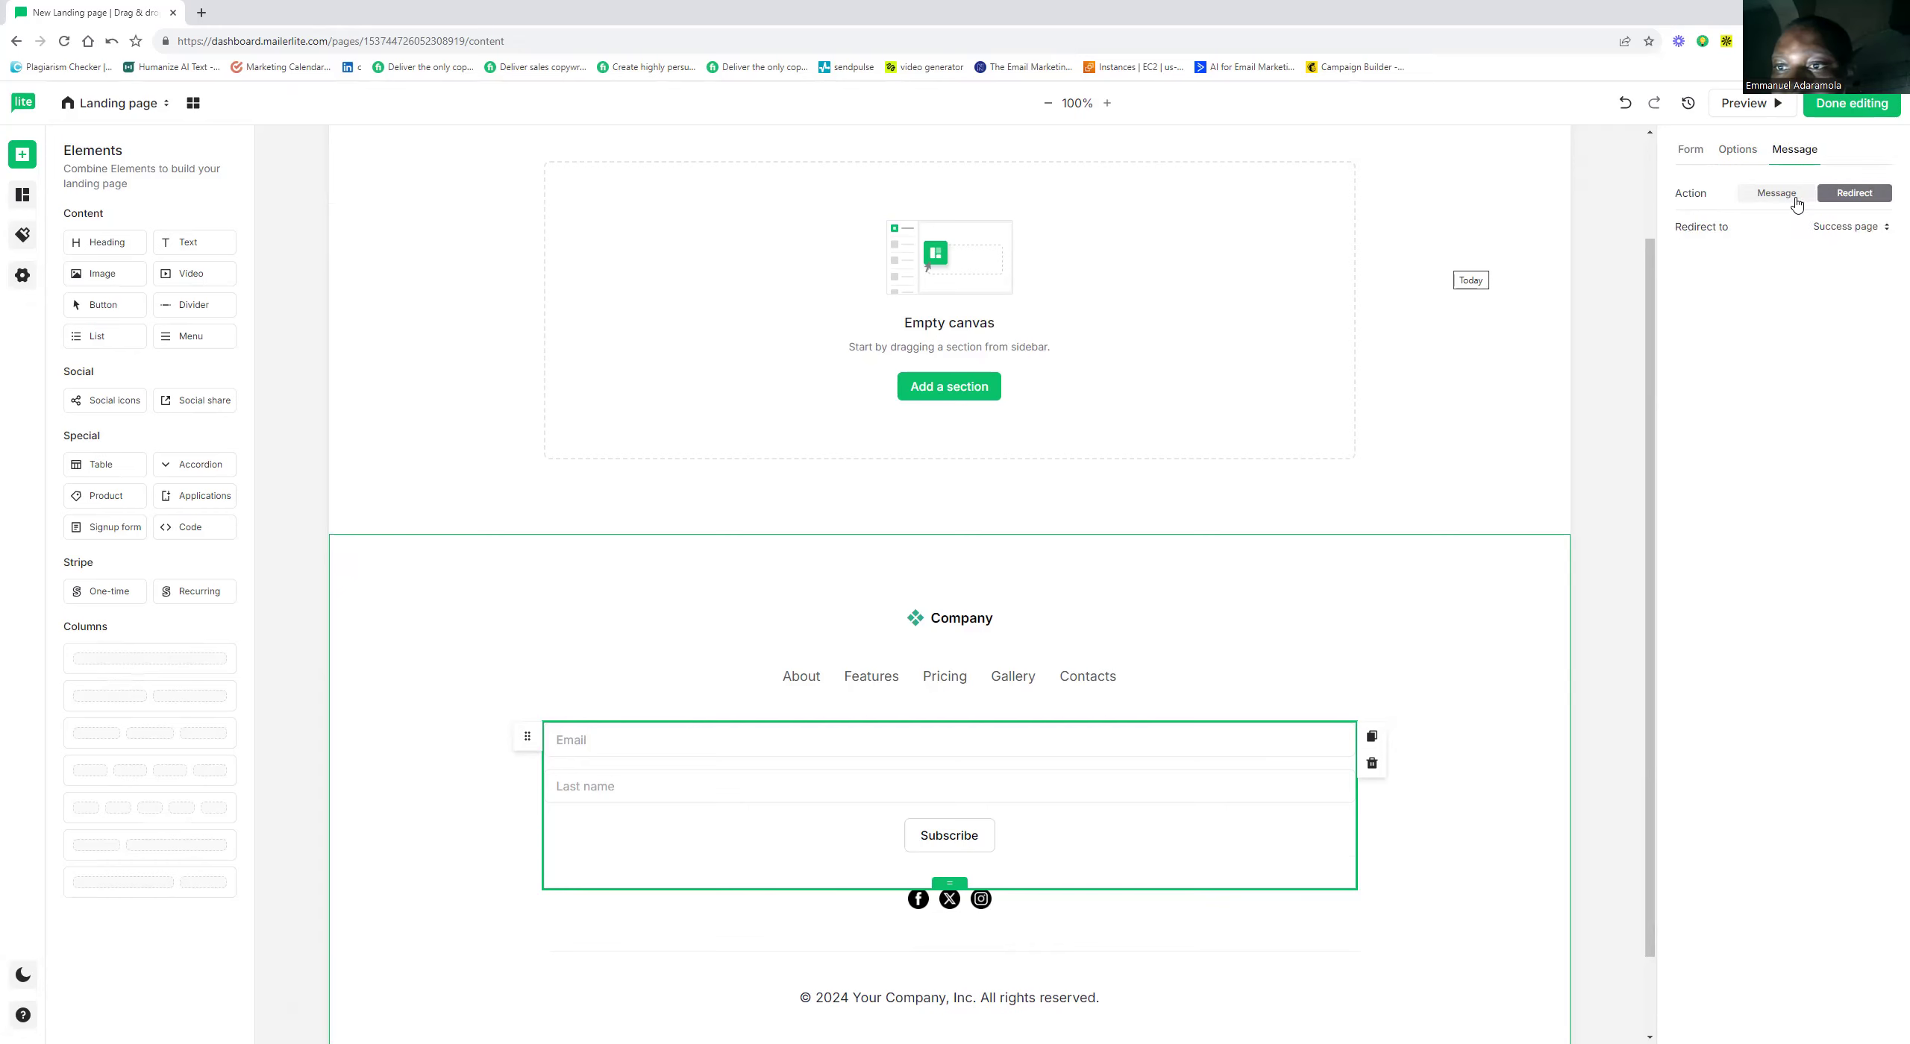
{"action": "left_click", "coordinate": [1881, 231]}
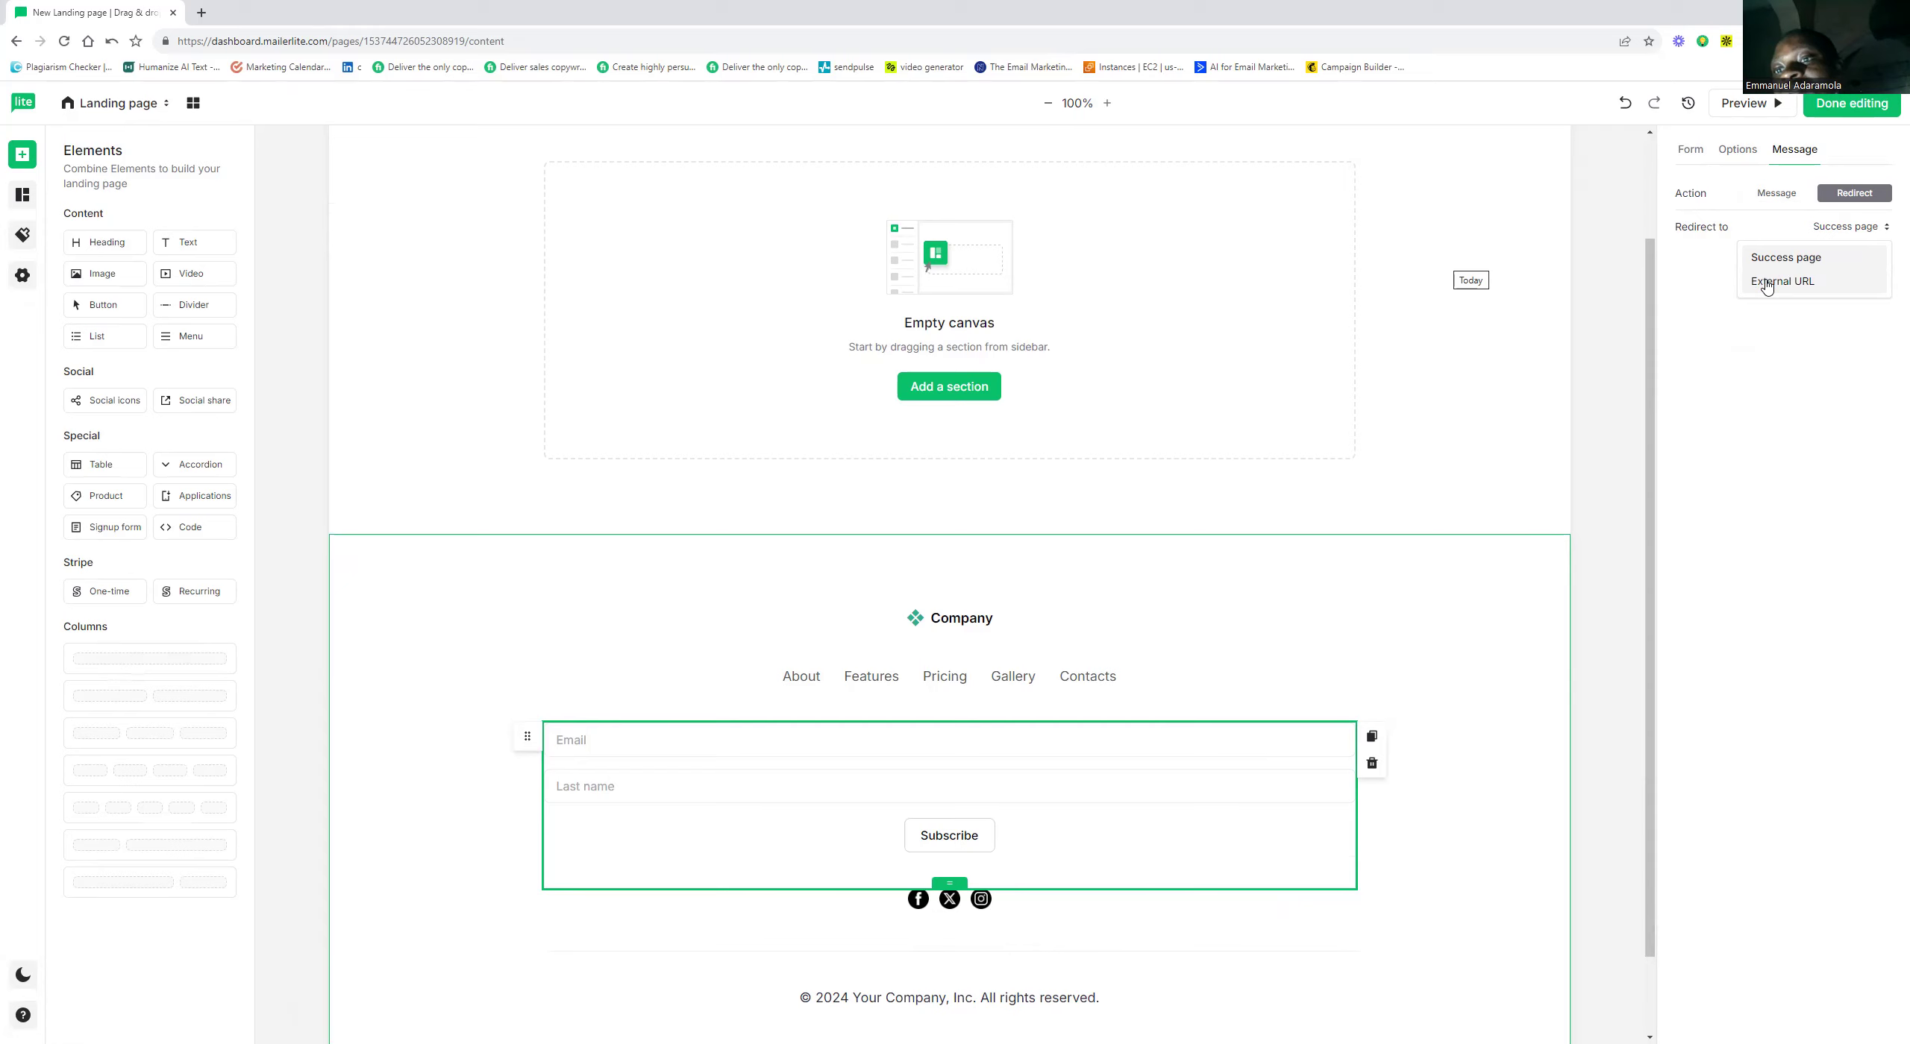
{"action": "left_click", "coordinate": [1802, 261]}
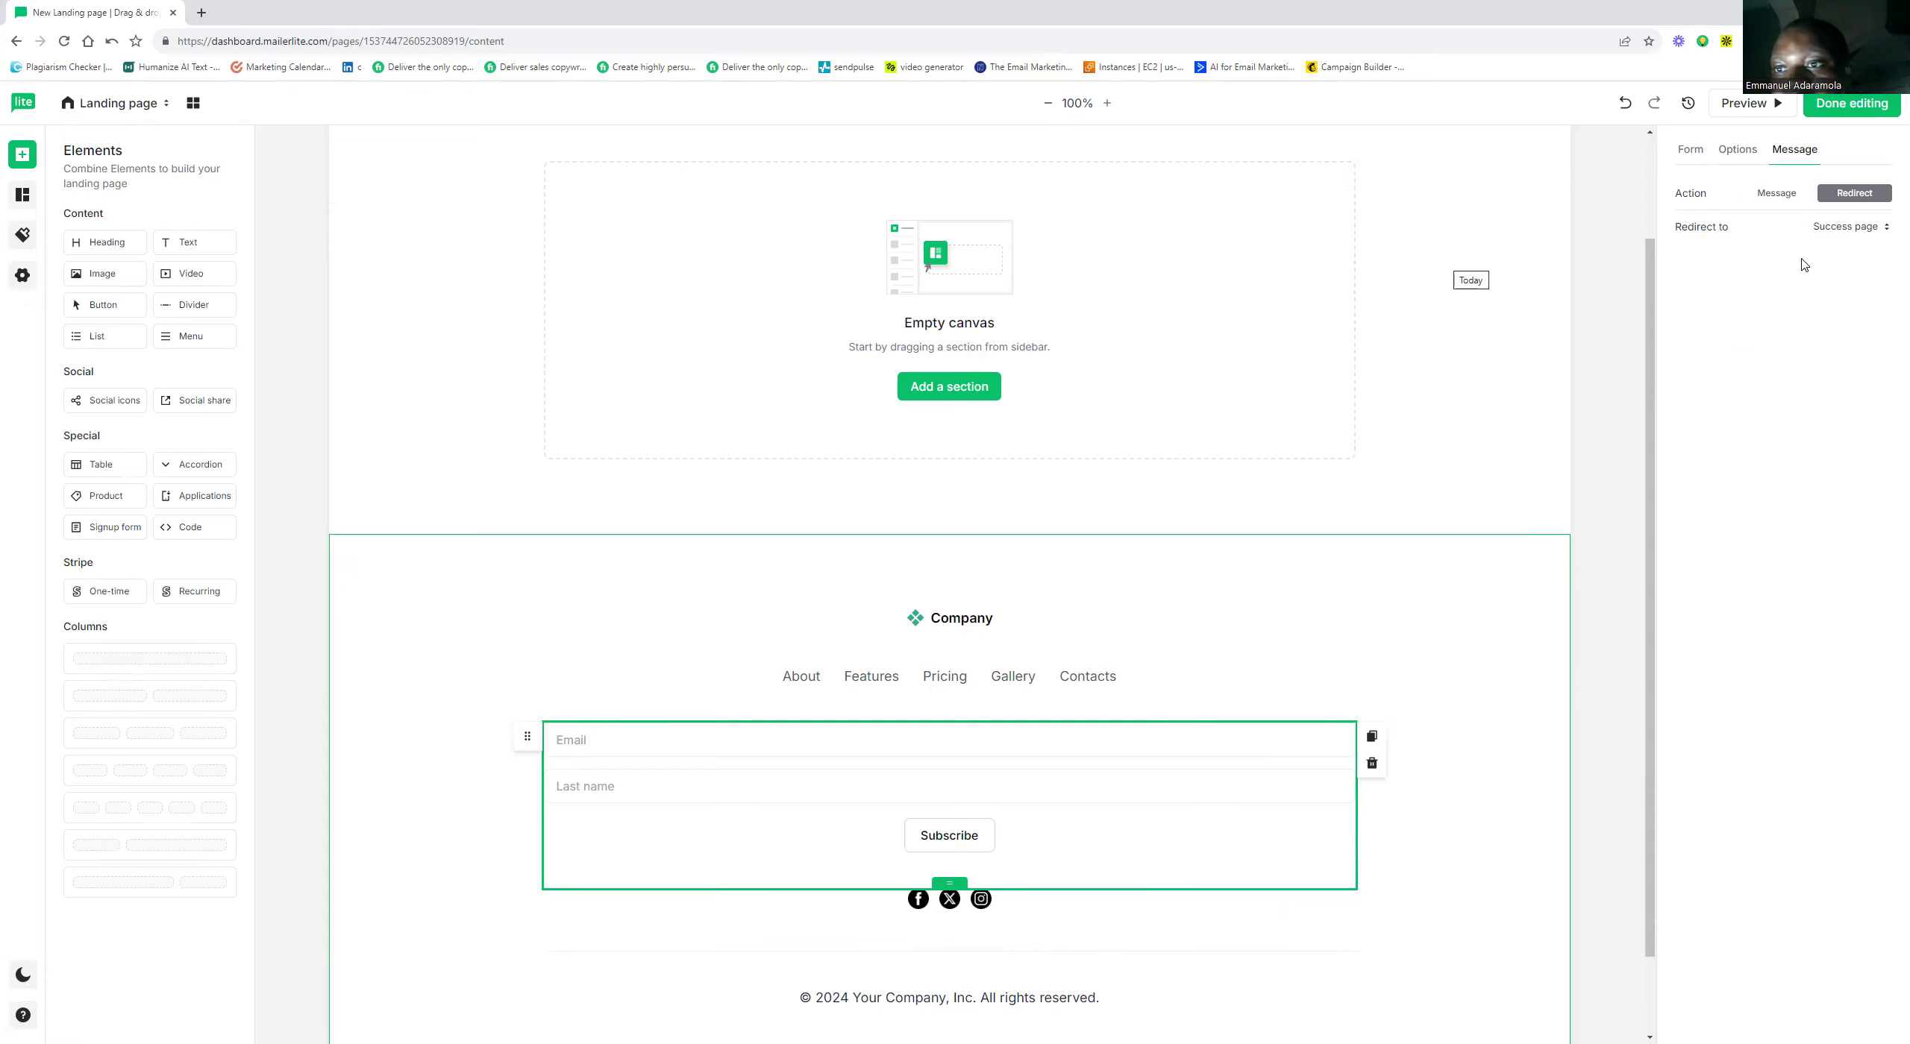
Set the signup form's redirect to the external URL google.com, and switch its submission action to Message
{"action": "left_click", "coordinate": [1872, 231]}
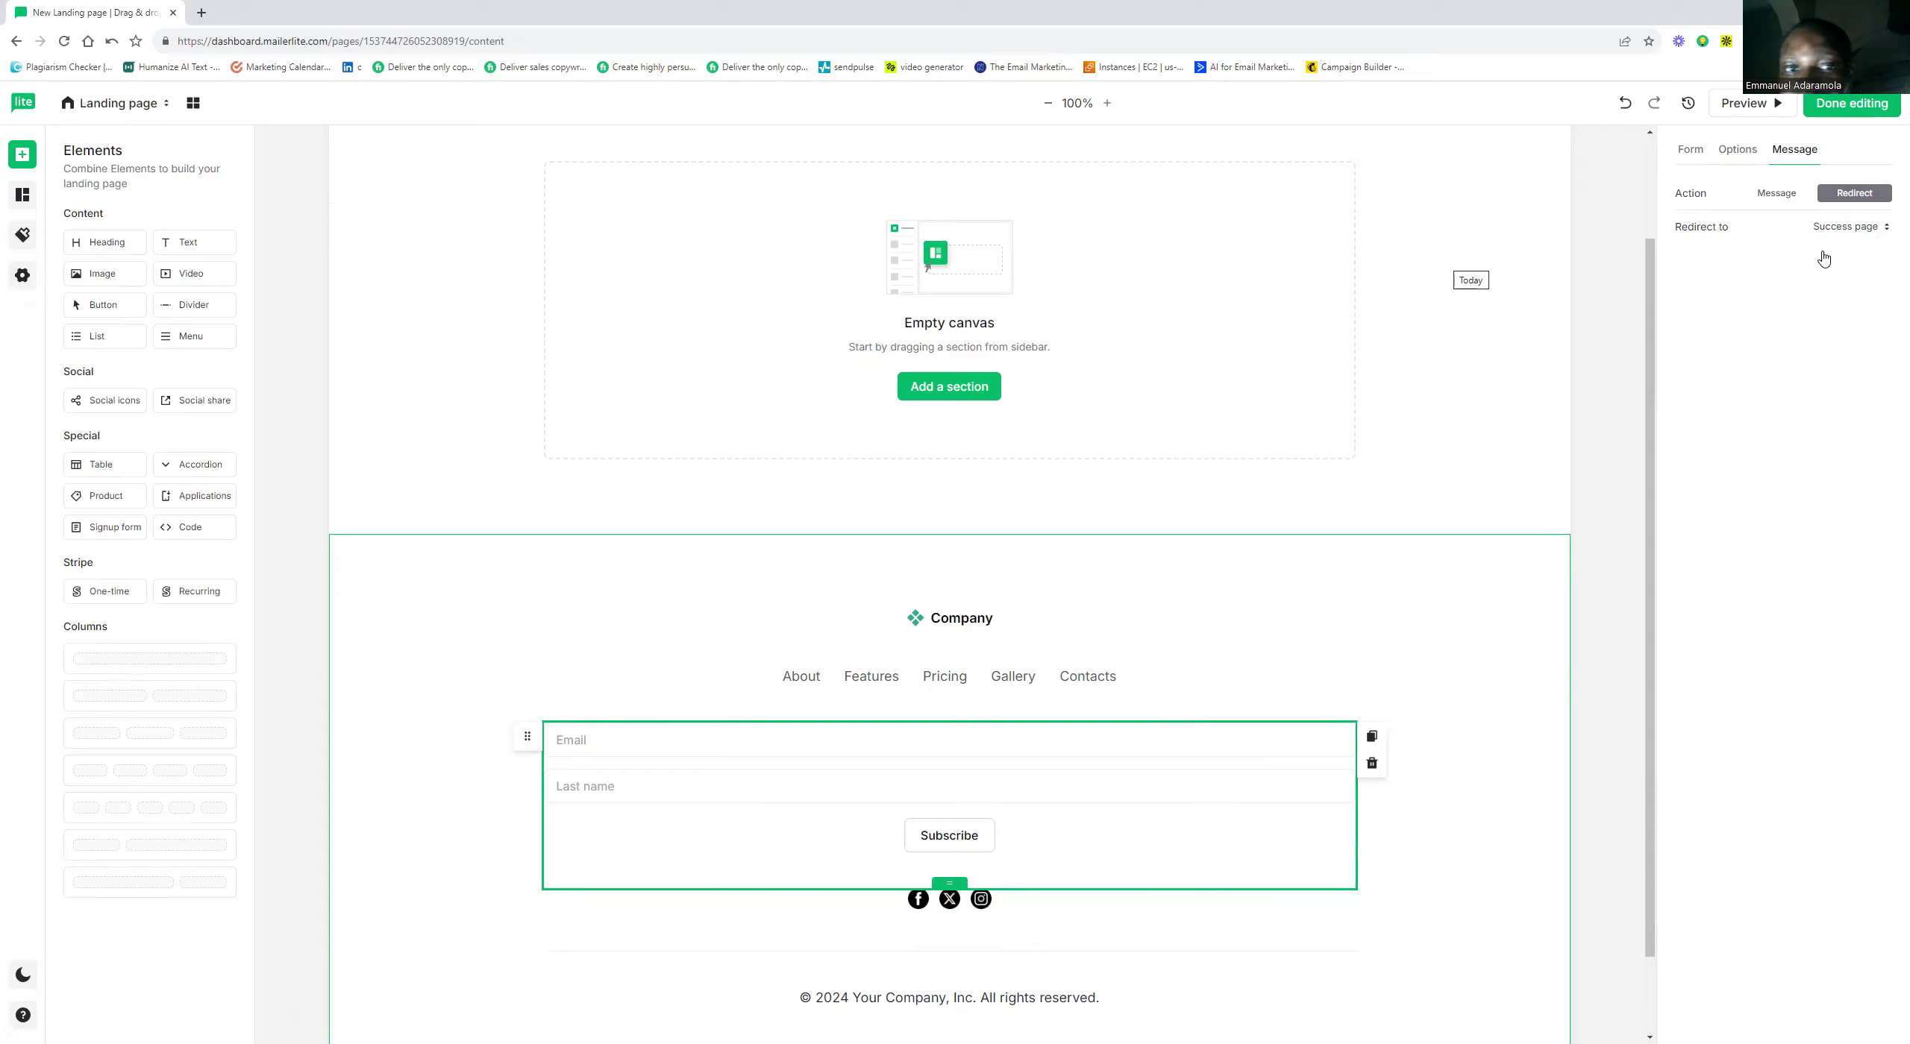
{"action": "left_click", "coordinate": [1831, 258]}
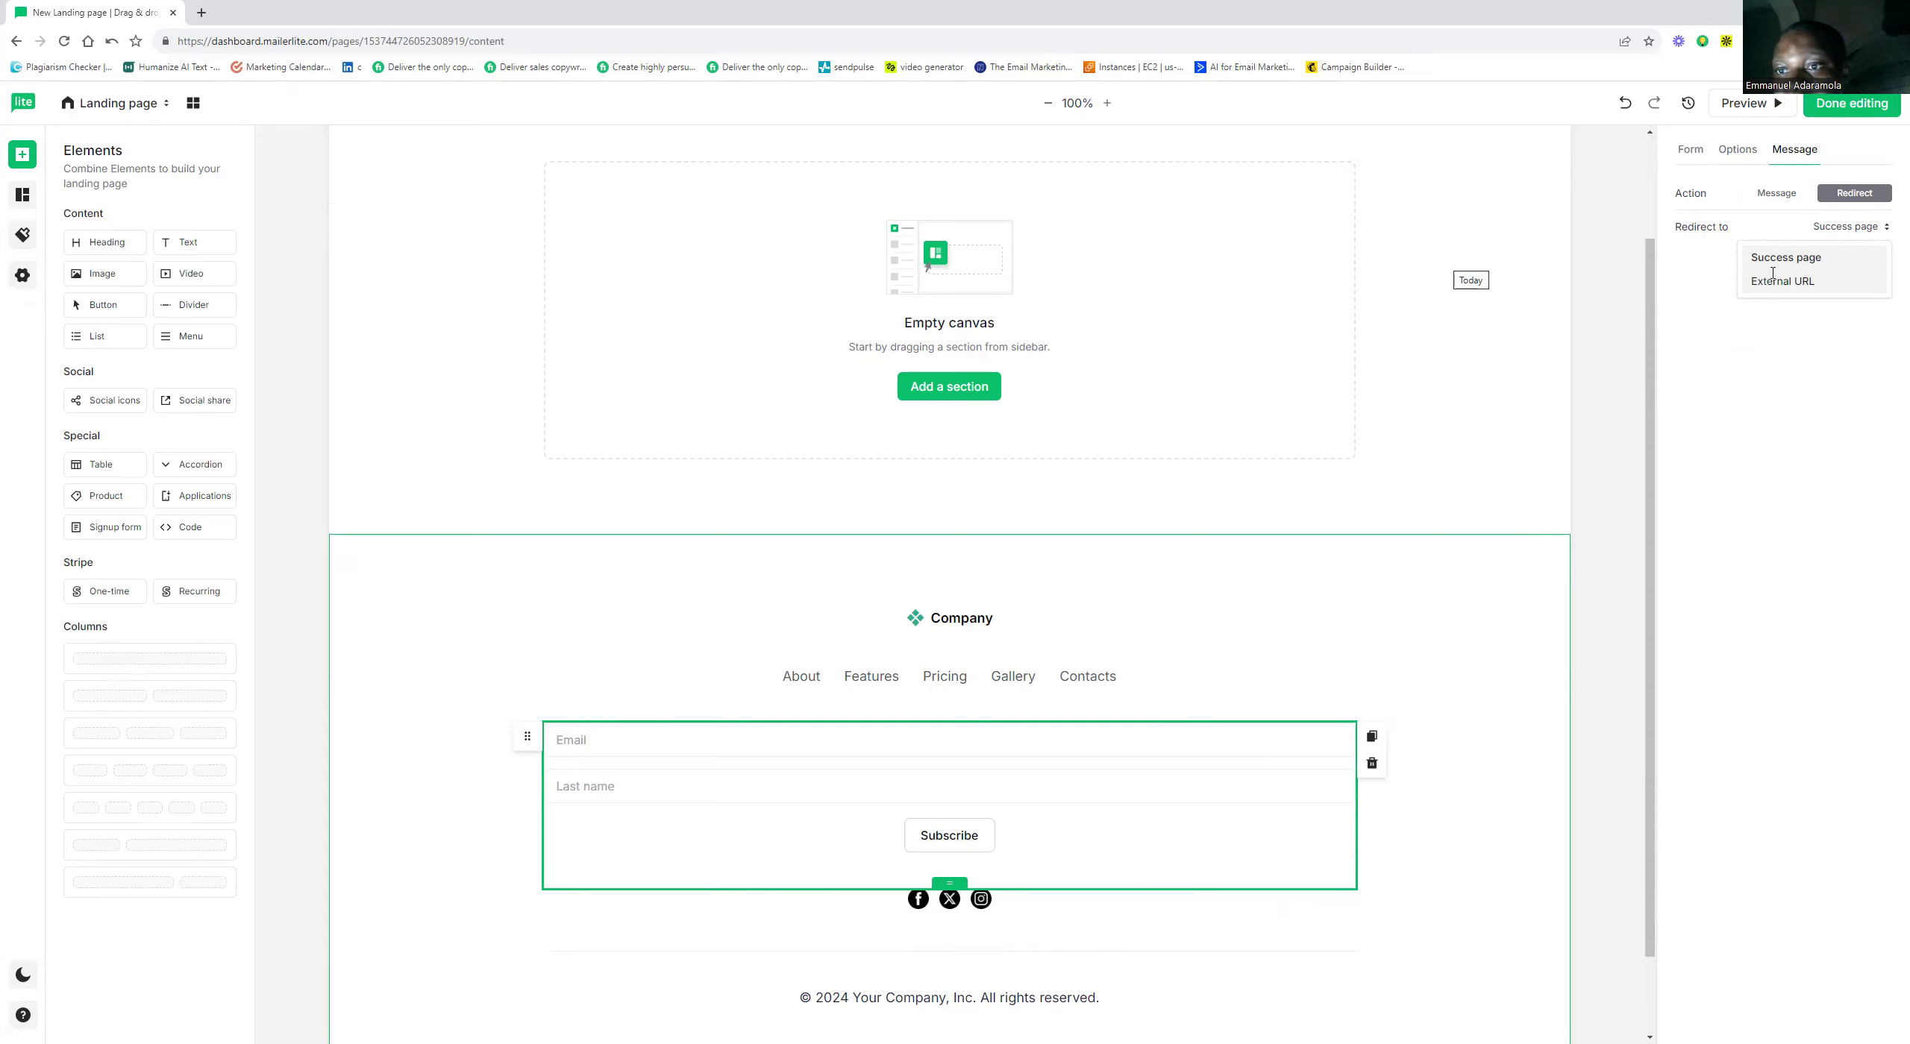
{"action": "left_click", "coordinate": [1774, 279]}
{"action": "type", "text": "goo"}
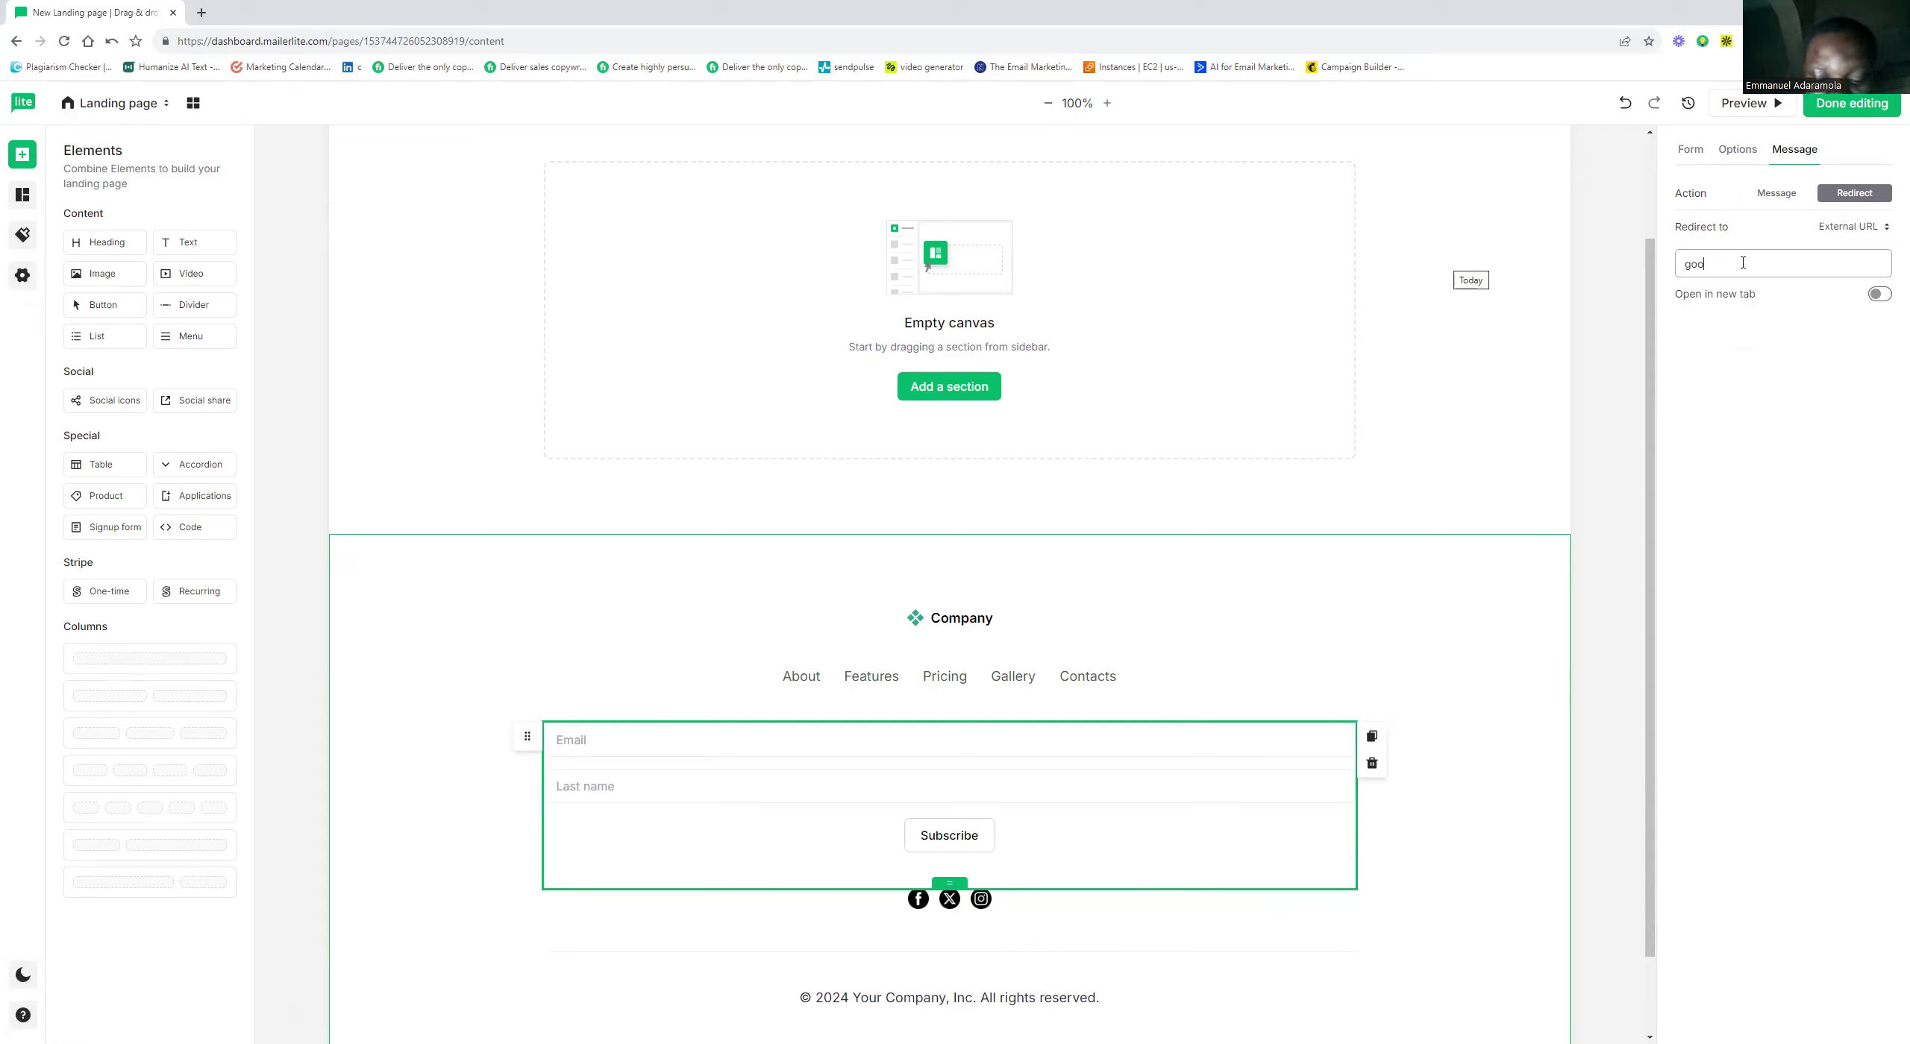
{"action": "type", "text": "gle.com"}
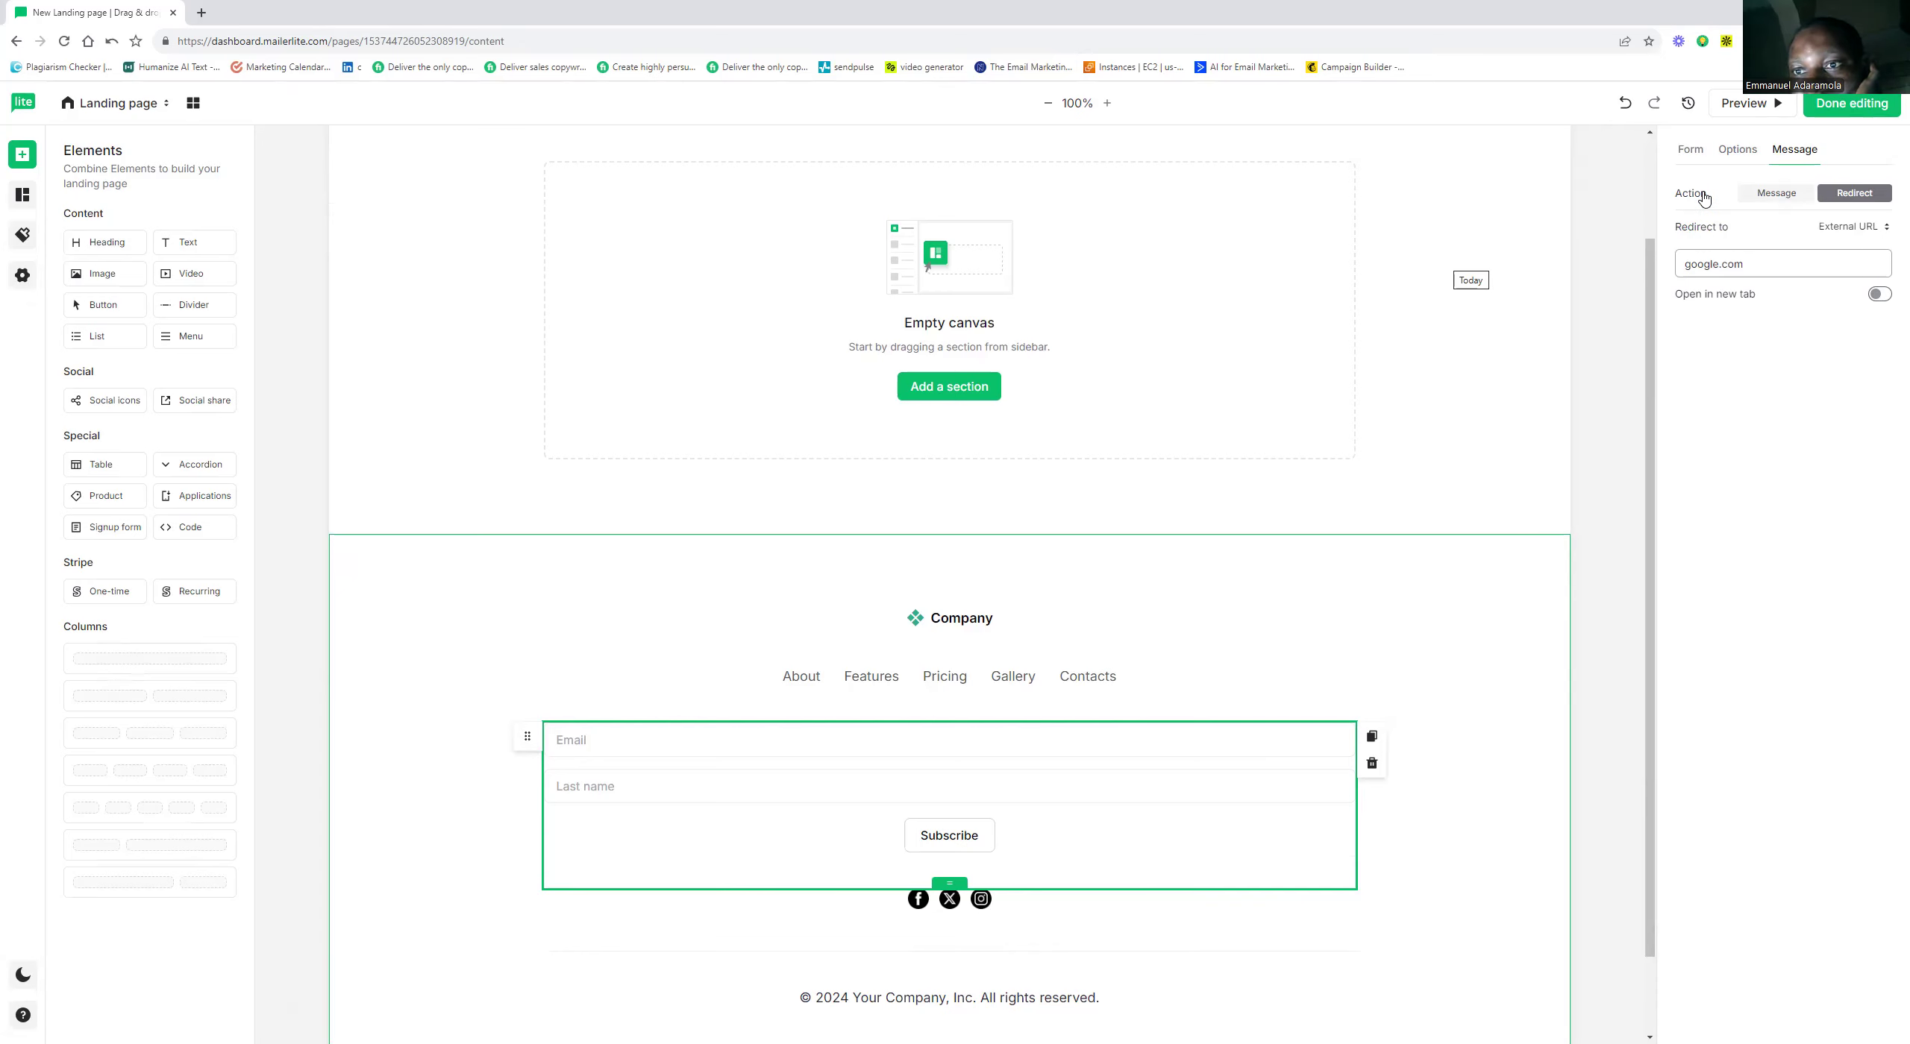
{"action": "left_click", "coordinate": [1786, 195]}
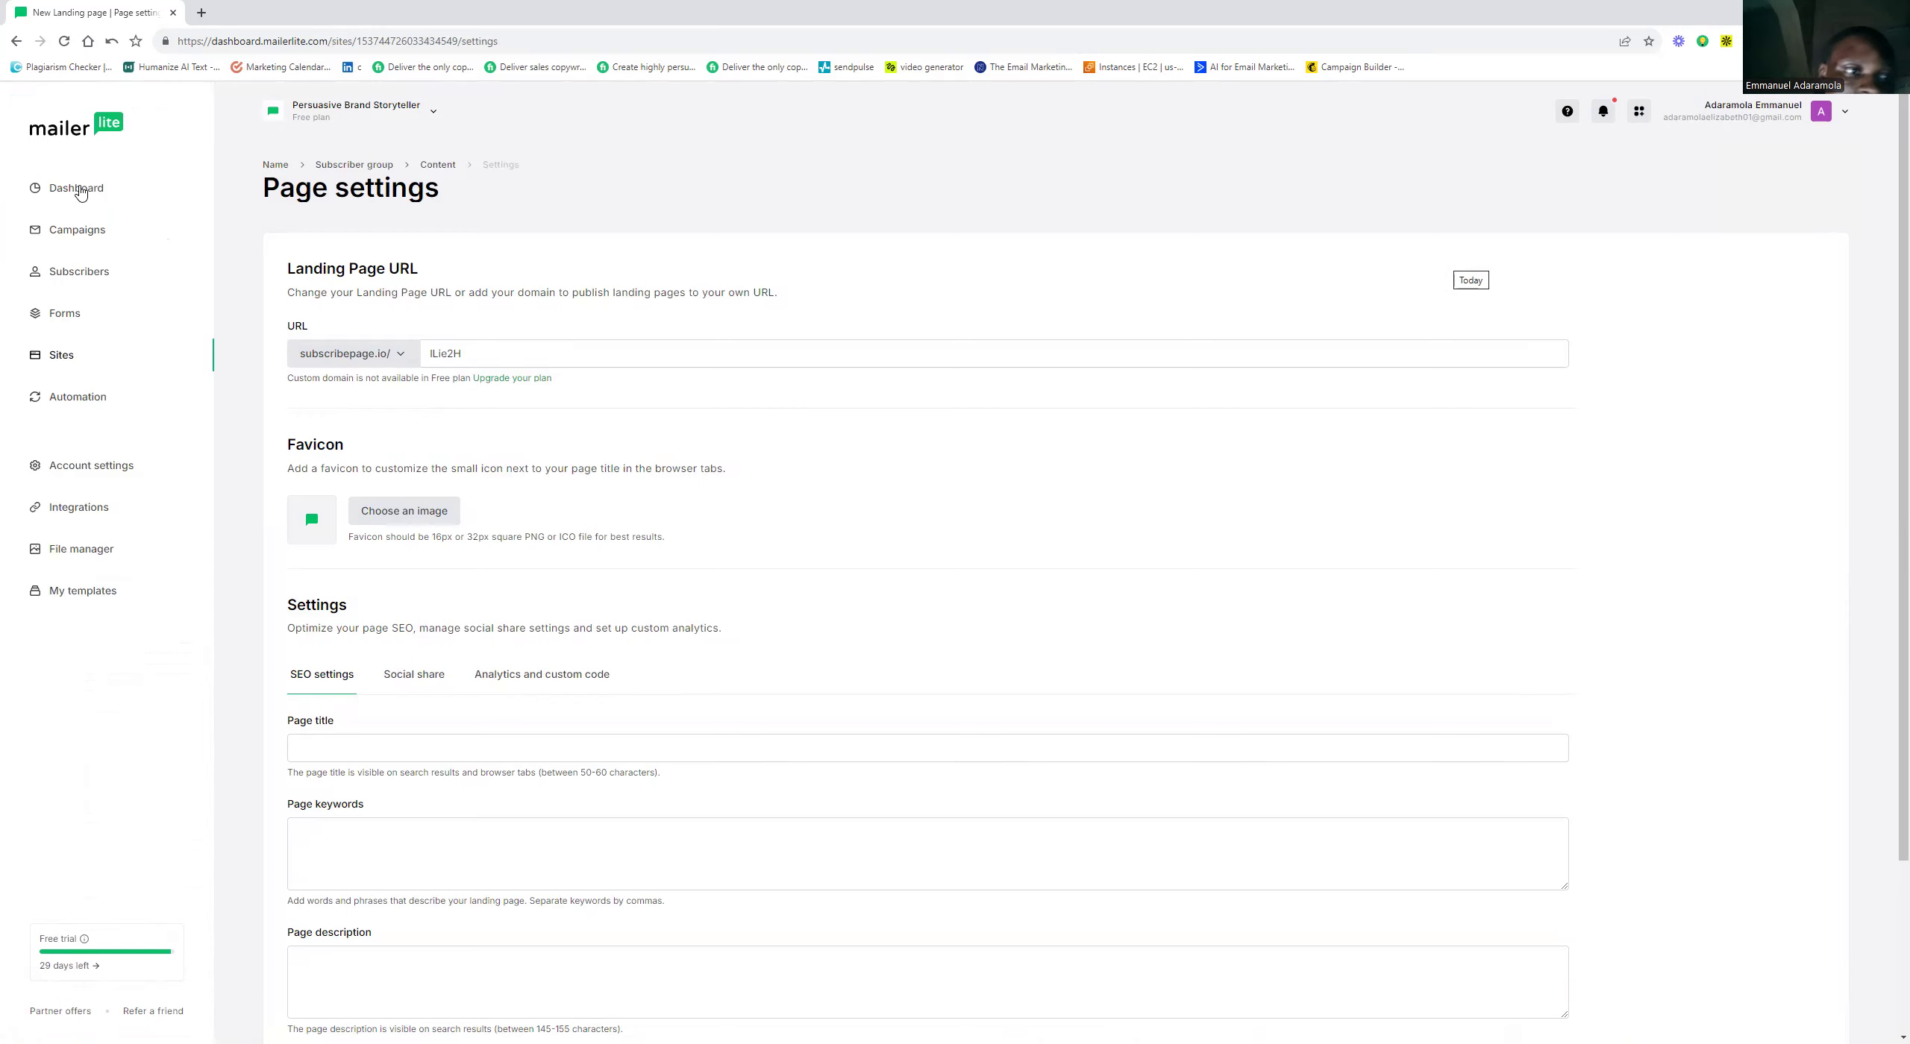
Go to the account's automations and start creating the first automation
{"action": "left_click", "coordinate": [64, 399]}
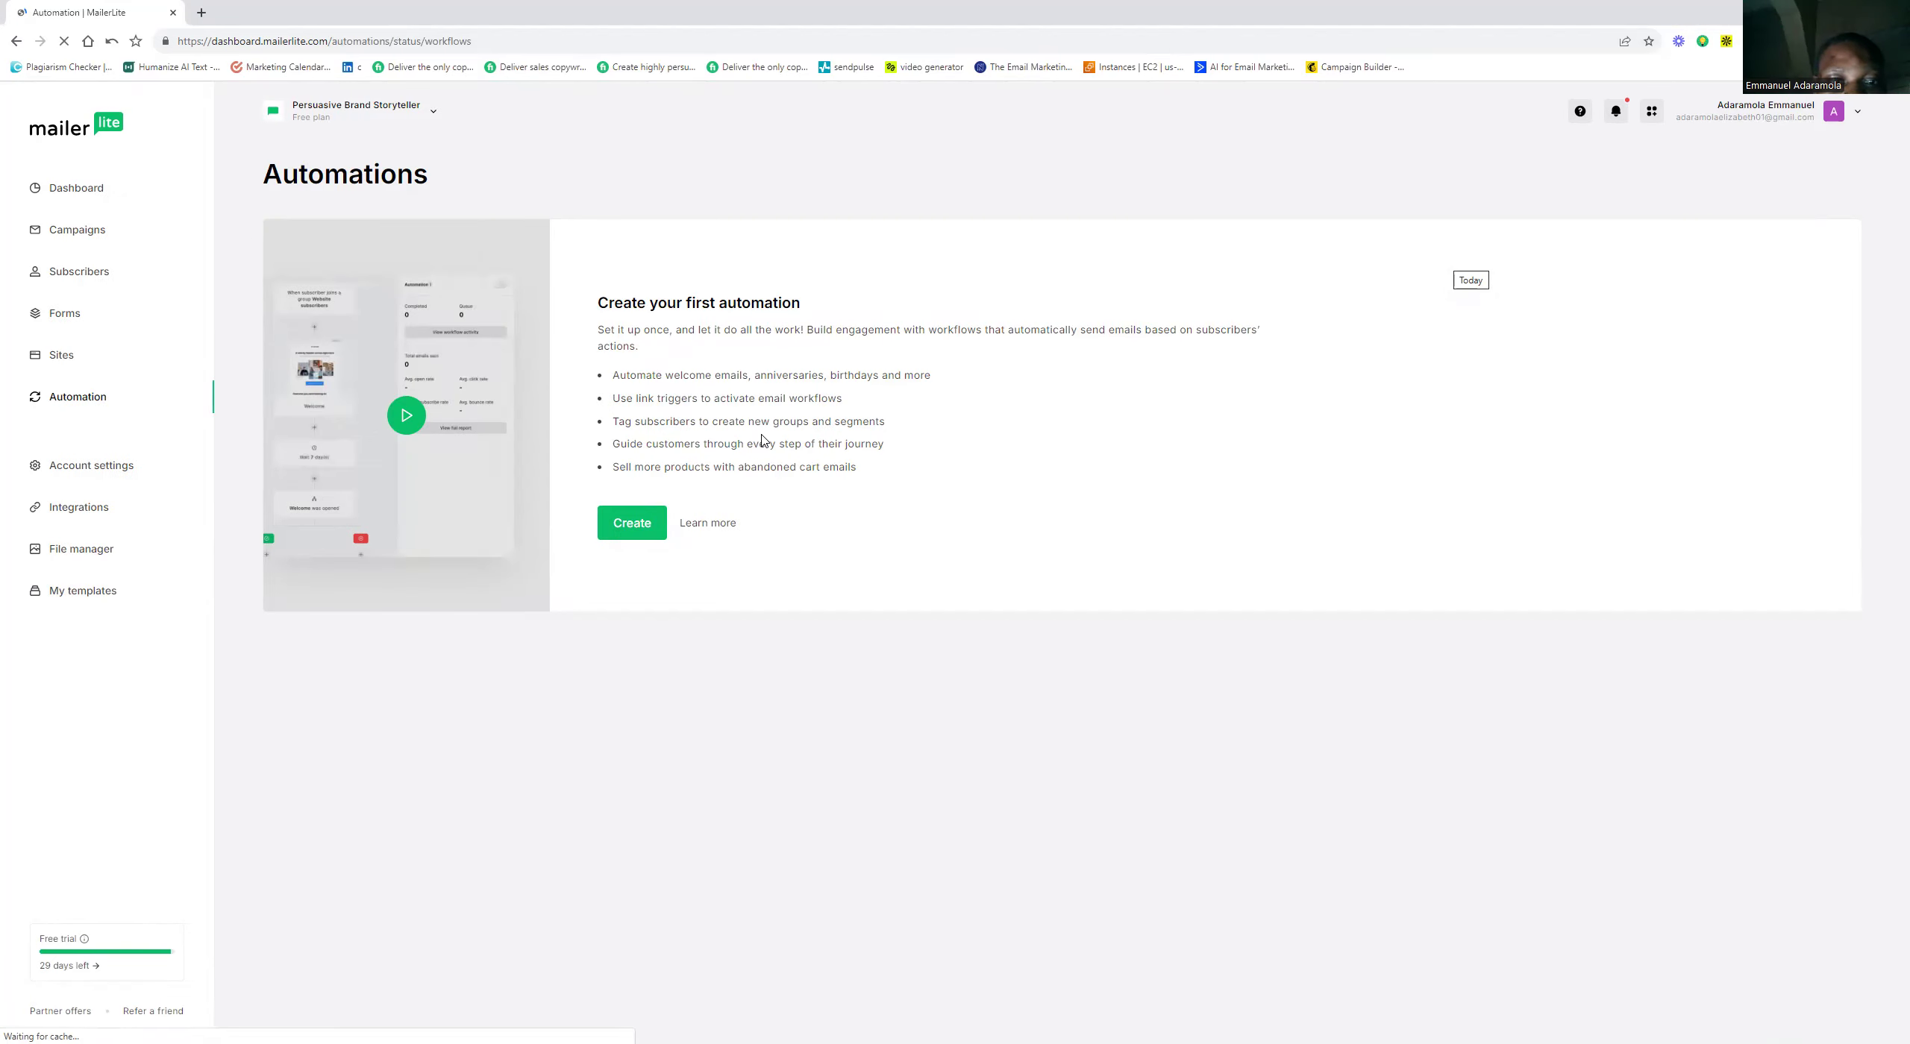
{"action": "left_click", "coordinate": [636, 526]}
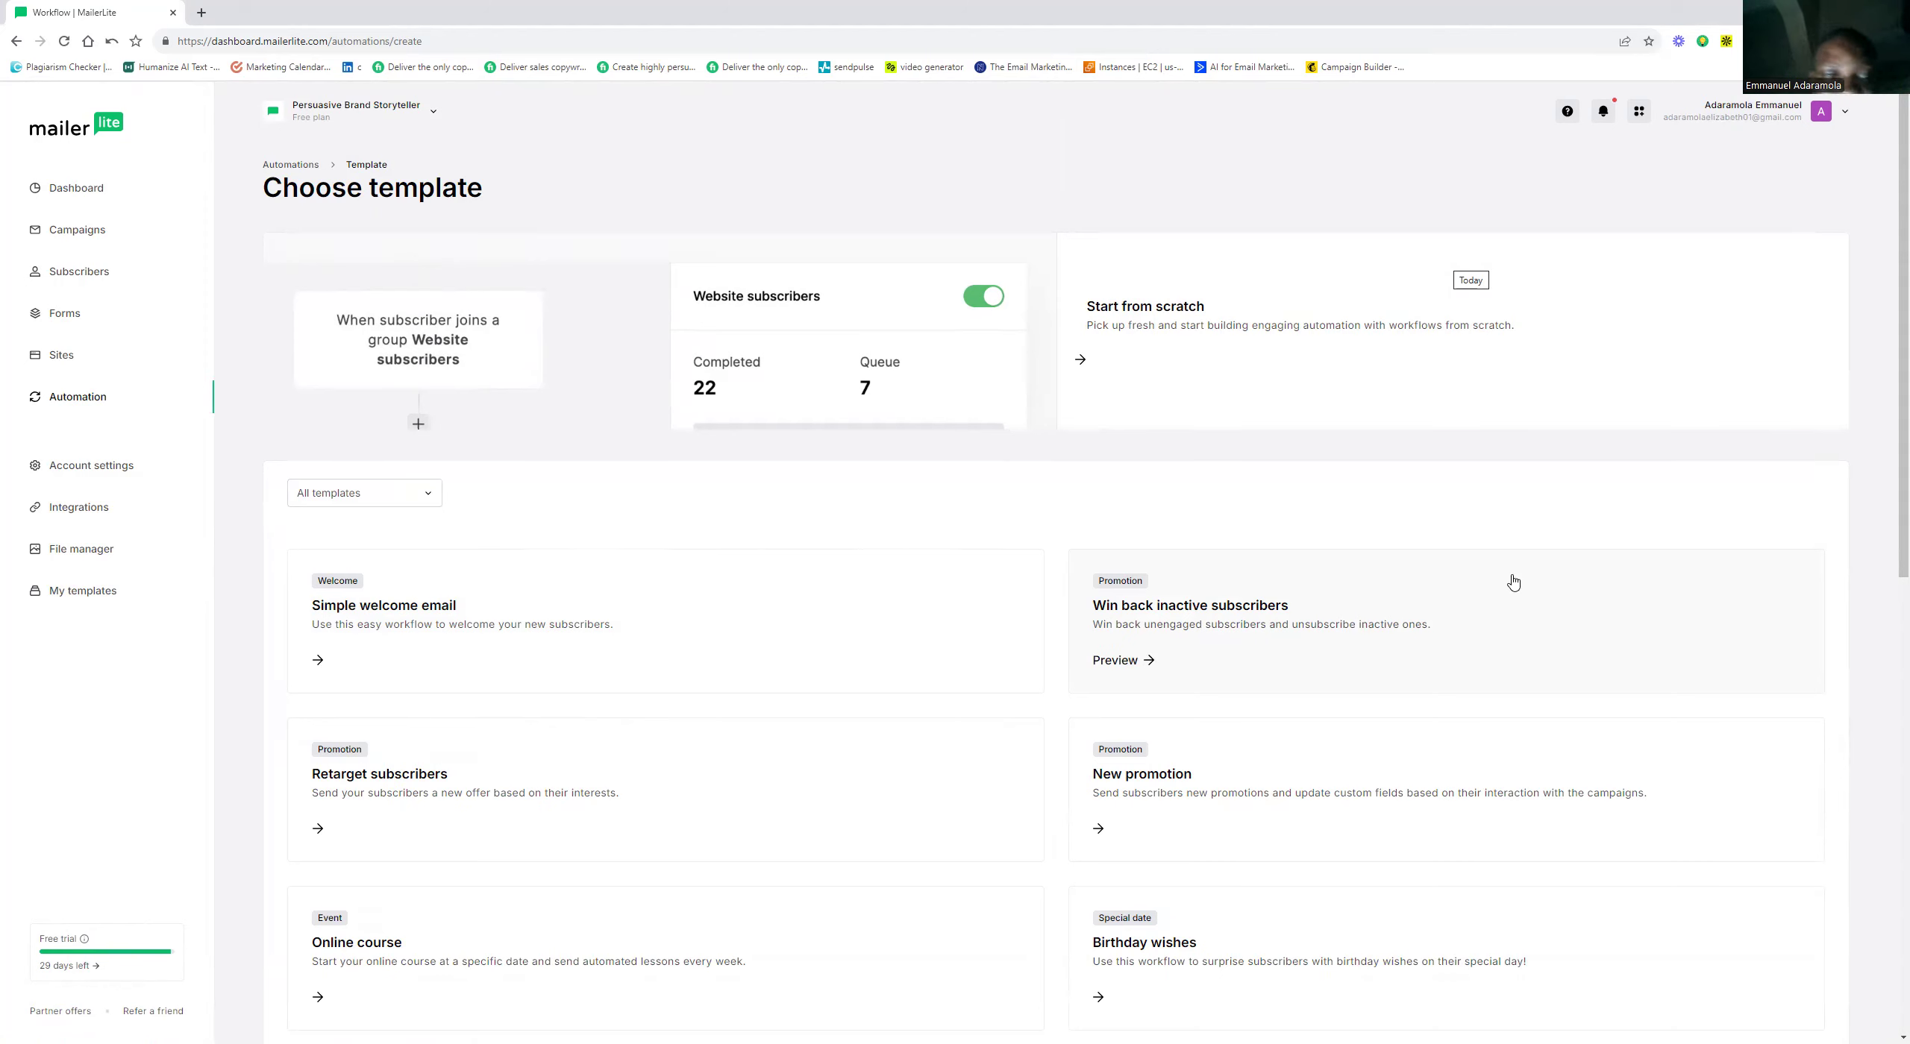
Preview the Birthday wishes and Simple welcome email automation templates, closing each without selecting it
{"action": "scroll", "coordinate": [883, 572], "scroll_direction": "down", "scroll_amount": 2}
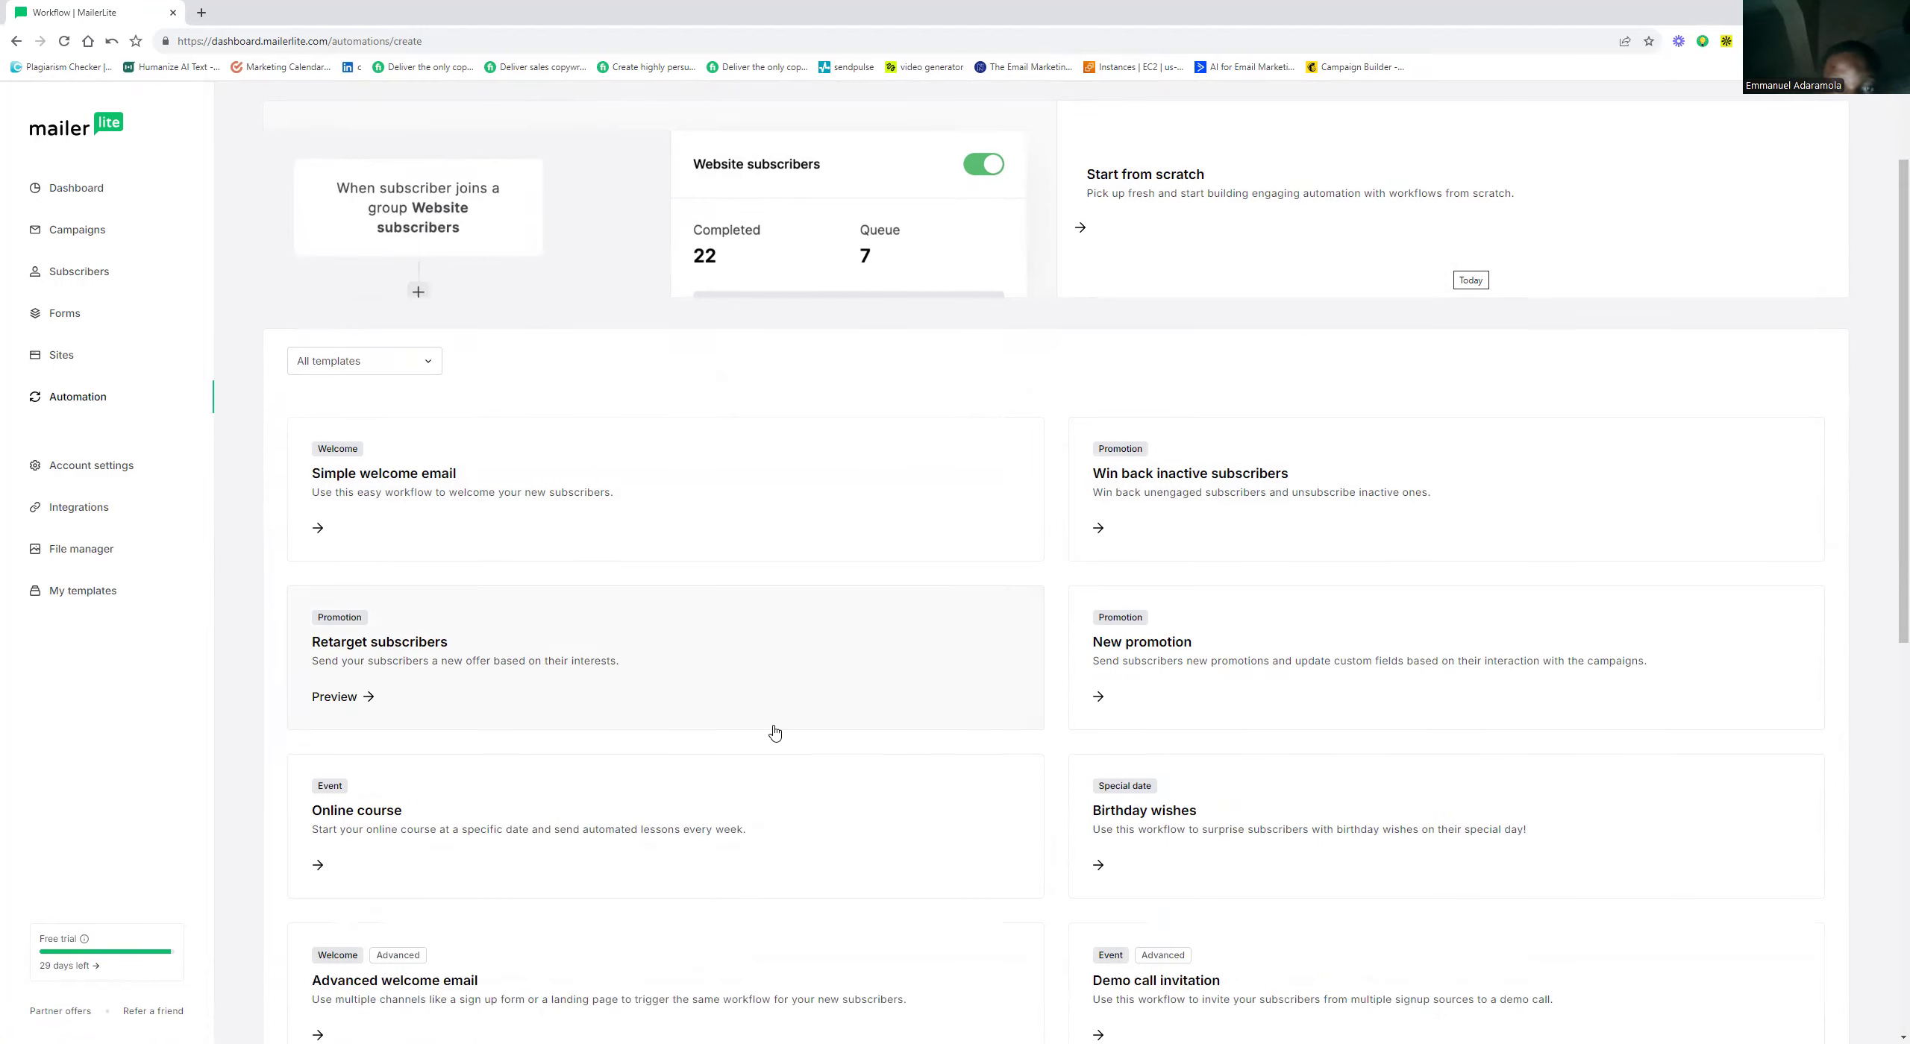
{"action": "left_click", "coordinate": [1240, 765]}
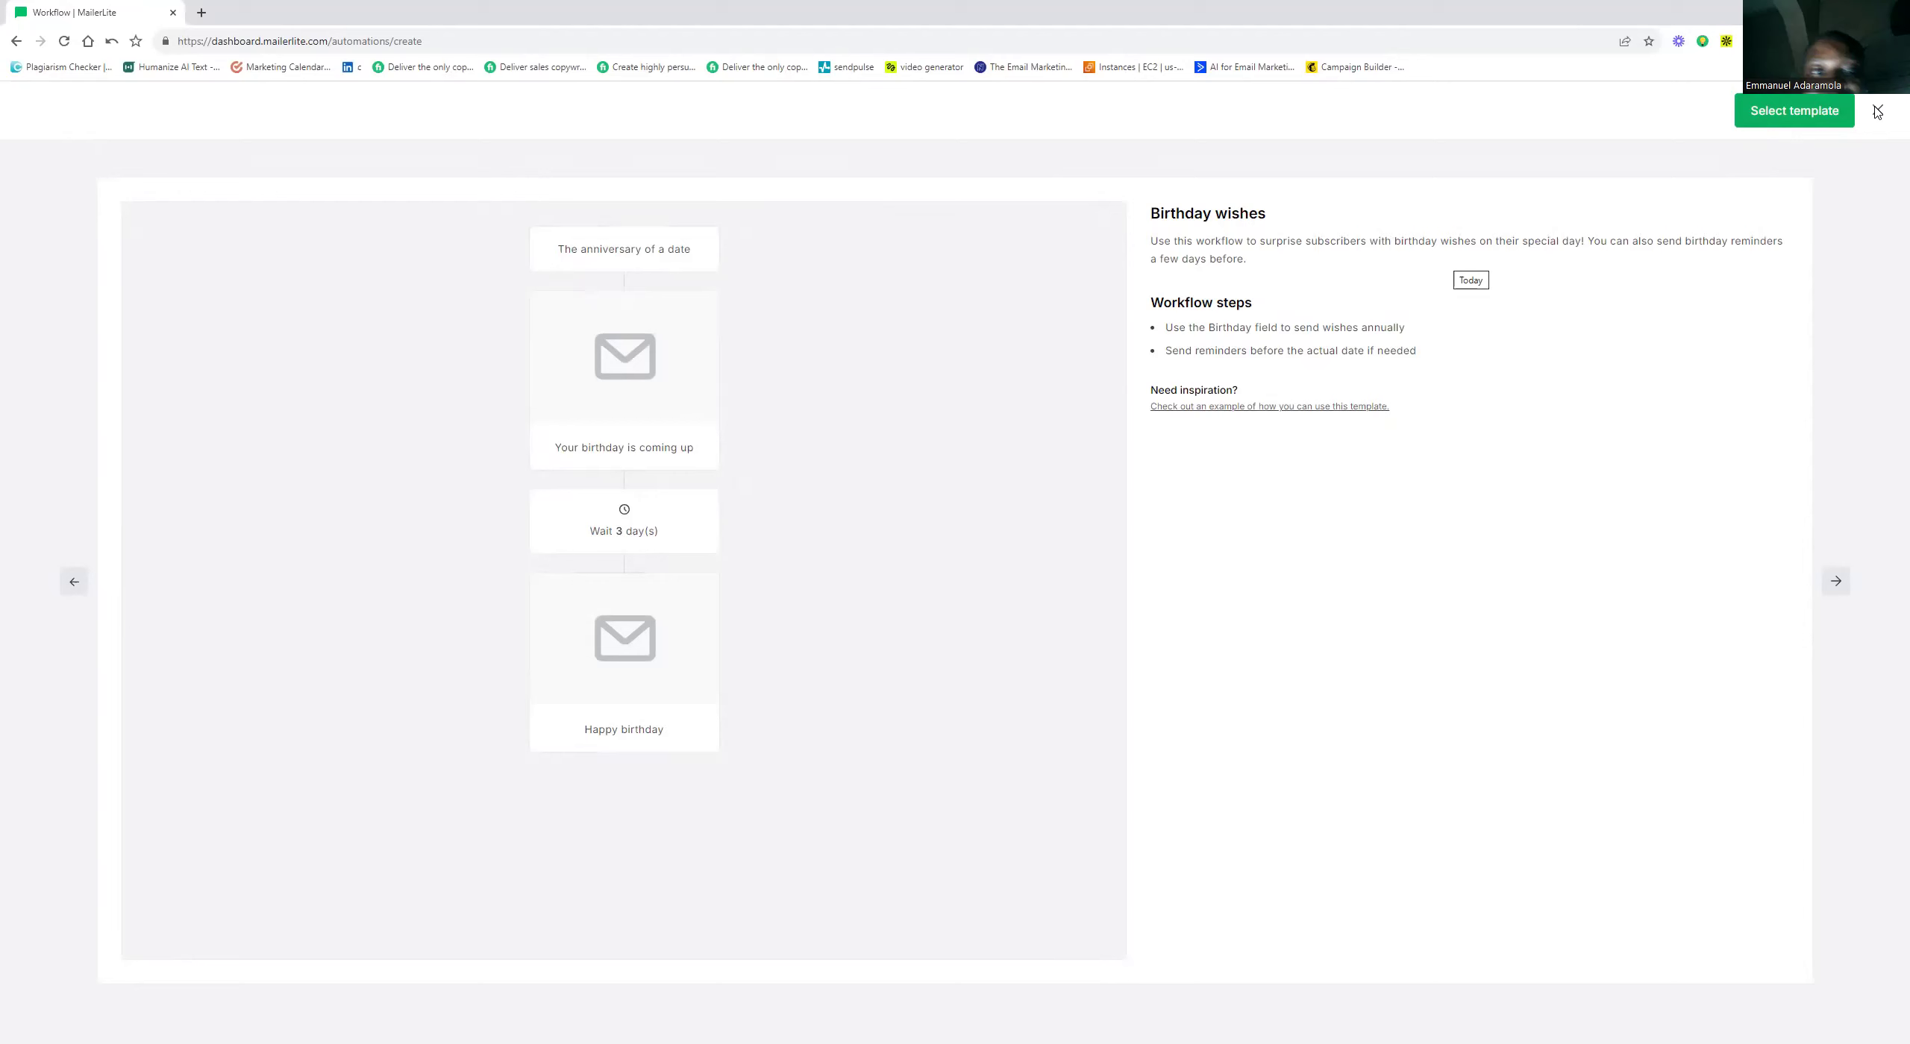
{"action": "key", "text": "Escape"}
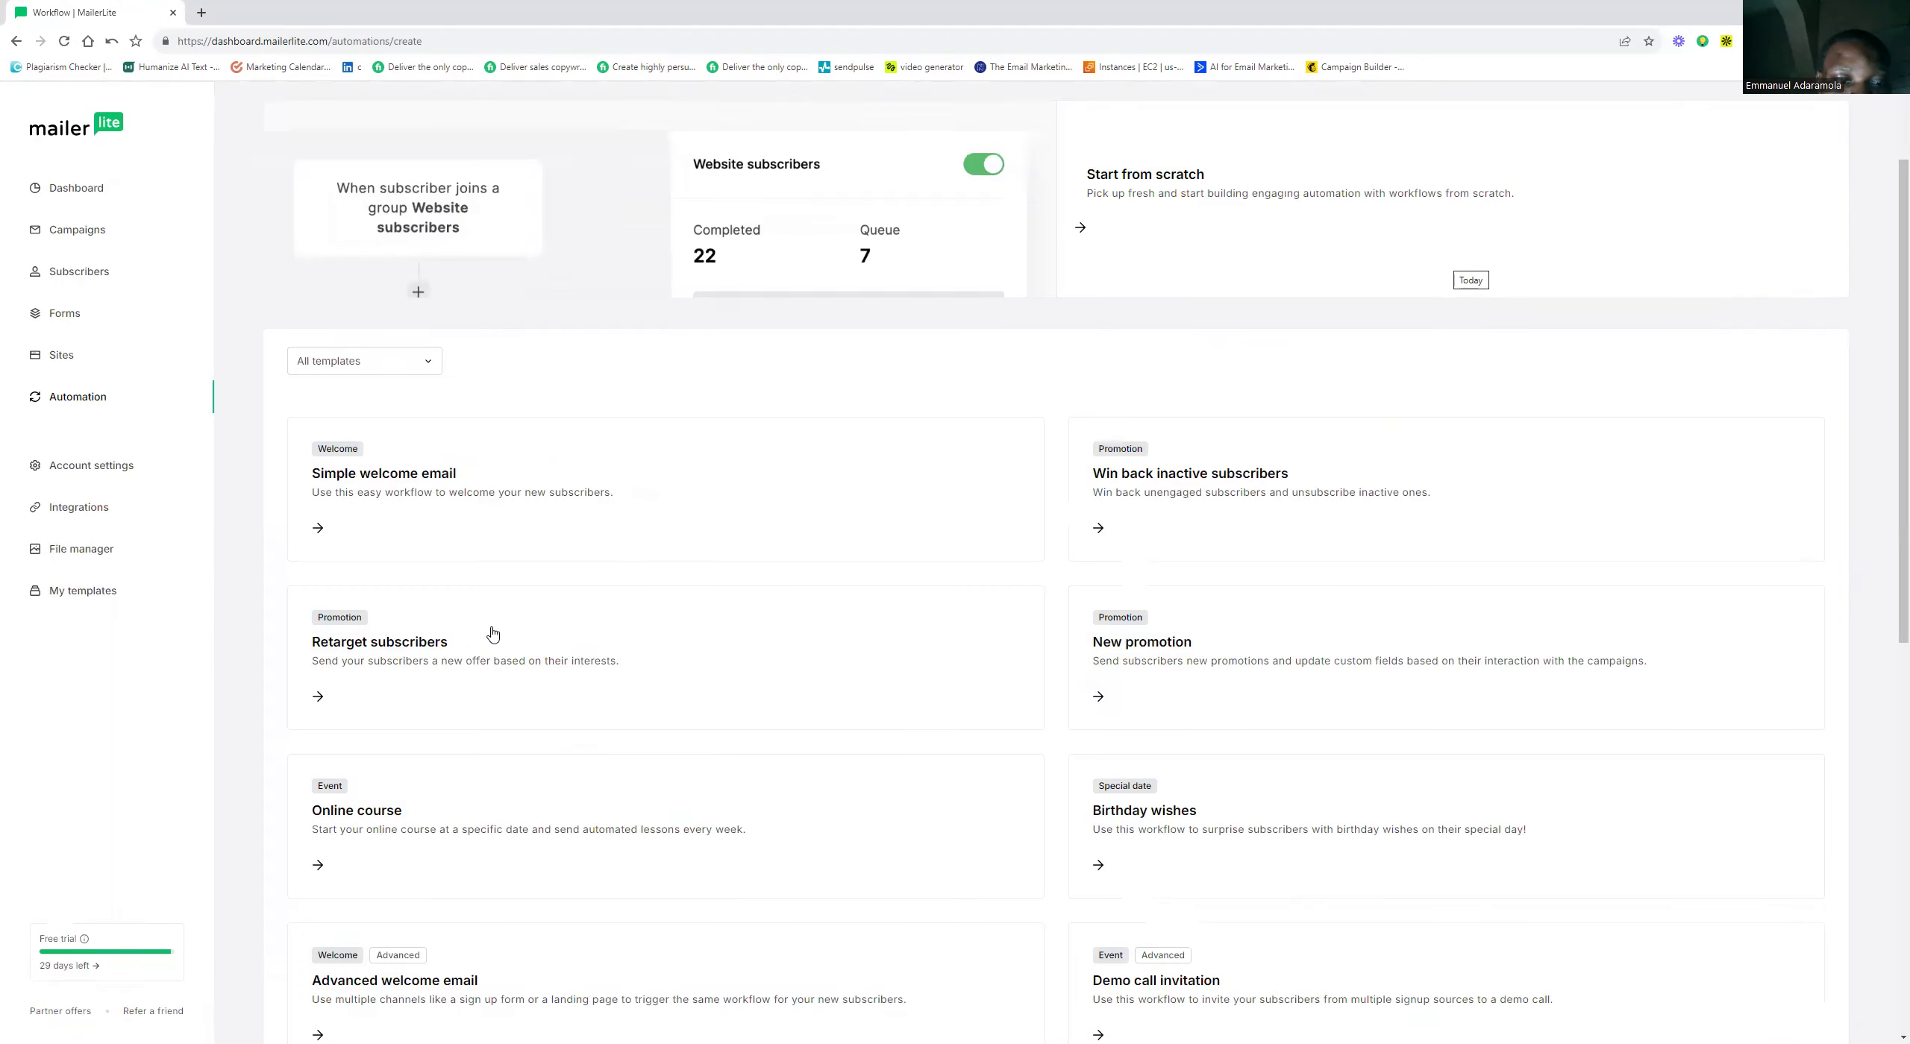
{"action": "left_click", "coordinate": [333, 530]}
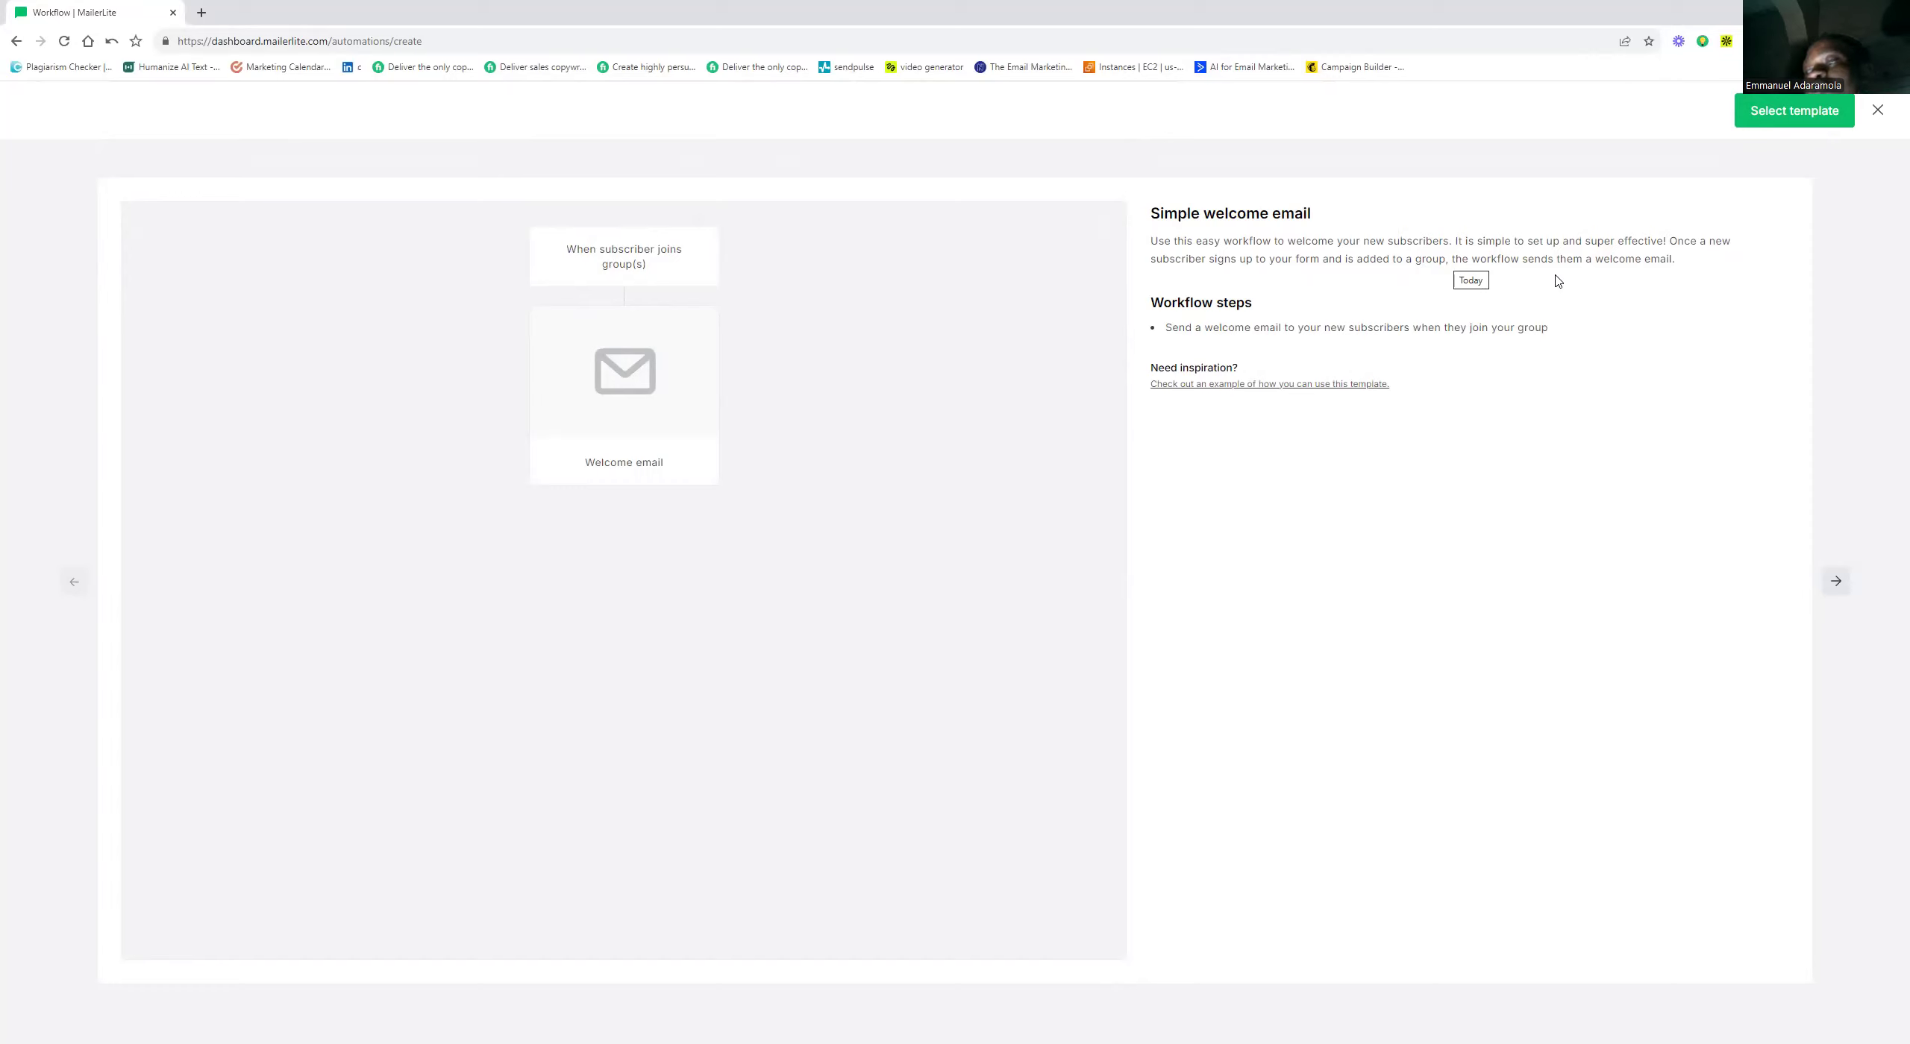
{"action": "left_click", "coordinate": [1877, 111]}
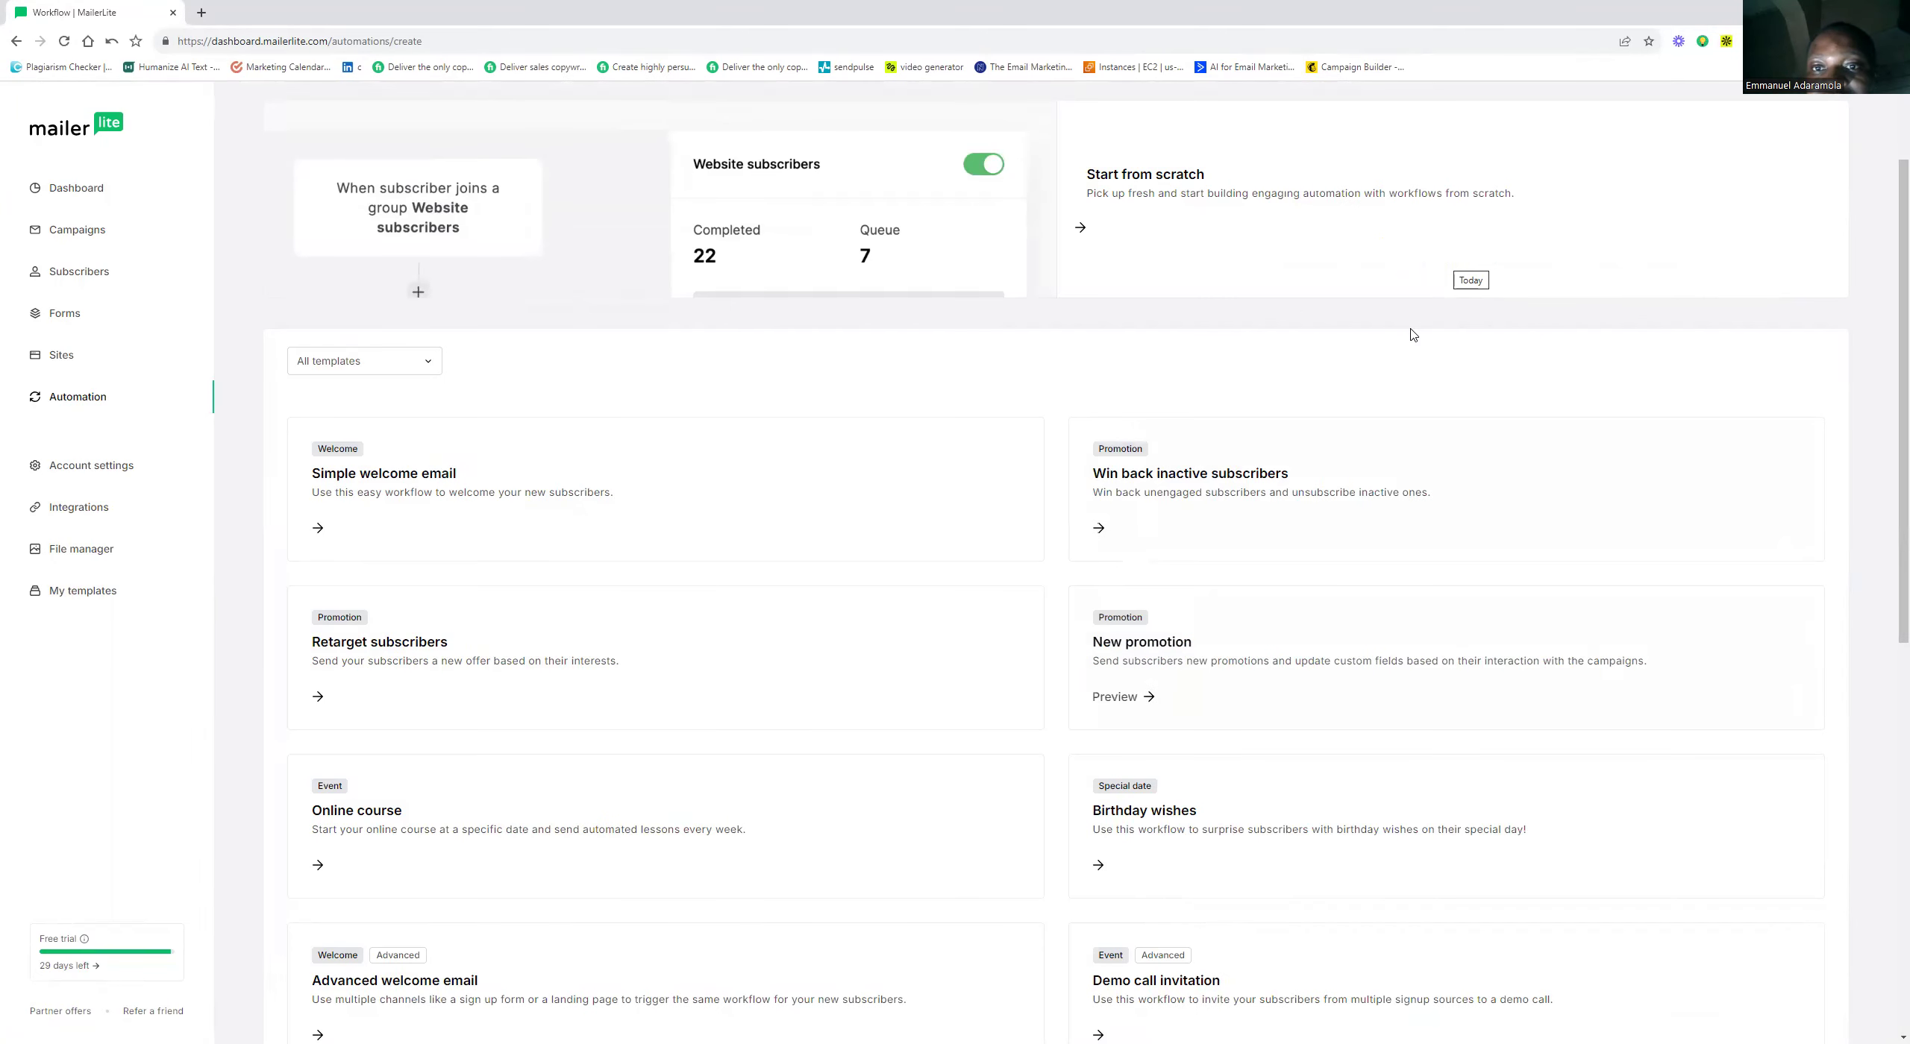
Create an automation from scratch named "BOD Automation" and start building its workflow
{"action": "left_click", "coordinate": [1269, 223]}
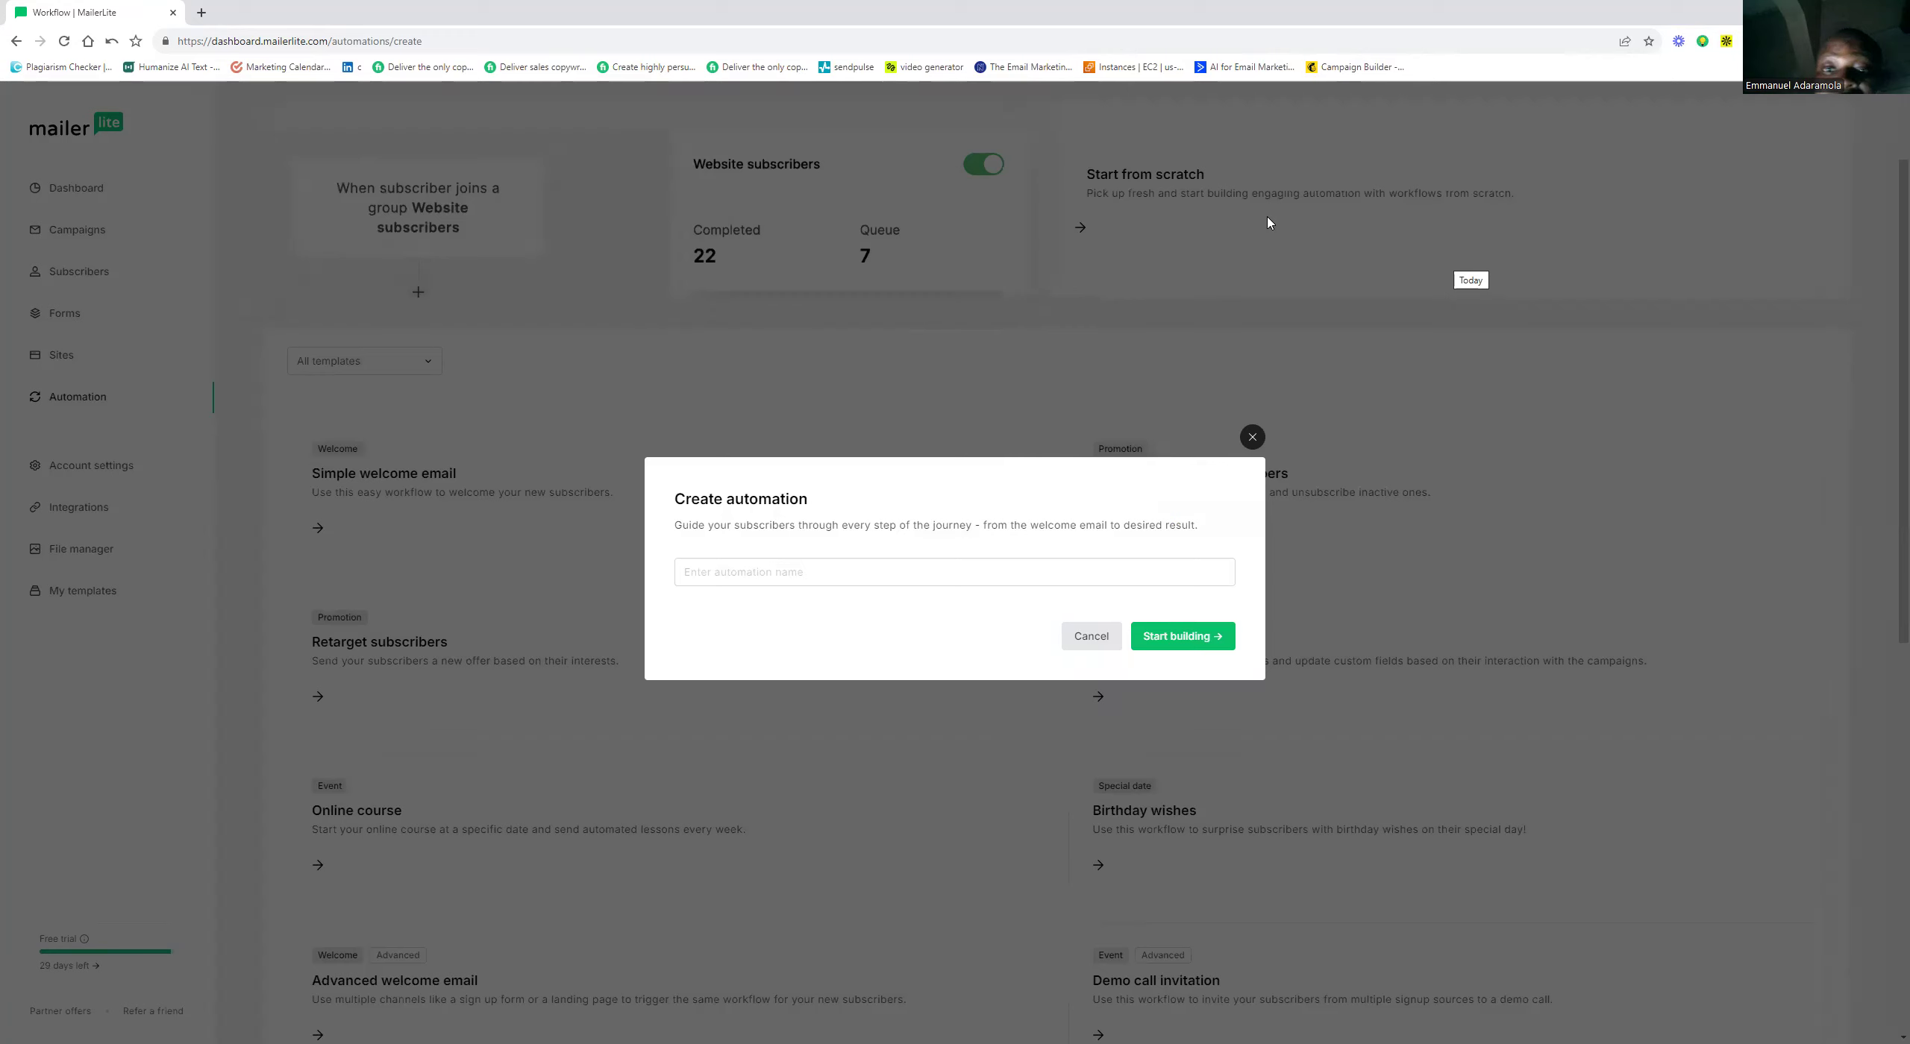
{"action": "left_click", "coordinate": [830, 580]}
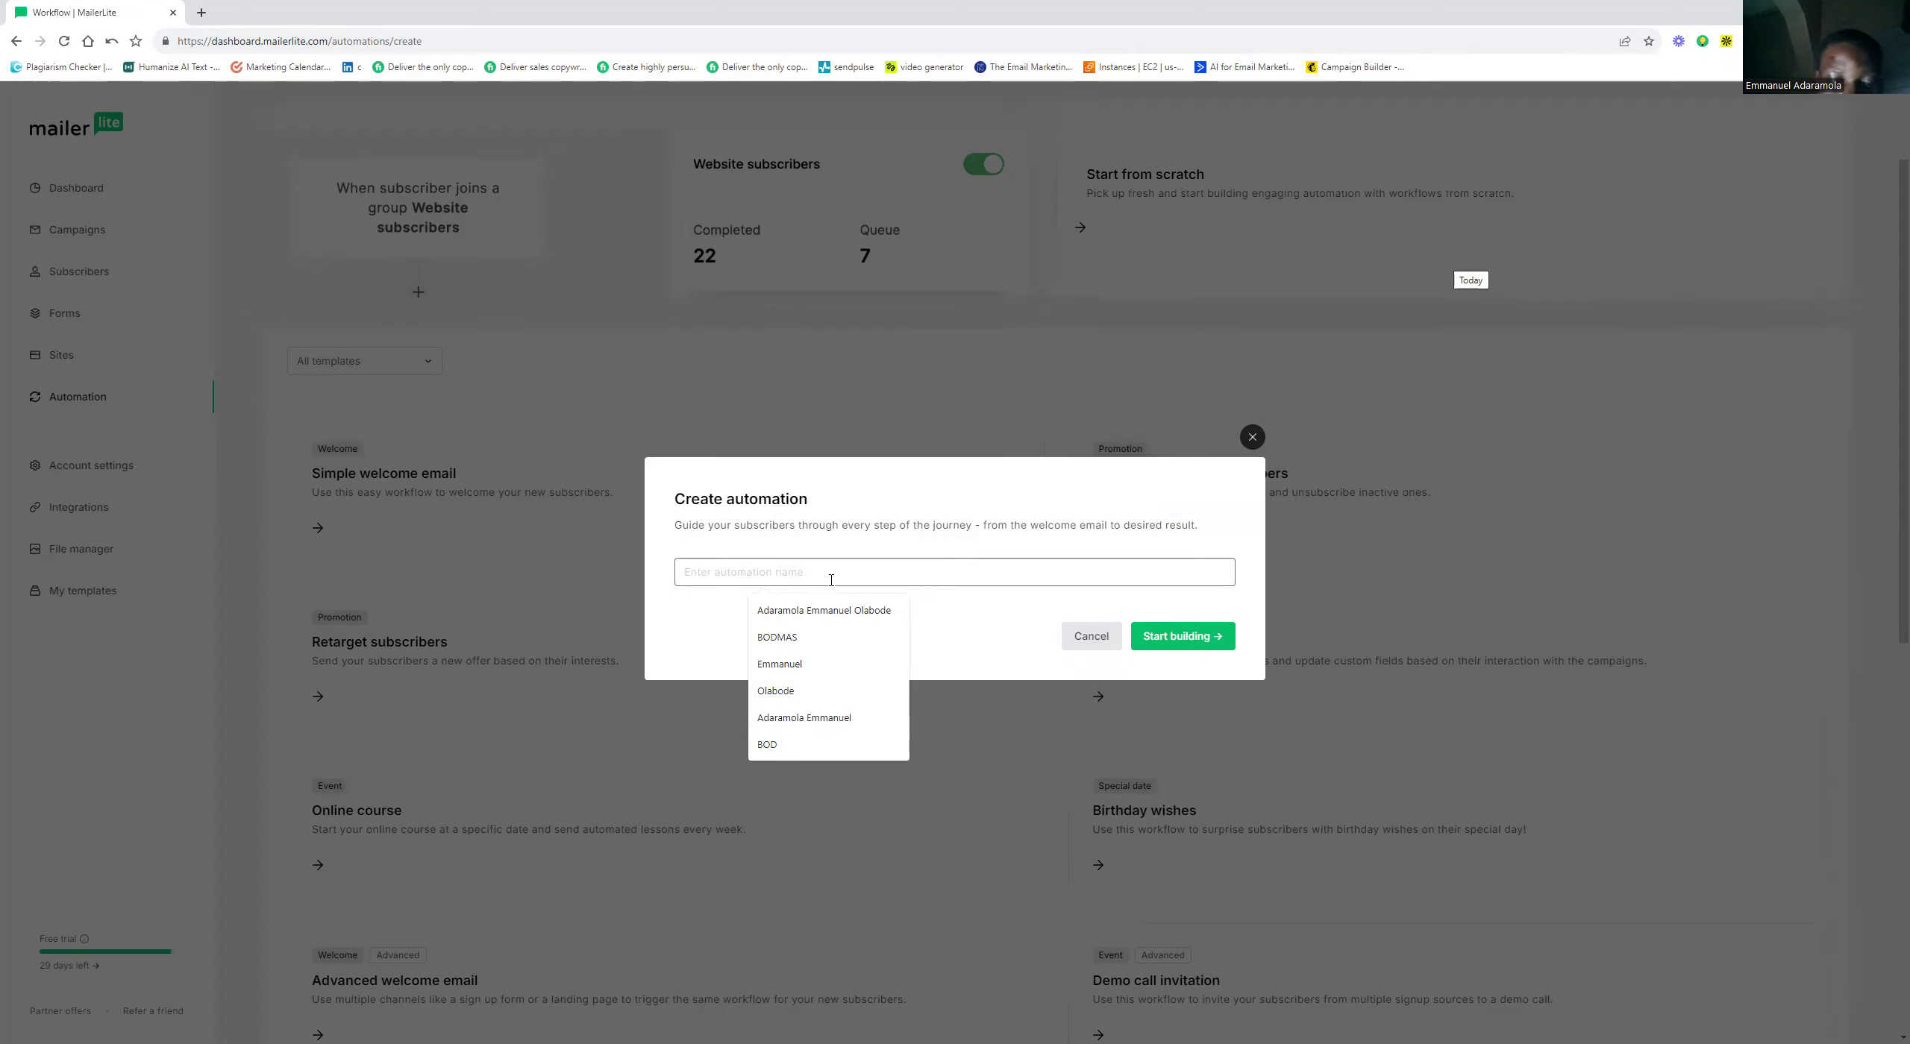
{"action": "type", "text": "BOD AUt"}
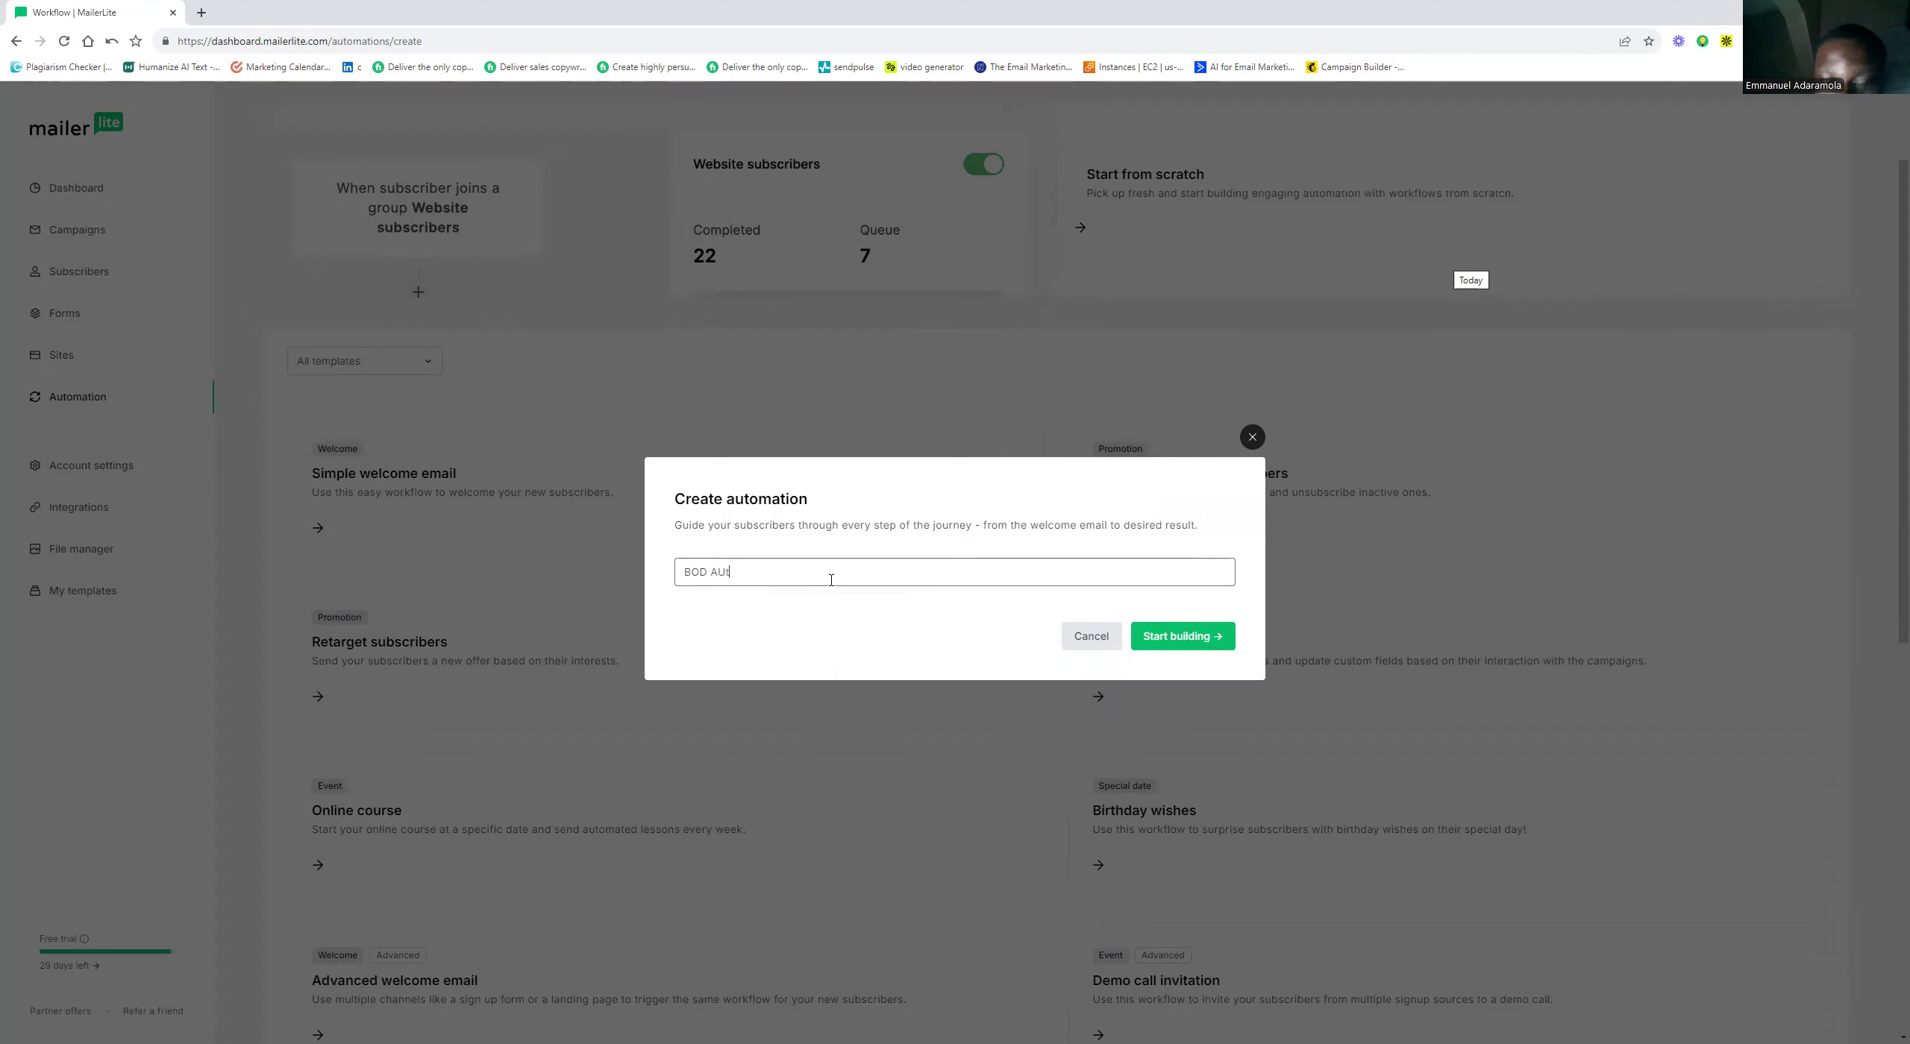
{"action": "key", "text": "BackSpace"}
{"action": "key", "text": "BackSpace"}
{"action": "key", "text": "BackSpace"}
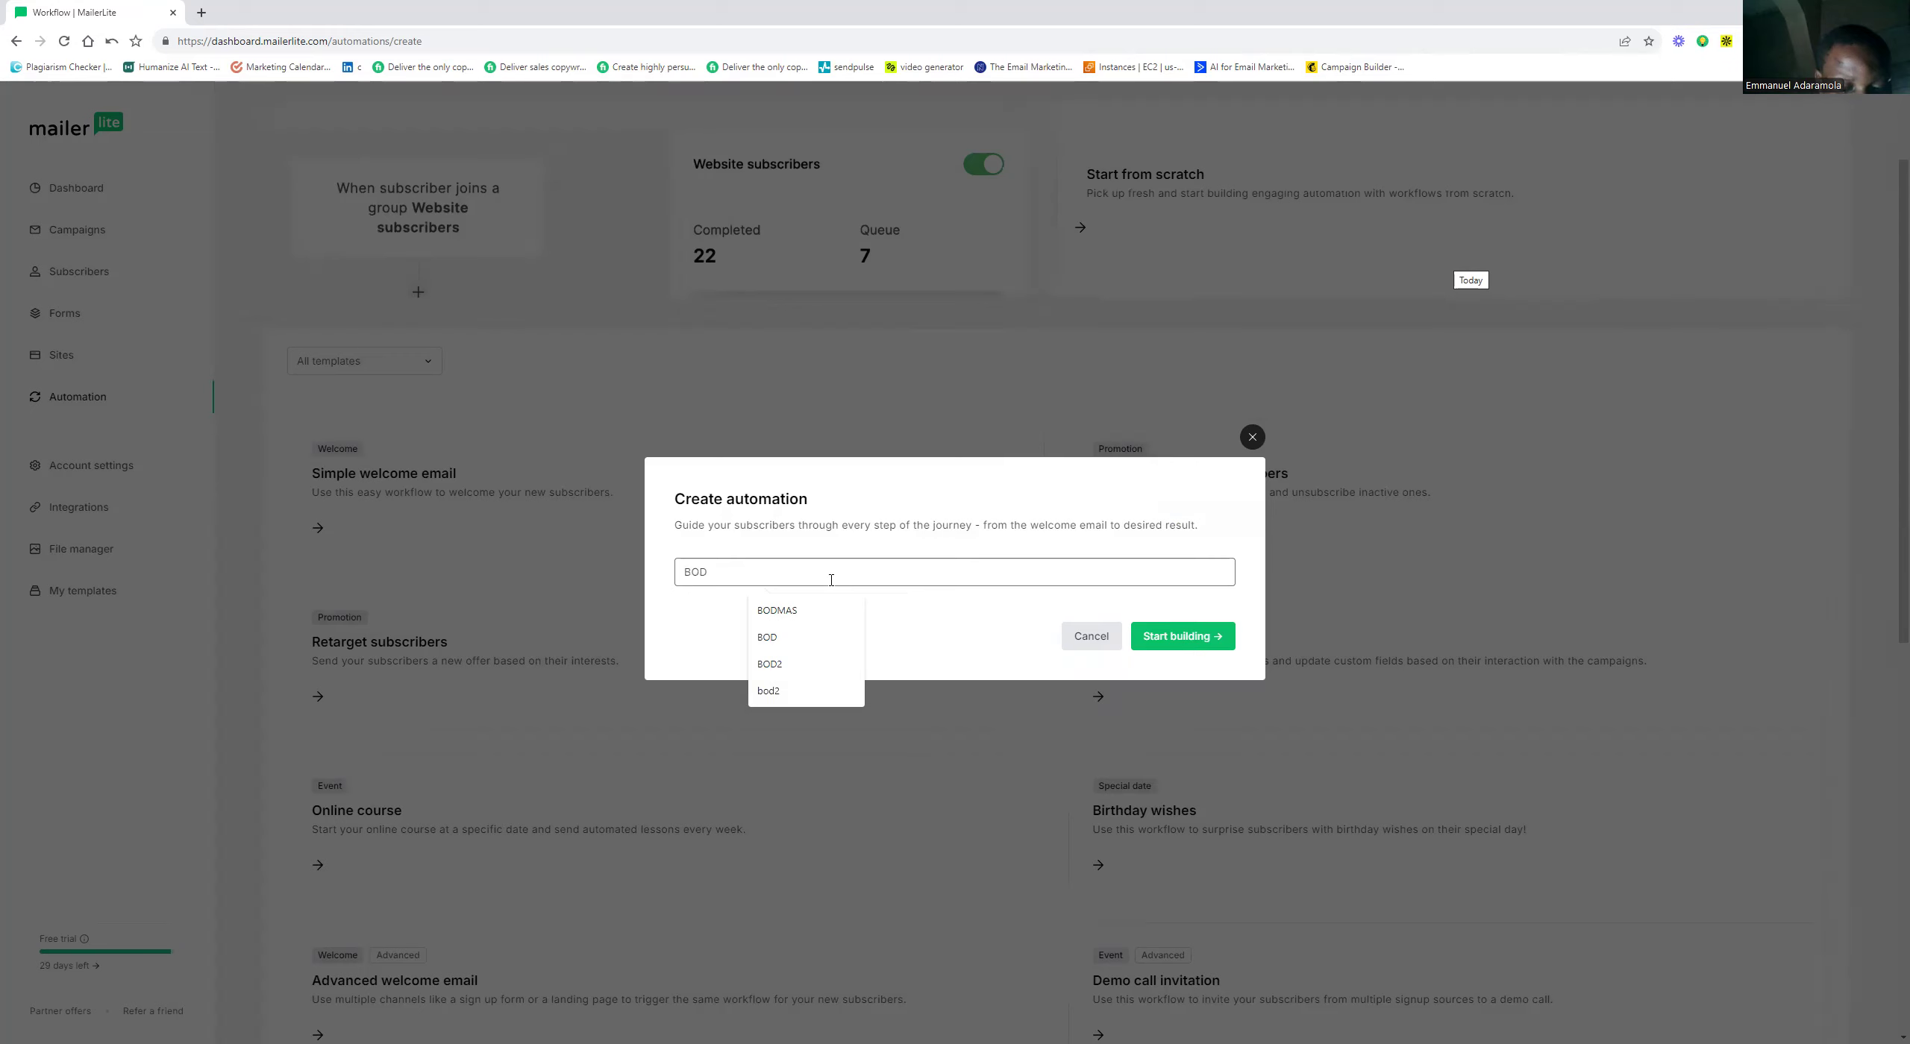
{"action": "type", "text": "Automation"}
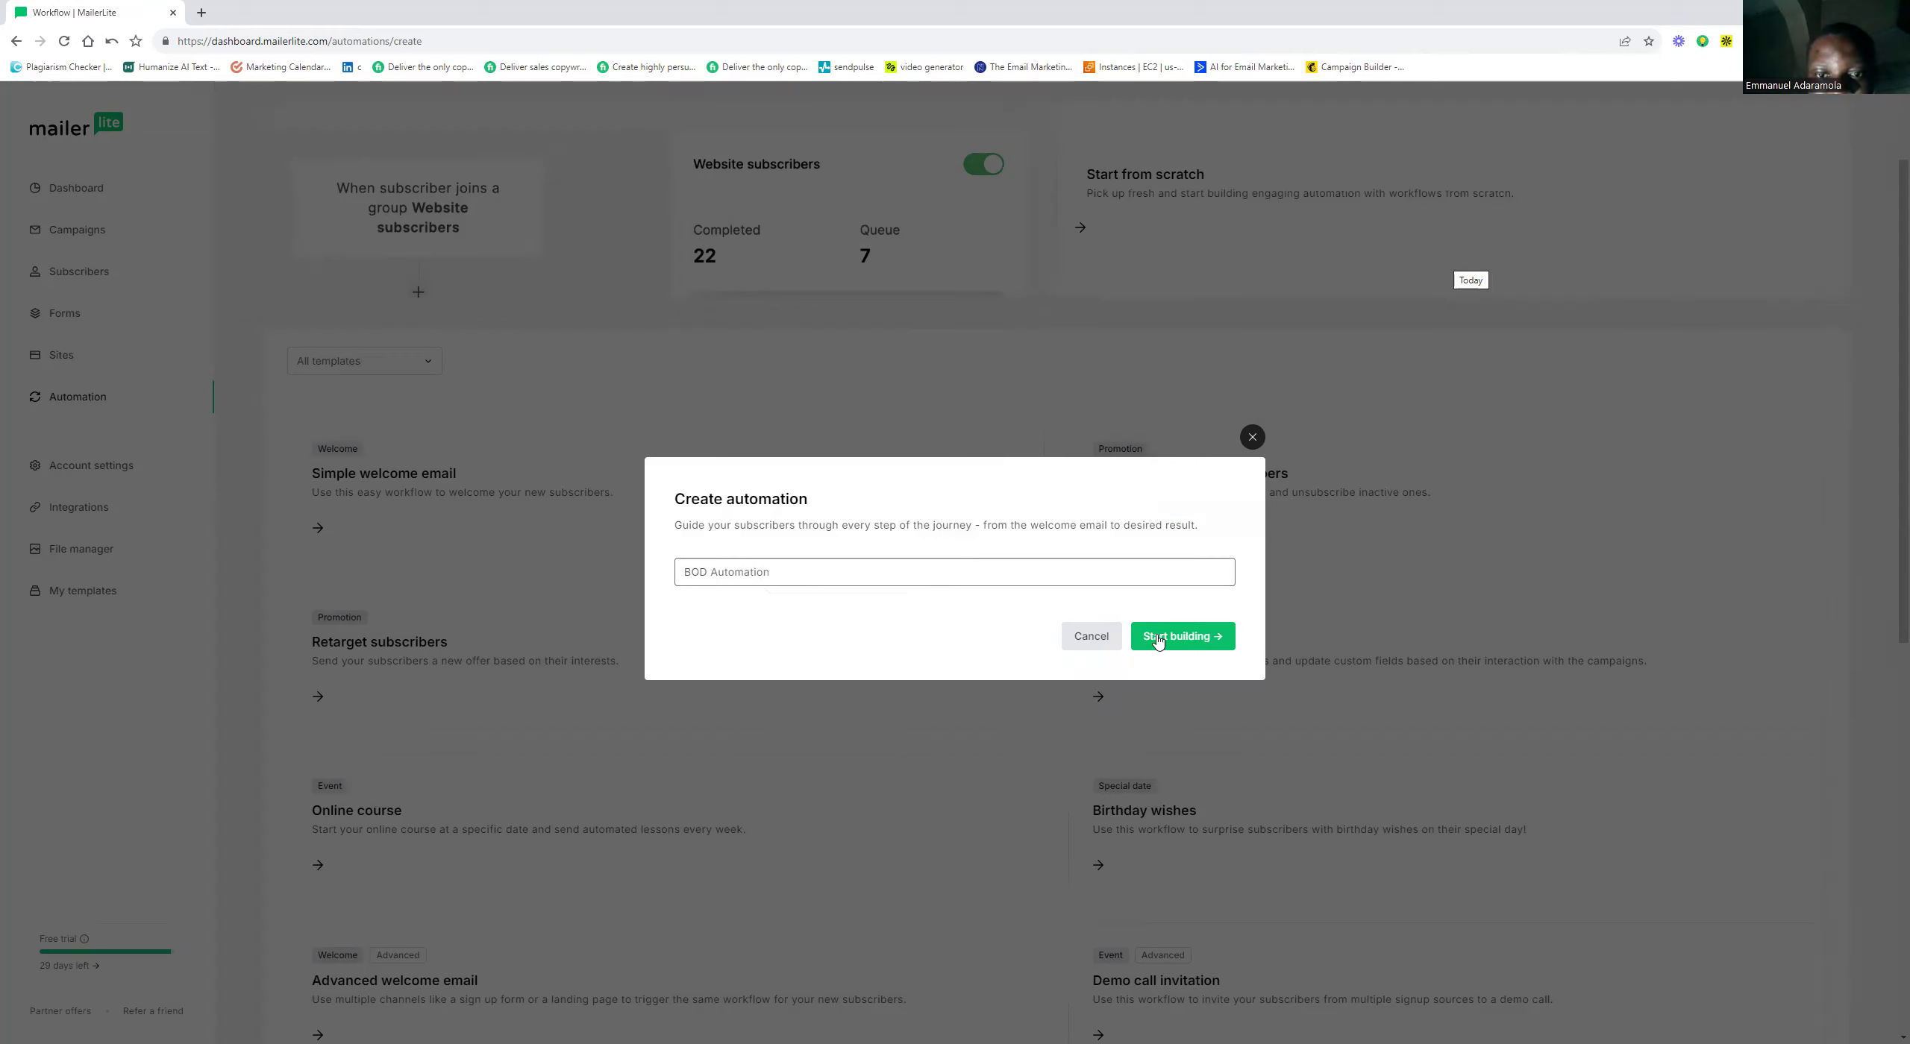
{"action": "left_click", "coordinate": [1206, 636]}
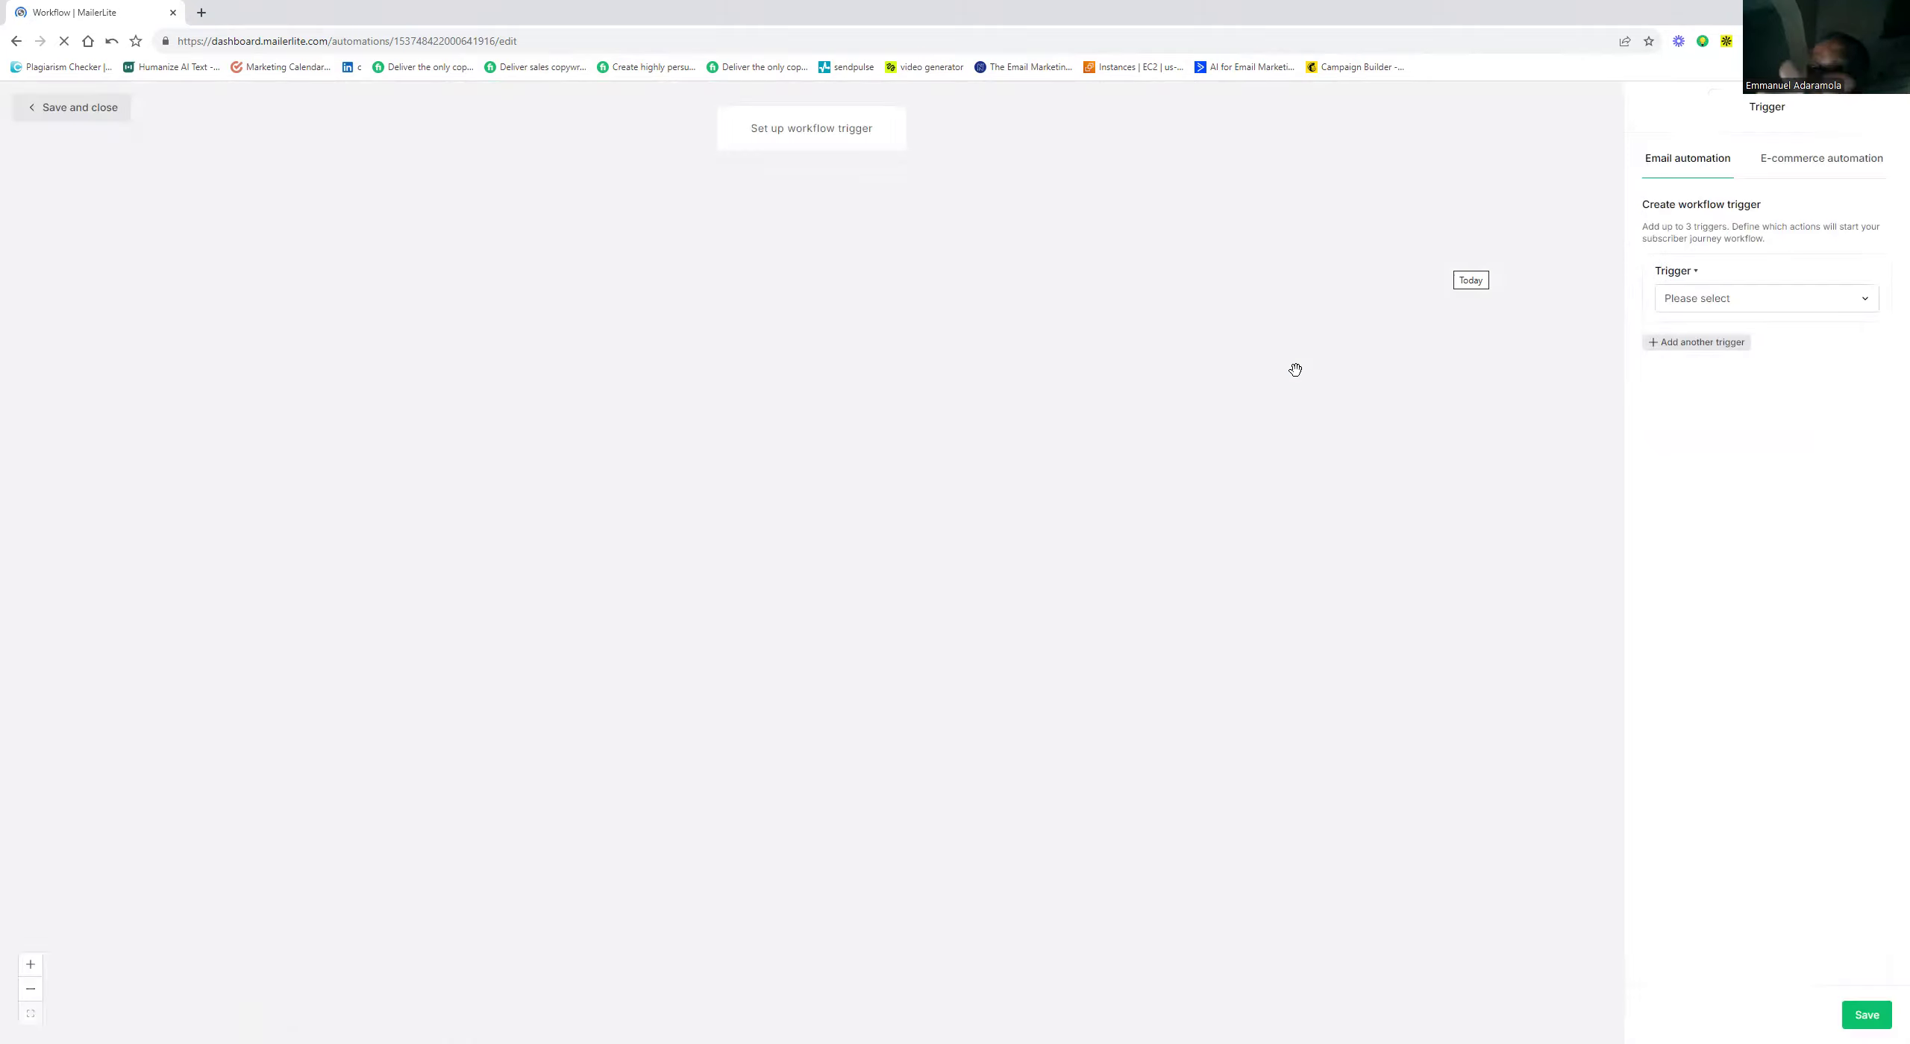
Try "When subscriber completes a form" as the workflow trigger and view the forms it can use
{"action": "left_click", "coordinate": [1814, 308]}
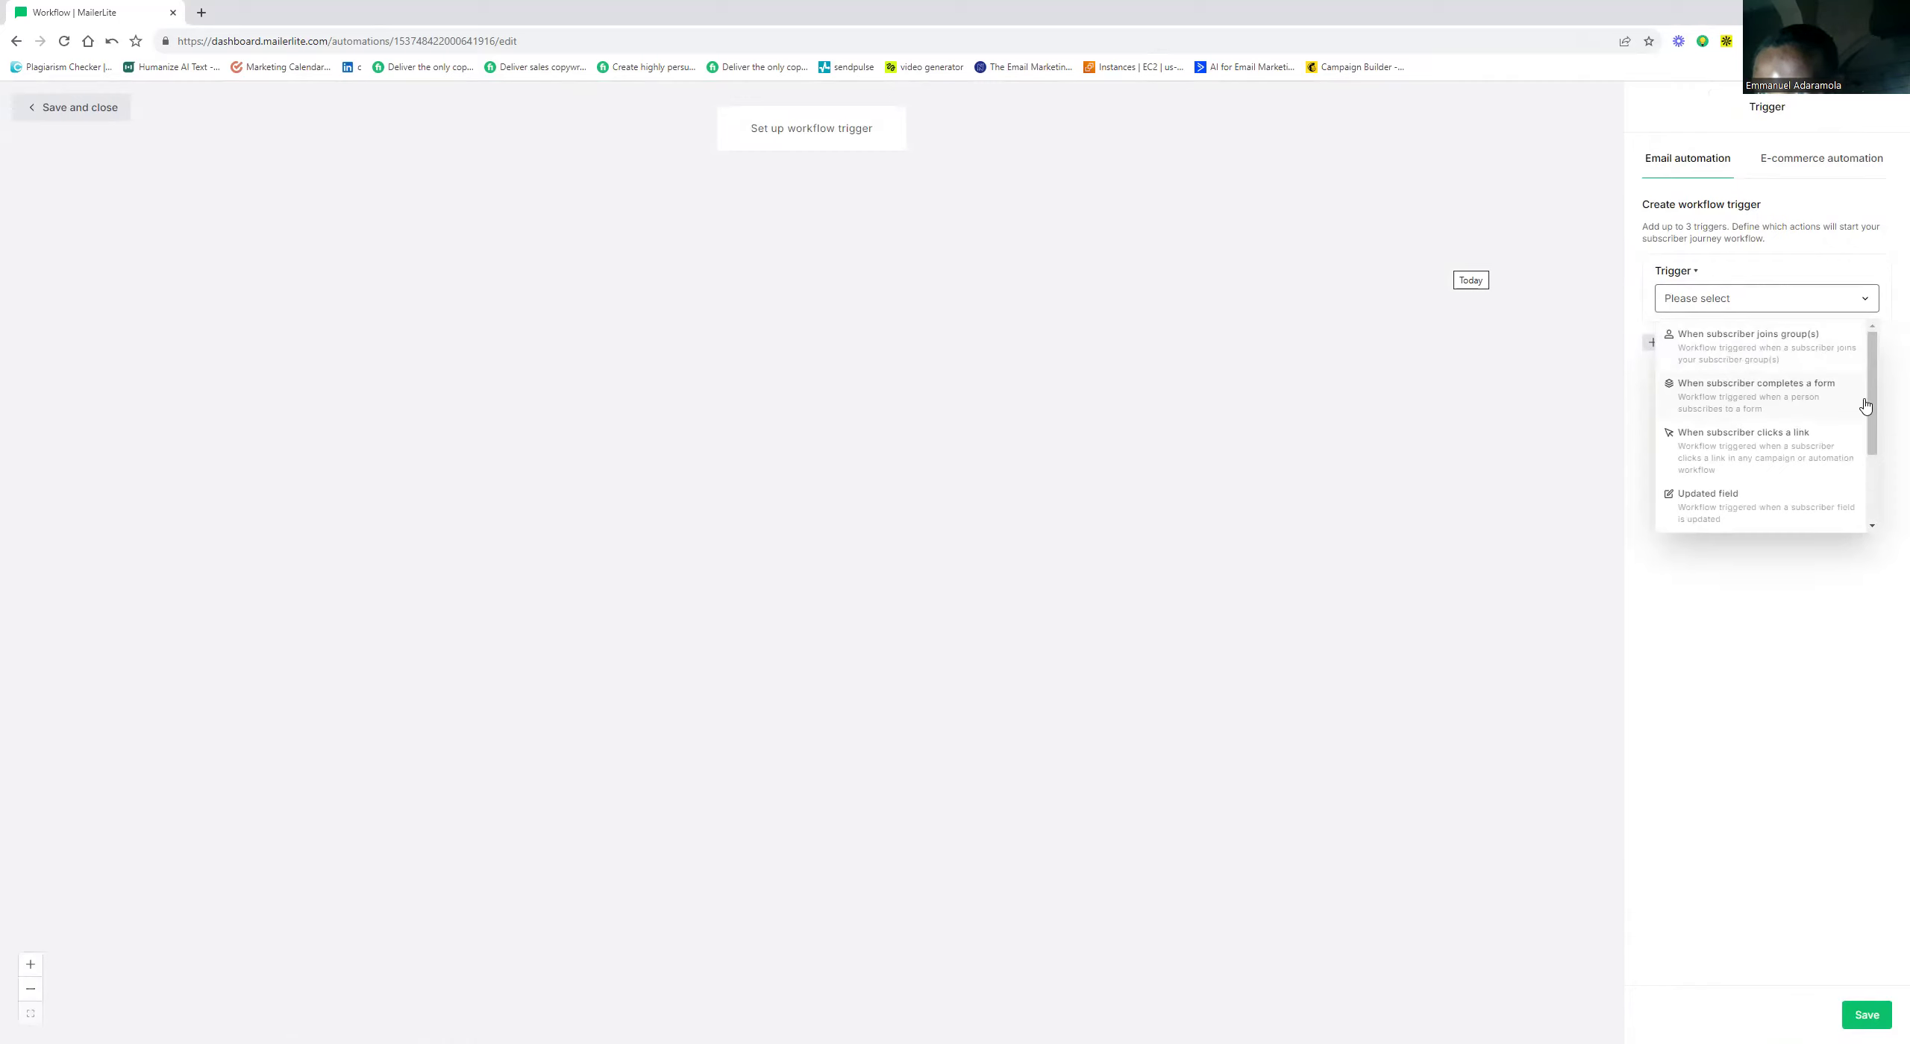
{"action": "left_click", "coordinate": [1818, 403]}
{"action": "left_click", "coordinate": [1774, 365]}
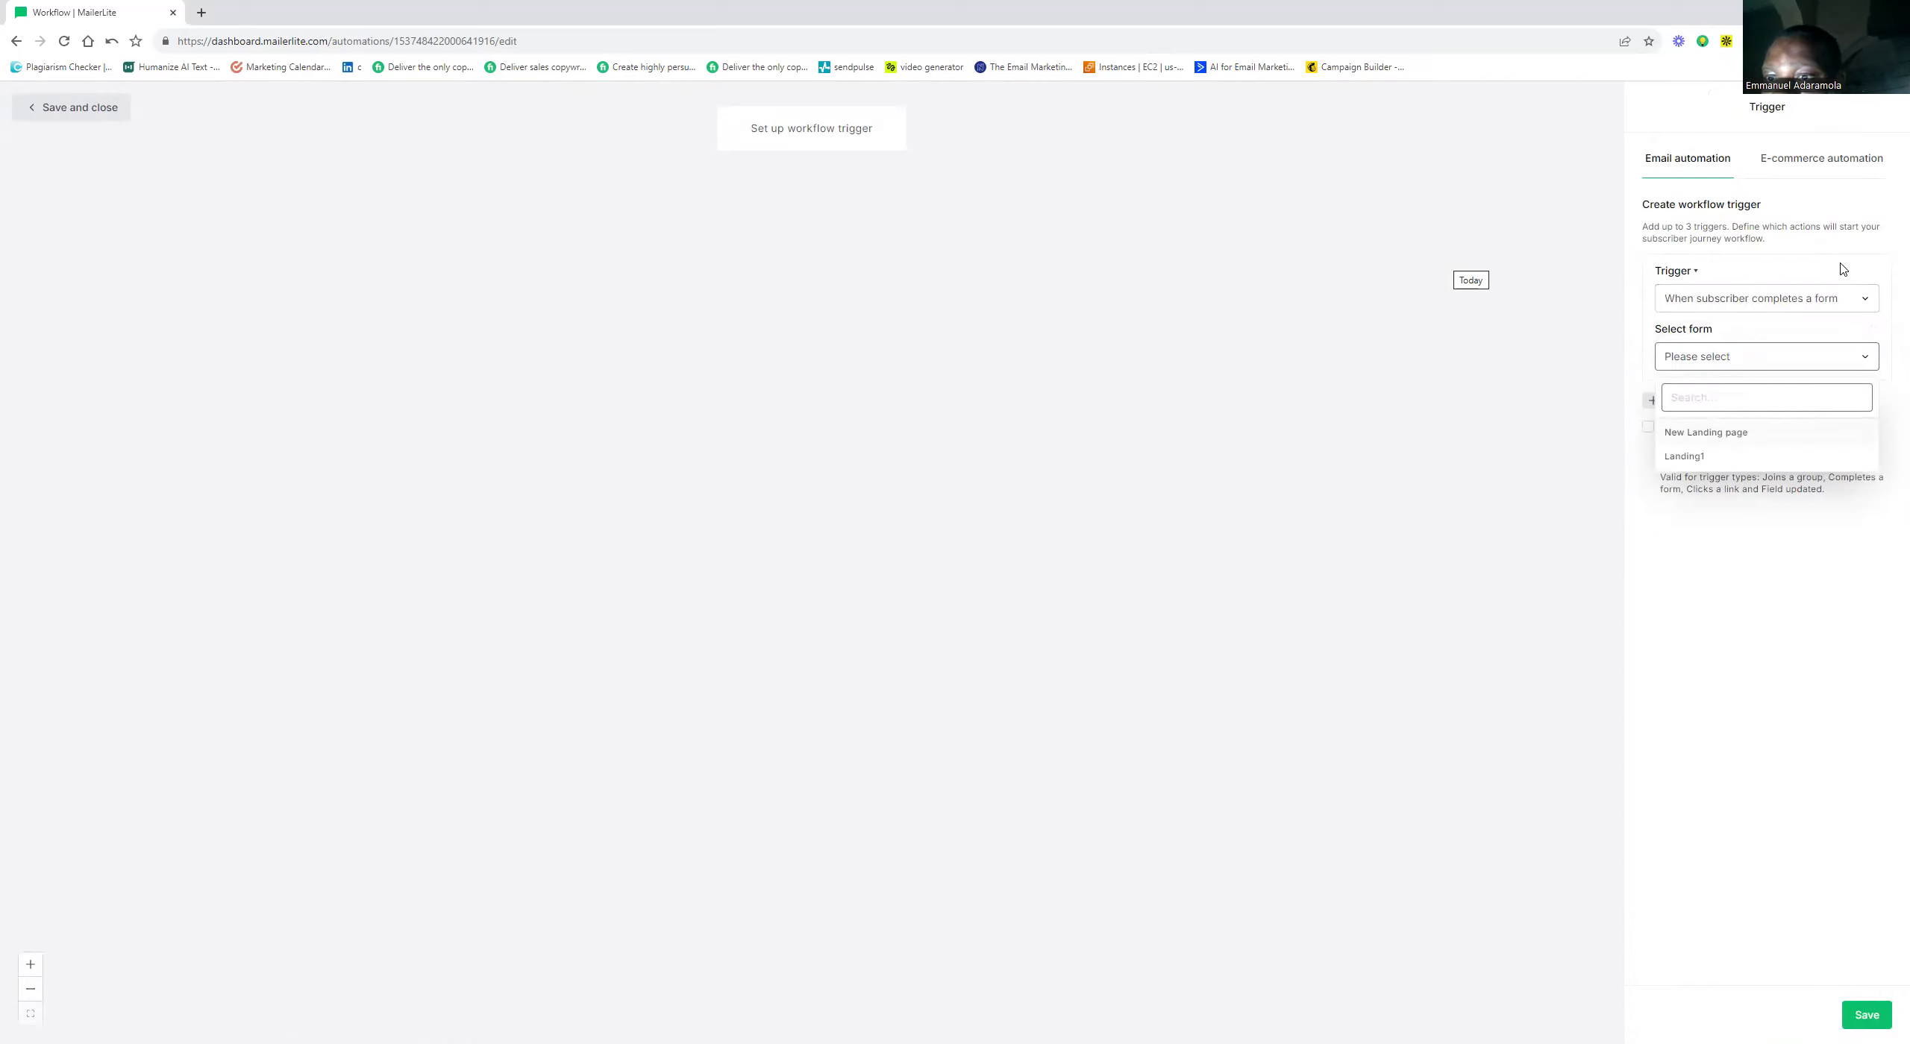
{"action": "left_click", "coordinate": [1847, 313]}
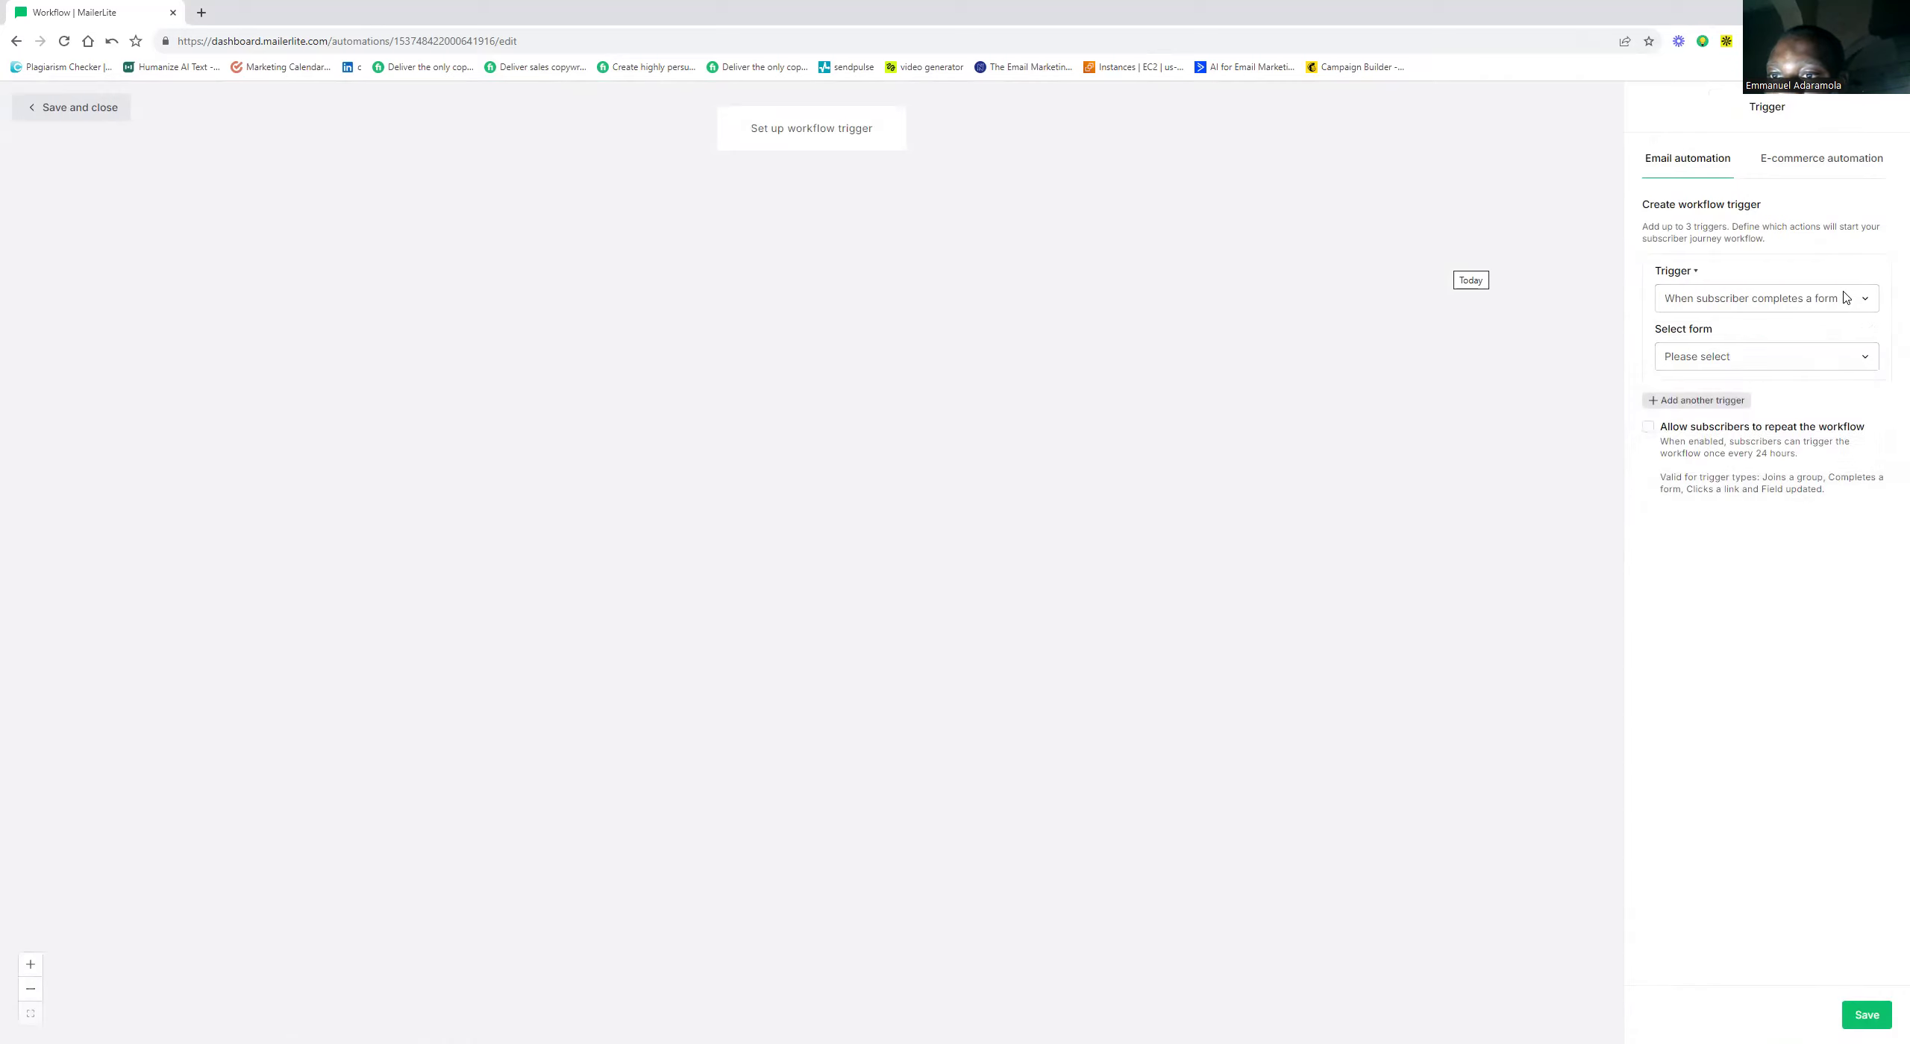
Try "When subscriber joins group(s)" and "When subscriber clicks a link" as the workflow trigger, leaving the link empty
{"action": "left_click", "coordinate": [1845, 299]}
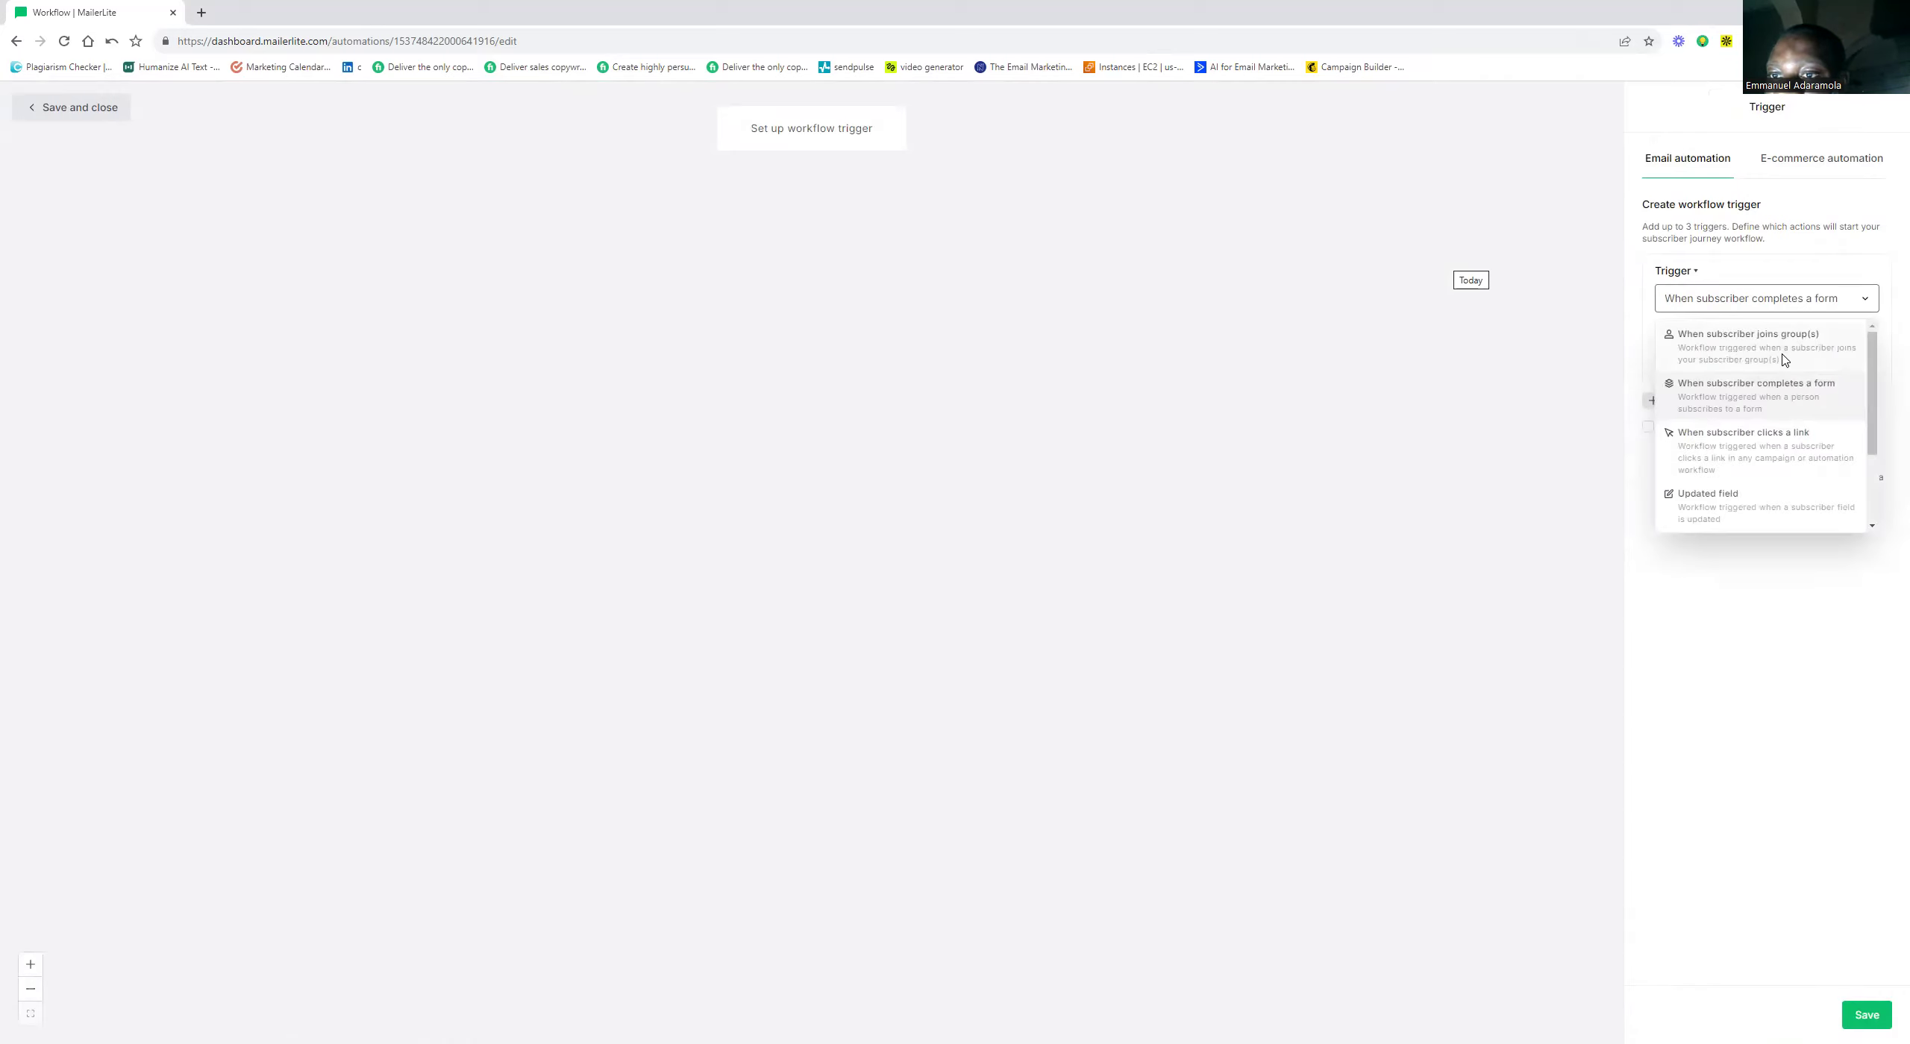
{"action": "left_click", "coordinate": [1783, 359]}
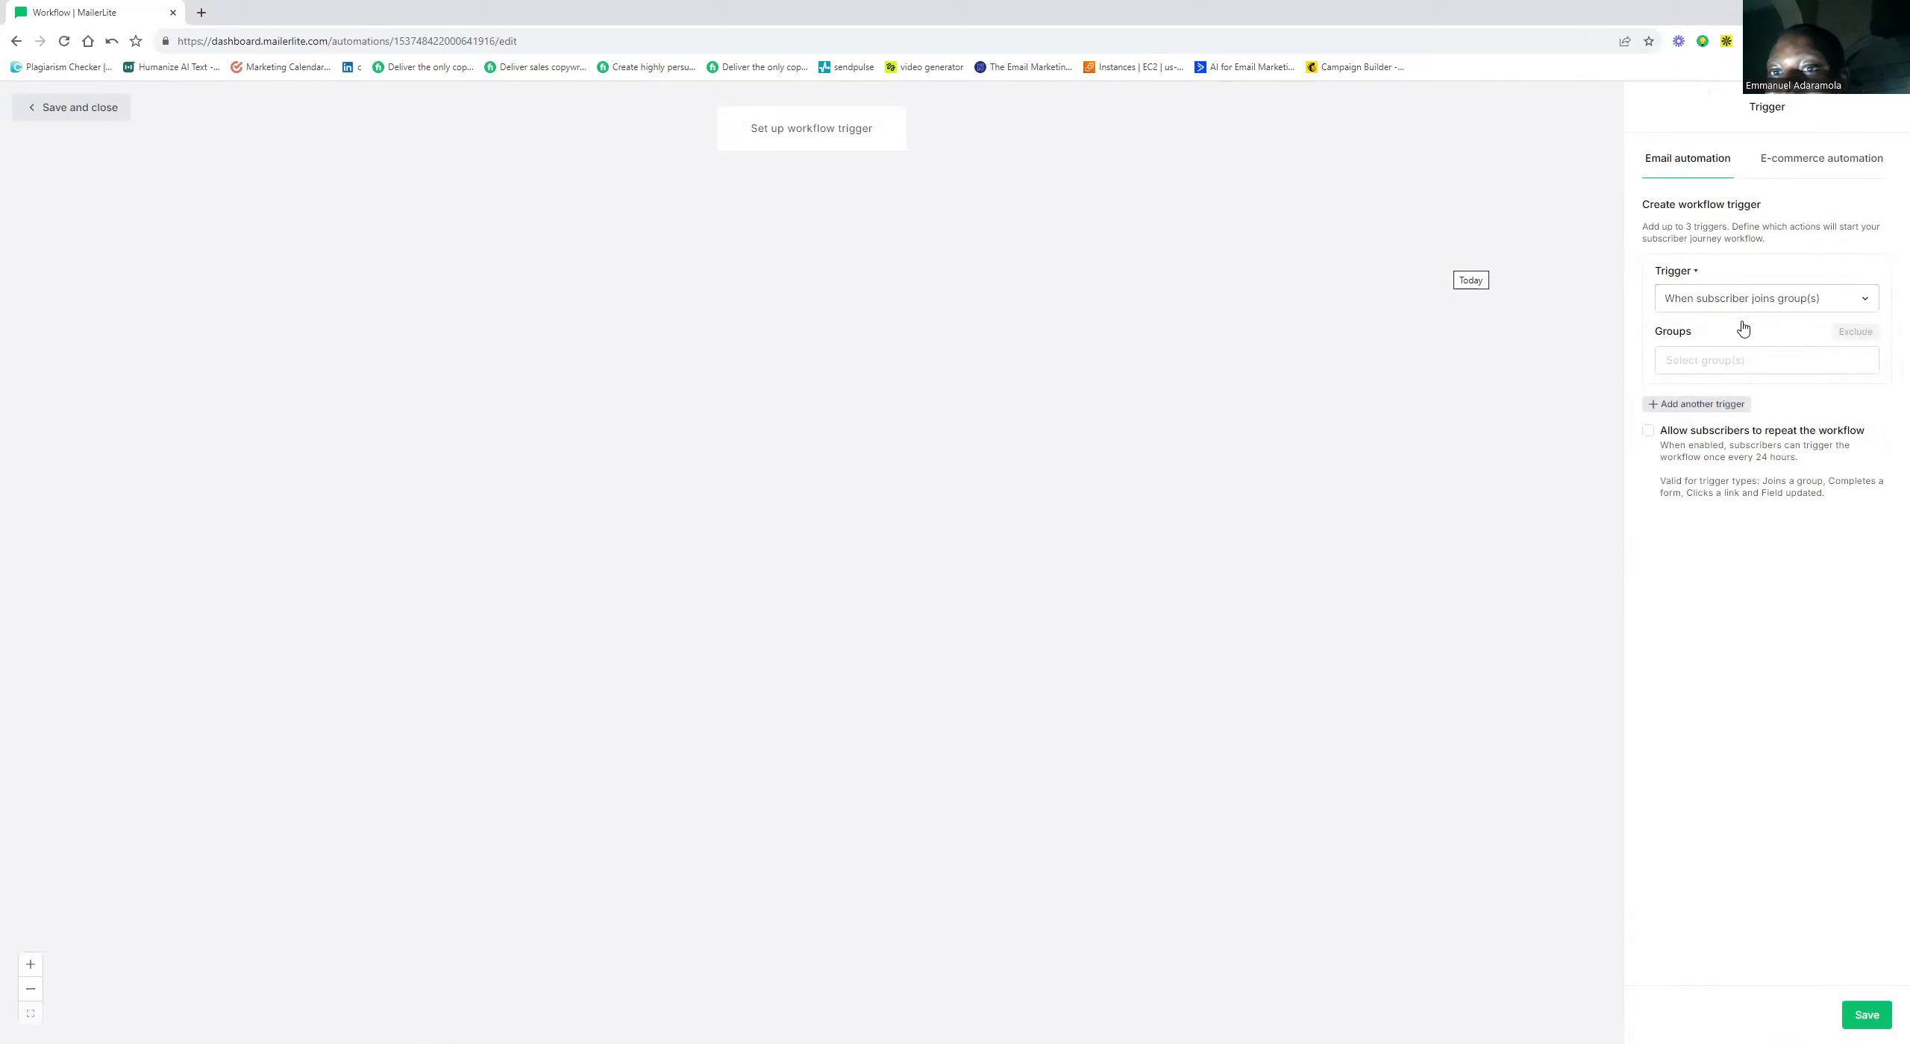
{"action": "left_click", "coordinate": [1862, 301]}
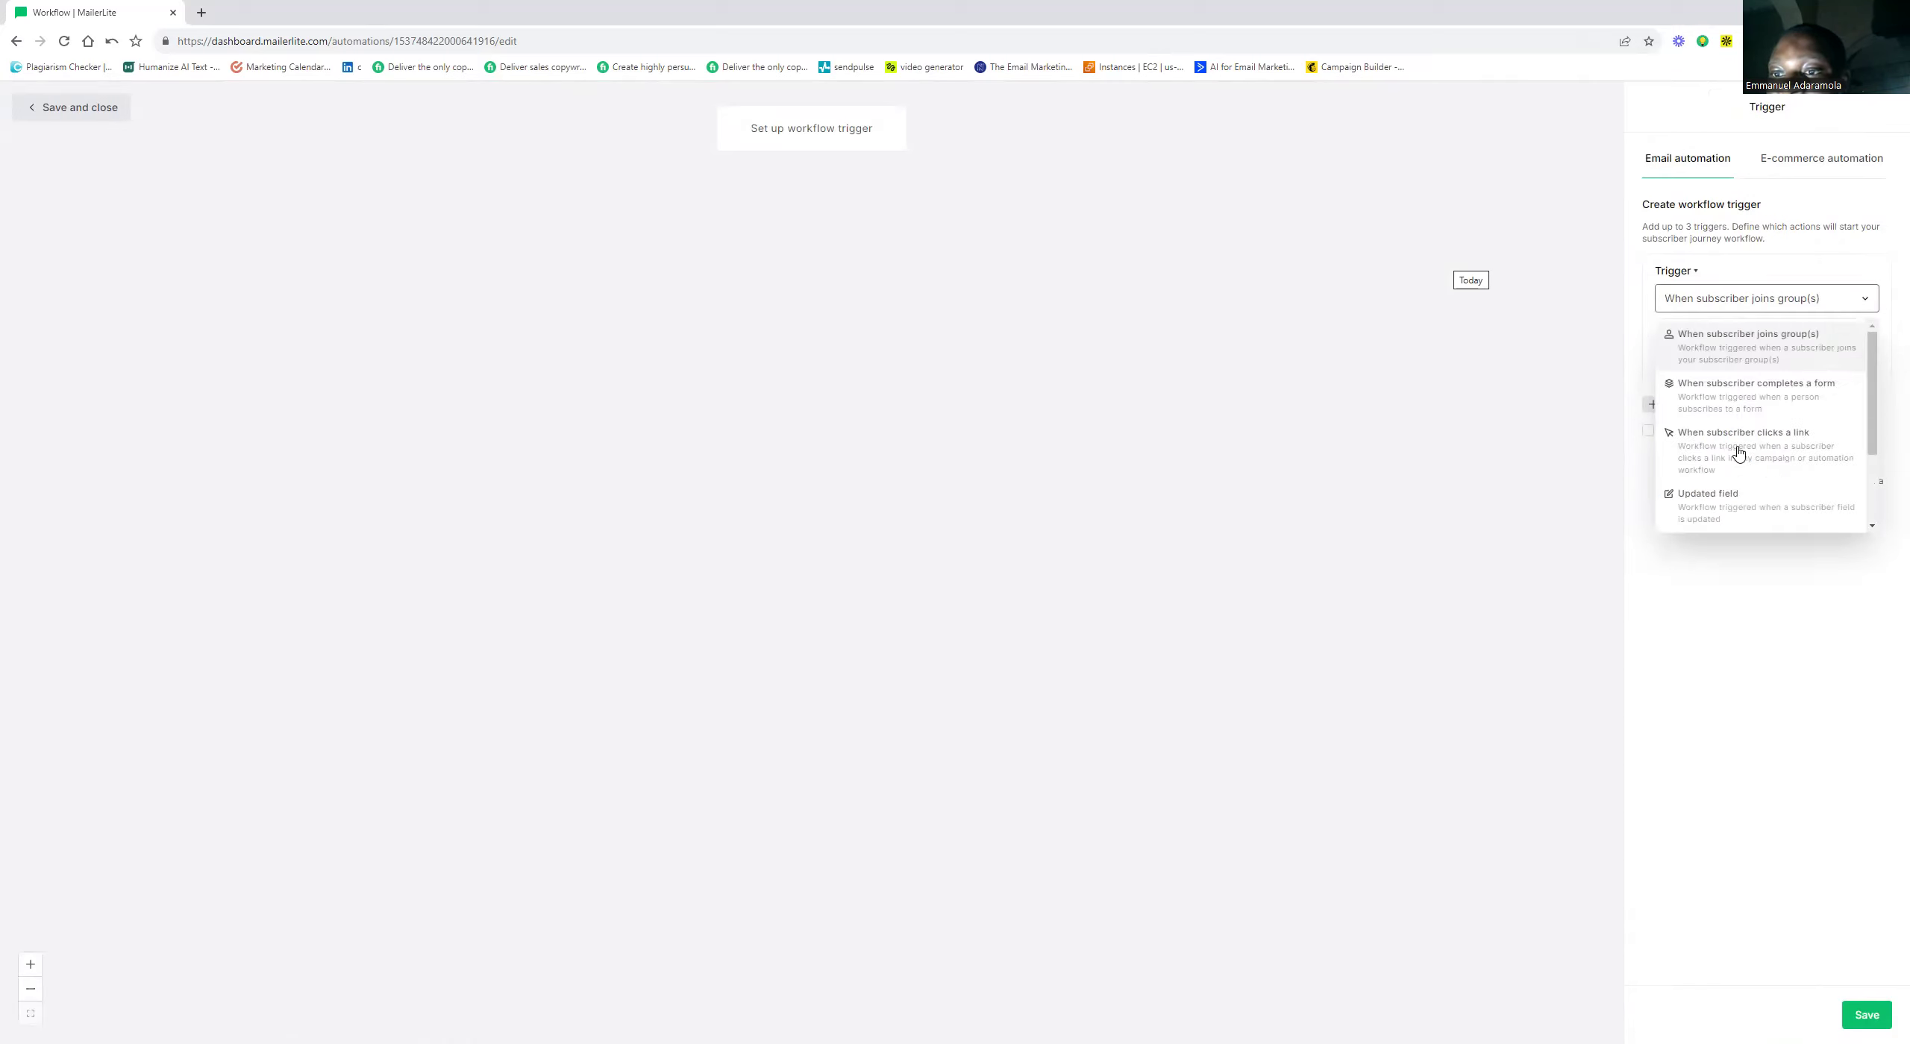
{"action": "left_click", "coordinate": [1738, 448]}
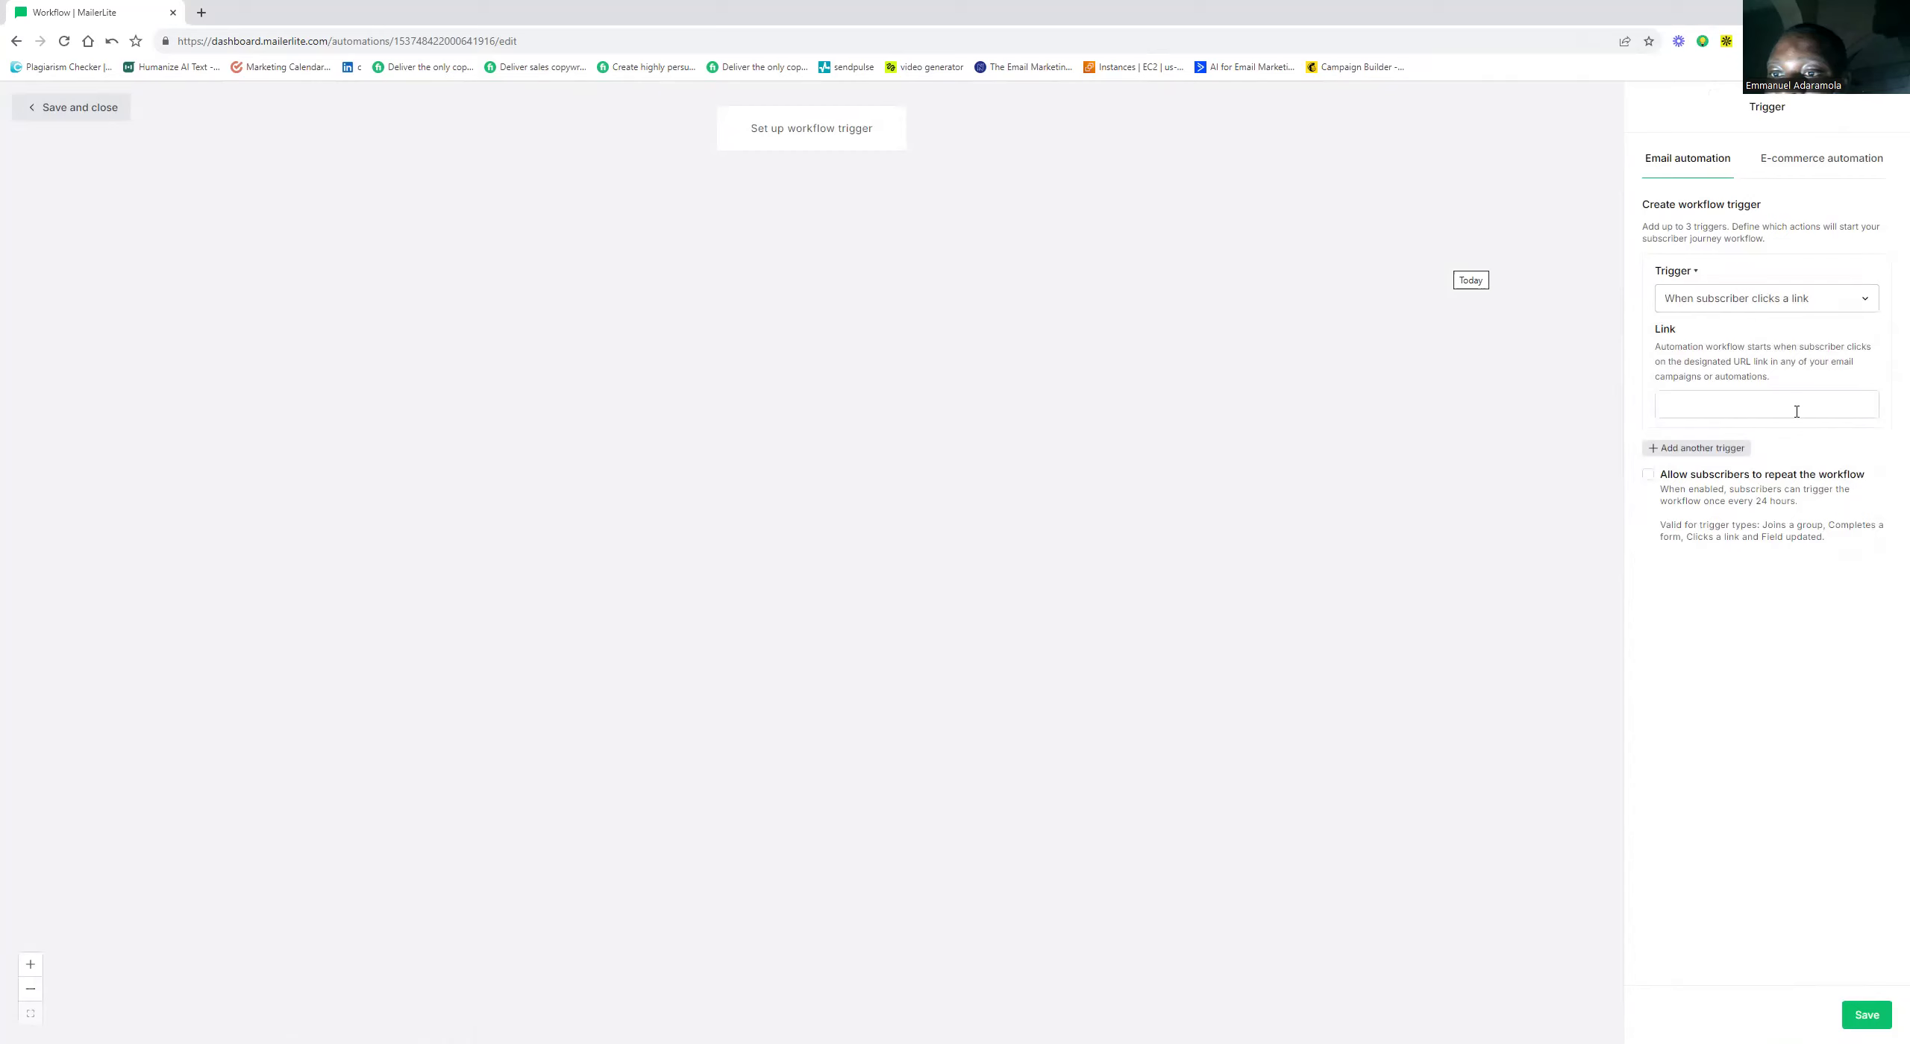
{"action": "right_click", "coordinate": [1743, 404]}
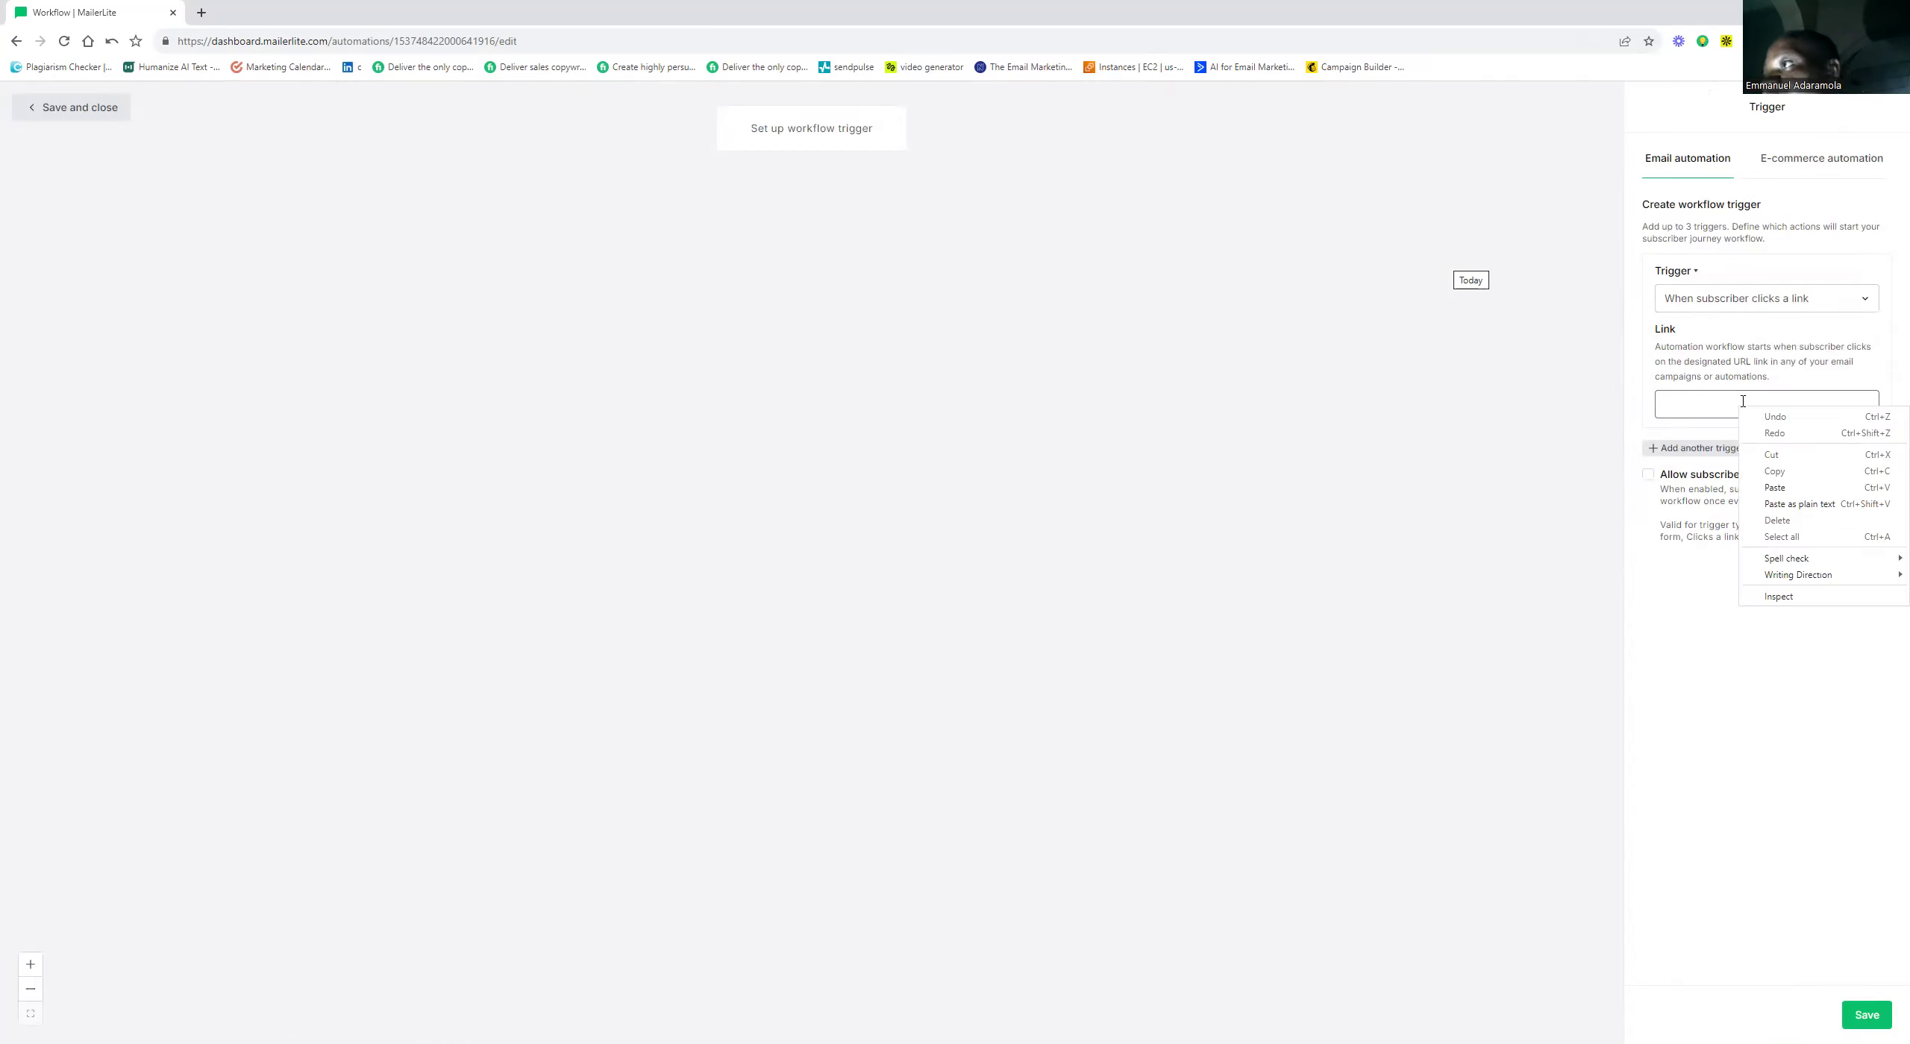
{"action": "left_click", "coordinate": [1742, 397]}
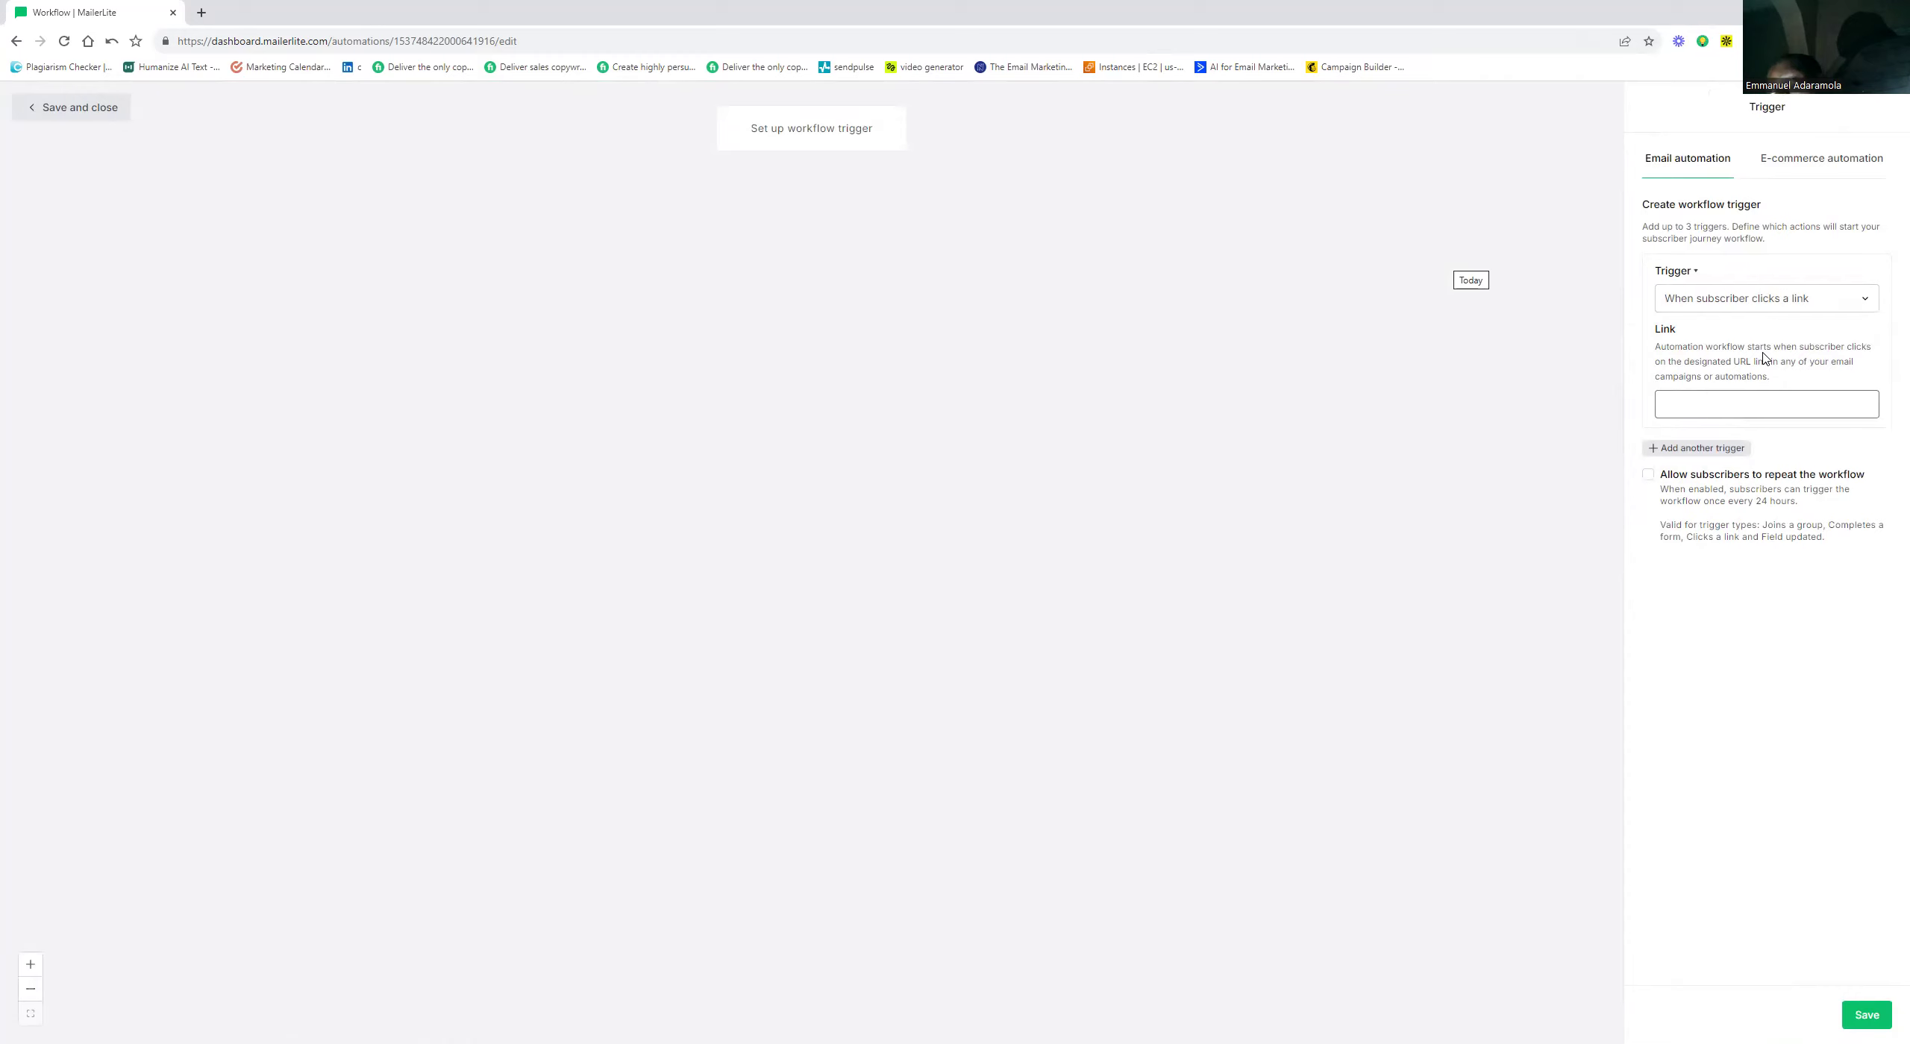
Try "The anniversary of a date" as the workflow trigger, and switch it to "The exact match of a date"
{"action": "left_click", "coordinate": [1871, 306]}
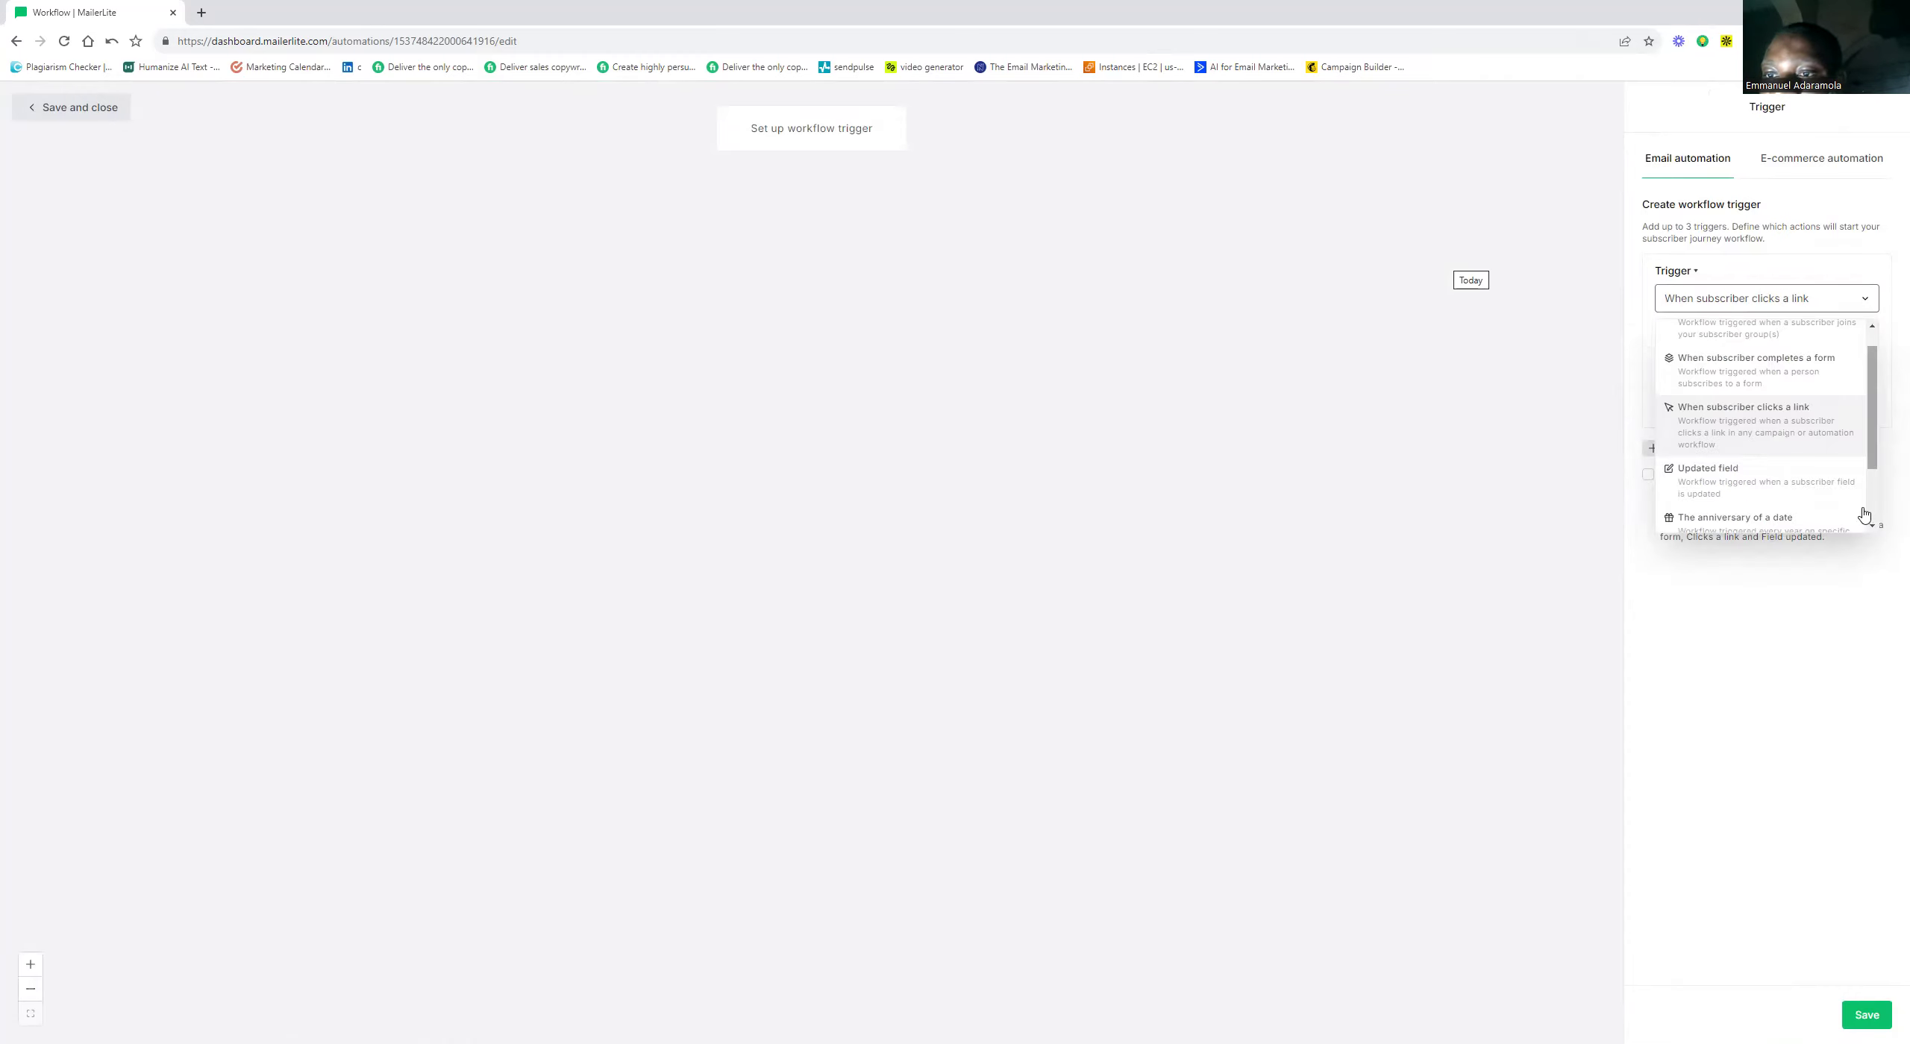
{"action": "scroll", "coordinate": [1772, 455], "scroll_direction": "down", "scroll_amount": 2}
{"action": "left_click", "coordinate": [1763, 455]}
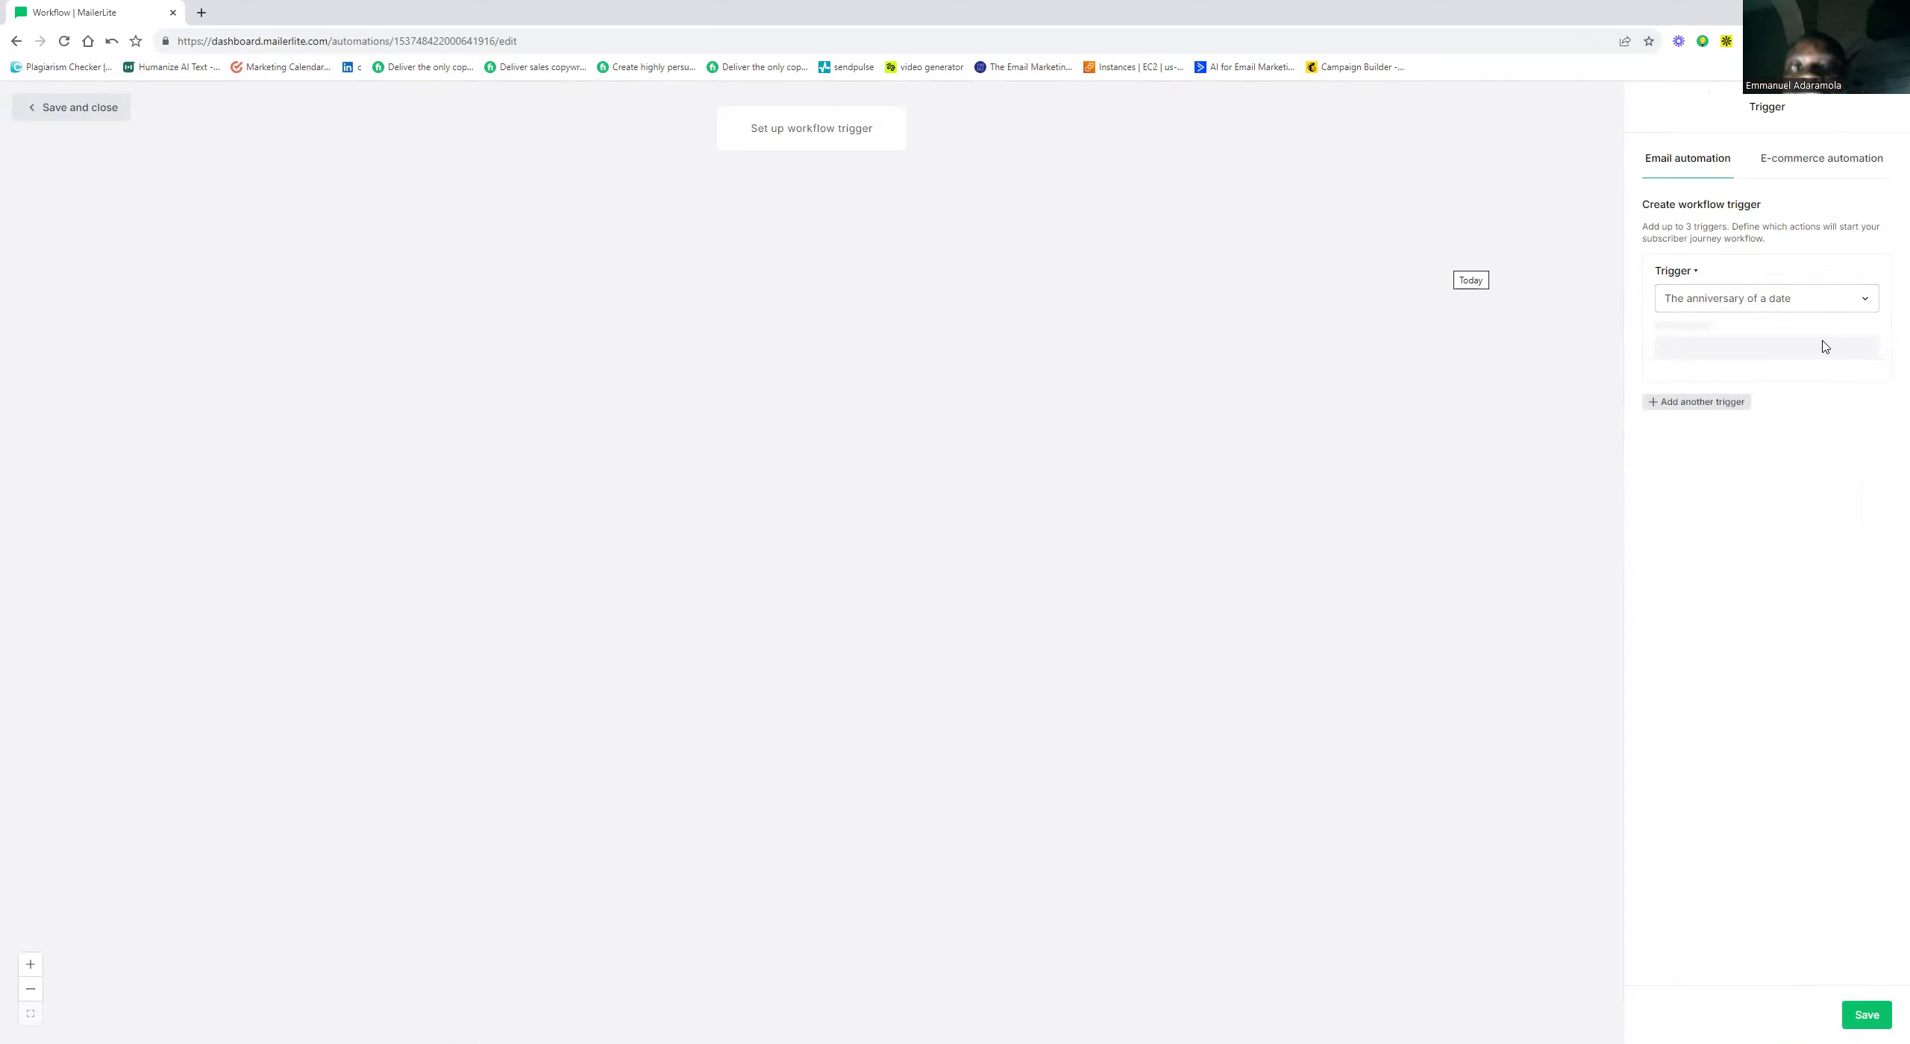
{"action": "left_click", "coordinate": [1874, 302]}
{"action": "left_click", "coordinate": [1785, 498]}
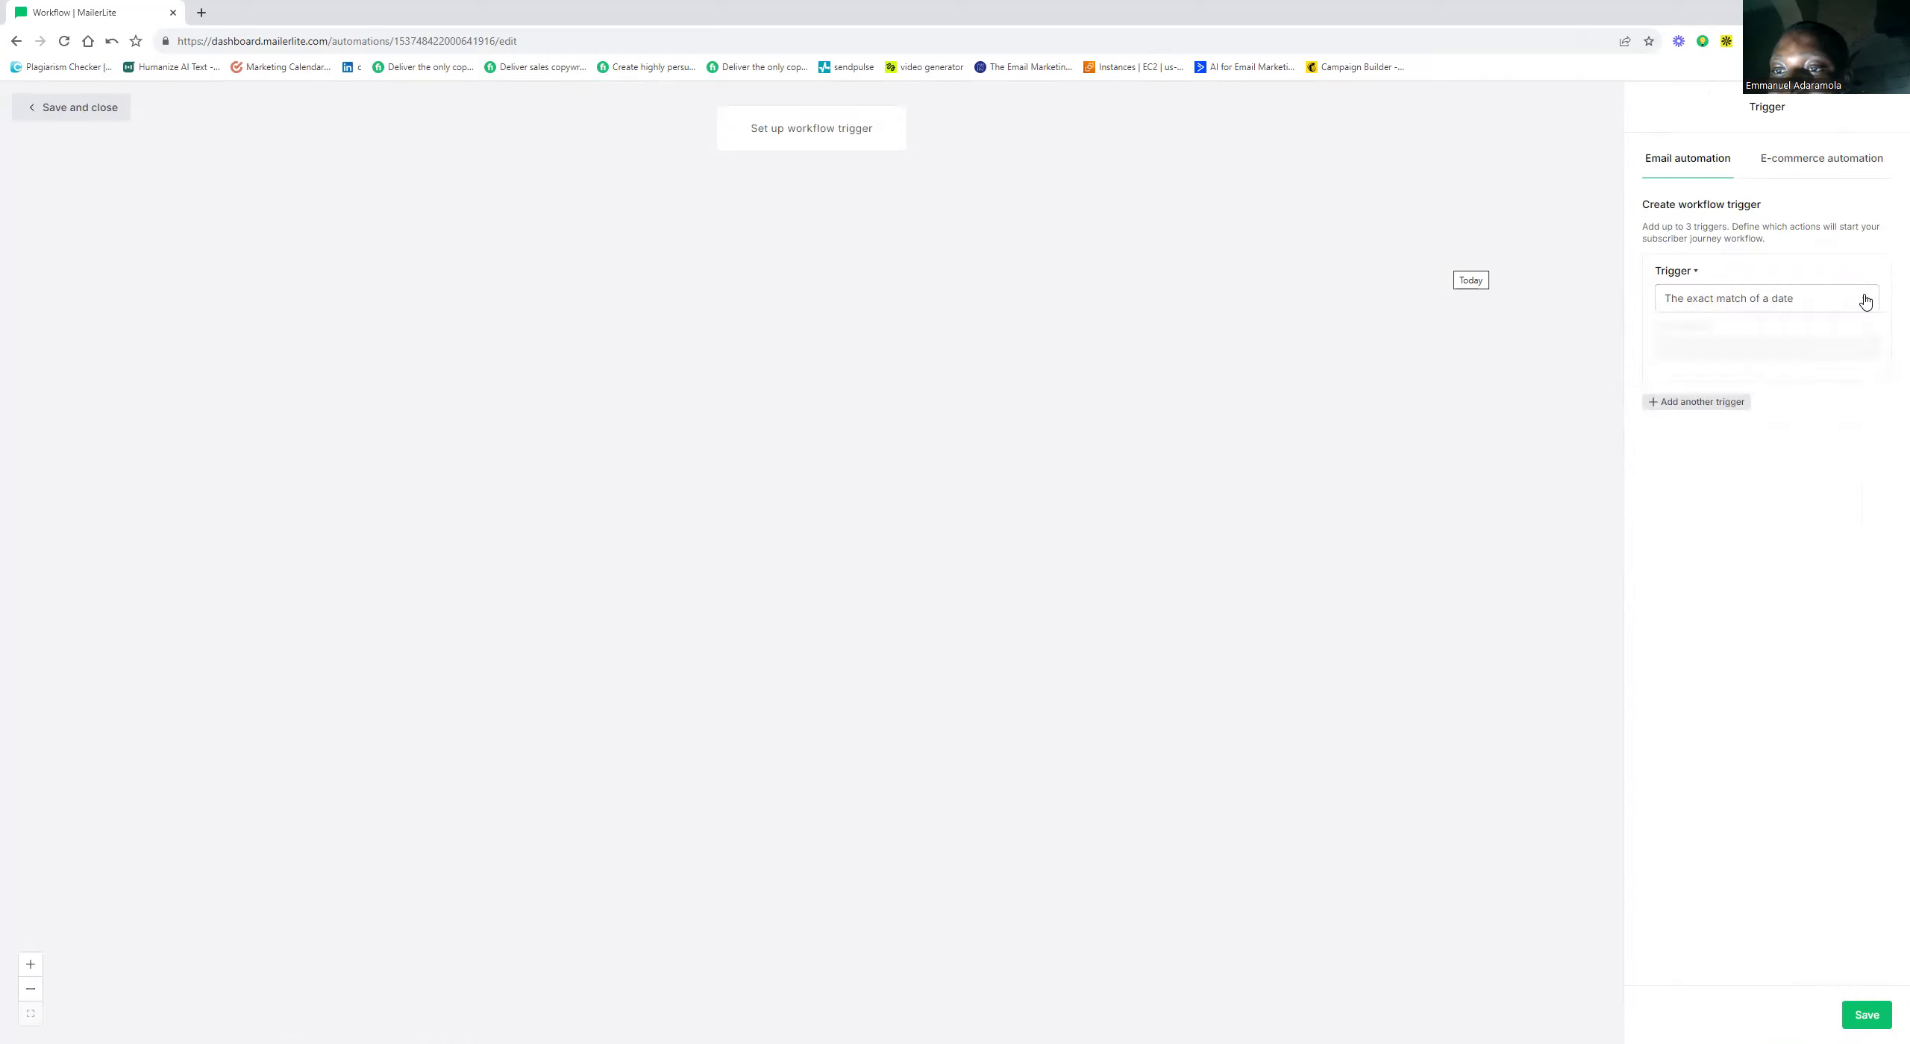
Try "Updated field" as the workflow trigger and view the custom fields it can use
{"action": "left_click", "coordinate": [1869, 300]}
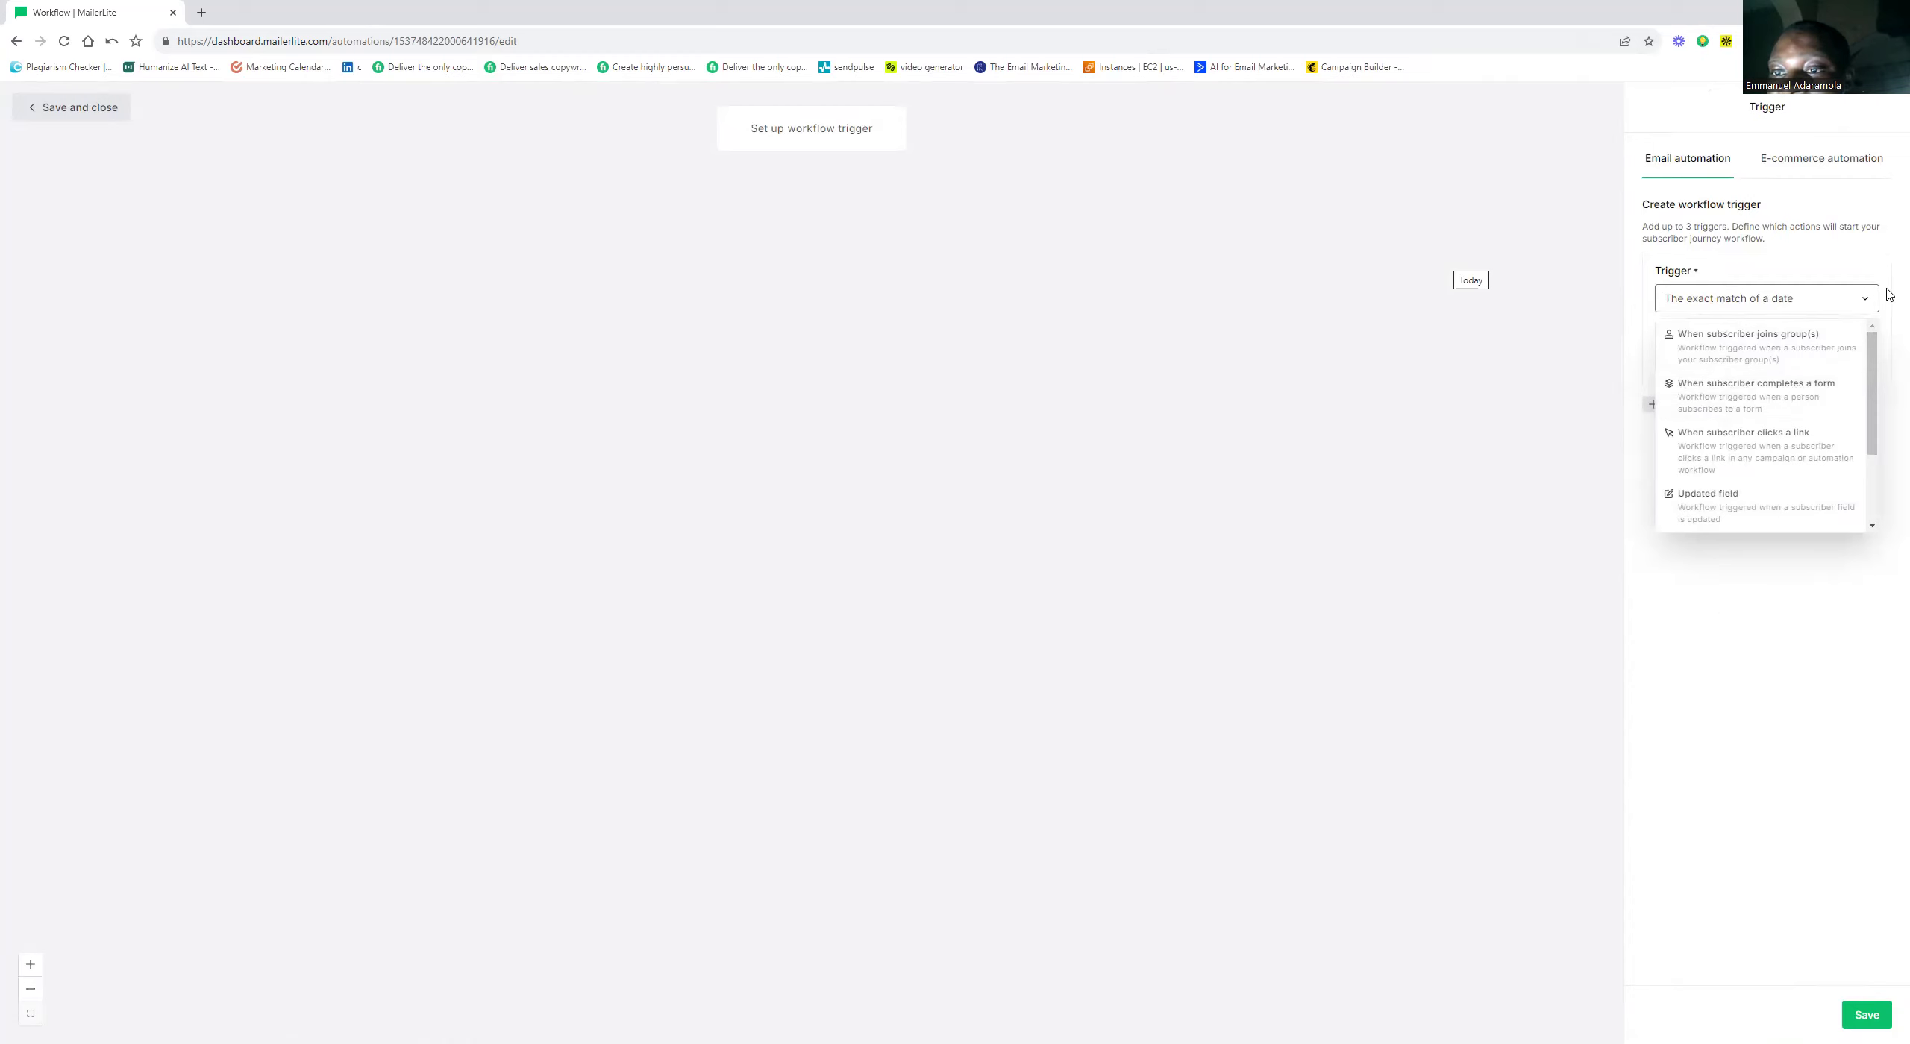
{"action": "left_click", "coordinate": [1797, 321]}
{"action": "left_click", "coordinate": [1791, 365]}
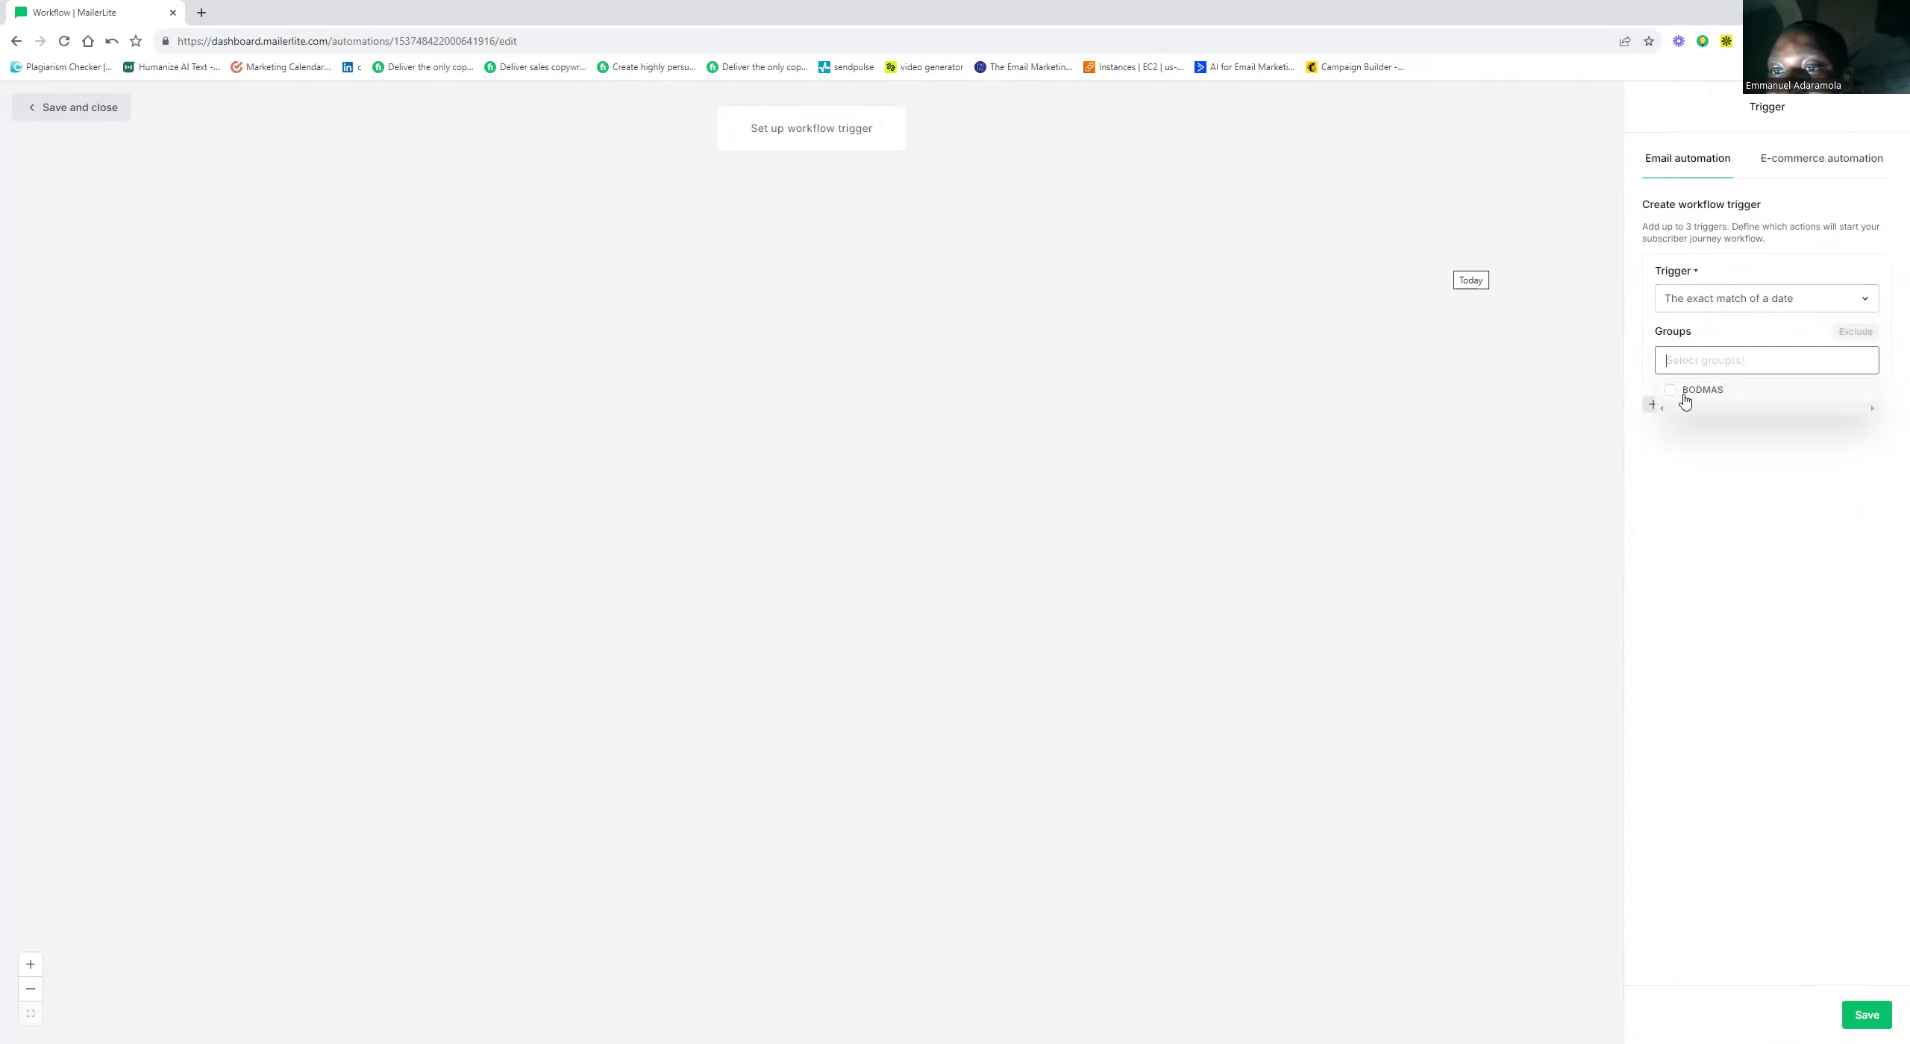
{"action": "left_click", "coordinate": [1825, 304]}
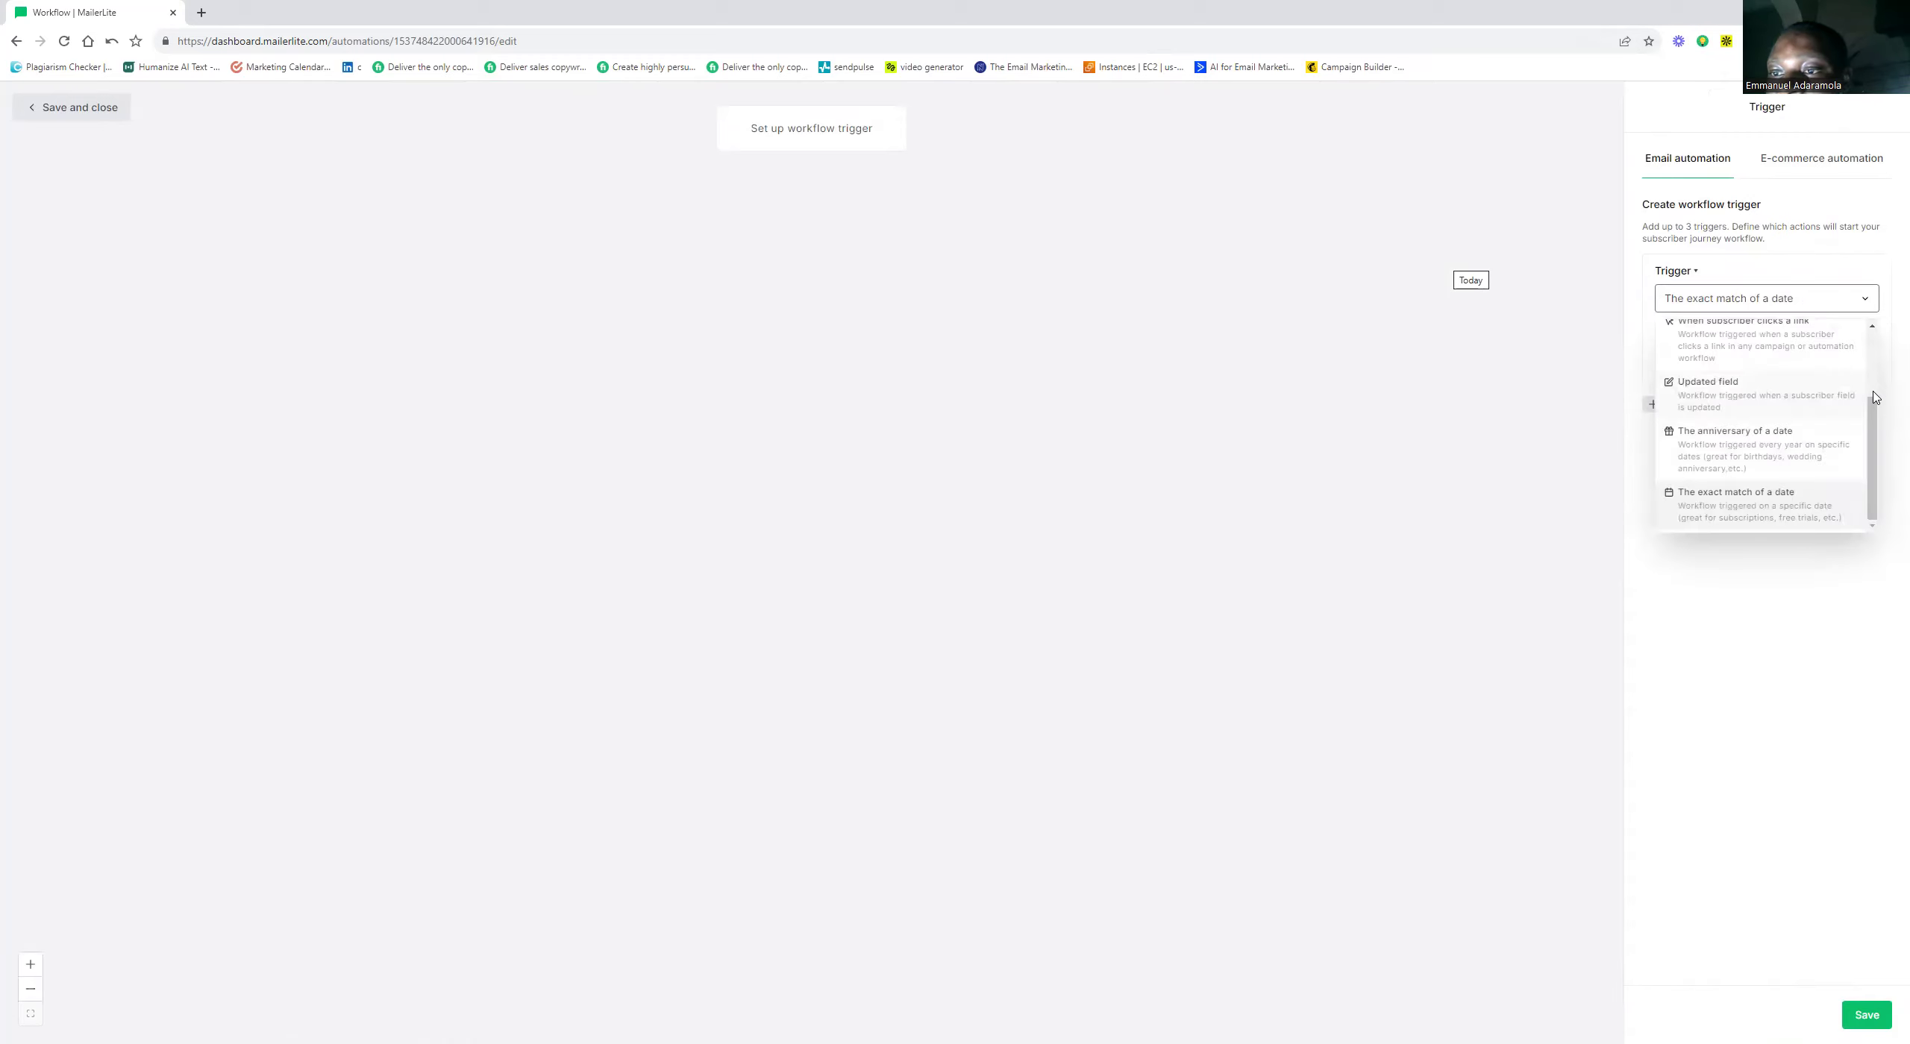
{"action": "left_click", "coordinate": [1871, 389]}
{"action": "scroll", "coordinate": [1870, 438], "scroll_direction": "up", "scroll_amount": 1}
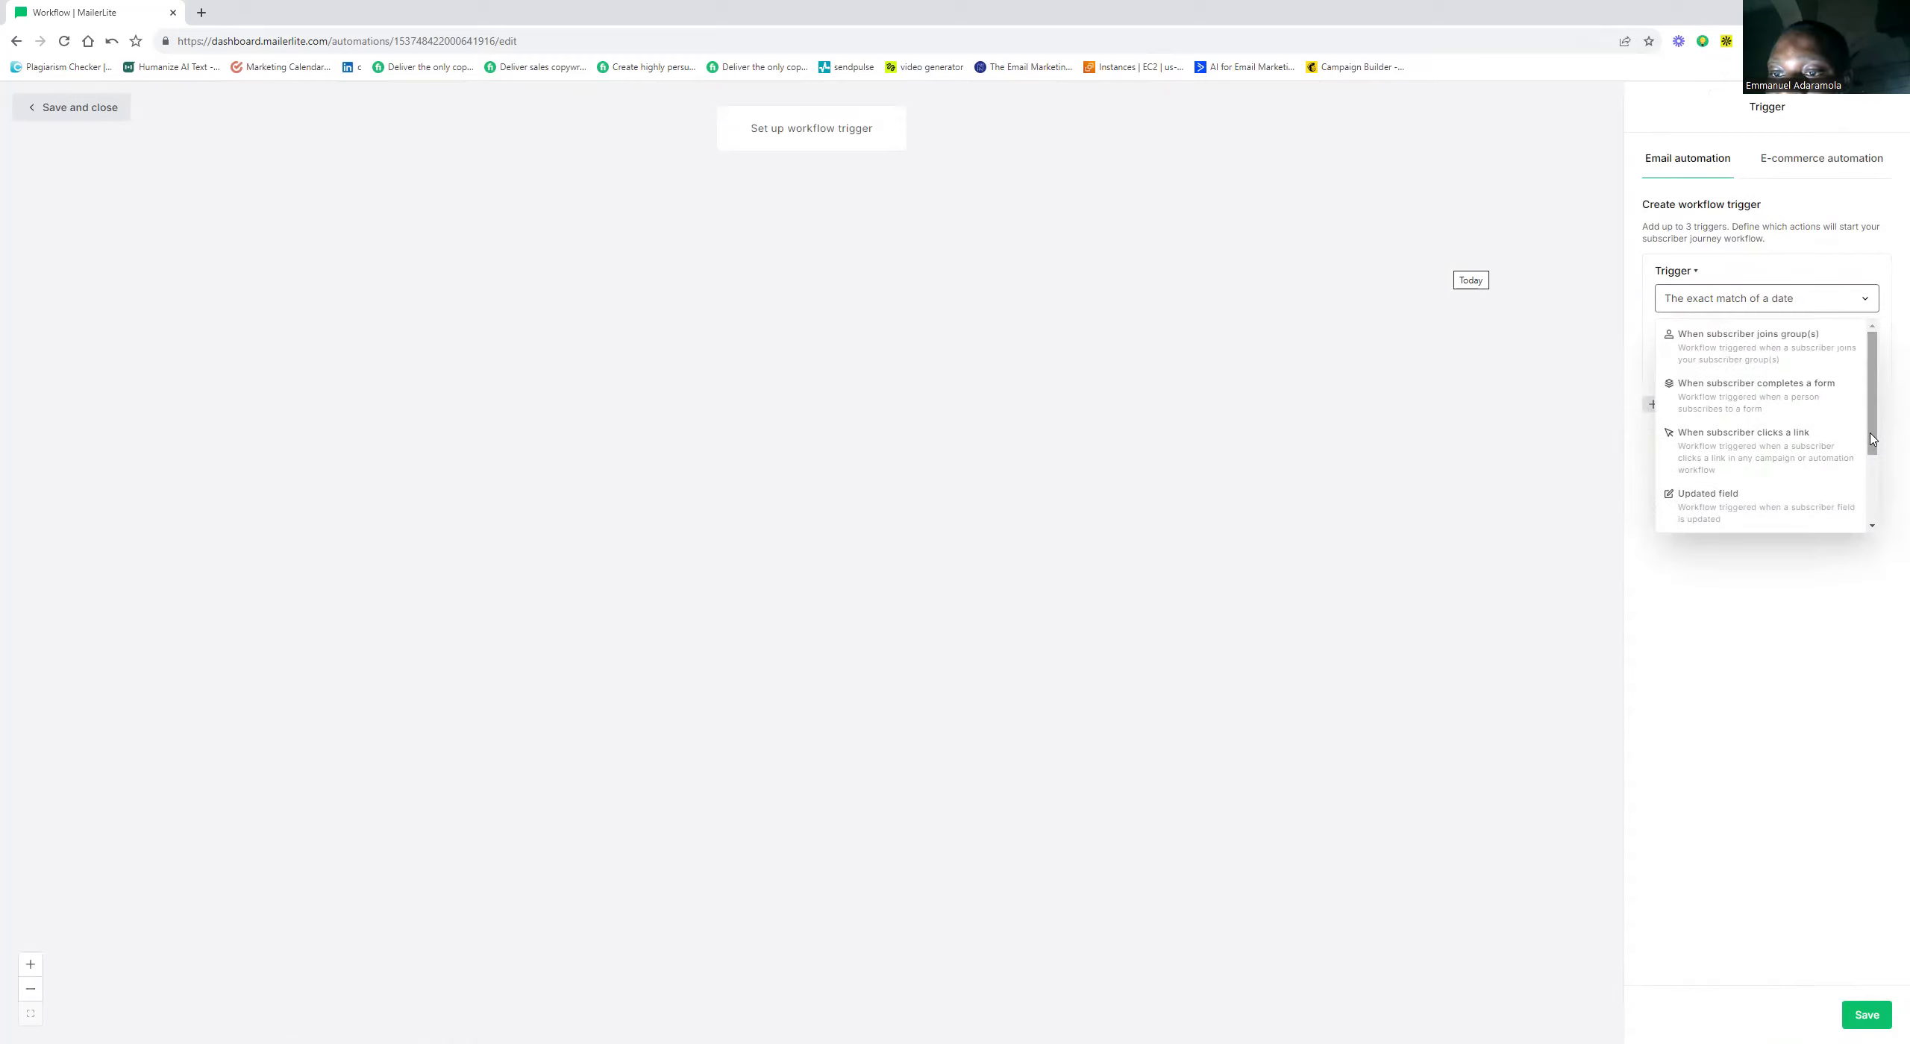
{"action": "scroll", "coordinate": [1801, 436], "scroll_direction": "down", "scroll_amount": 1}
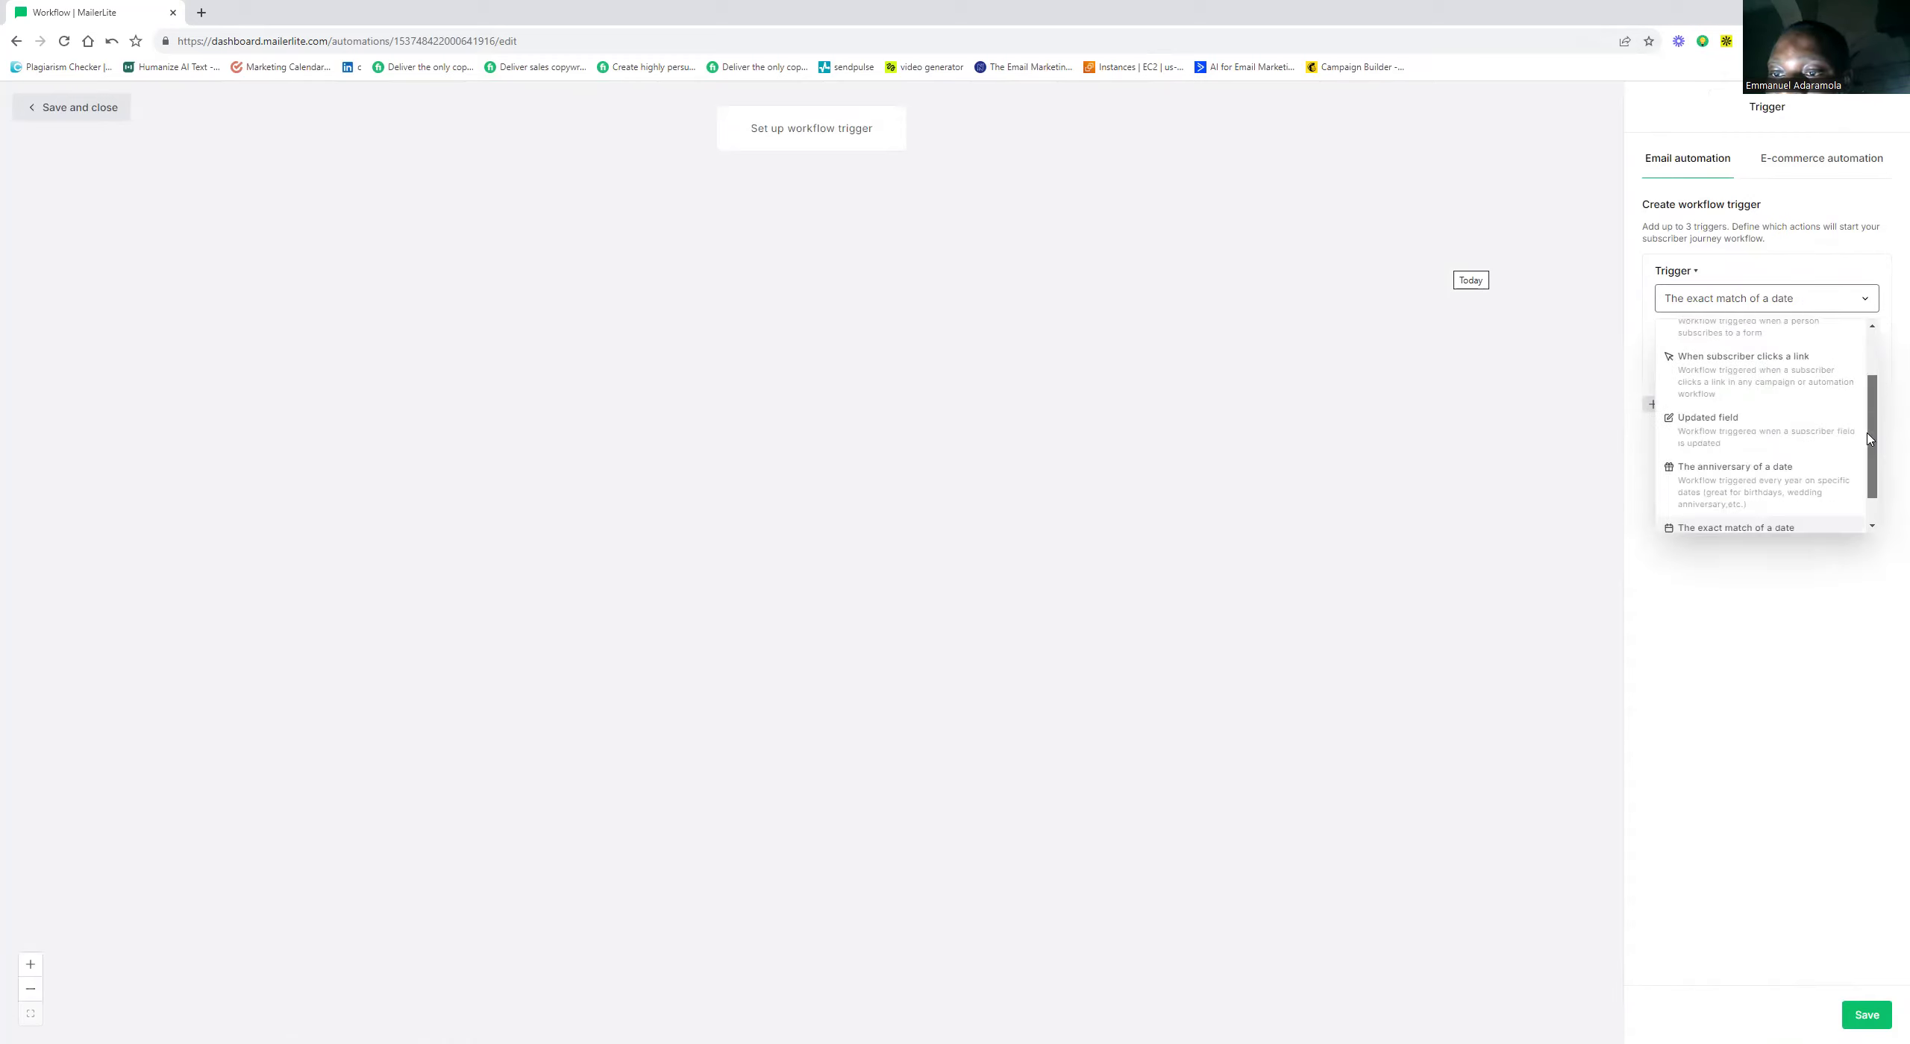
{"action": "left_click", "coordinate": [1788, 433]}
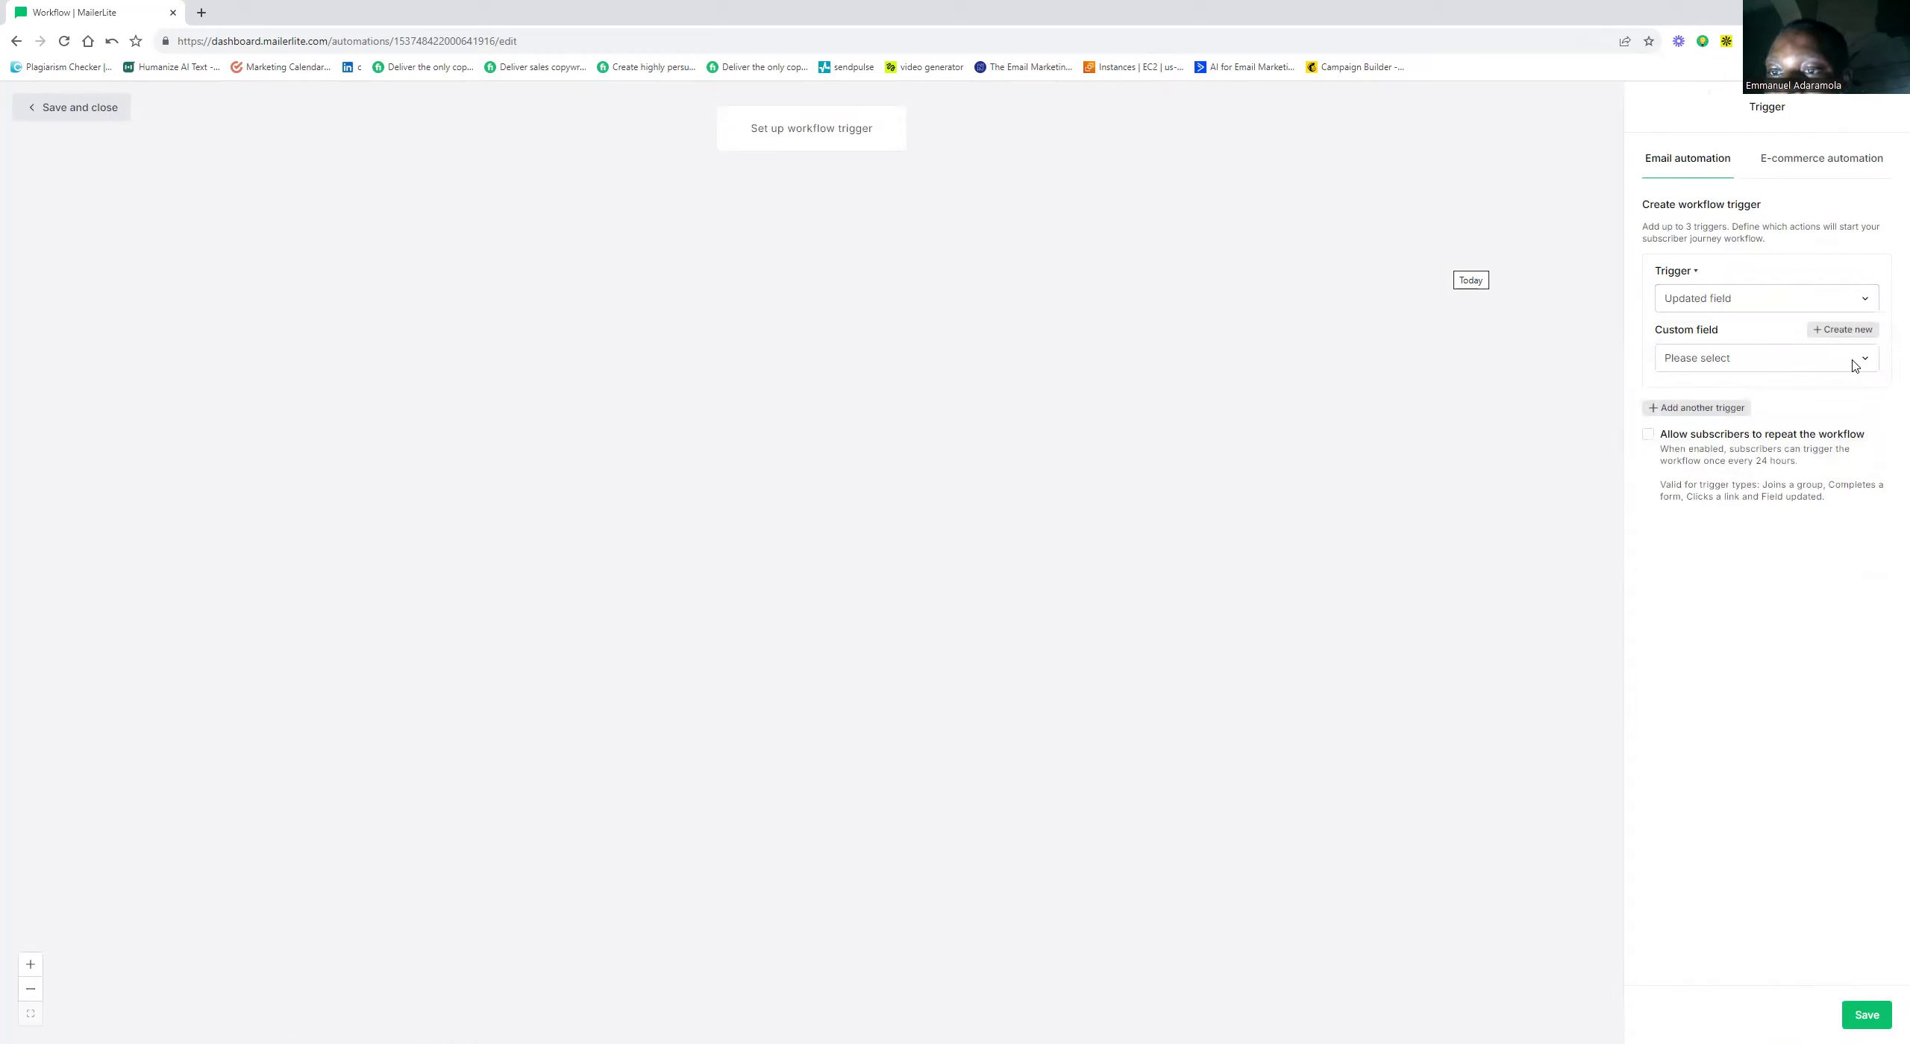
{"action": "left_click", "coordinate": [1854, 366]}
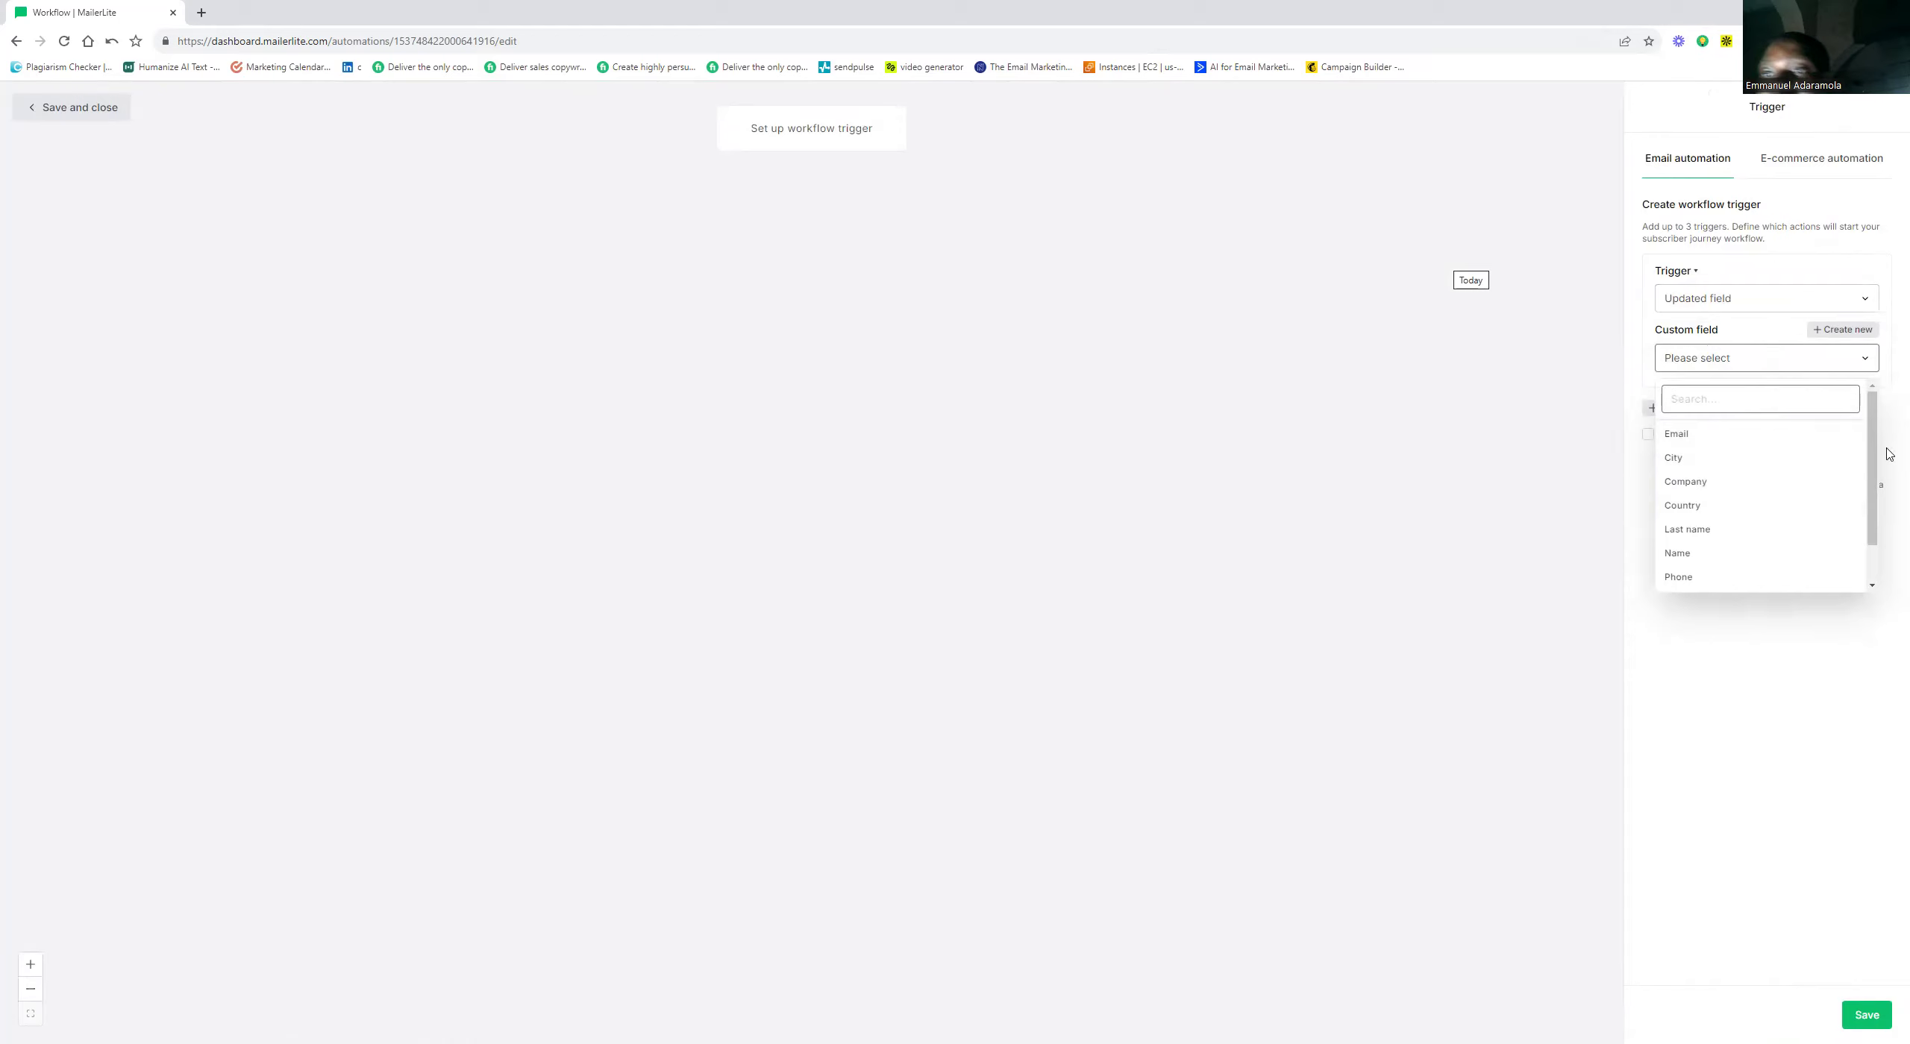
{"action": "left_click", "coordinate": [1889, 346]}
Try "When subscriber joins group(s)" as the workflow trigger without selecting a group
{"action": "left_click", "coordinate": [1864, 300]}
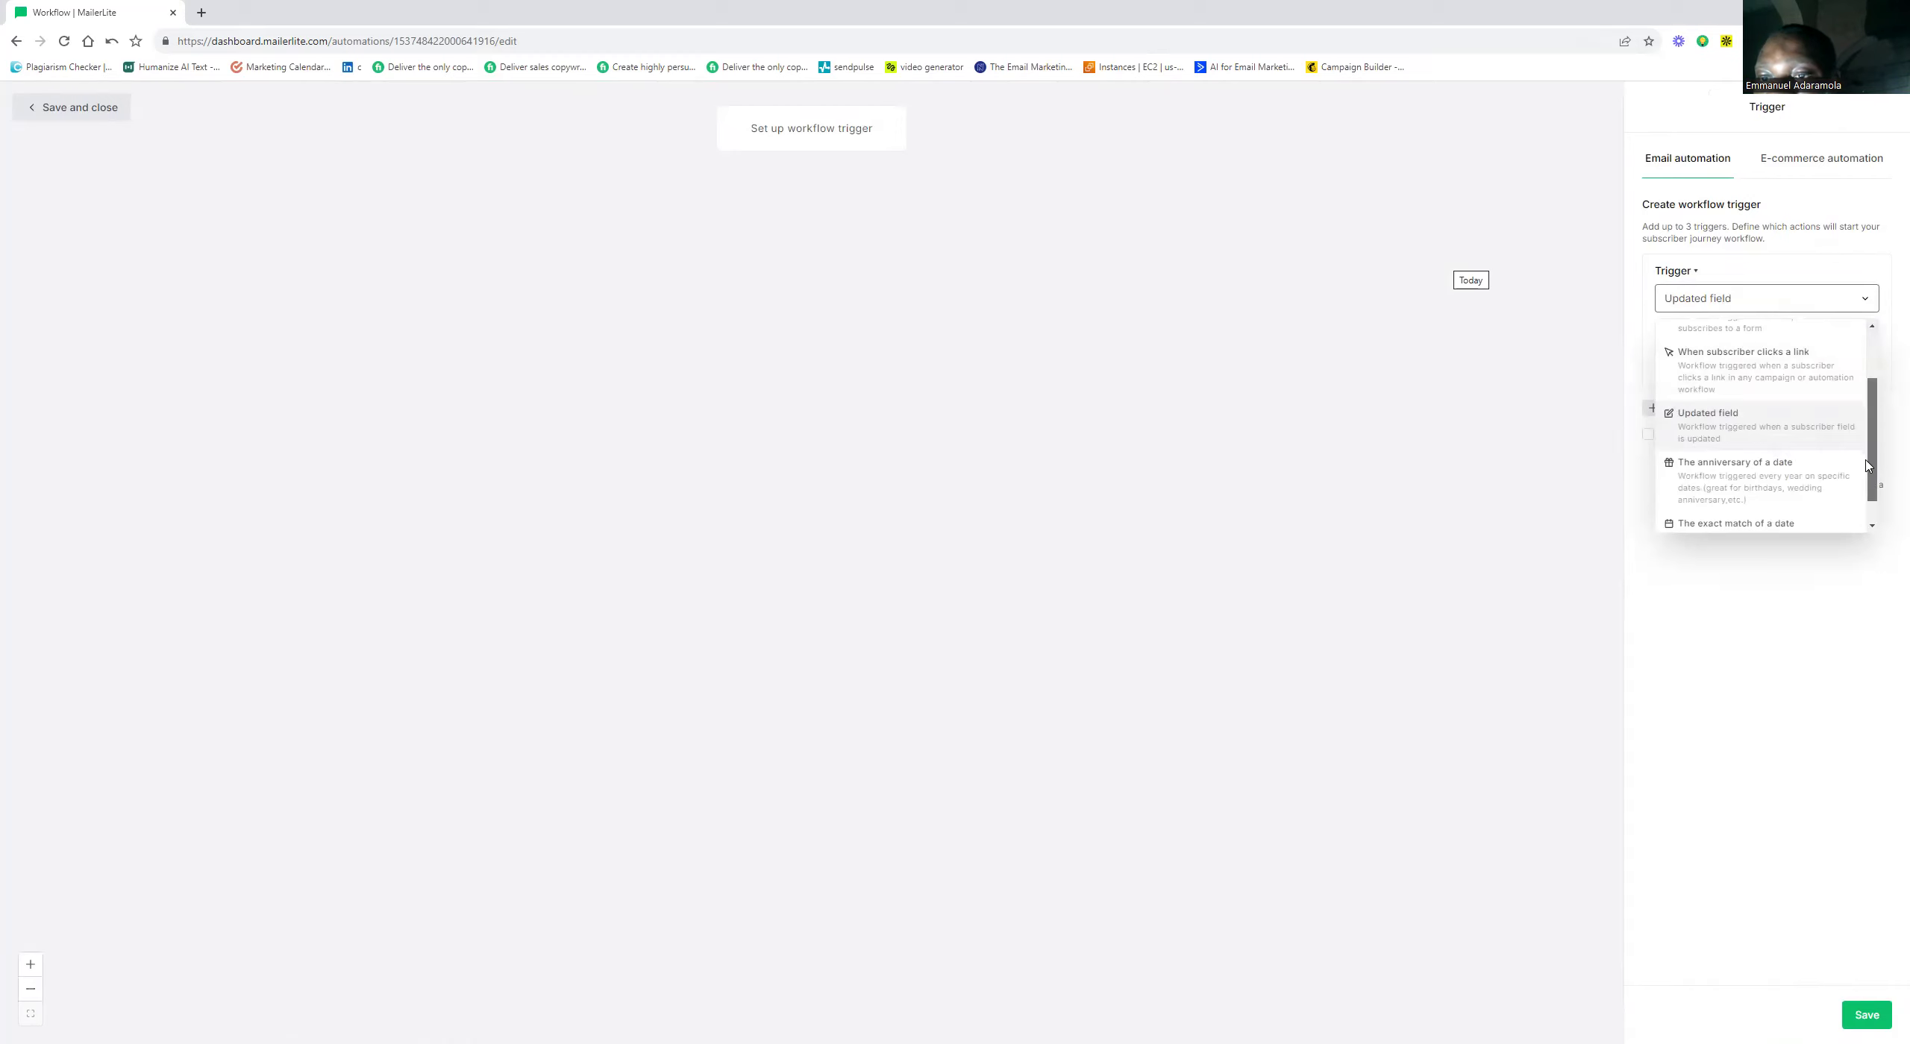
{"action": "scroll", "coordinate": [1868, 465], "scroll_direction": "down", "scroll_amount": 1}
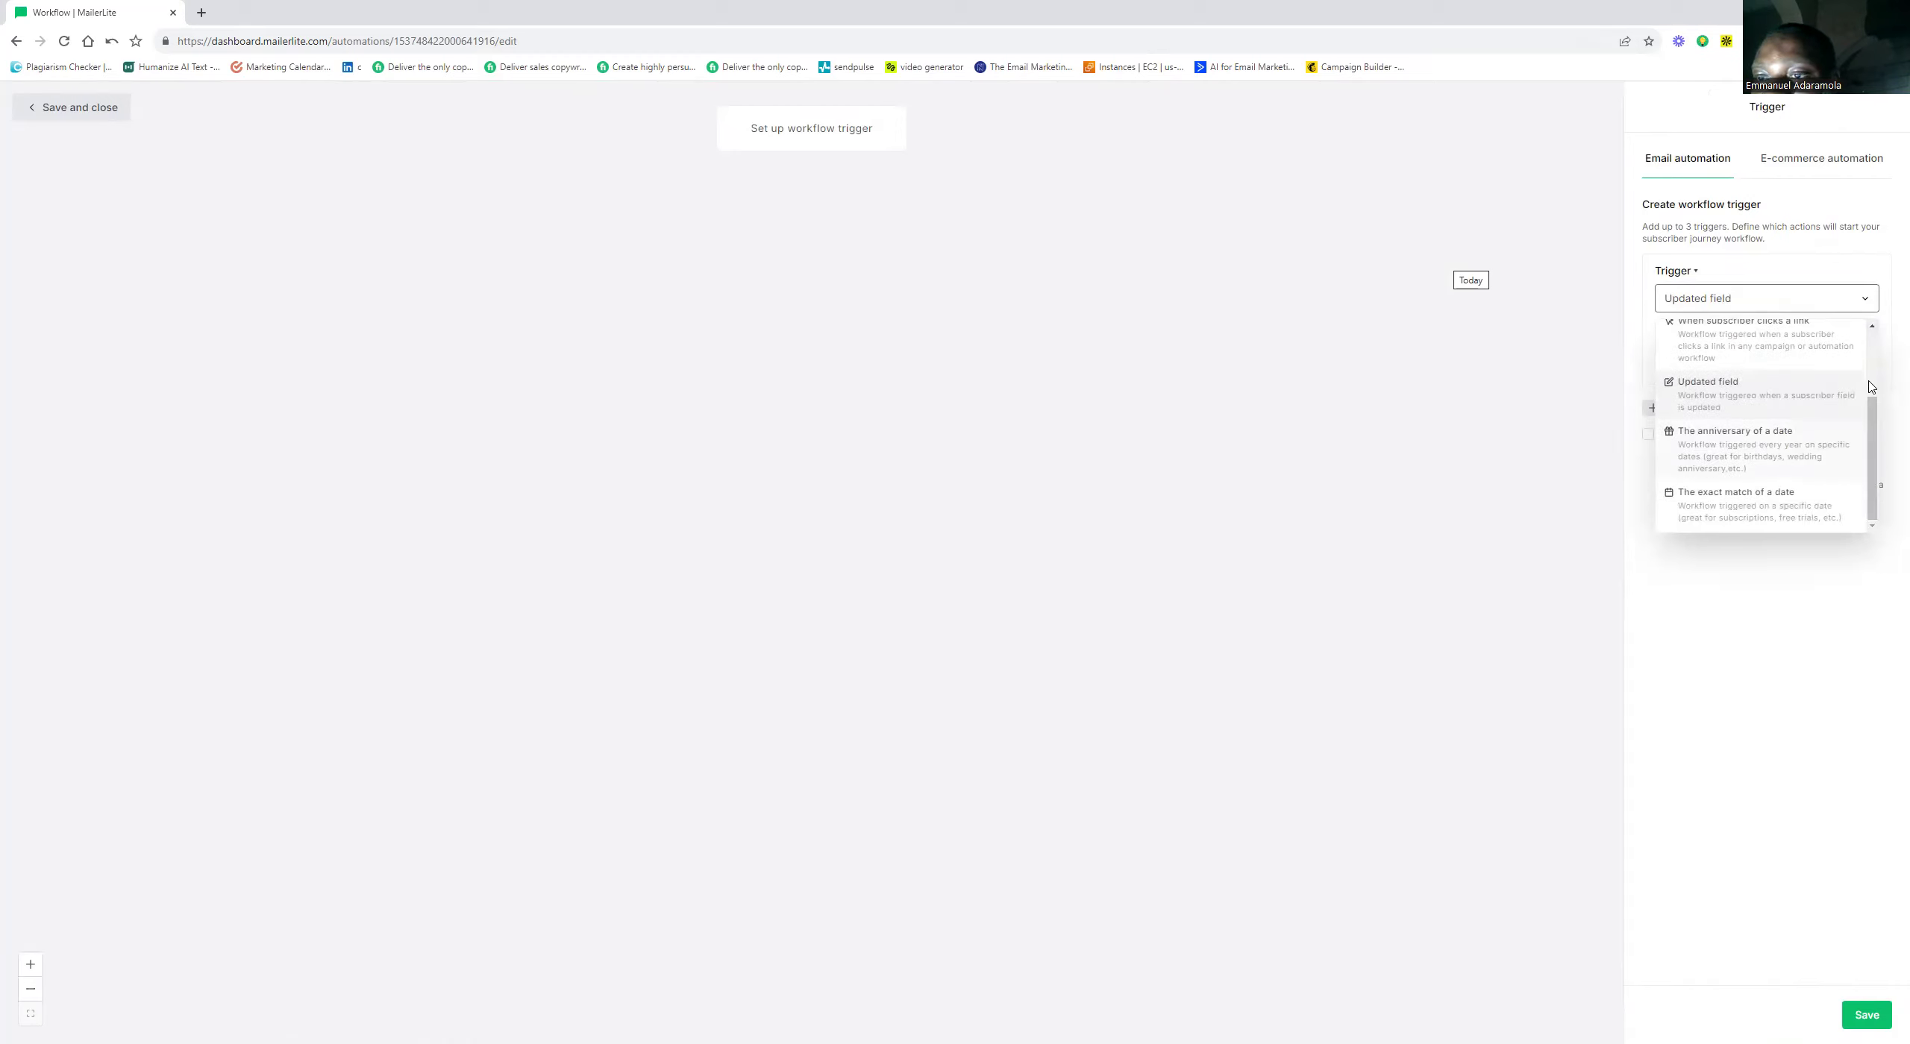
{"action": "scroll", "coordinate": [1869, 386], "scroll_direction": "up", "scroll_amount": 2}
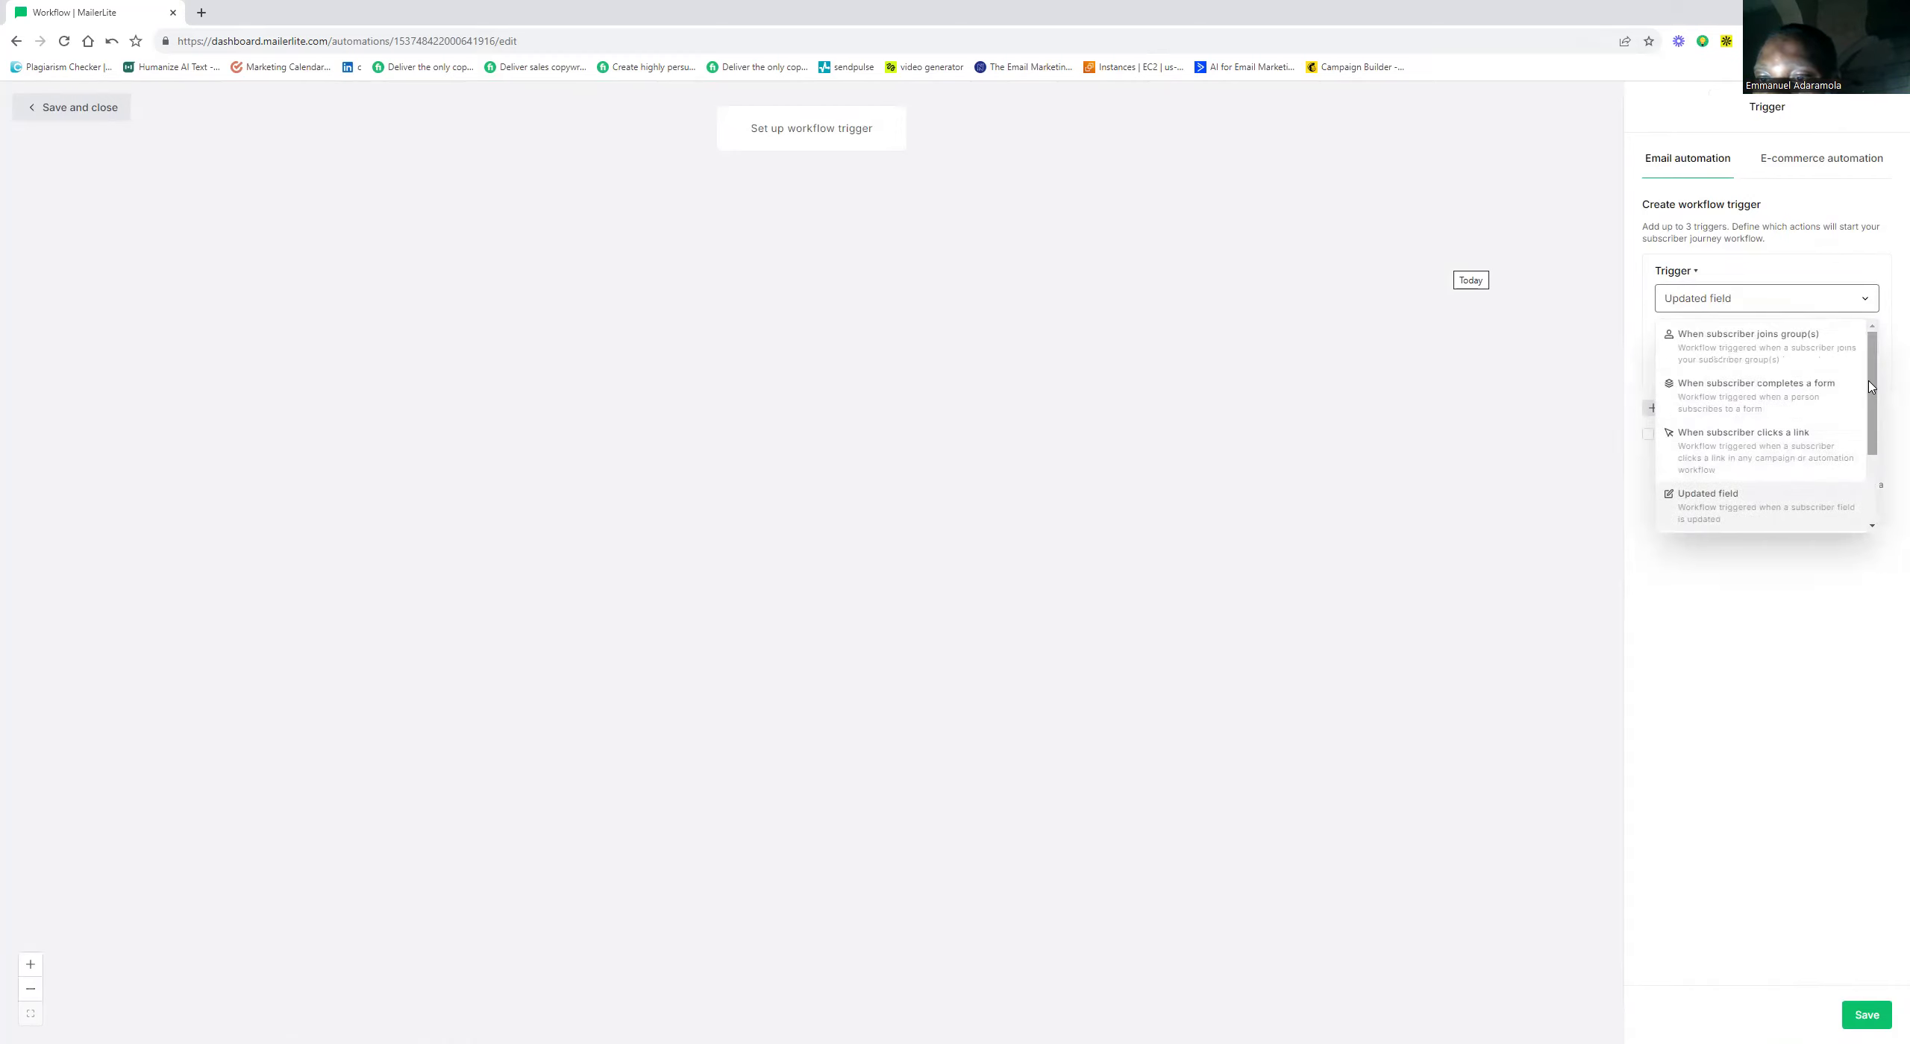
{"action": "left_click", "coordinate": [1765, 354]}
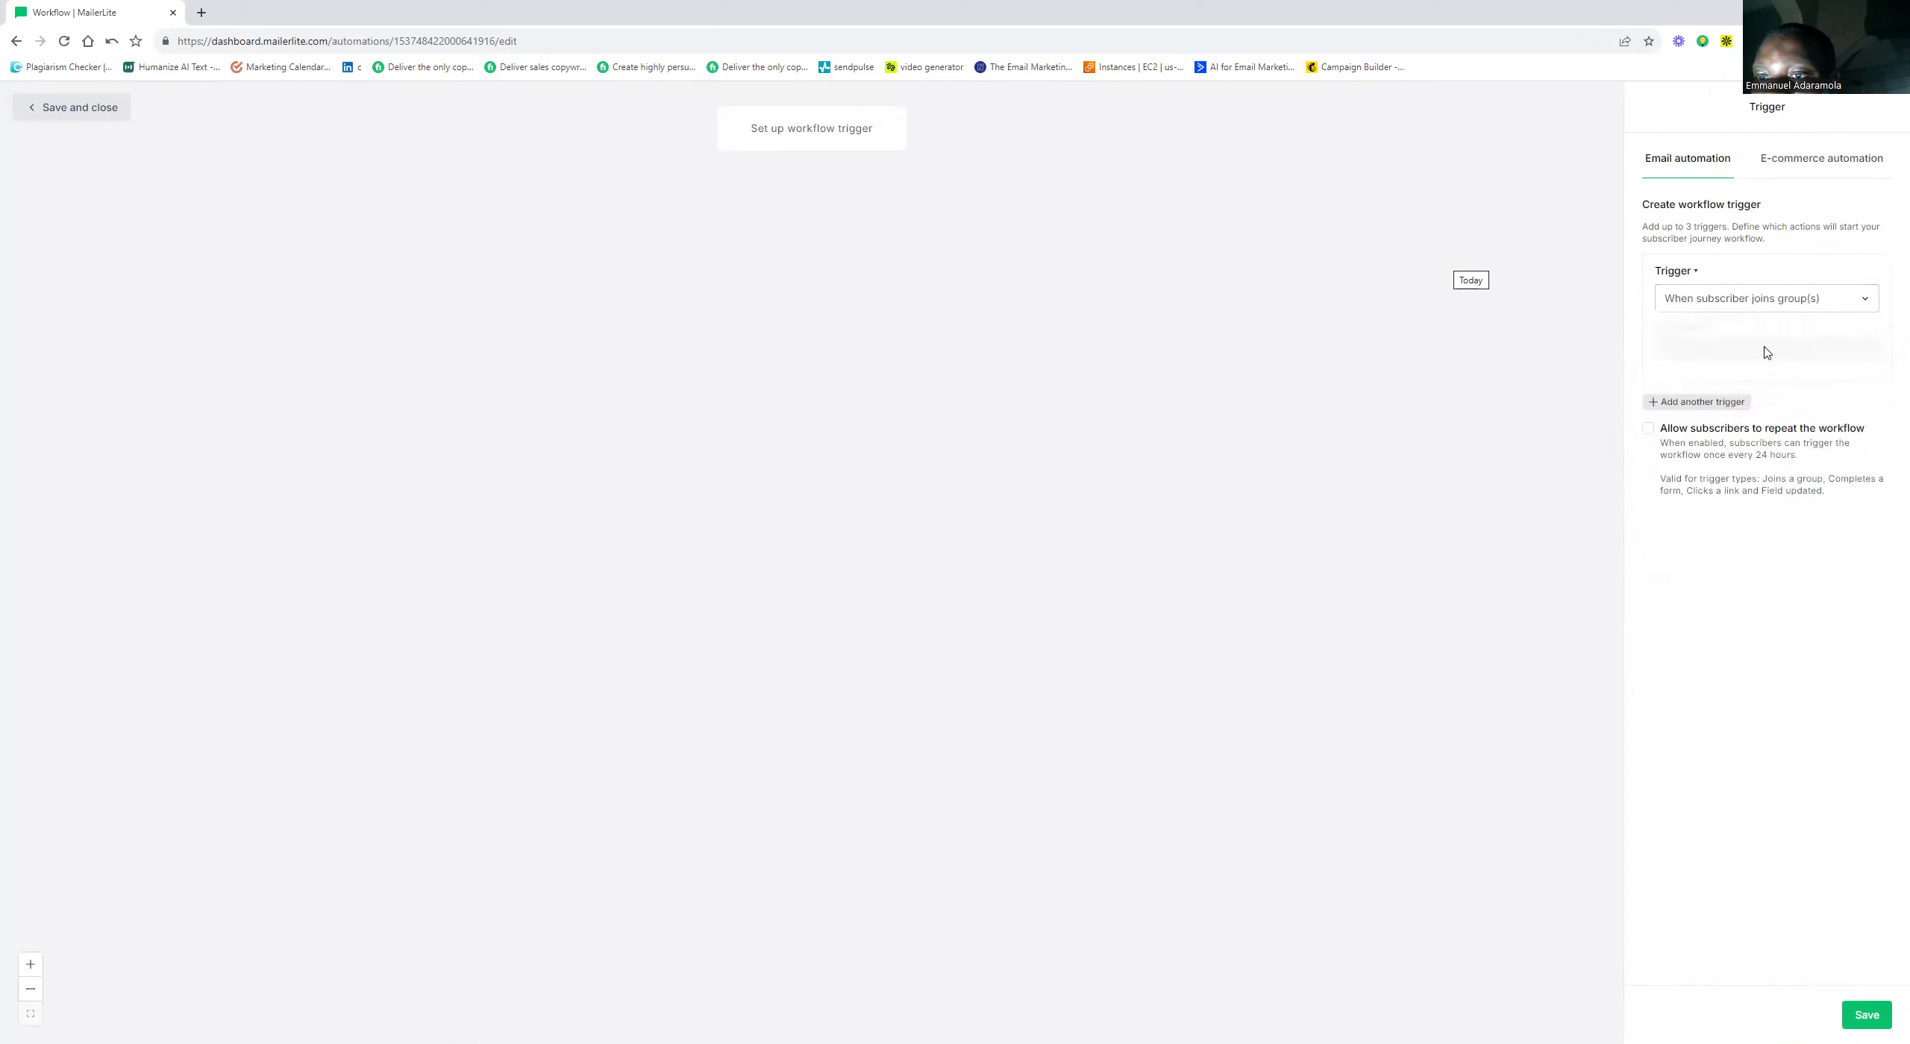
{"action": "left_click", "coordinate": [1865, 304]}
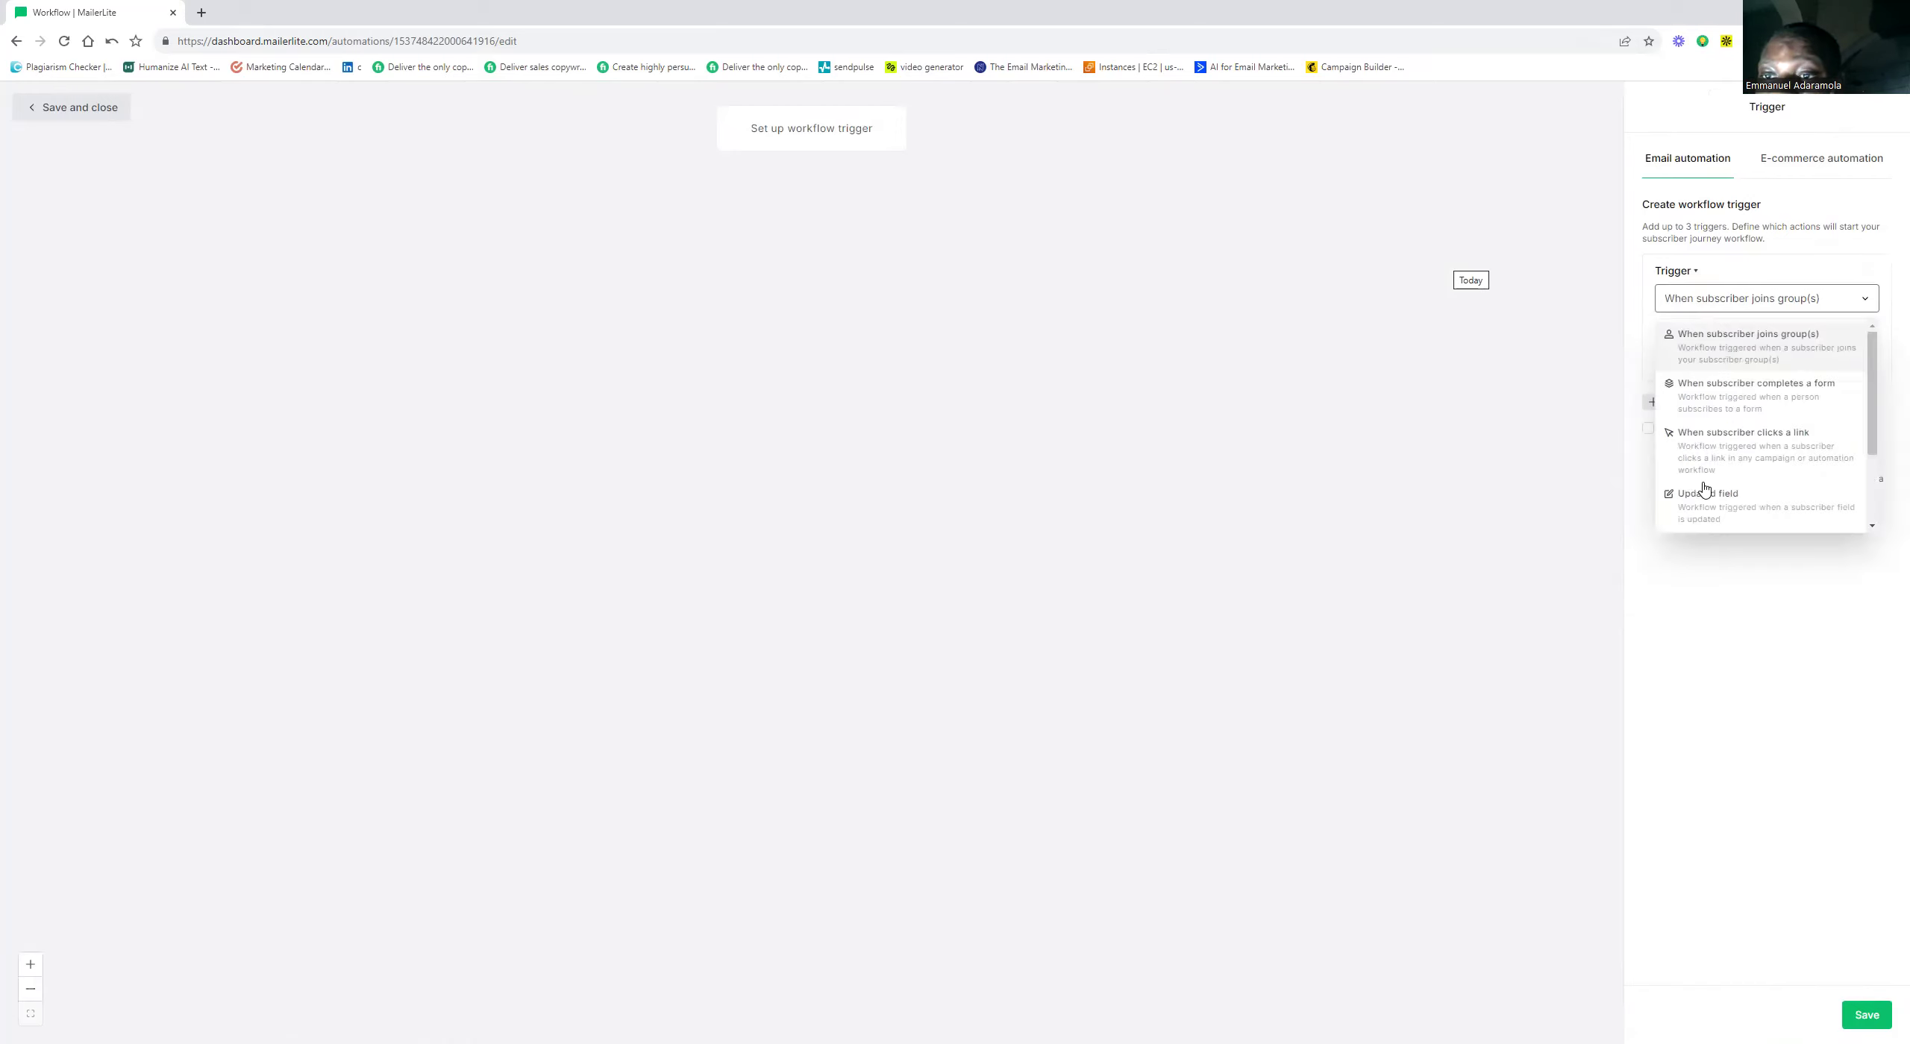
{"action": "left_click", "coordinate": [1867, 303]}
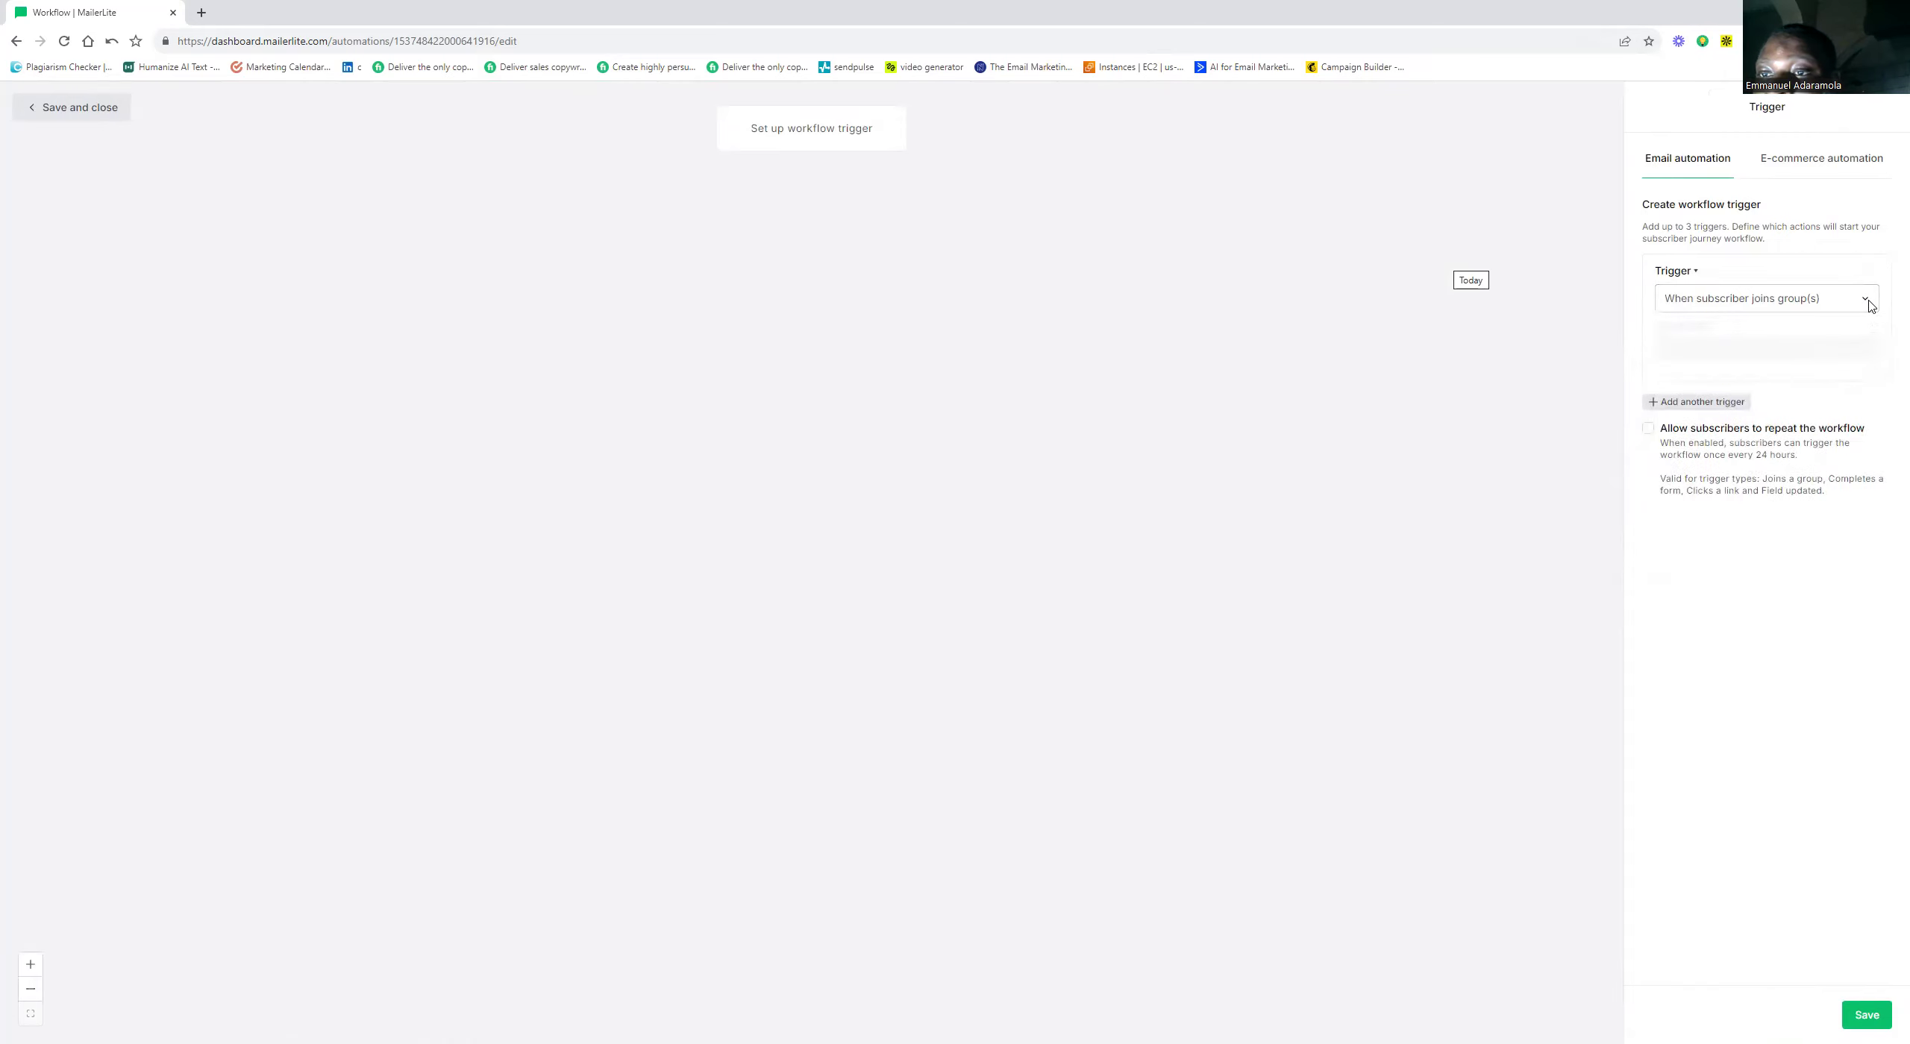
Set the workflow trigger to "When subscriber completes a form" with the form "New Landing page" and save it
{"action": "left_click", "coordinate": [1867, 303]}
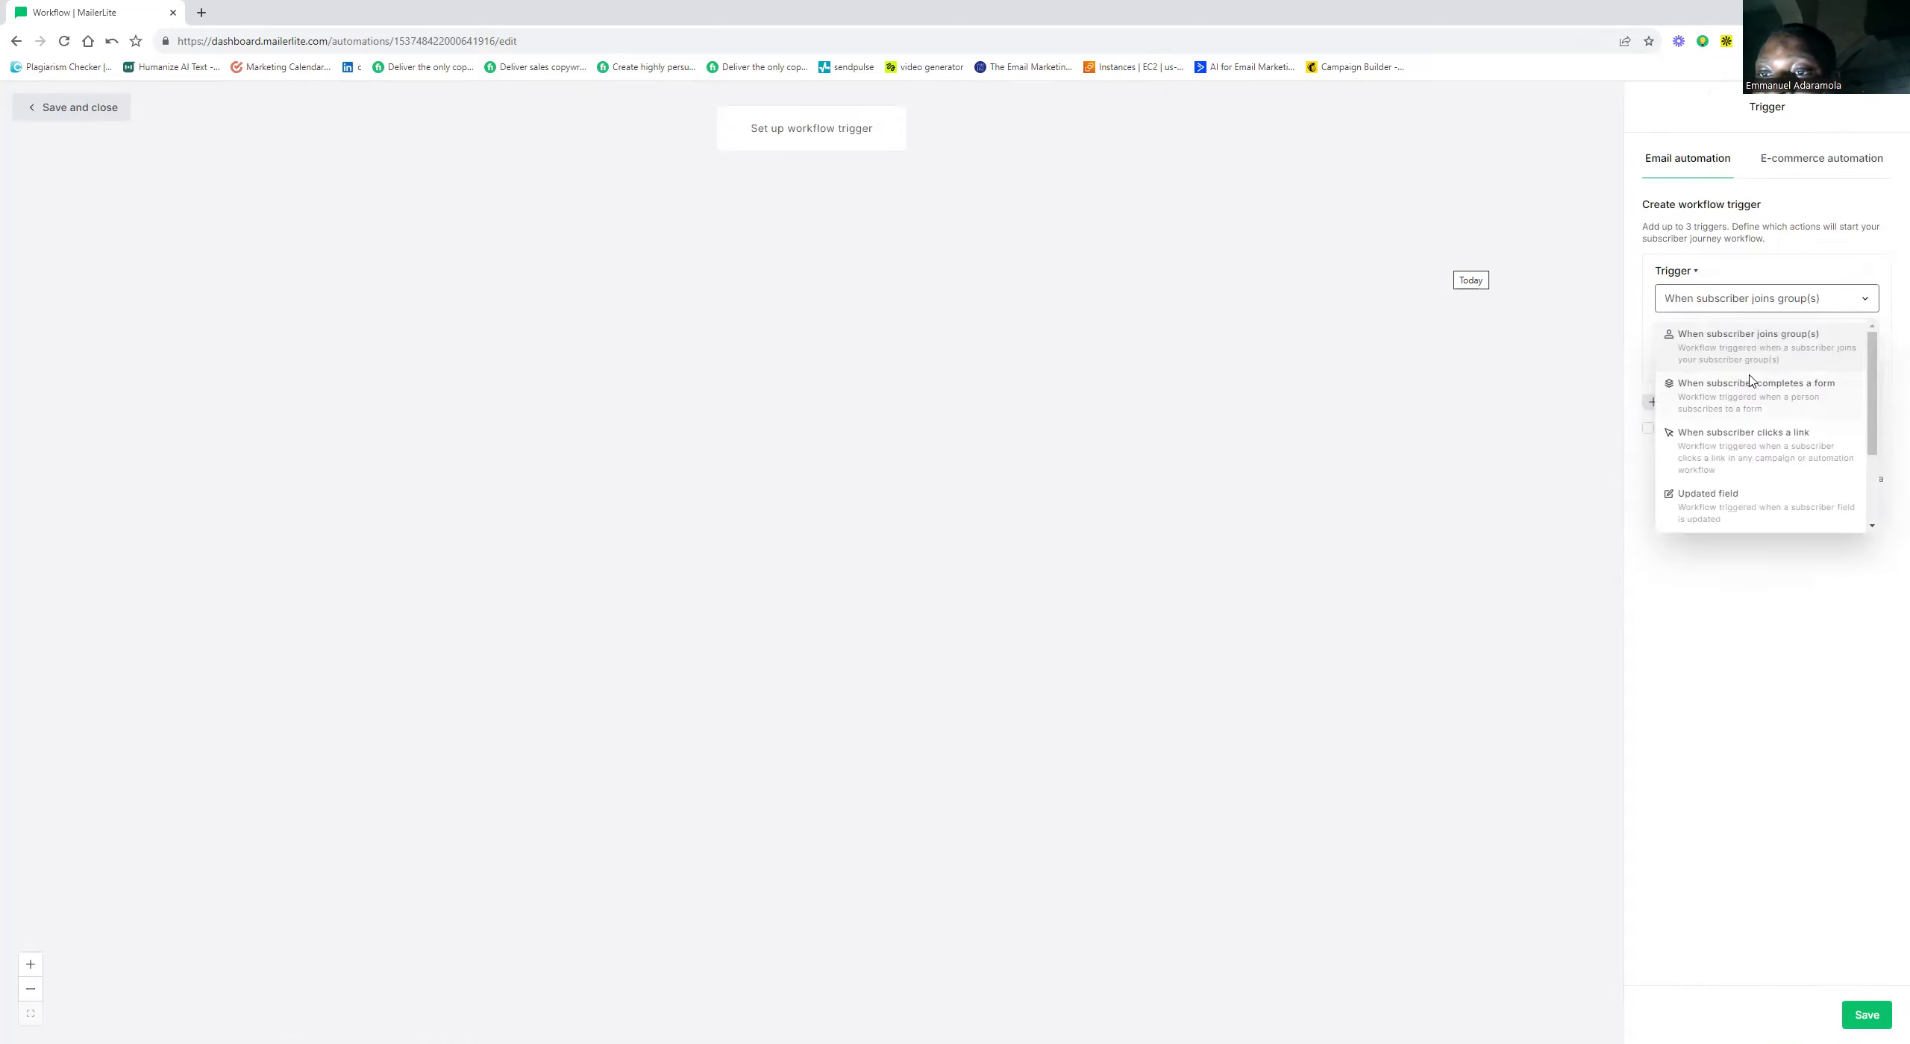
{"action": "left_click", "coordinate": [1753, 382]}
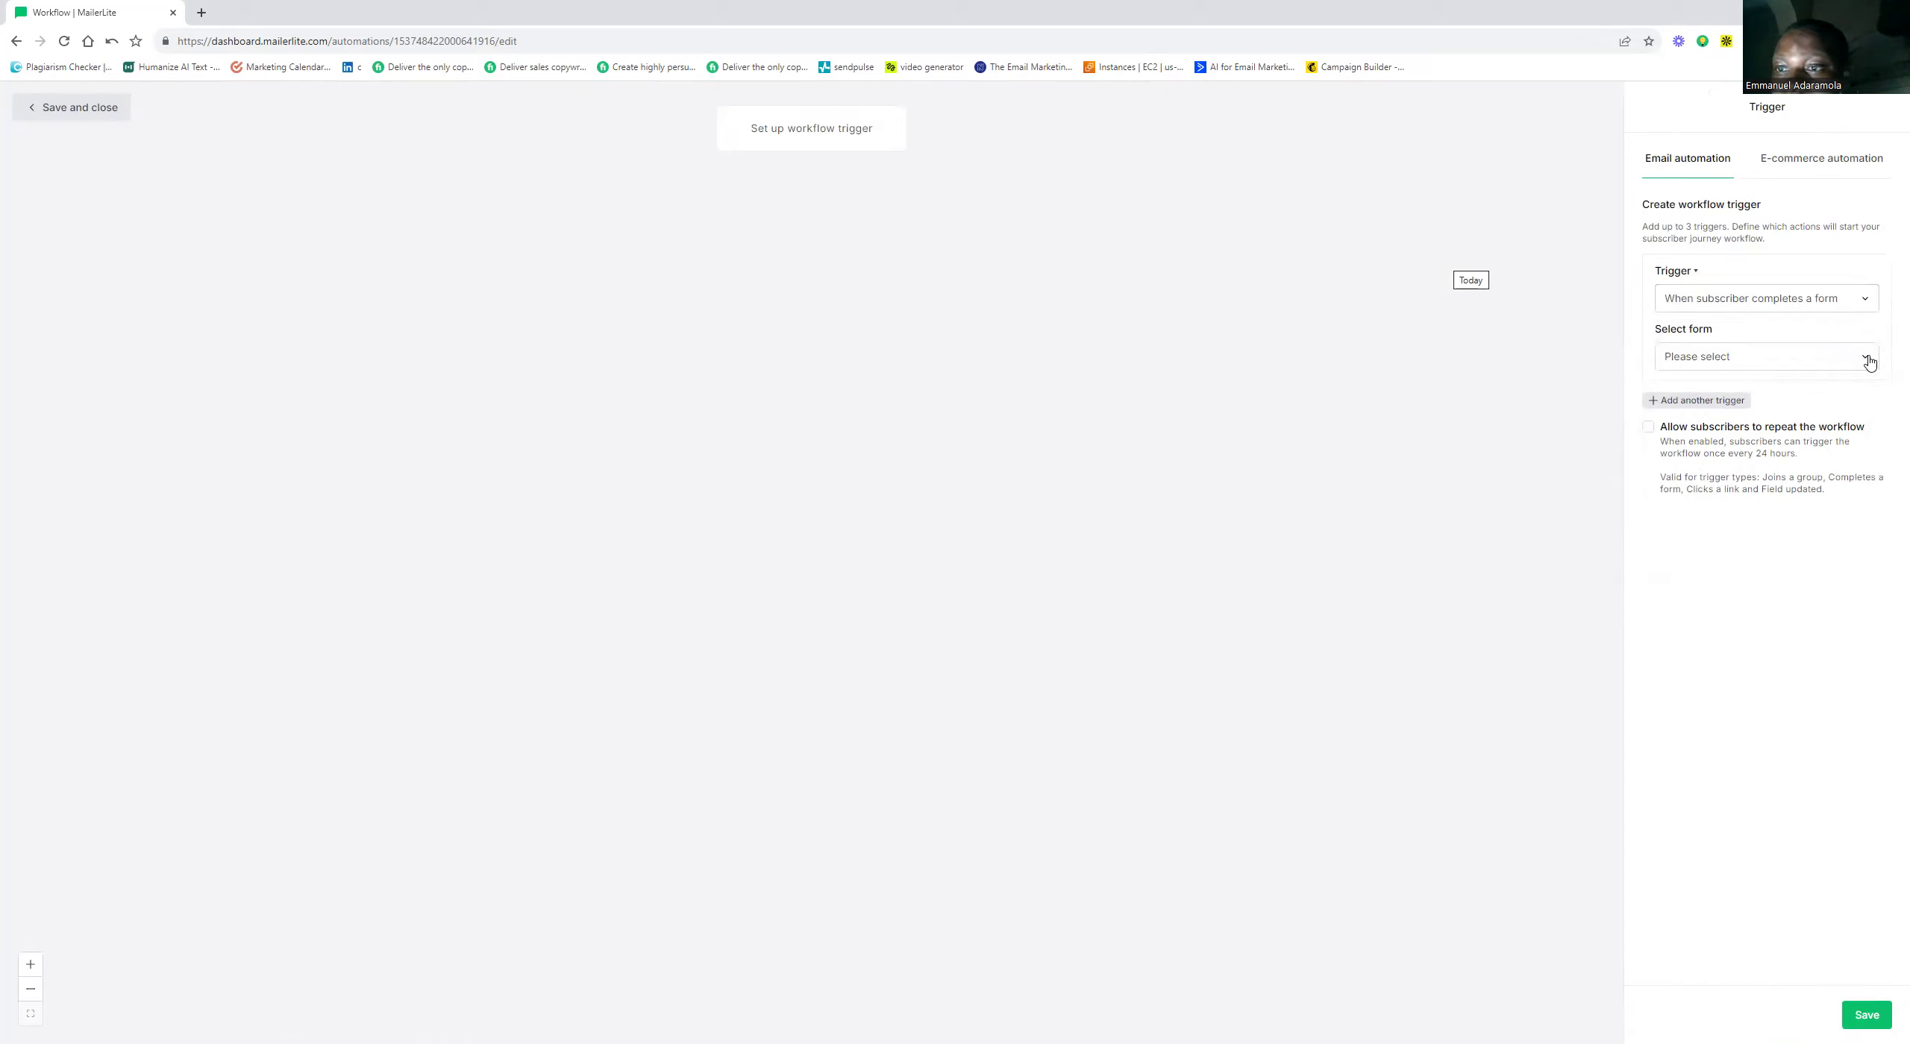
{"action": "left_click", "coordinate": [1863, 359]}
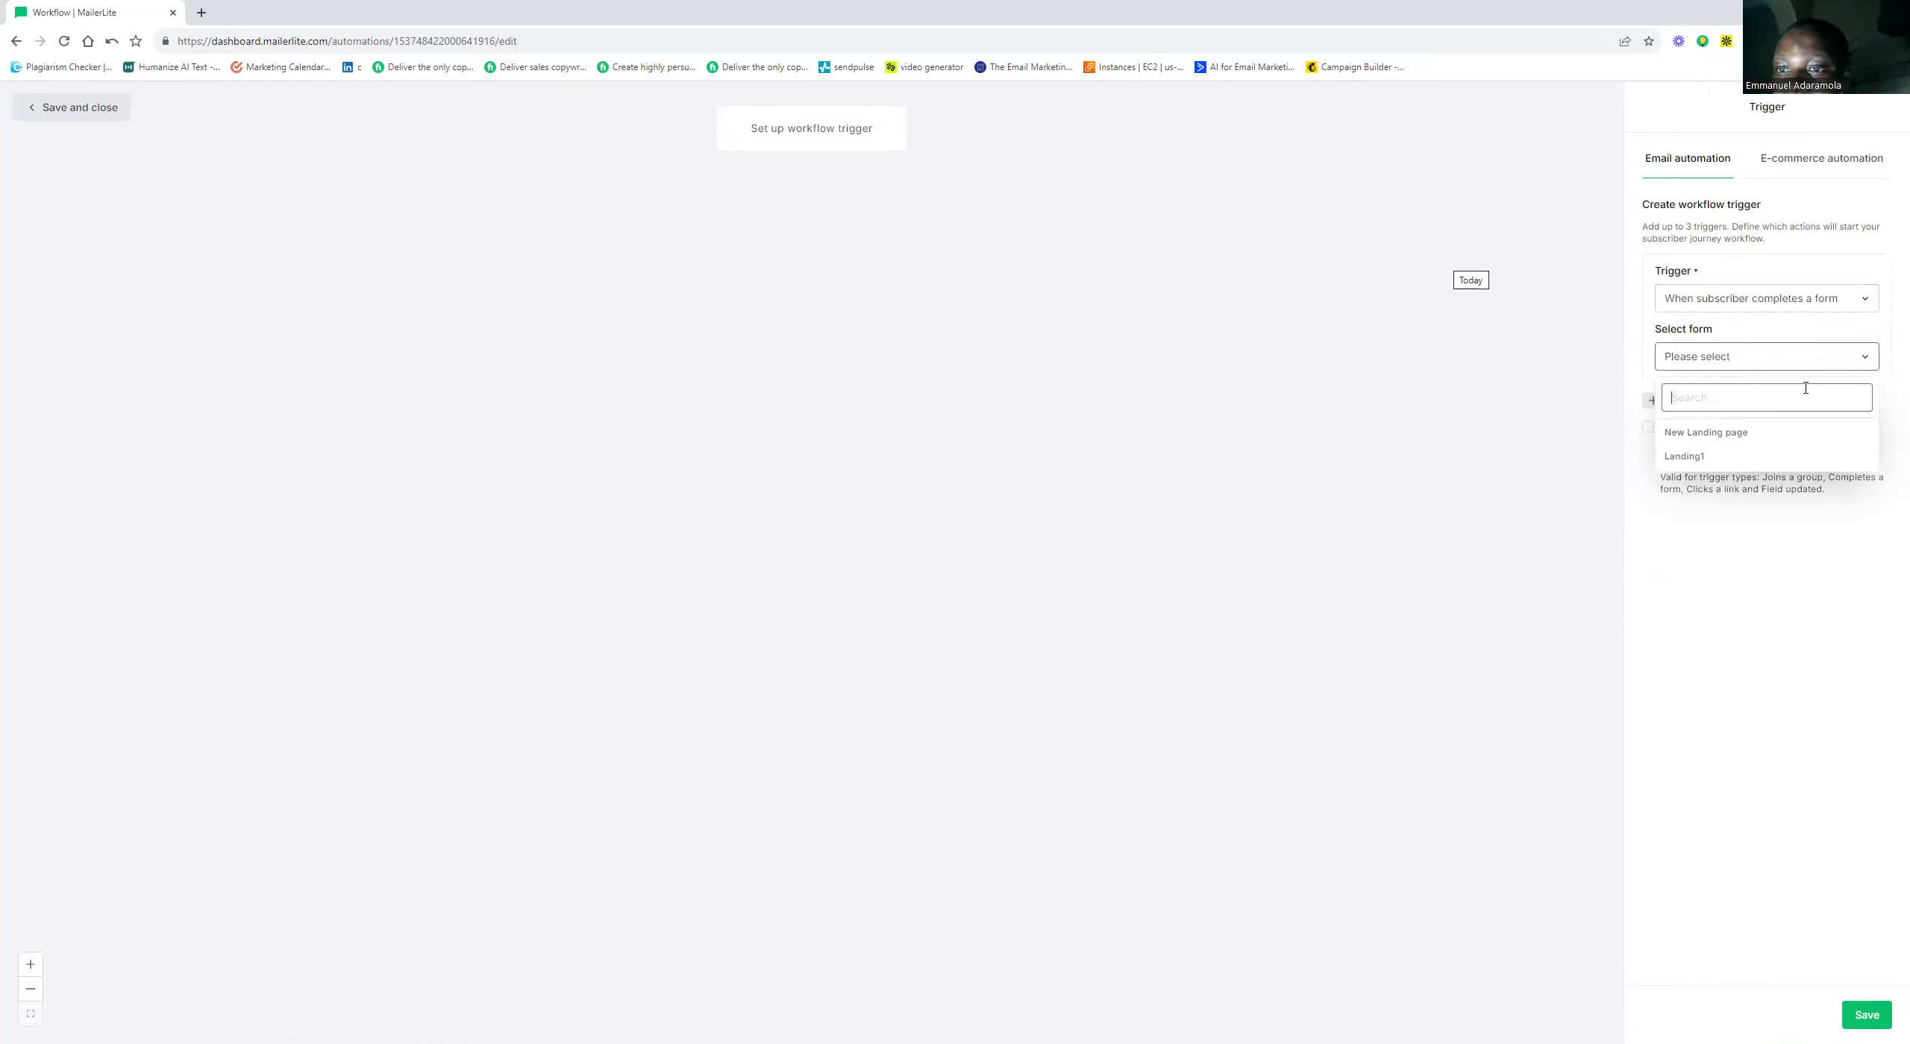
{"action": "left_click", "coordinate": [1752, 440]}
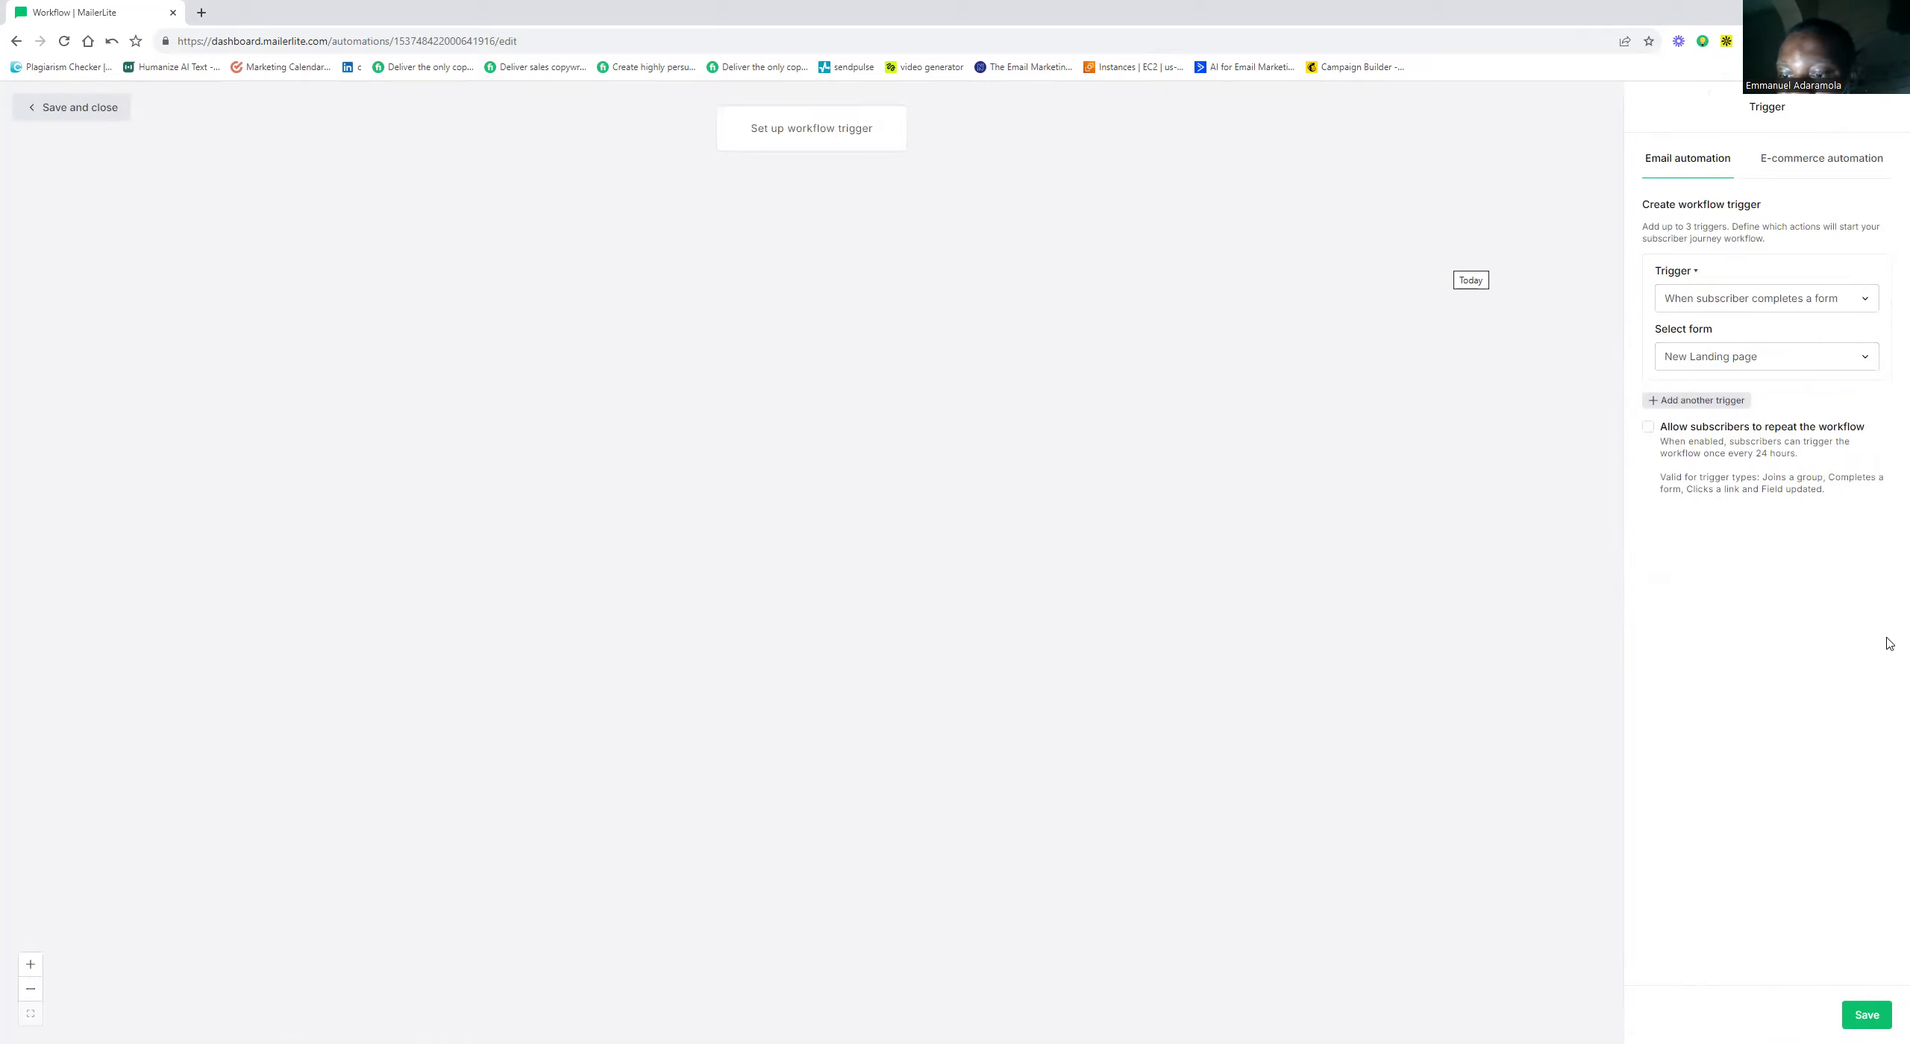
{"action": "left_click", "coordinate": [1866, 1015]}
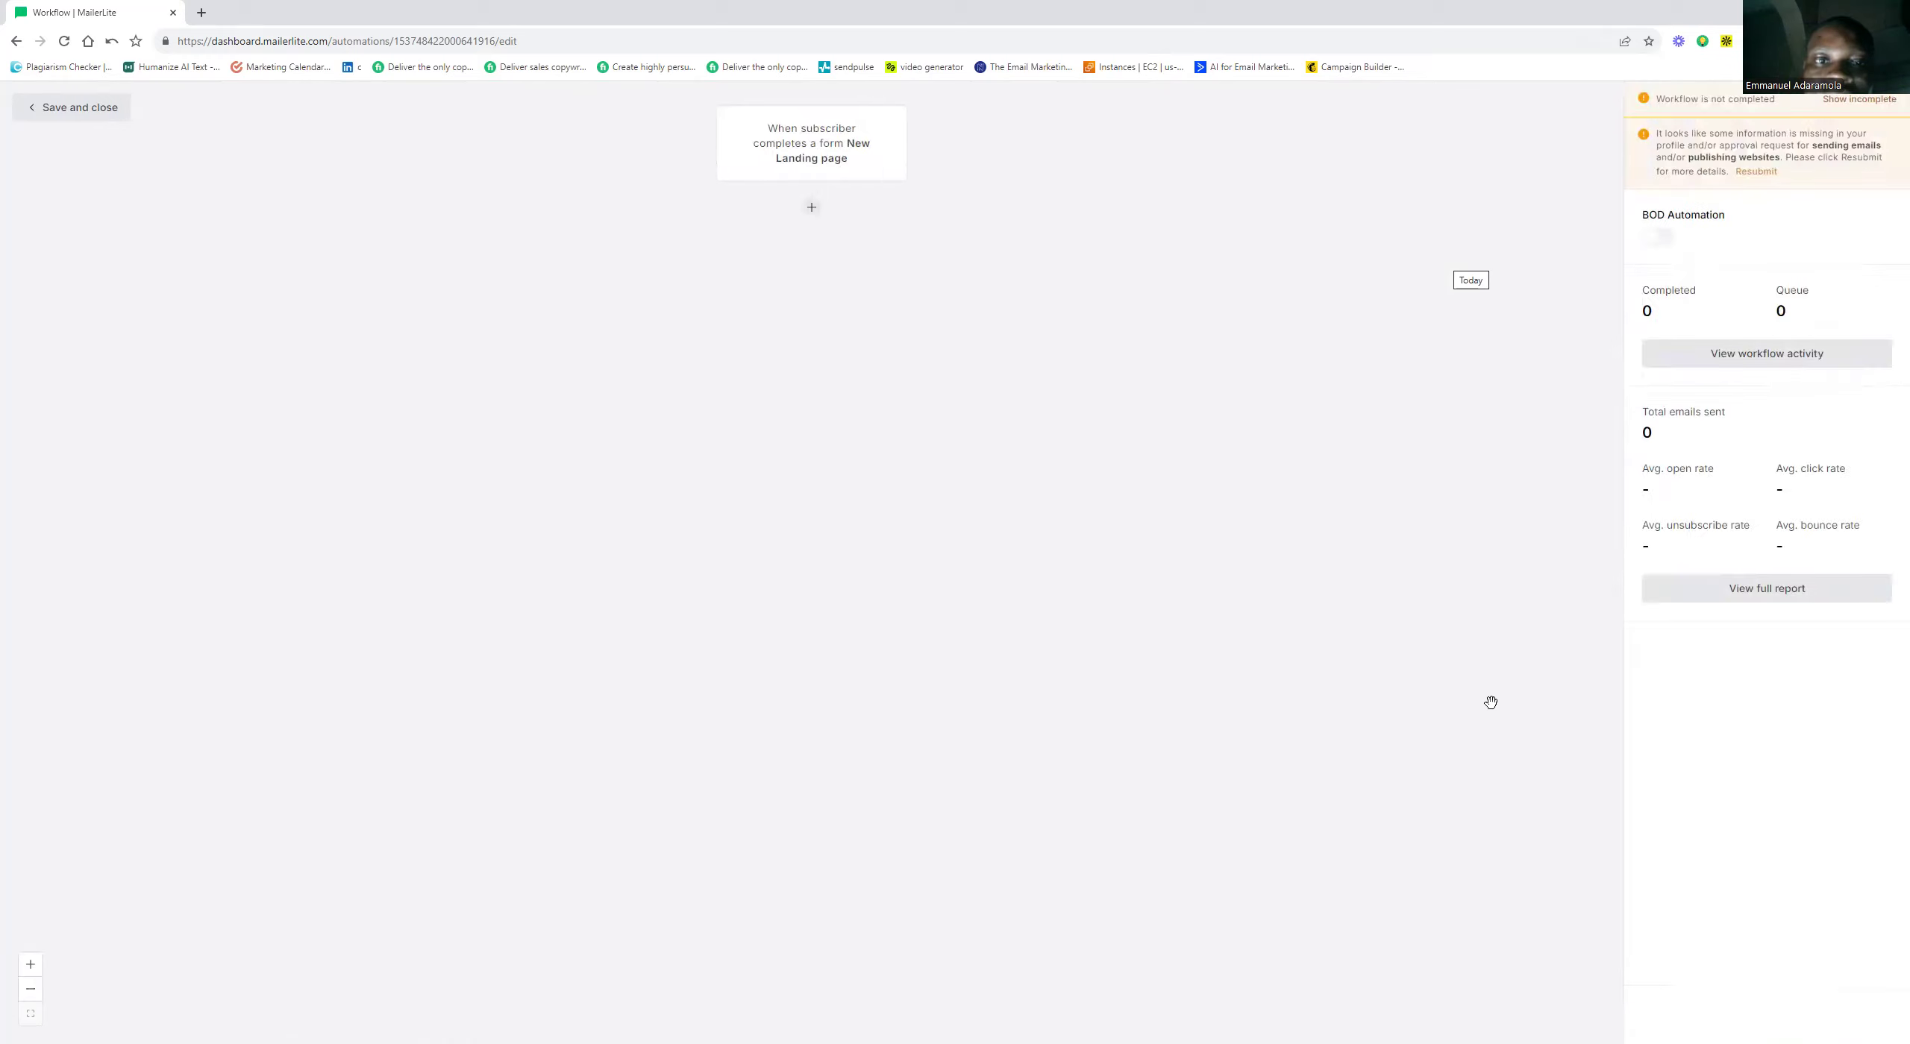
Add an email step below the trigger and dismiss the sending domain notice
{"action": "left_click", "coordinate": [811, 213]}
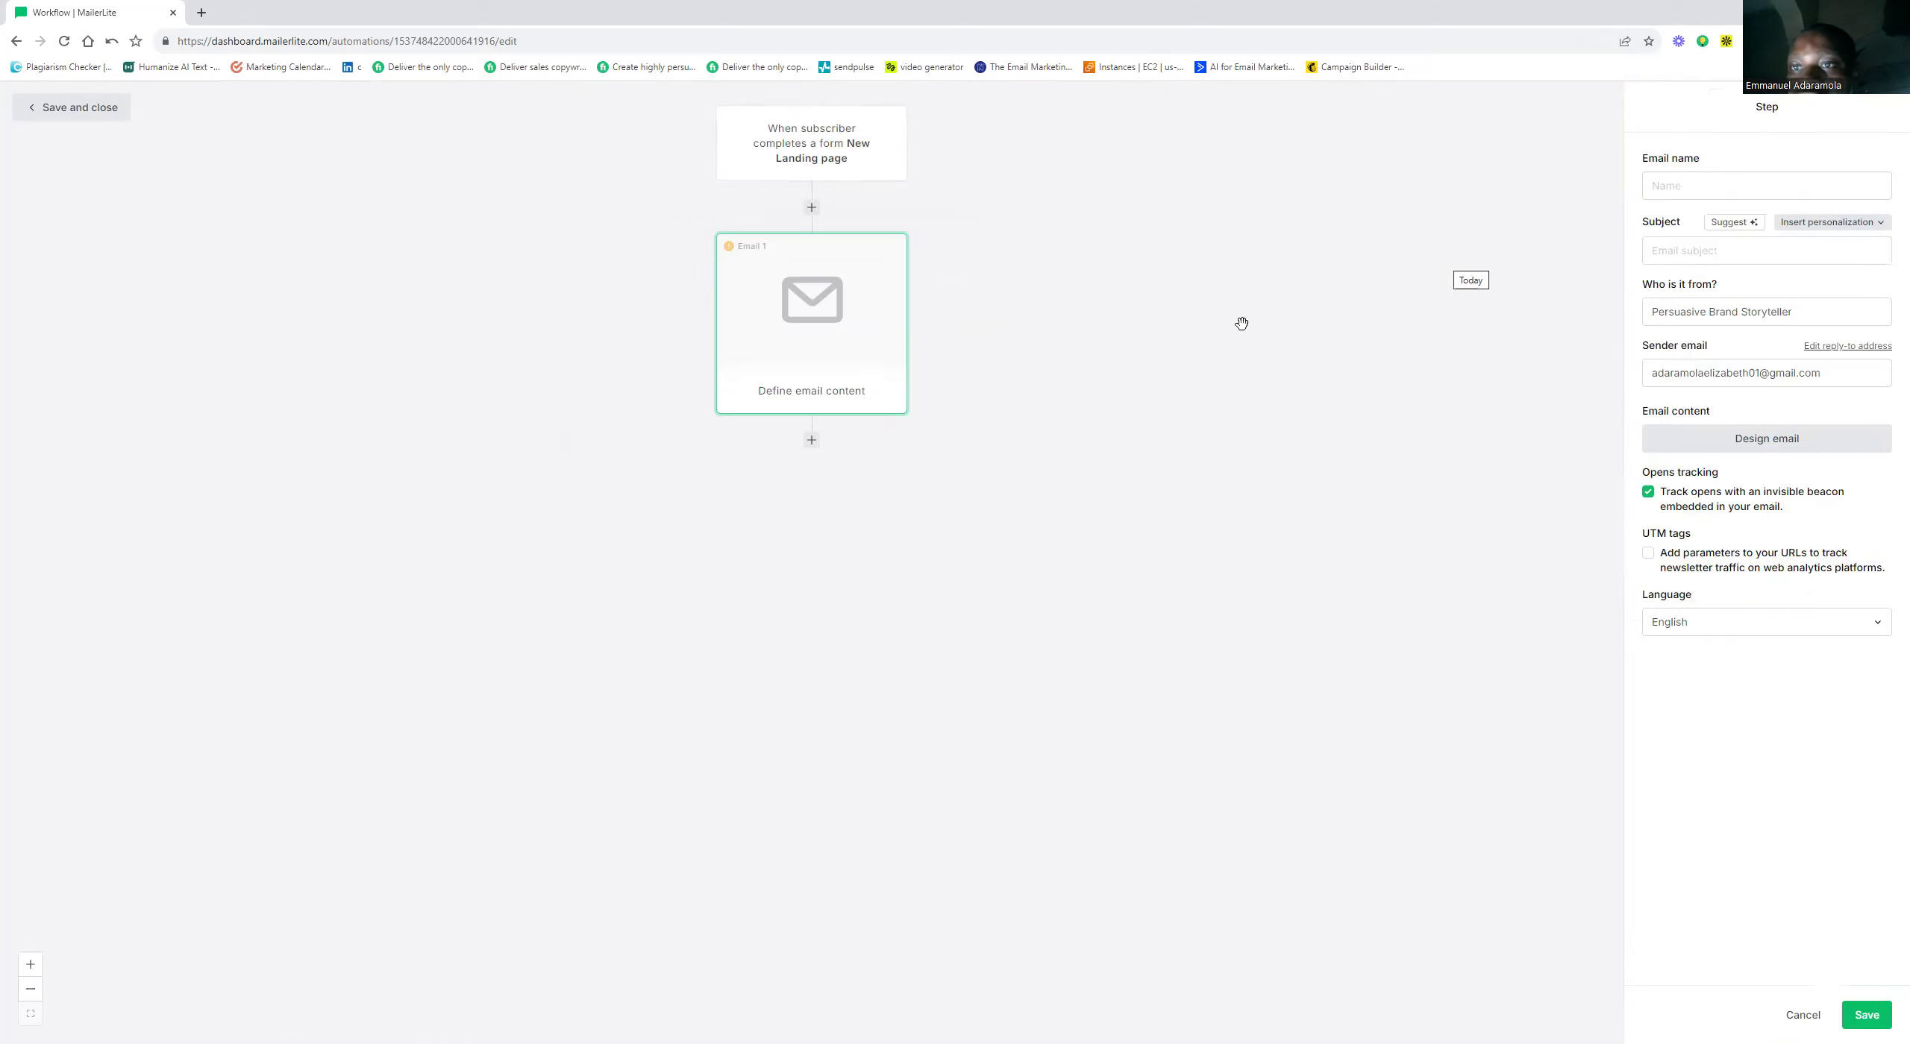
{"action": "left_click", "coordinate": [1764, 185]}
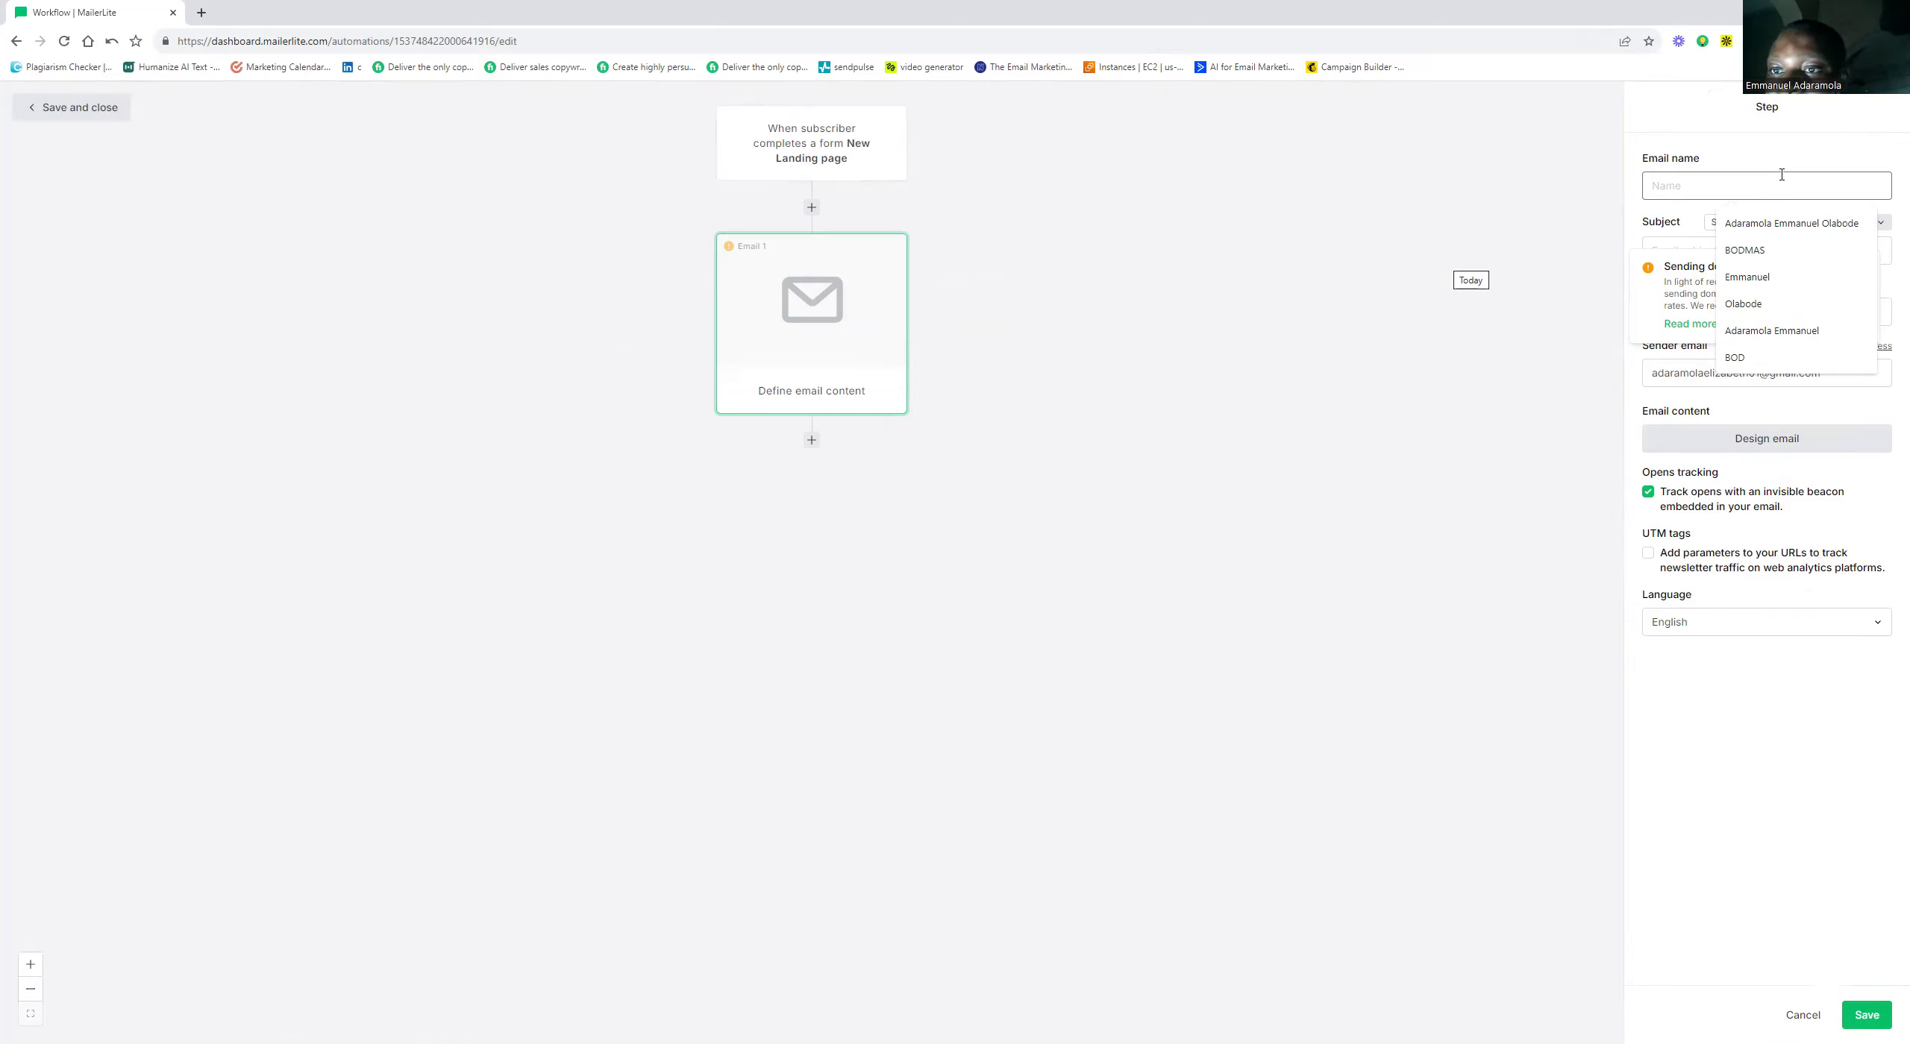
{"action": "left_click", "coordinate": [1780, 689]}
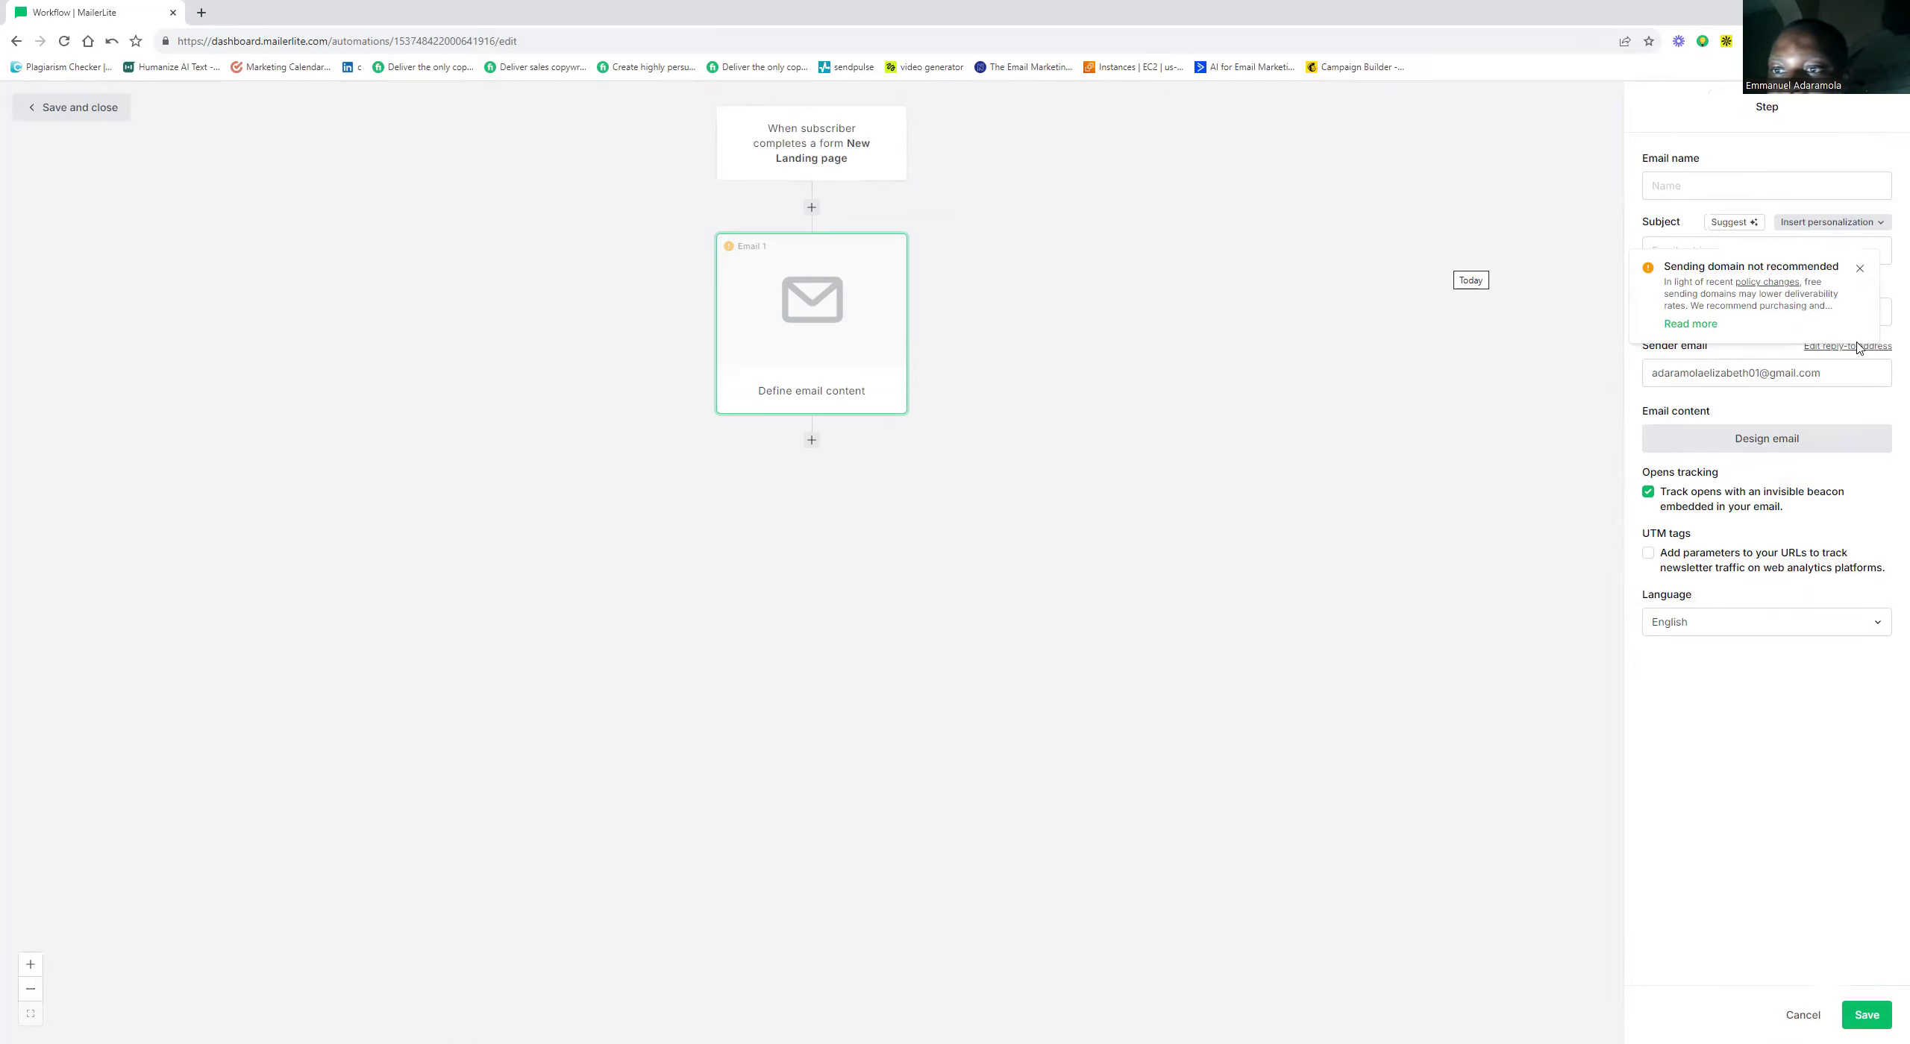
{"action": "left_click", "coordinate": [1859, 267]}
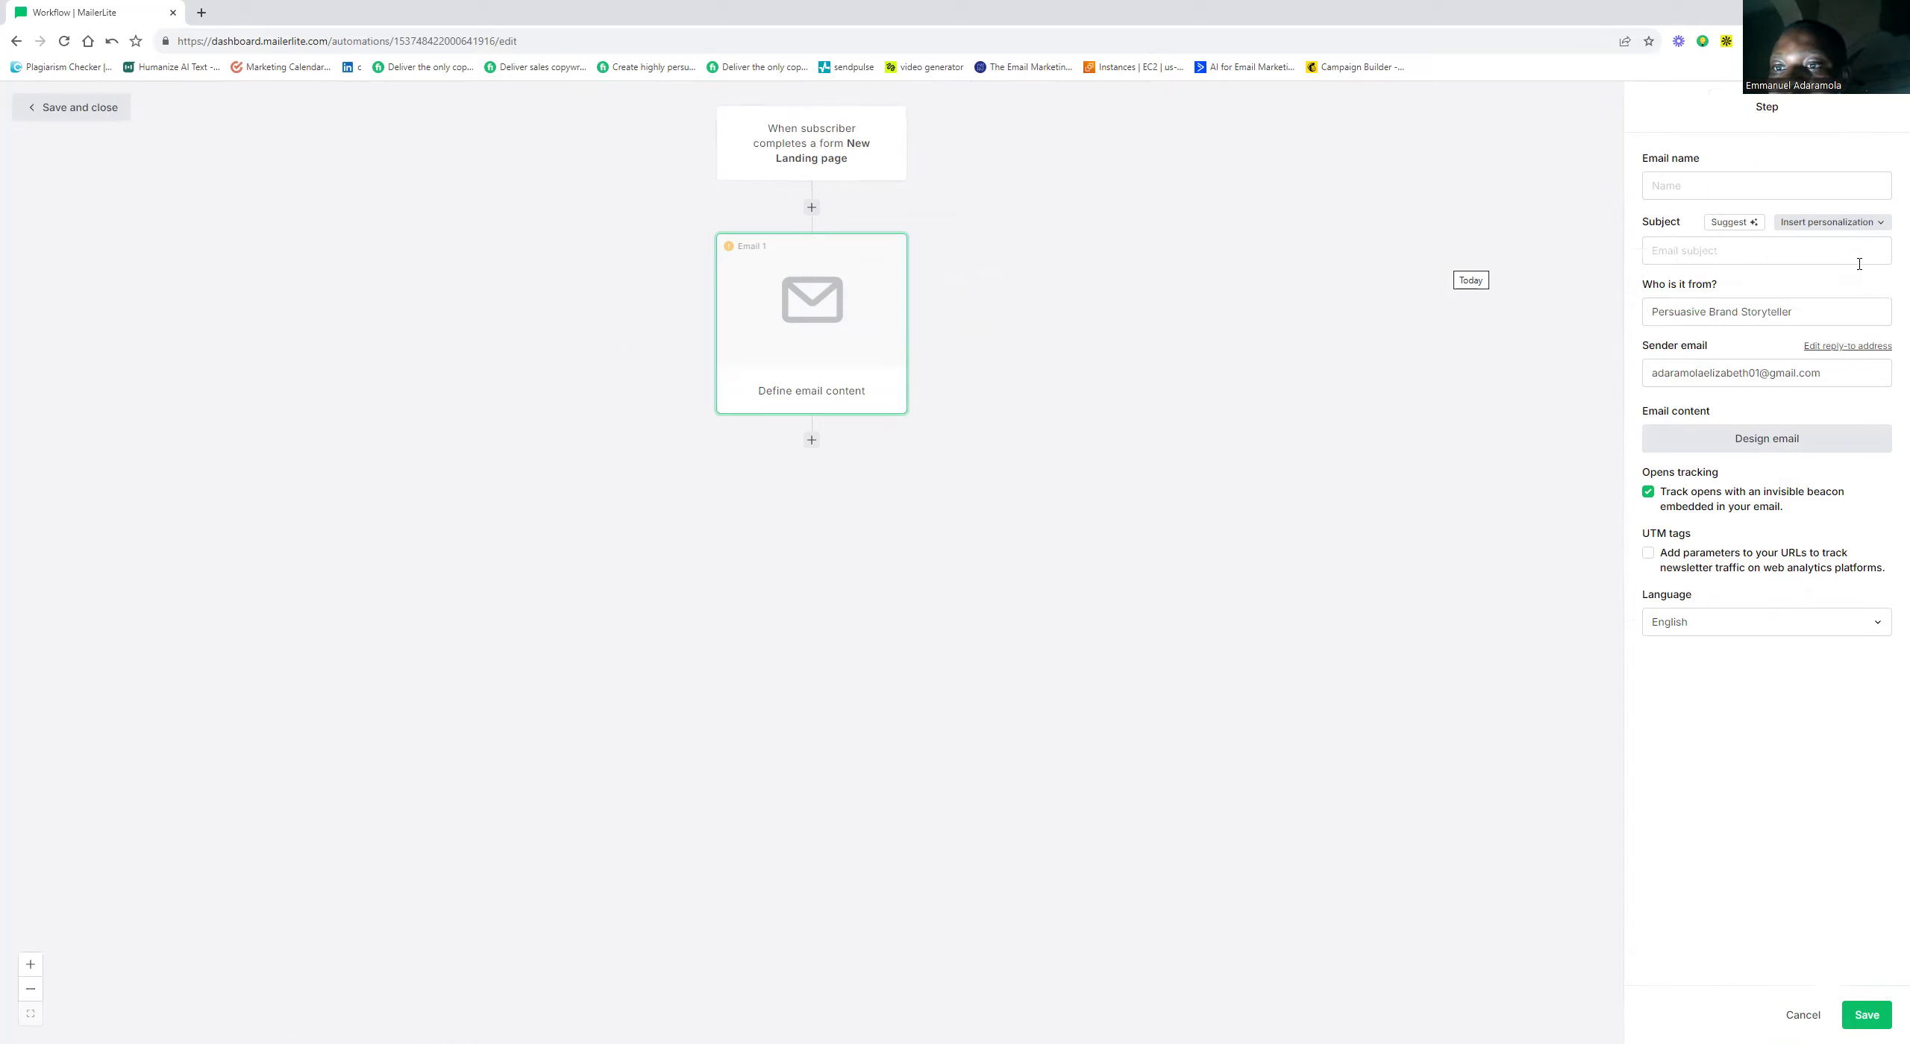
Name the email "Persuasive Brand Storyteller" and look at the subject's personalization options, leaving the subject empty
{"action": "left_click", "coordinate": [1726, 189]}
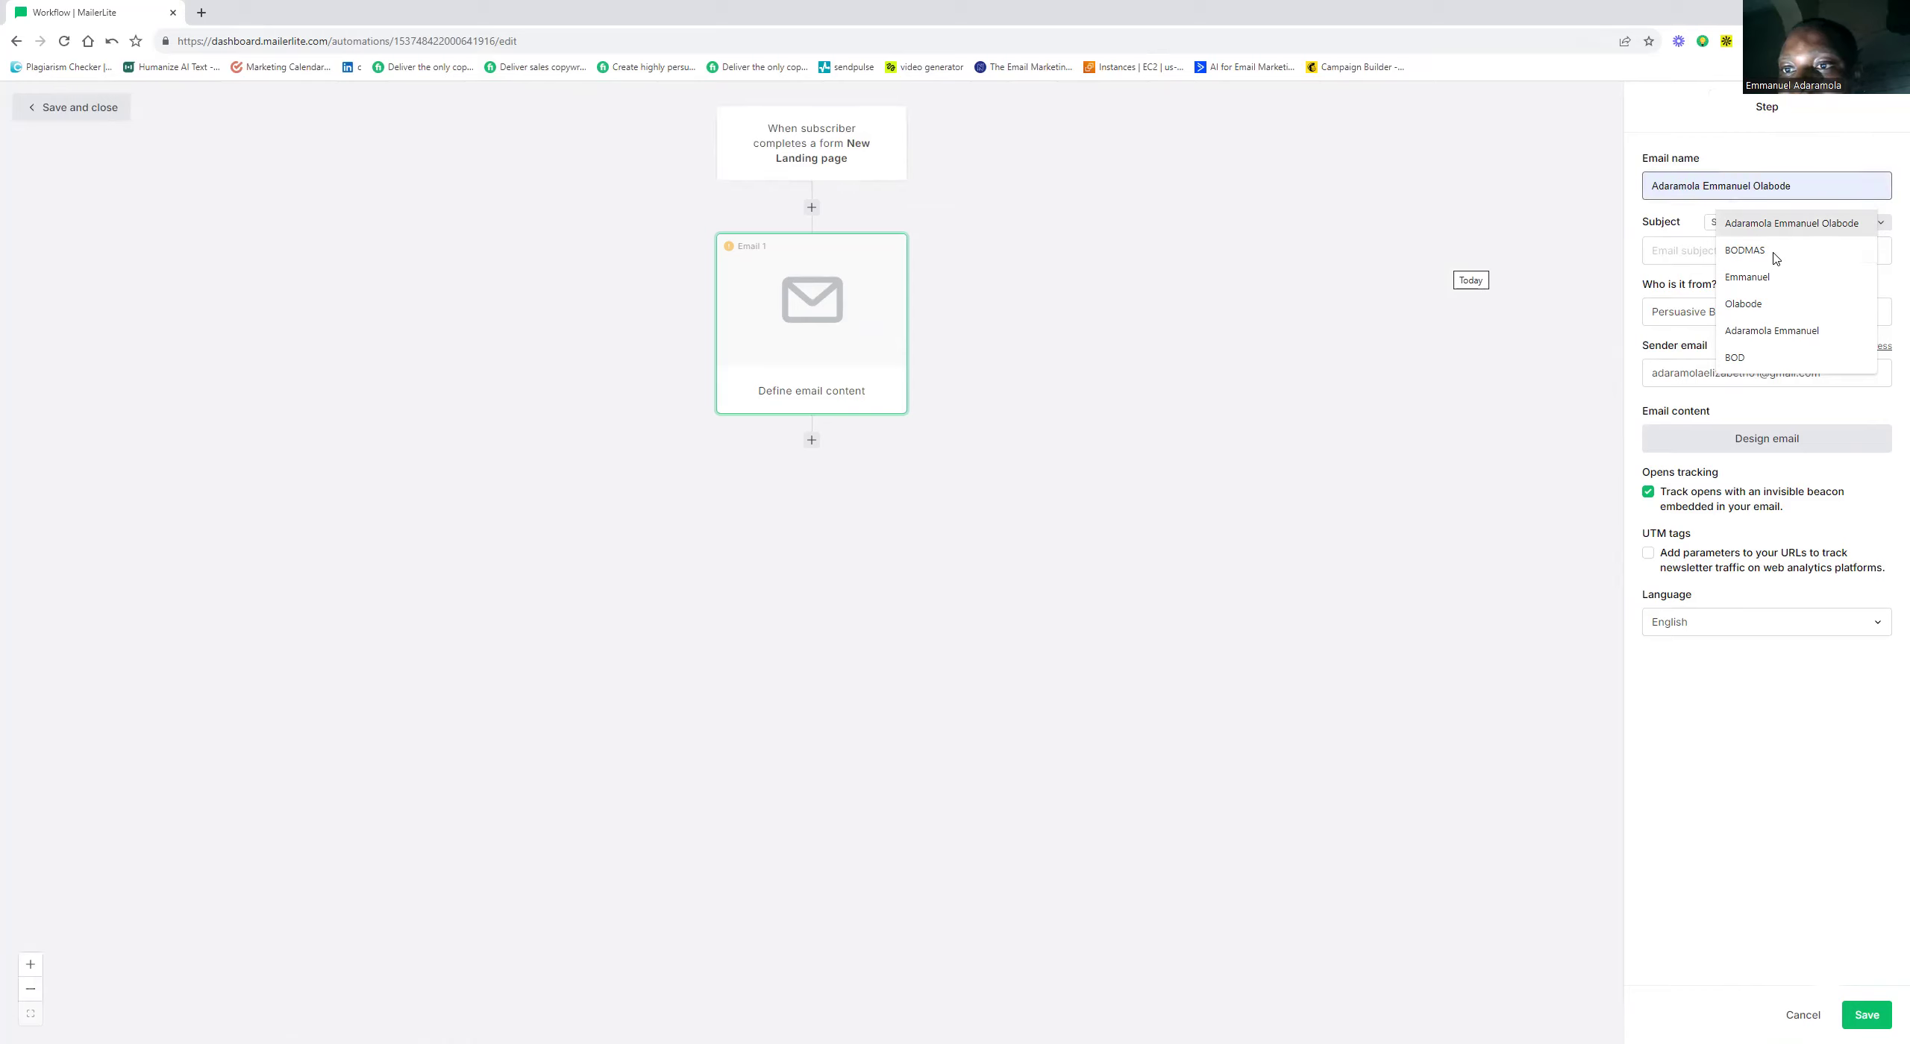
{"action": "left_click", "coordinate": [1692, 192]}
{"action": "double_click", "coordinate": [1690, 190]}
{"action": "type", "text": "Persuasive Brand St"}
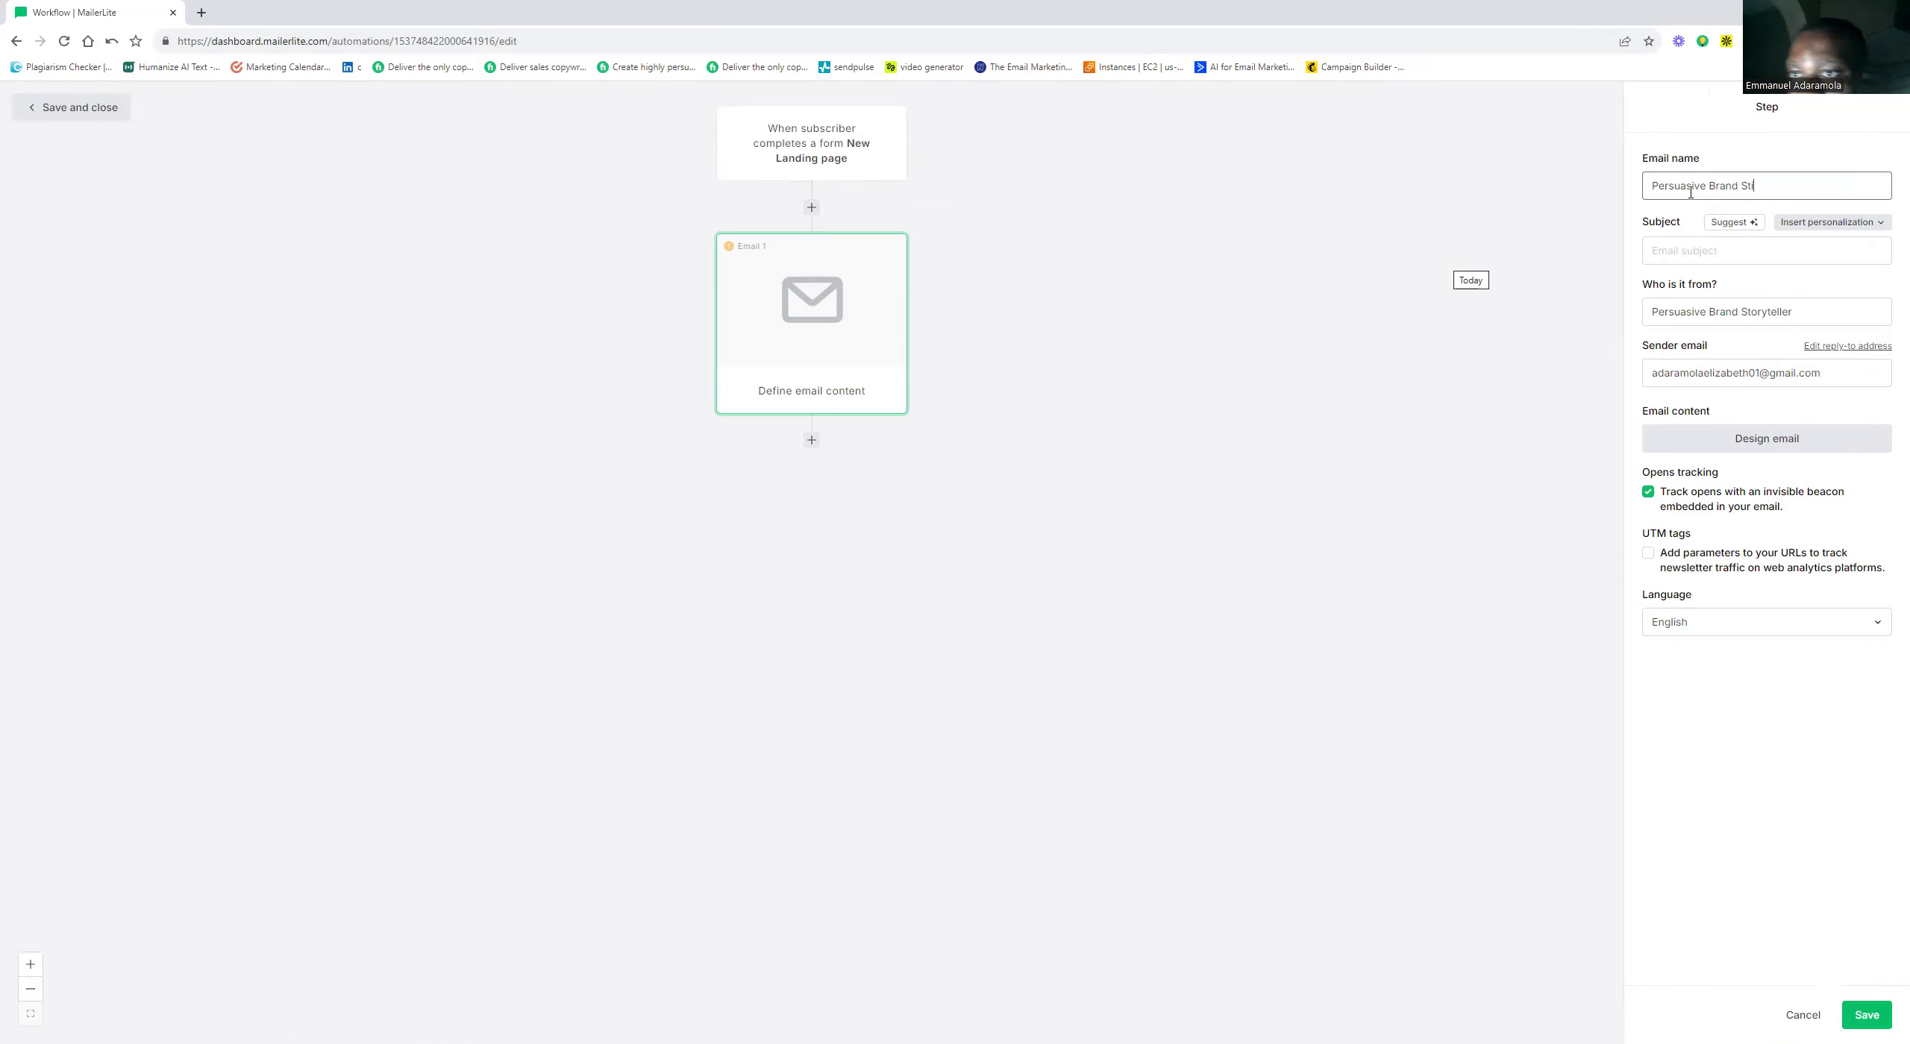
{"action": "type", "text": "oryteller"}
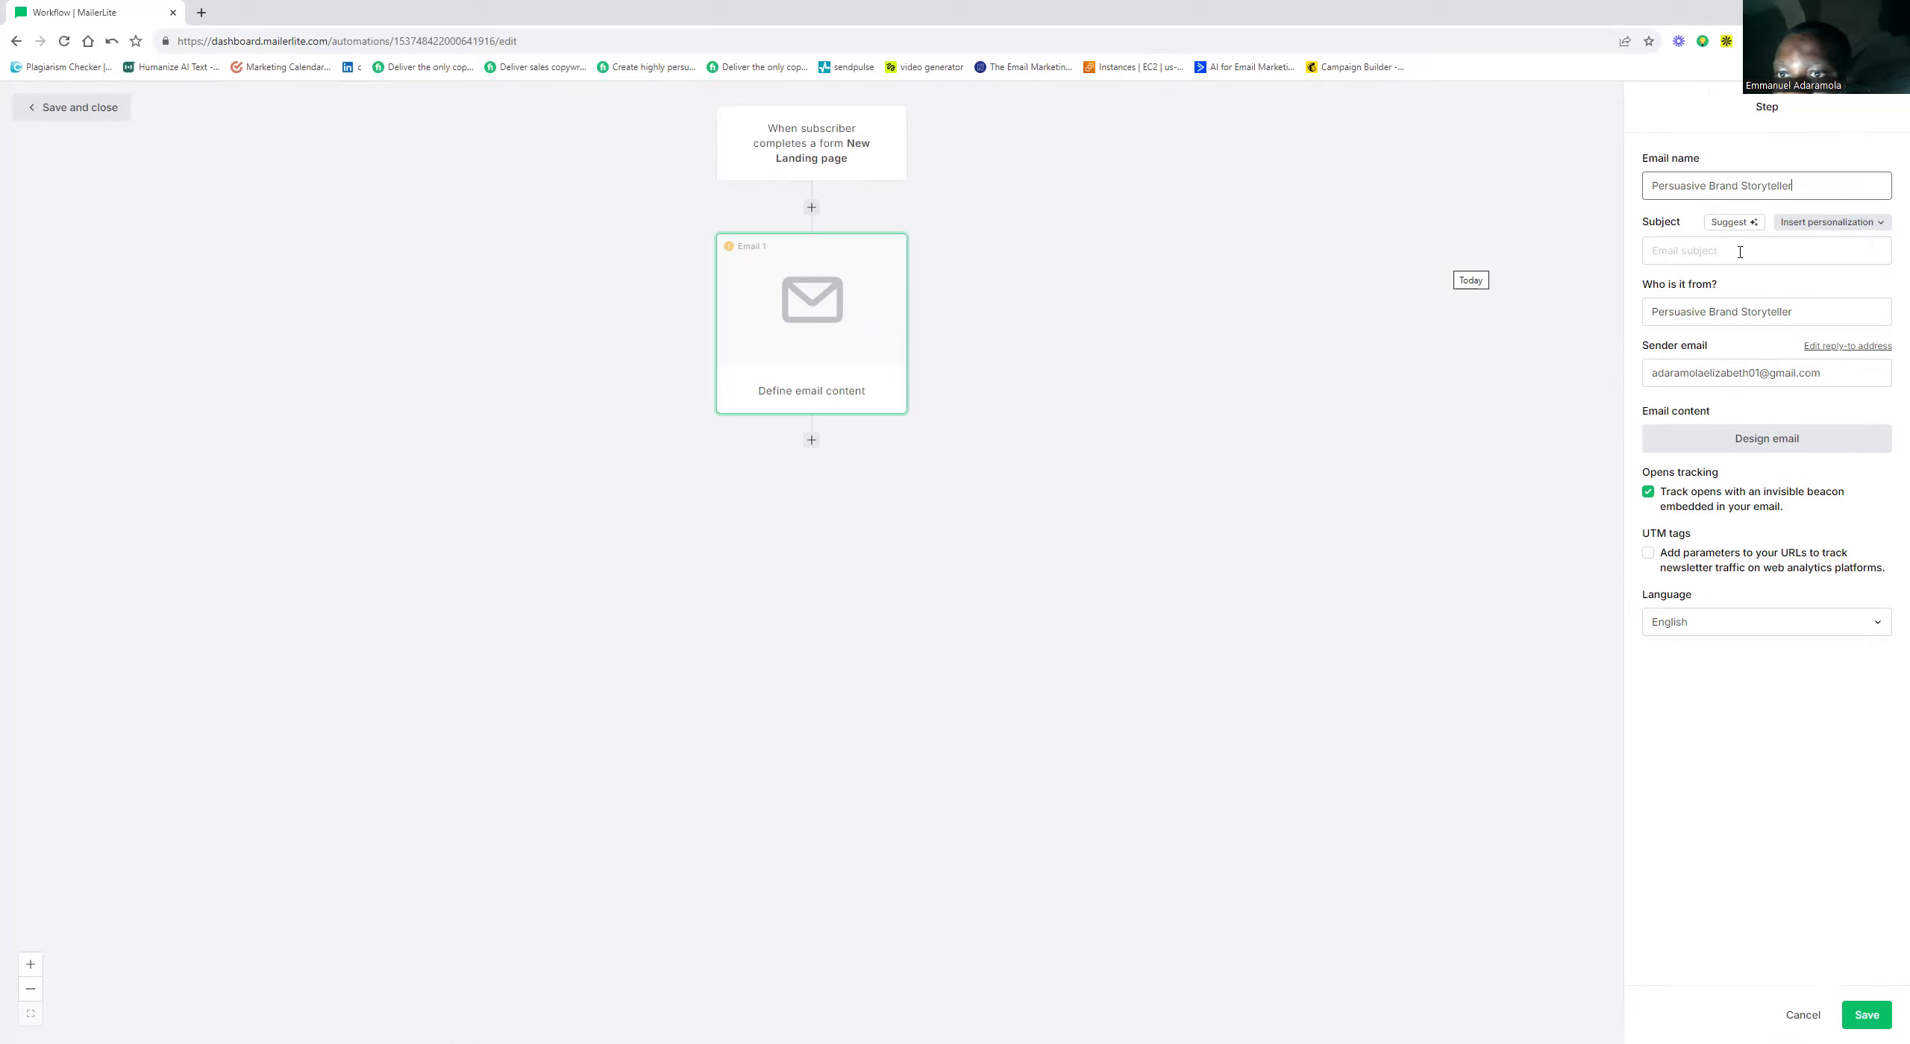
{"action": "left_click", "coordinate": [1739, 257]}
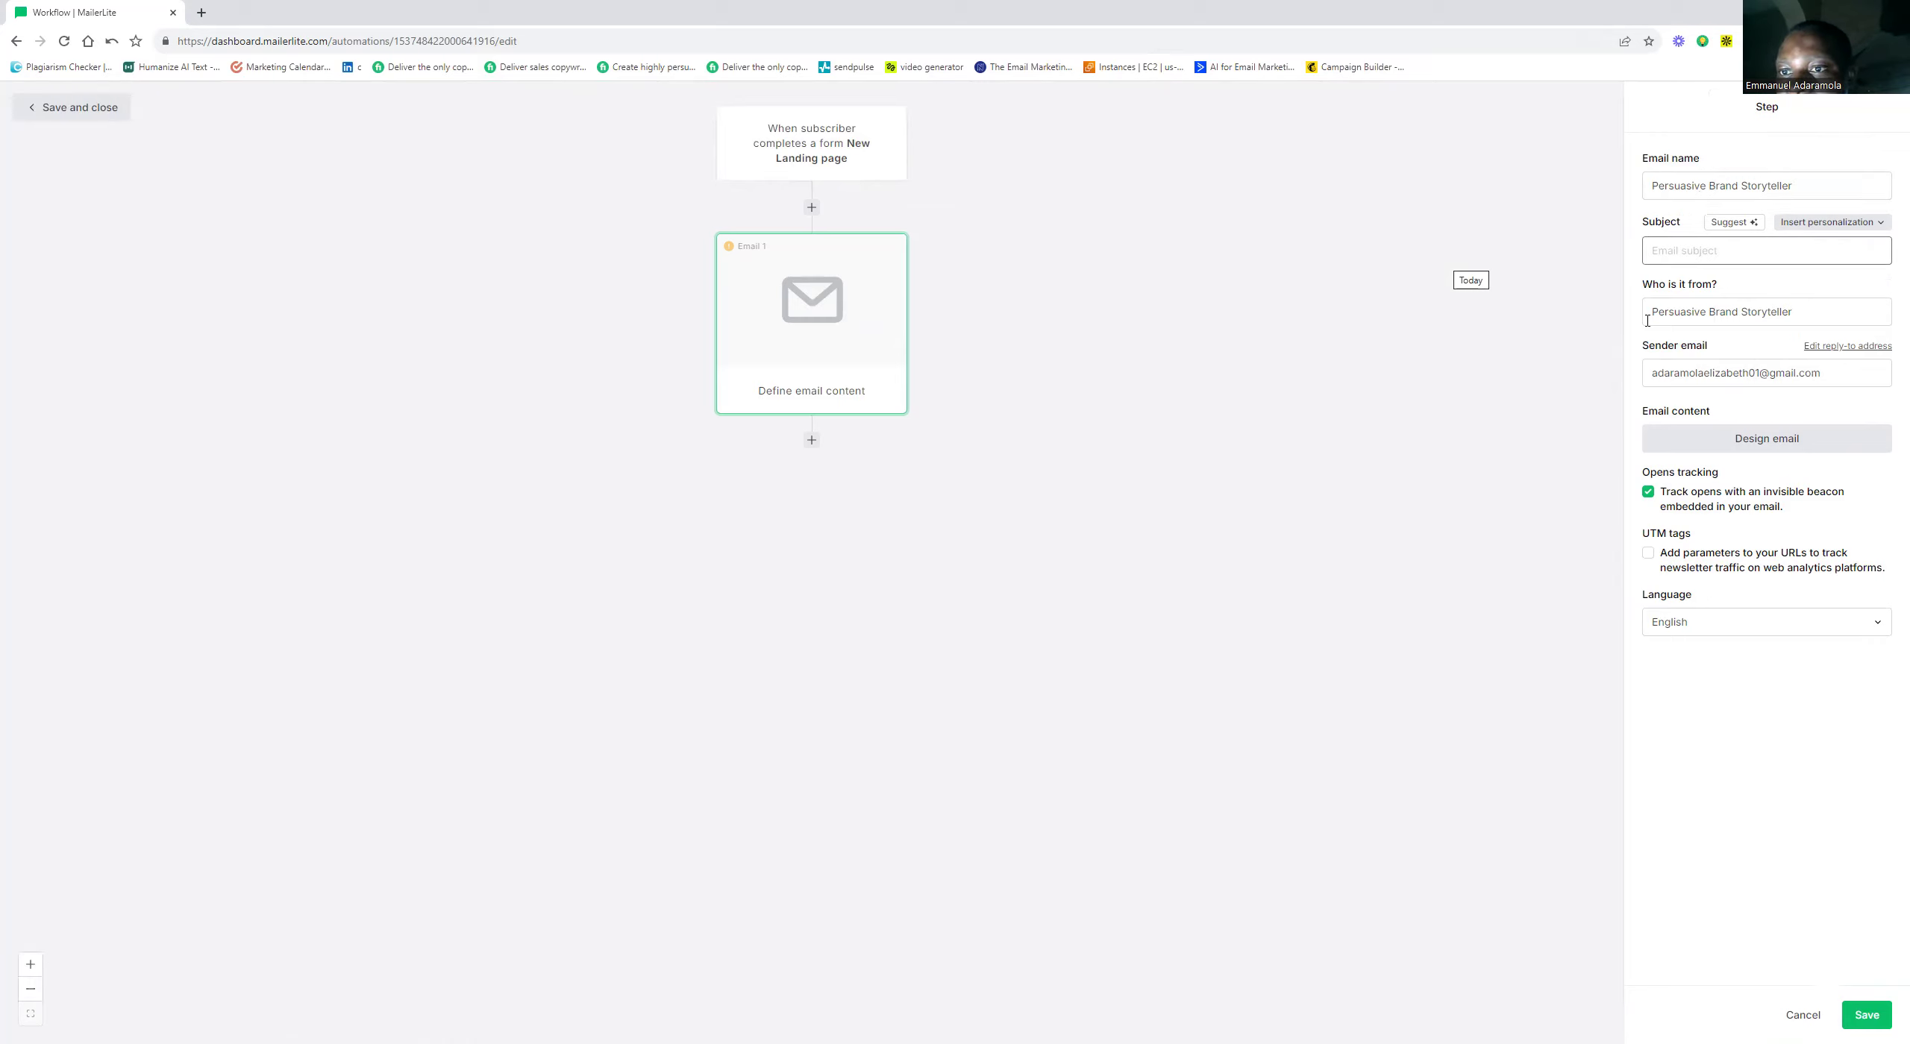
{"action": "left_click", "coordinate": [1814, 225]}
{"action": "left_click", "coordinate": [1702, 254]}
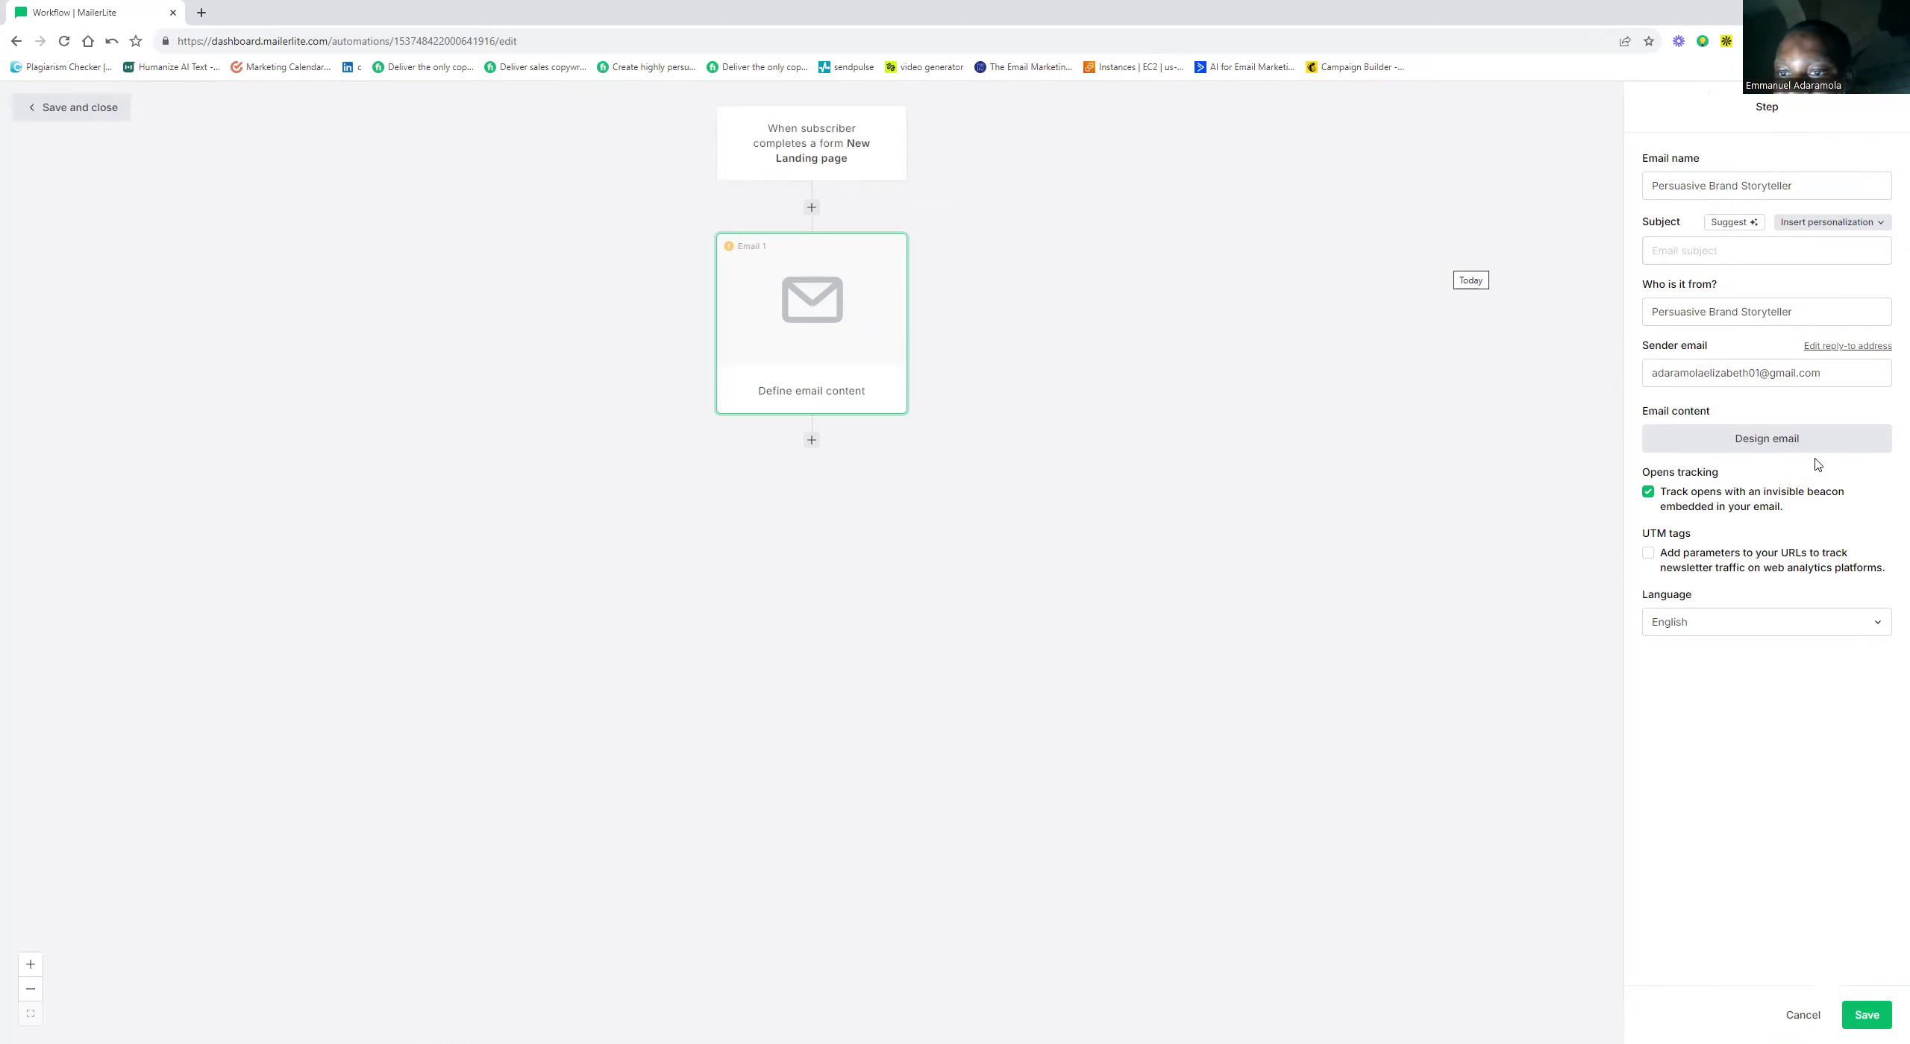
Add a delay step after the email in the workflow
{"action": "left_click", "coordinate": [811, 441]}
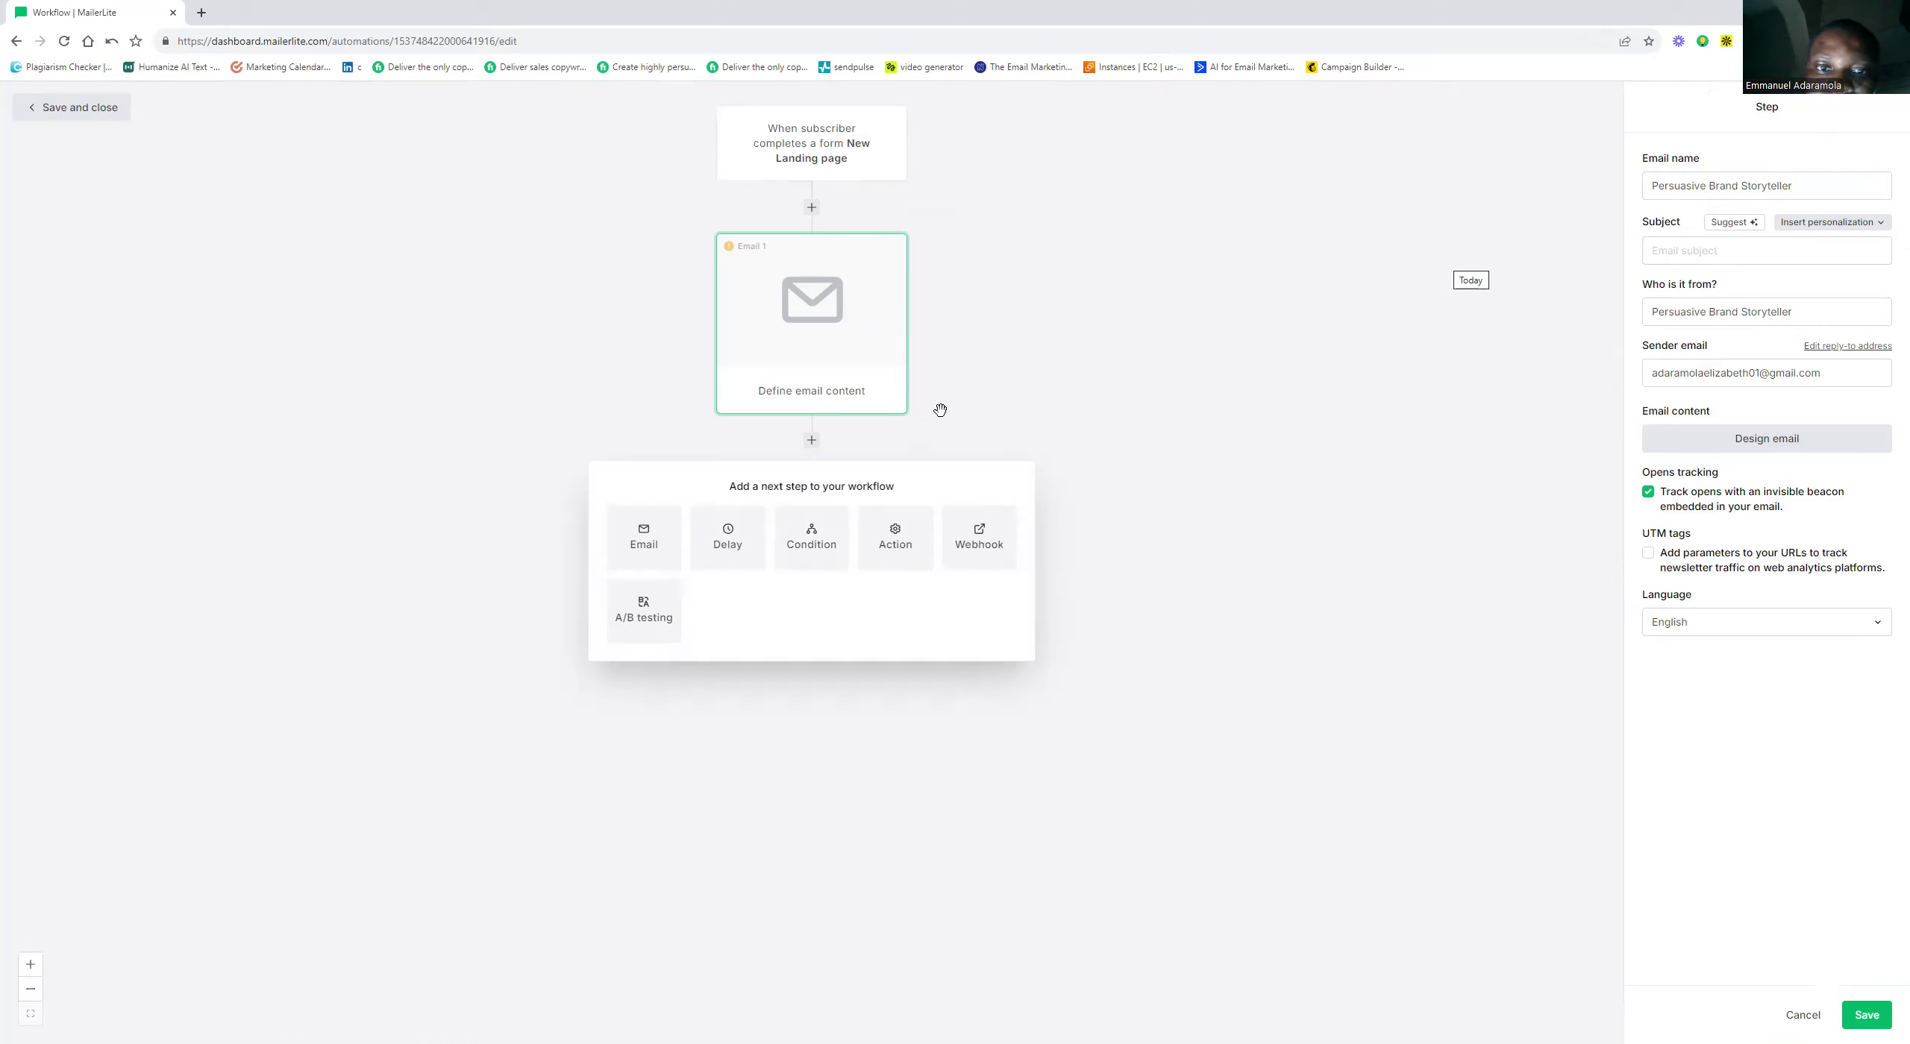
{"action": "double_click", "coordinate": [733, 545]}
{"action": "left_click", "coordinate": [731, 544]}
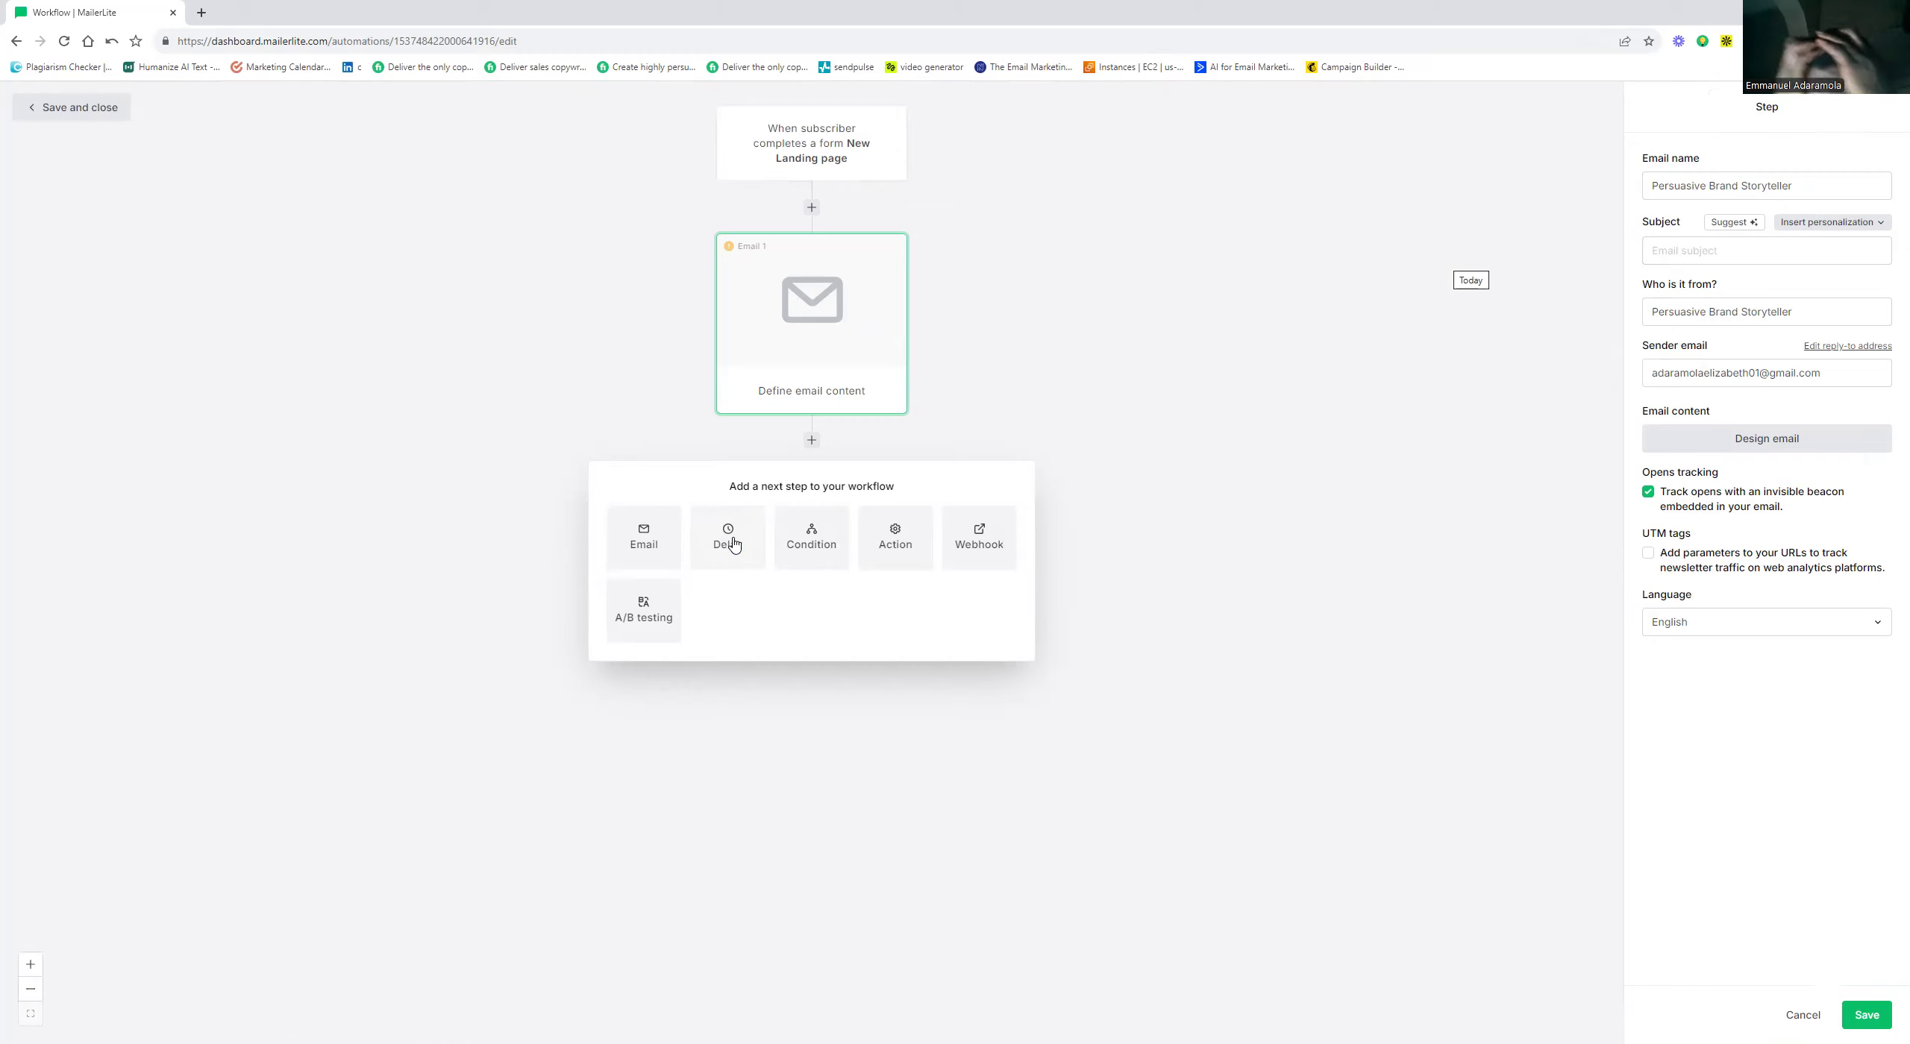
{"action": "left_click", "coordinate": [729, 534]}
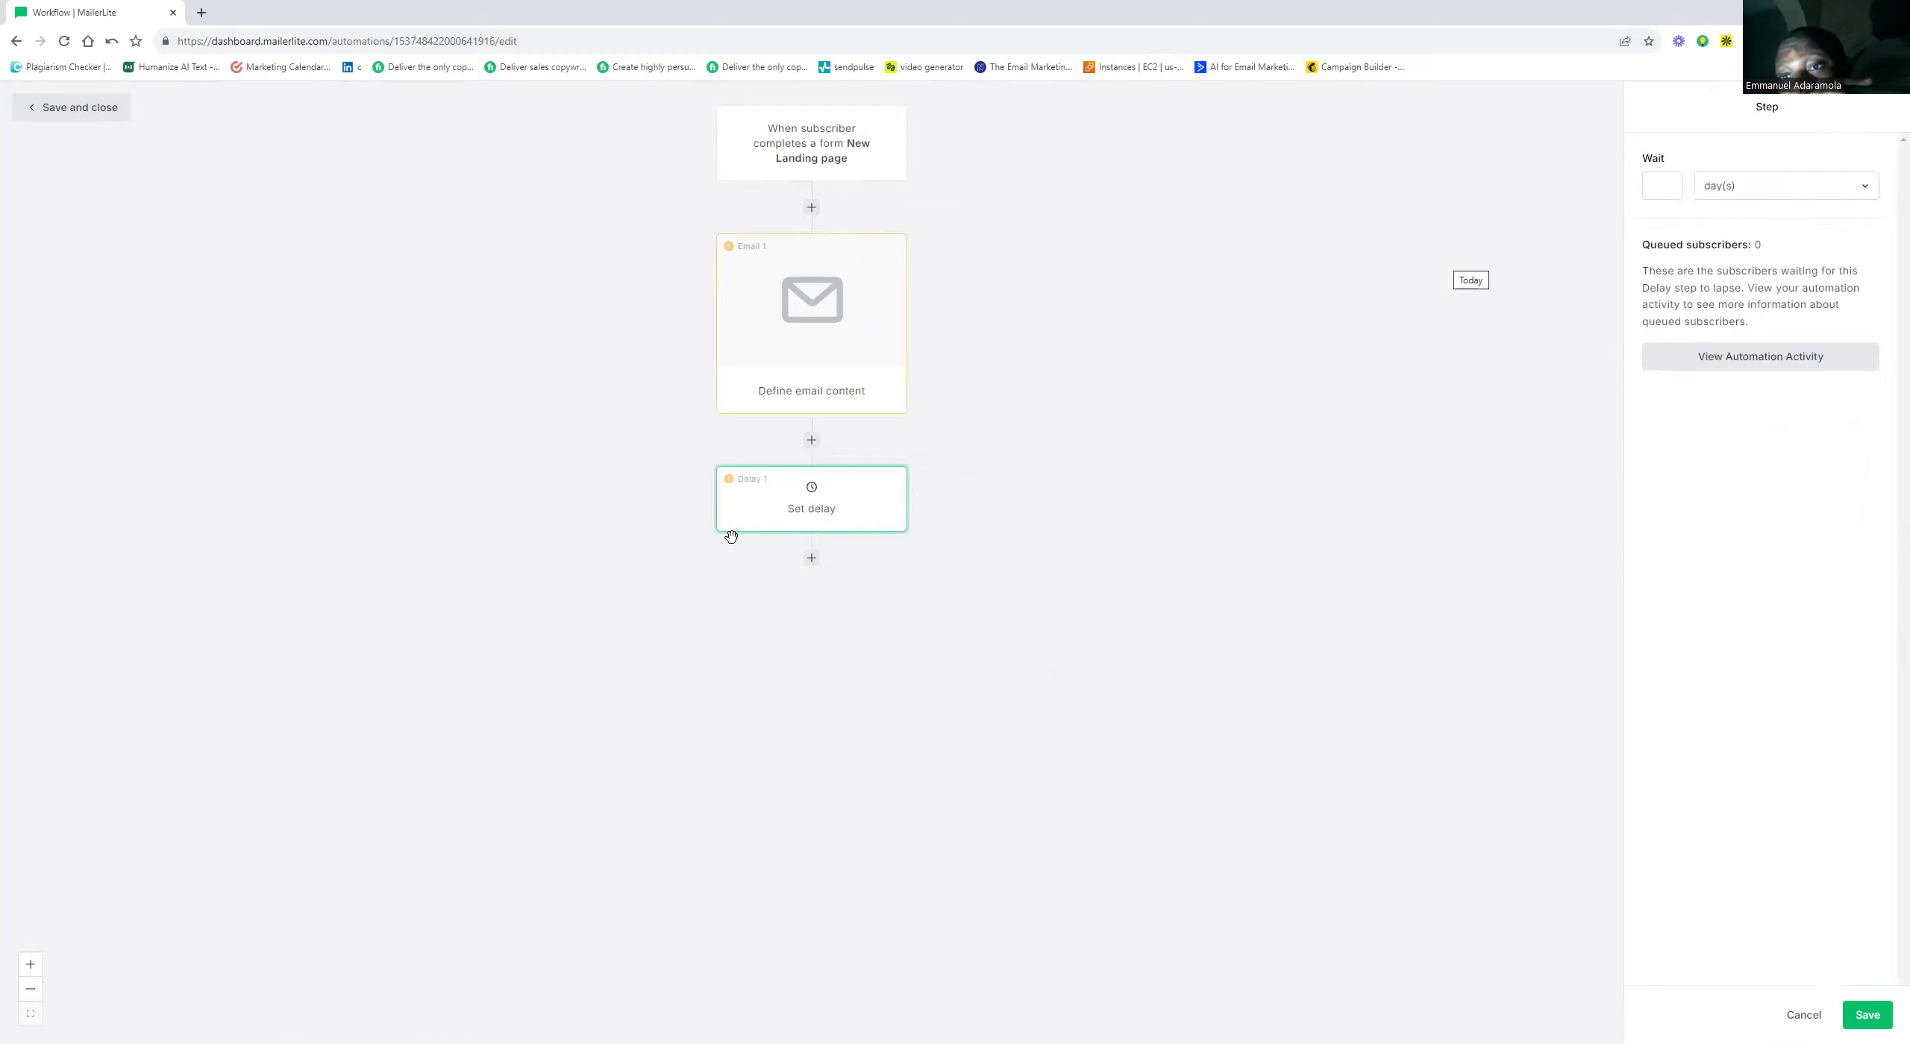
Try a wait of 2 hours for the delay step
{"action": "left_click", "coordinate": [1839, 190]}
{"action": "left_click", "coordinate": [1745, 246]}
{"action": "left_click", "coordinate": [1652, 191]}
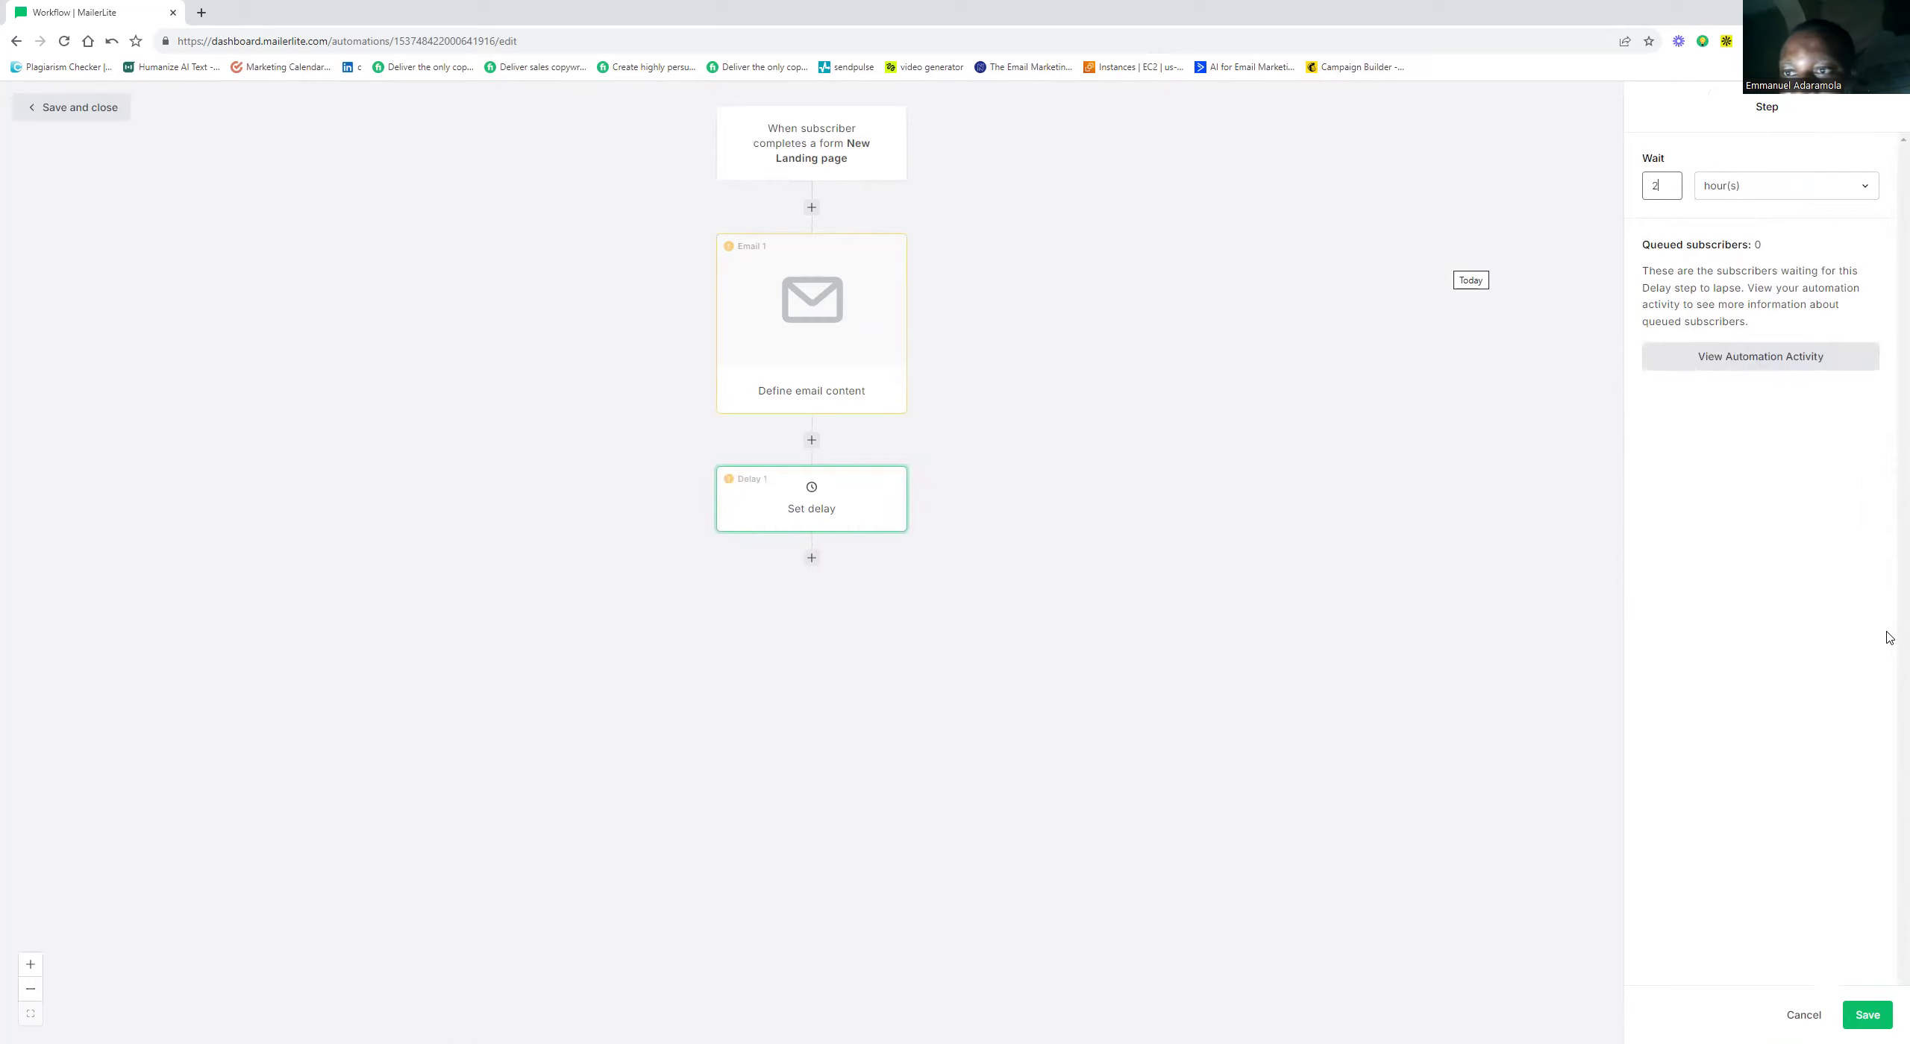
Change the delay's wait type to a specific day of the months
{"action": "left_click", "coordinate": [1865, 187]}
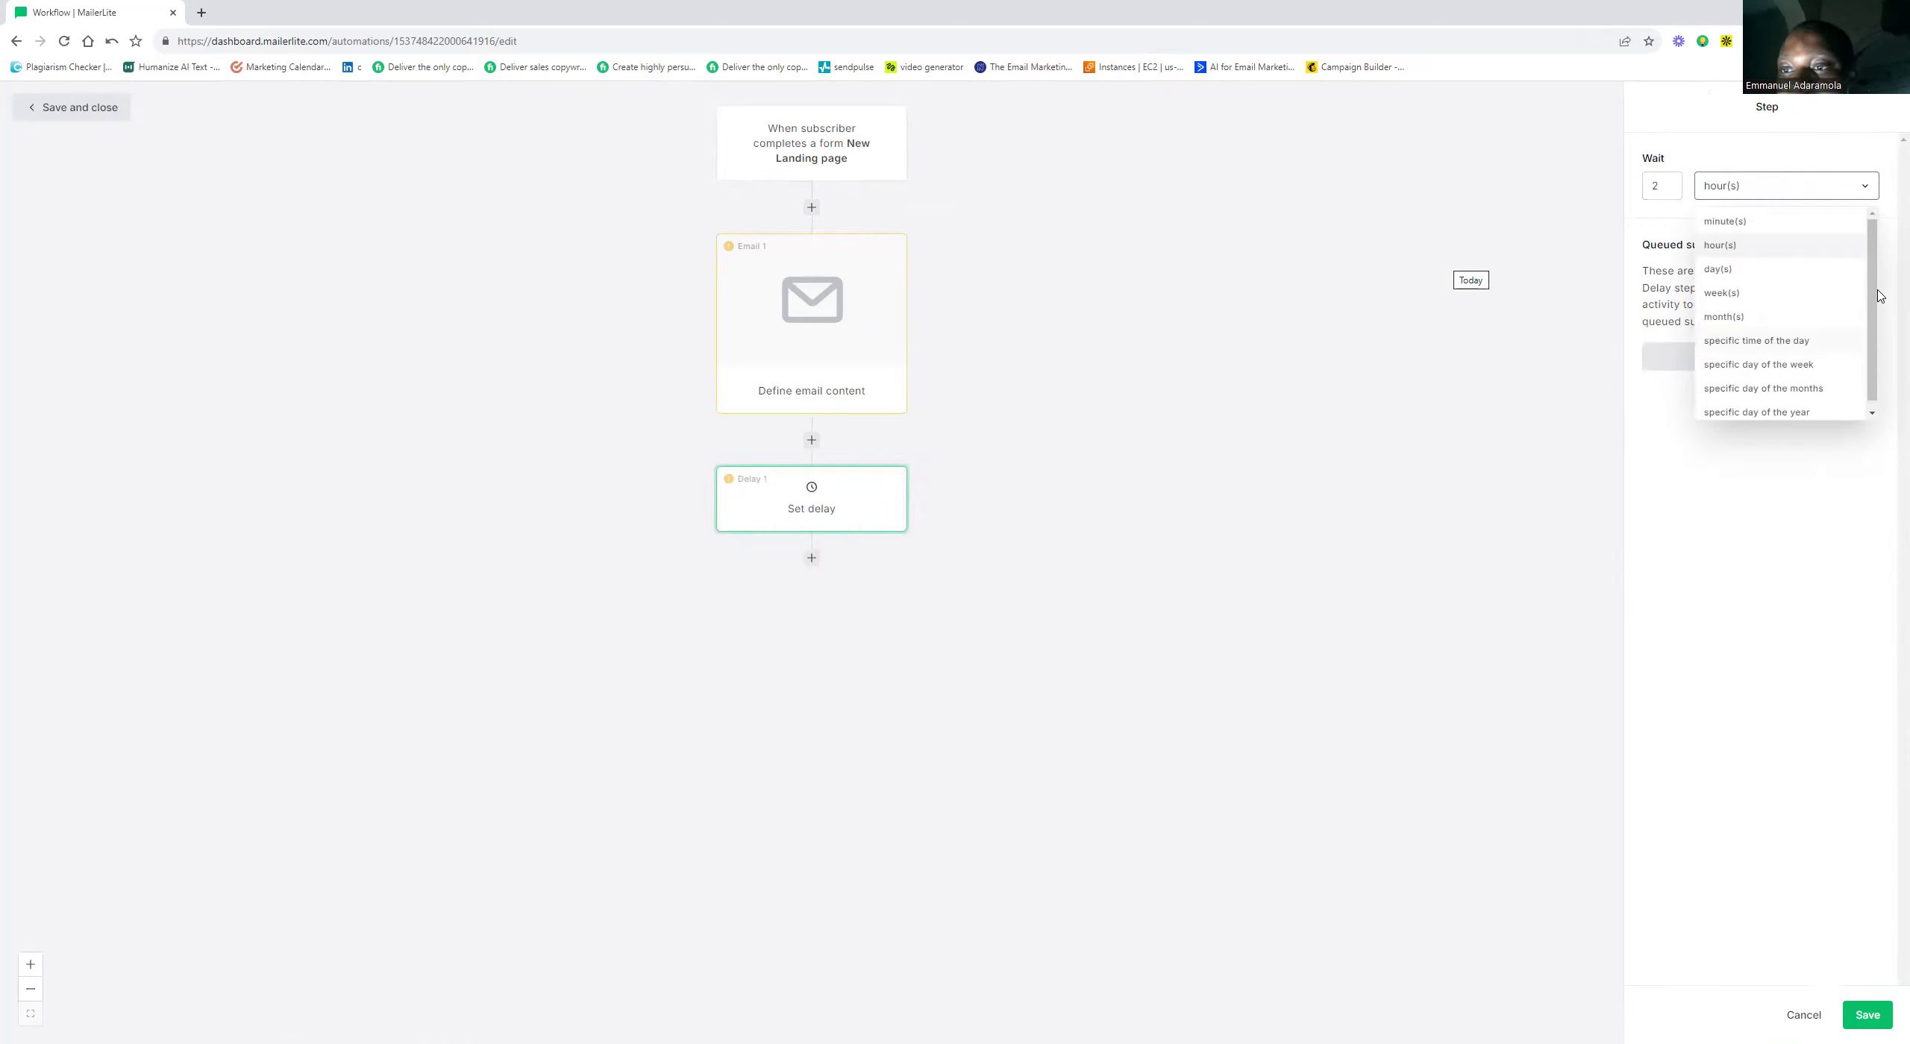
{"action": "scroll", "coordinate": [1877, 336], "scroll_direction": "down", "scroll_amount": 1}
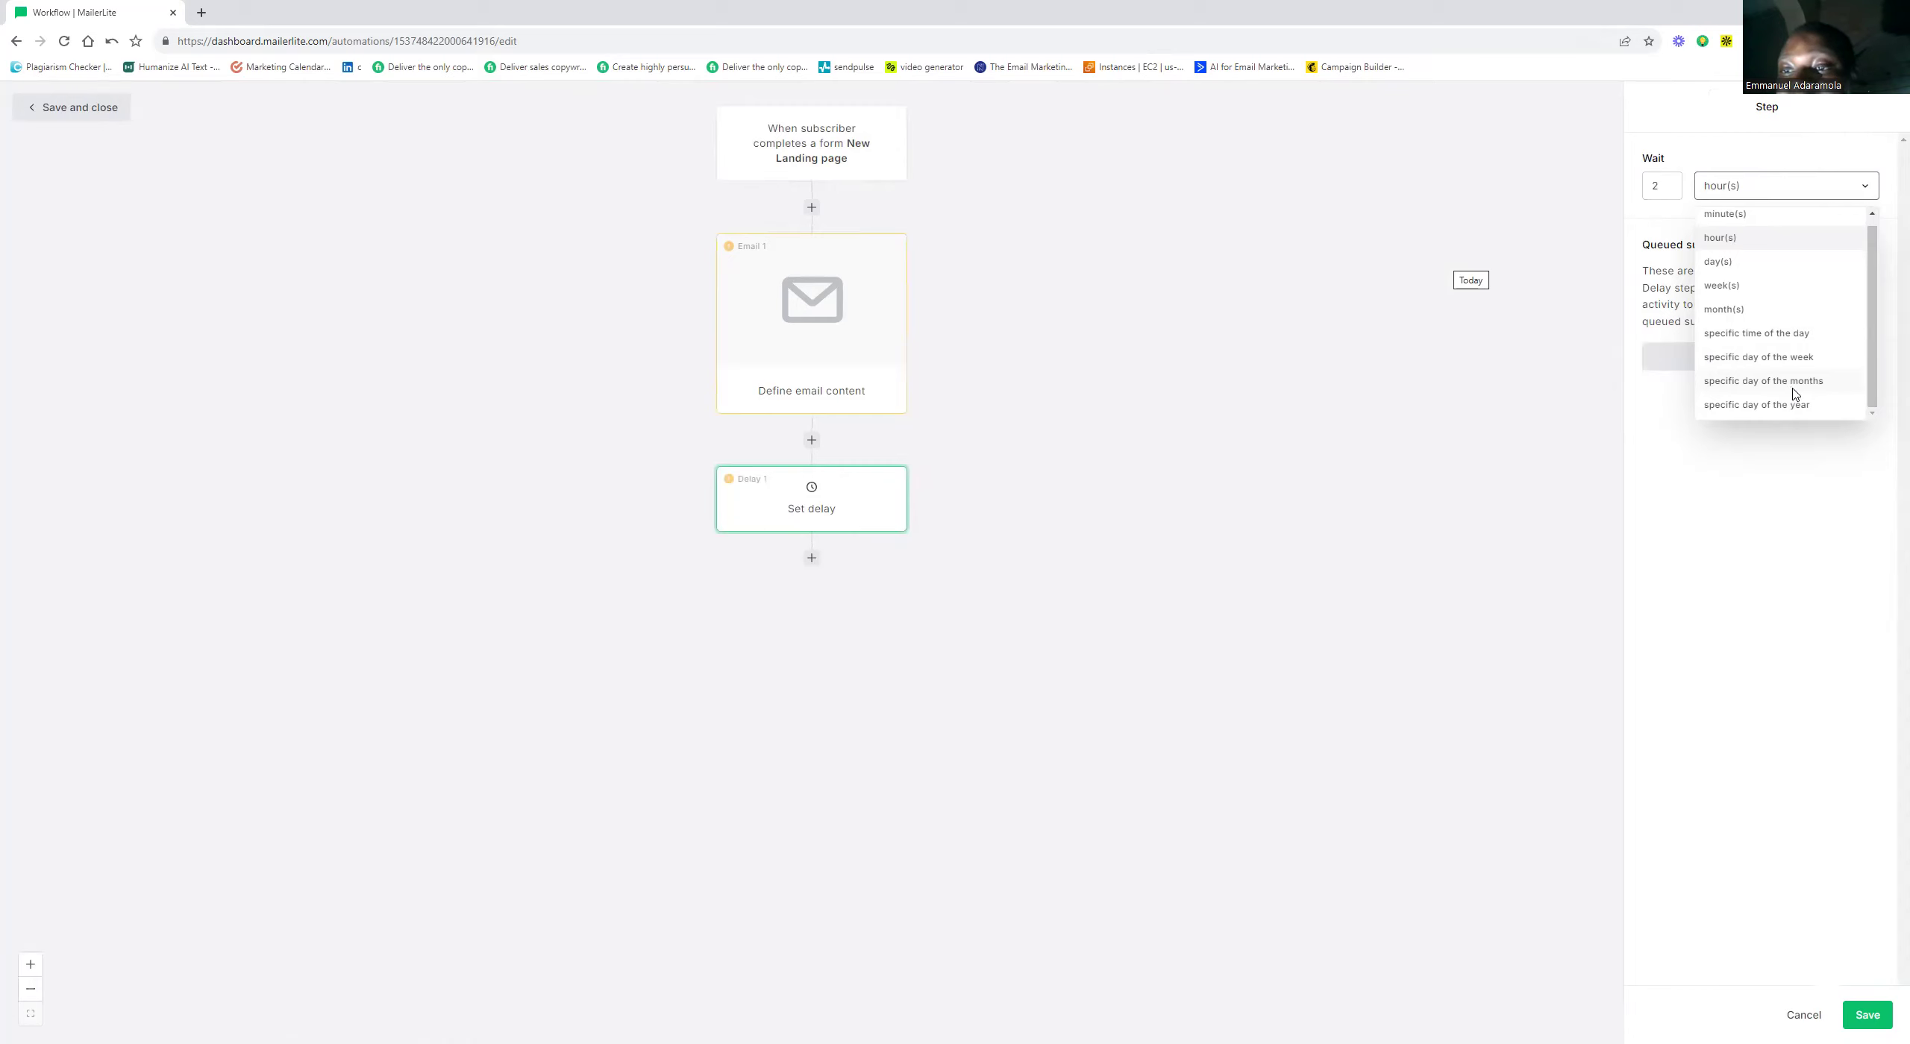
{"action": "left_click", "coordinate": [1763, 381]}
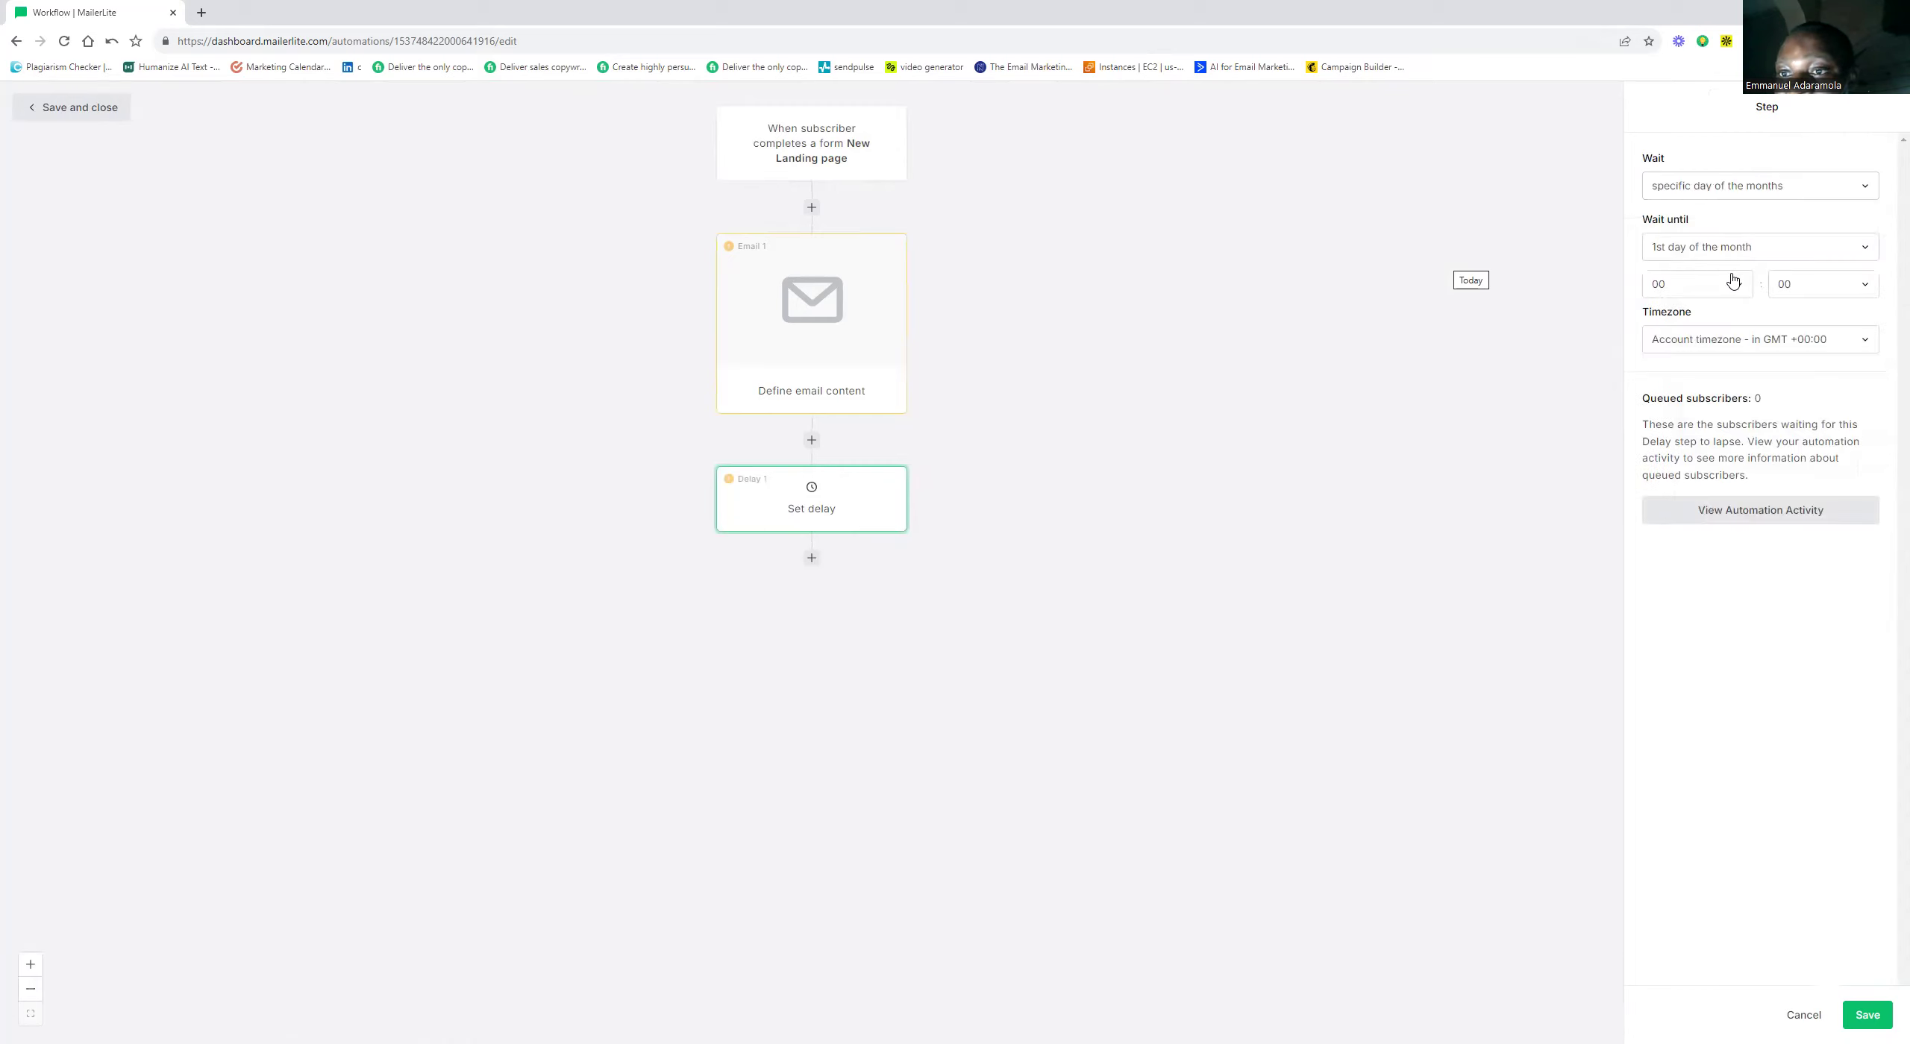
Try 22 as the hour for the delay on the 1st day of the month and view the minute options
{"action": "left_click", "coordinate": [1693, 284]}
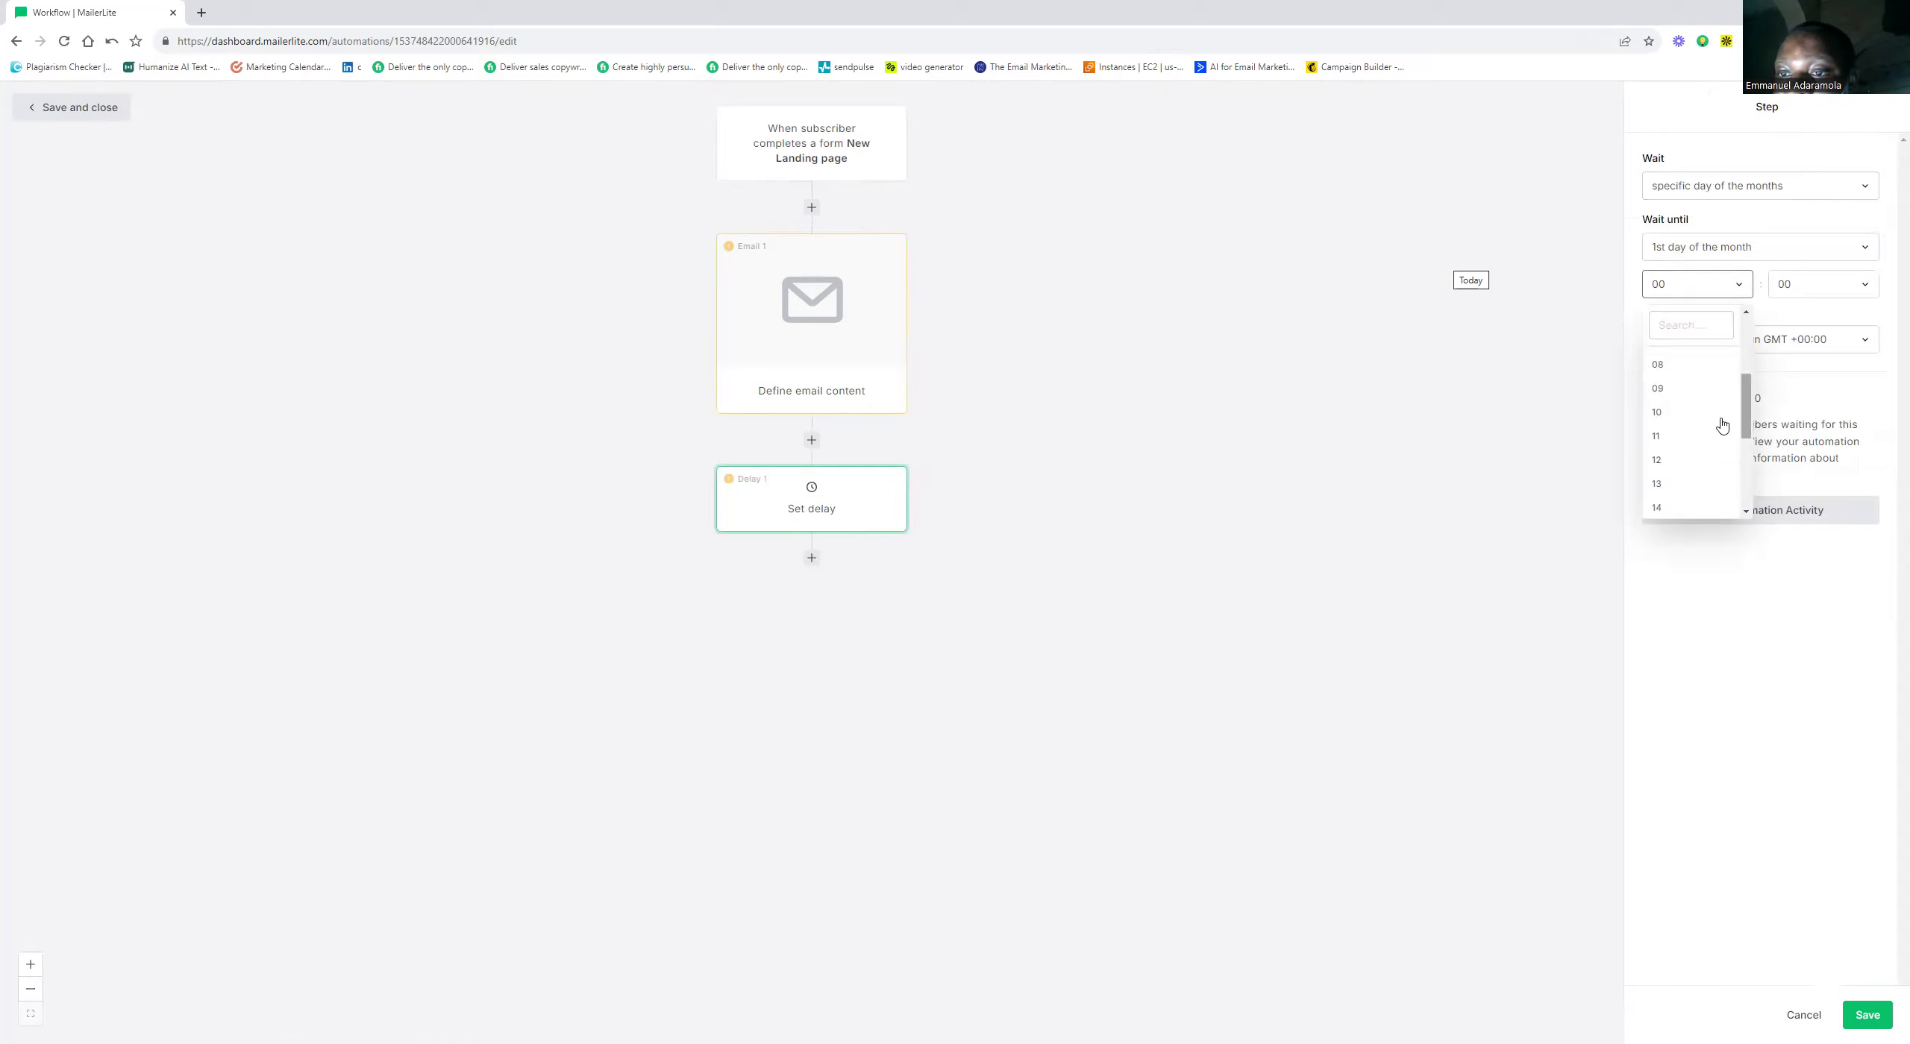
{"action": "scroll", "coordinate": [1665, 488], "scroll_direction": "down", "scroll_amount": 5}
{"action": "left_click", "coordinate": [1663, 478]}
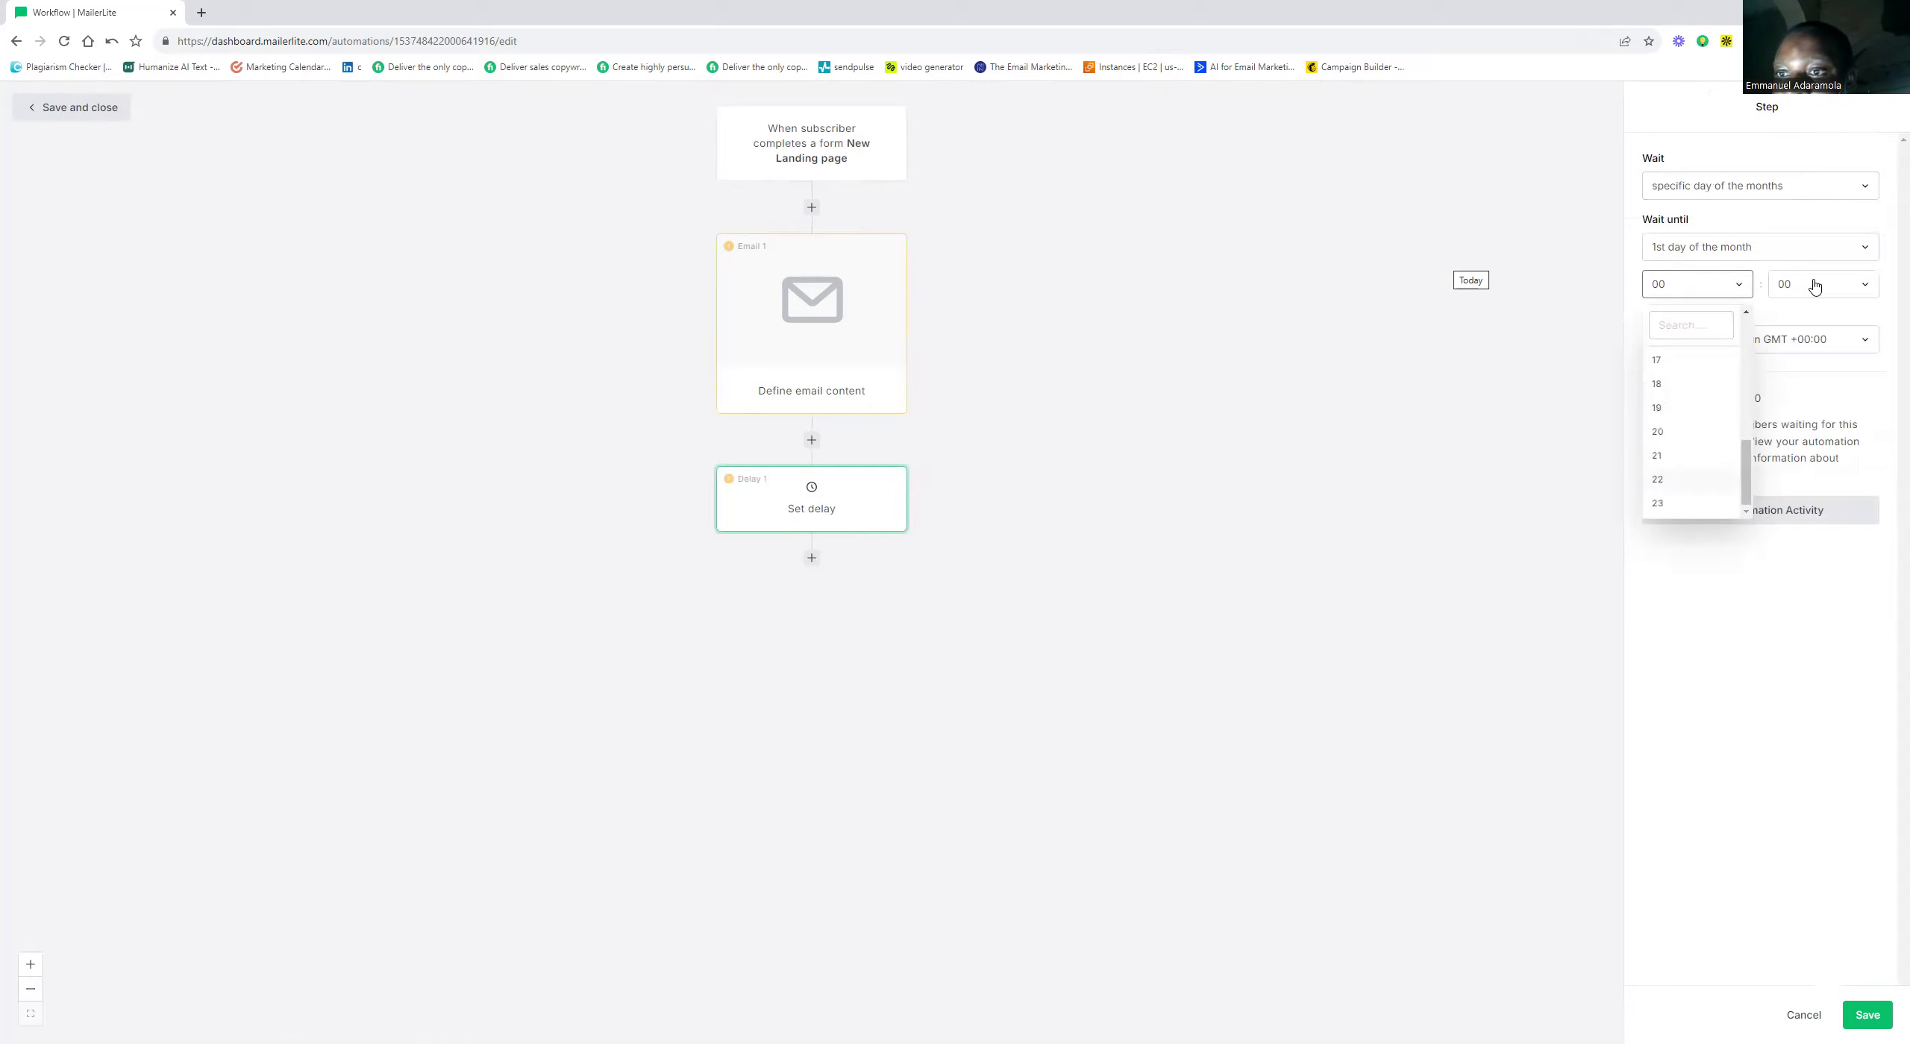
{"action": "left_click", "coordinate": [1815, 285]}
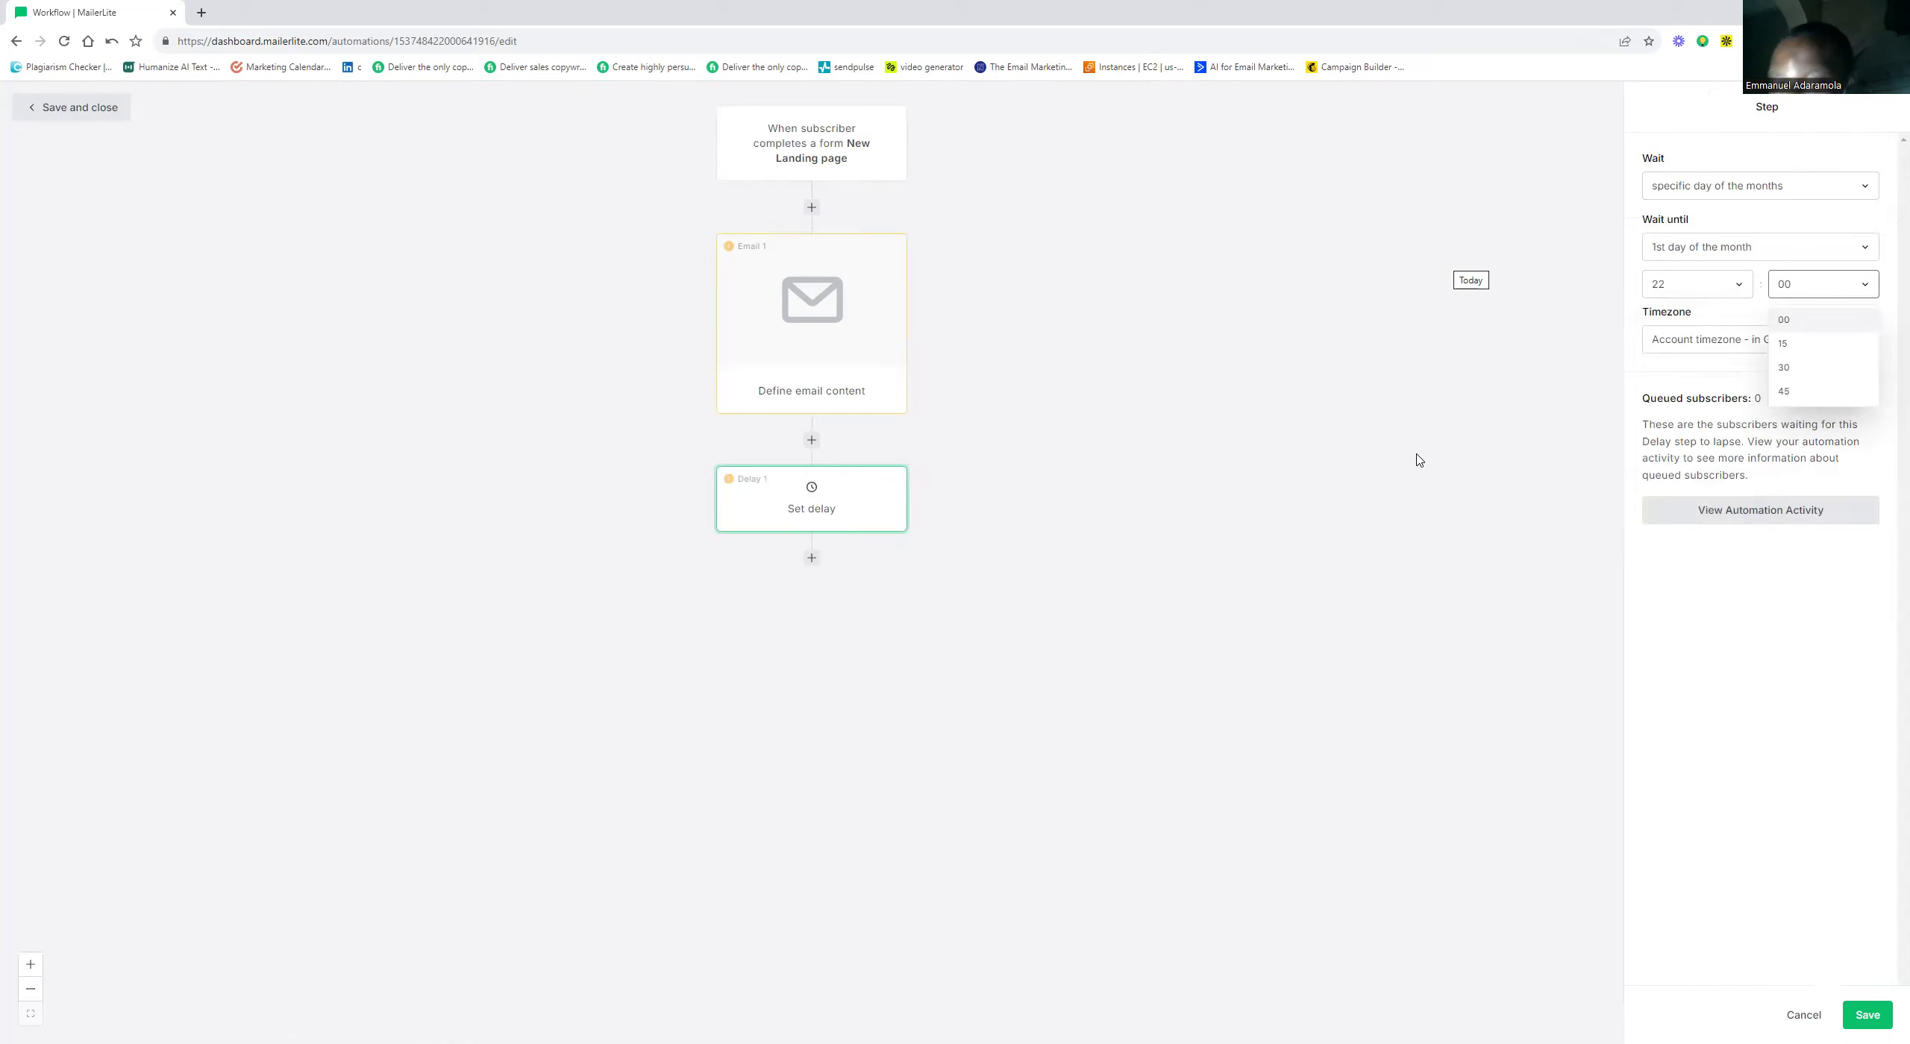
{"action": "left_click", "coordinate": [1704, 288]}
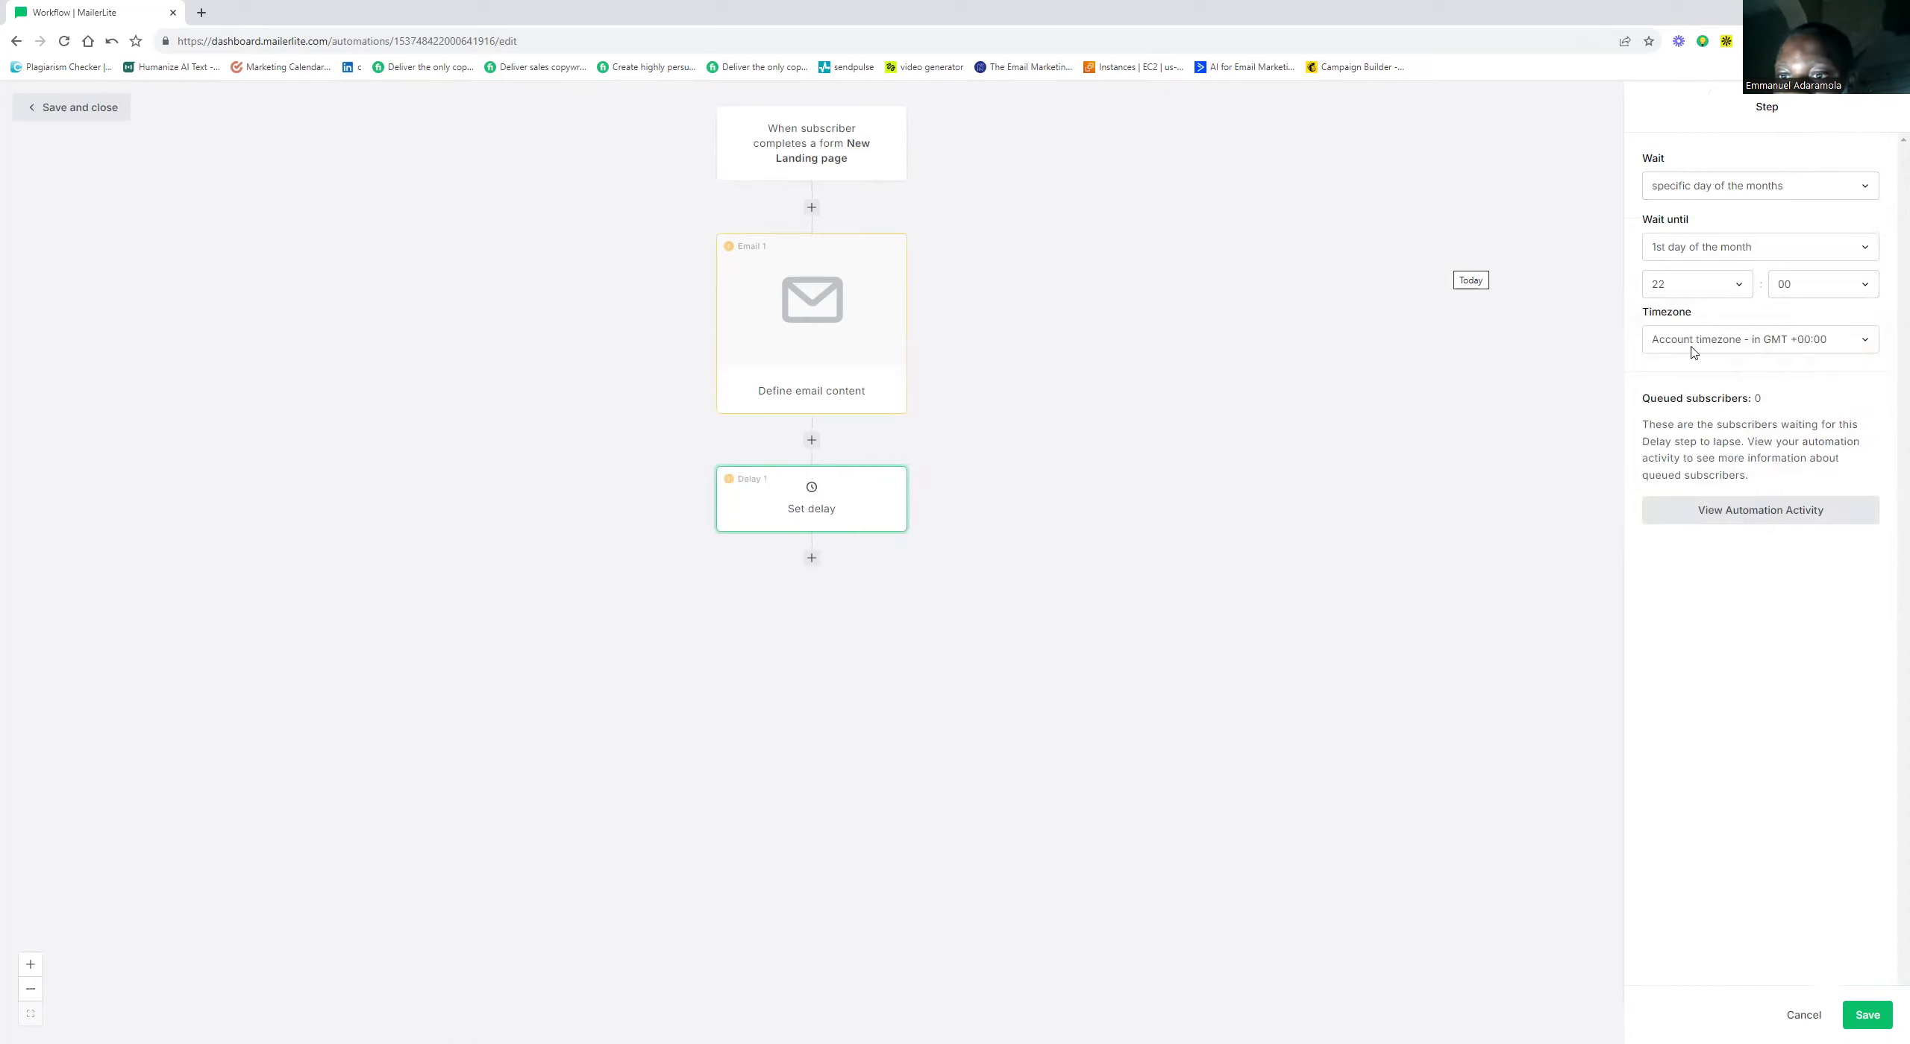
Set the hour of the delay's wait time to 10
{"action": "left_click", "coordinate": [1701, 287]}
{"action": "scroll", "coordinate": [1670, 377], "scroll_direction": "up", "scroll_amount": 3}
{"action": "left_click", "coordinate": [1657, 379]}
Try the subscriber timezone for the delay, switch back to the account timezone in GMT +00:00, and save the step
{"action": "left_click", "coordinate": [1812, 349]}
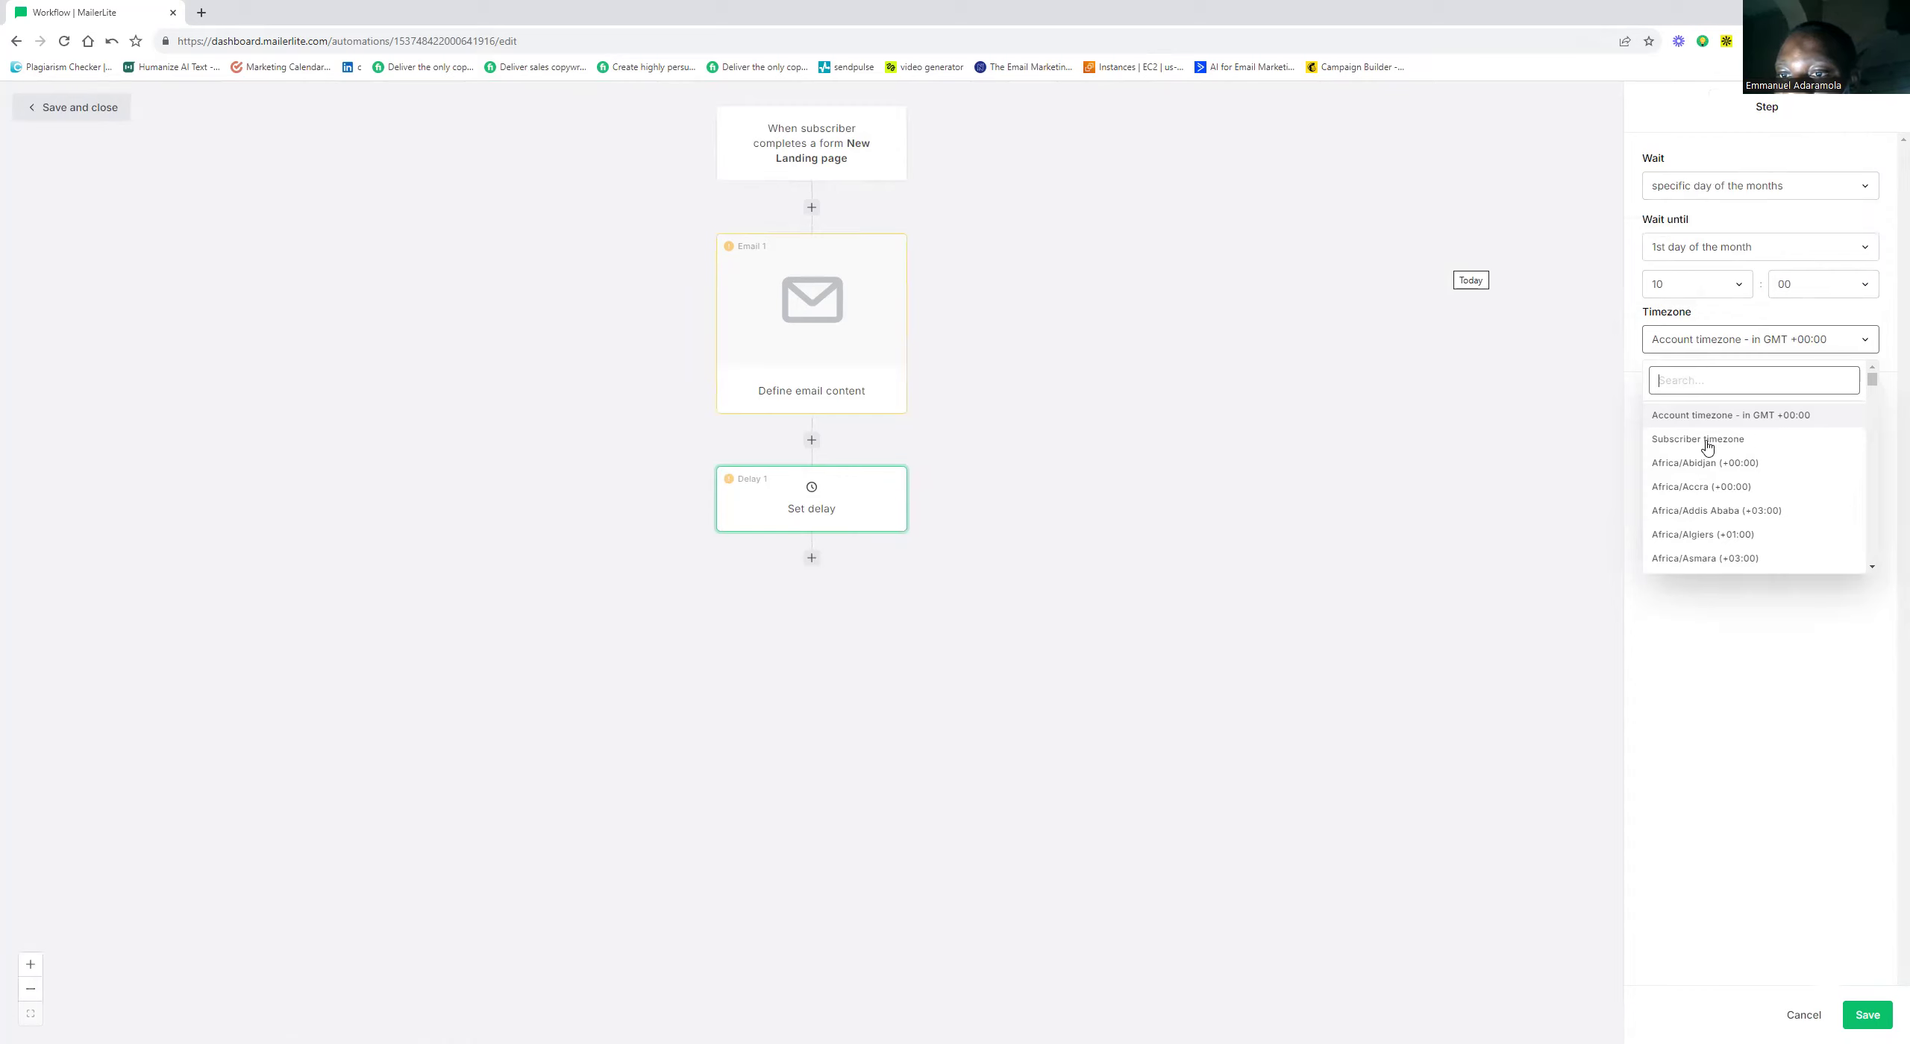
{"action": "left_click", "coordinate": [1762, 440]}
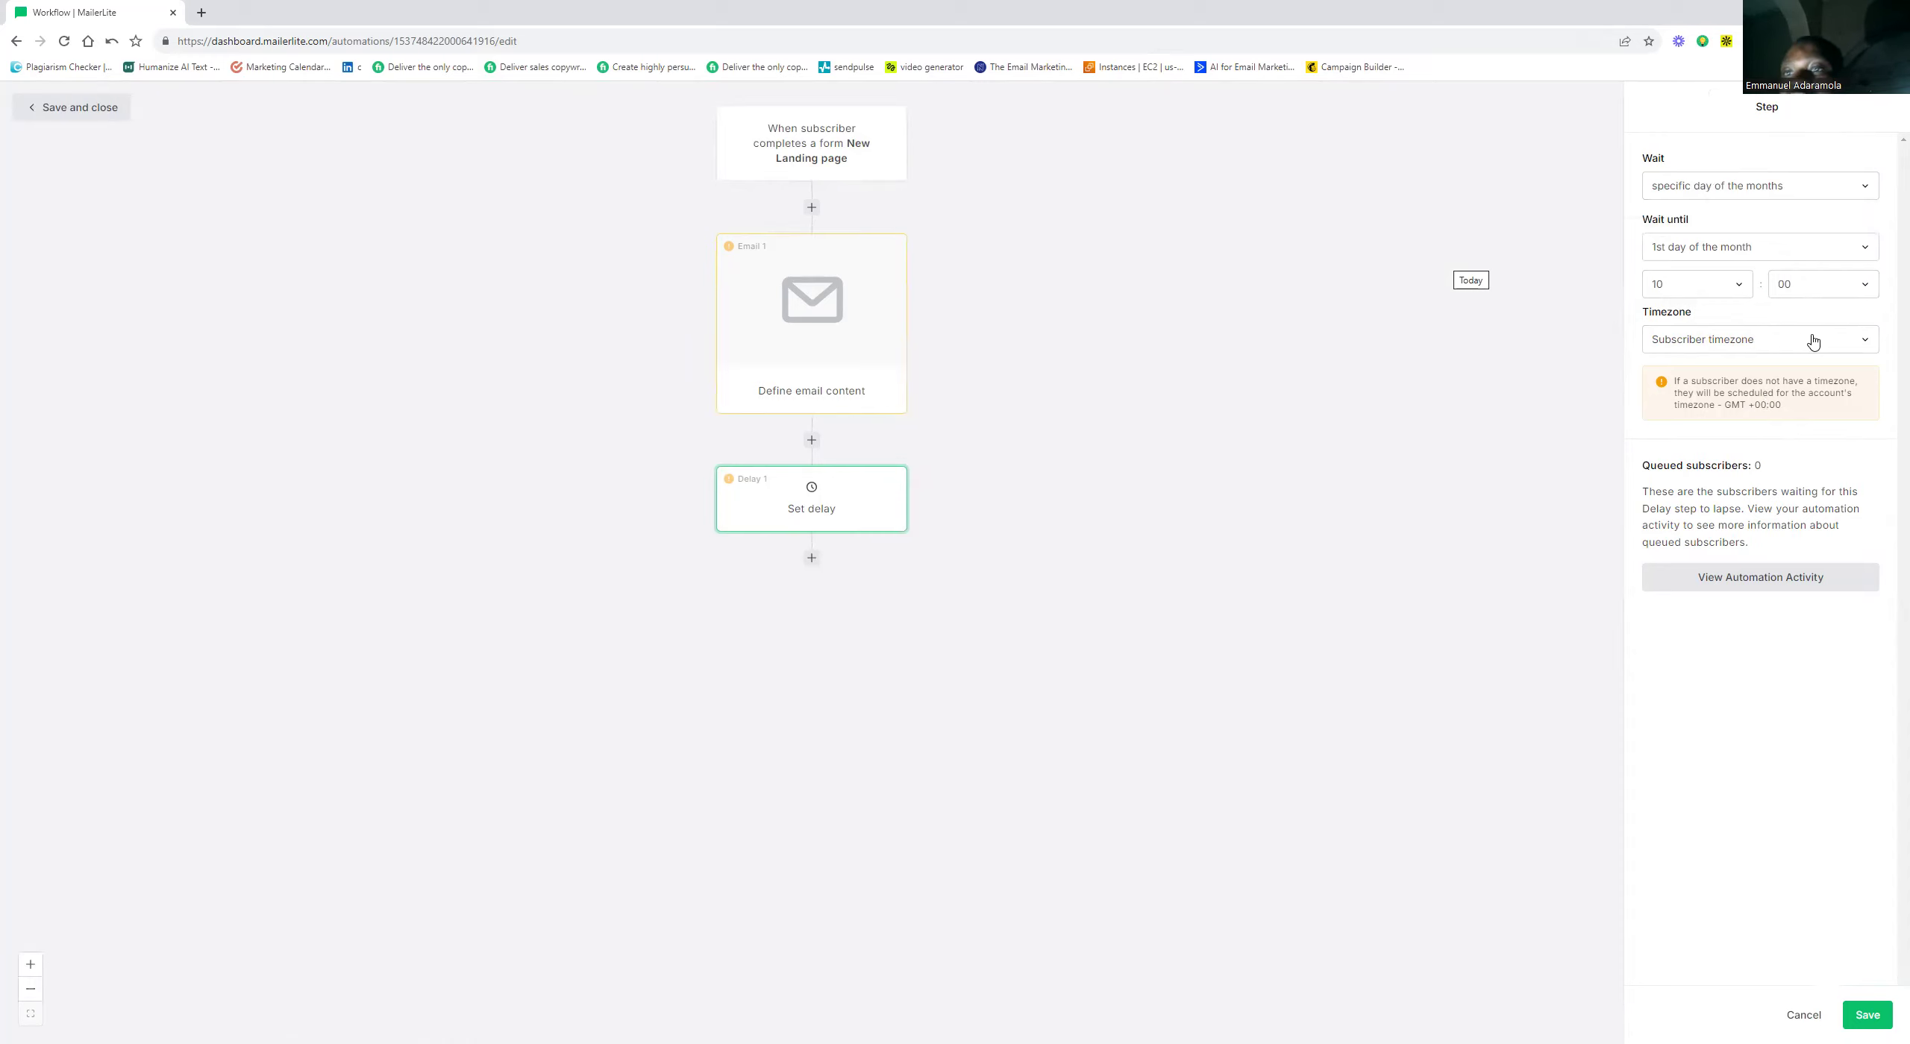
{"action": "left_click", "coordinate": [1871, 345]}
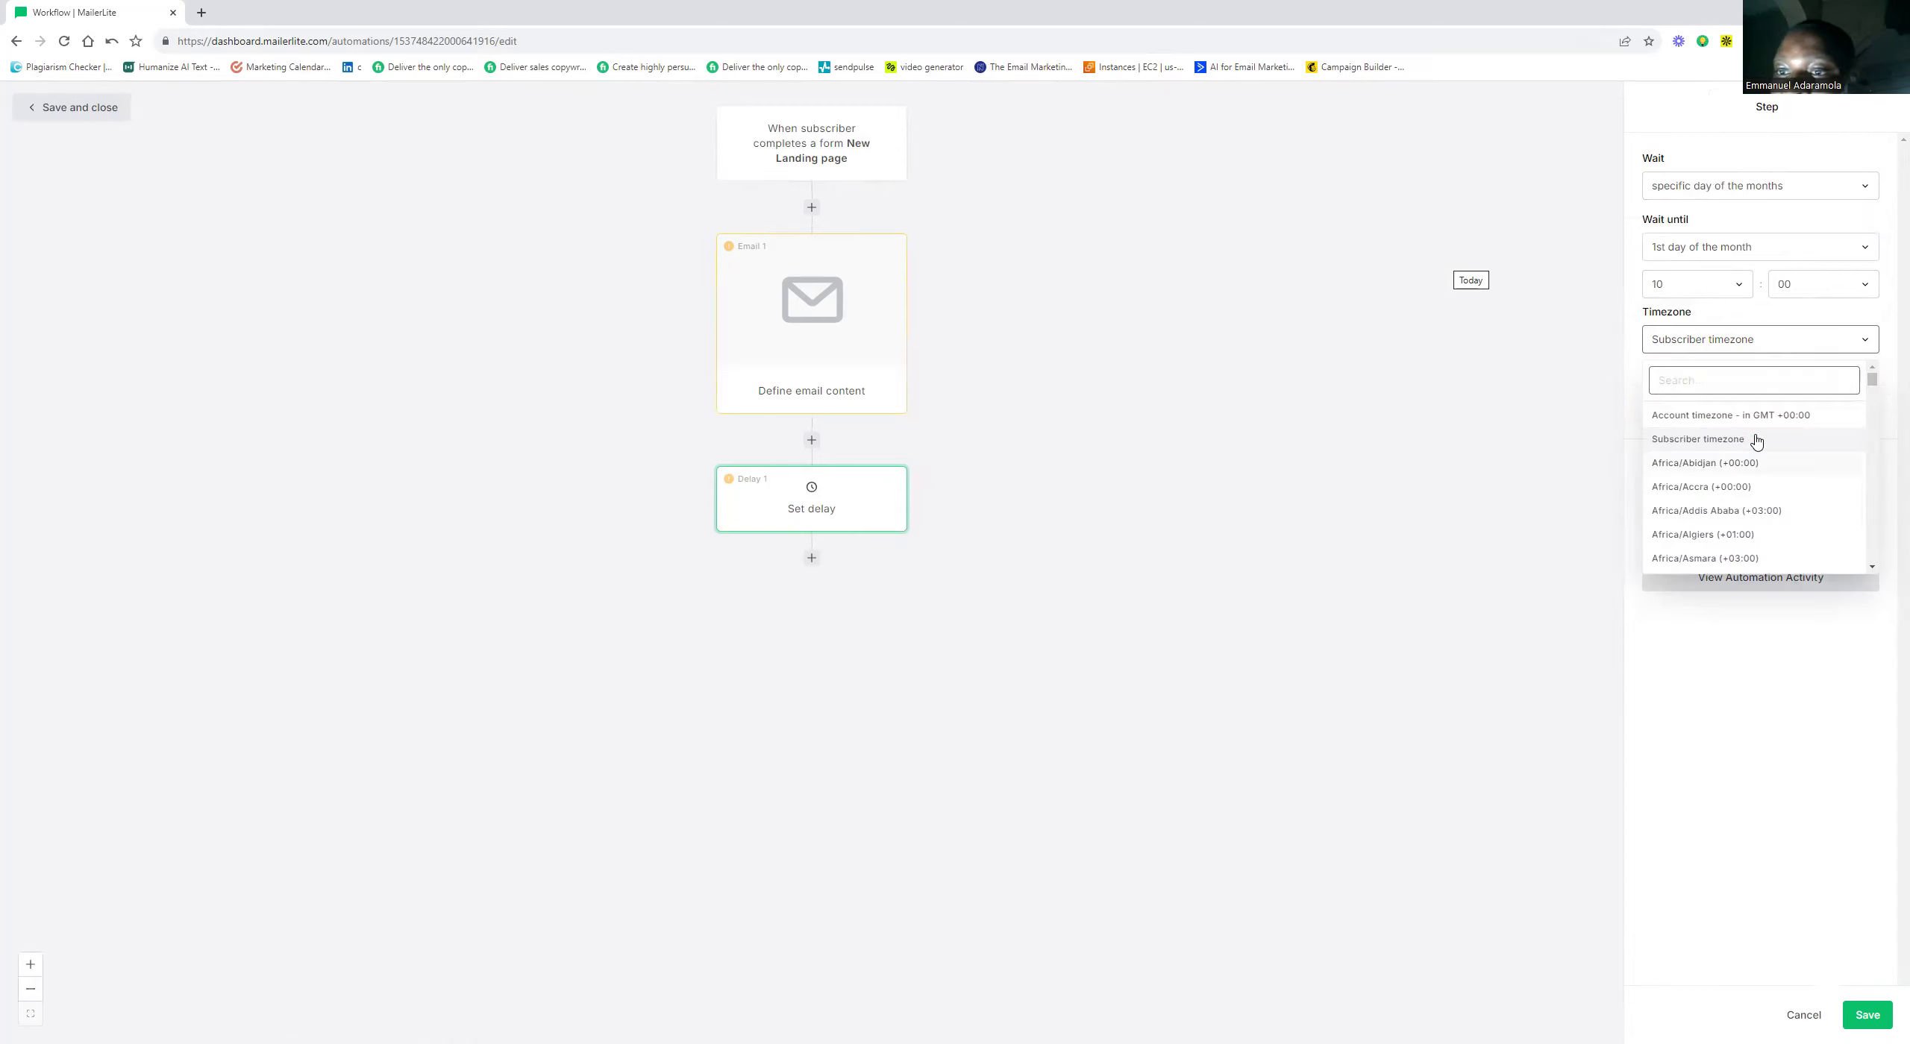
{"action": "left_click", "coordinate": [1748, 416]}
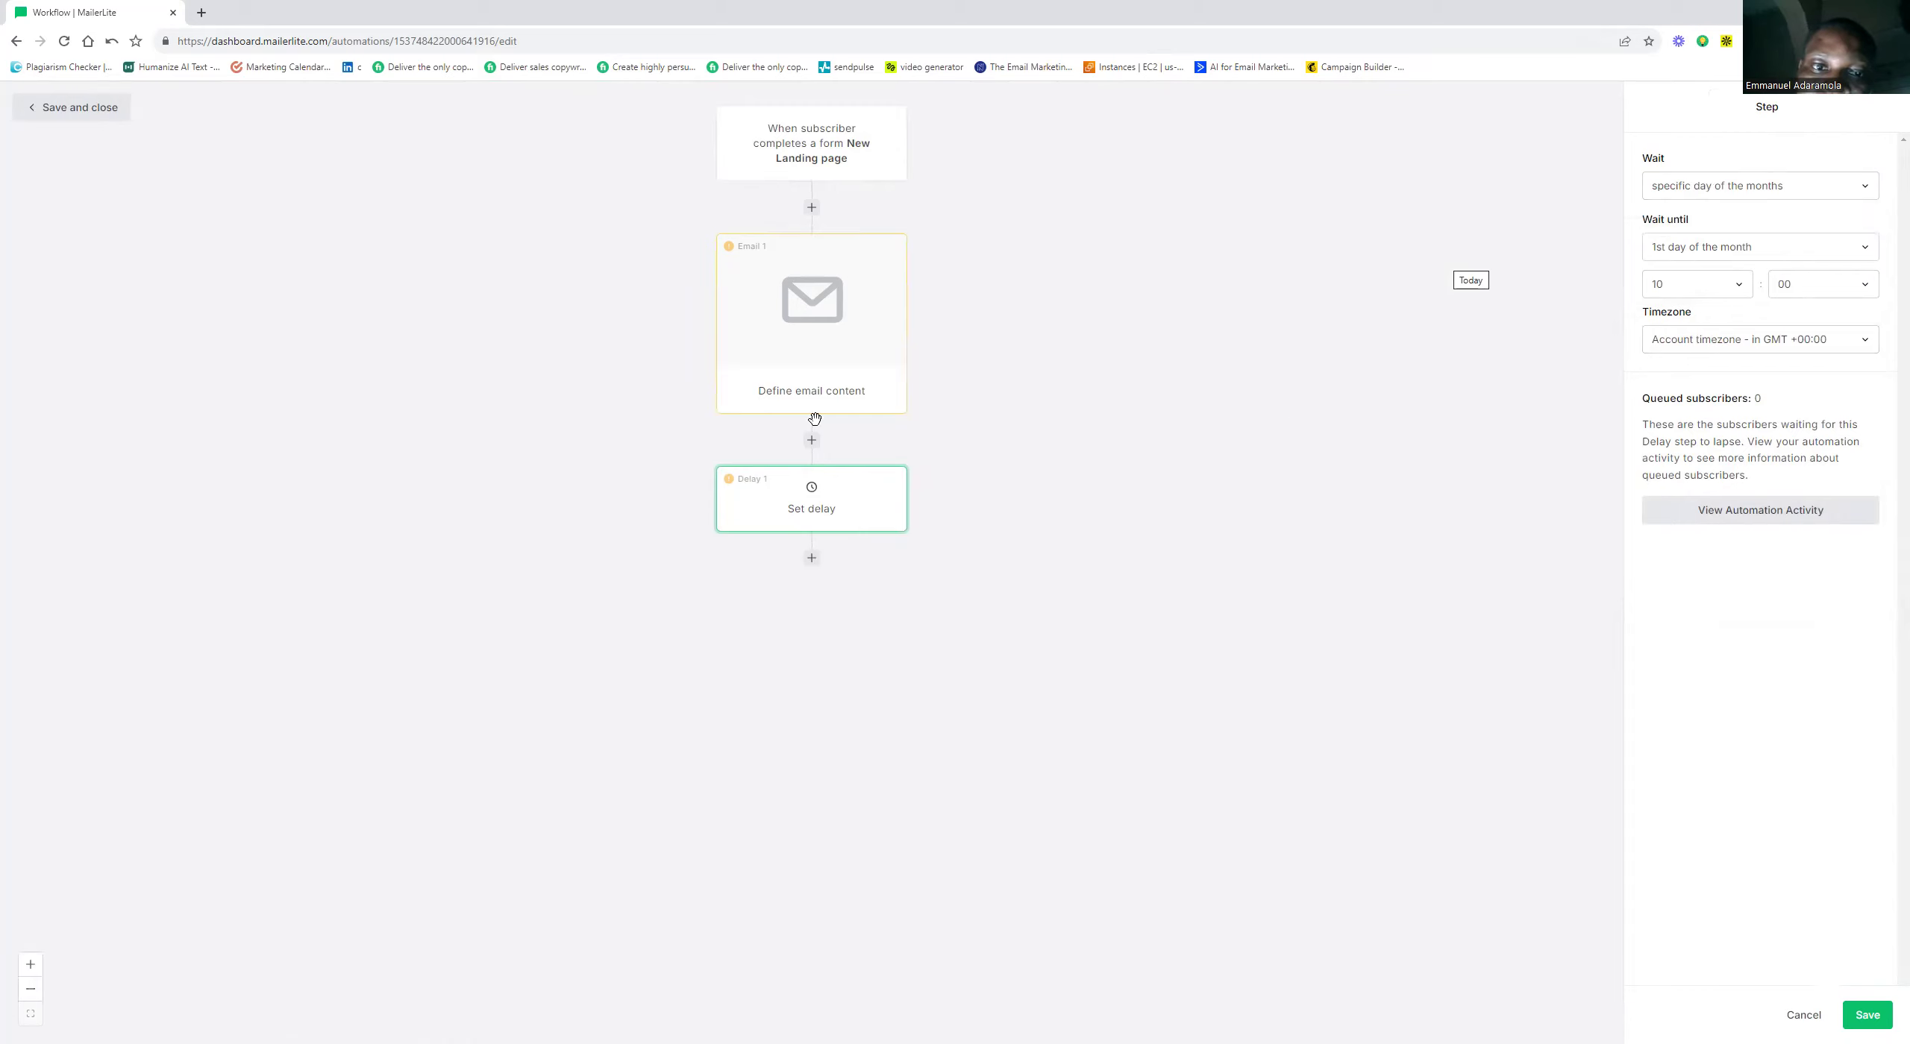
{"action": "left_click", "coordinate": [839, 292]}
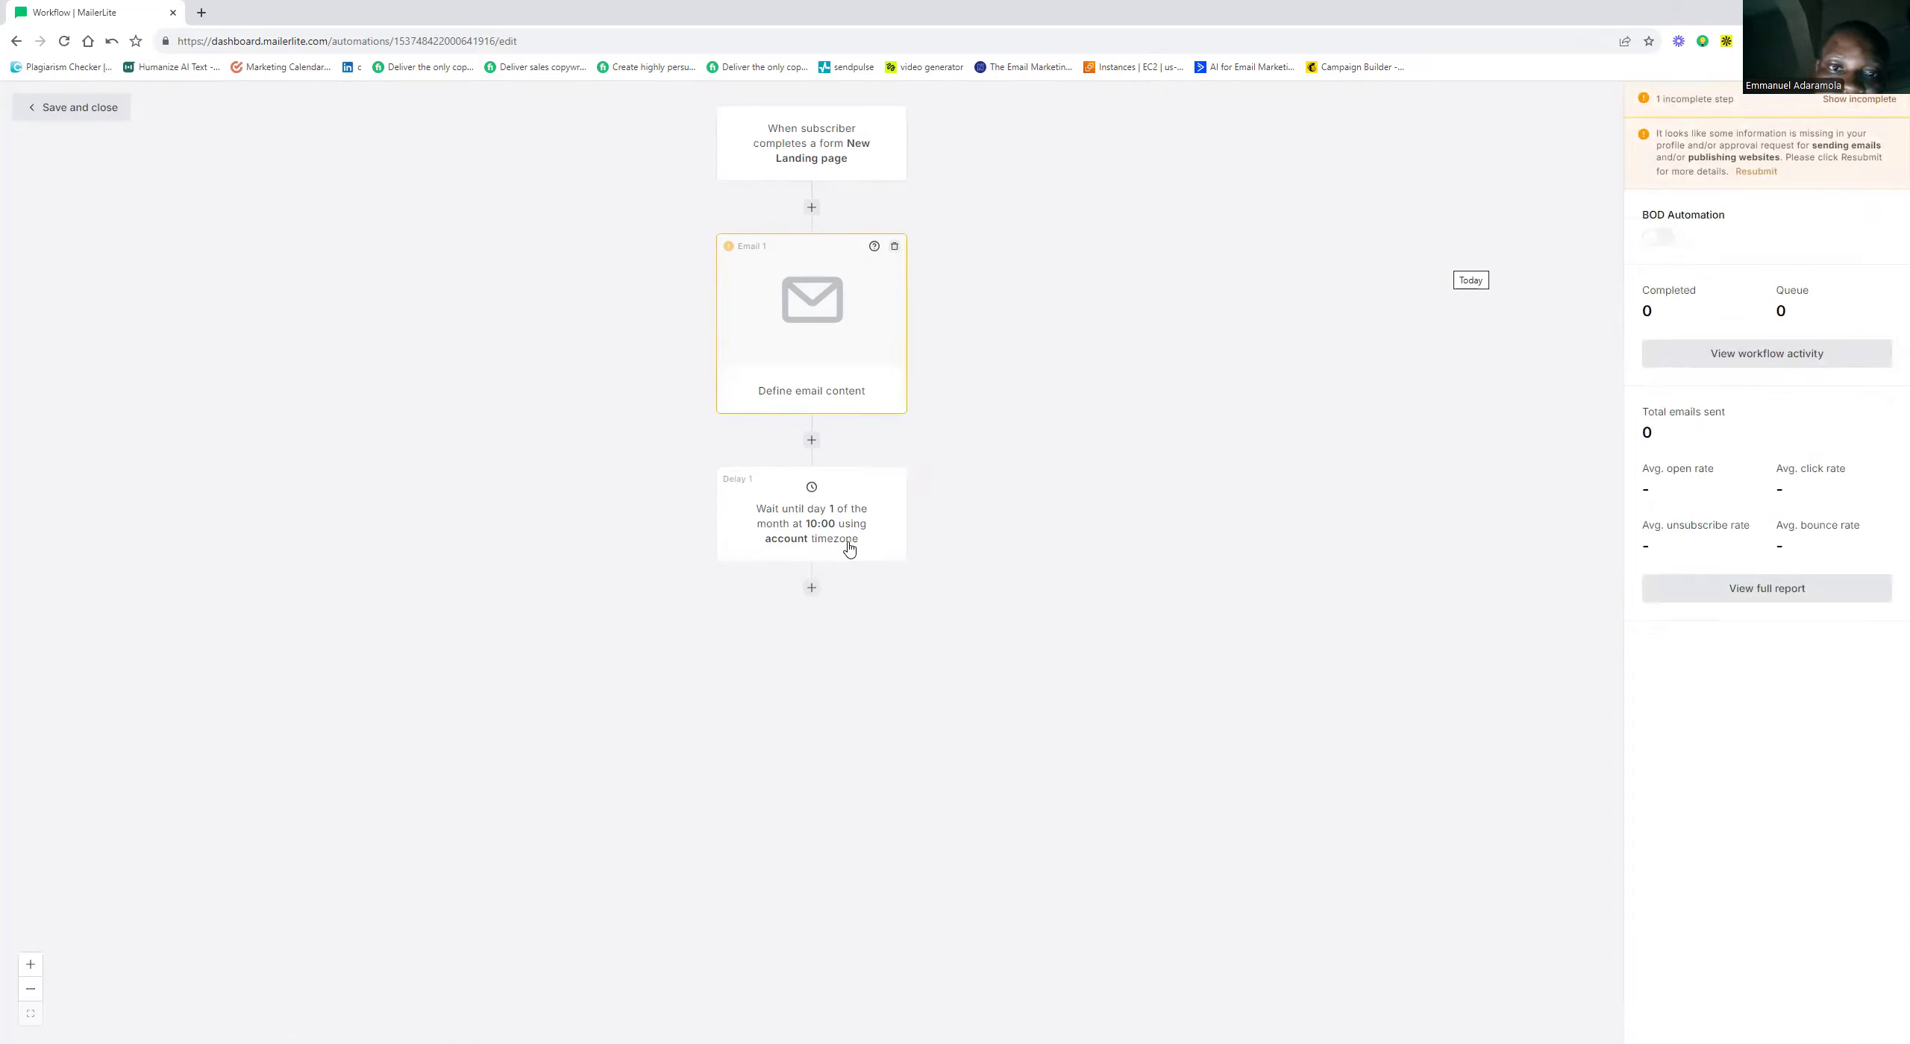
Add an action step below the delay in the workflow
{"action": "left_click", "coordinate": [812, 591]}
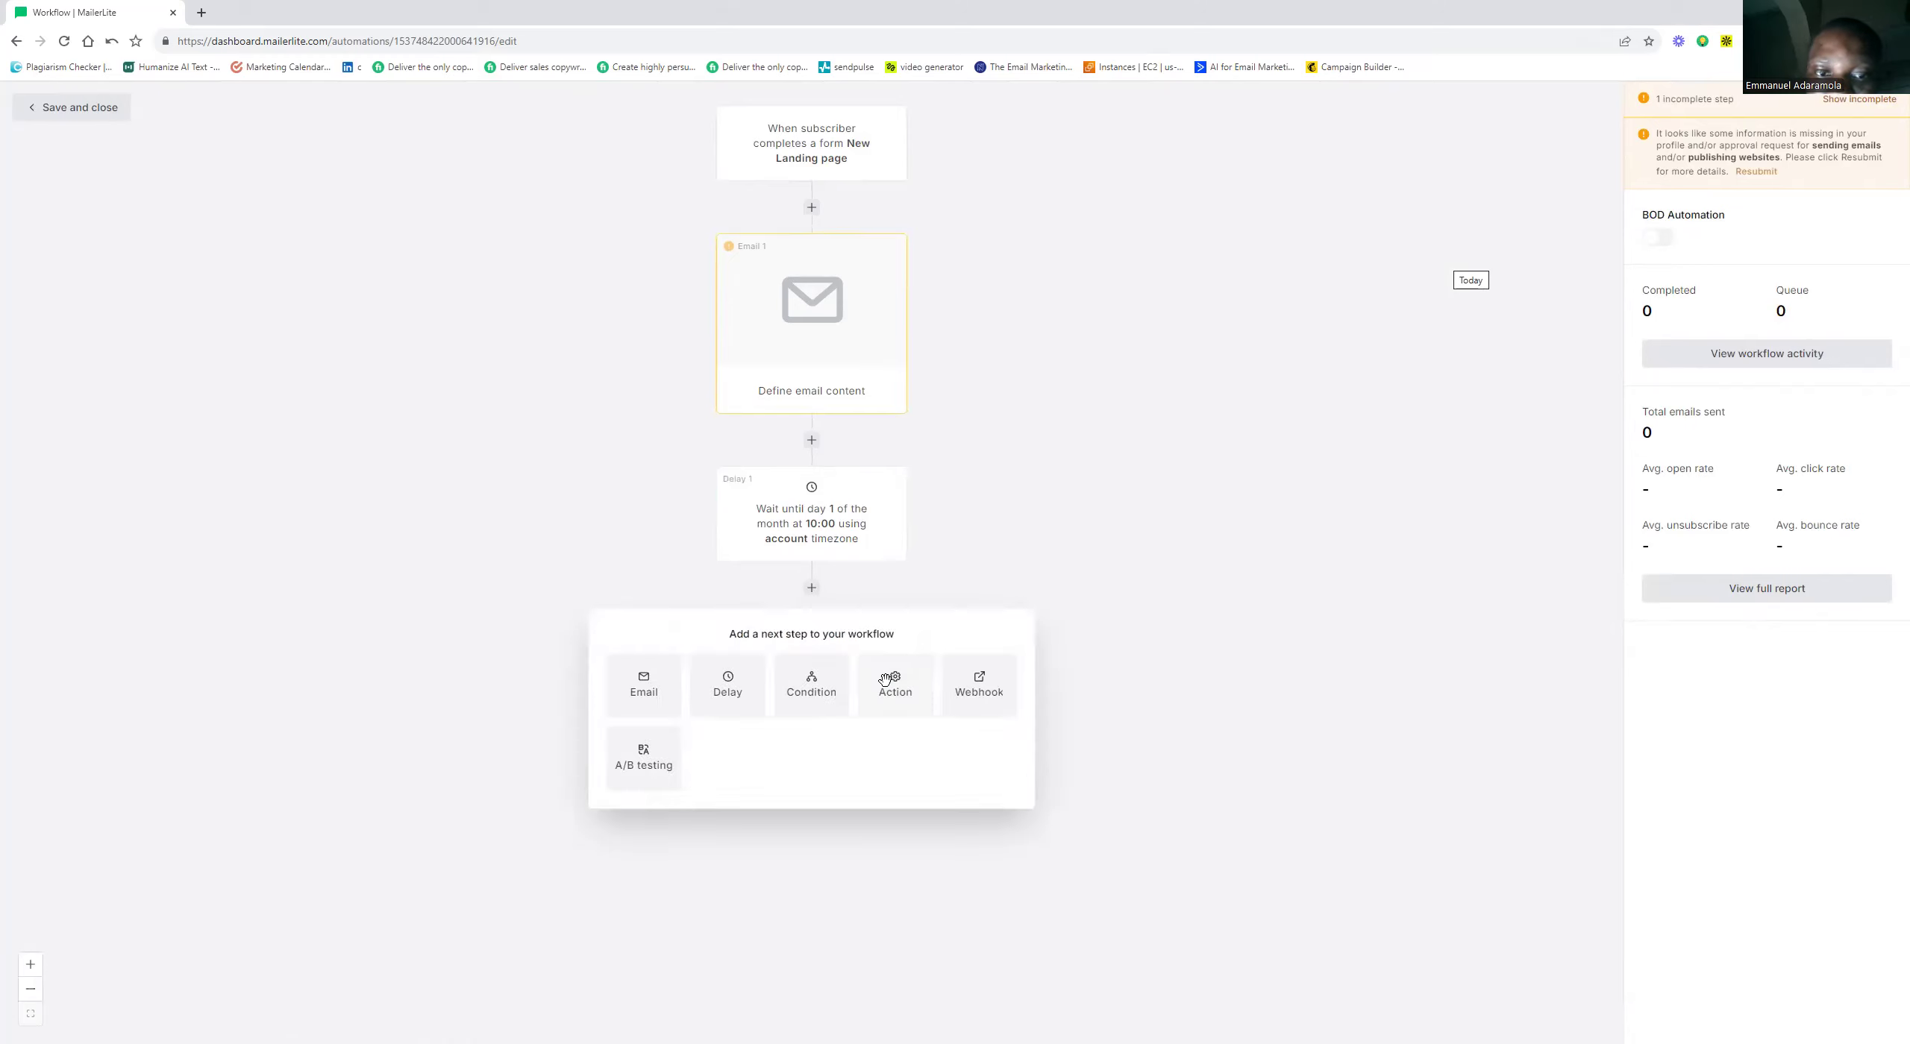
{"action": "left_click", "coordinate": [888, 686]}
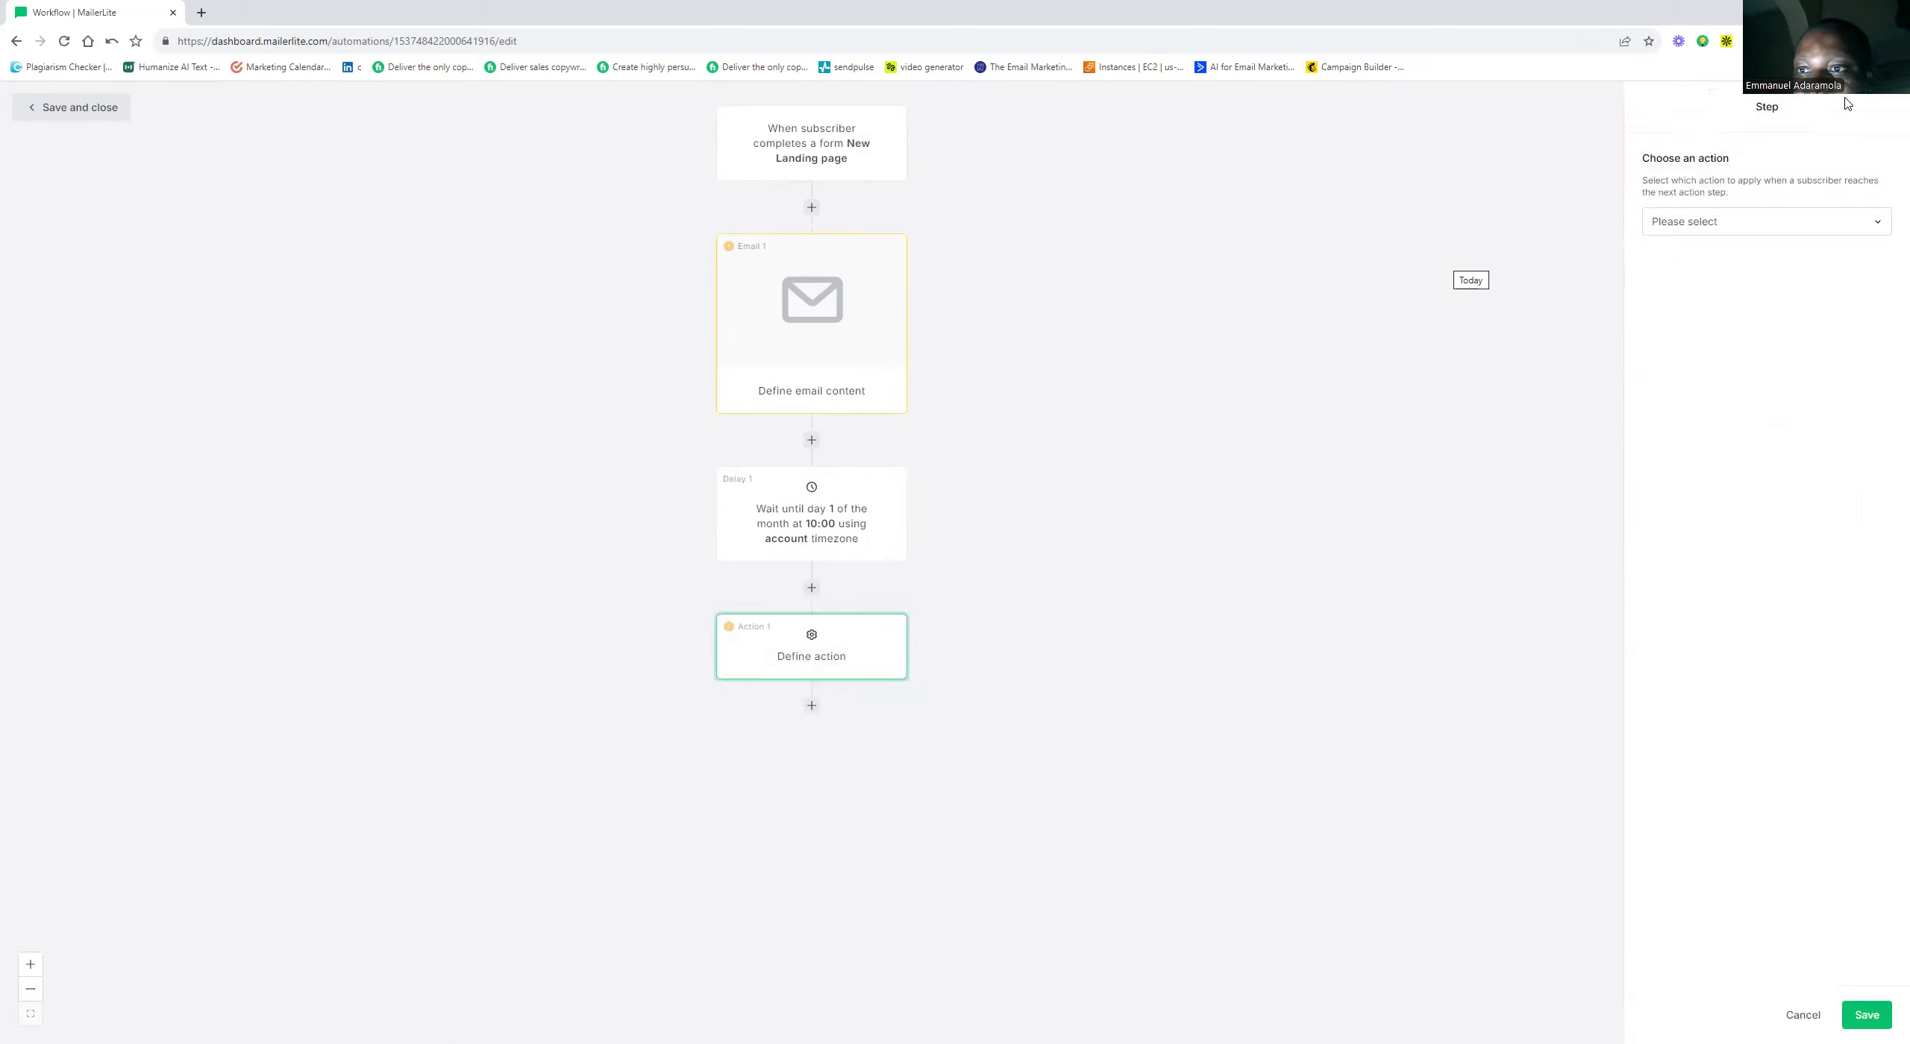
Try the "Move to another step" action, filtering by Action and by A/B split test
{"action": "left_click", "coordinate": [1708, 221]}
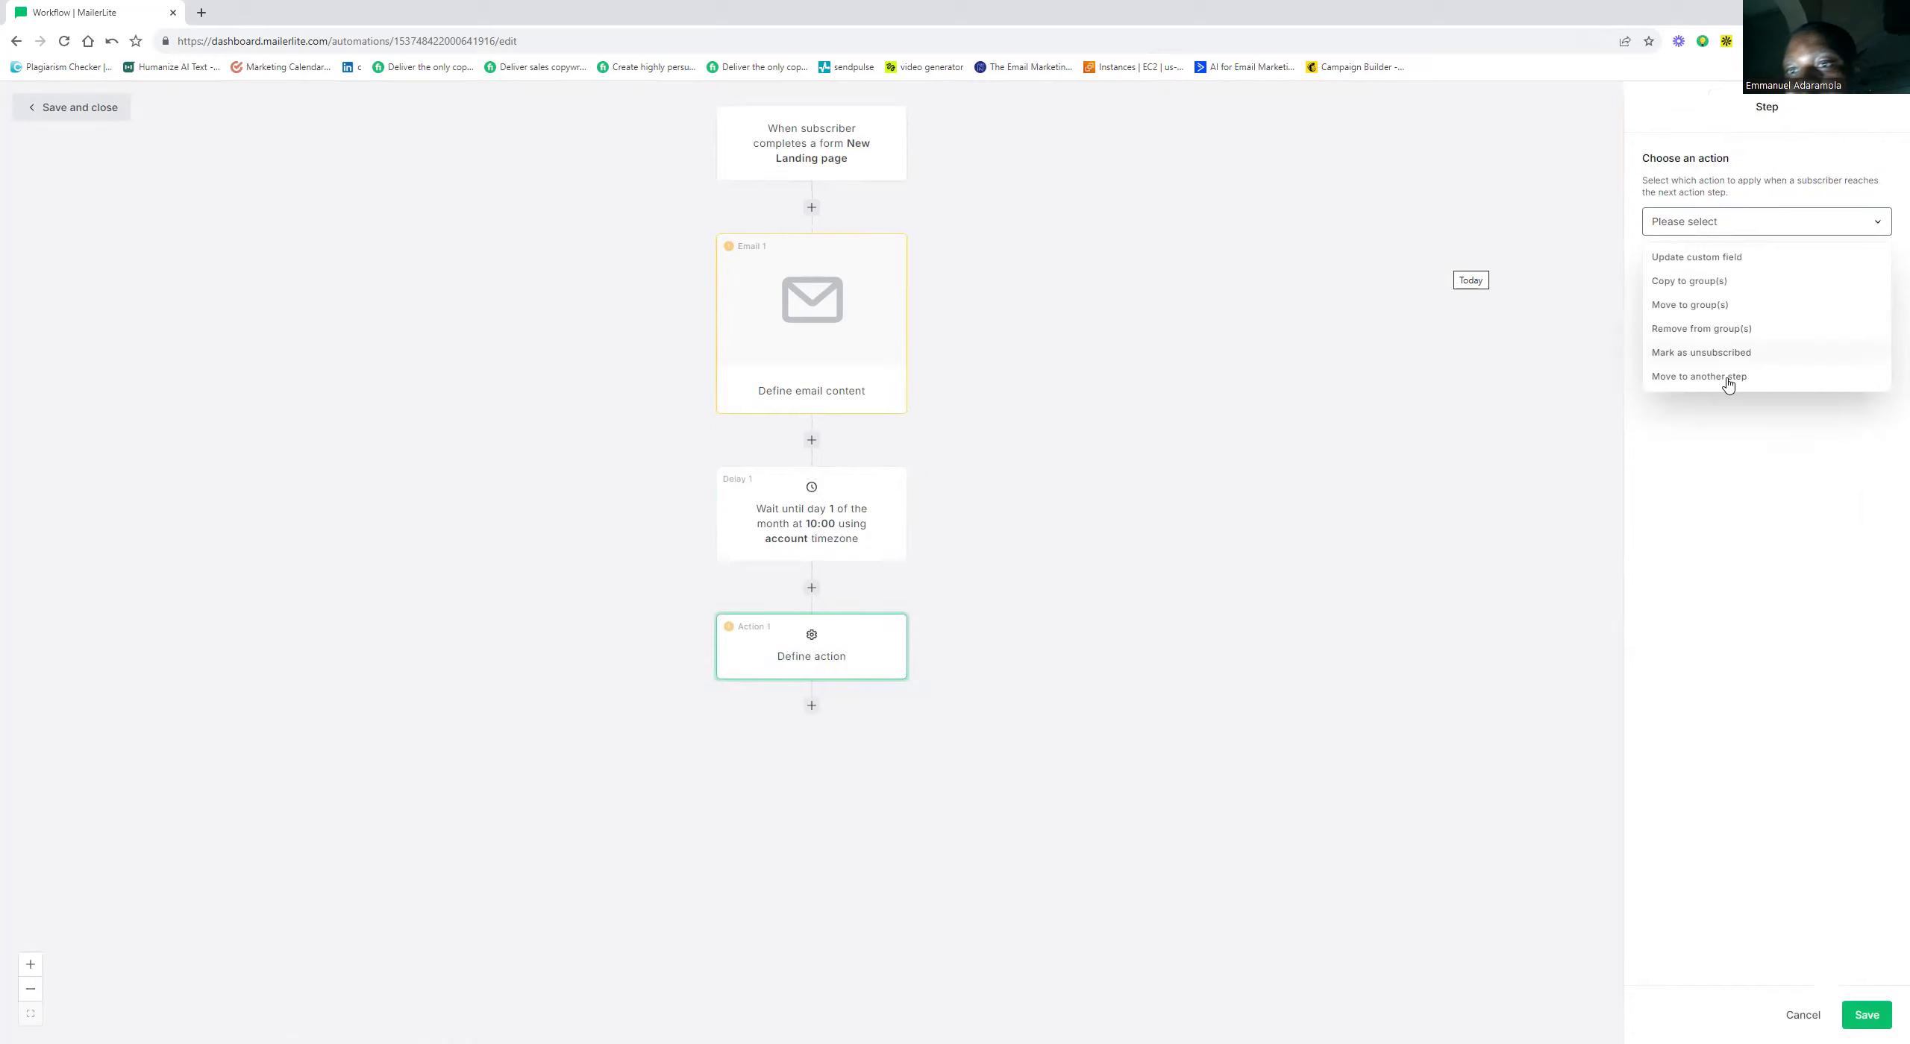
{"action": "left_click", "coordinate": [1805, 377]}
{"action": "left_click", "coordinate": [1816, 282]}
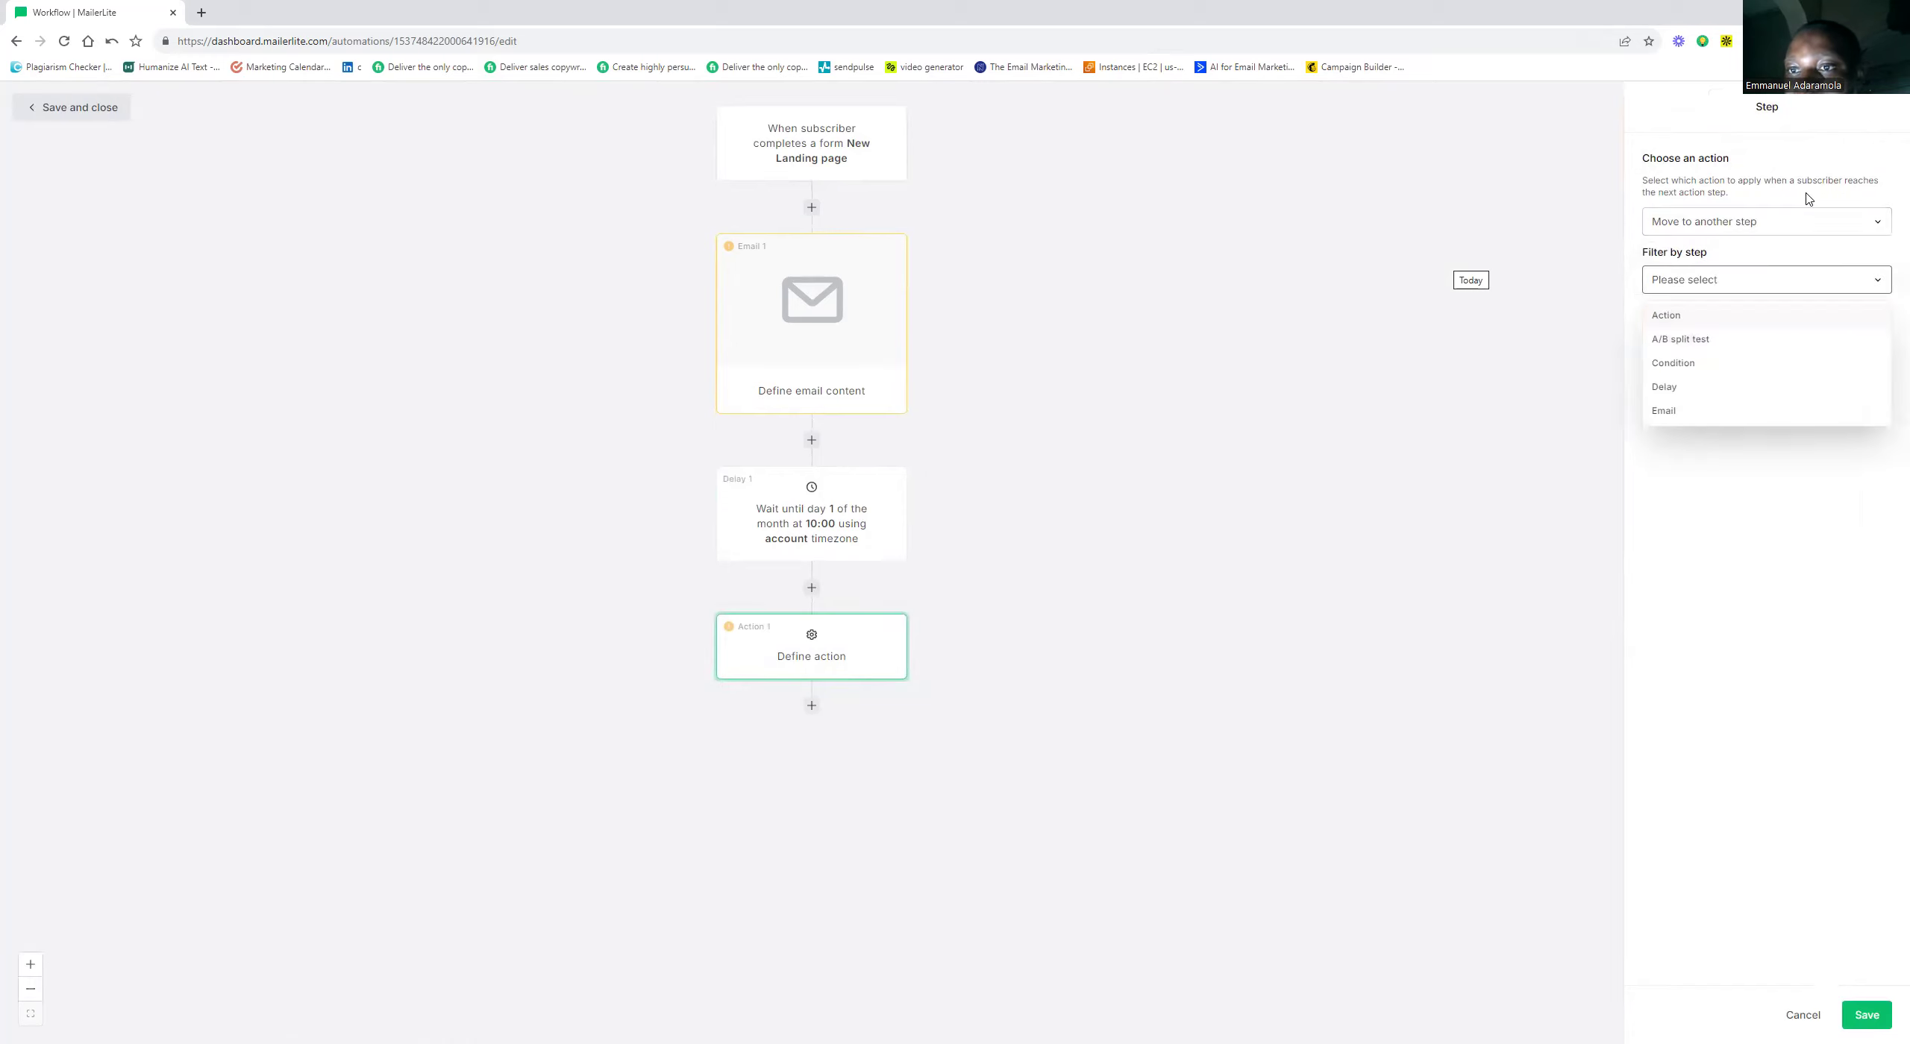
{"action": "left_click", "coordinate": [1701, 314]}
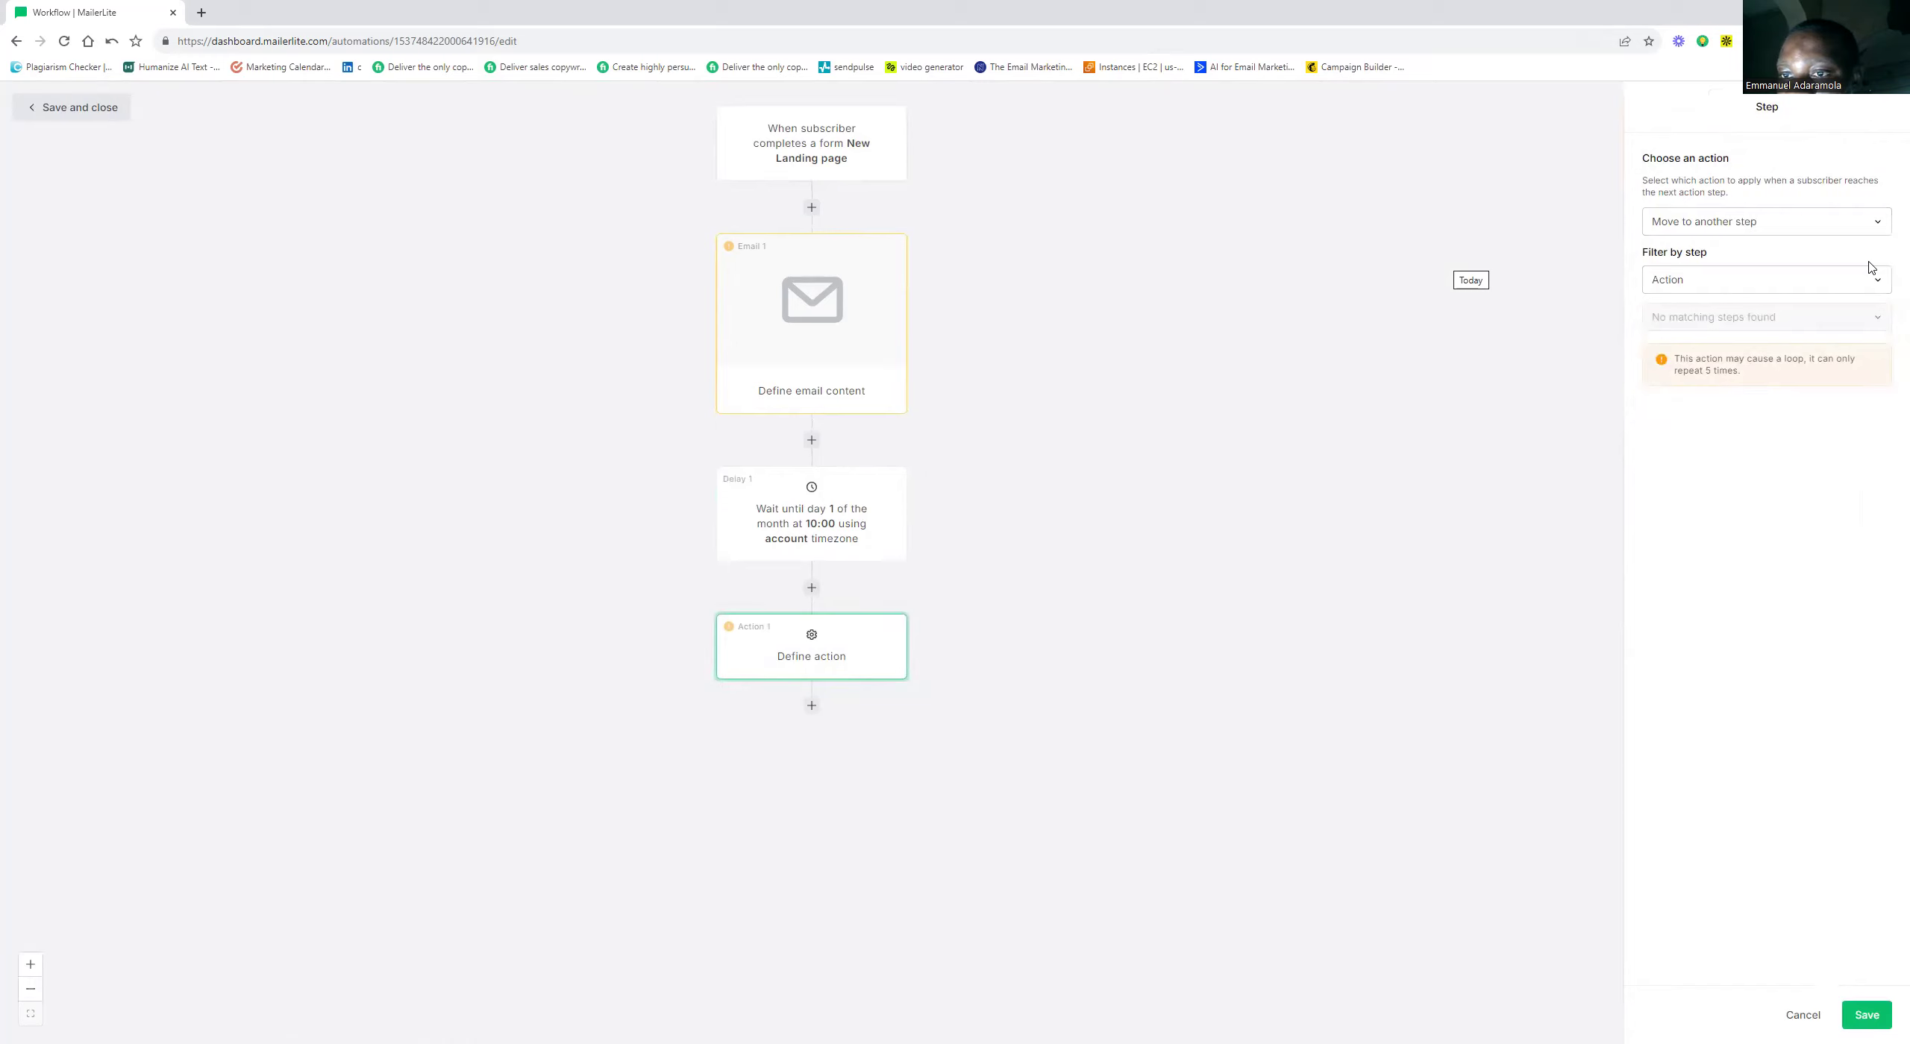
{"action": "left_click", "coordinate": [1875, 284]}
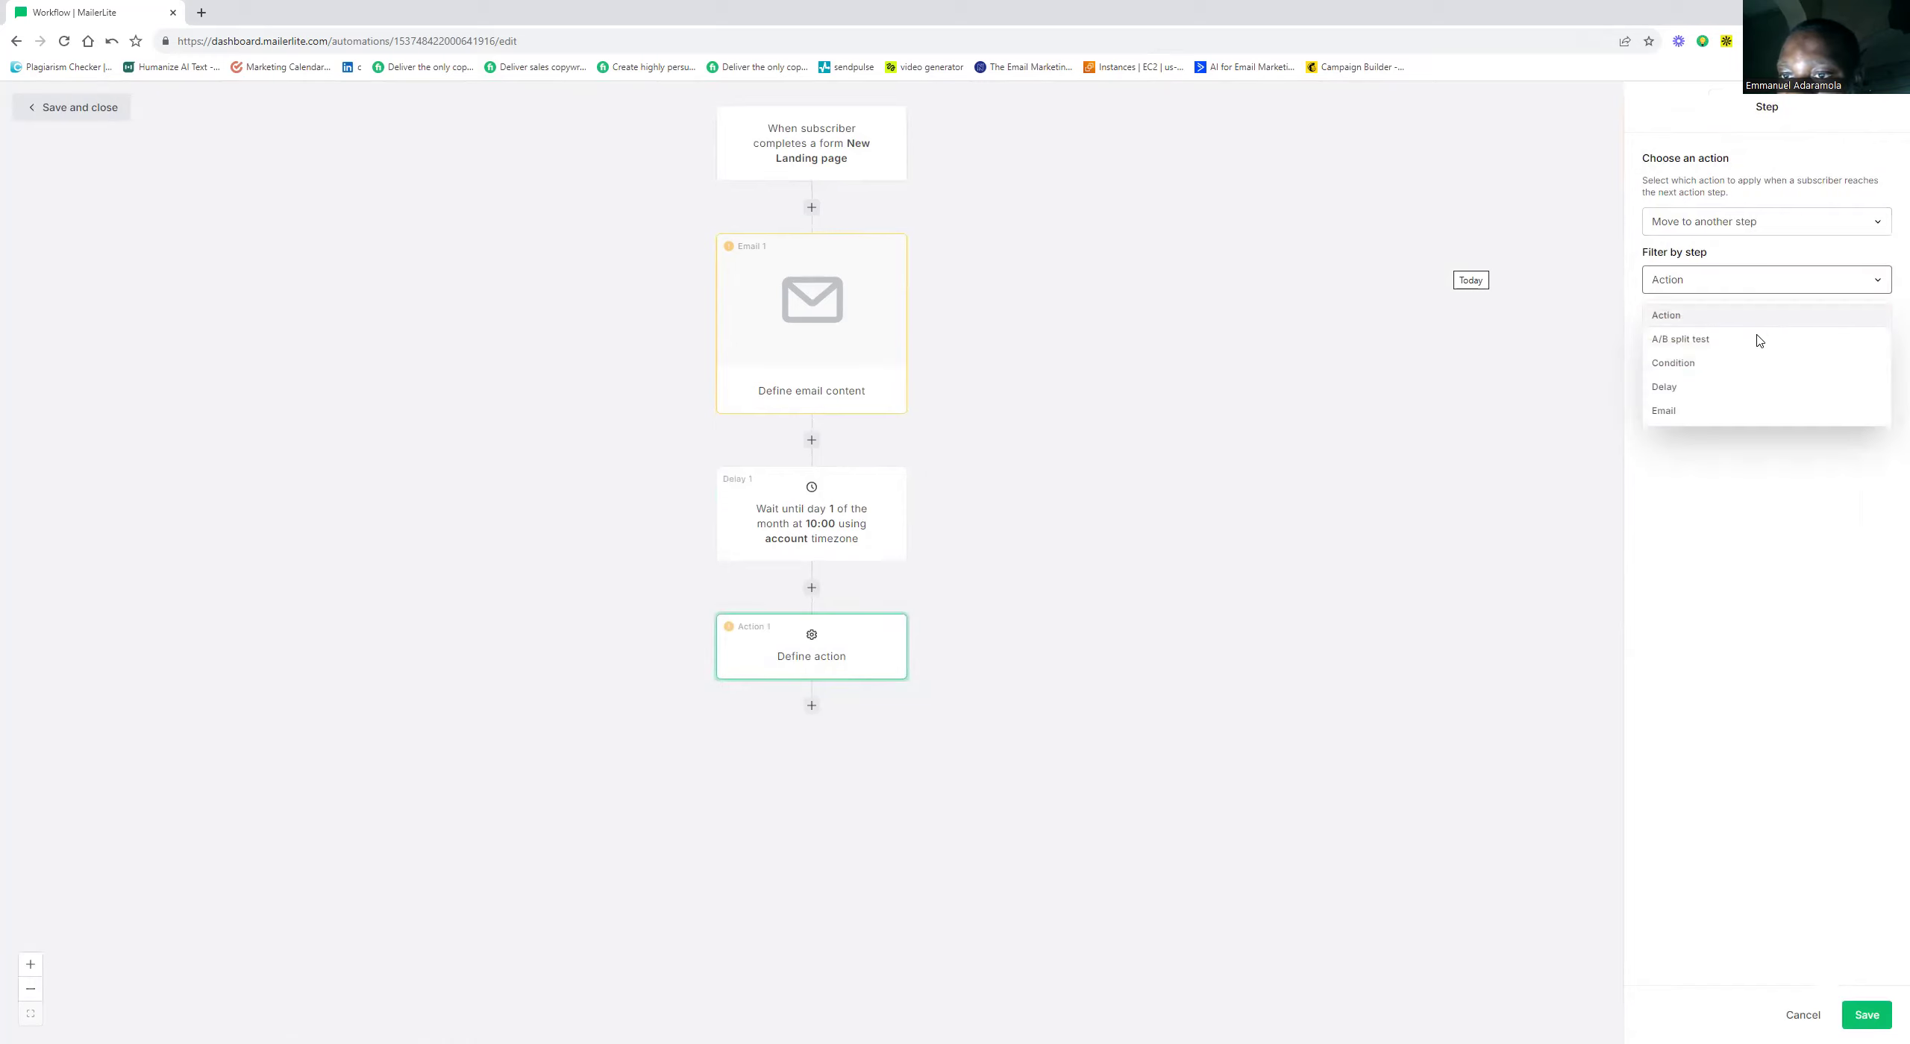
{"action": "left_click", "coordinate": [1756, 336]}
{"action": "left_click", "coordinate": [1868, 282]}
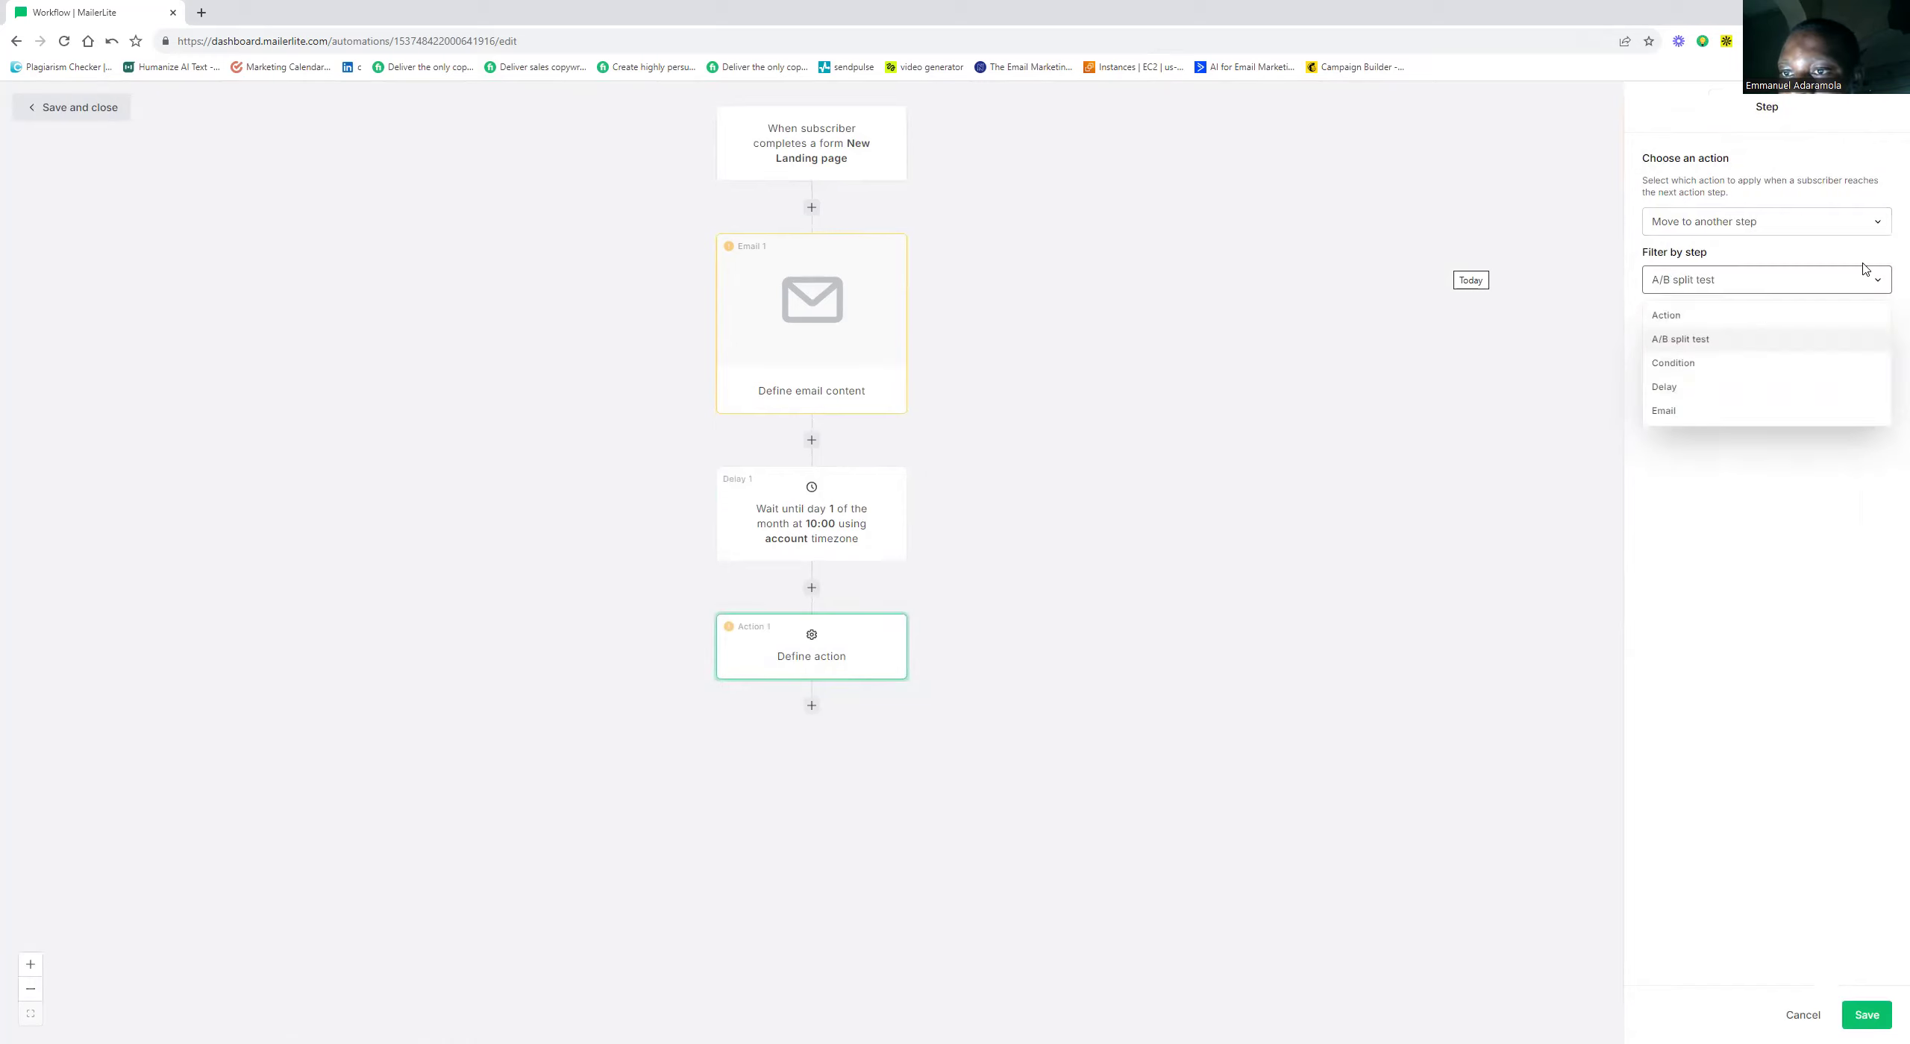
Set the action to "Move to group(s)" and create the group "new sub" as the one to move from
{"action": "left_click", "coordinate": [1881, 228]}
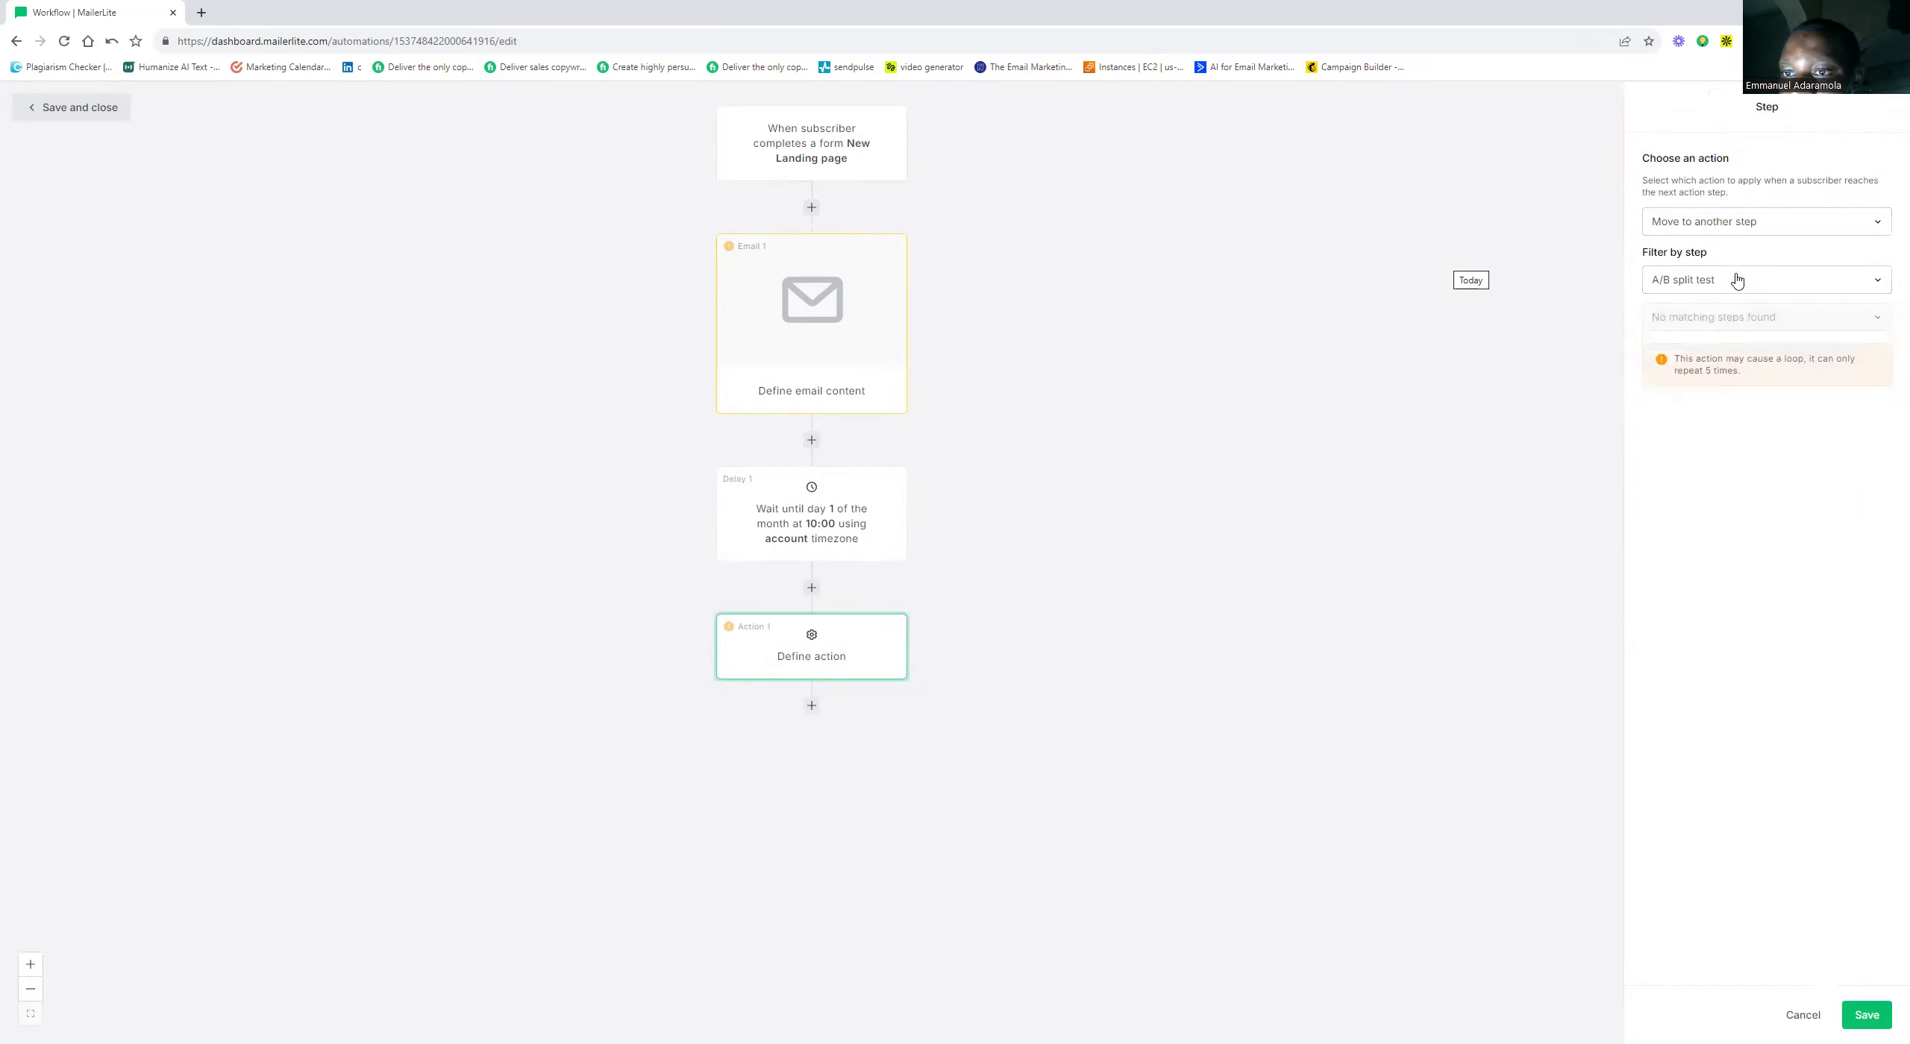
{"action": "left_click", "coordinate": [1708, 309]}
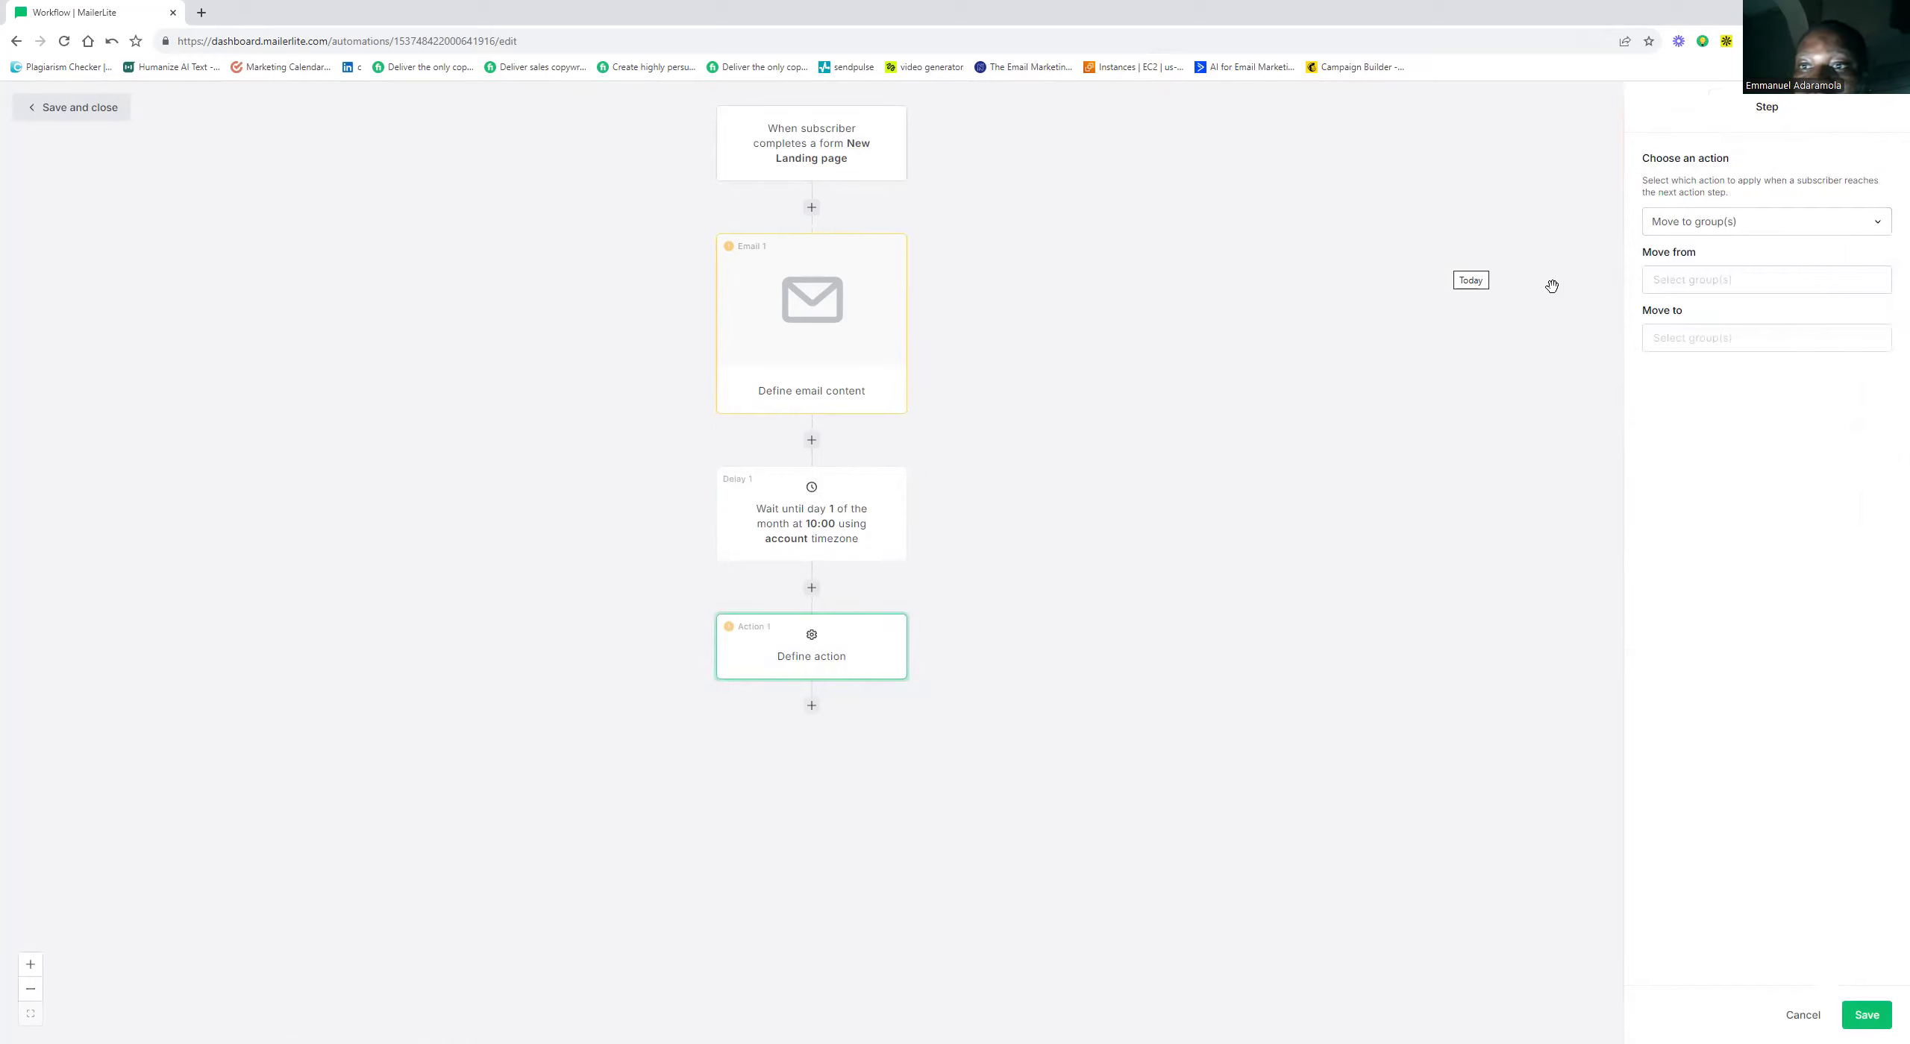
{"action": "left_click", "coordinate": [1739, 278]}
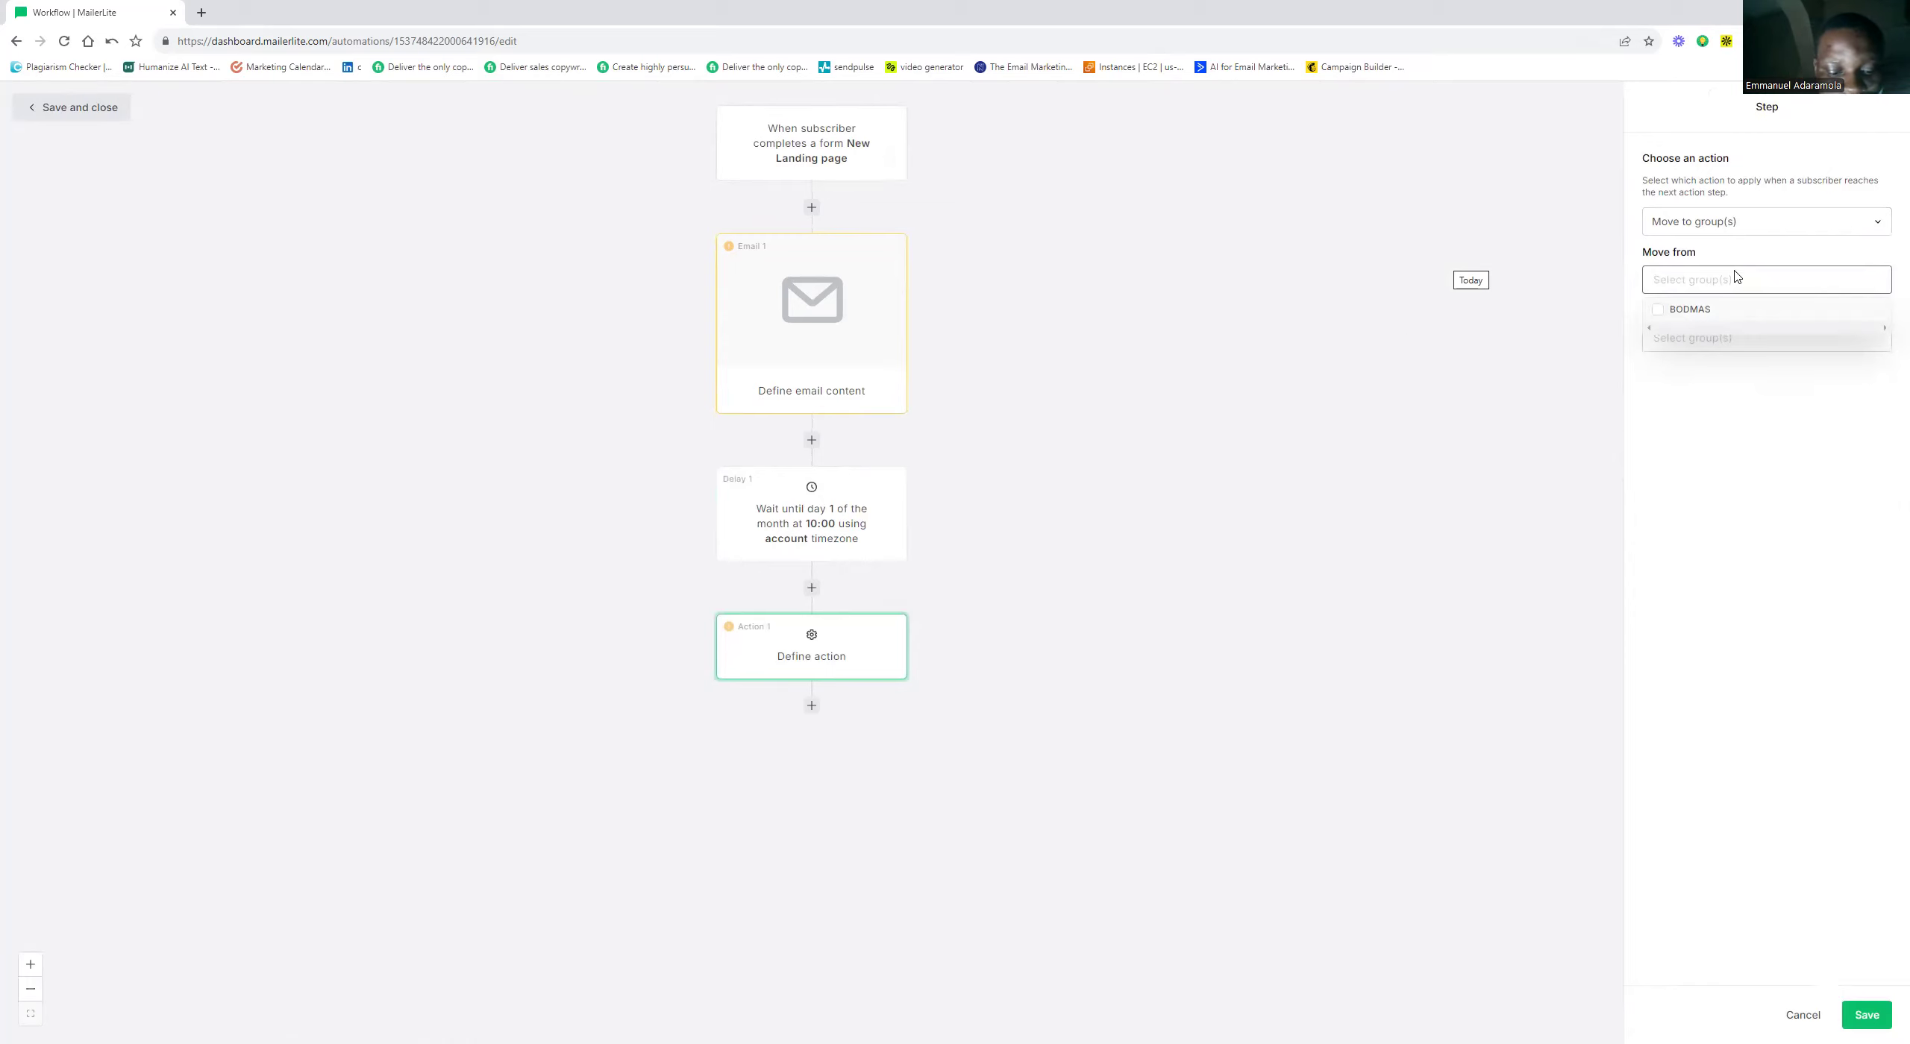
{"action": "type", "text": "new sub"}
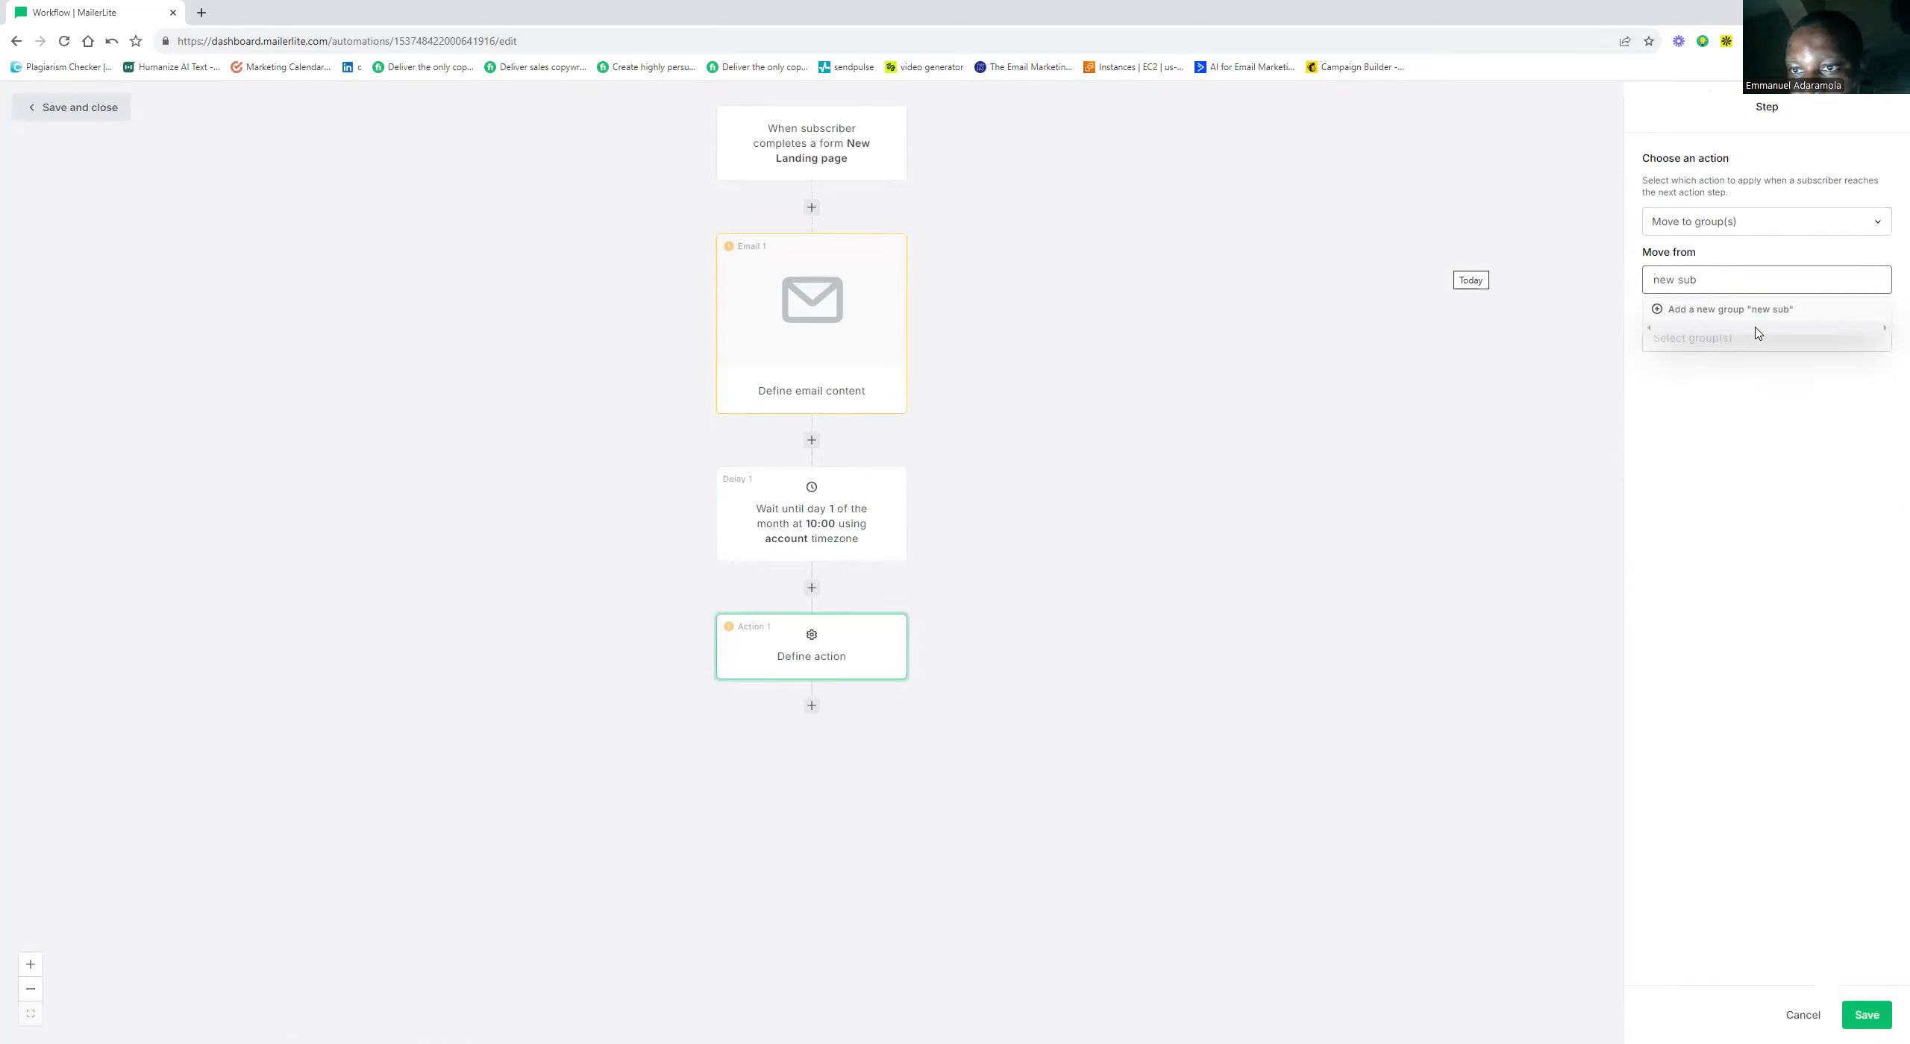
{"action": "left_click", "coordinate": [1705, 310]}
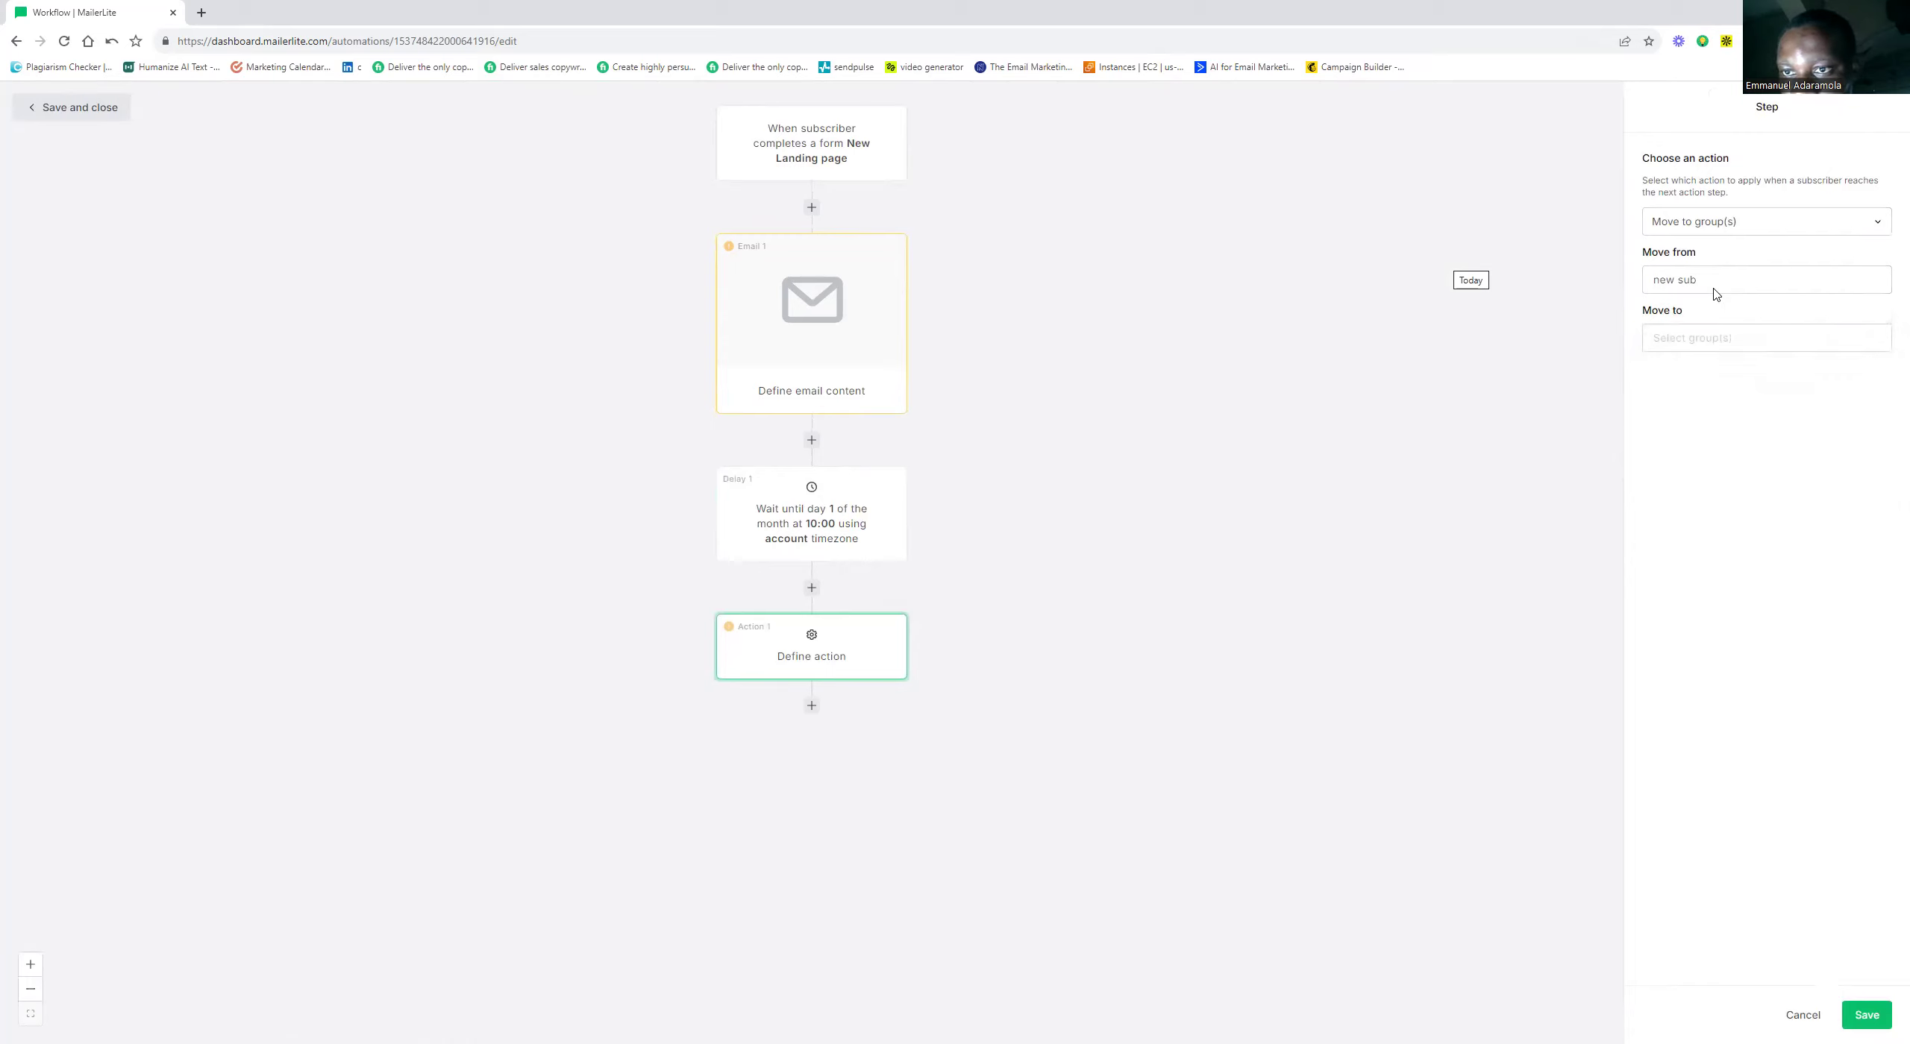
Create the group "advanced sub" as the action's destination group and save the action step
{"action": "left_click", "coordinate": [1694, 338]}
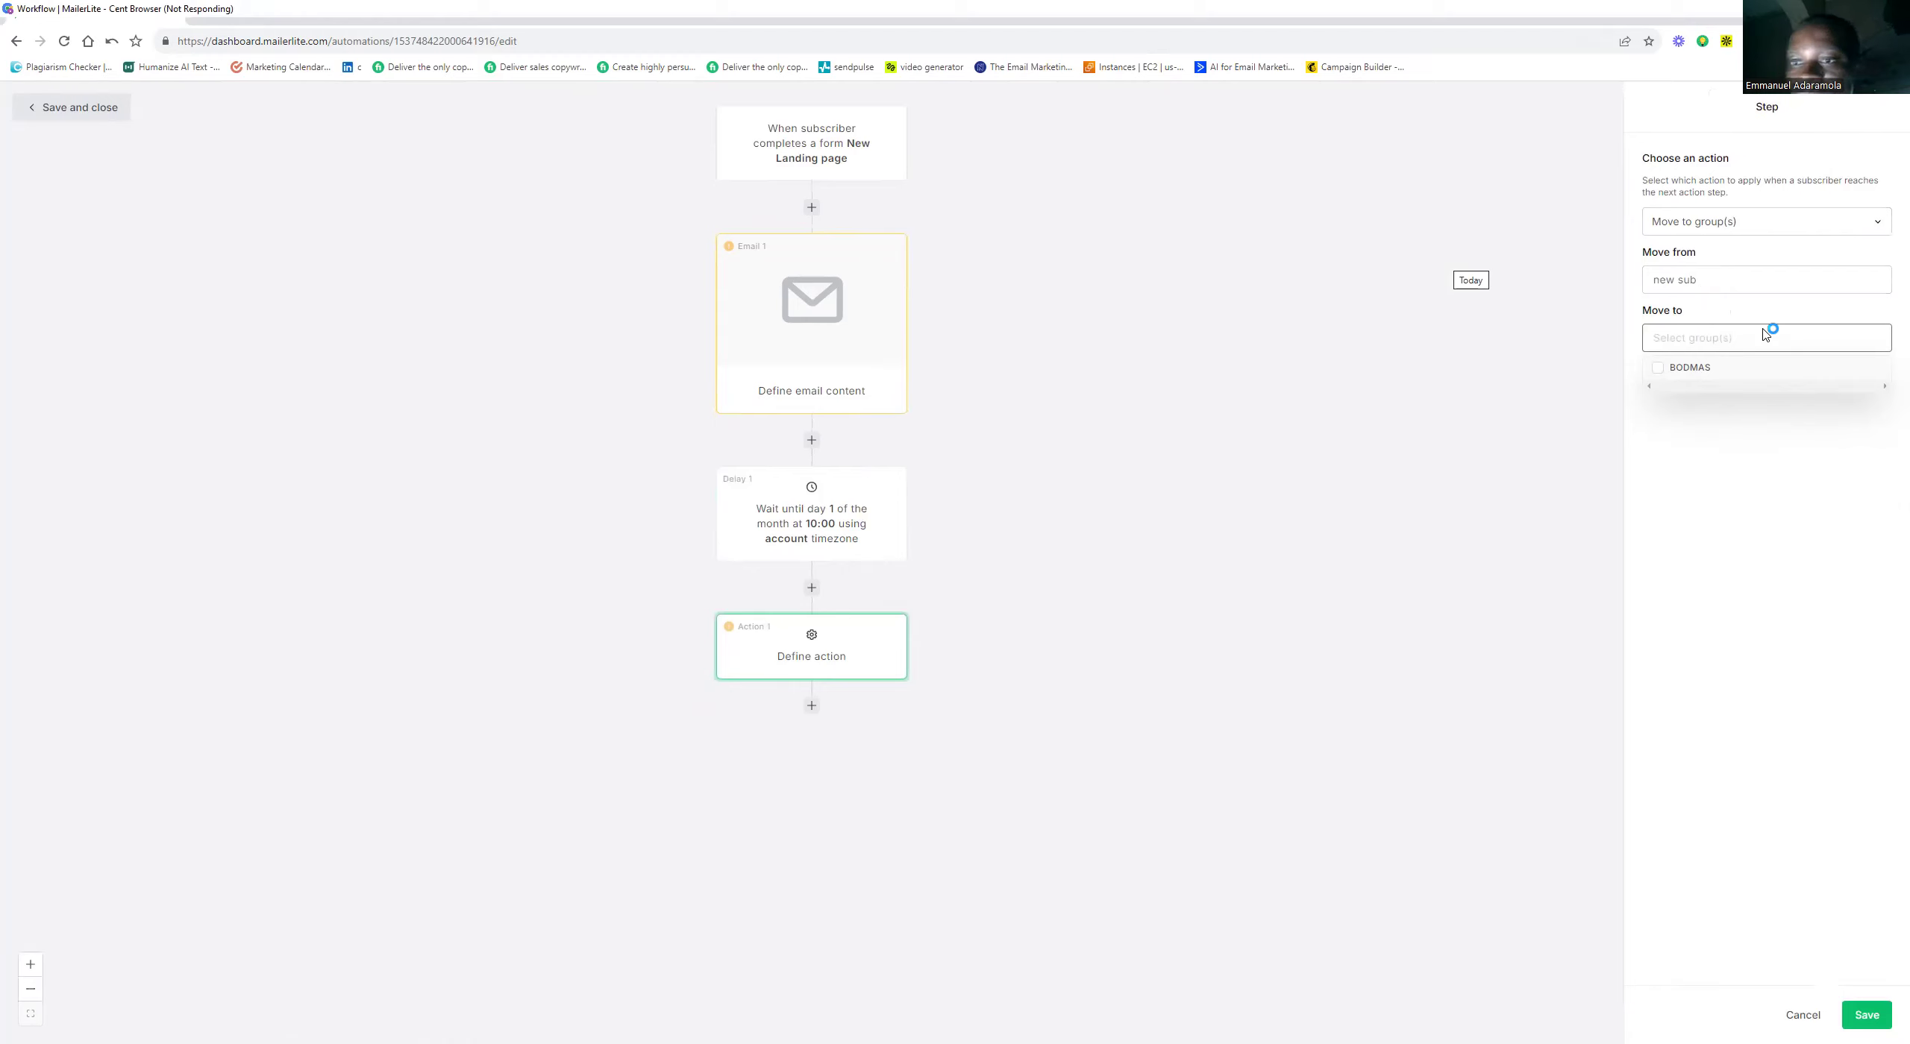
{"action": "type", "text": "advanced sub"}
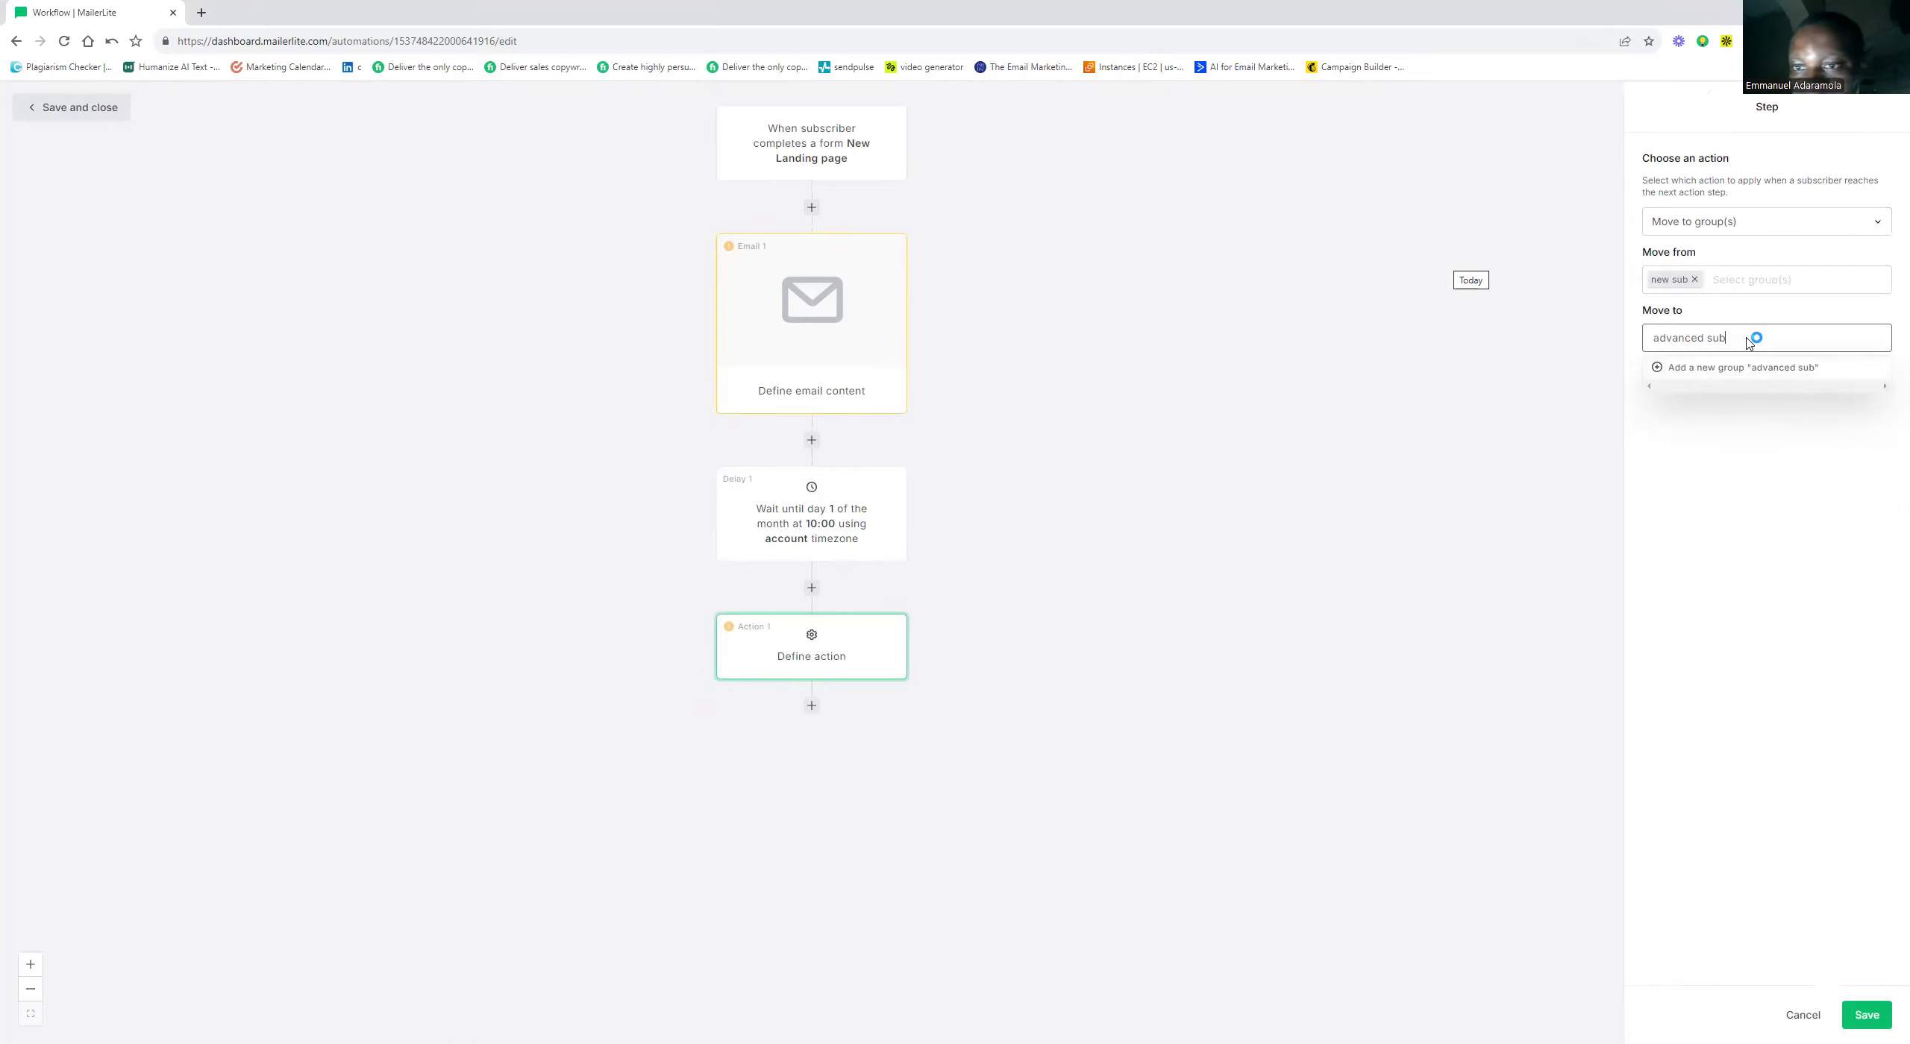
{"action": "key", "text": "Return"}
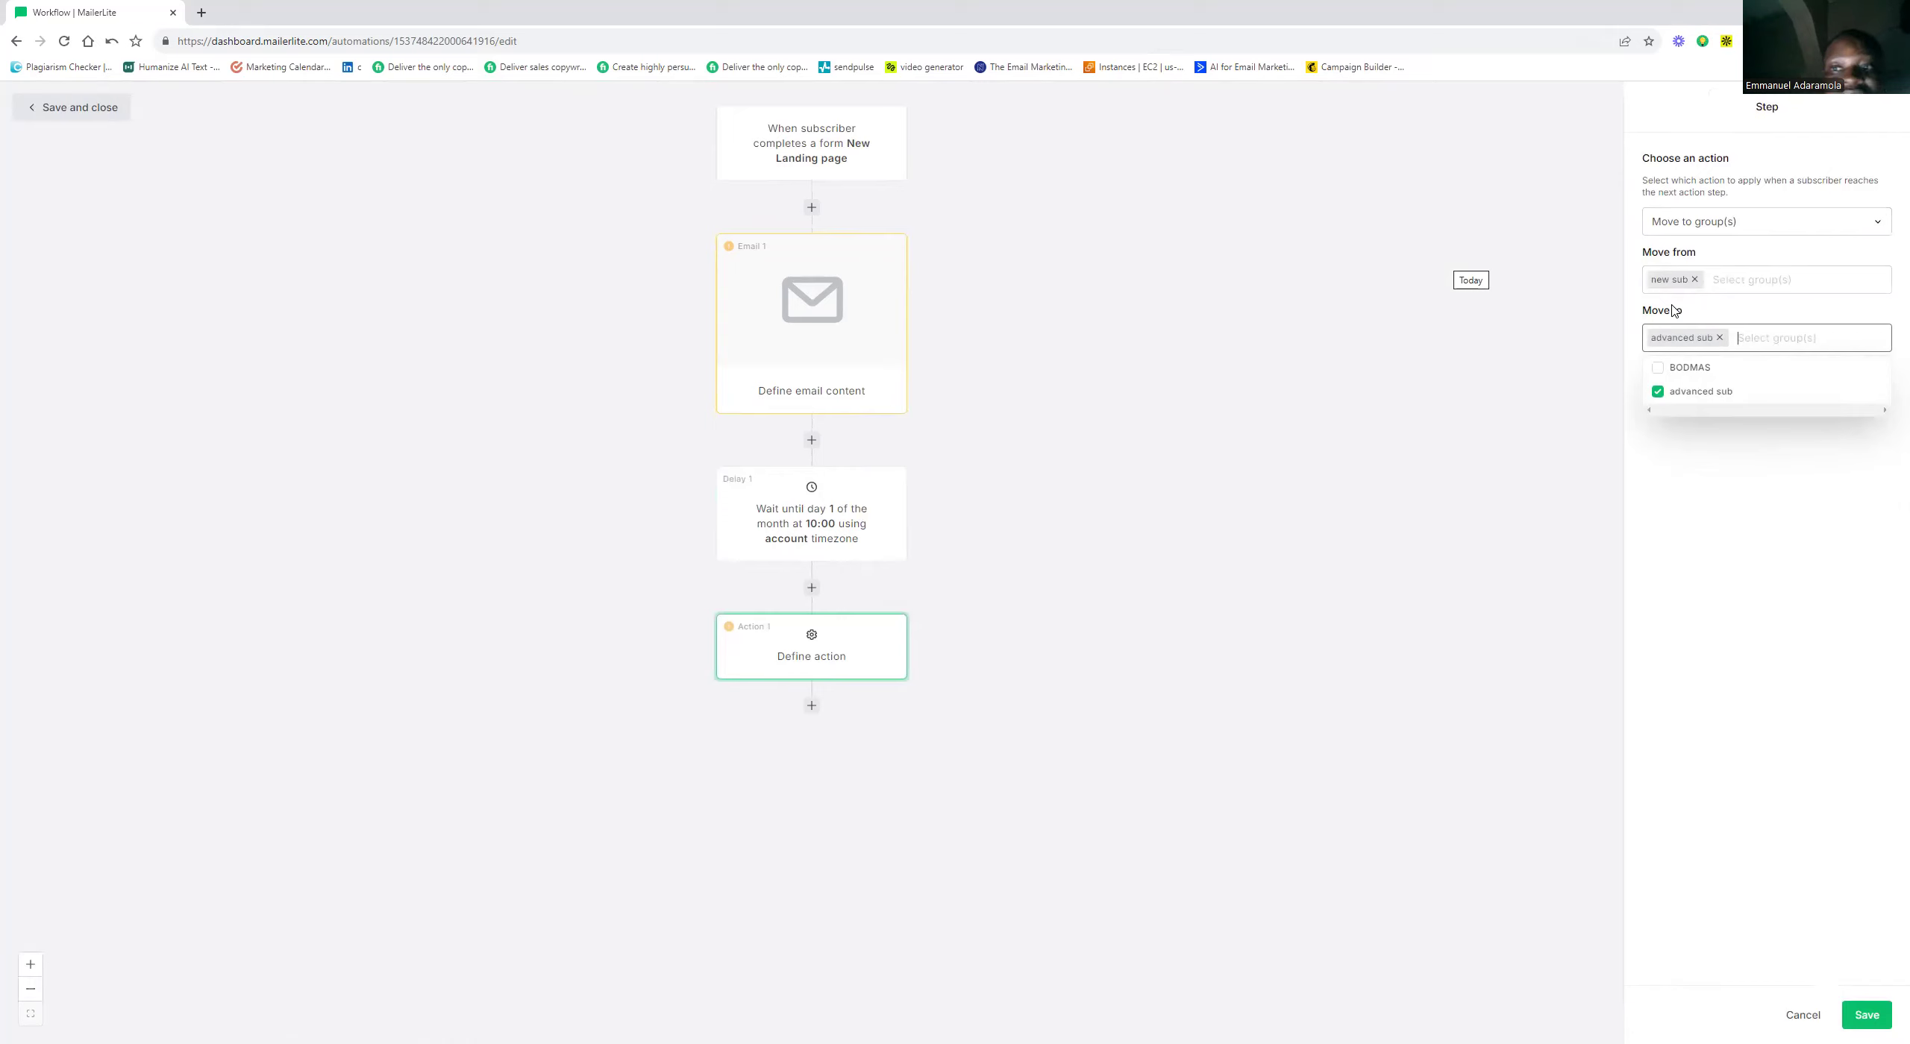
{"action": "left_click", "coordinate": [1717, 479]}
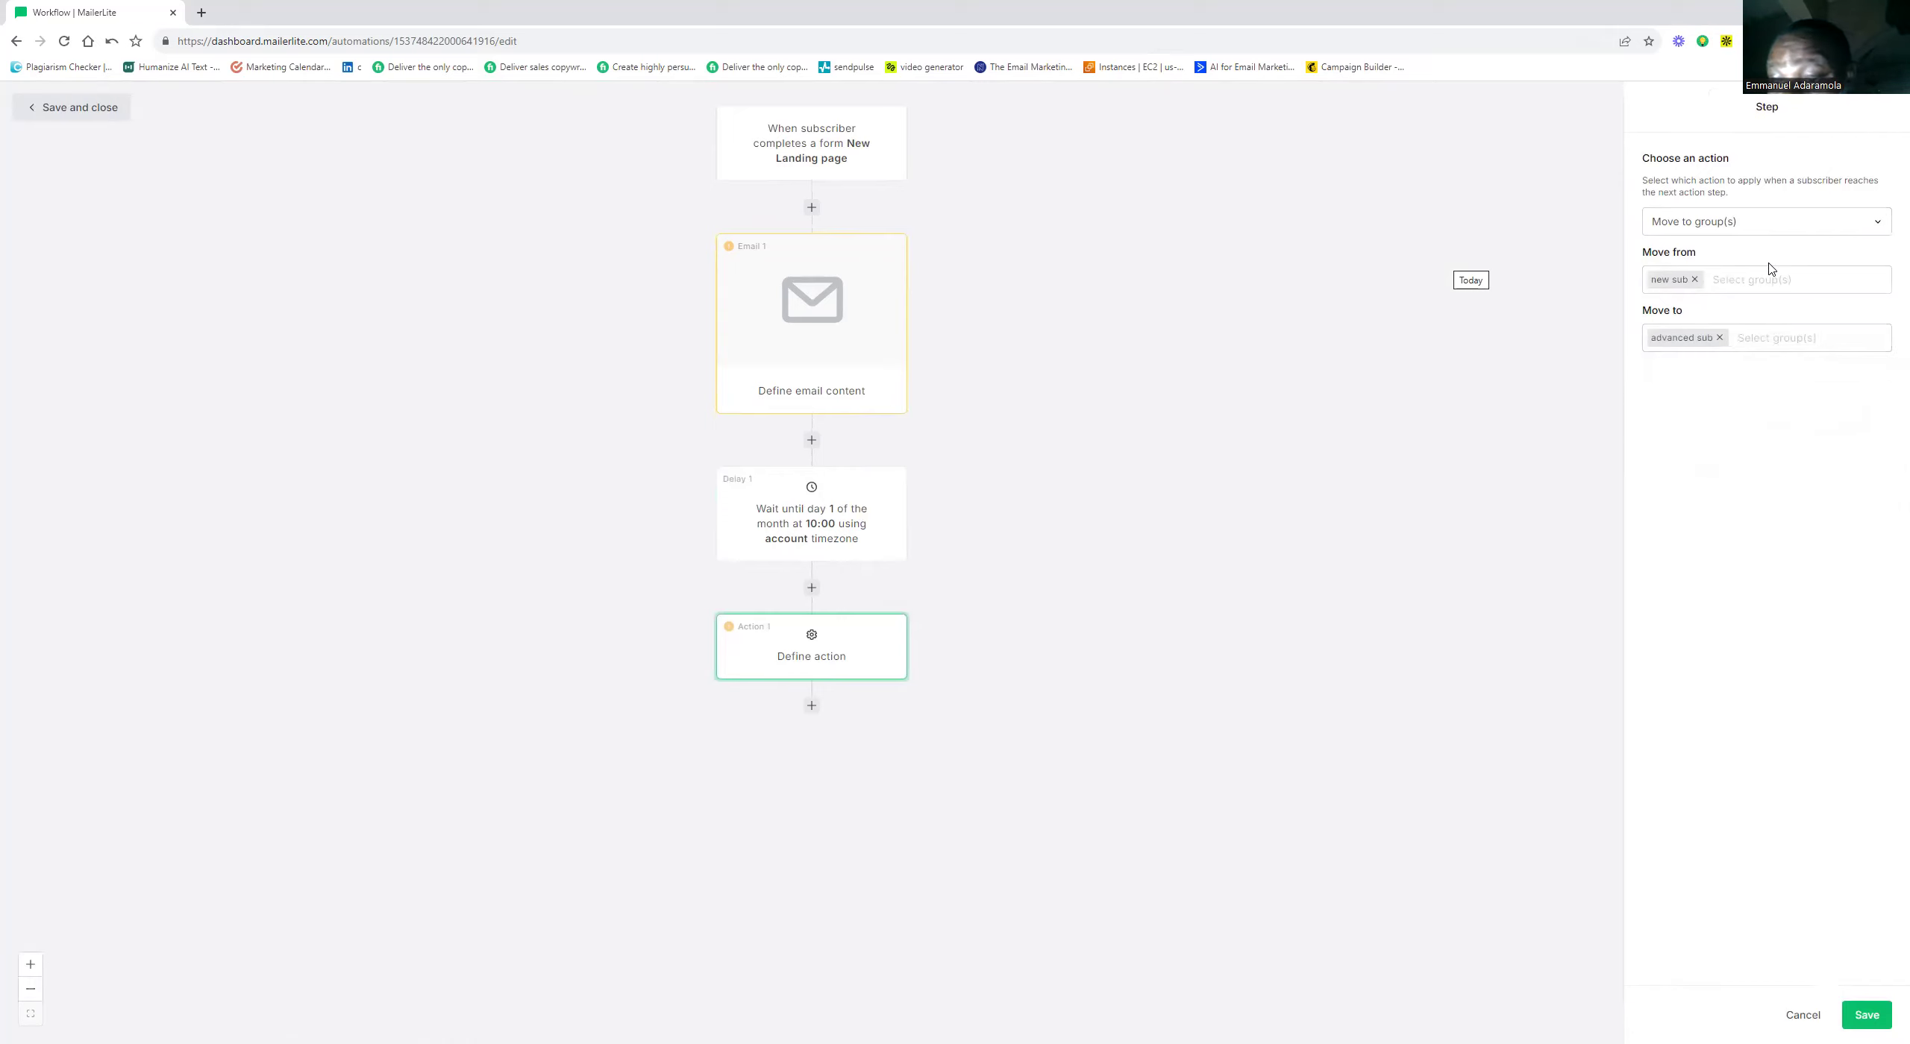
{"action": "left_click", "coordinate": [1866, 1015]}
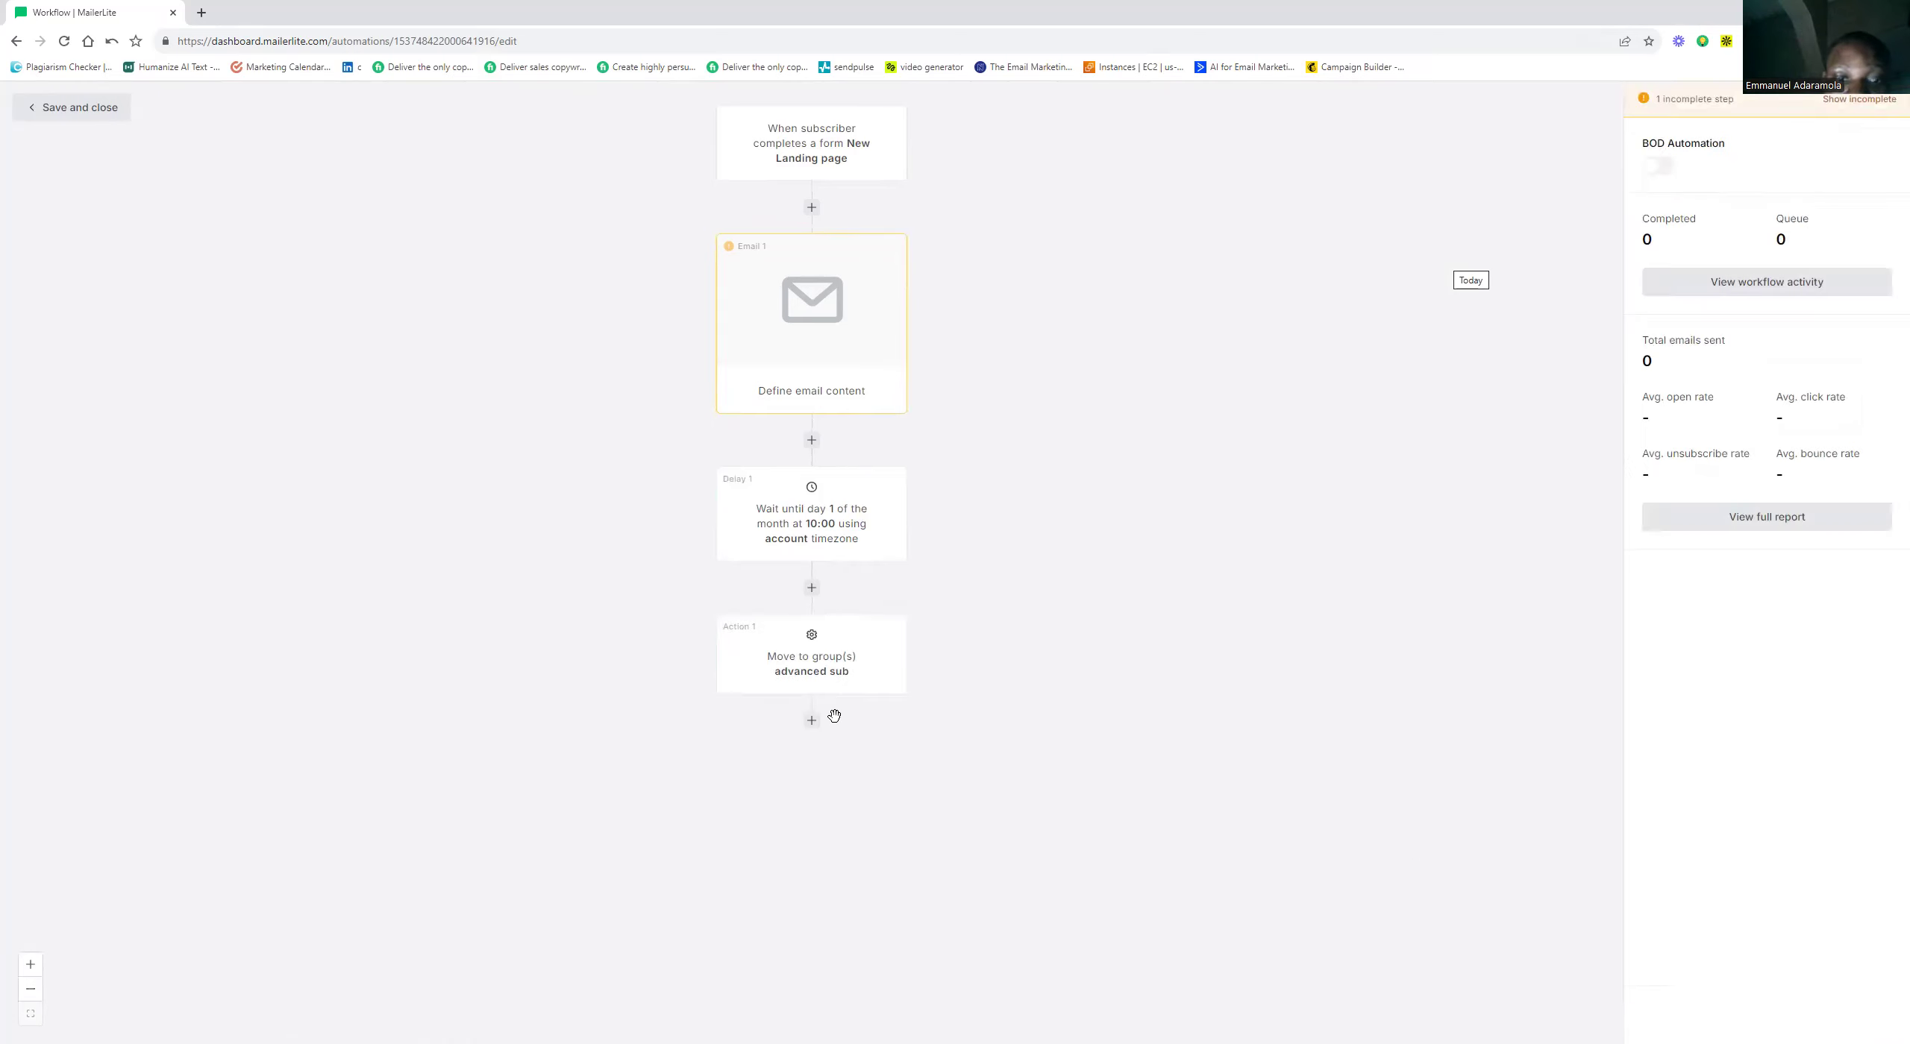
Add a second email step below the move-to-group action
{"action": "left_click", "coordinate": [812, 722]}
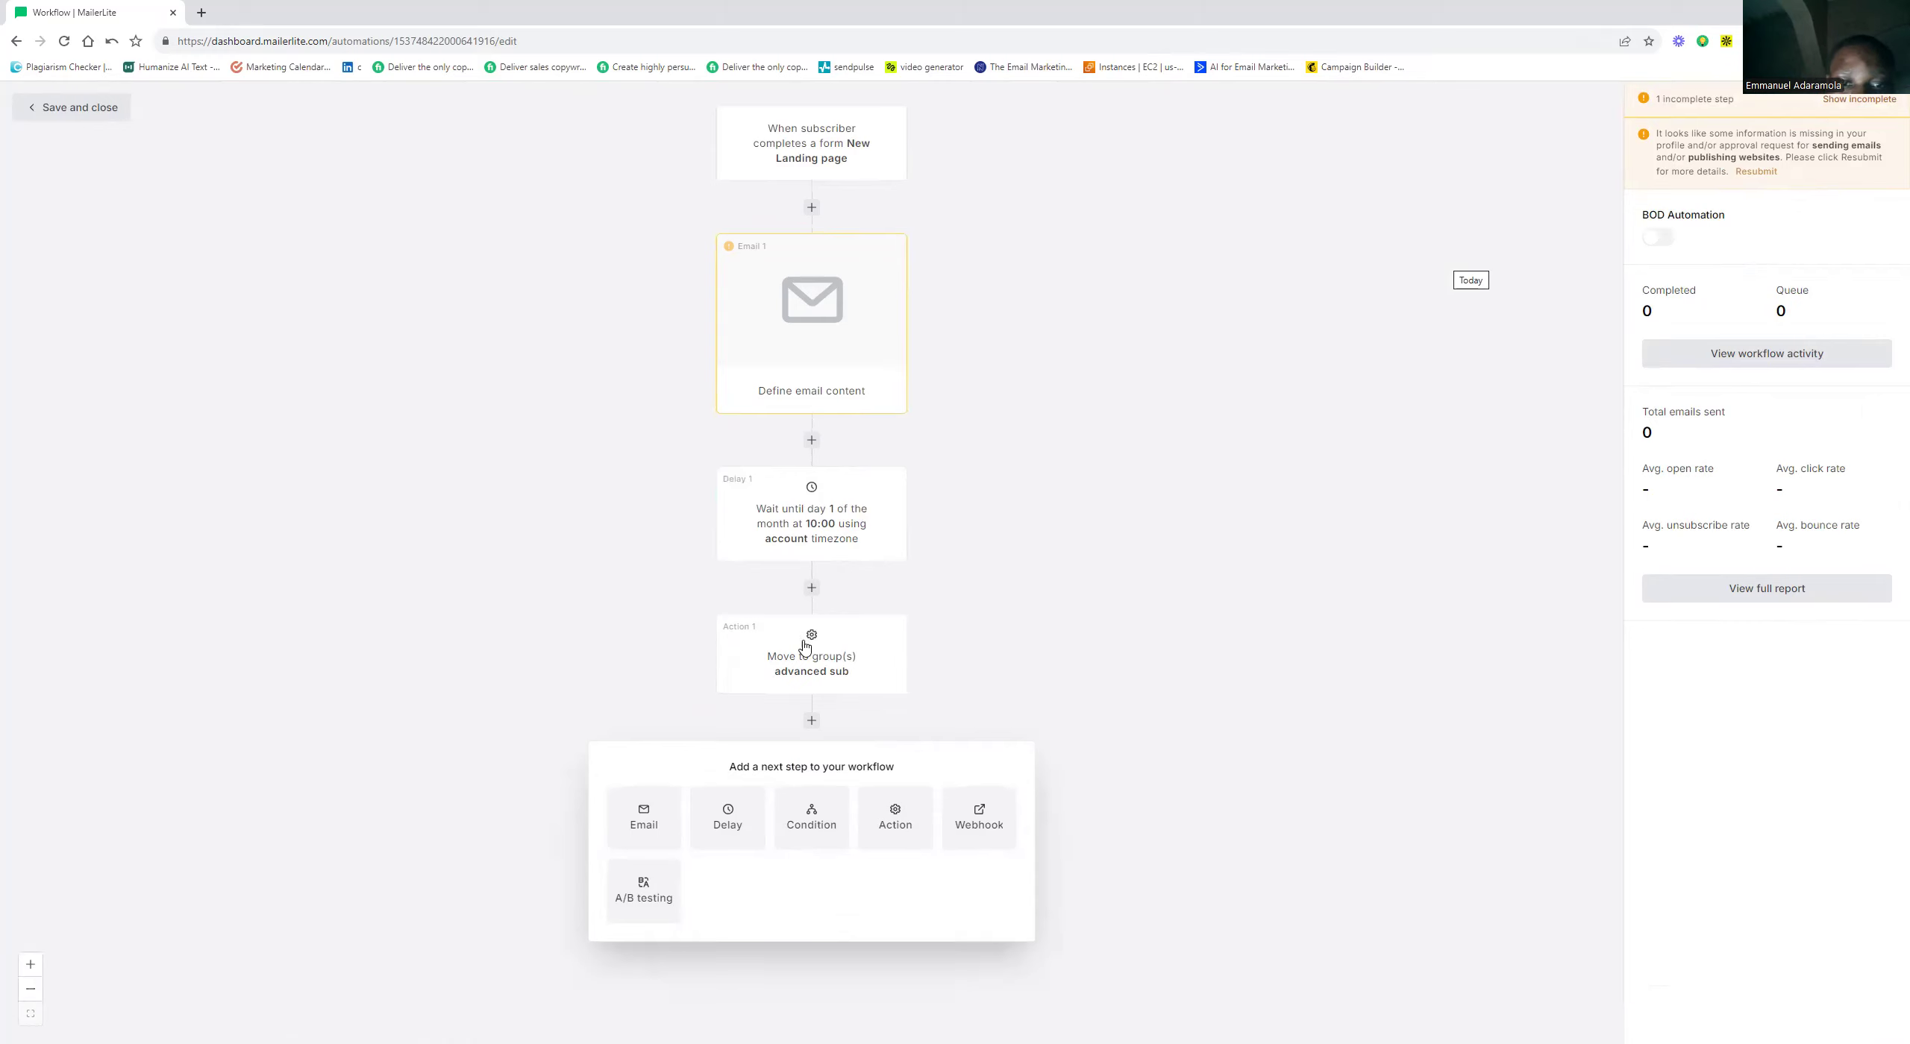
{"action": "left_click", "coordinate": [646, 813]}
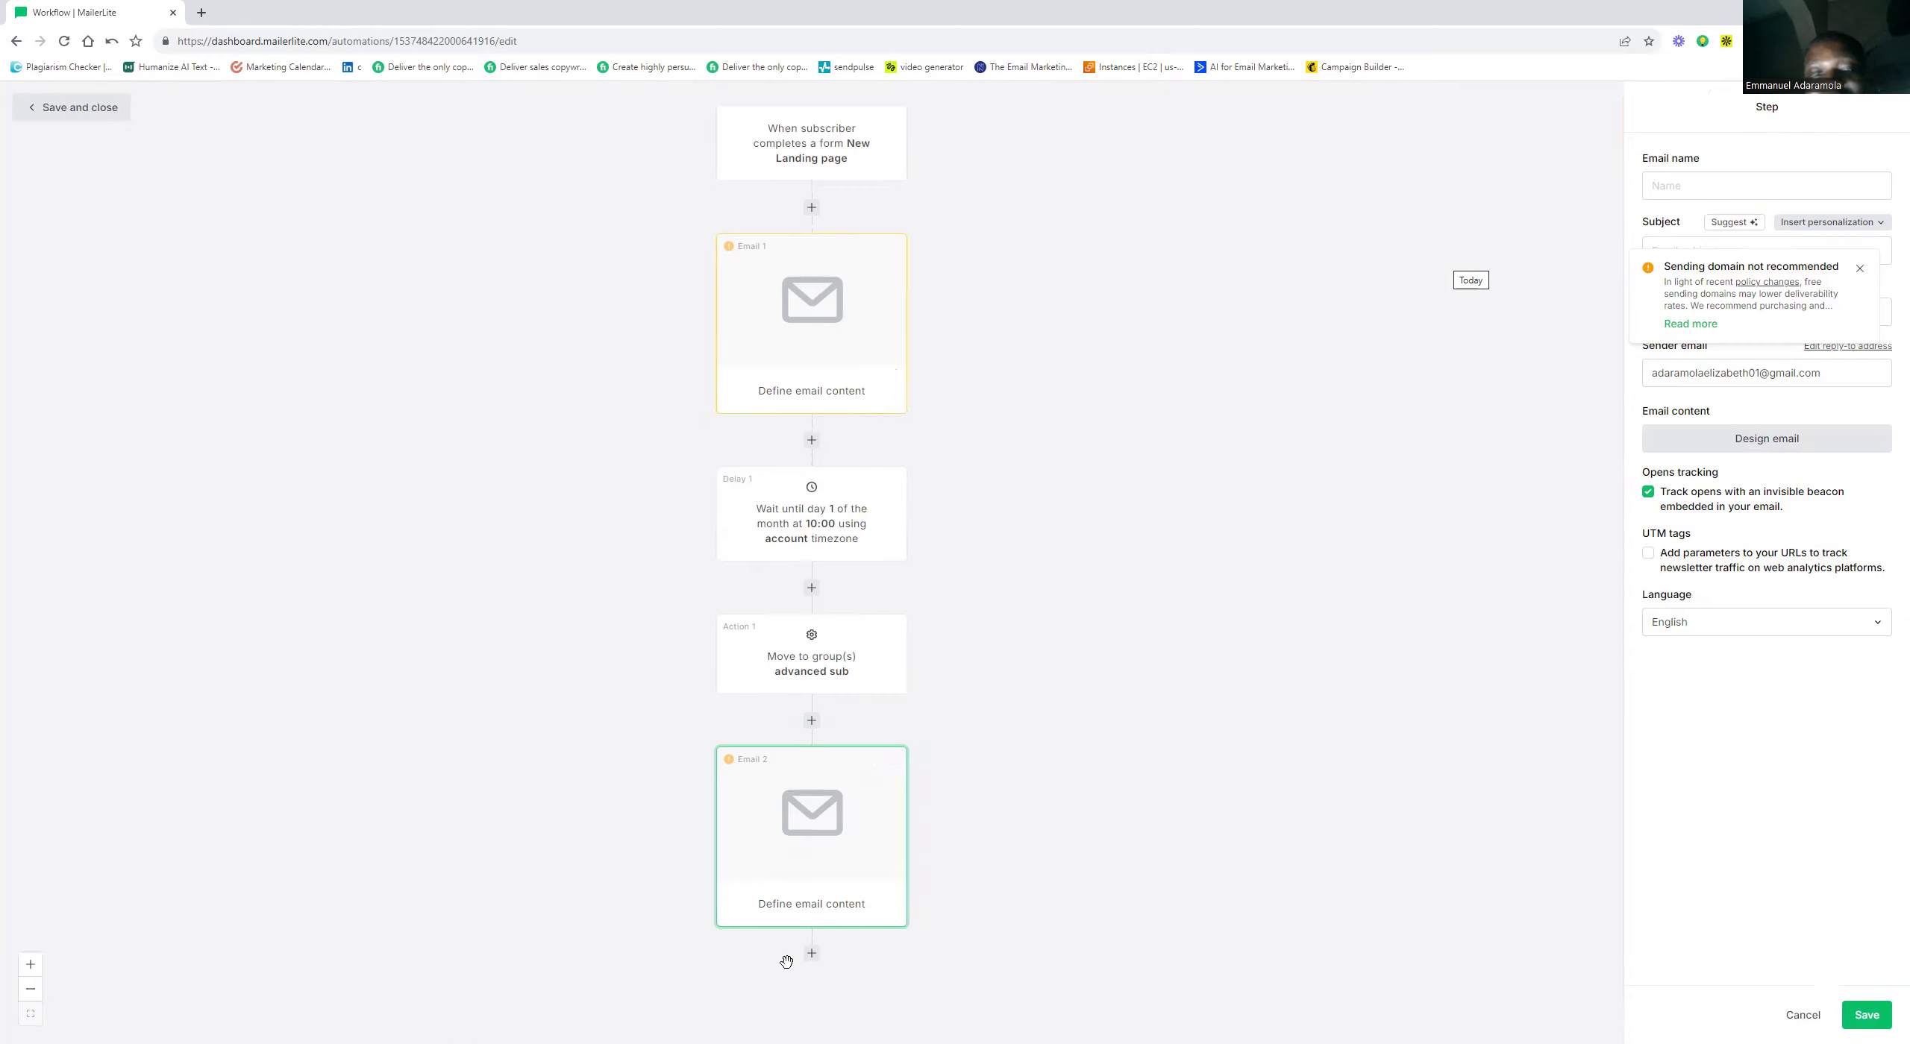
Add a delay step after the second email and set its wait to 4 hours
{"action": "left_click", "coordinate": [811, 955]}
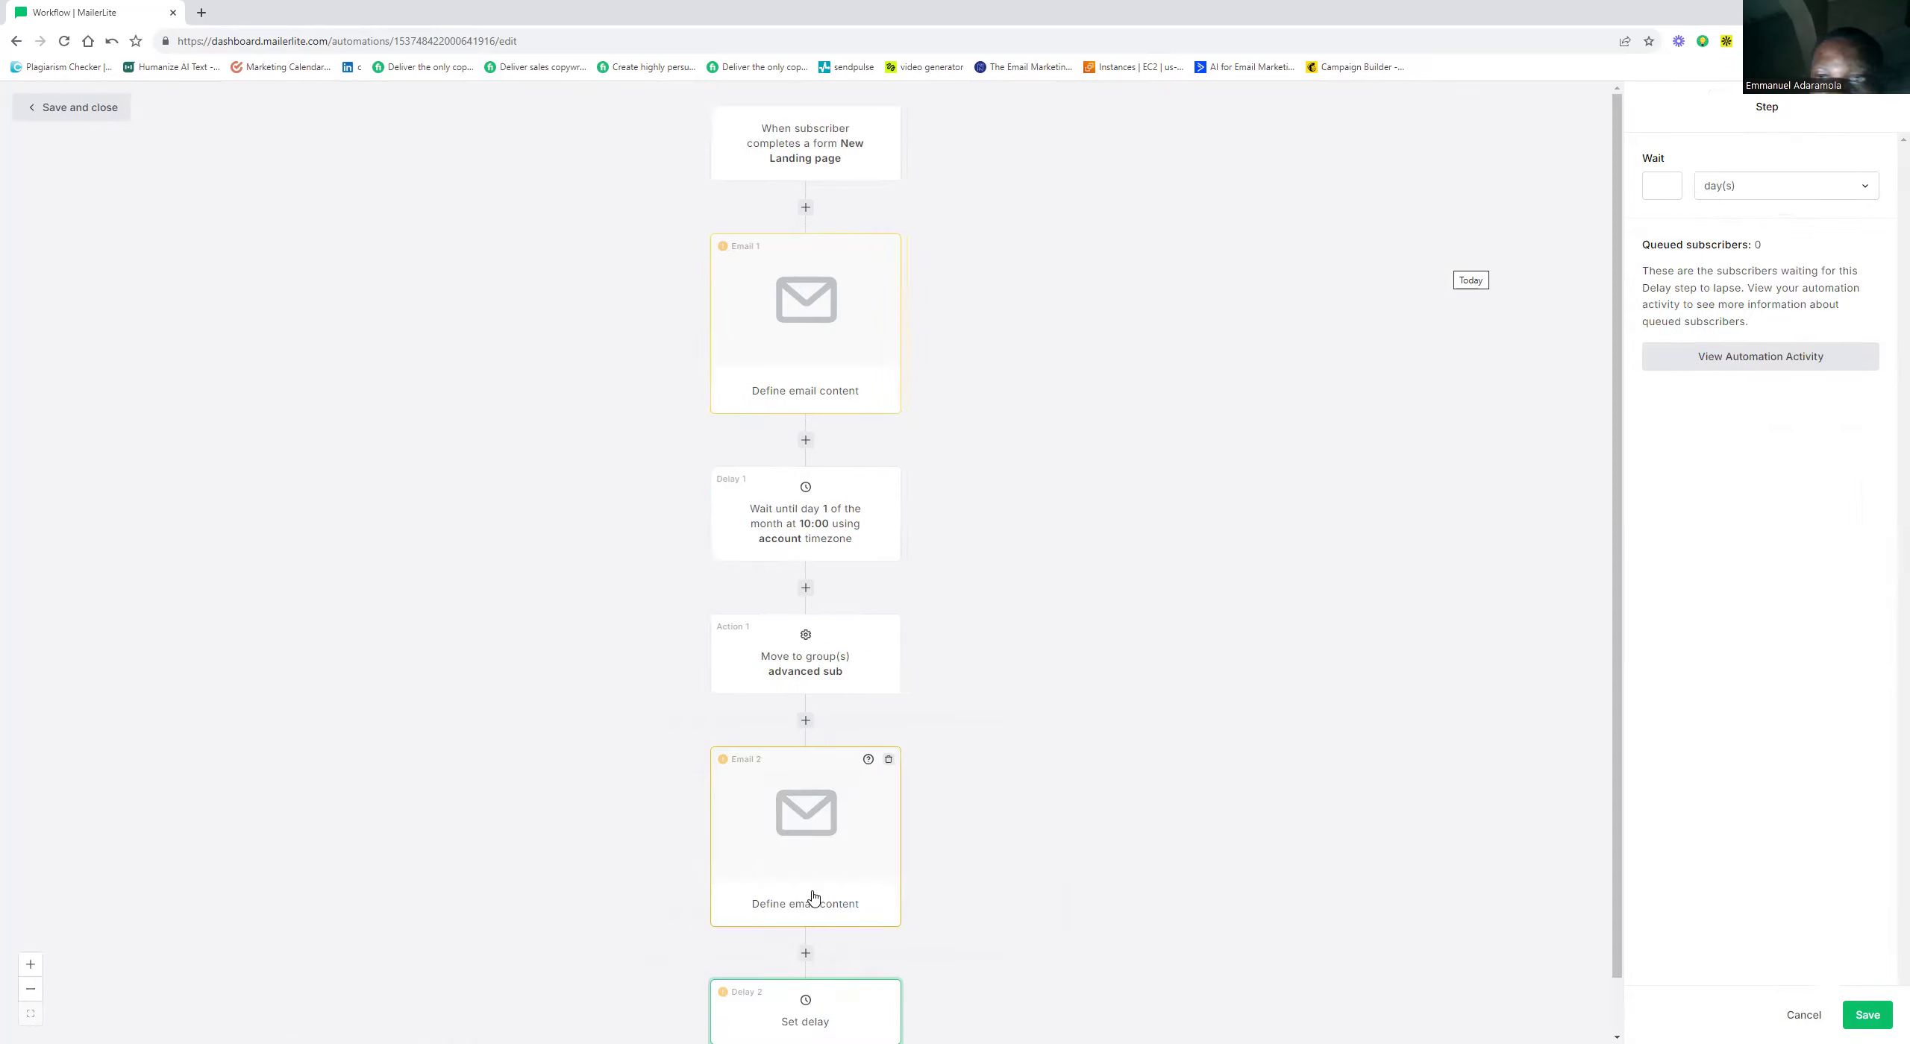
{"action": "left_click", "coordinate": [1654, 187]}
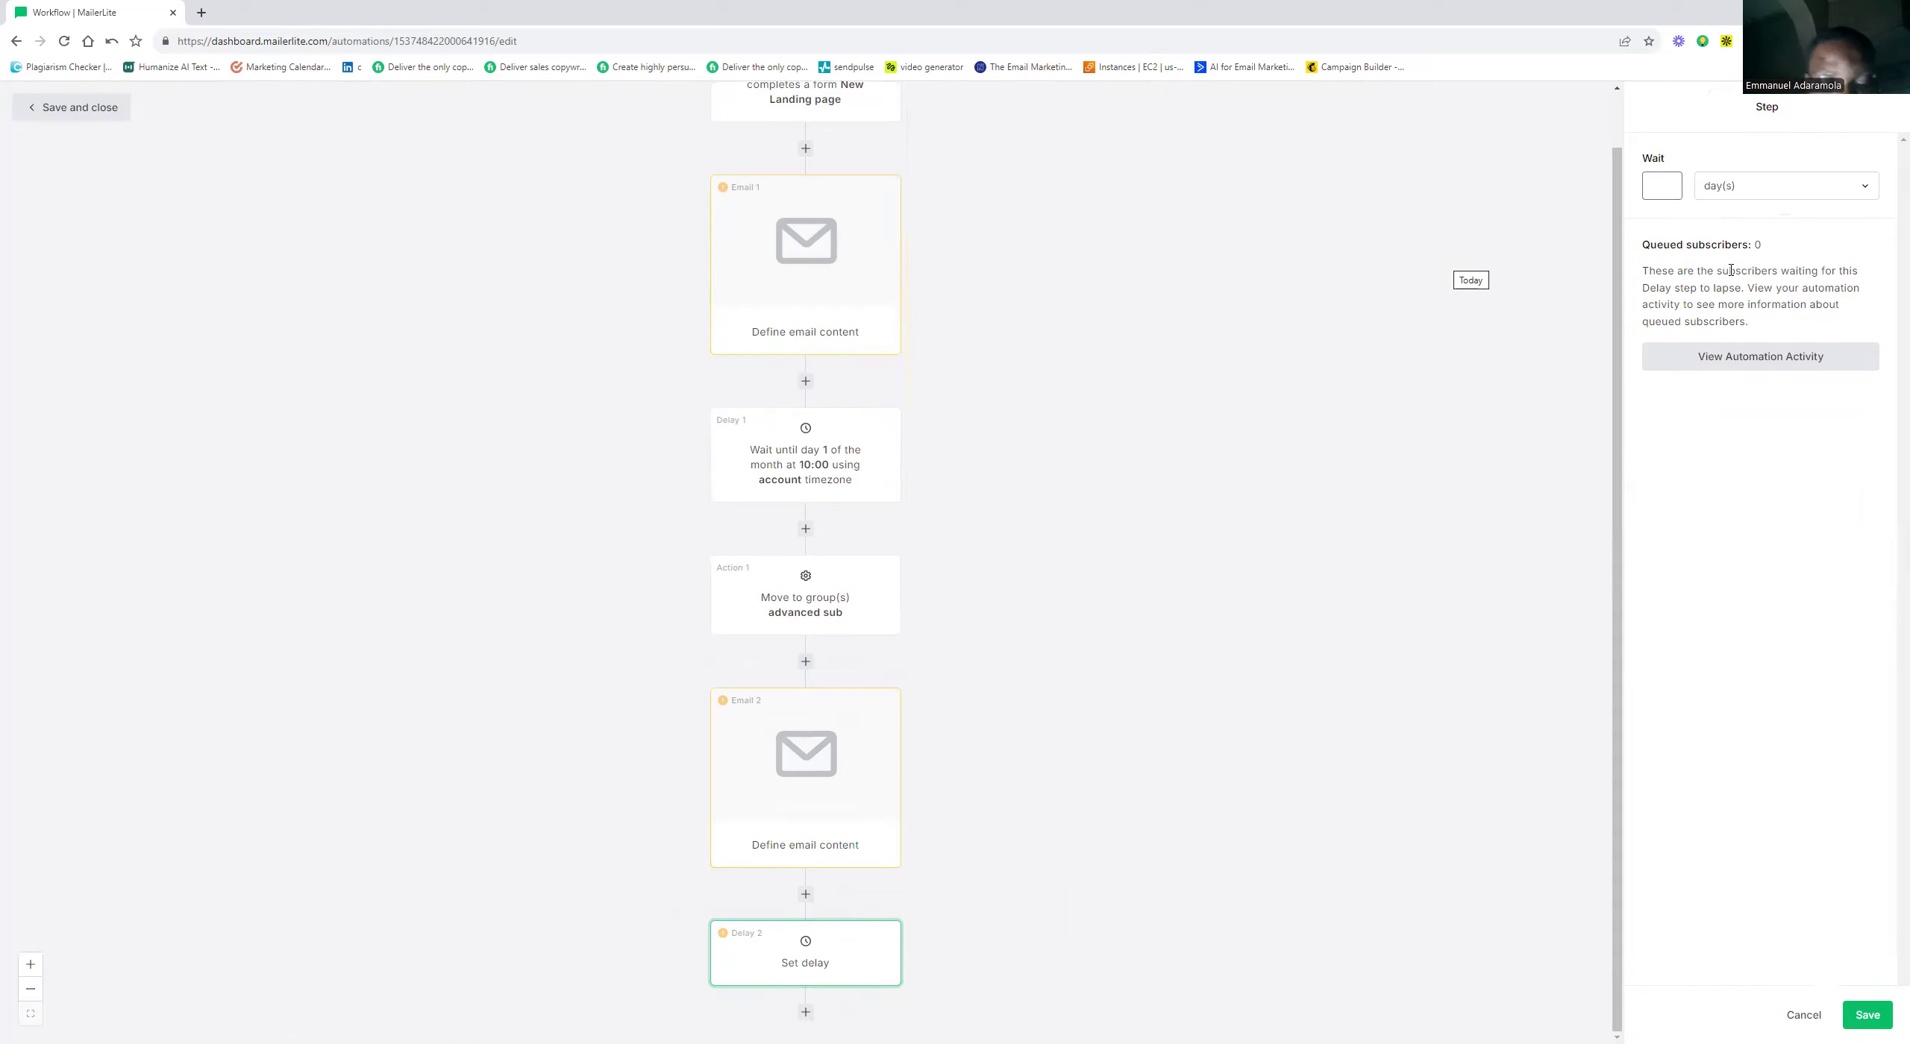
{"action": "left_click", "coordinate": [1865, 188]}
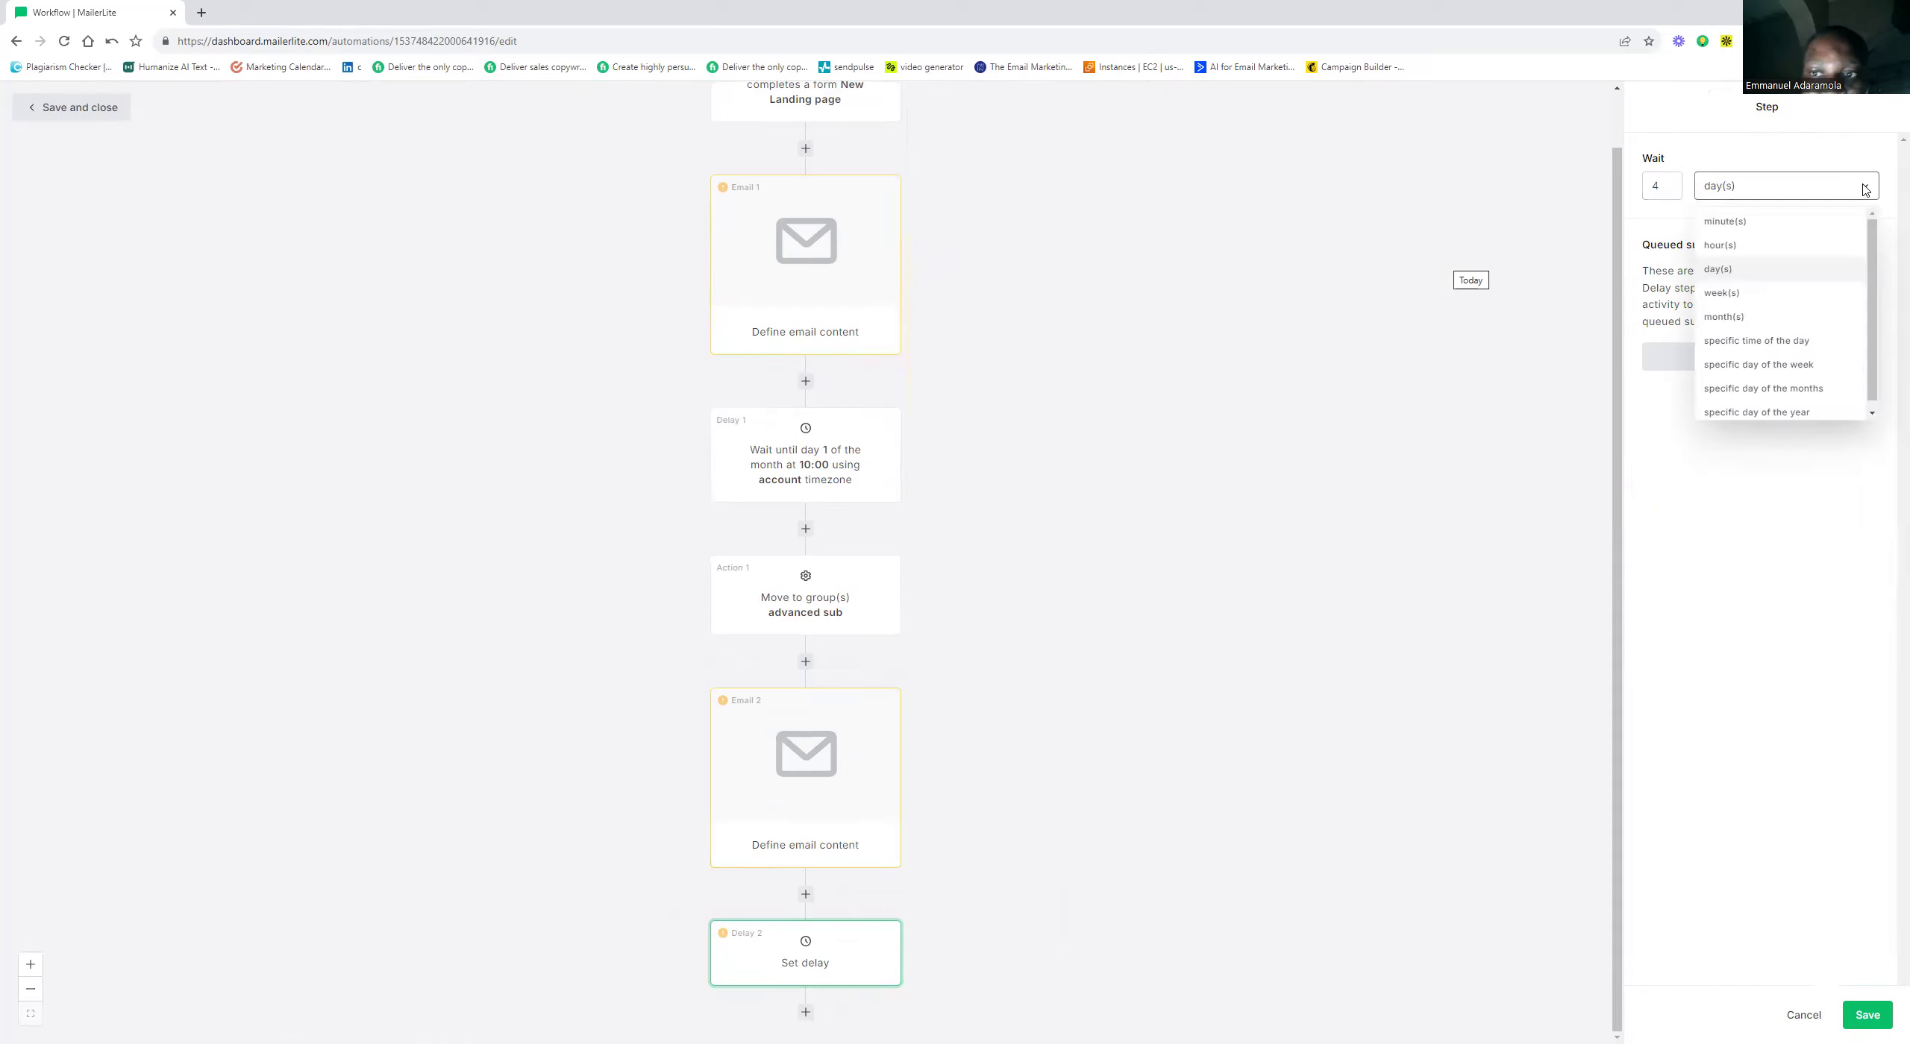
{"action": "left_click", "coordinate": [1745, 246]}
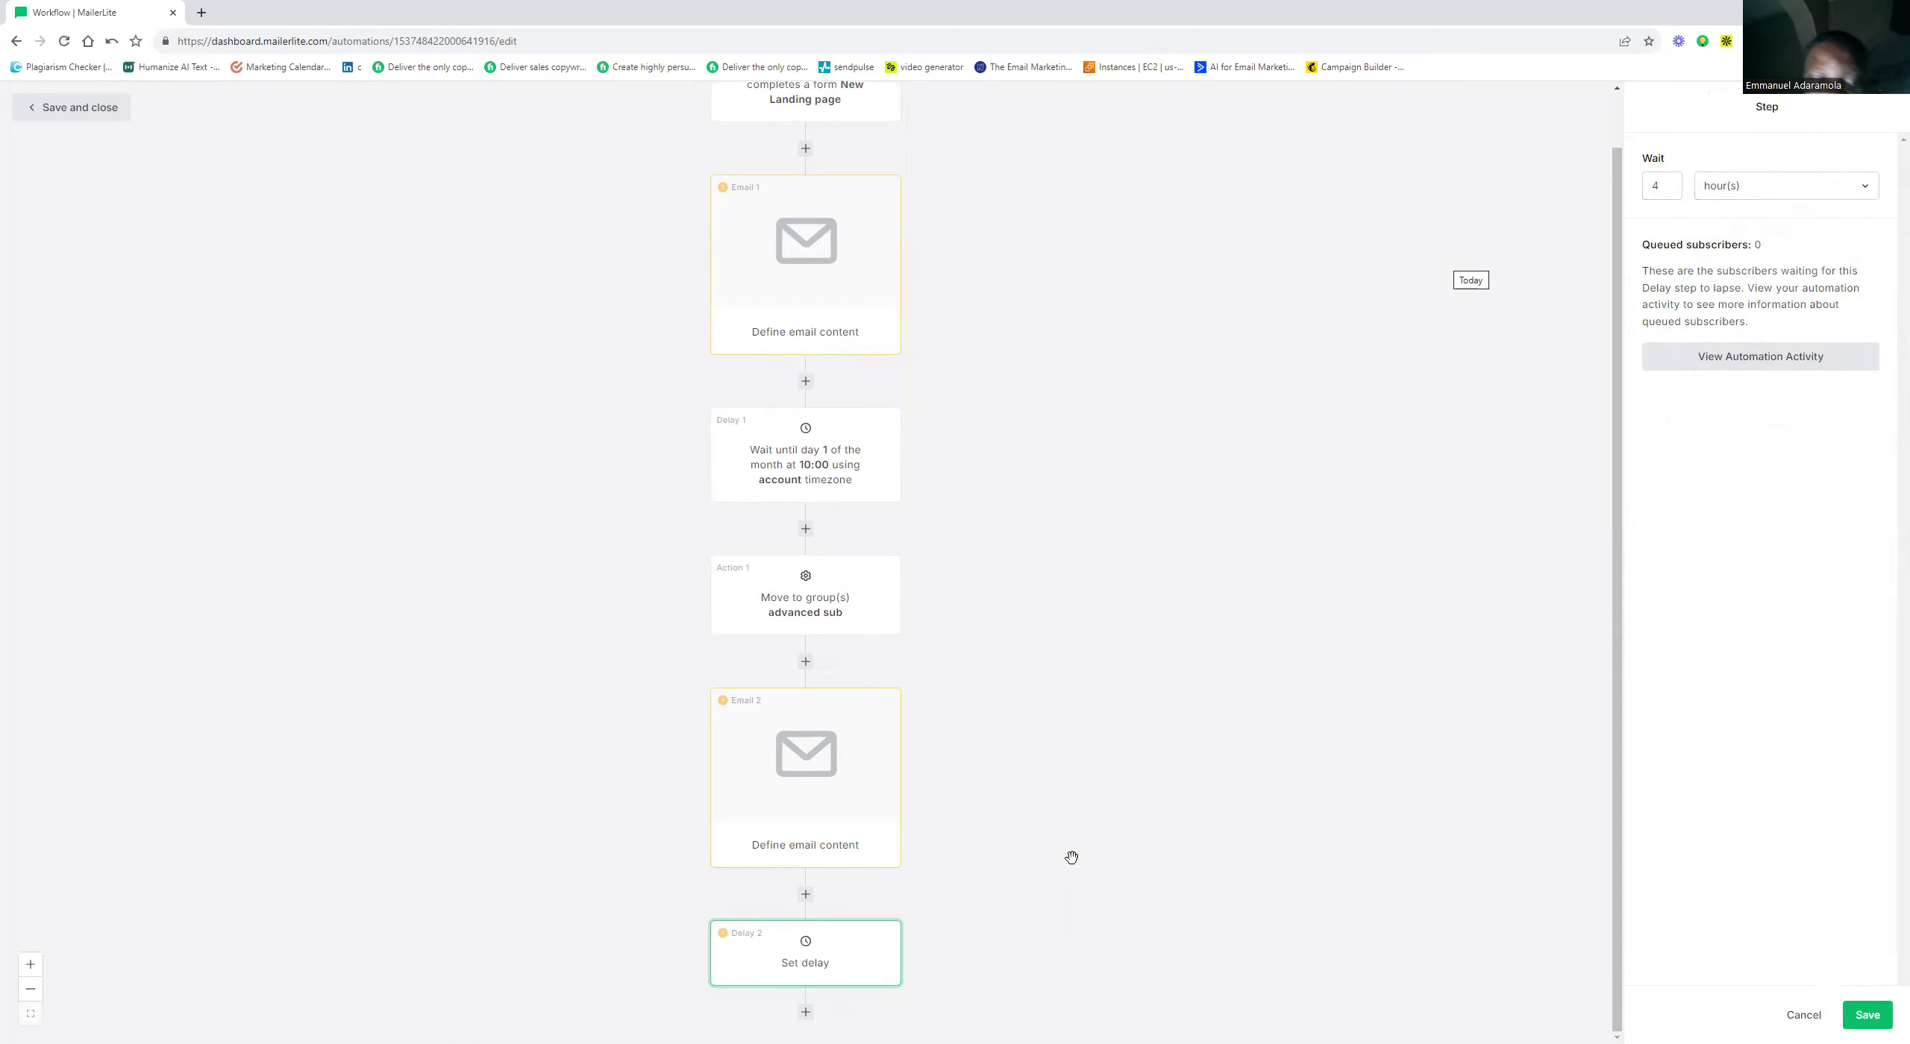
Add a third email step below the 4-hour delay
{"action": "left_click", "coordinate": [806, 1016]}
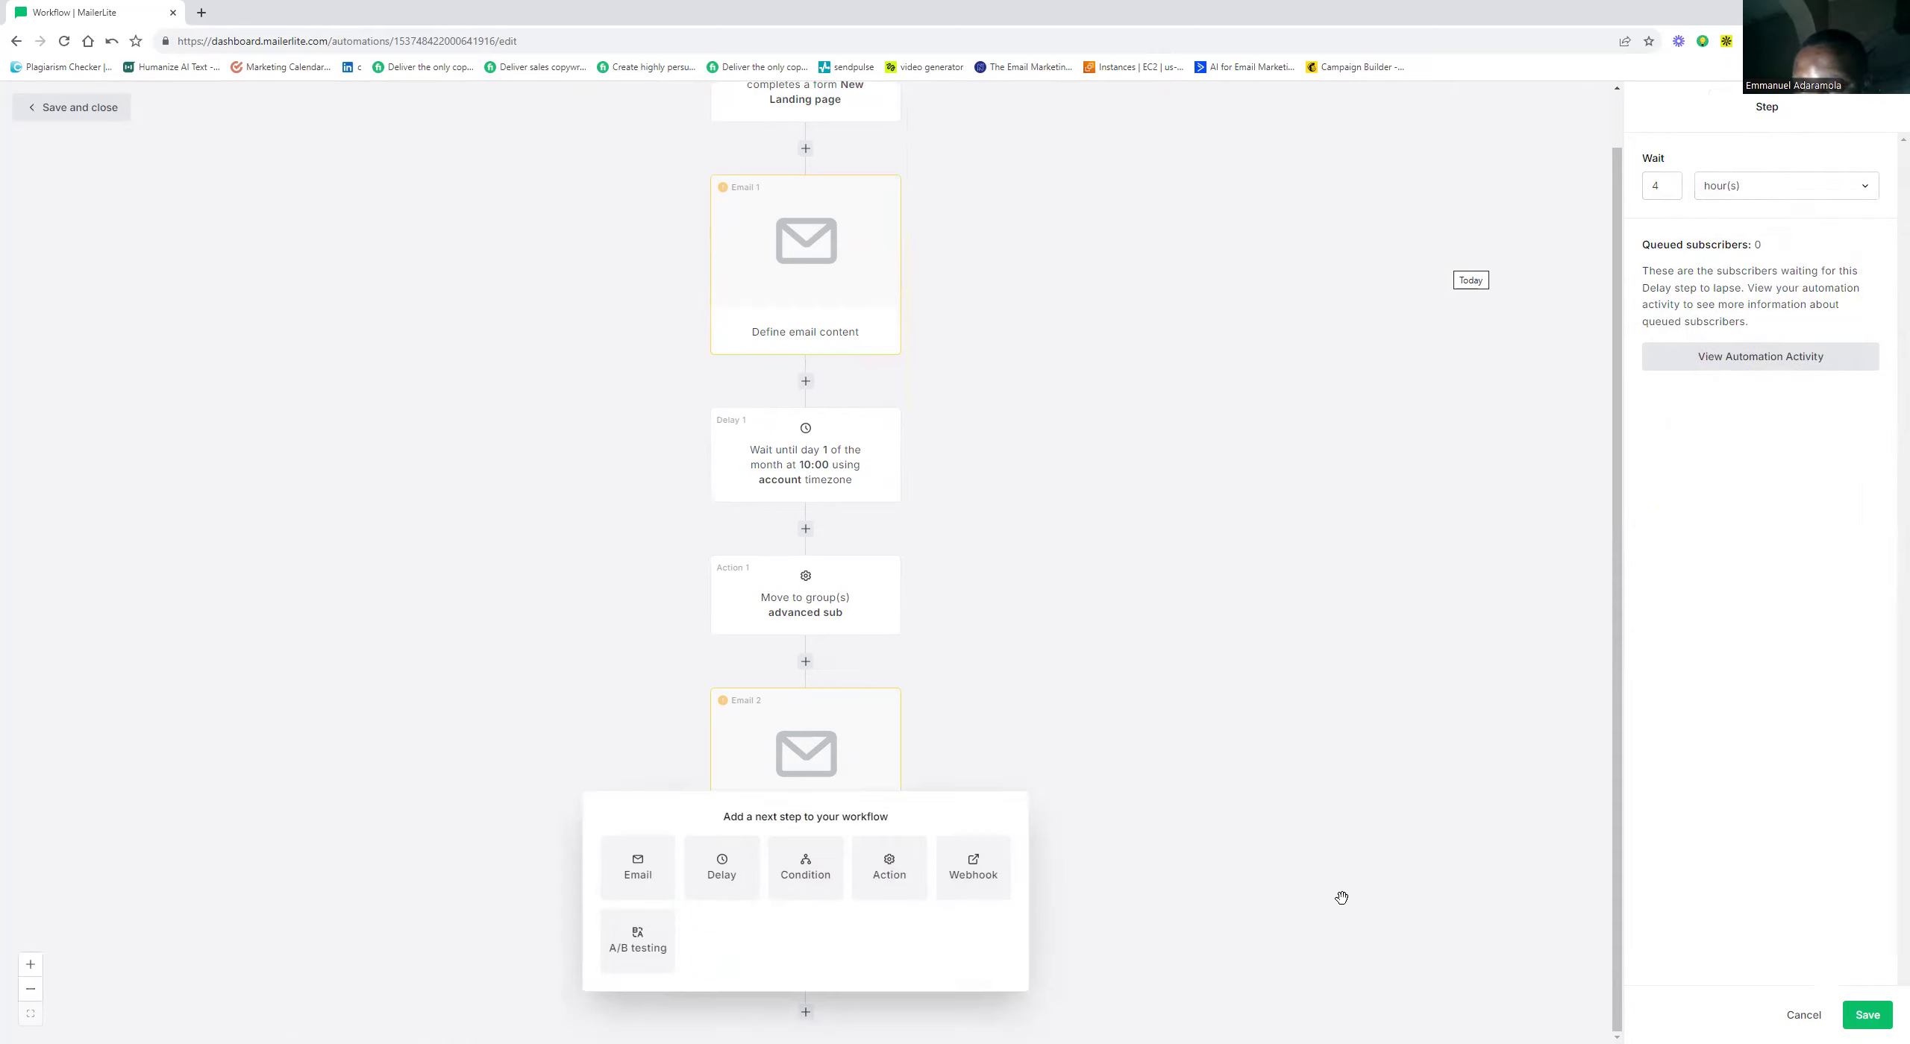
{"action": "left_click", "coordinate": [806, 997]}
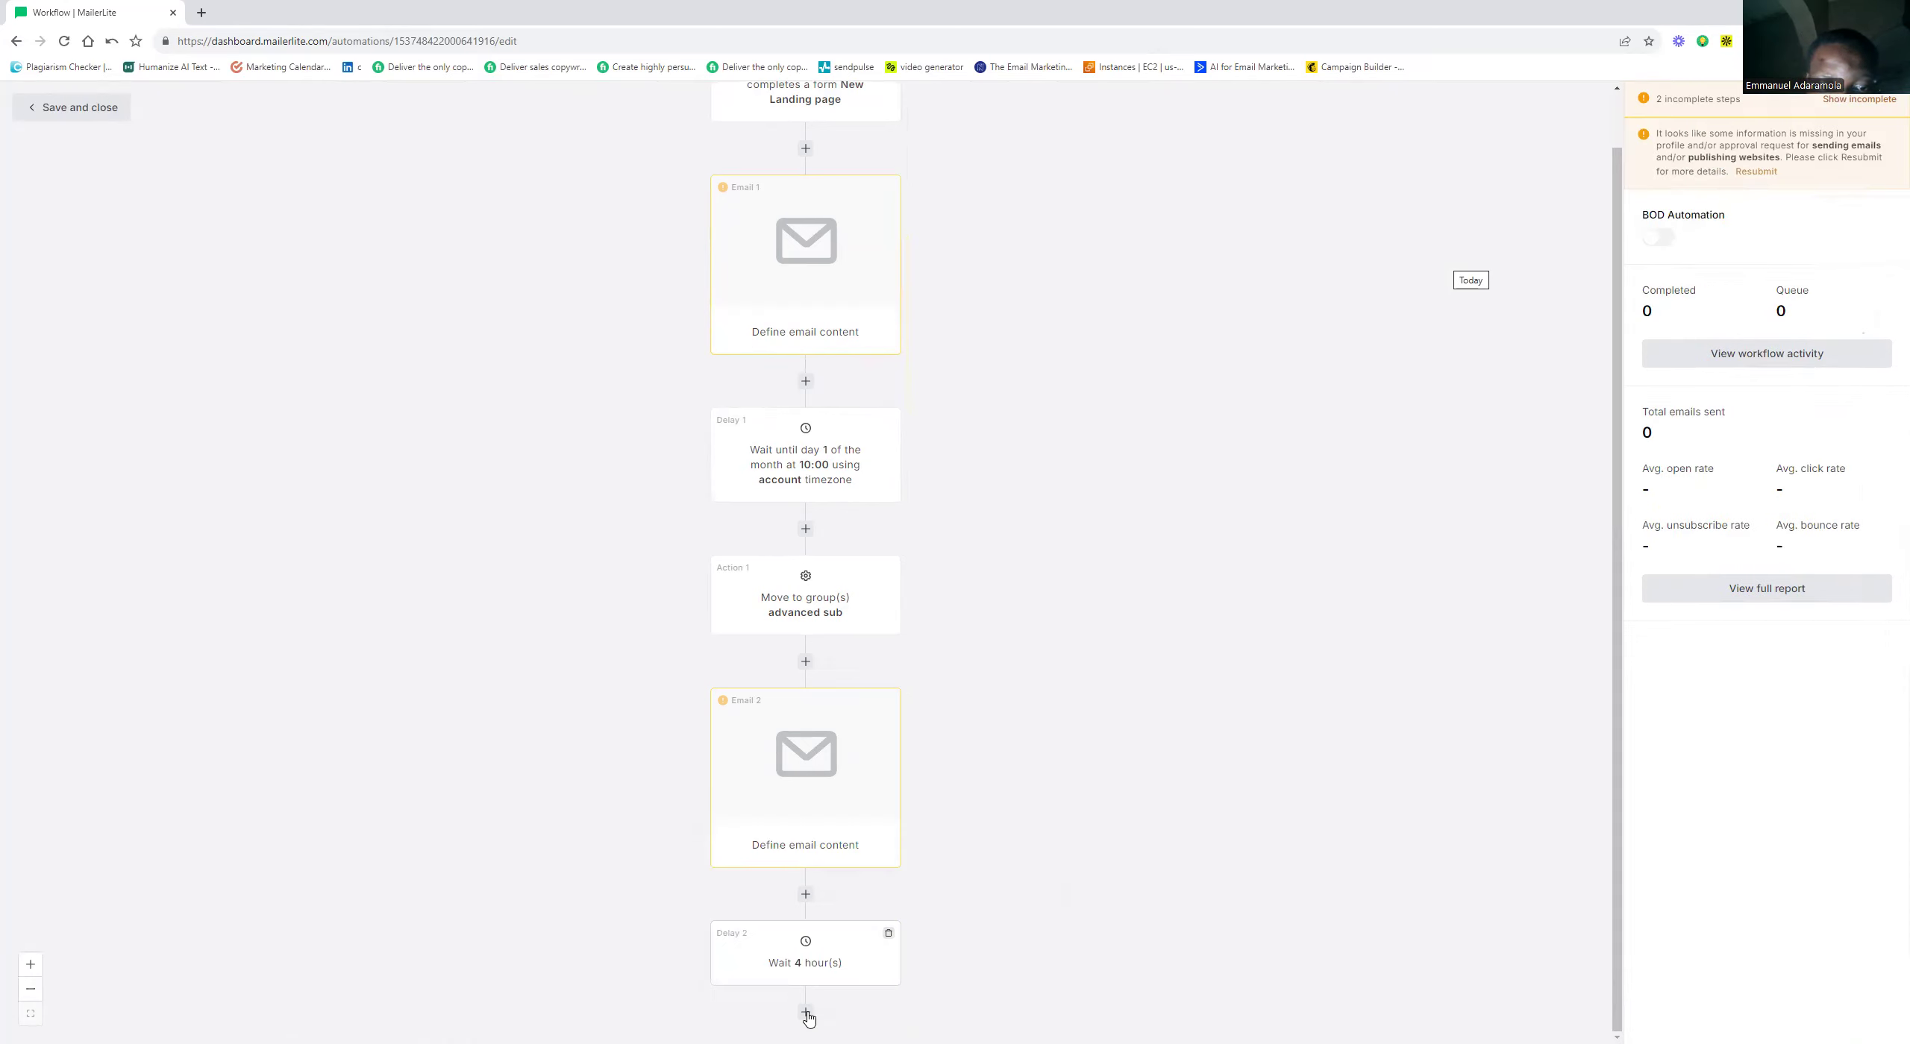
{"action": "left_click", "coordinate": [810, 891]}
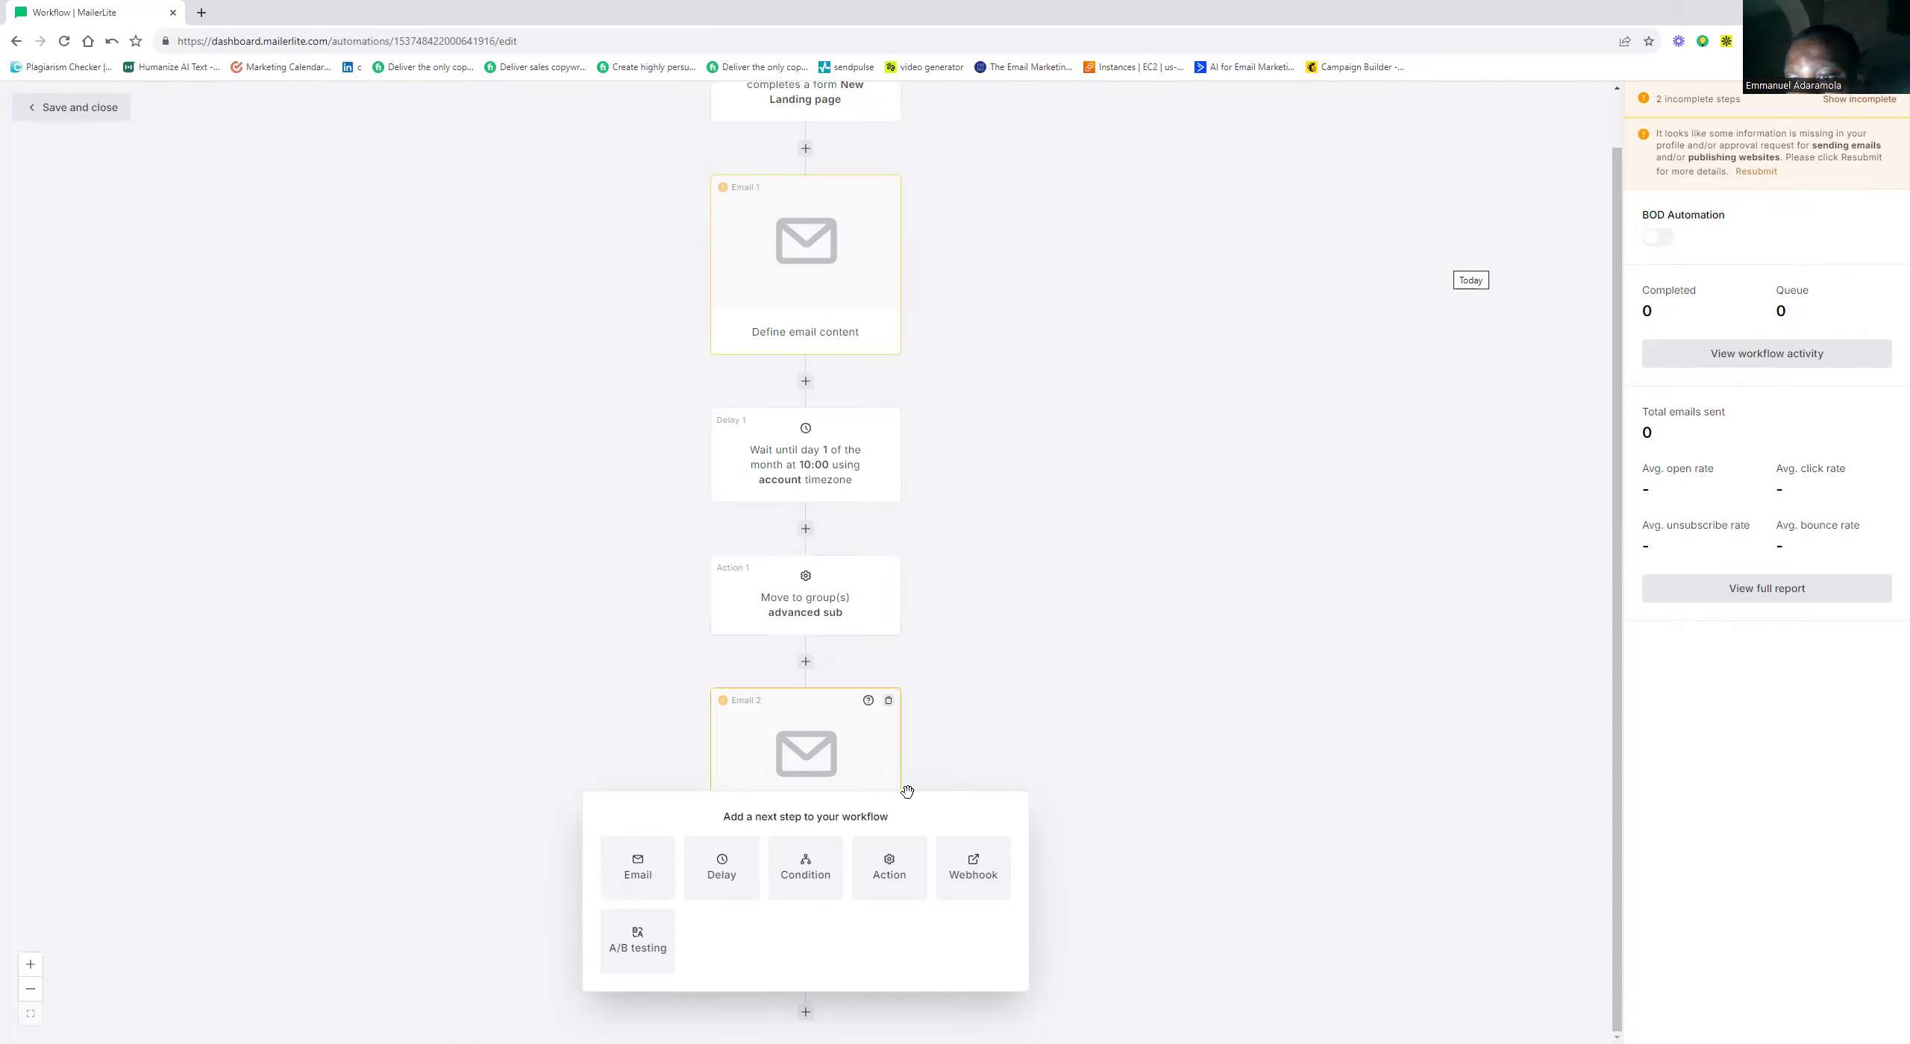
{"action": "double_click", "coordinate": [632, 869]}
{"action": "left_click", "coordinate": [632, 869]}
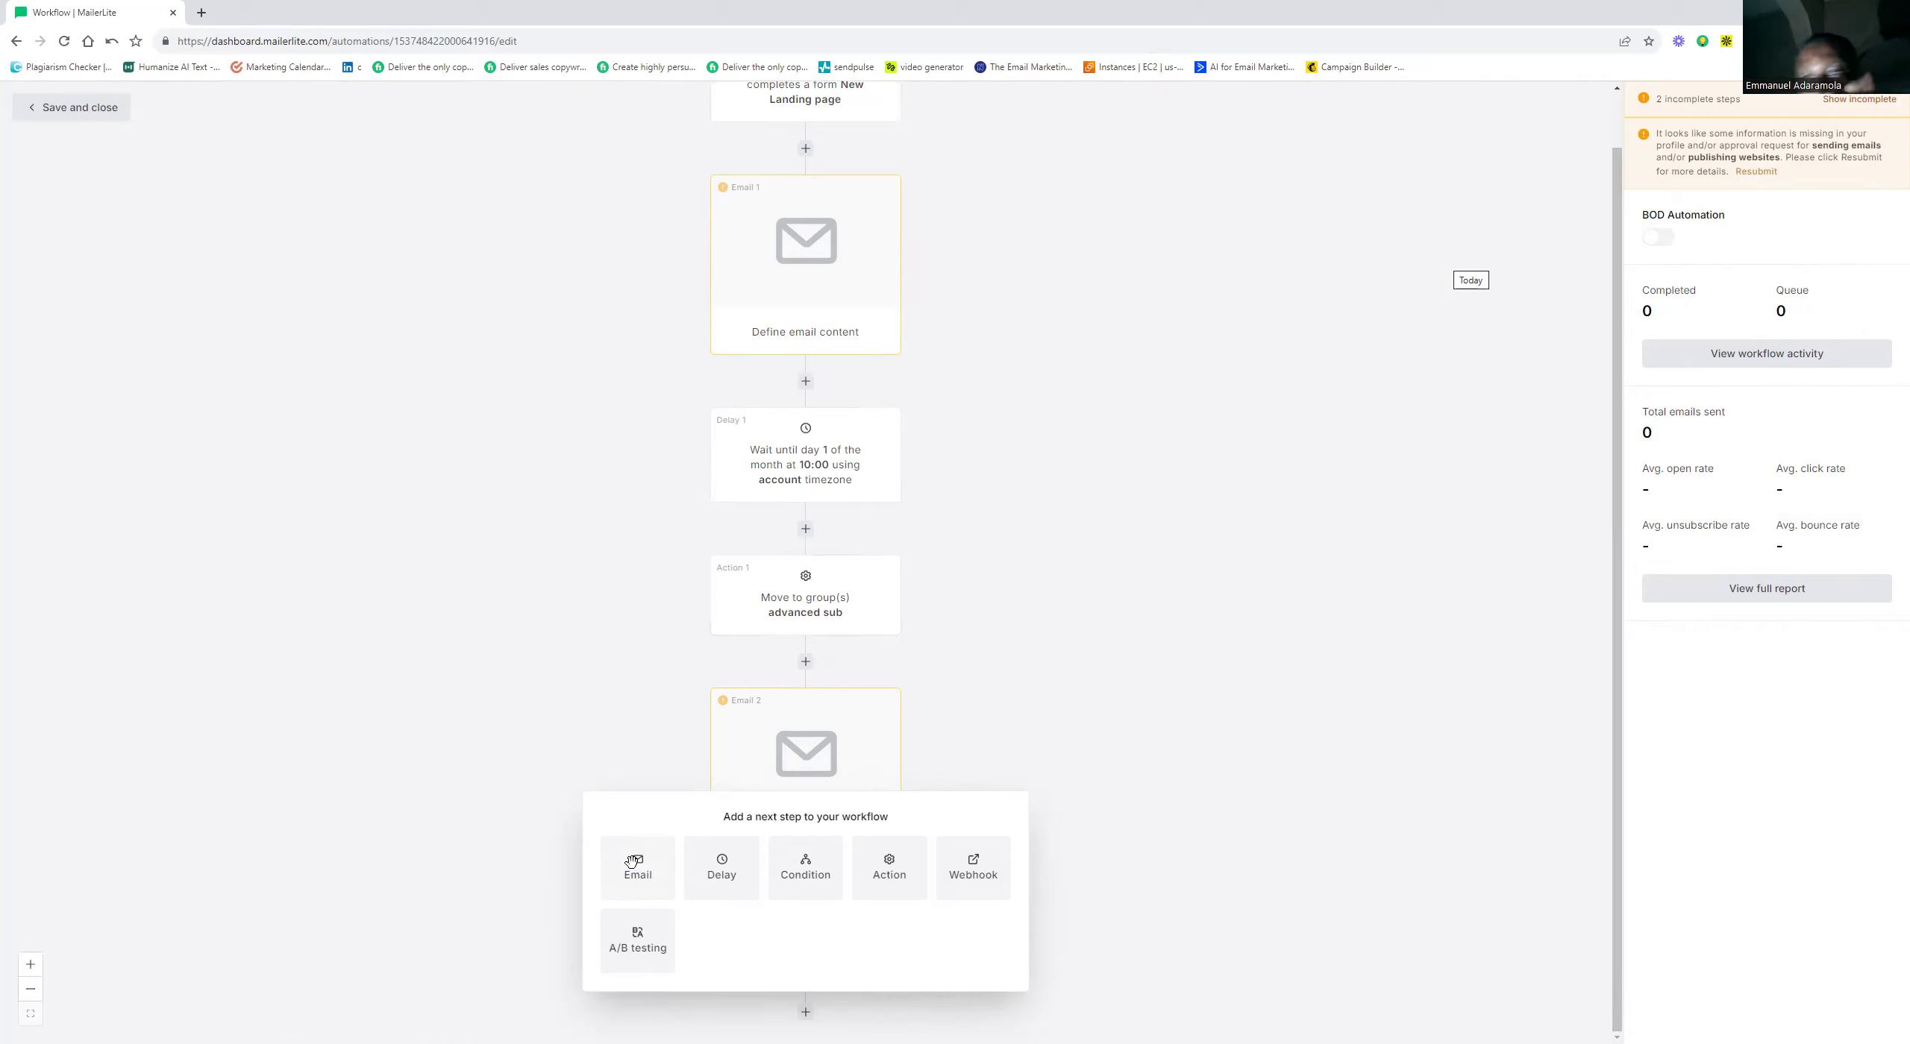
{"action": "left_click", "coordinate": [631, 863]}
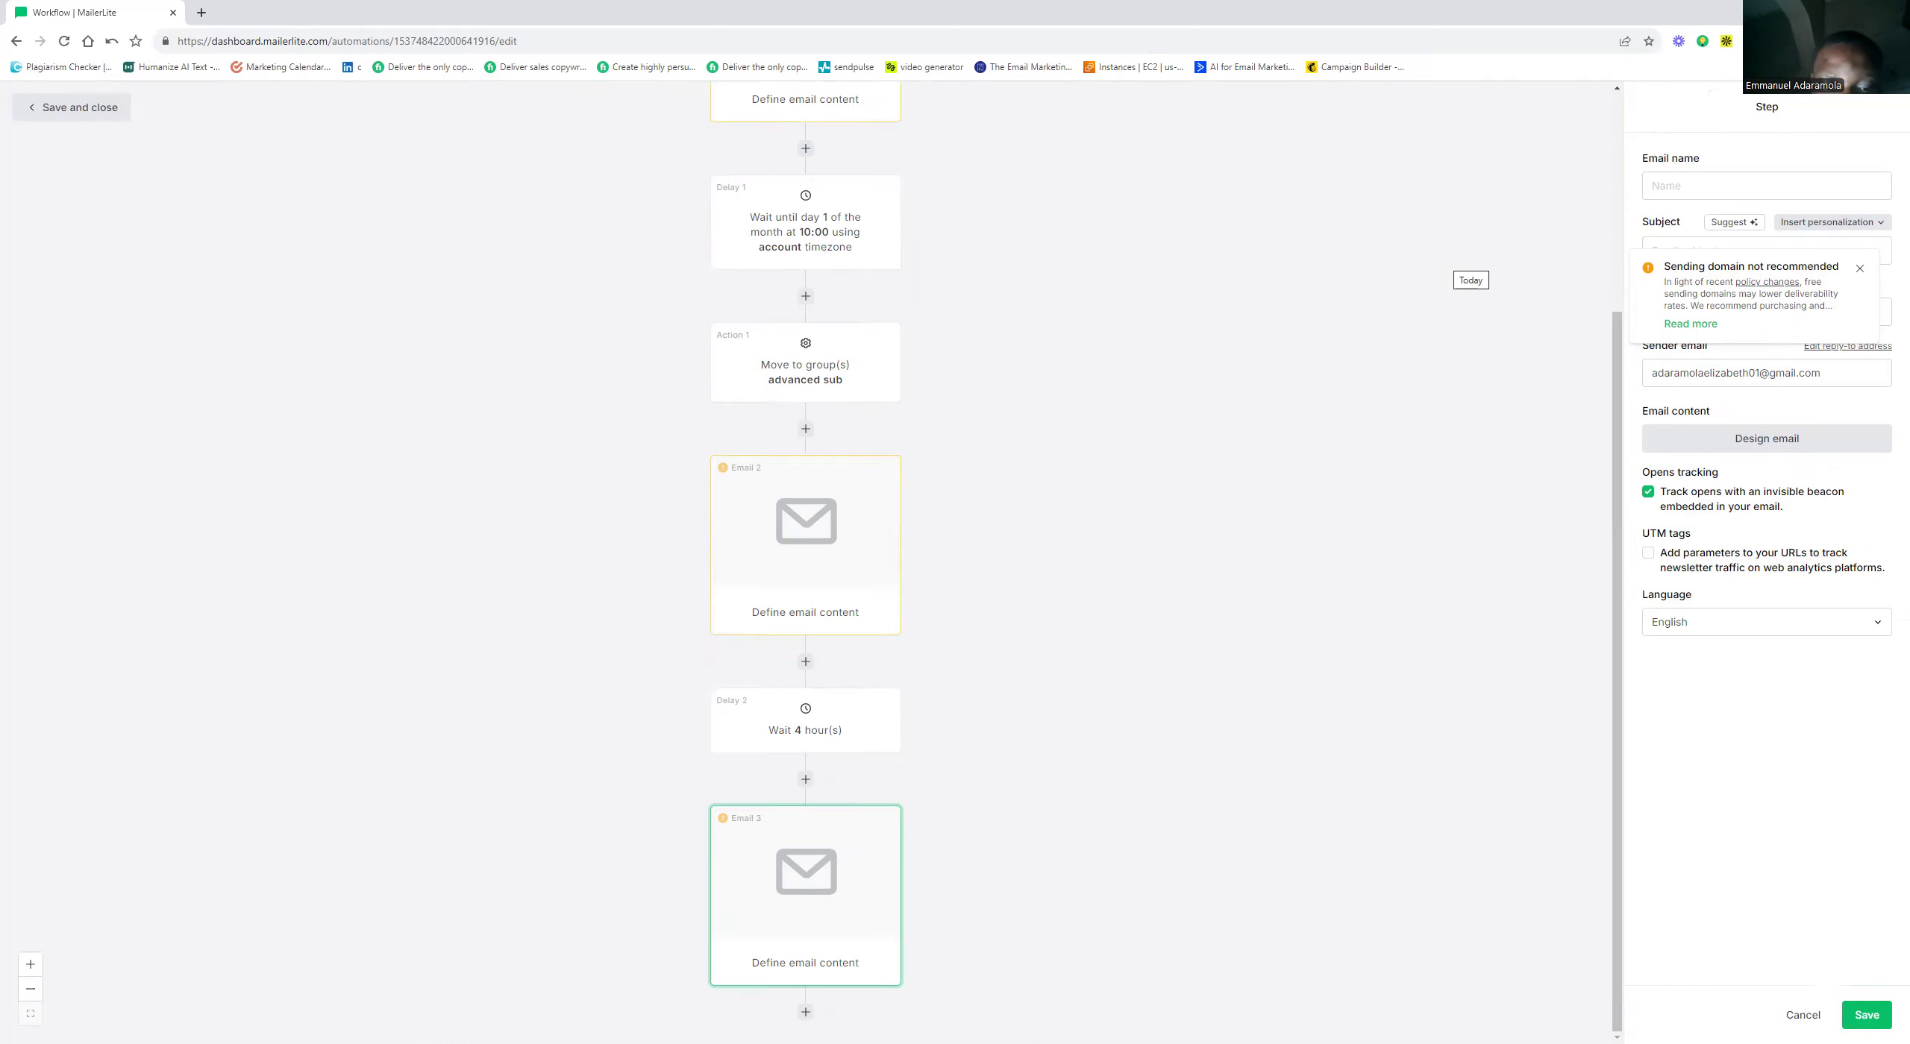
Add a condition step below the third email
{"action": "left_click", "coordinate": [806, 1012]}
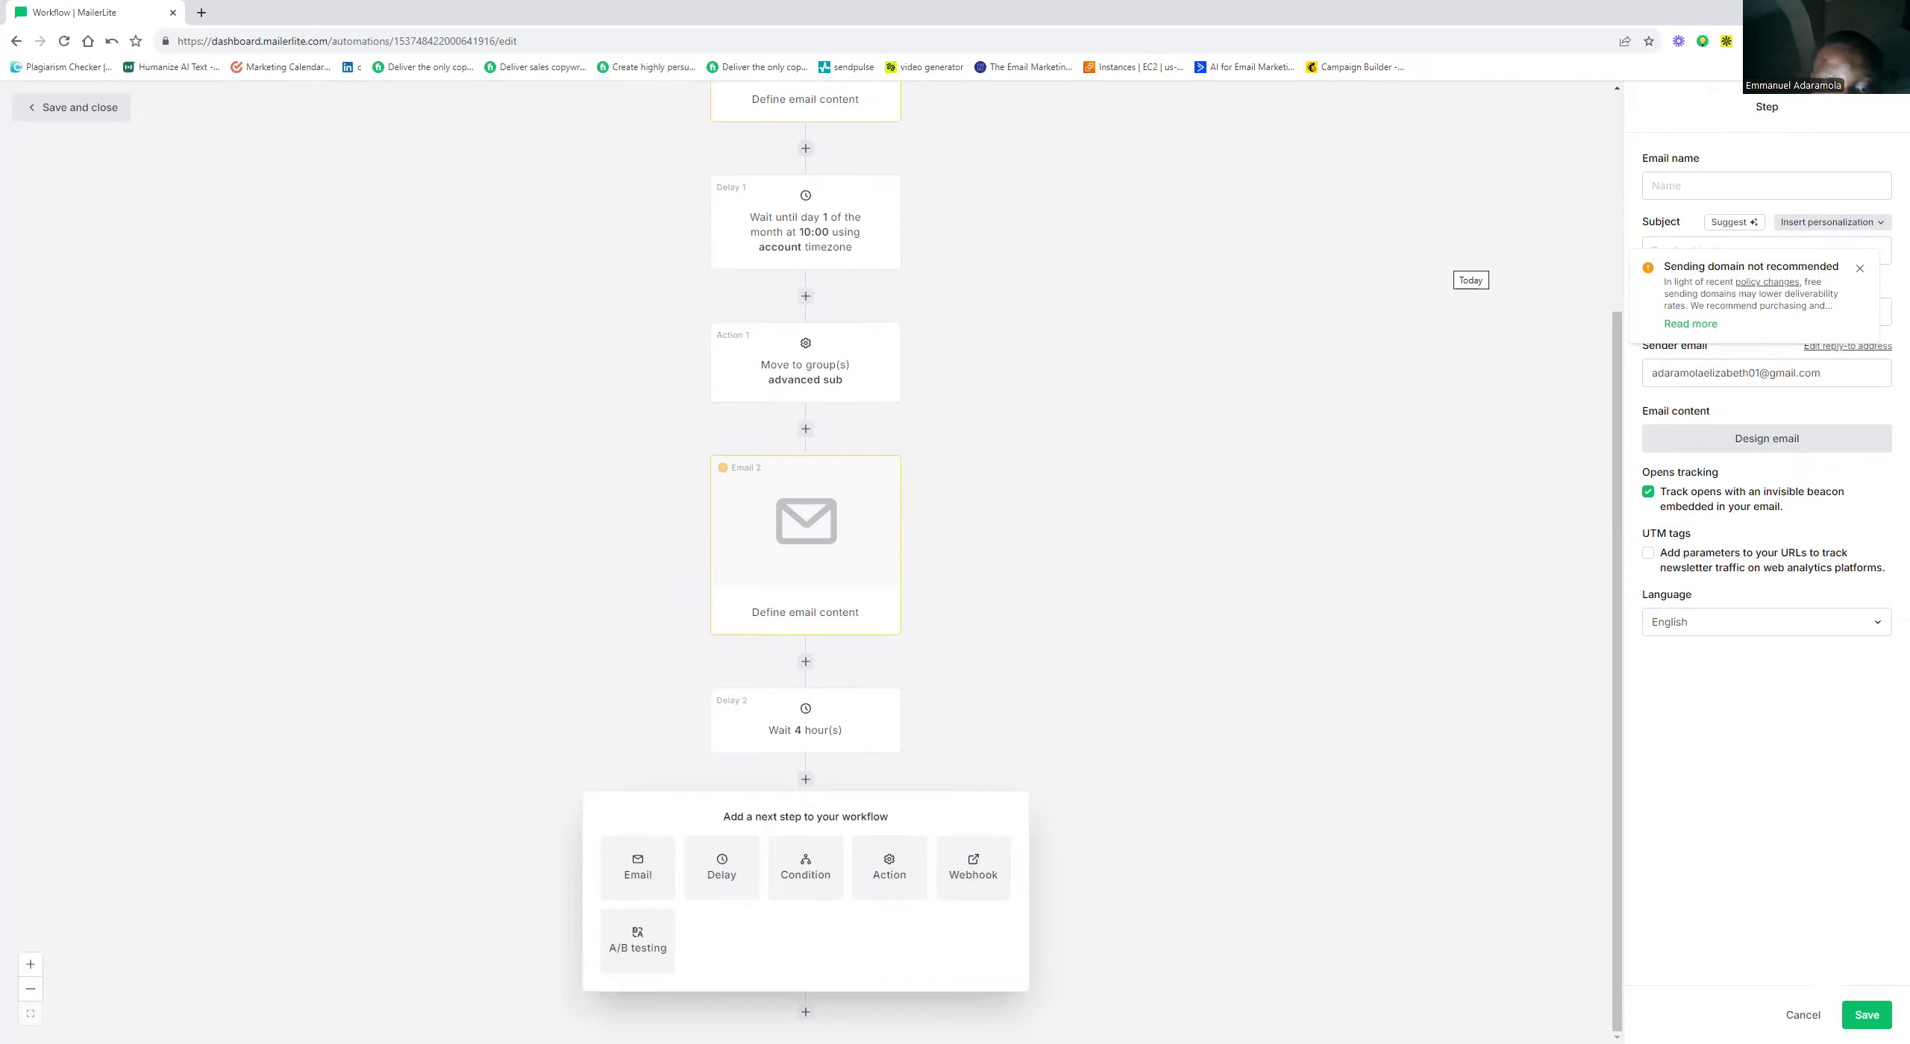
{"action": "left_click", "coordinate": [806, 879]}
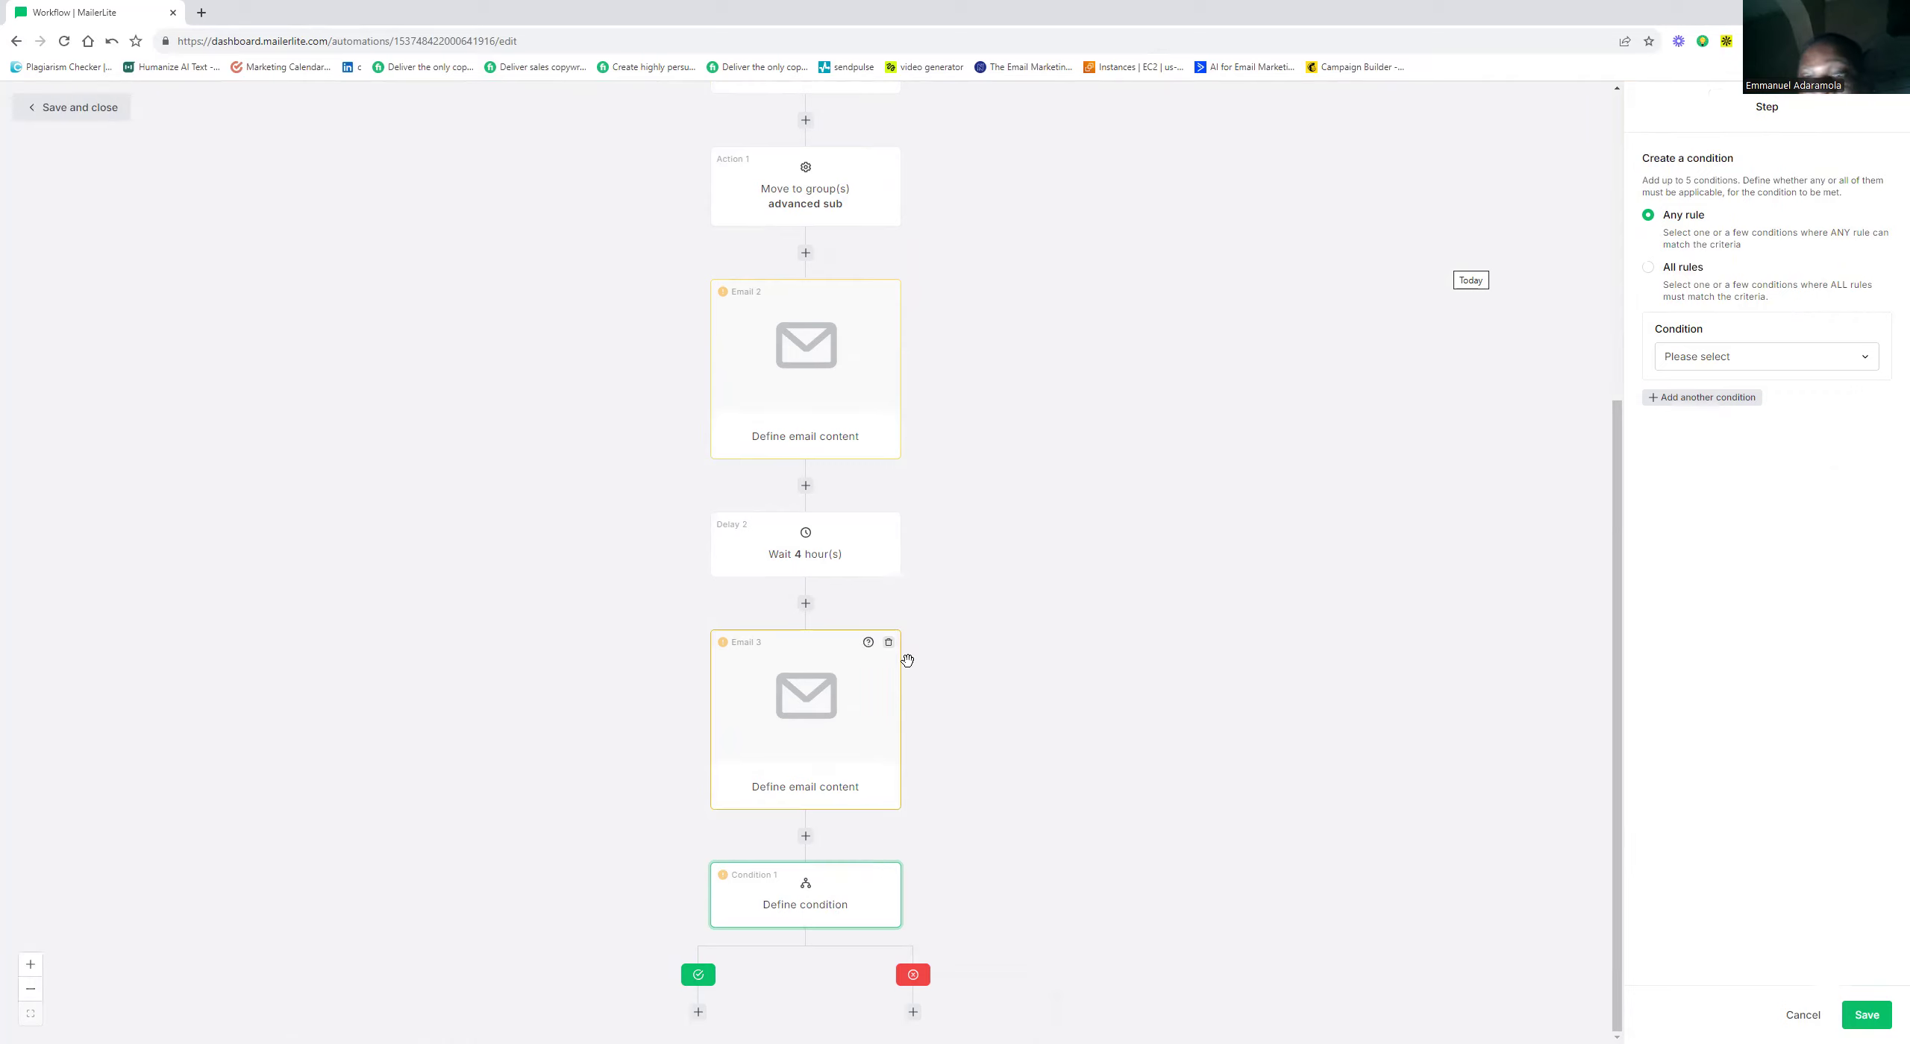
Try Campaign activity as the condition type and check which campaigns can be selected
{"action": "left_click", "coordinate": [1783, 357]}
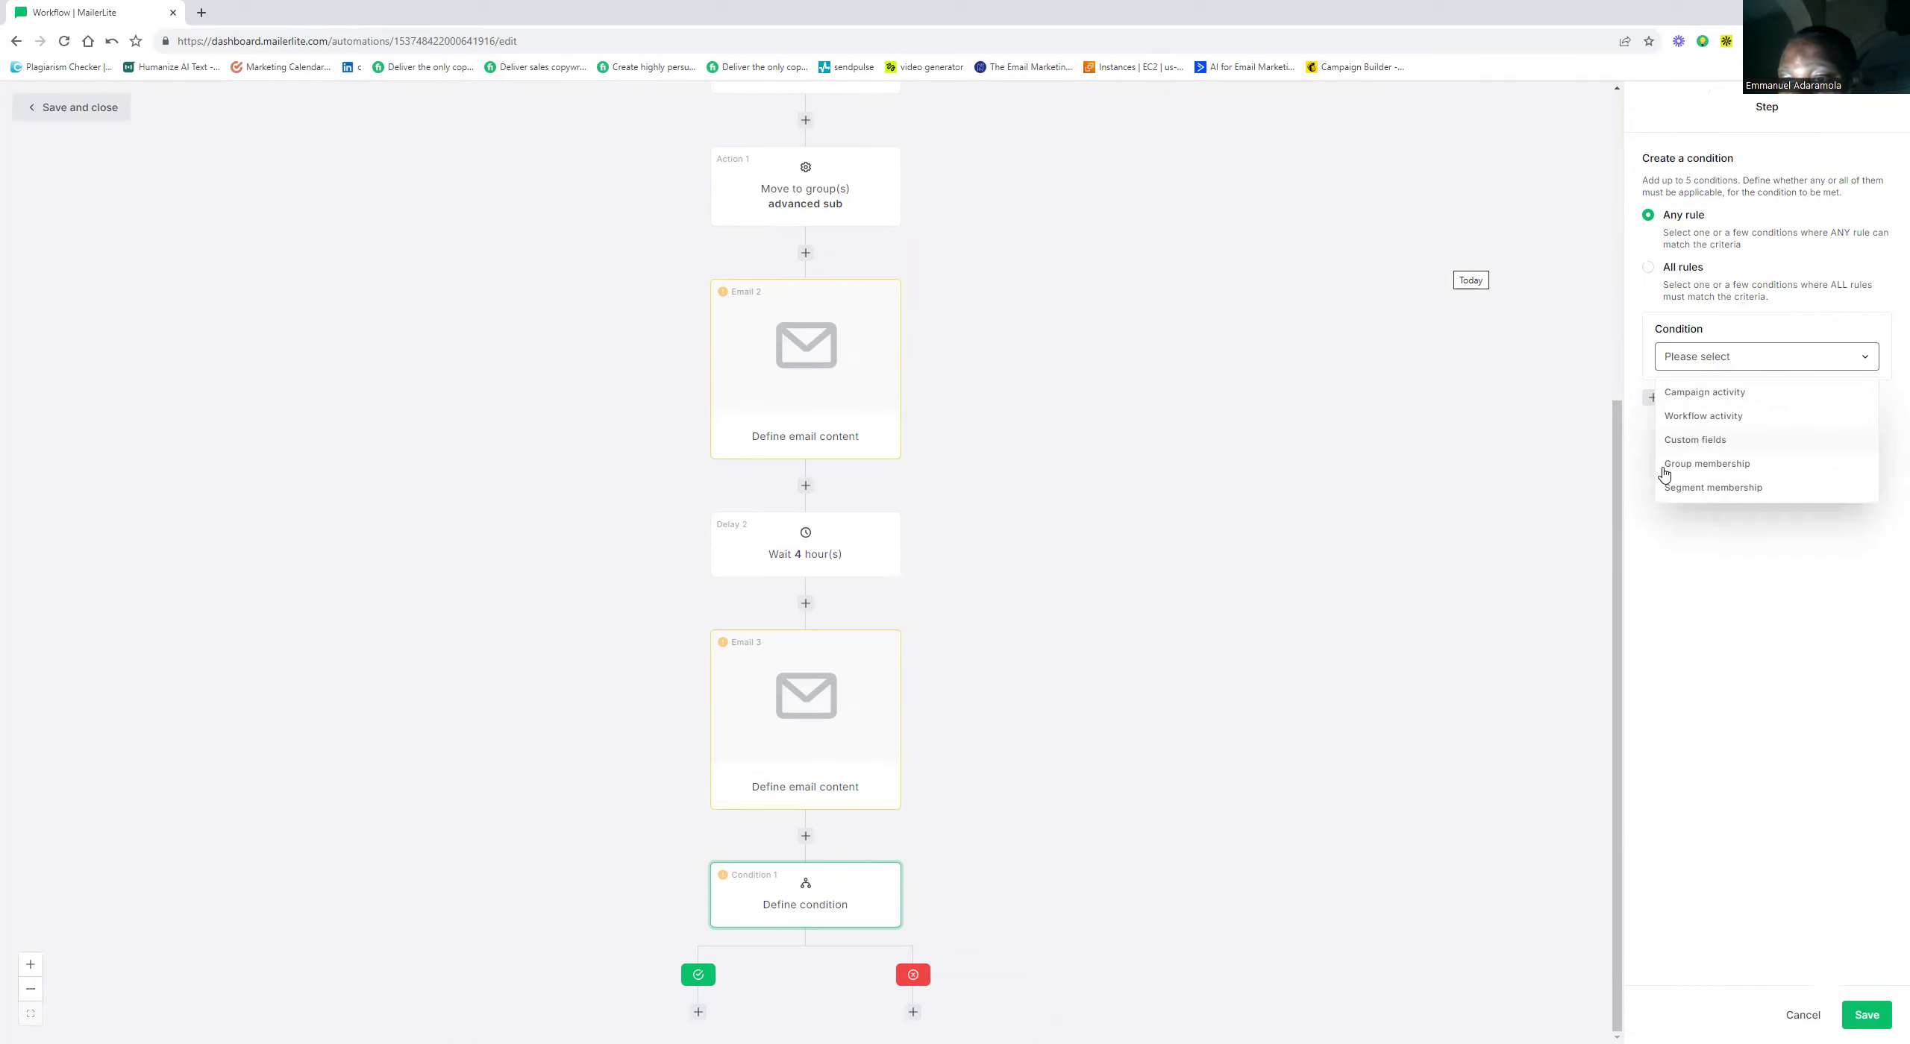
{"action": "left_click", "coordinate": [1772, 392]}
{"action": "left_click", "coordinate": [1835, 403]}
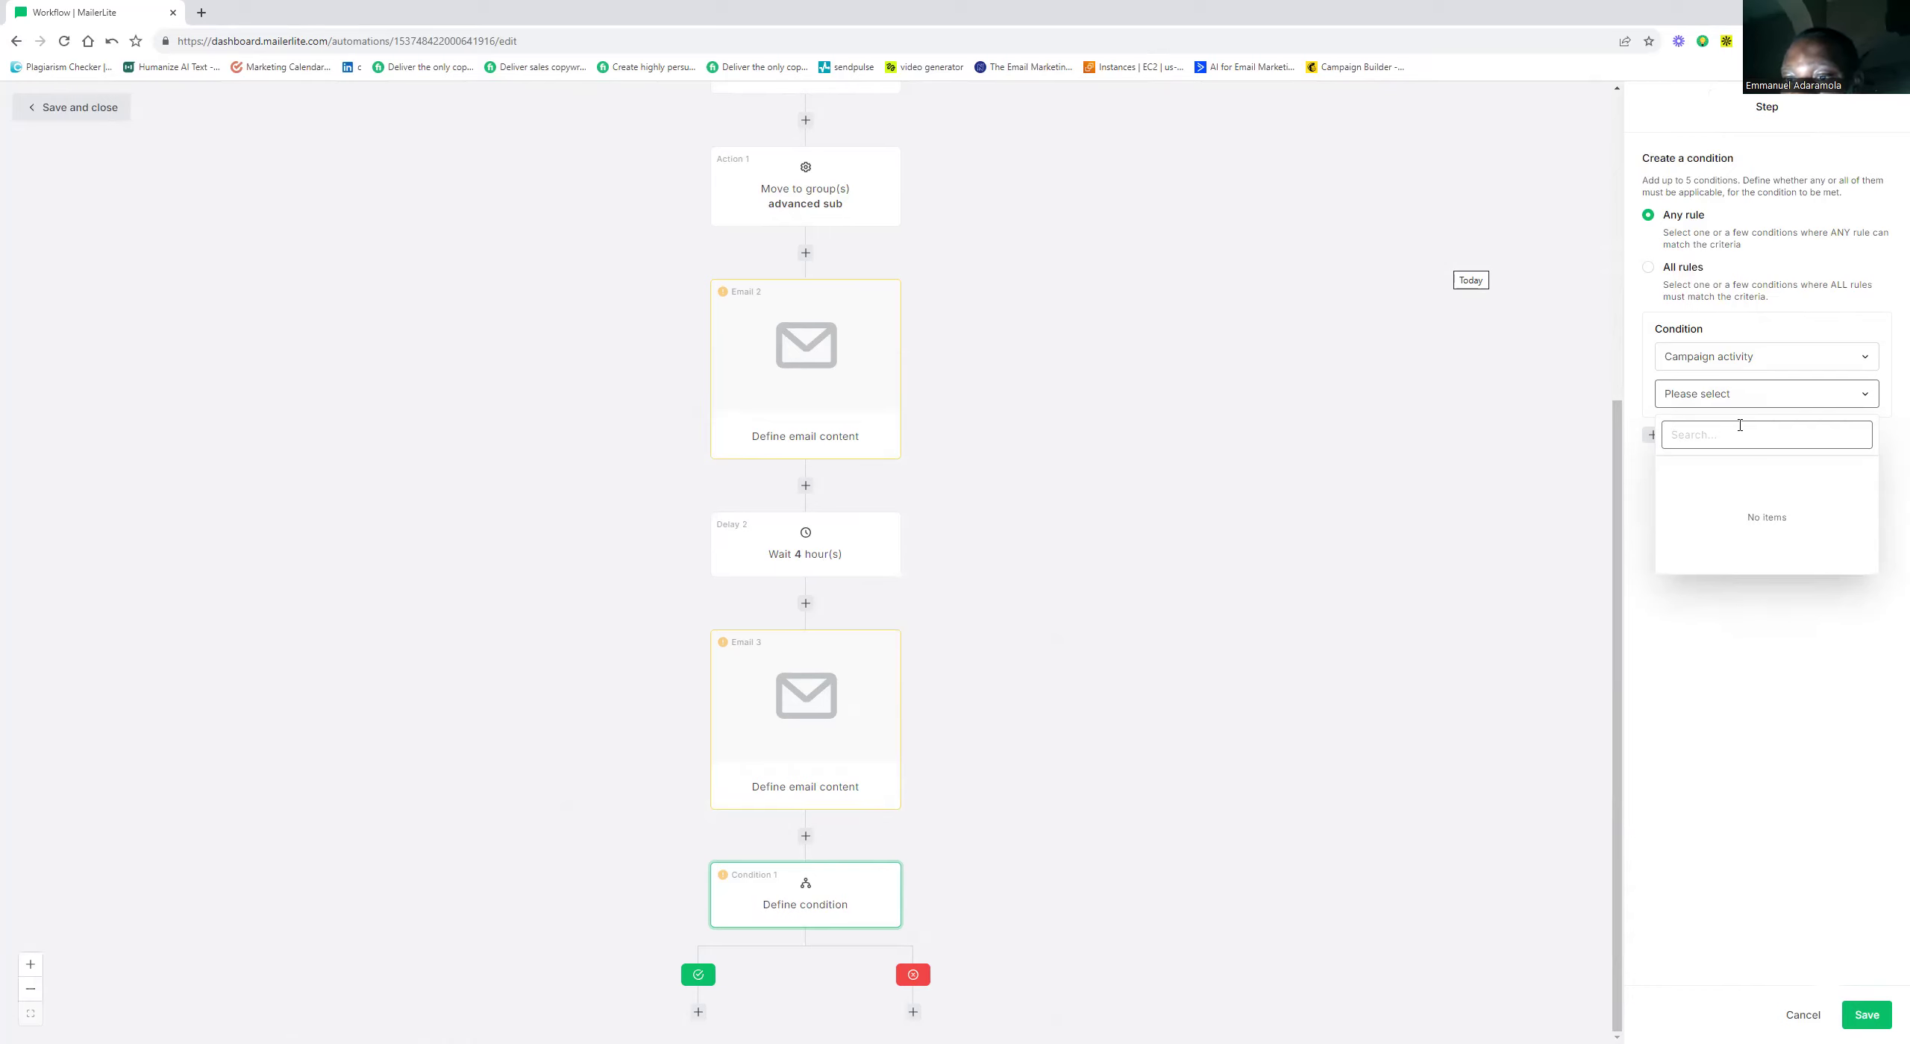
{"action": "left_click", "coordinate": [1753, 651]}
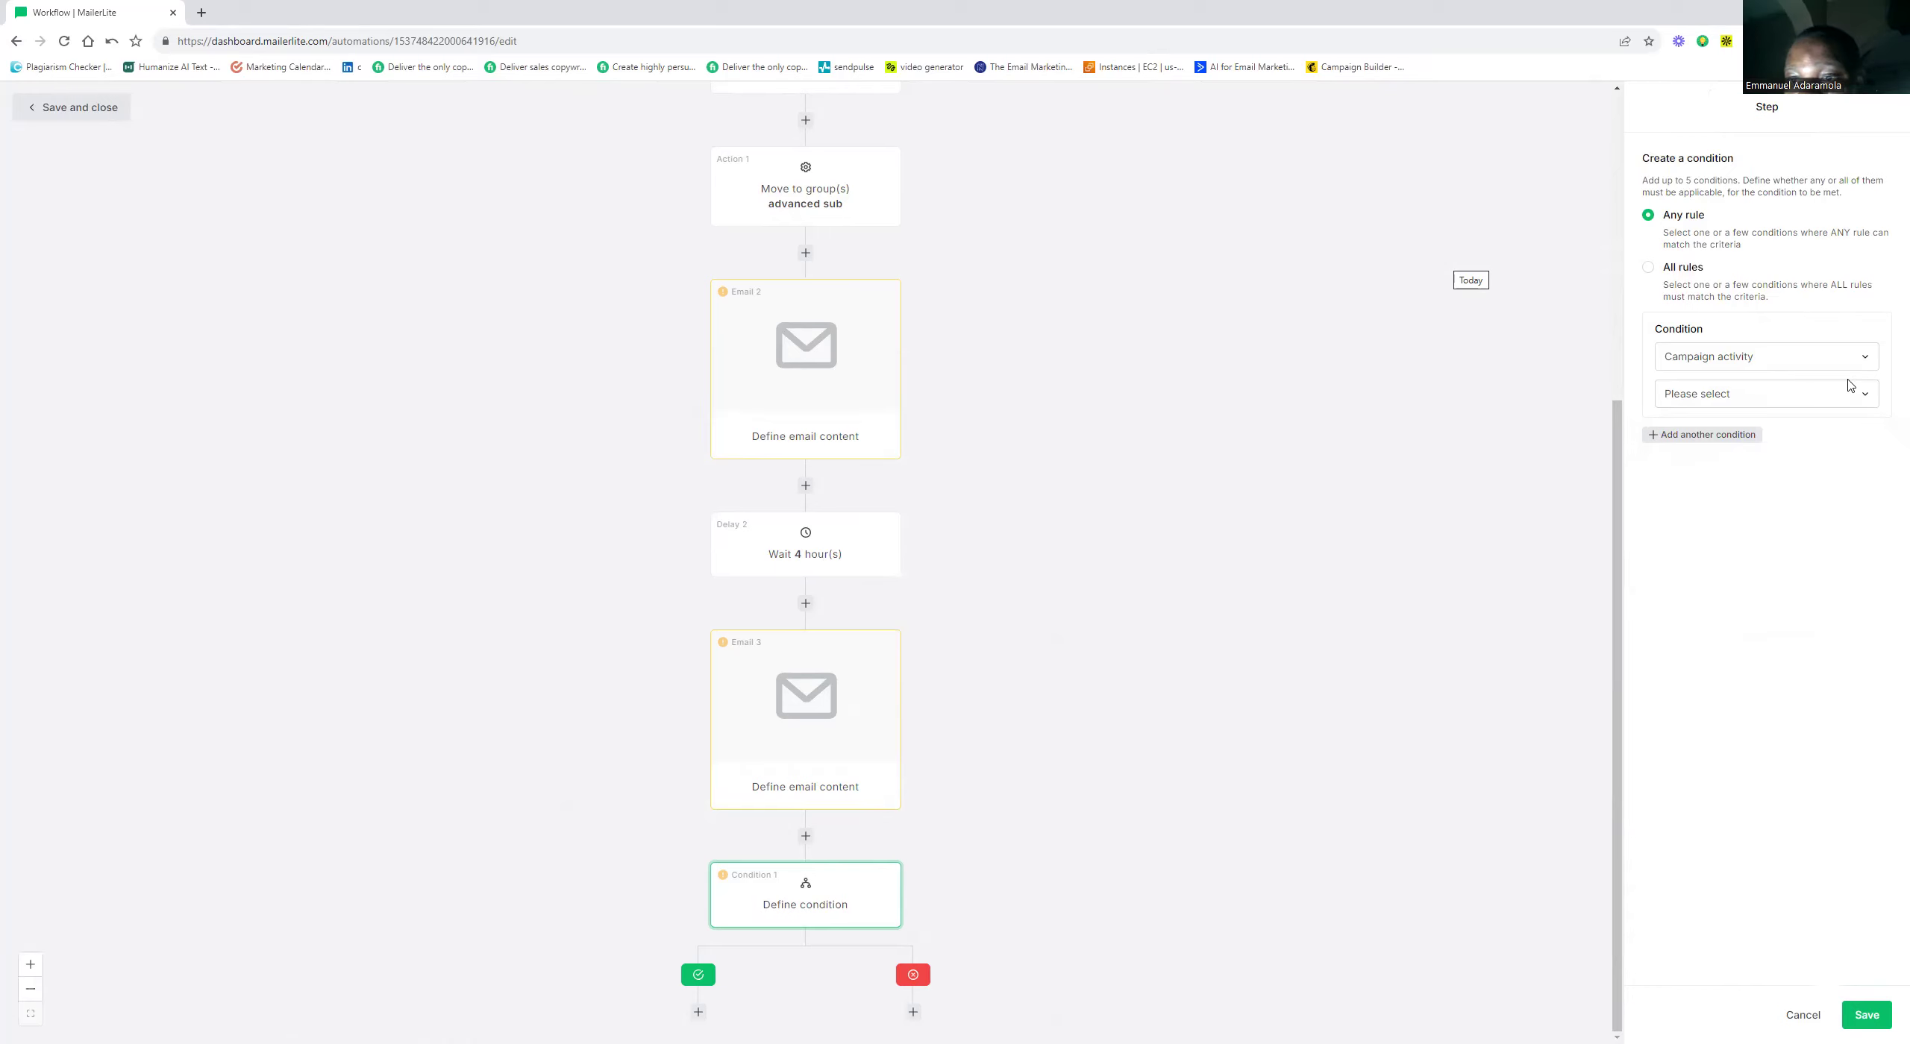
Try Workflow activity as the condition type and review the other available types
{"action": "left_click", "coordinate": [1812, 363]}
{"action": "left_click", "coordinate": [1723, 420]}
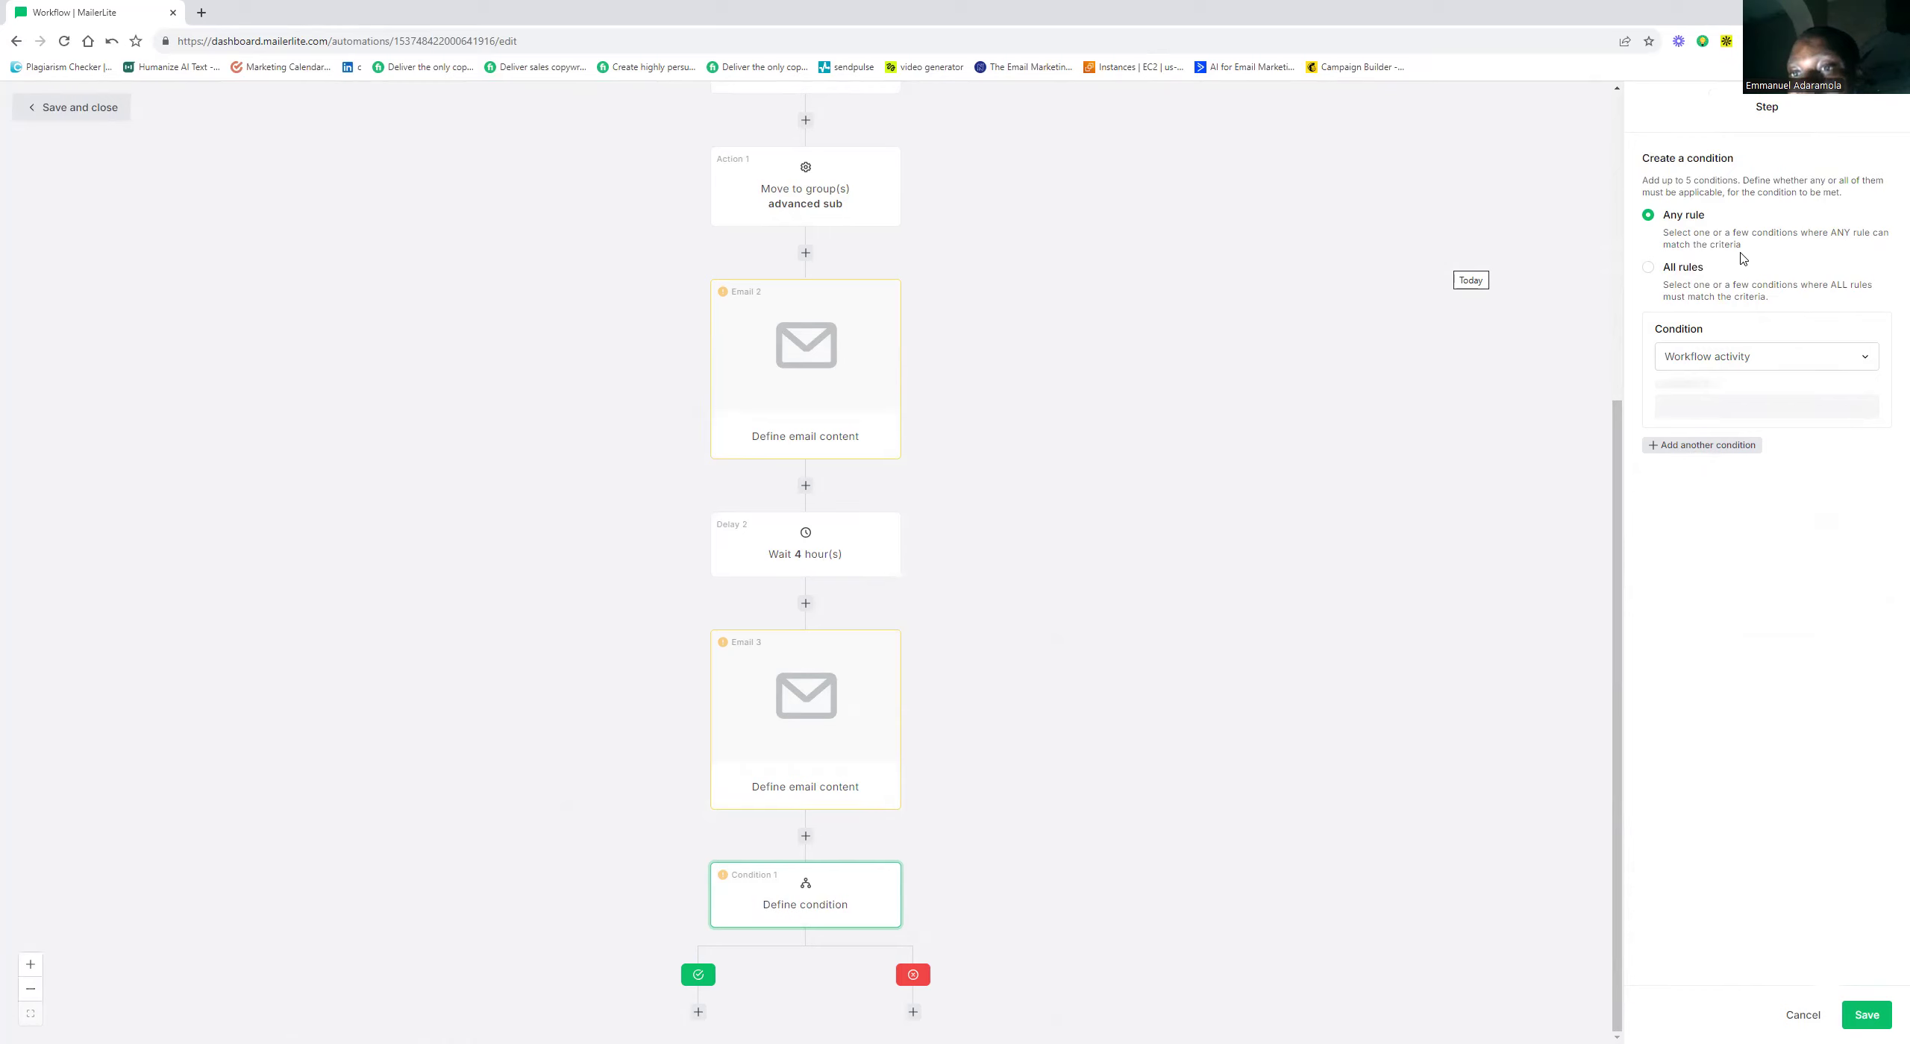
{"action": "left_click", "coordinate": [1865, 360]}
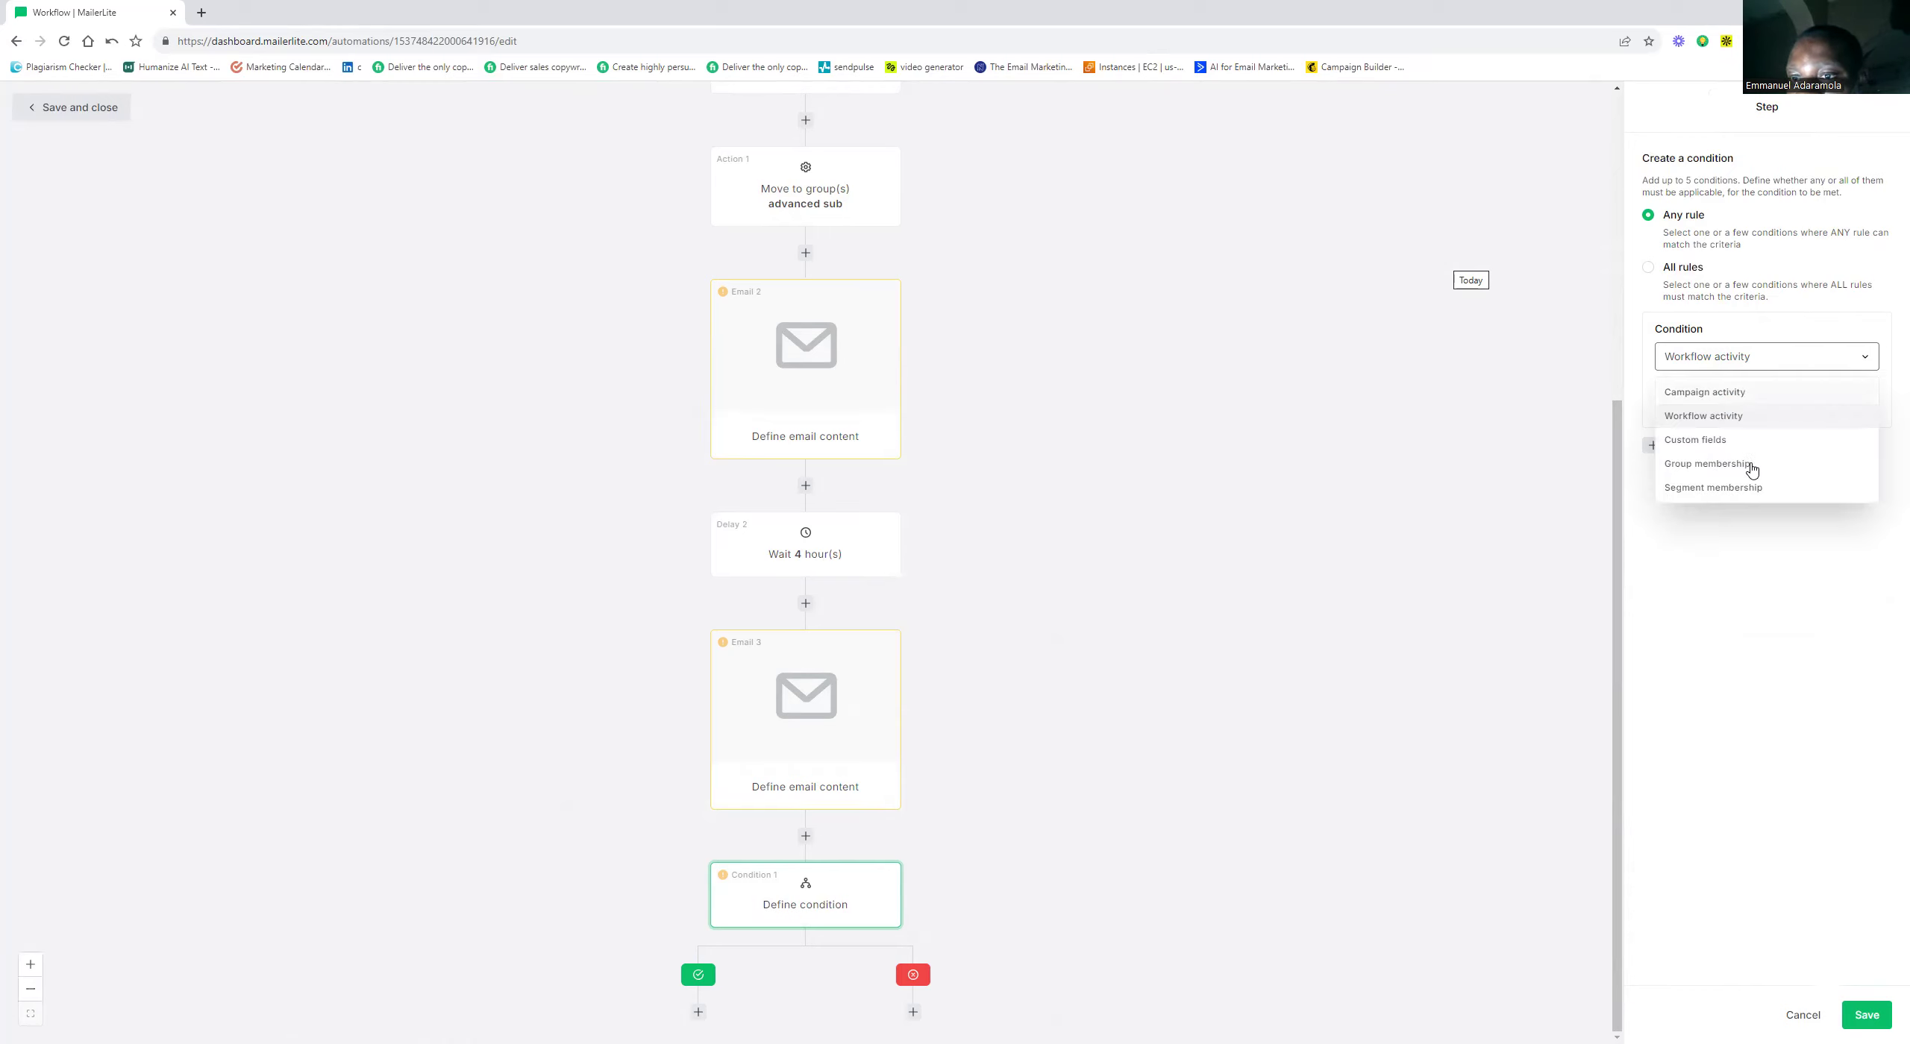
{"action": "left_click", "coordinate": [1746, 560]}
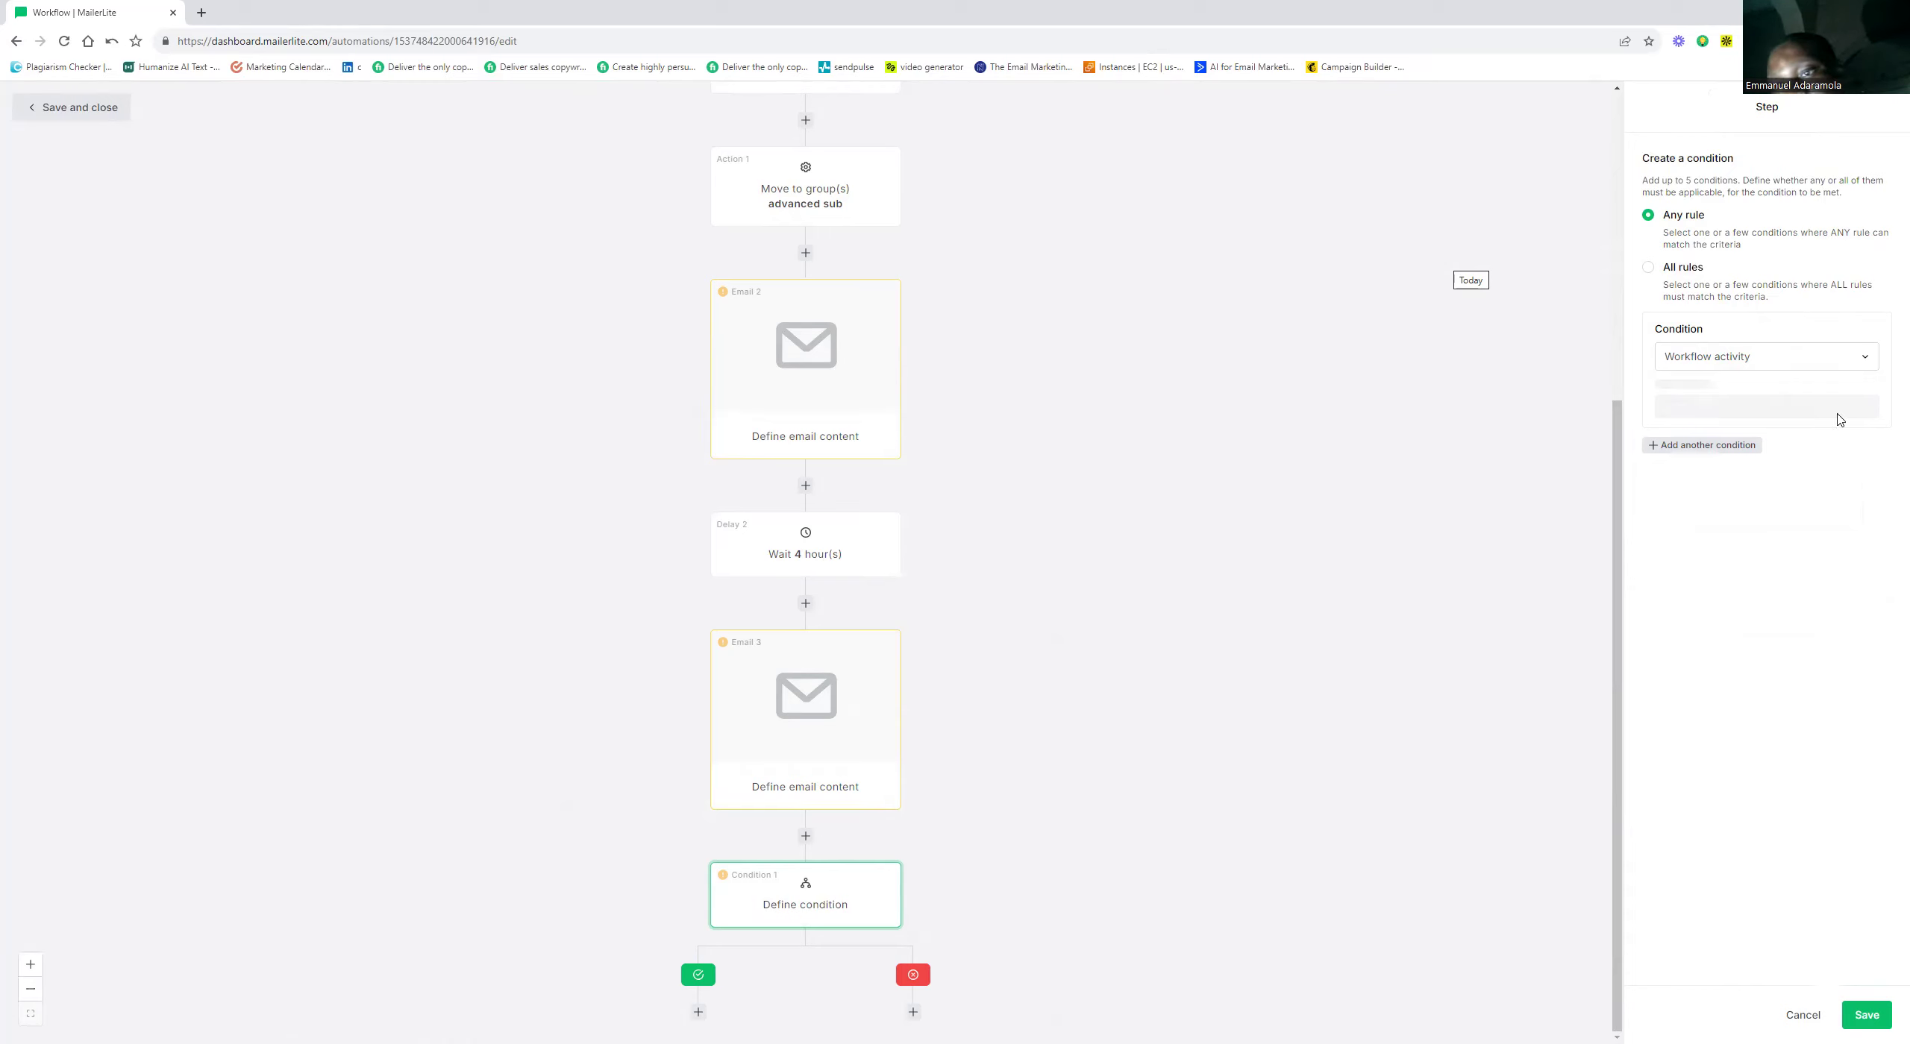
{"action": "left_click", "coordinate": [1847, 360]}
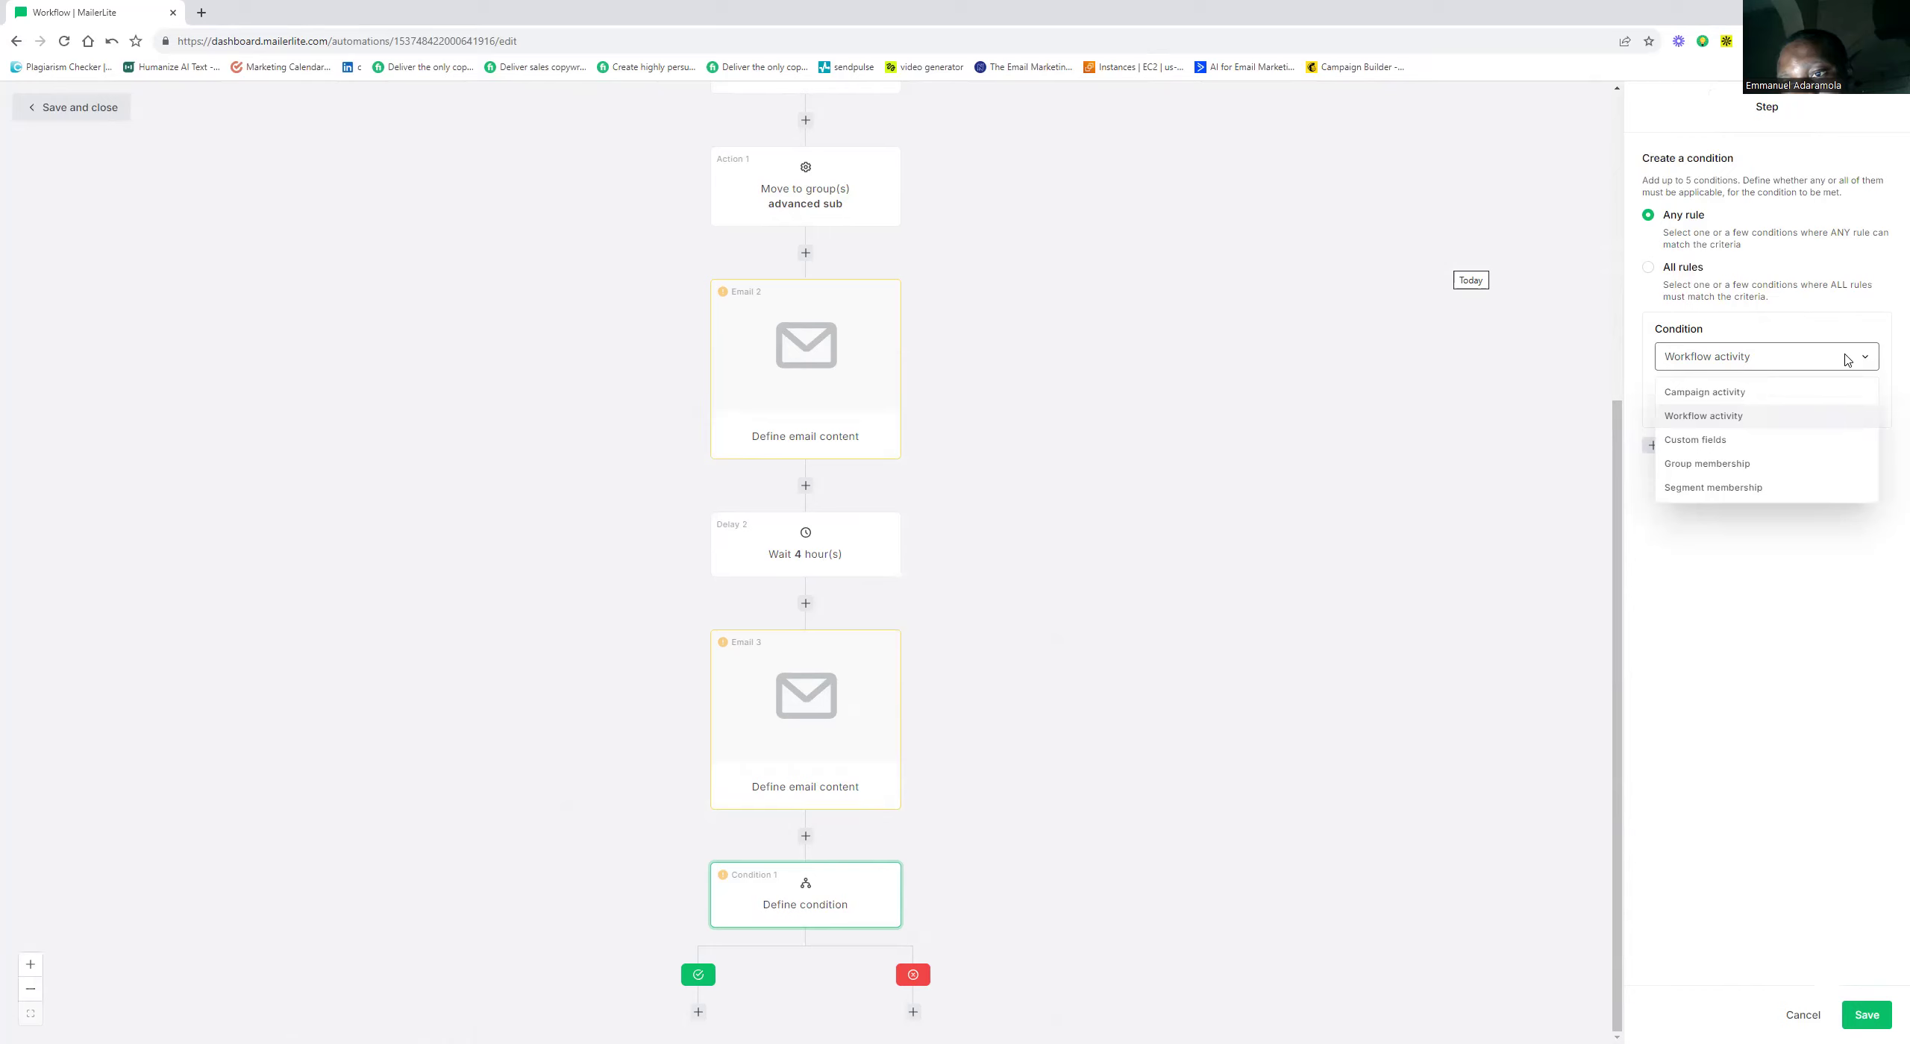
{"action": "left_click", "coordinate": [1782, 538]}
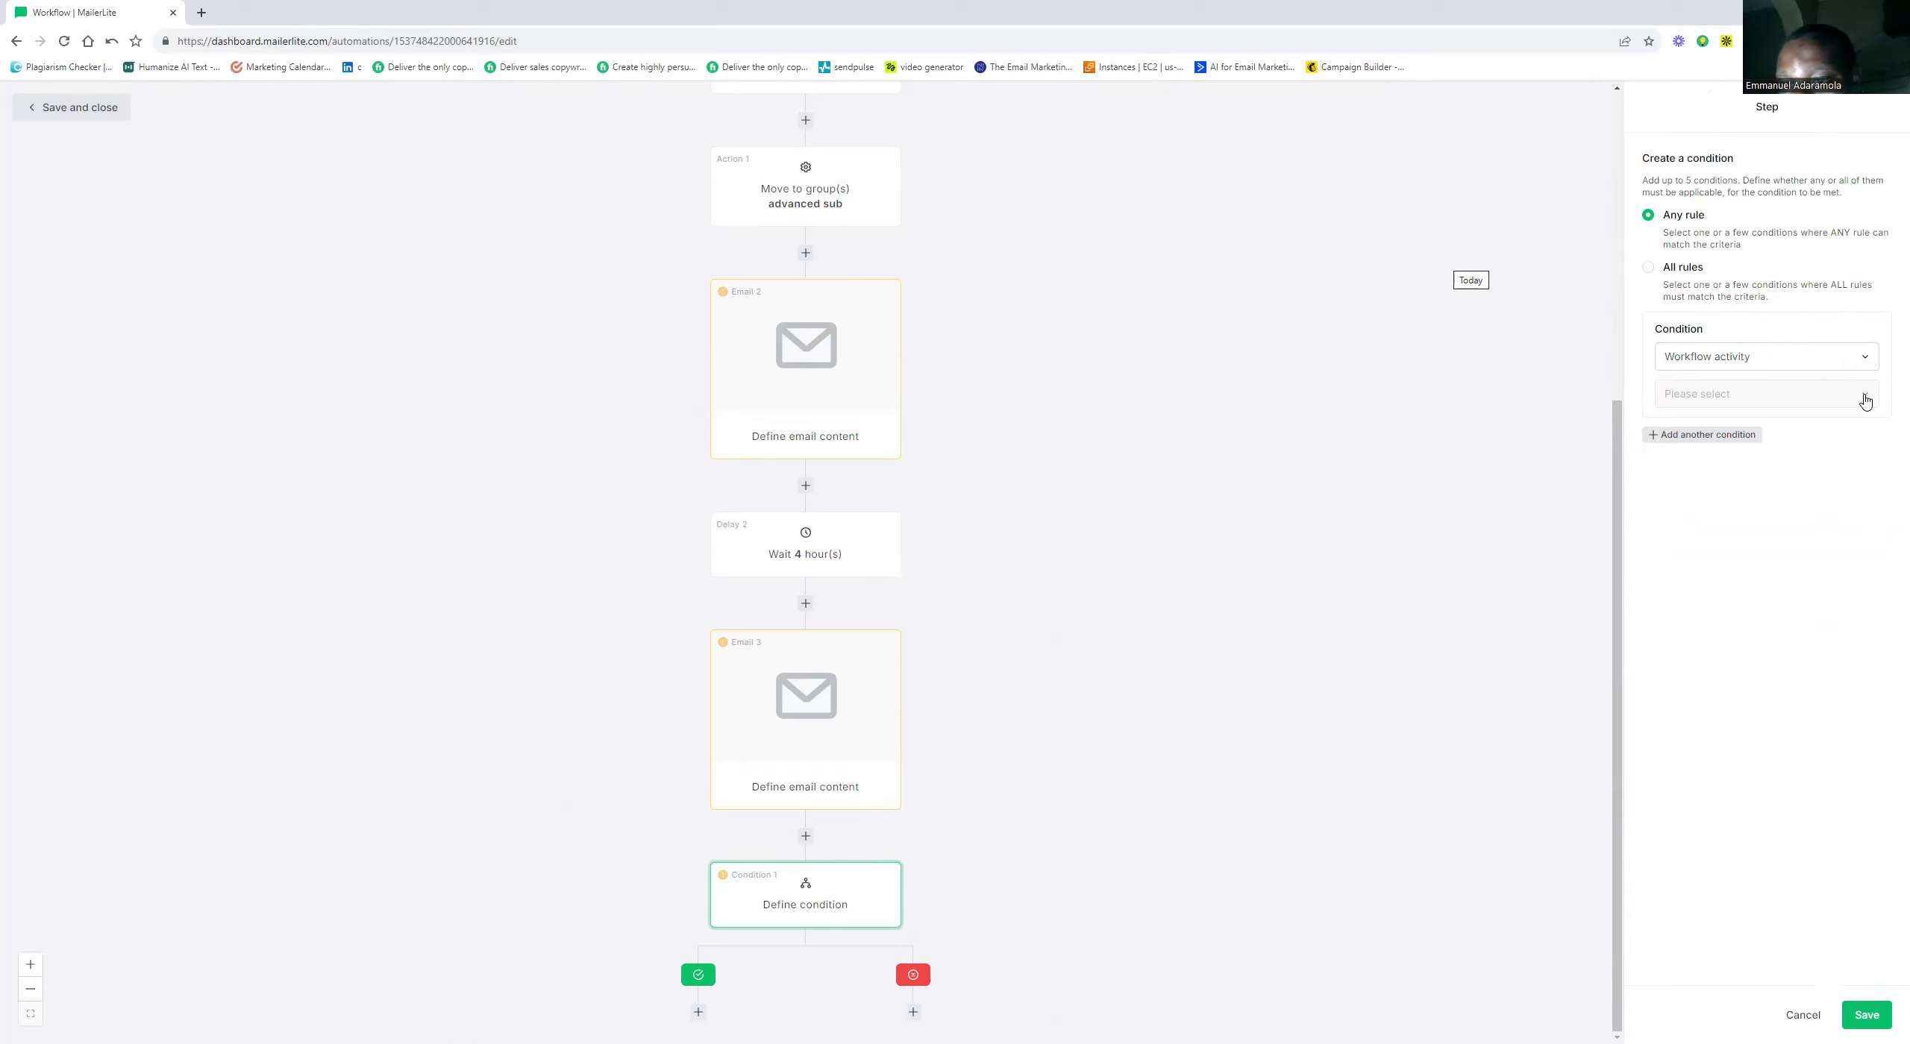
Switch the condition back to Campaign activity and try searching for a campaign to select
{"action": "left_click", "coordinate": [1852, 352]}
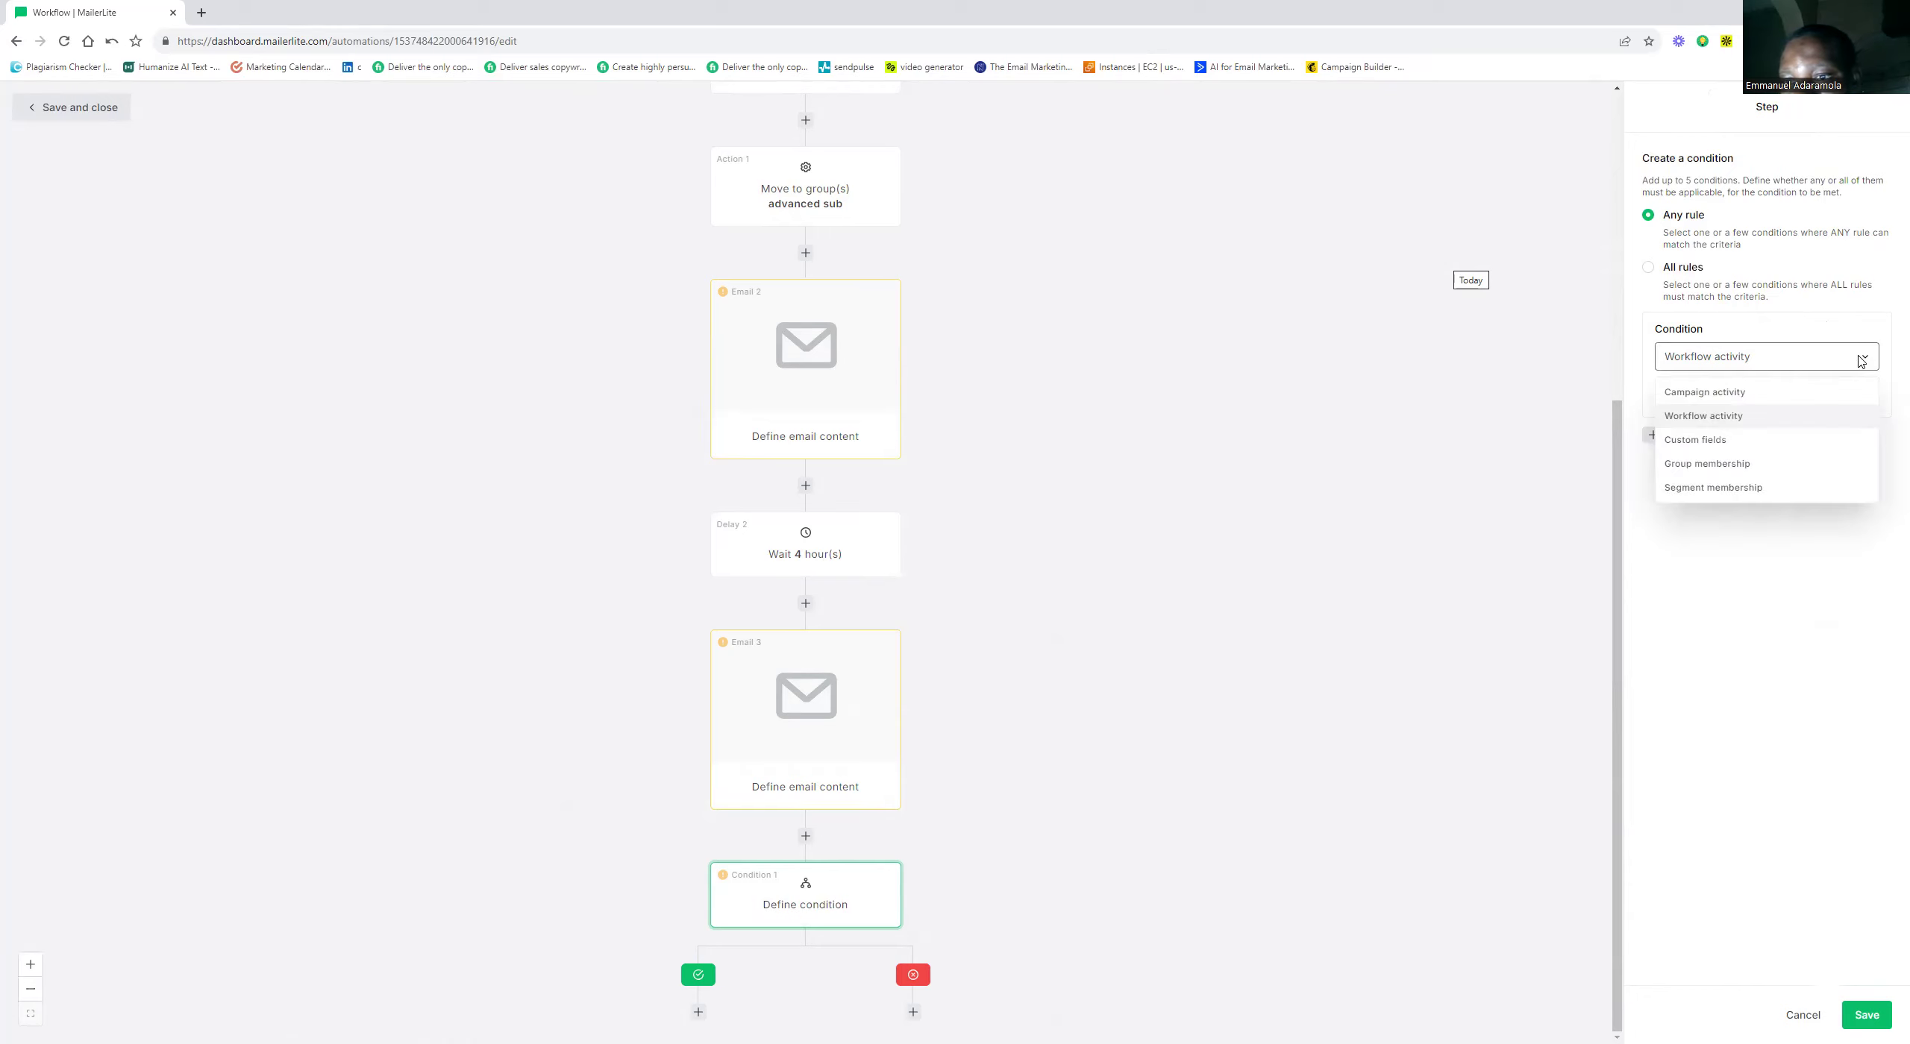
{"action": "left_click", "coordinate": [1719, 401]}
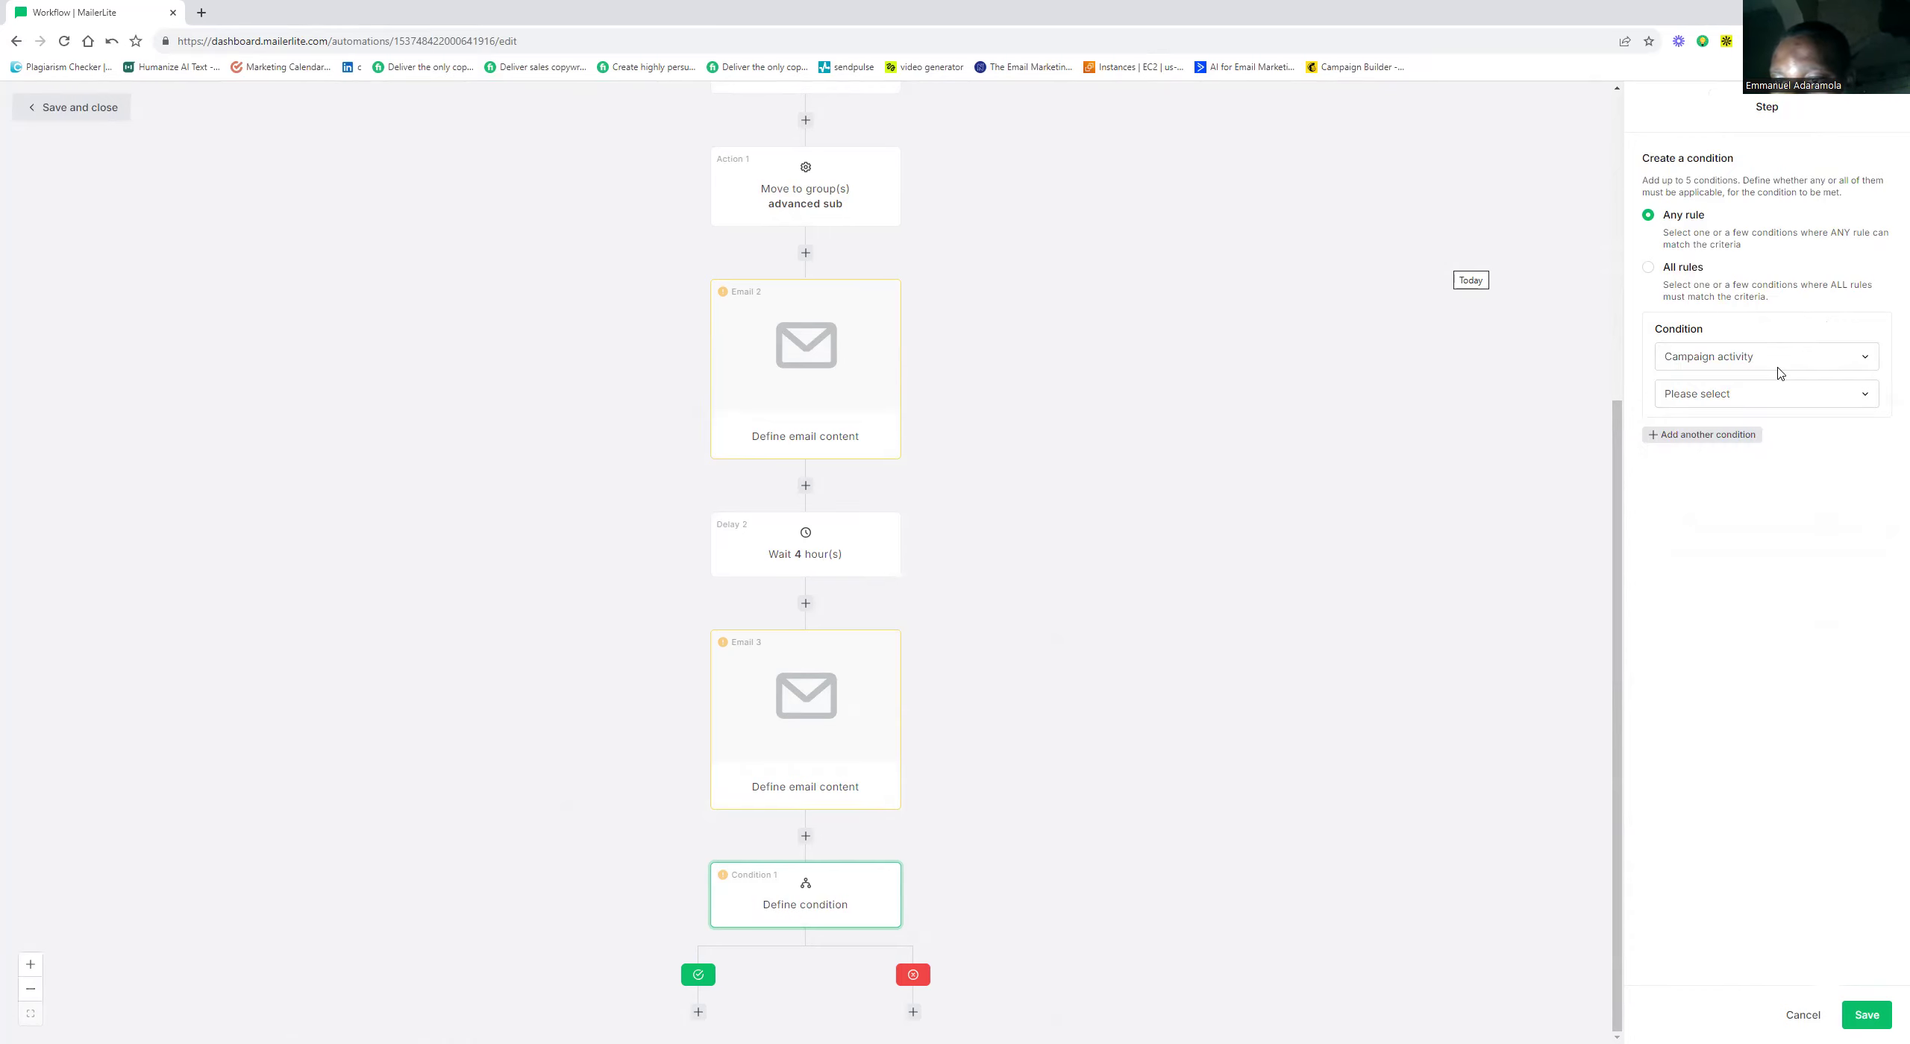
{"action": "left_click", "coordinate": [1766, 393]}
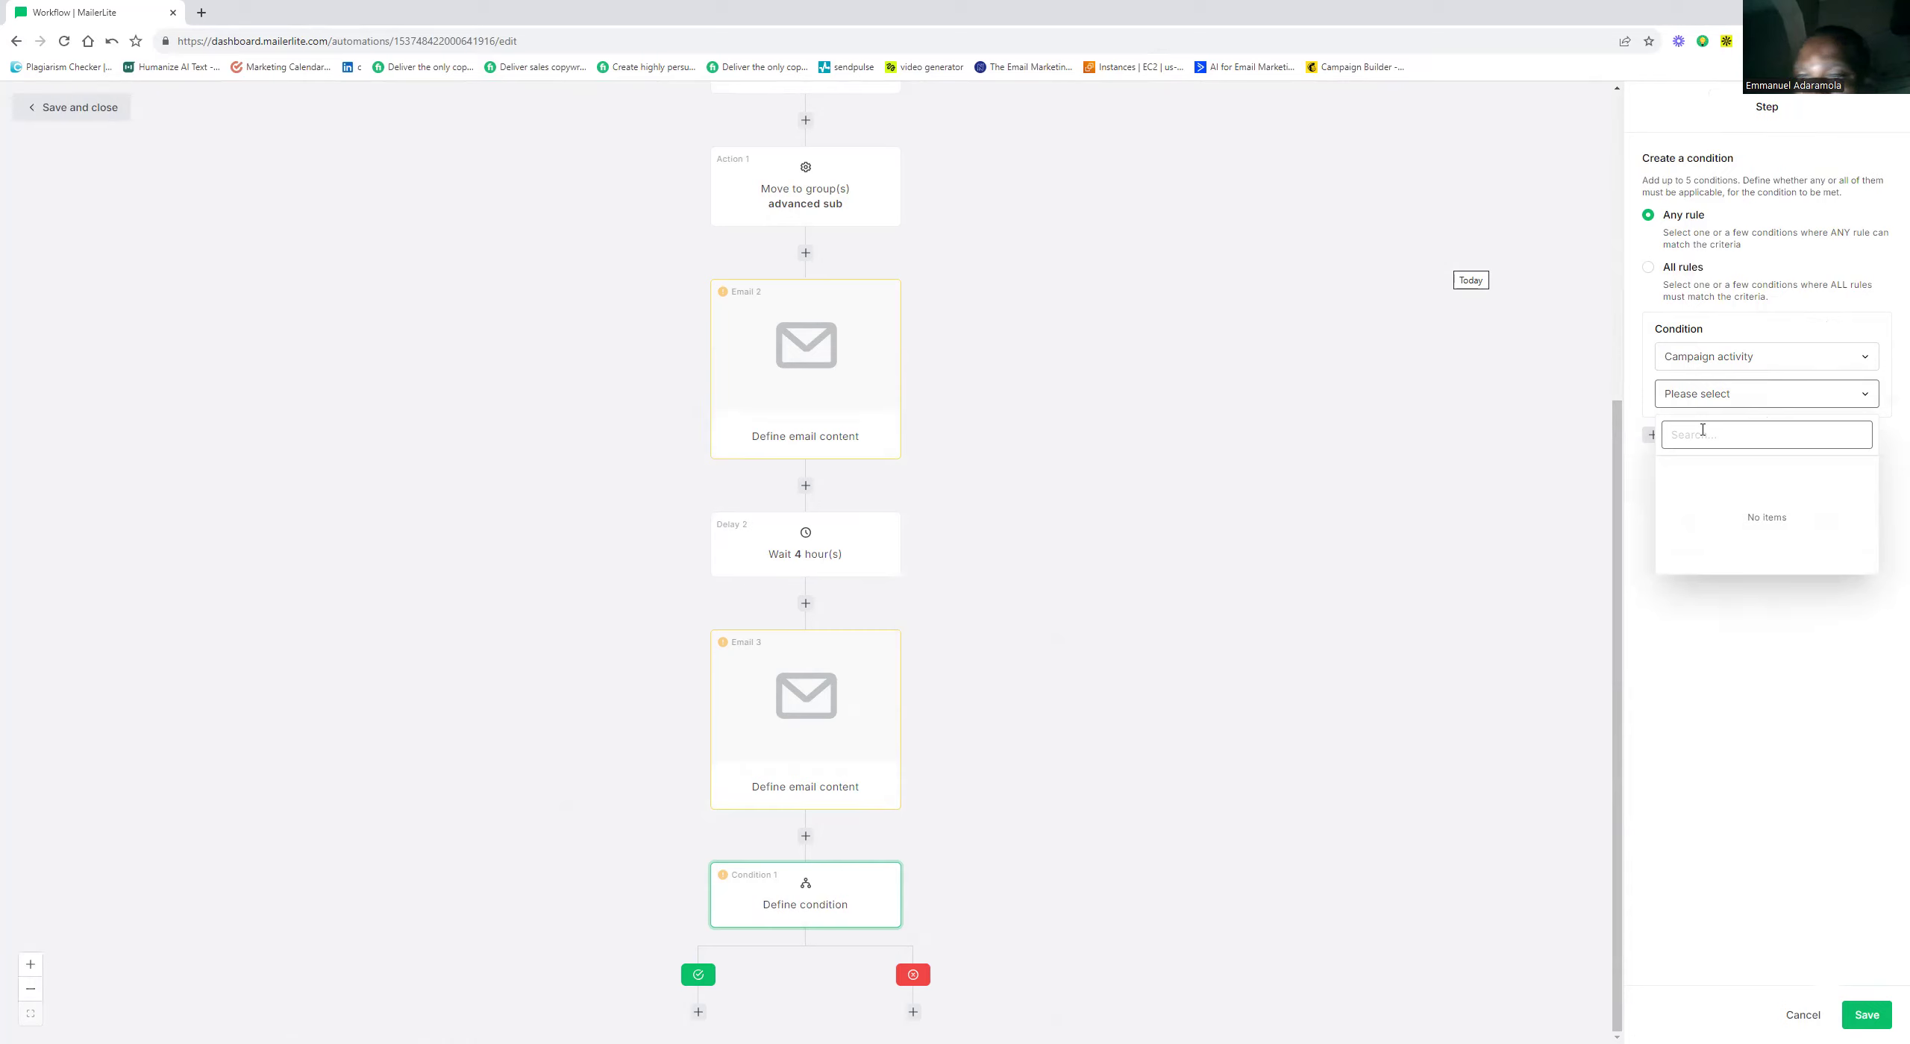
{"action": "left_click", "coordinate": [1719, 650]}
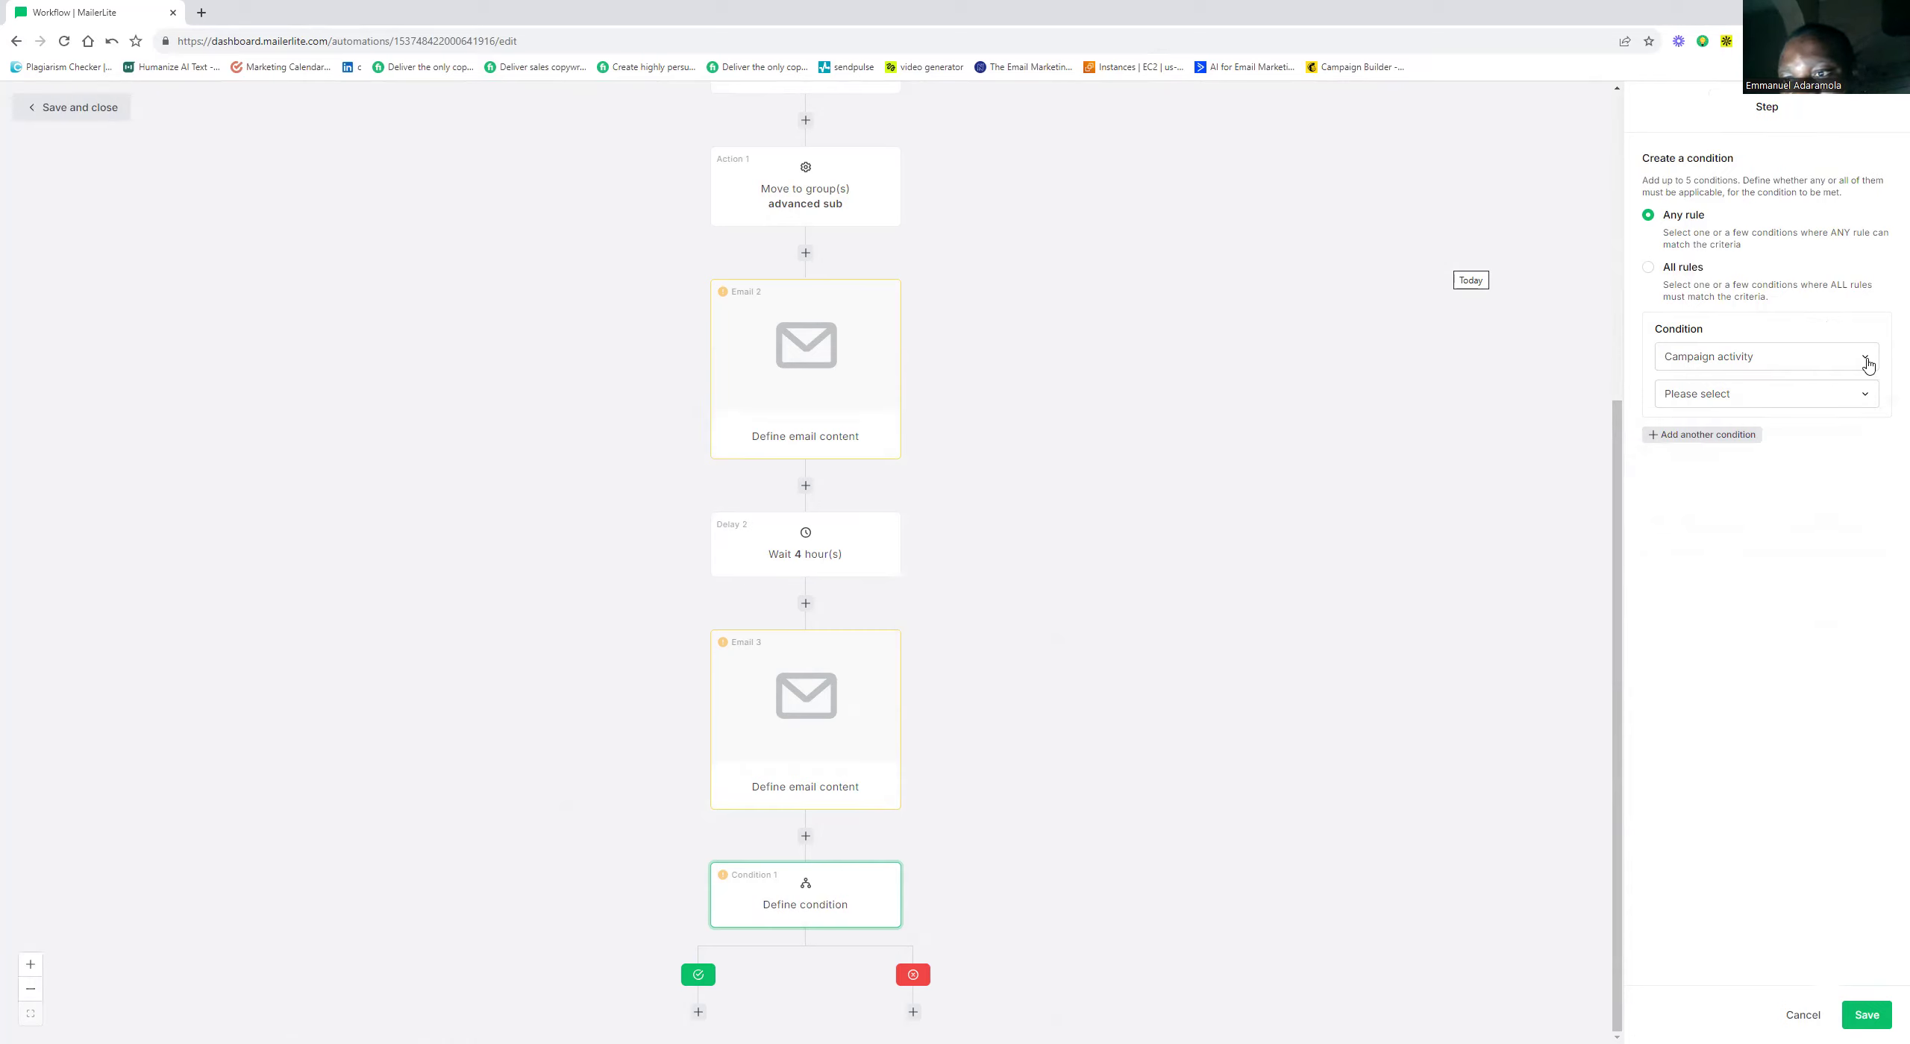
{"action": "left_click", "coordinate": [1858, 396]}
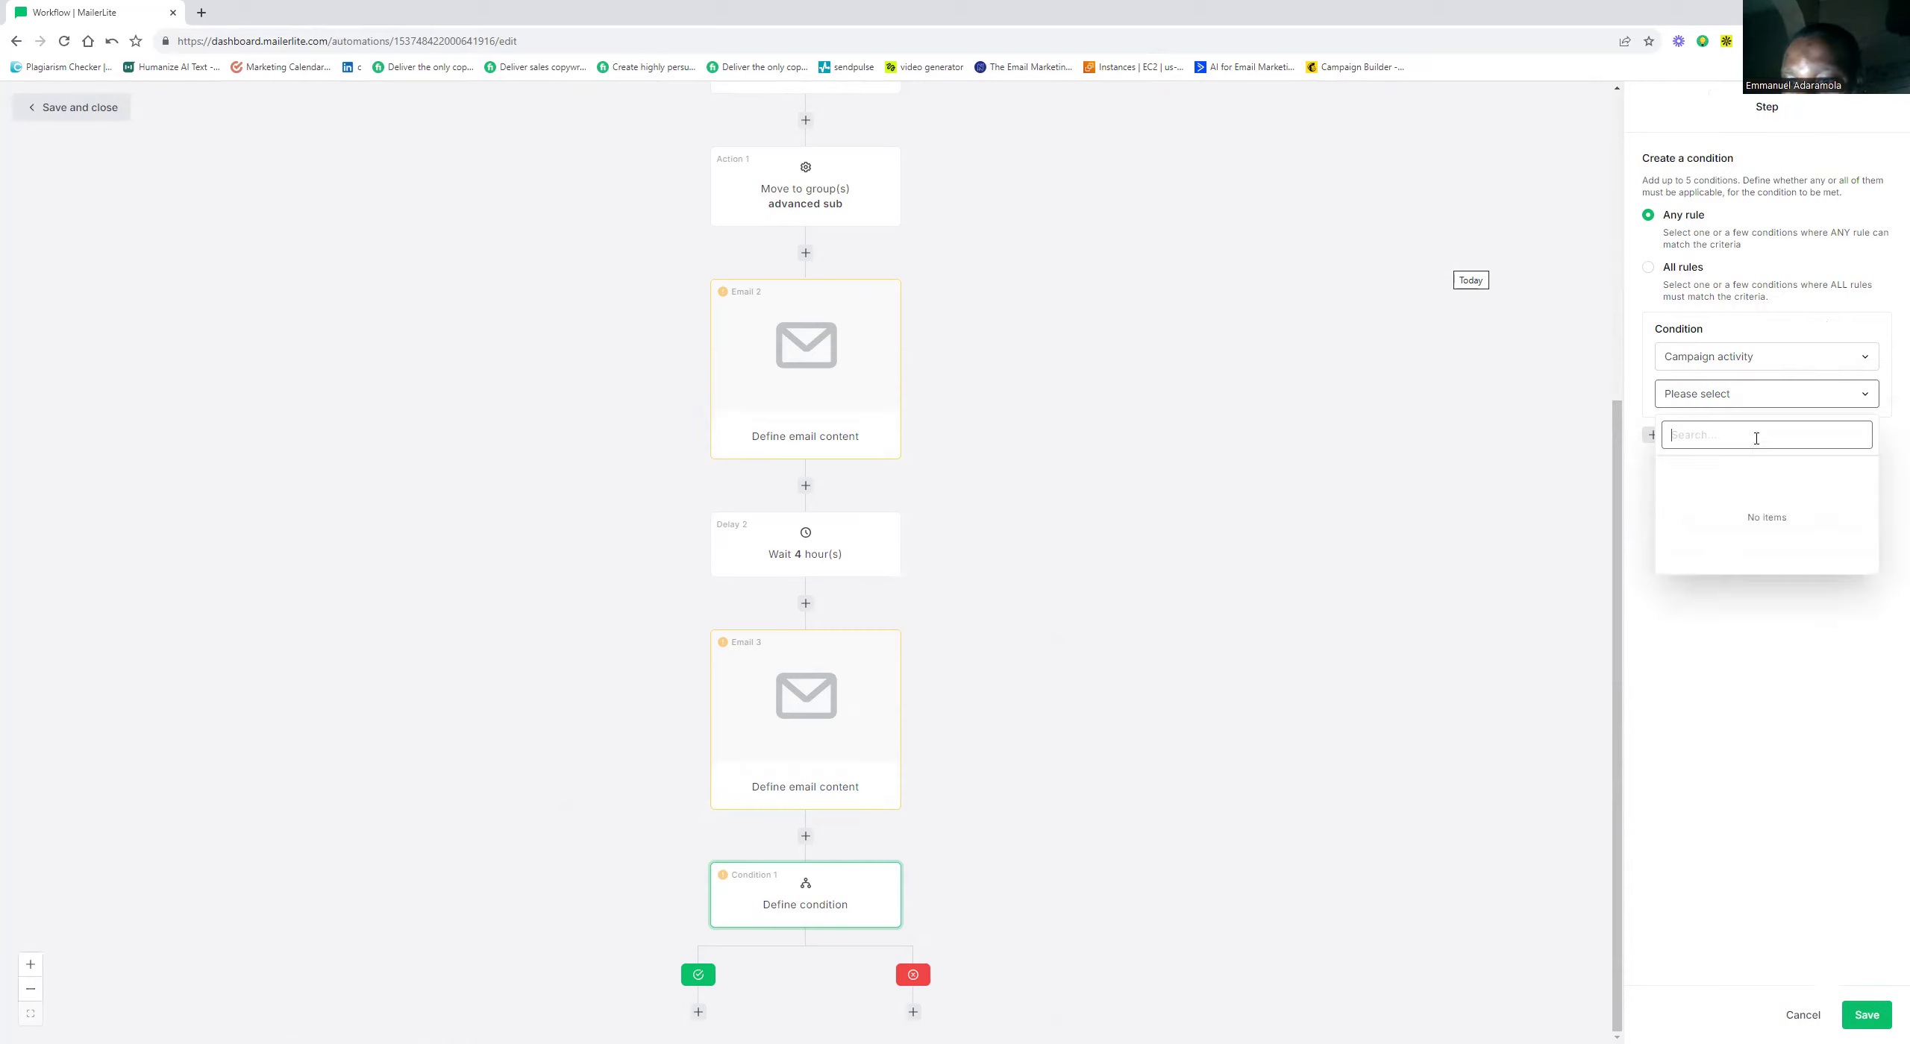
{"action": "type", "text": "h"}
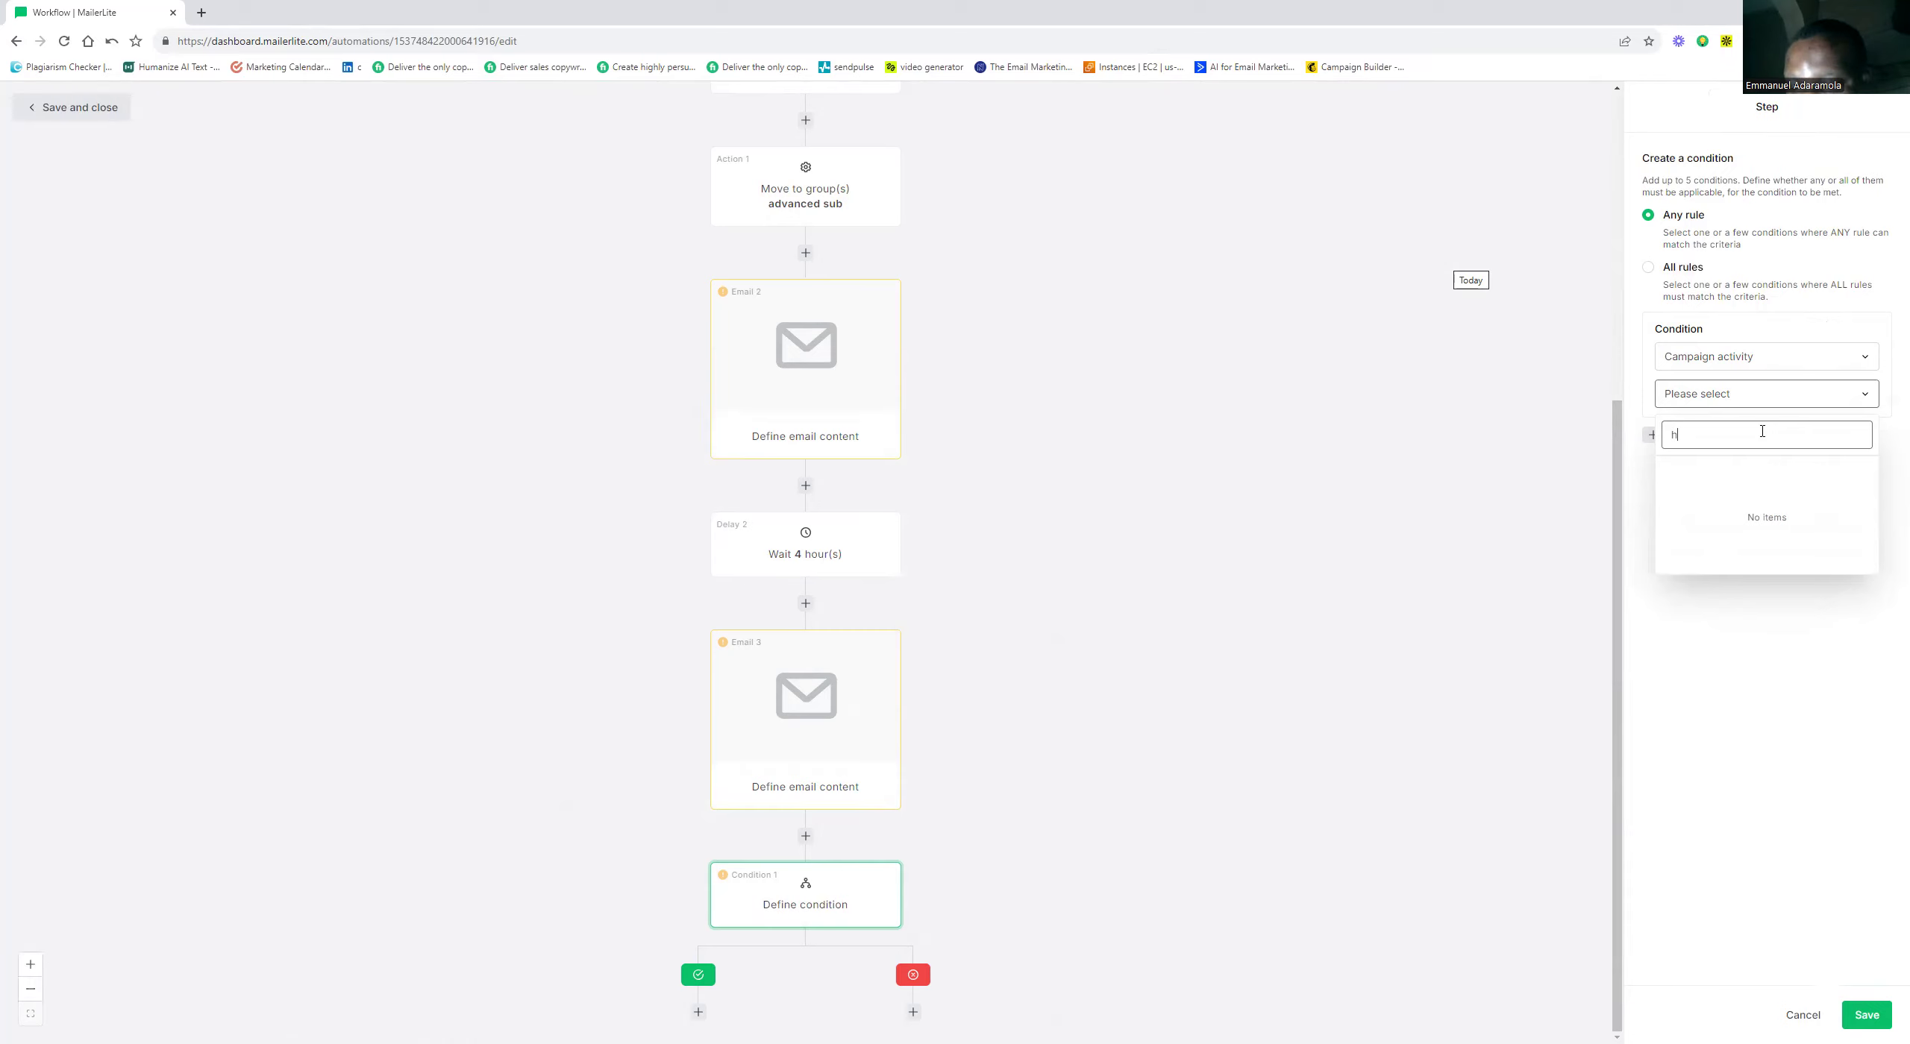
{"action": "key", "text": "BackSpace"}
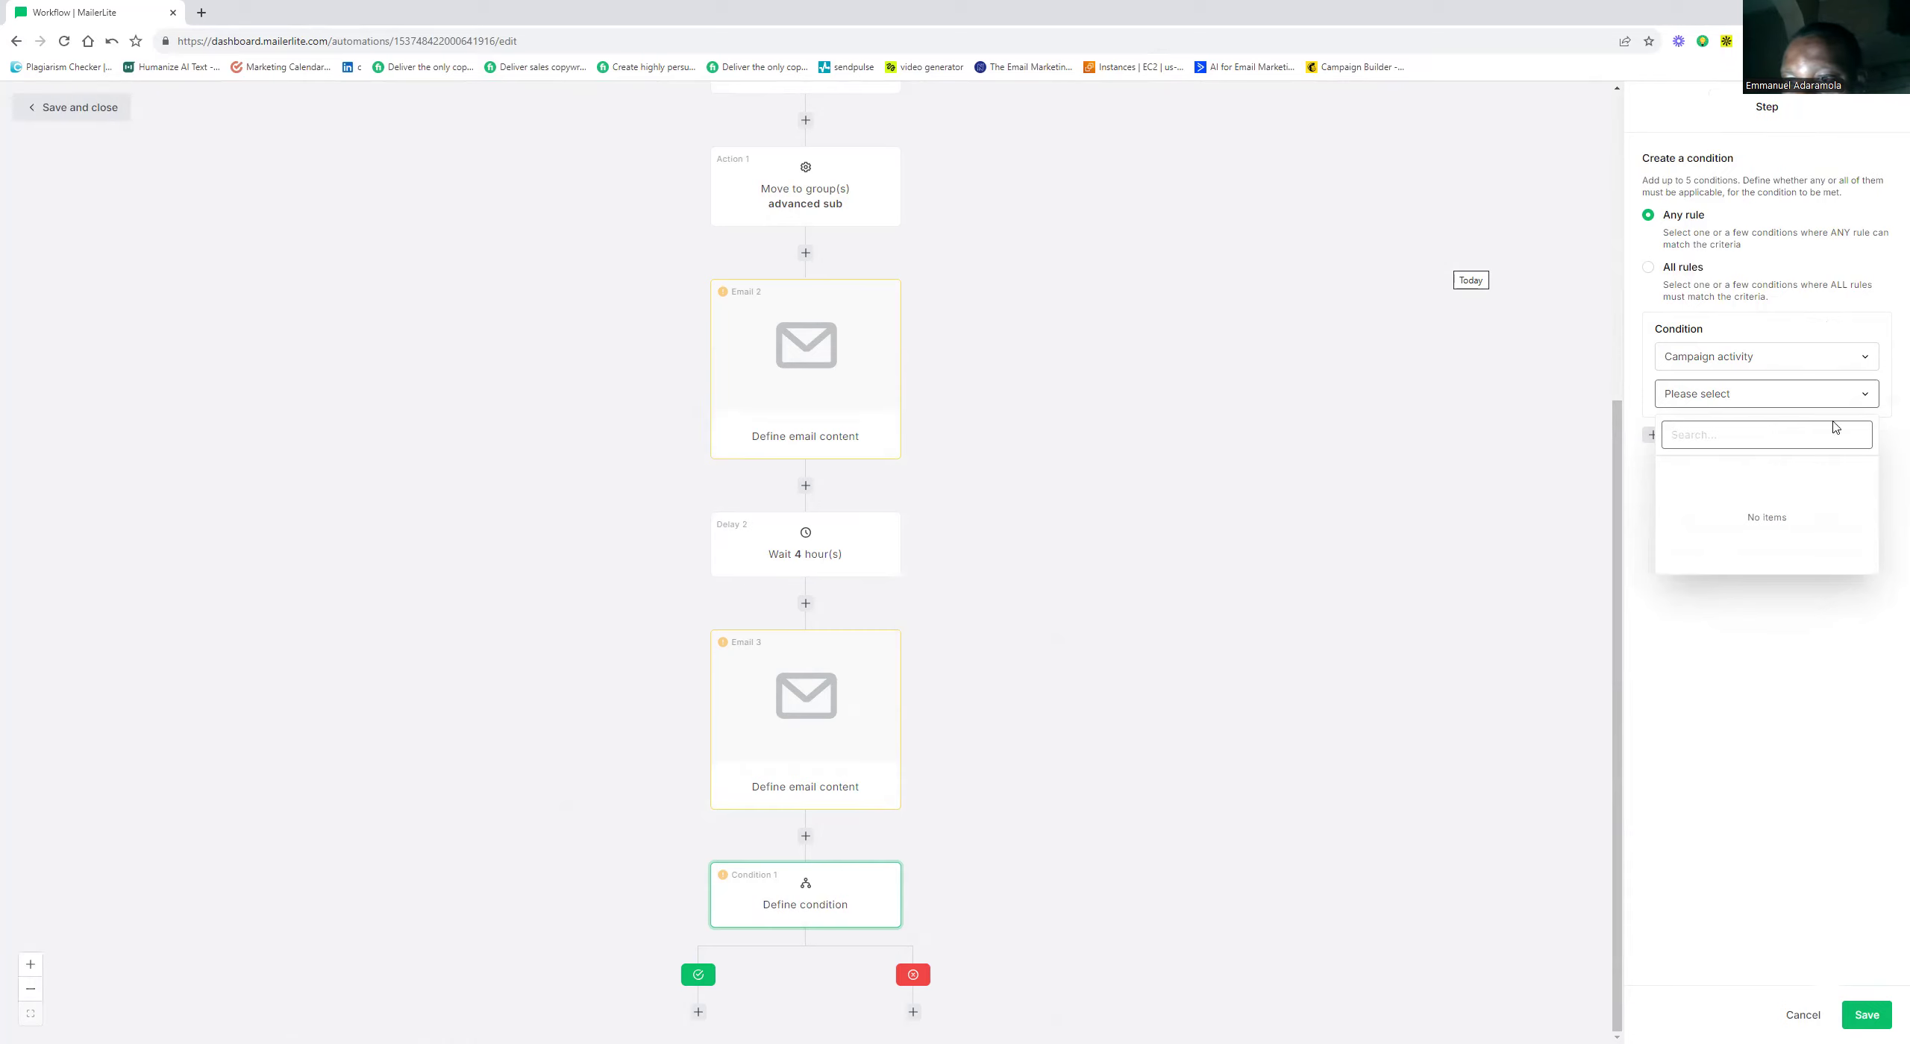
{"action": "left_click", "coordinate": [1844, 395]}
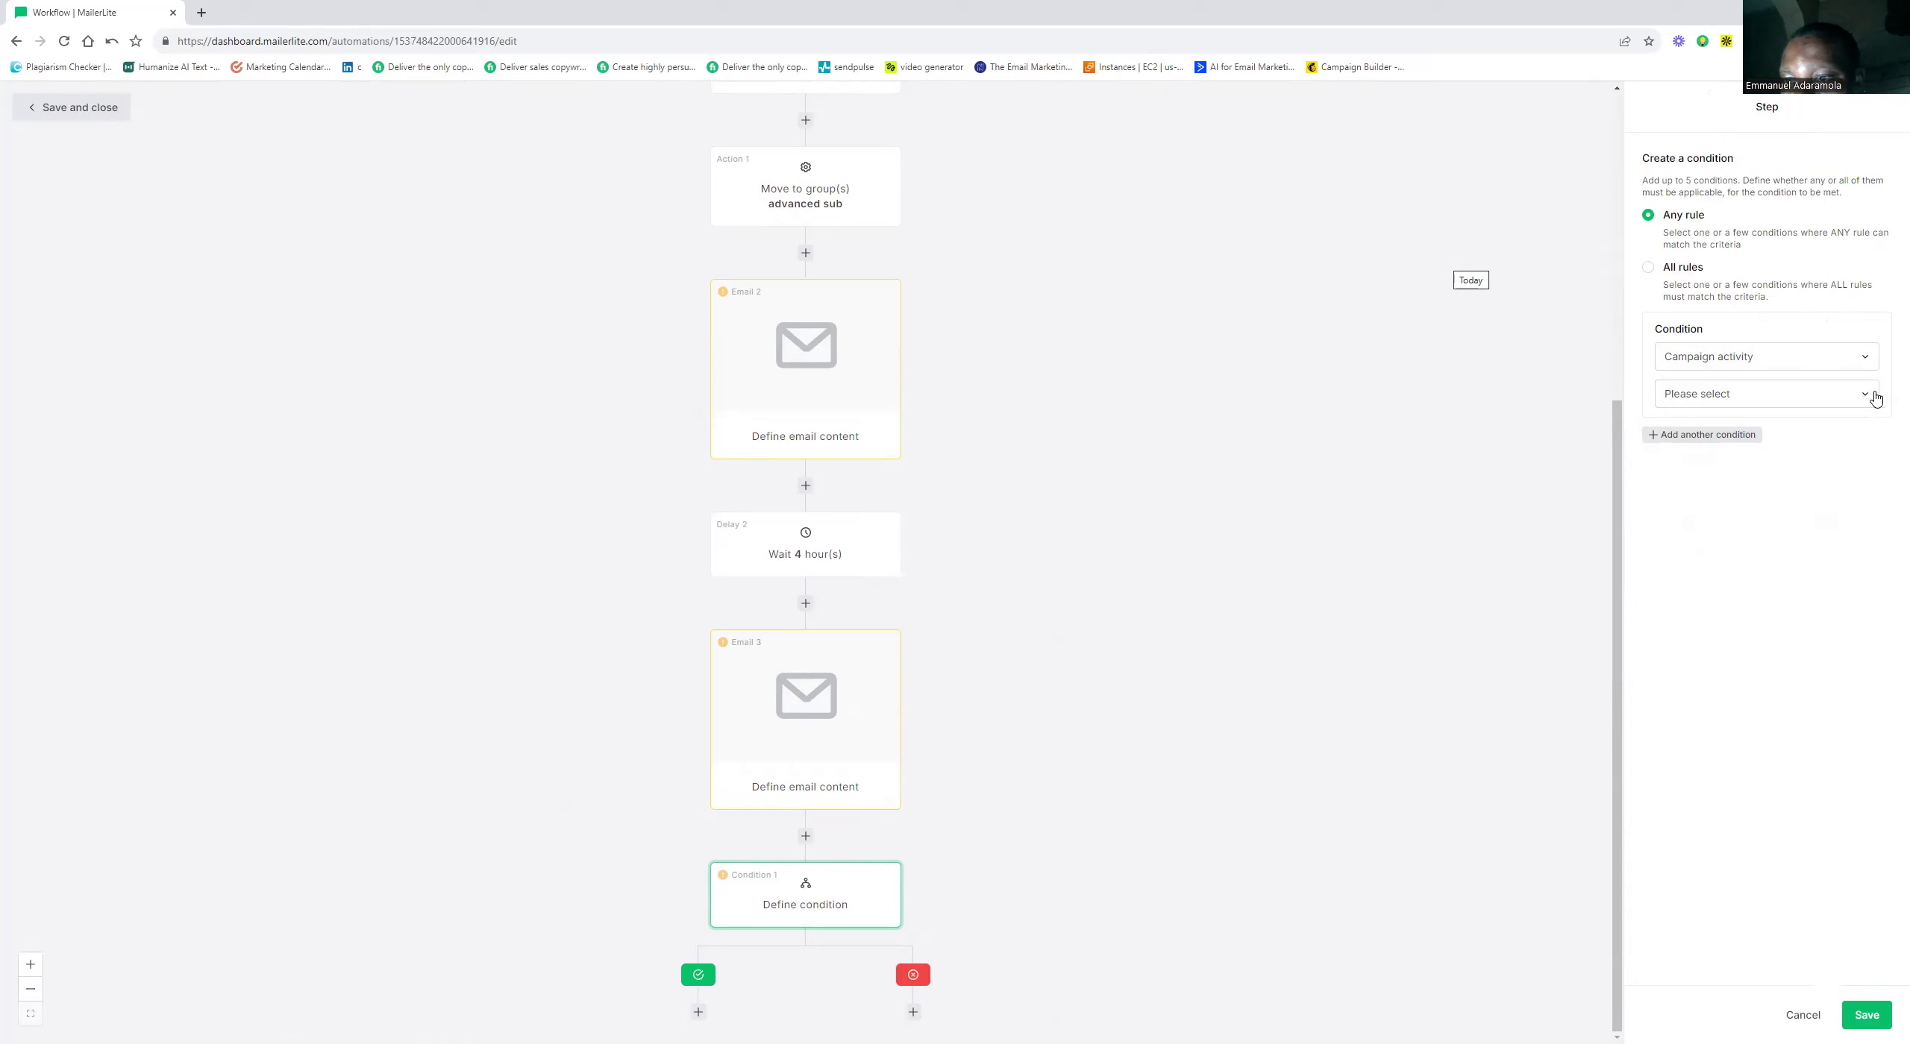
Try Custom fields, Workflow activity and Campaign activity in turn as the condition type
{"action": "left_click", "coordinate": [1781, 361]}
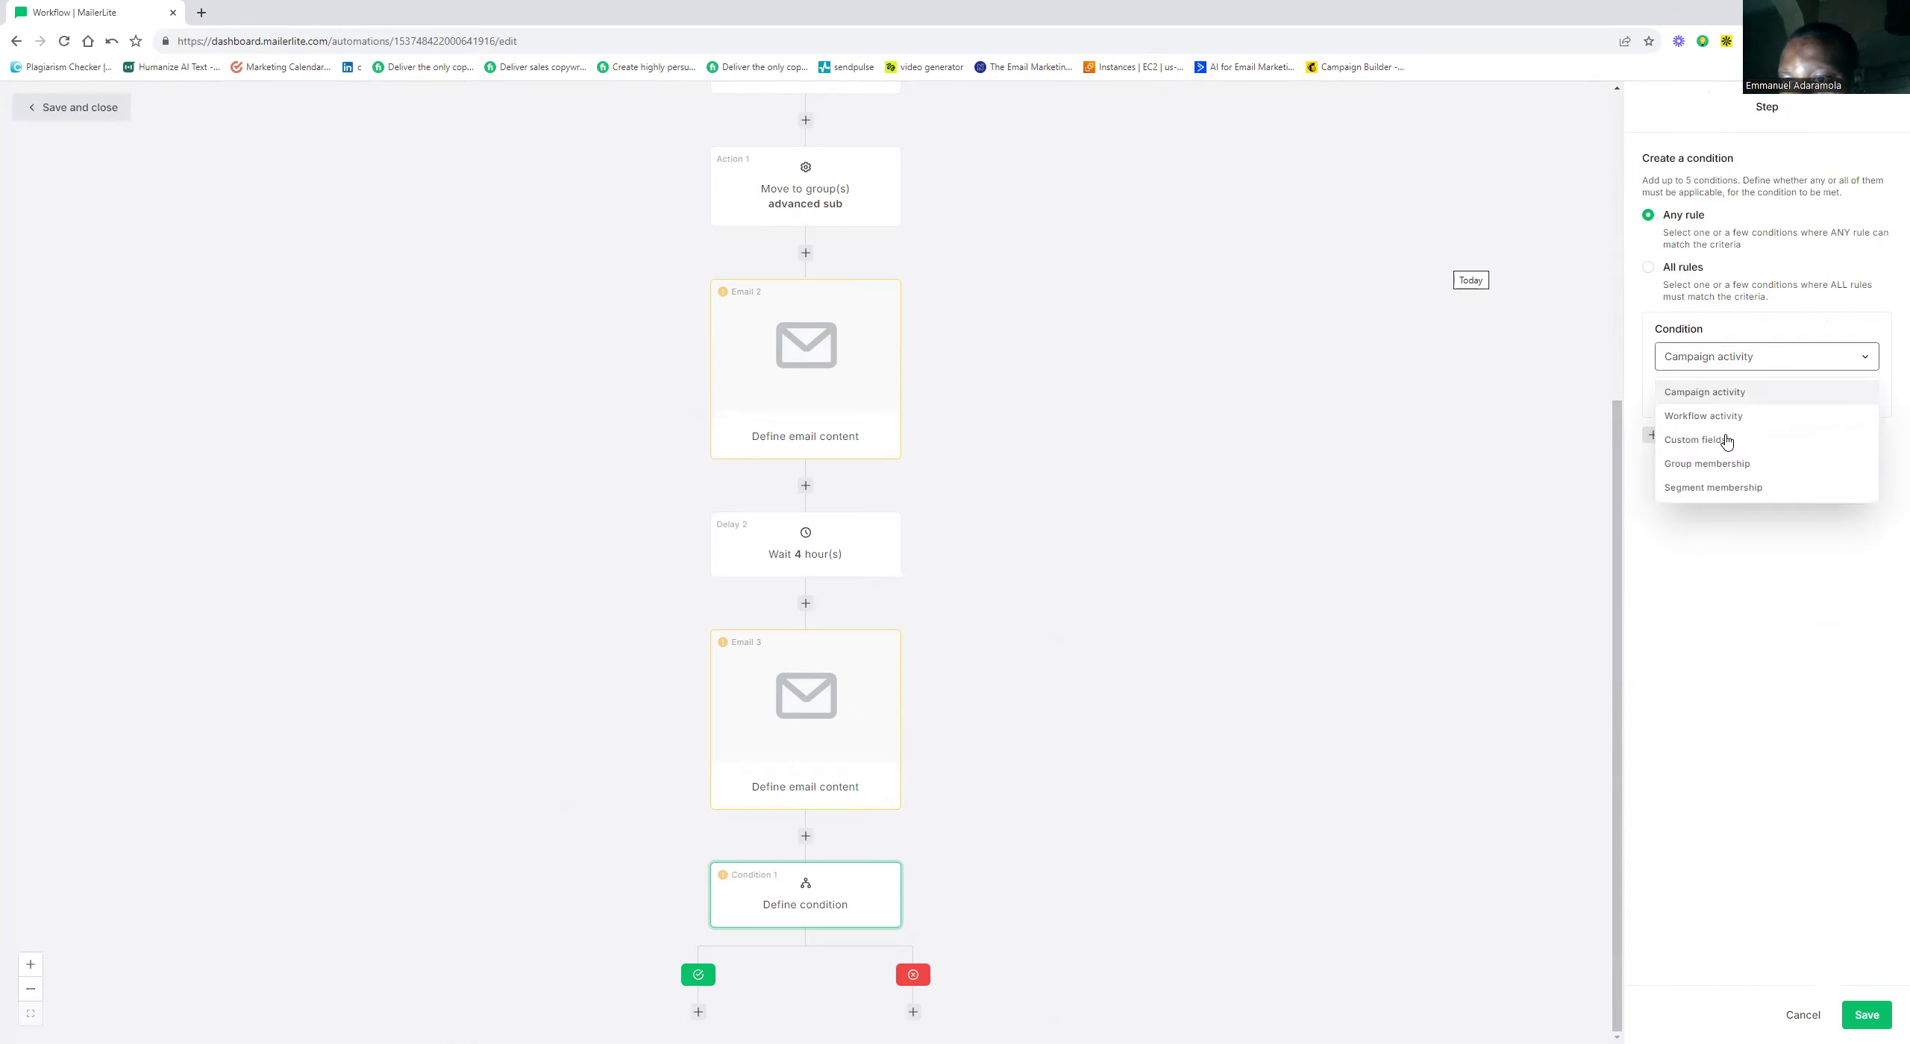
{"action": "left_click", "coordinate": [1726, 442]}
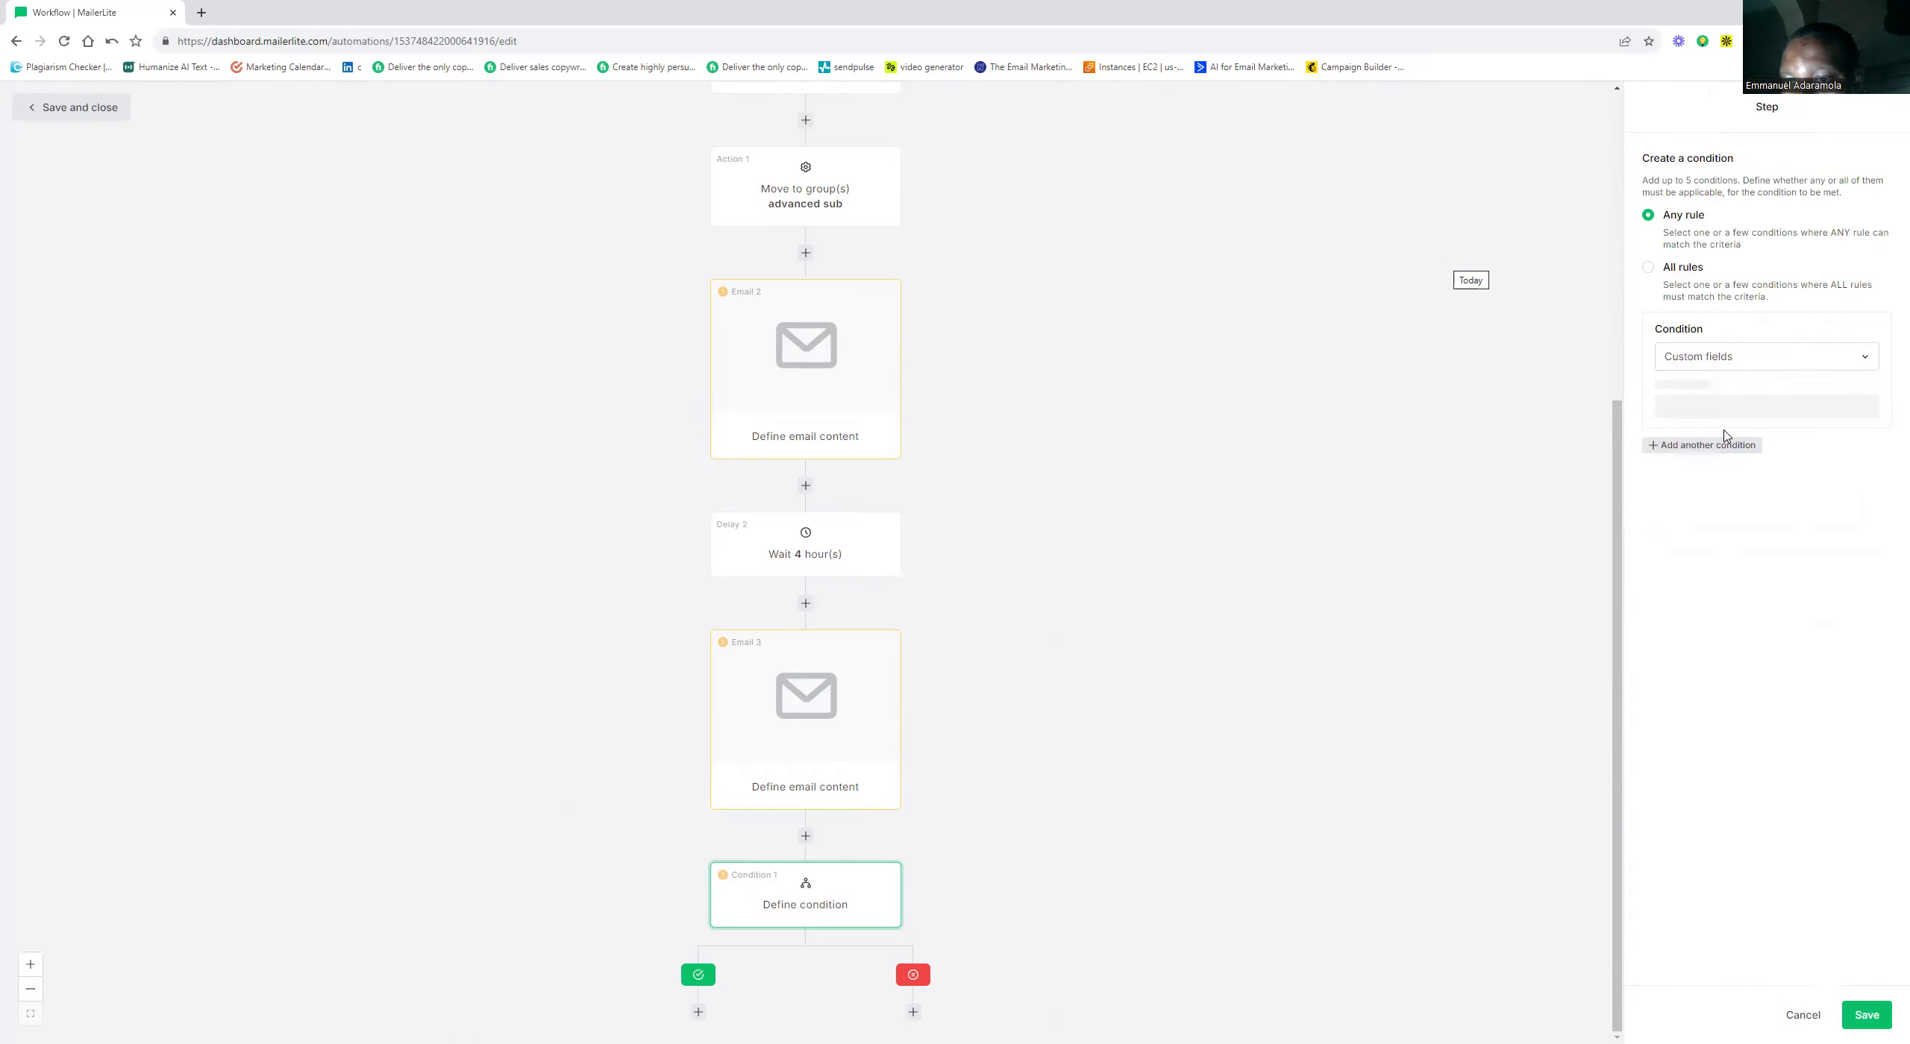
{"action": "left_click", "coordinate": [1867, 356]}
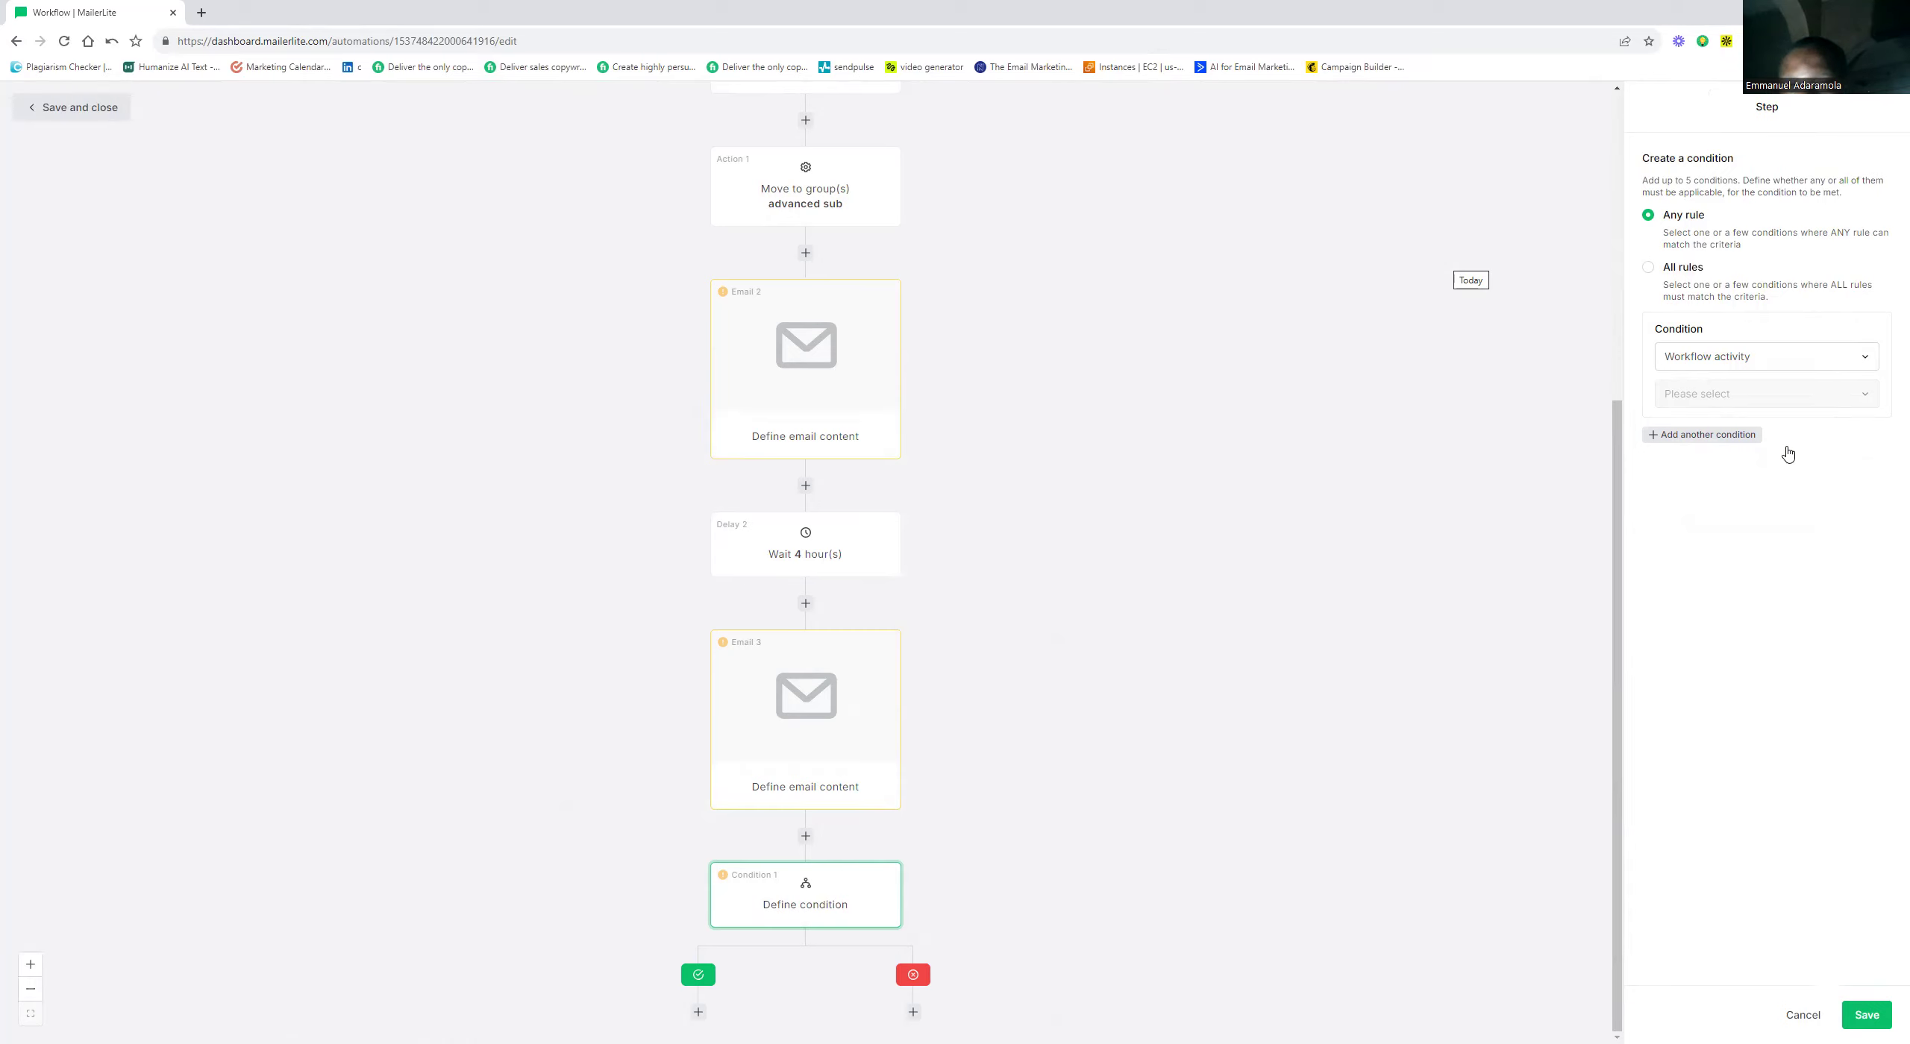
{"action": "left_click", "coordinate": [1756, 399]}
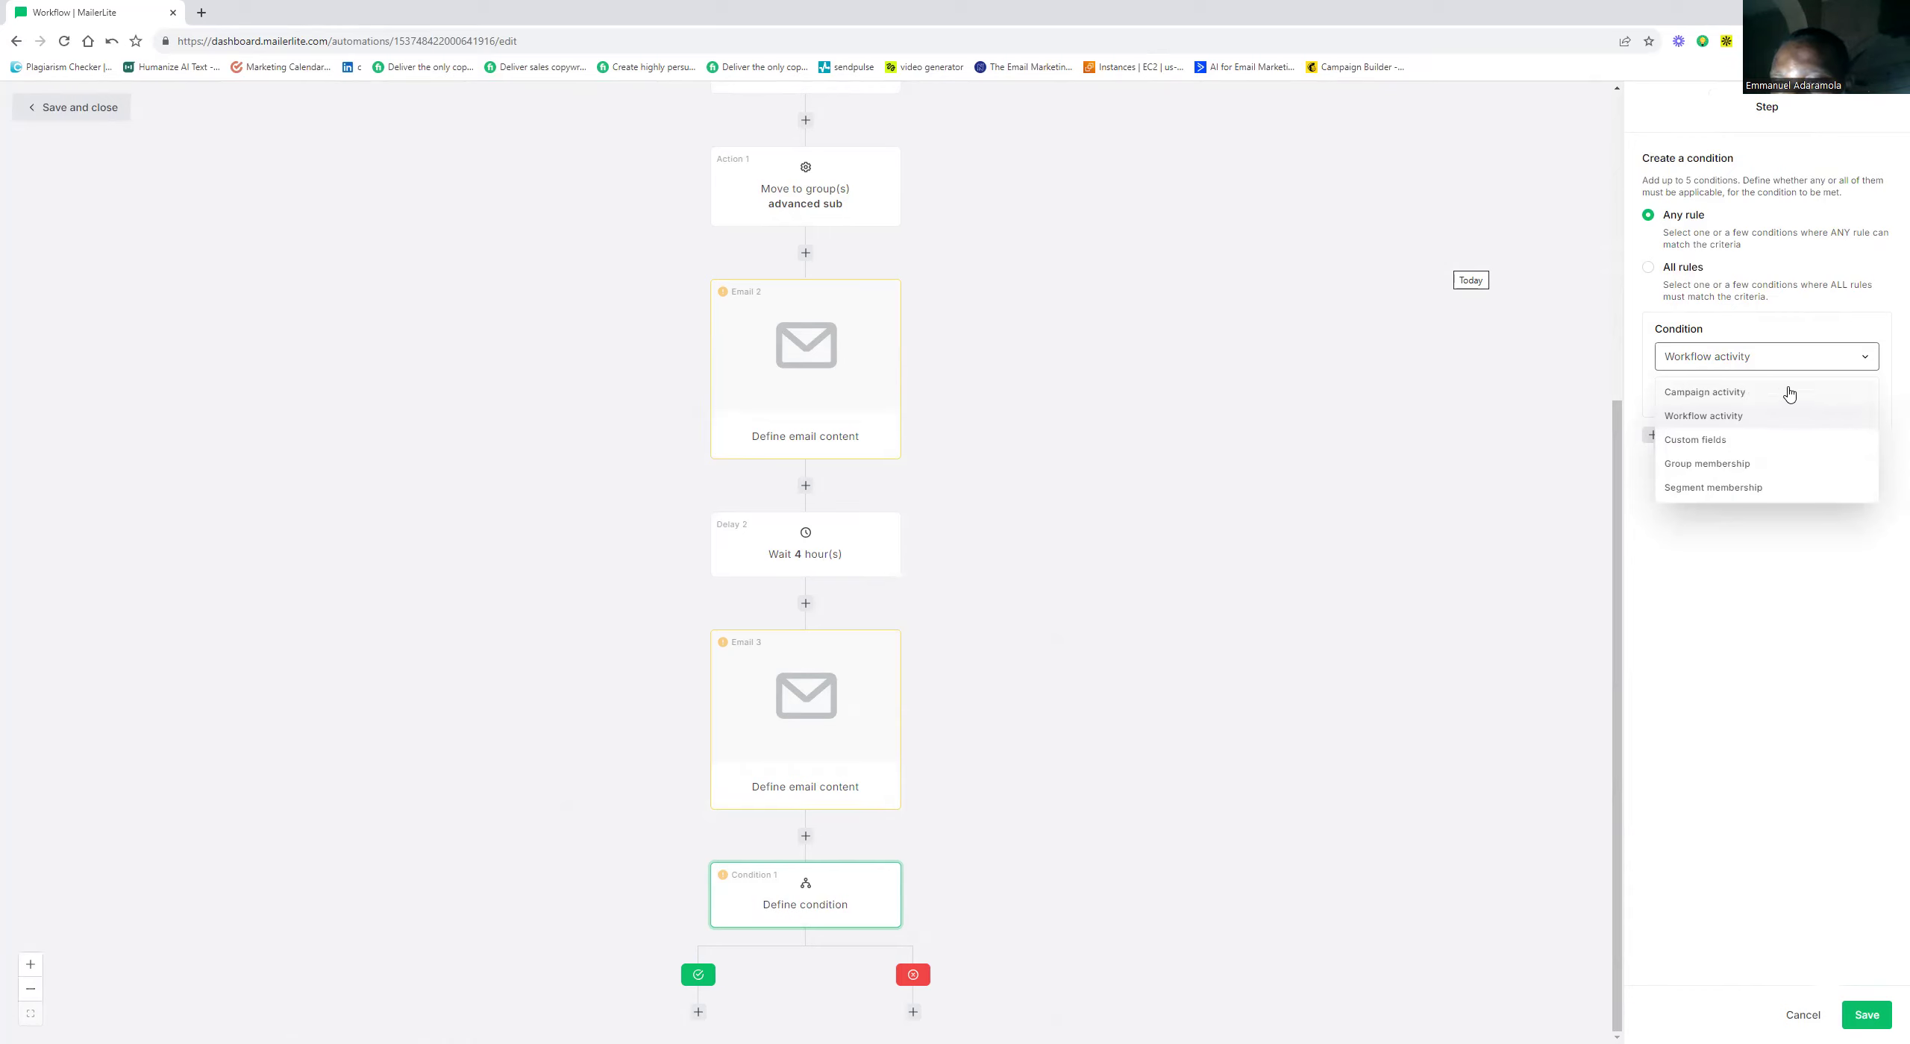
{"action": "left_click", "coordinate": [1789, 393]}
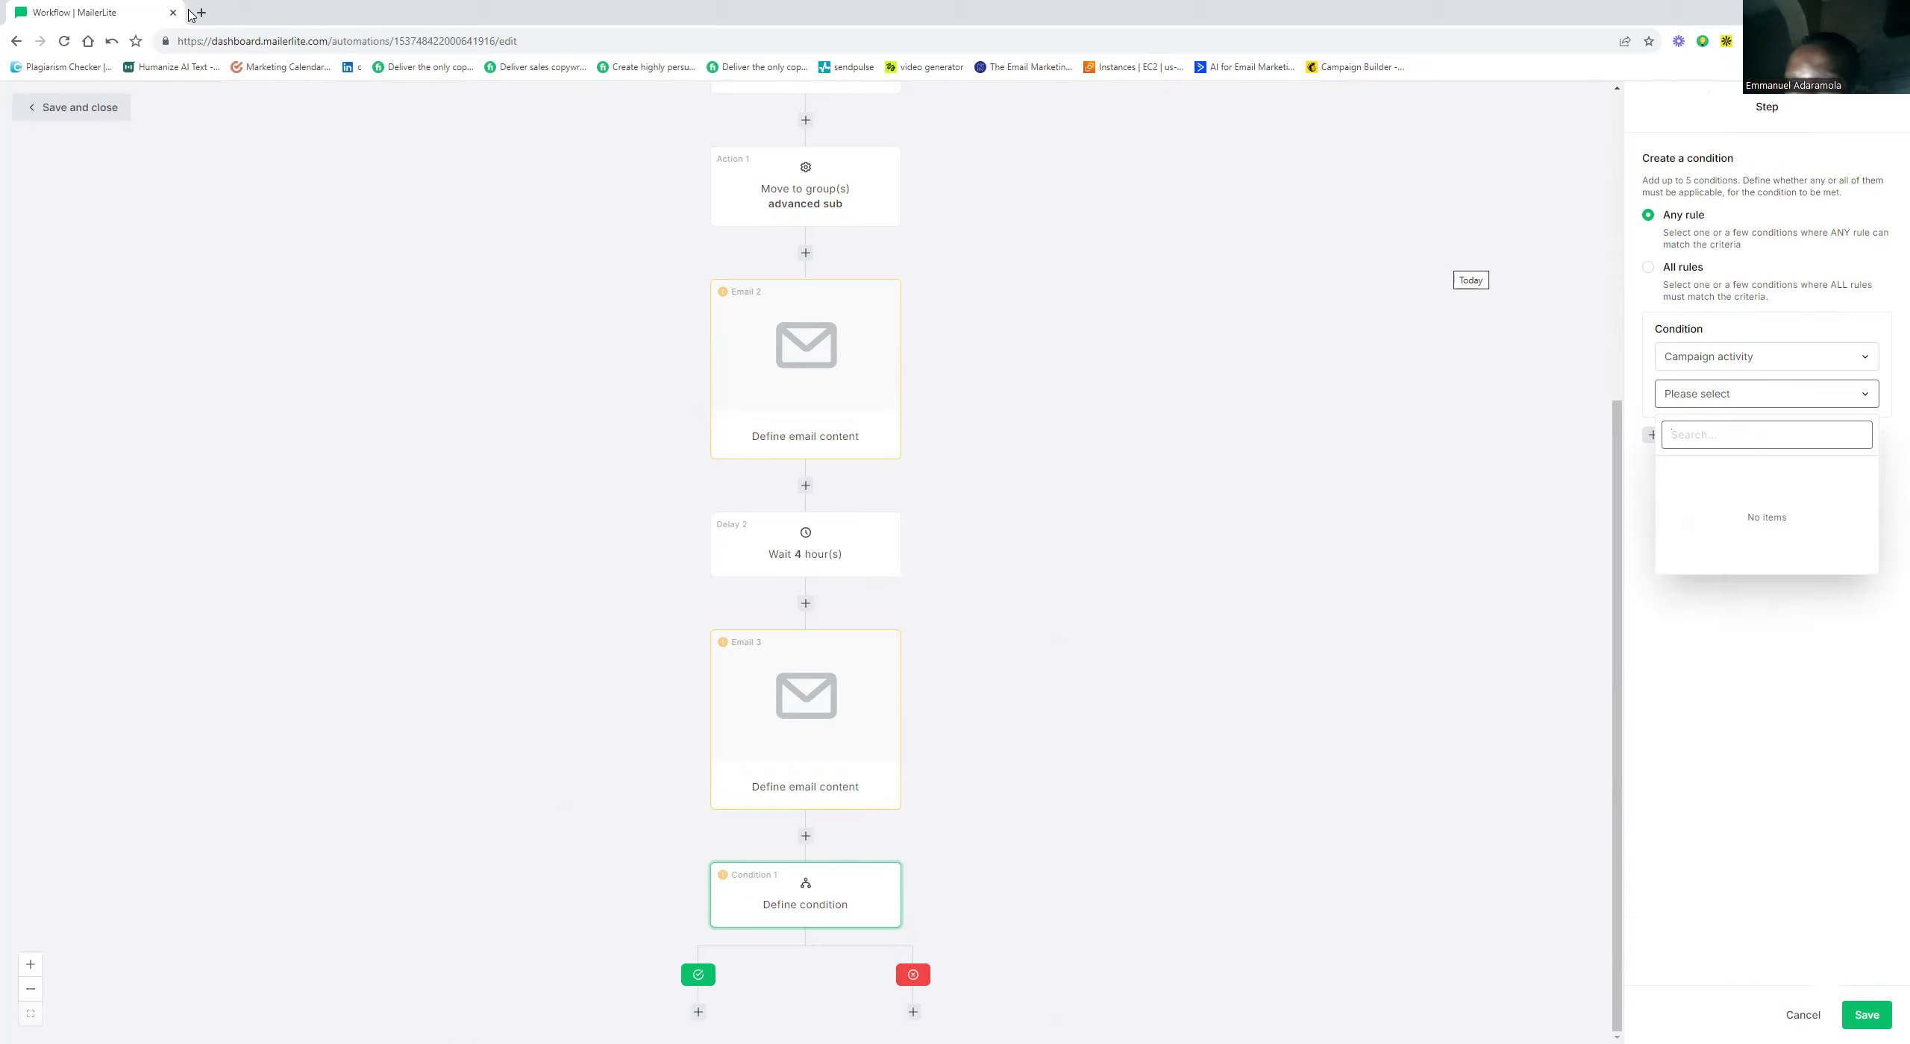
{"action": "left_click", "coordinate": [1850, 609]}
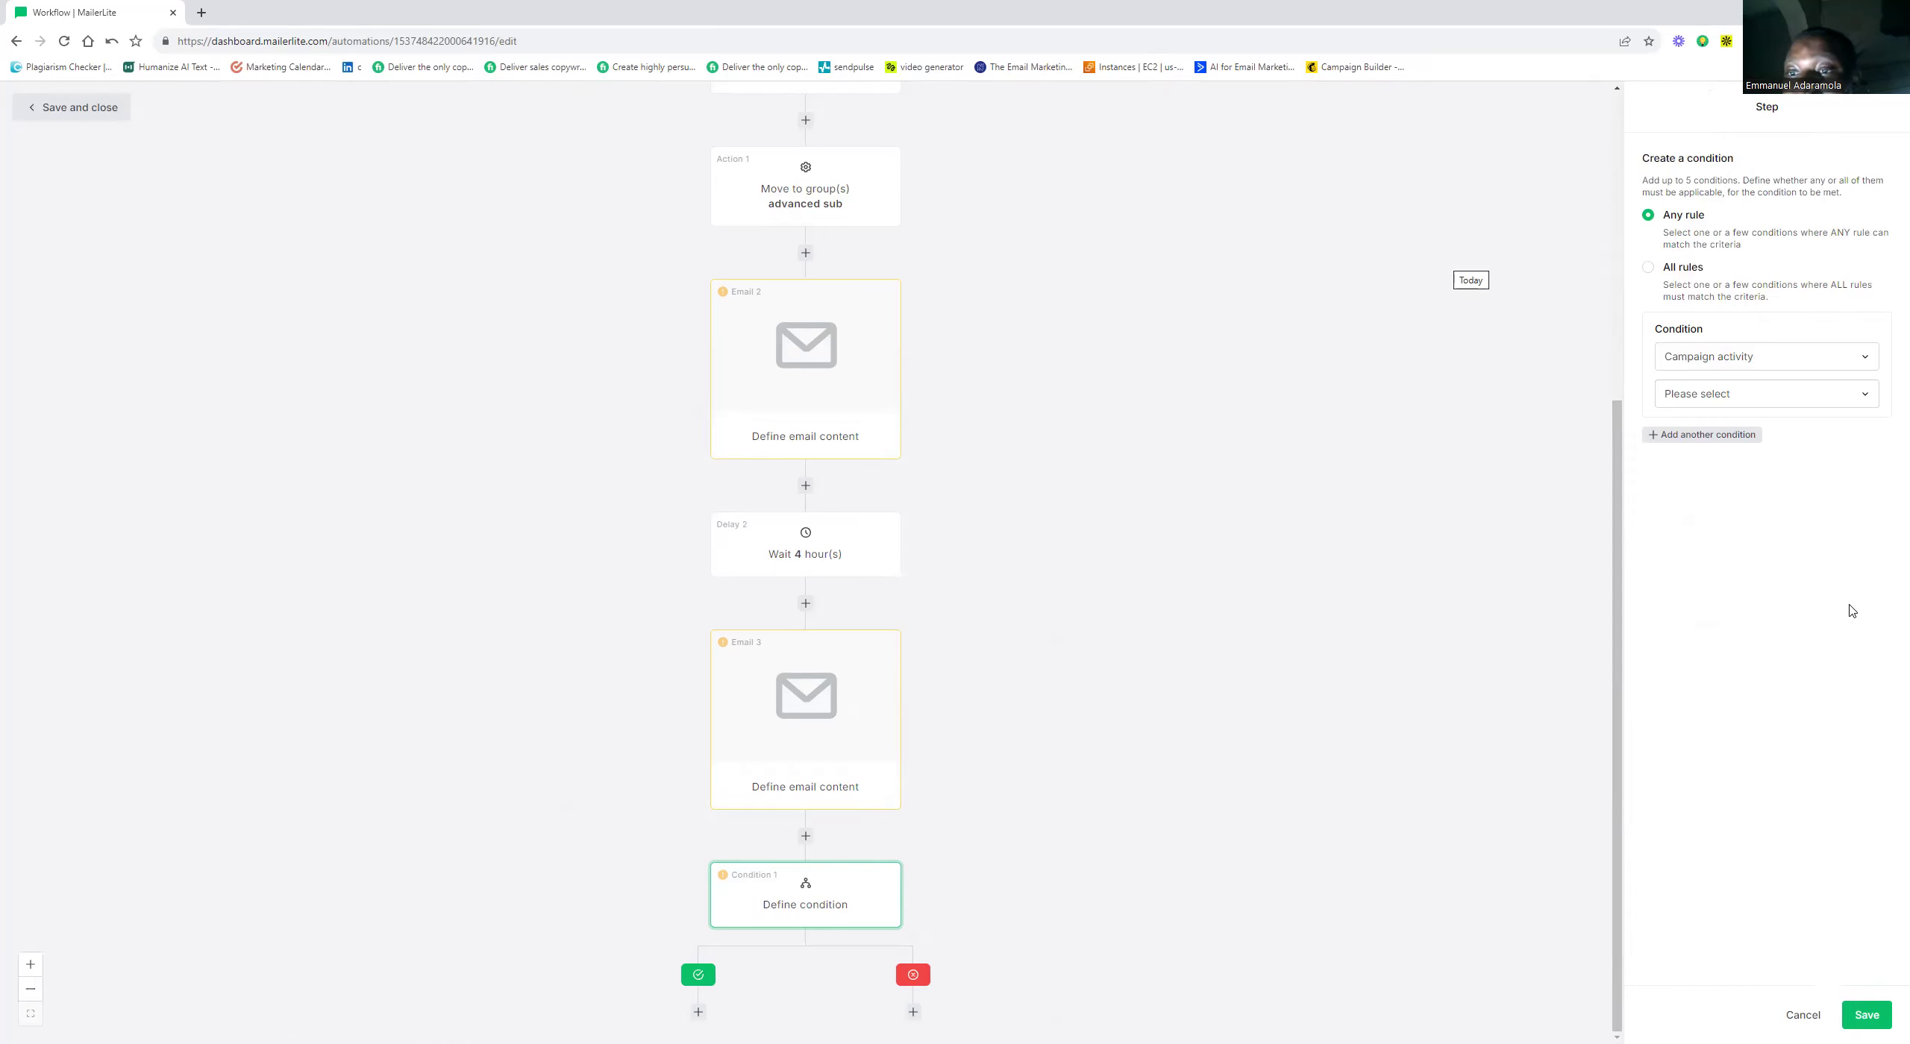
Set the condition to Group membership in the "advanced sub" group
{"action": "key", "text": "shift+Tab"}
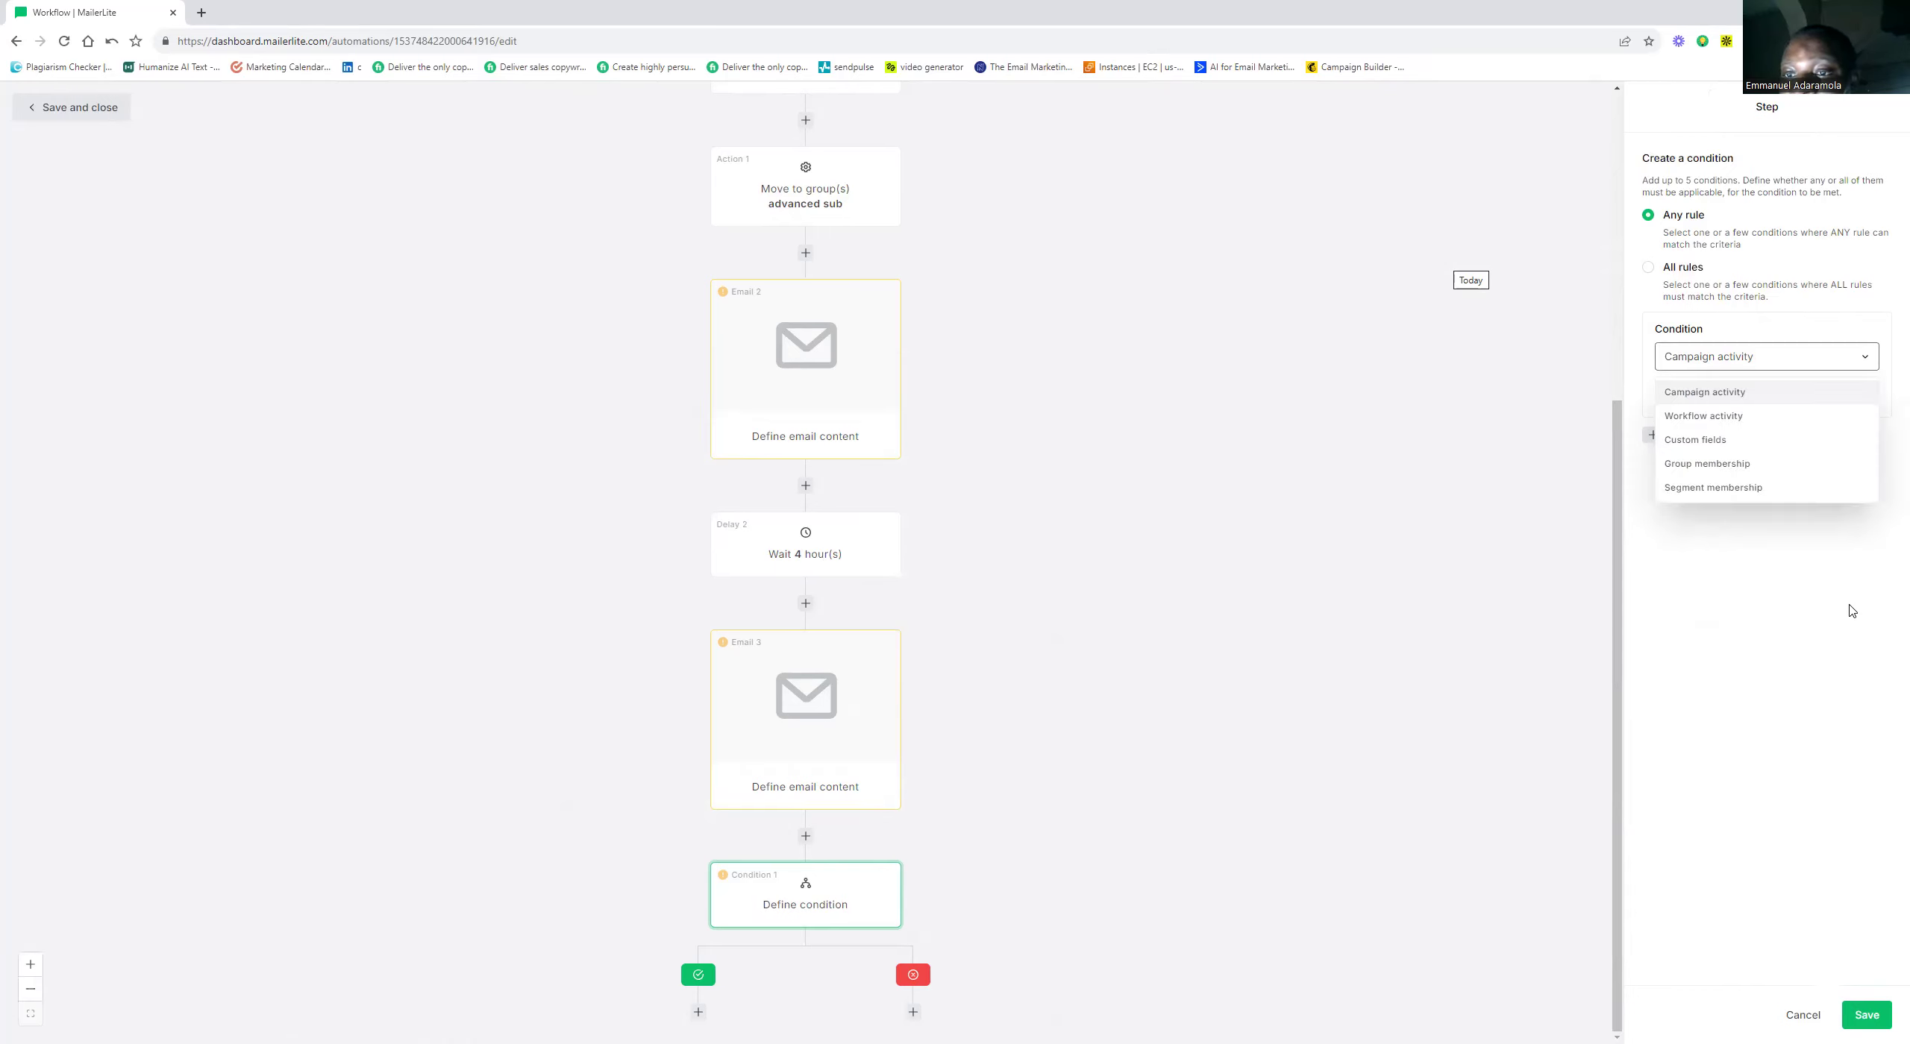
{"action": "key", "text": "Down"}
{"action": "key", "text": "Down"}
{"action": "key", "text": "Down"}
{"action": "key", "text": "Return"}
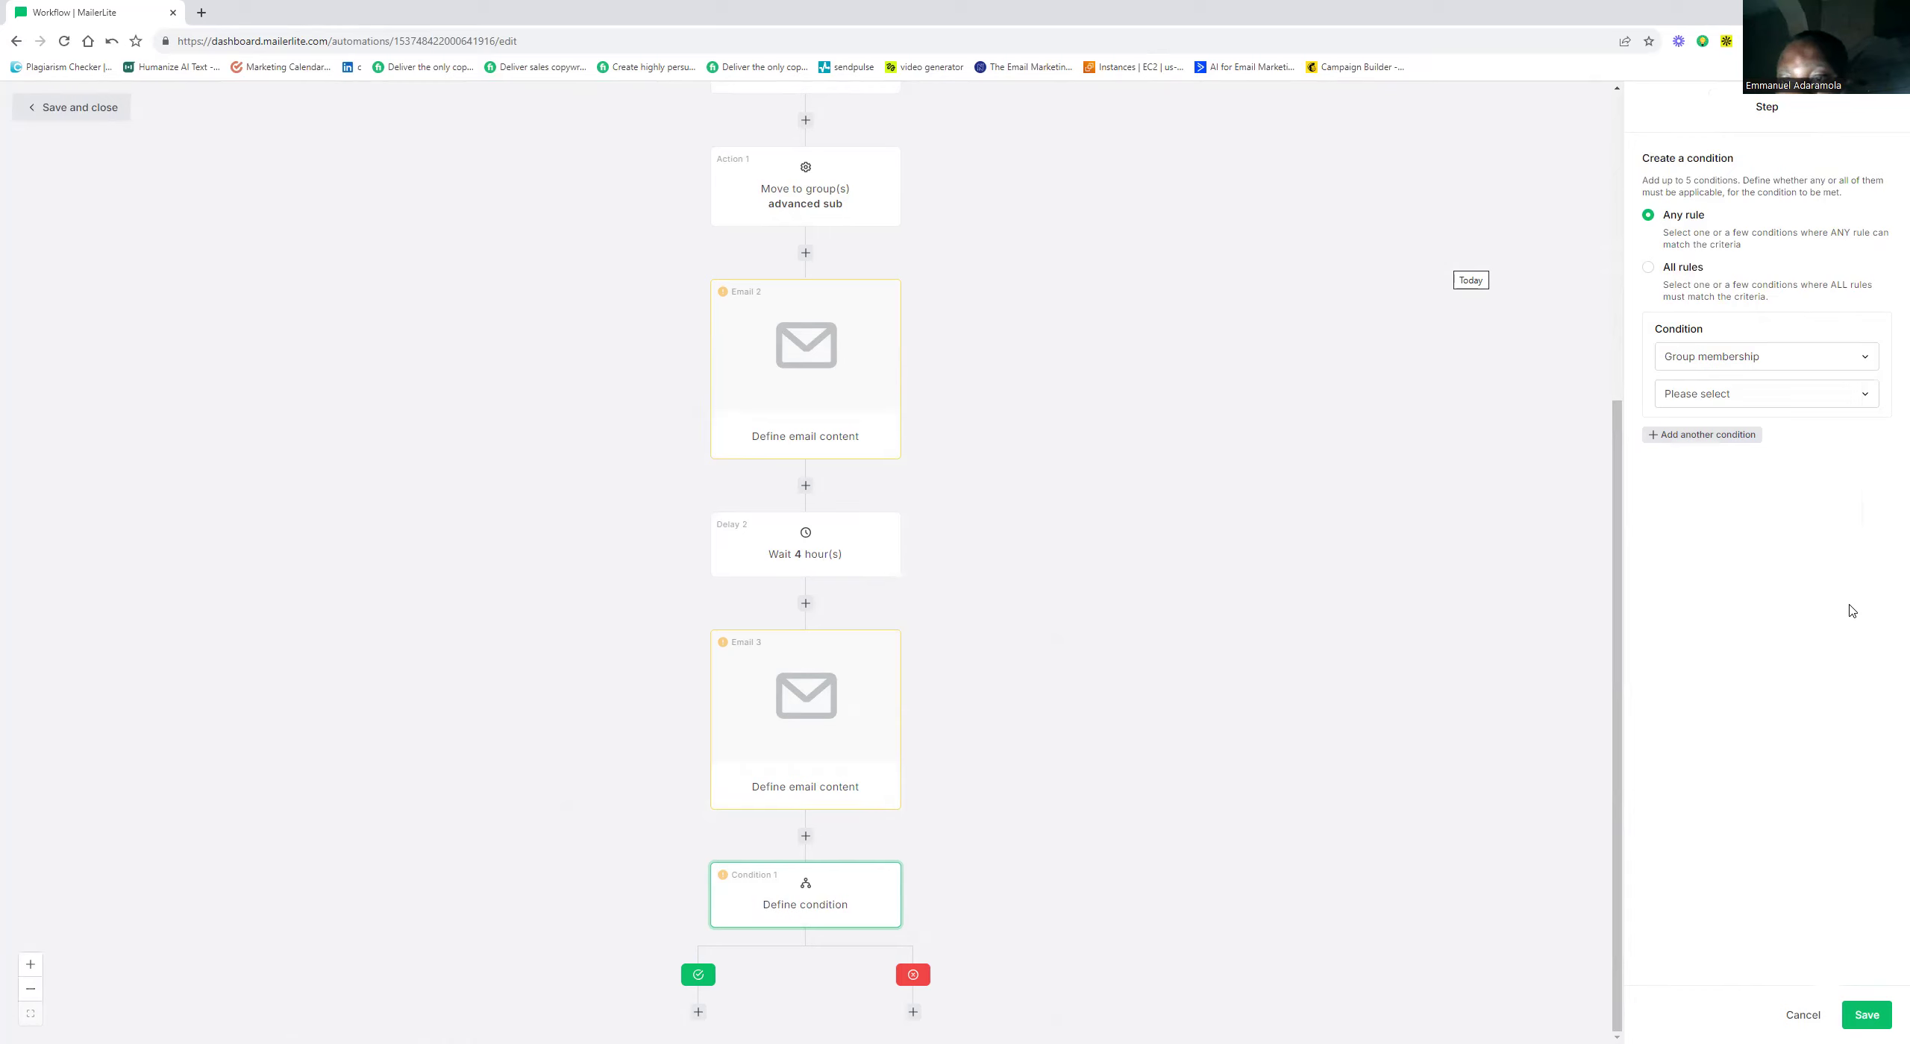
{"action": "key", "text": "Tab"}
{"action": "key", "text": "Return"}
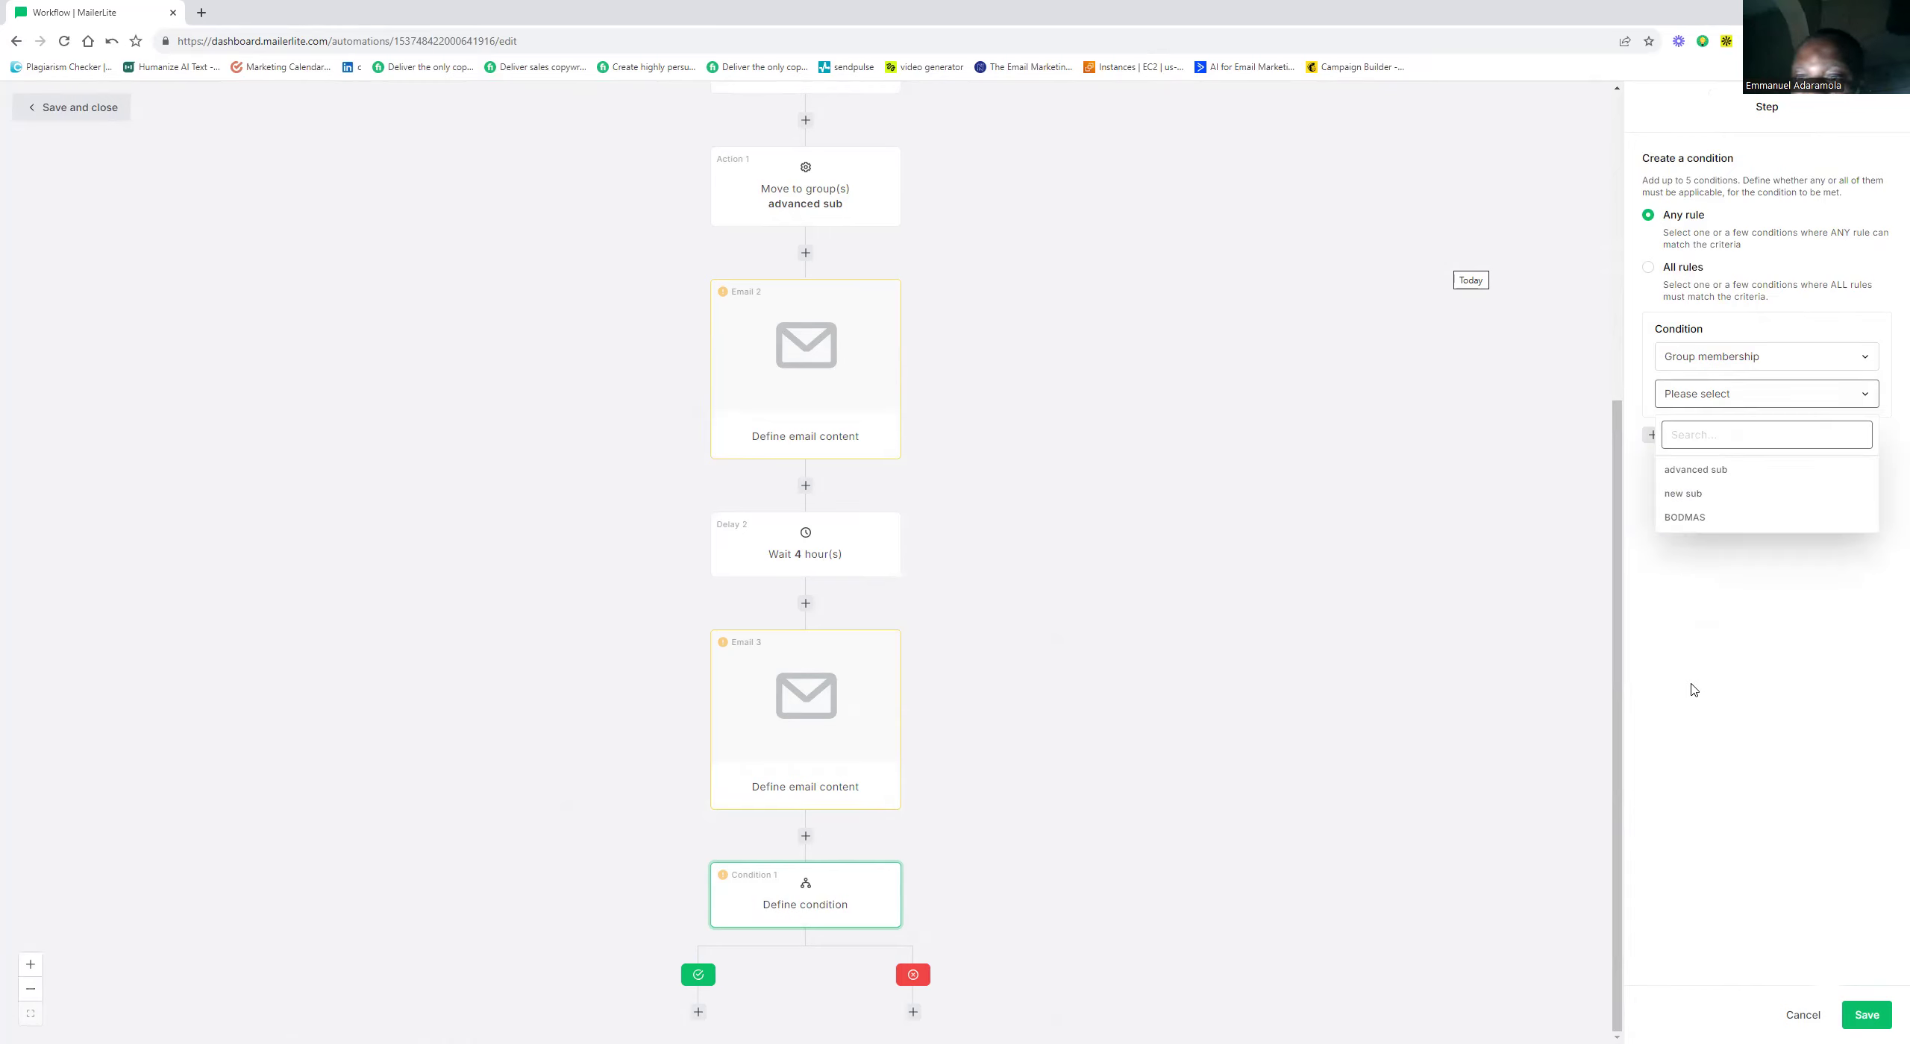
{"action": "left_click", "coordinate": [1694, 495]}
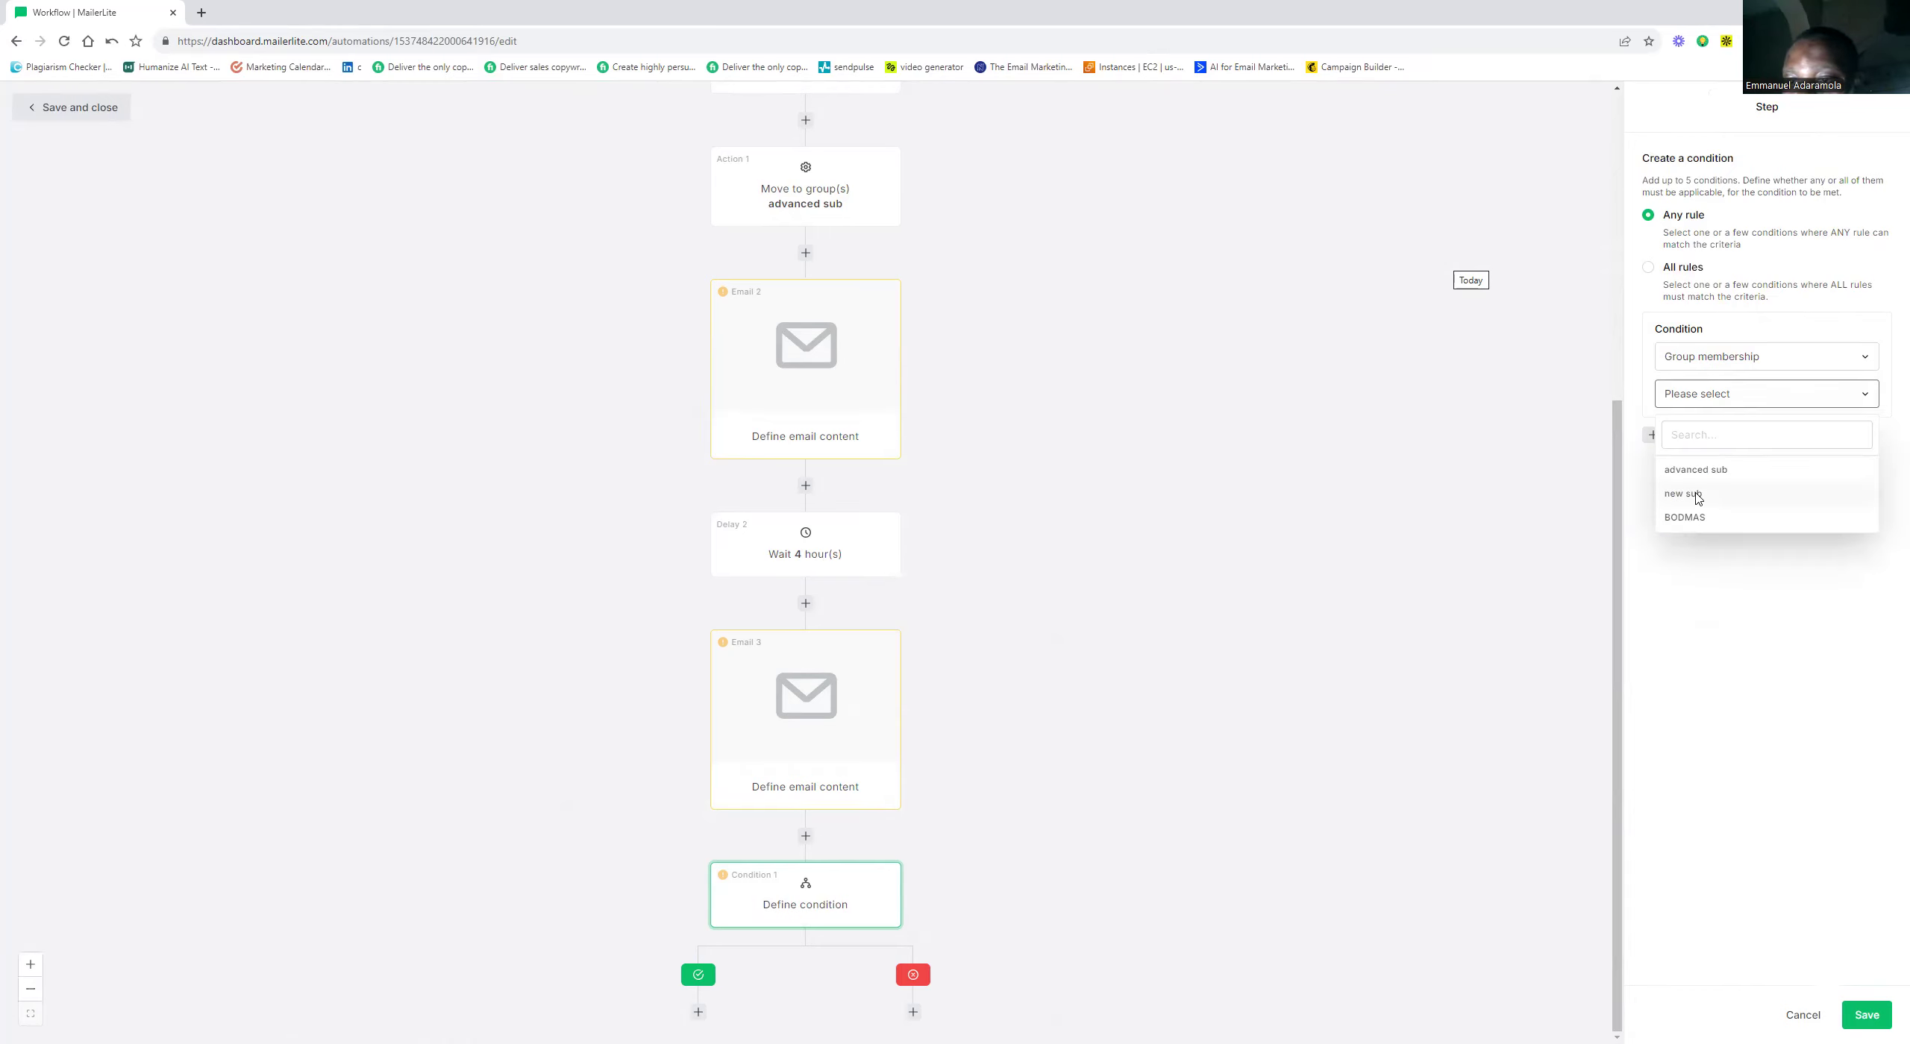
{"action": "left_click", "coordinate": [1790, 396]}
{"action": "left_click", "coordinate": [1703, 467]}
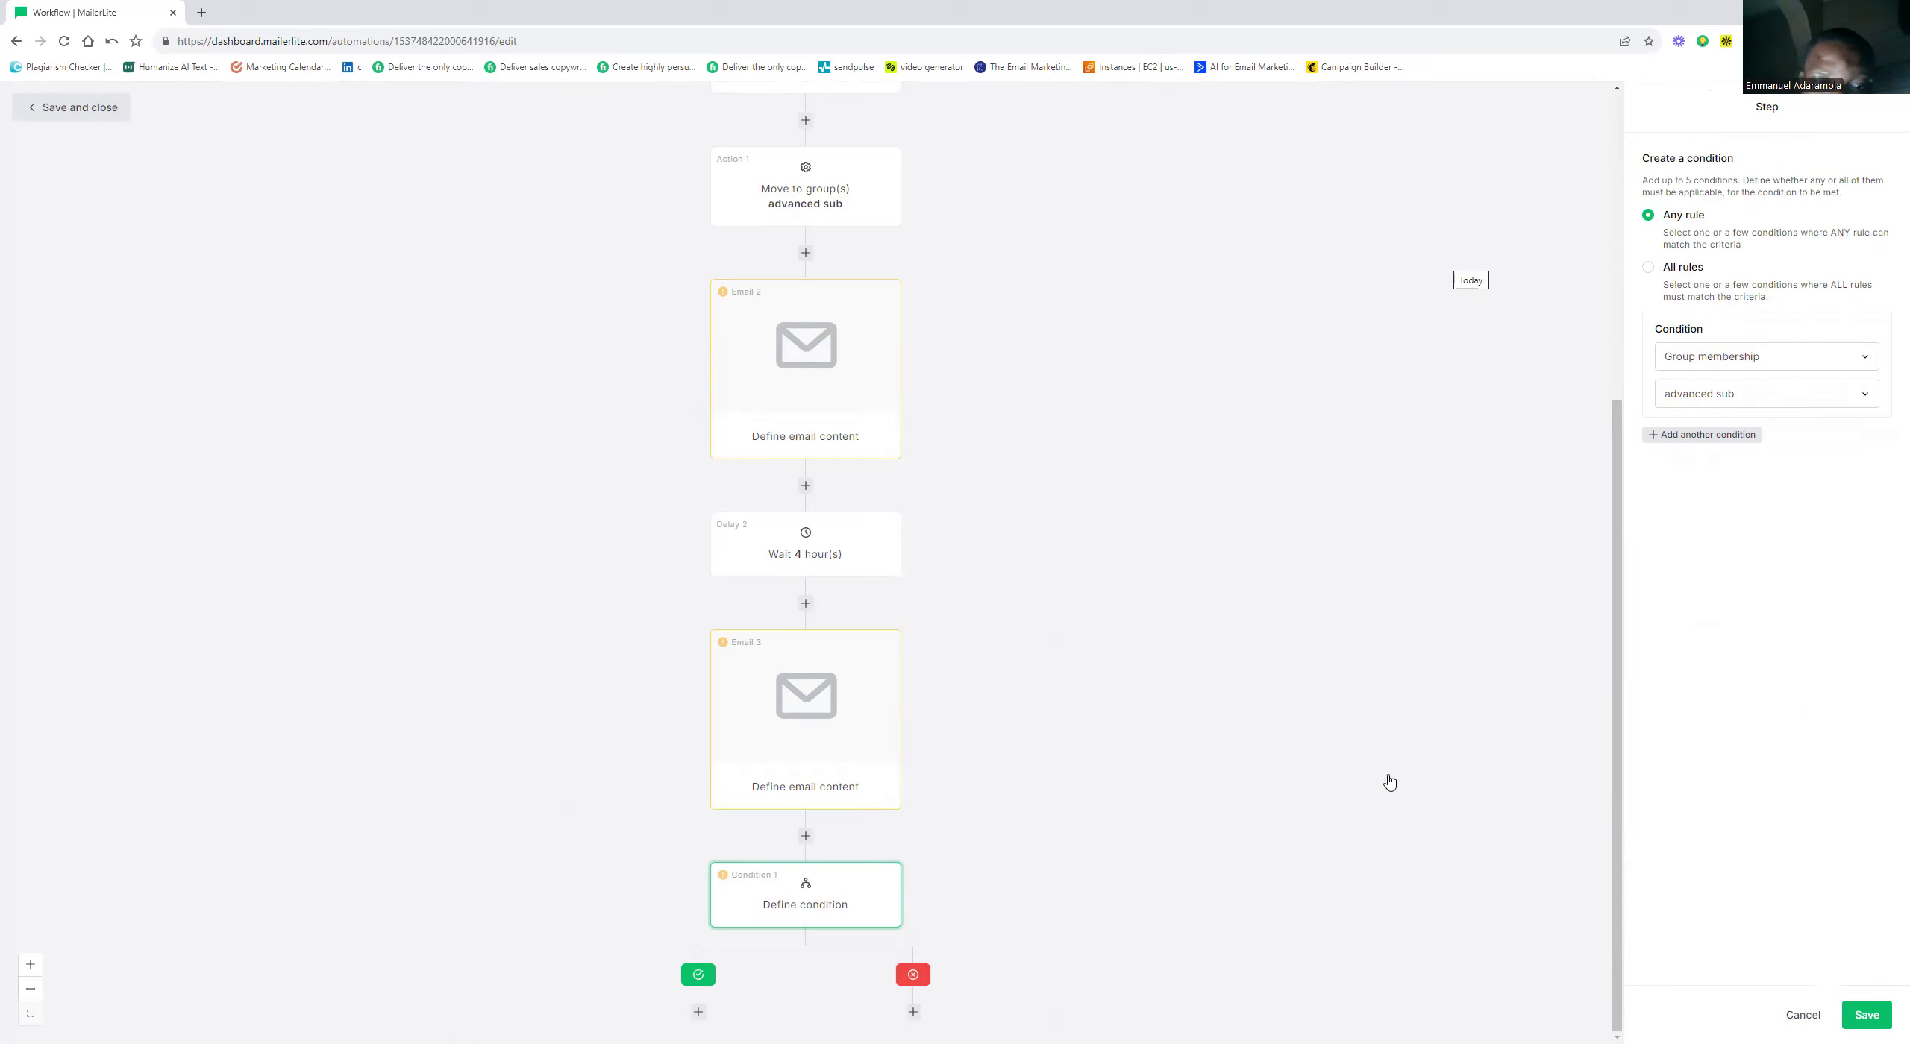
Keep the group membership condition and add an email step to both its yes branch and its no branch
{"action": "left_click", "coordinate": [698, 1013]}
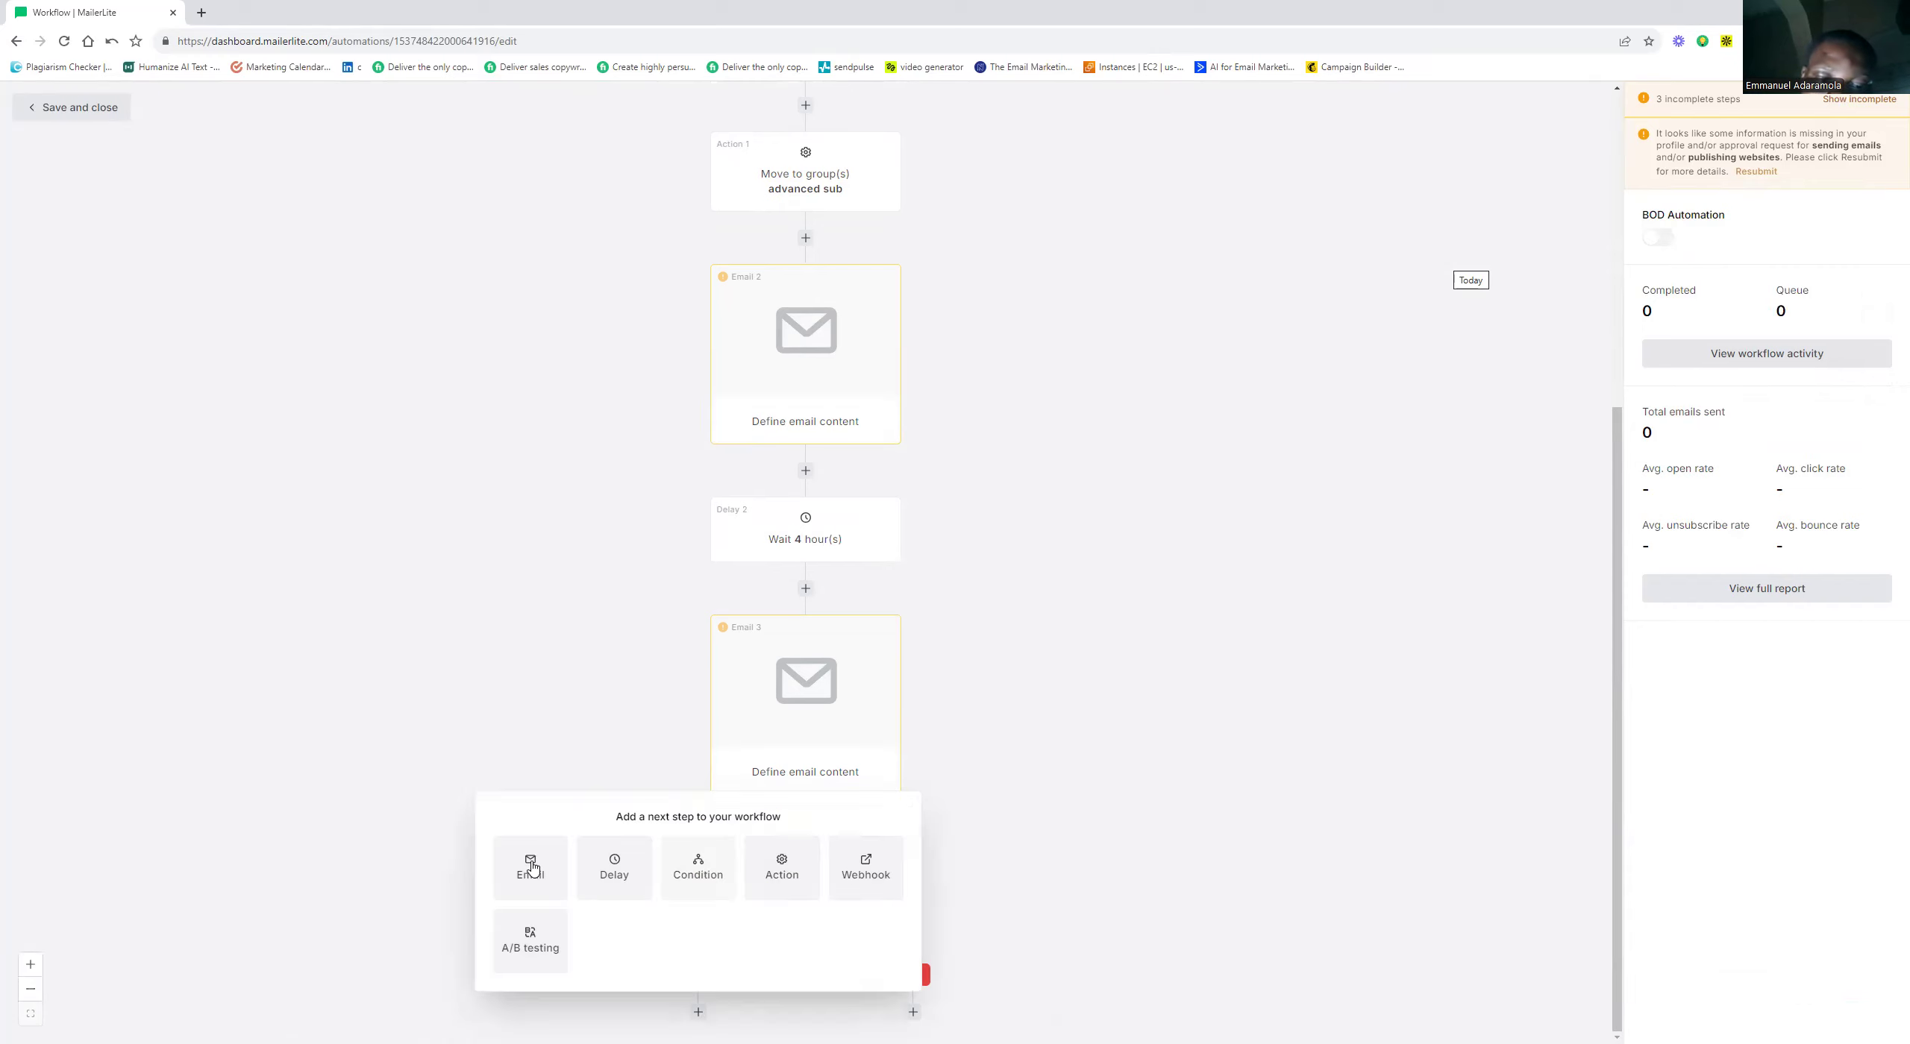
{"action": "left_click", "coordinate": [530, 859]}
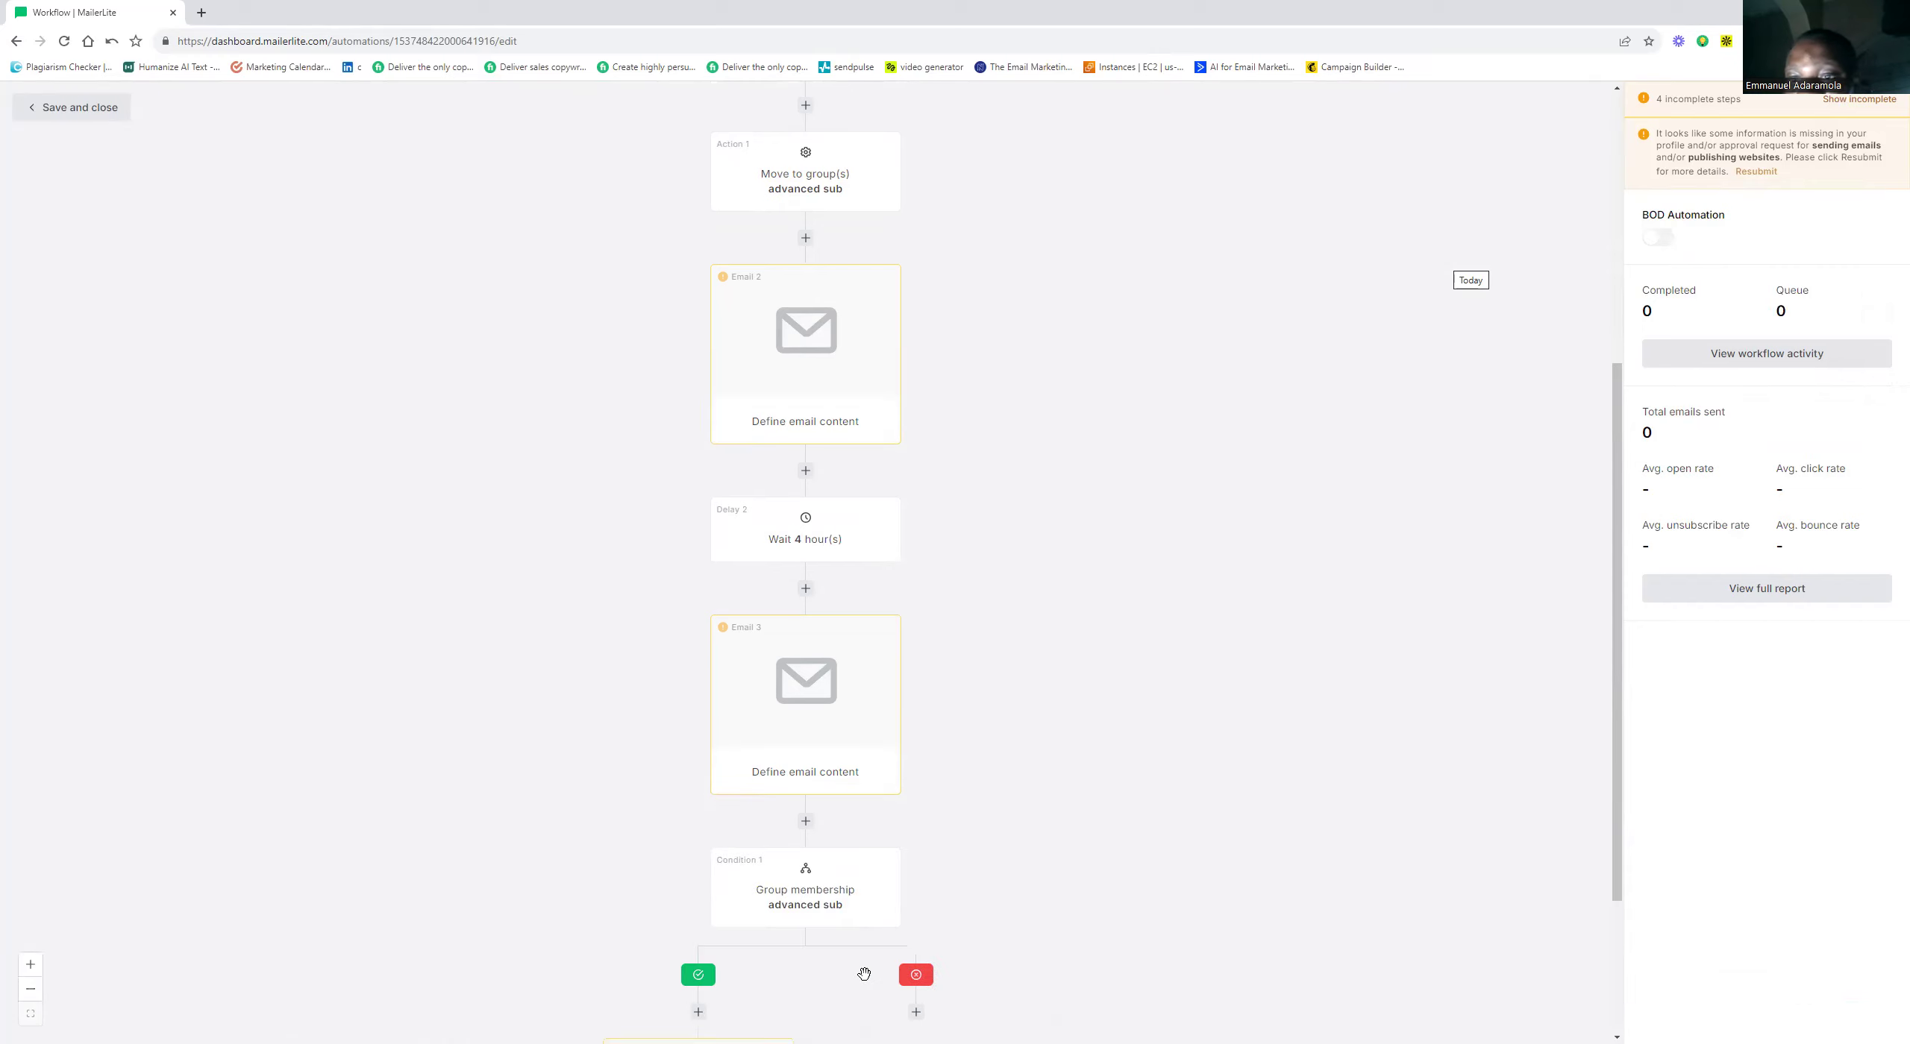
{"action": "scroll", "coordinate": [978, 871], "scroll_direction": "down", "scroll_amount": 3}
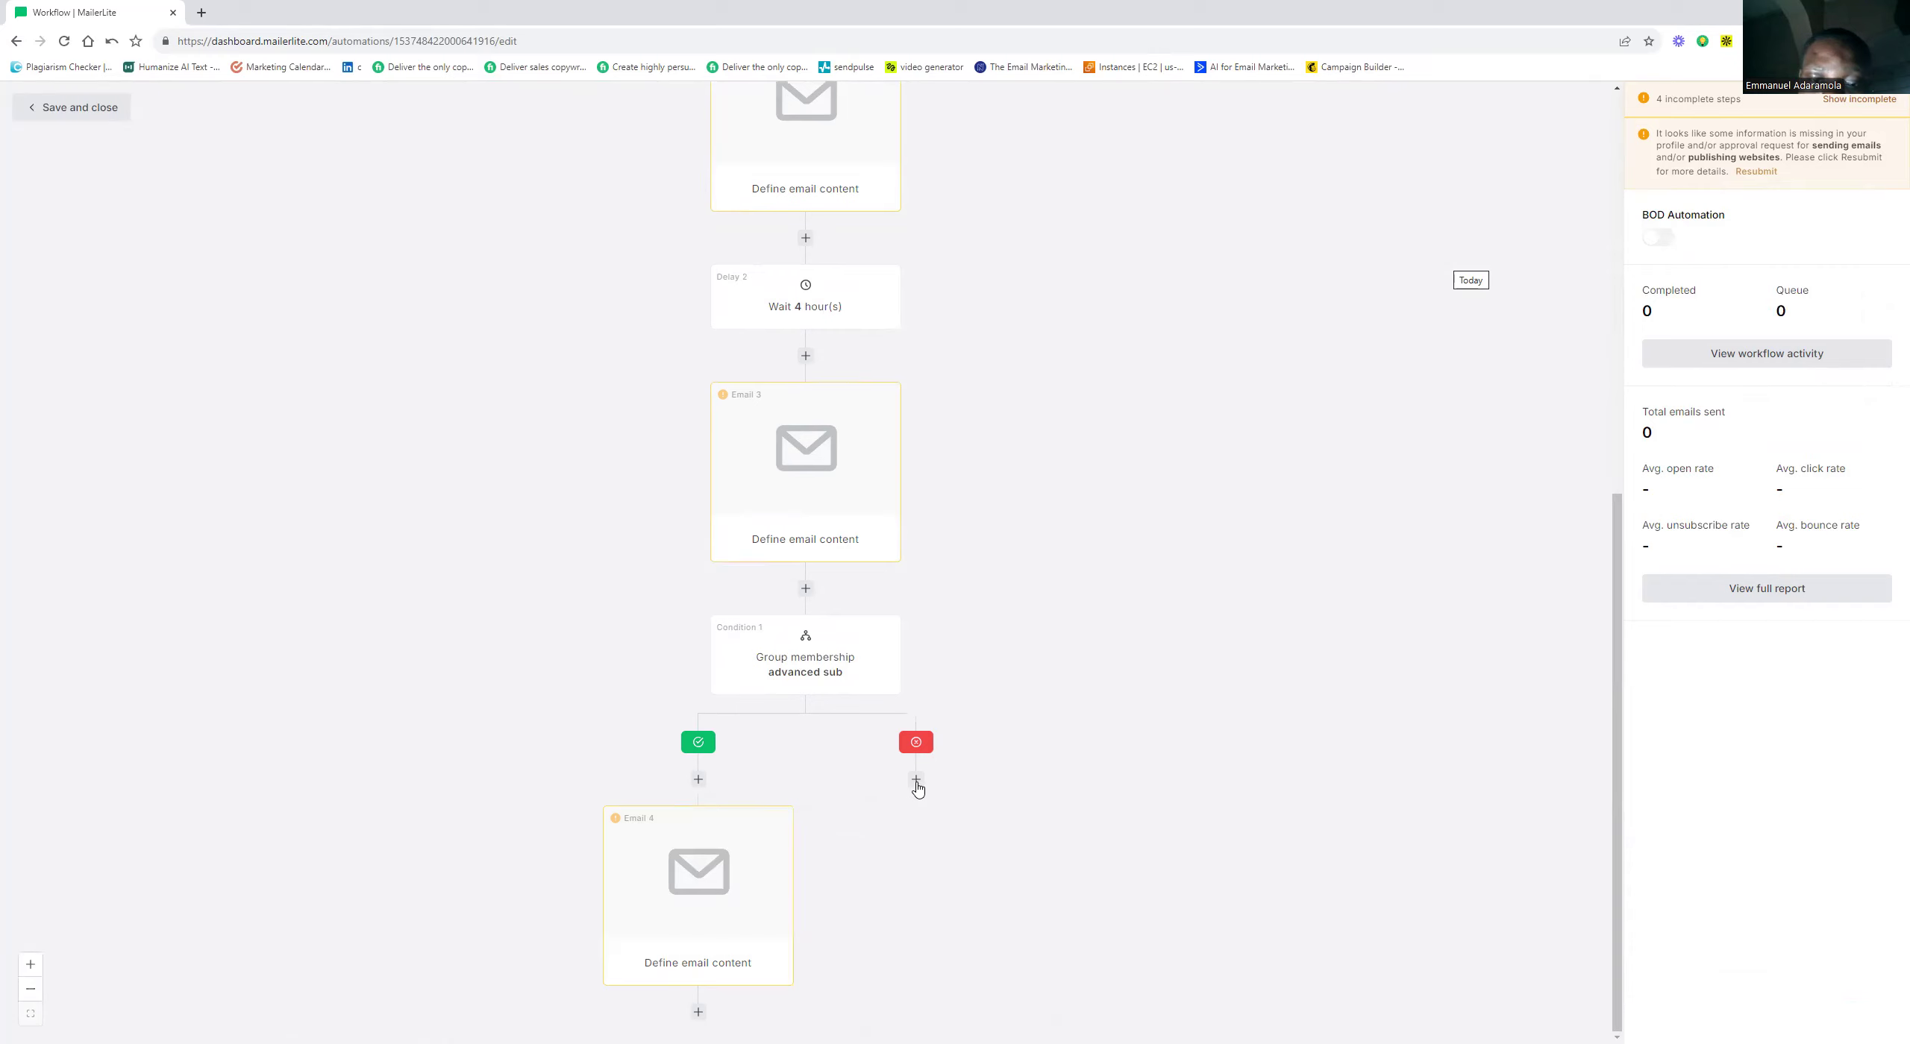
{"action": "left_click", "coordinate": [916, 780]}
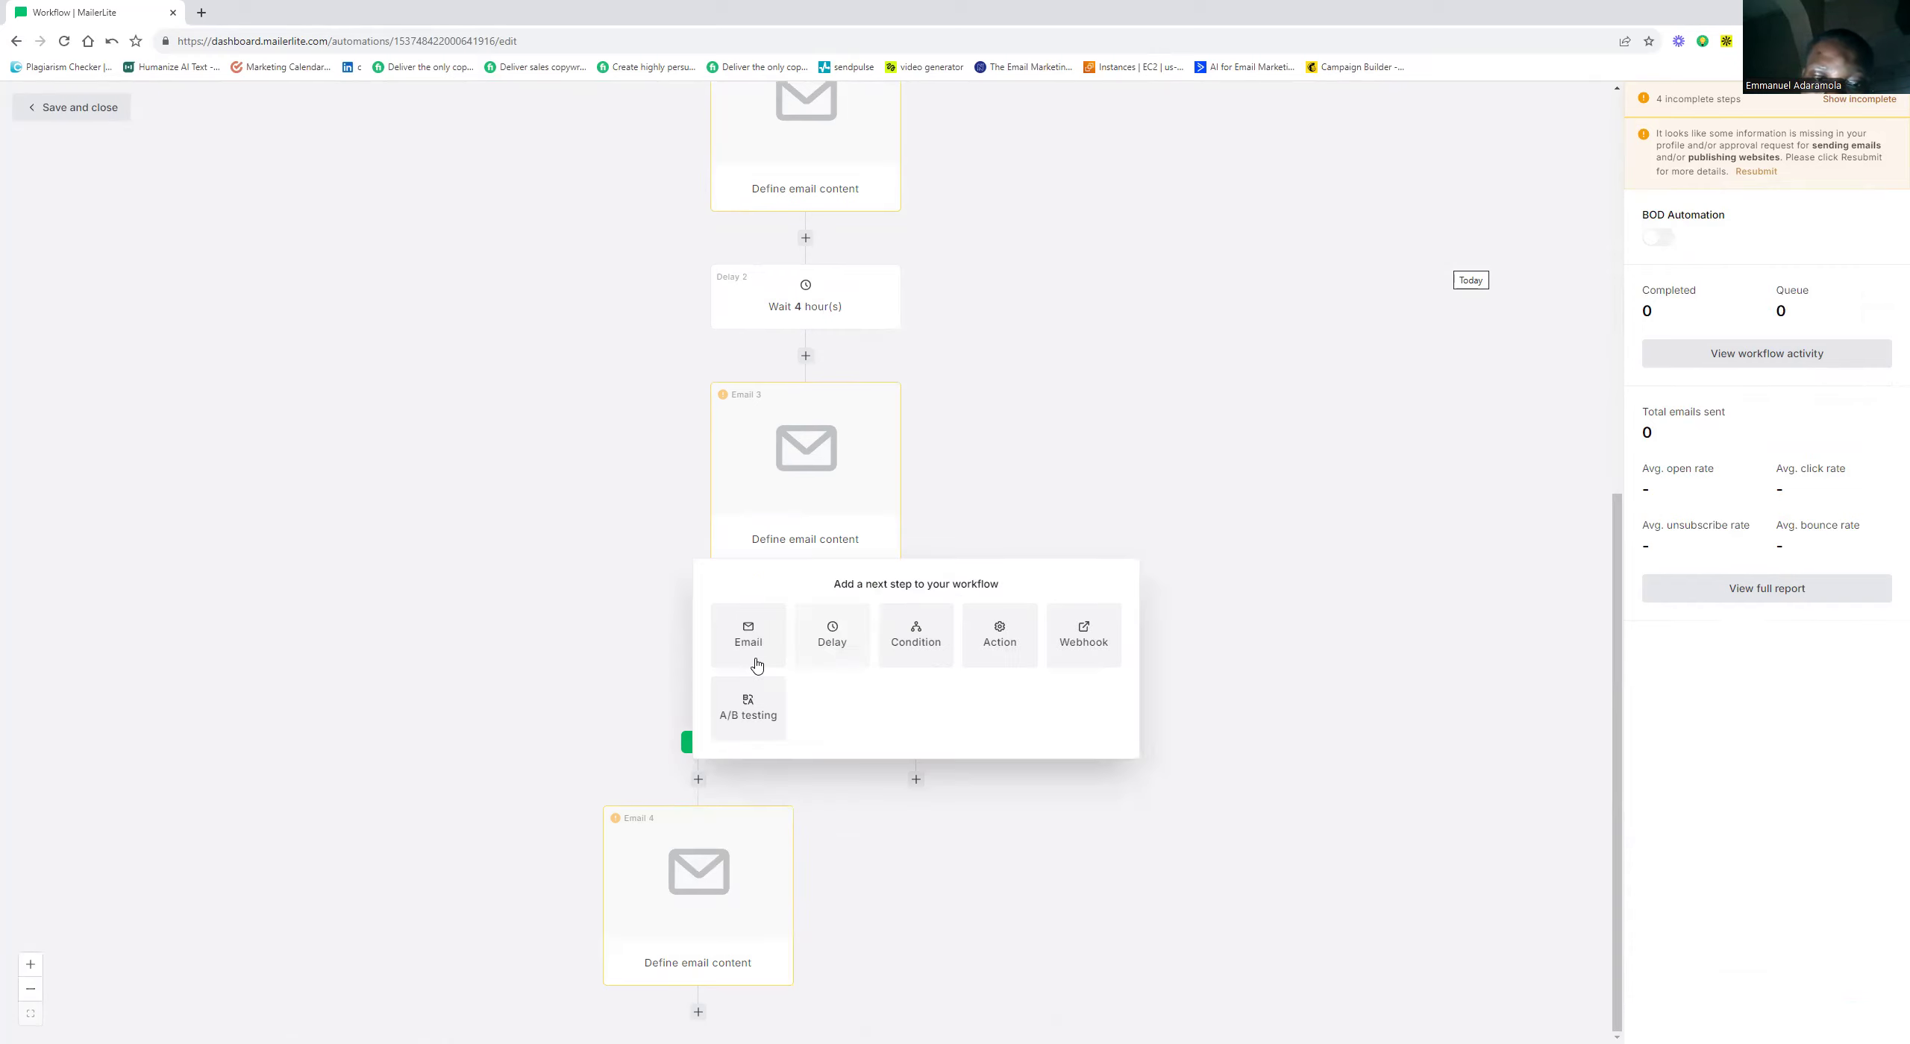
{"action": "left_click", "coordinate": [755, 654]}
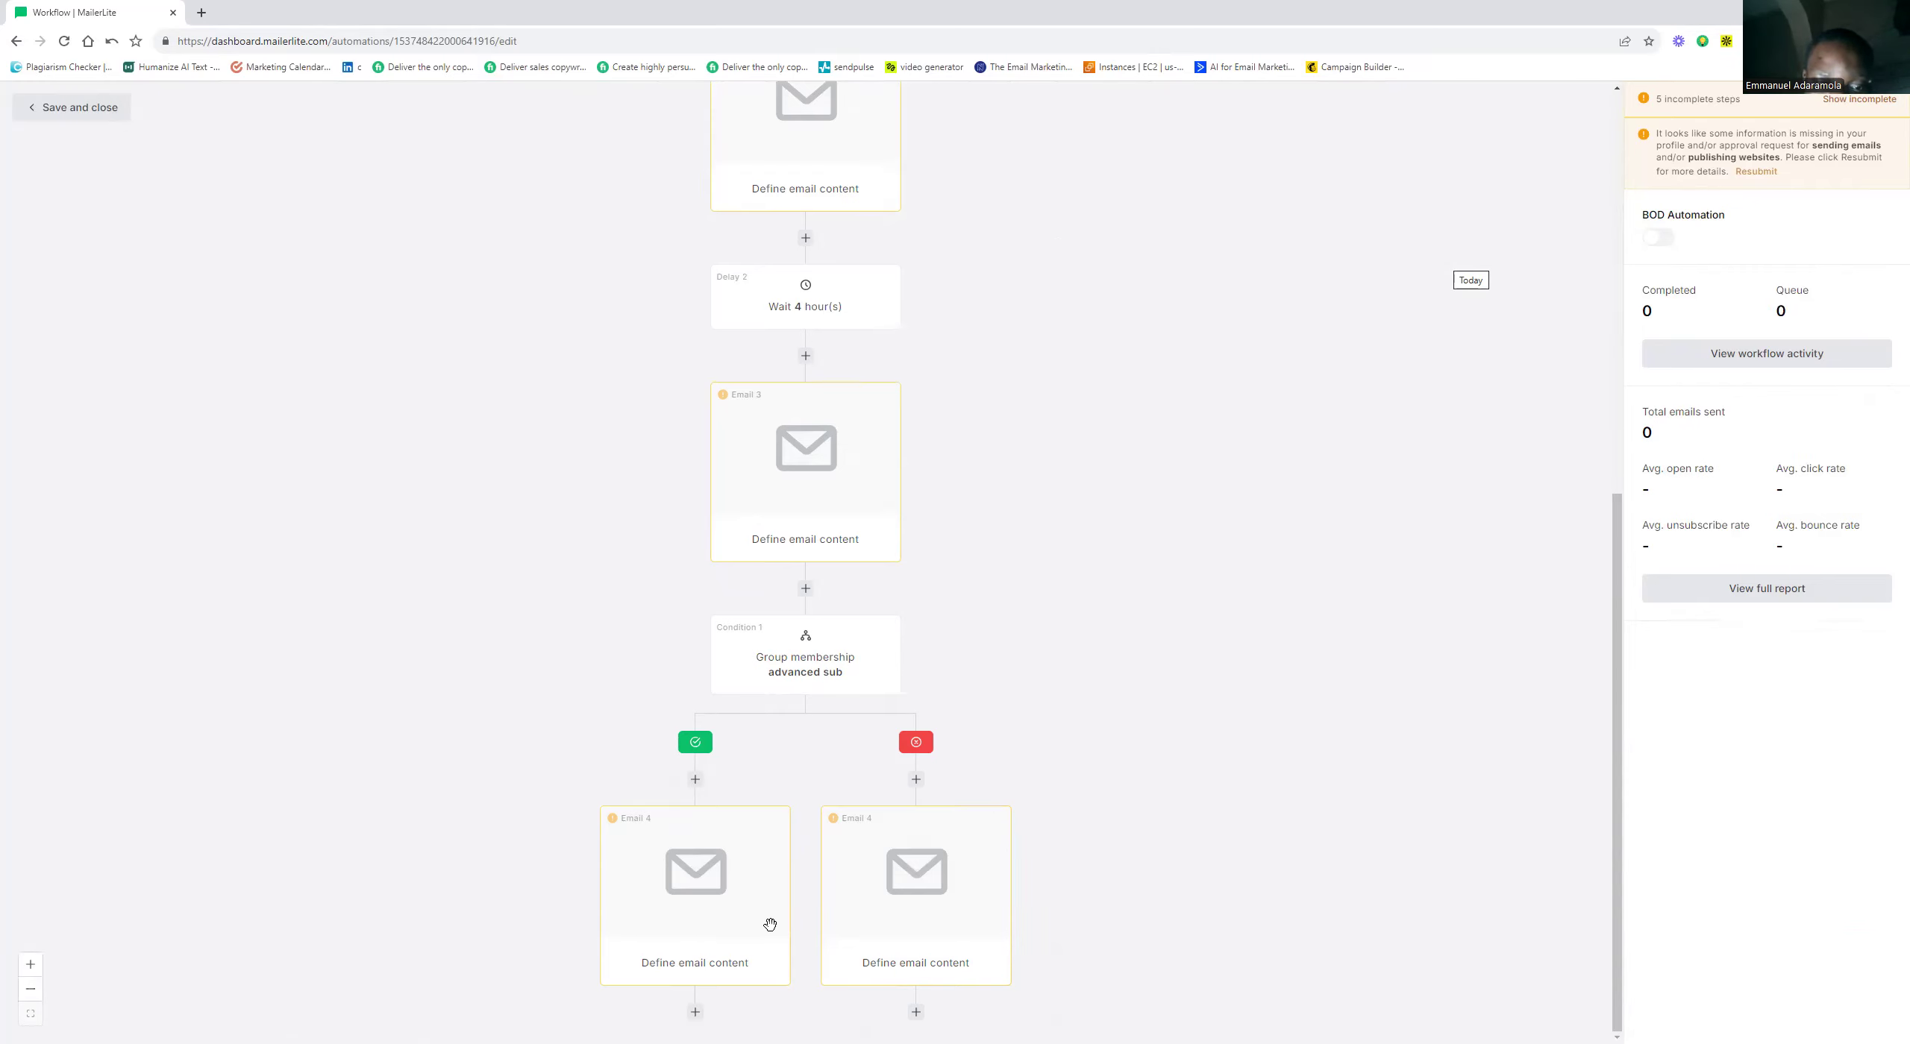
Add an A/B testing step below the email on the condition's yes branch
{"action": "left_click", "coordinate": [695, 1012]}
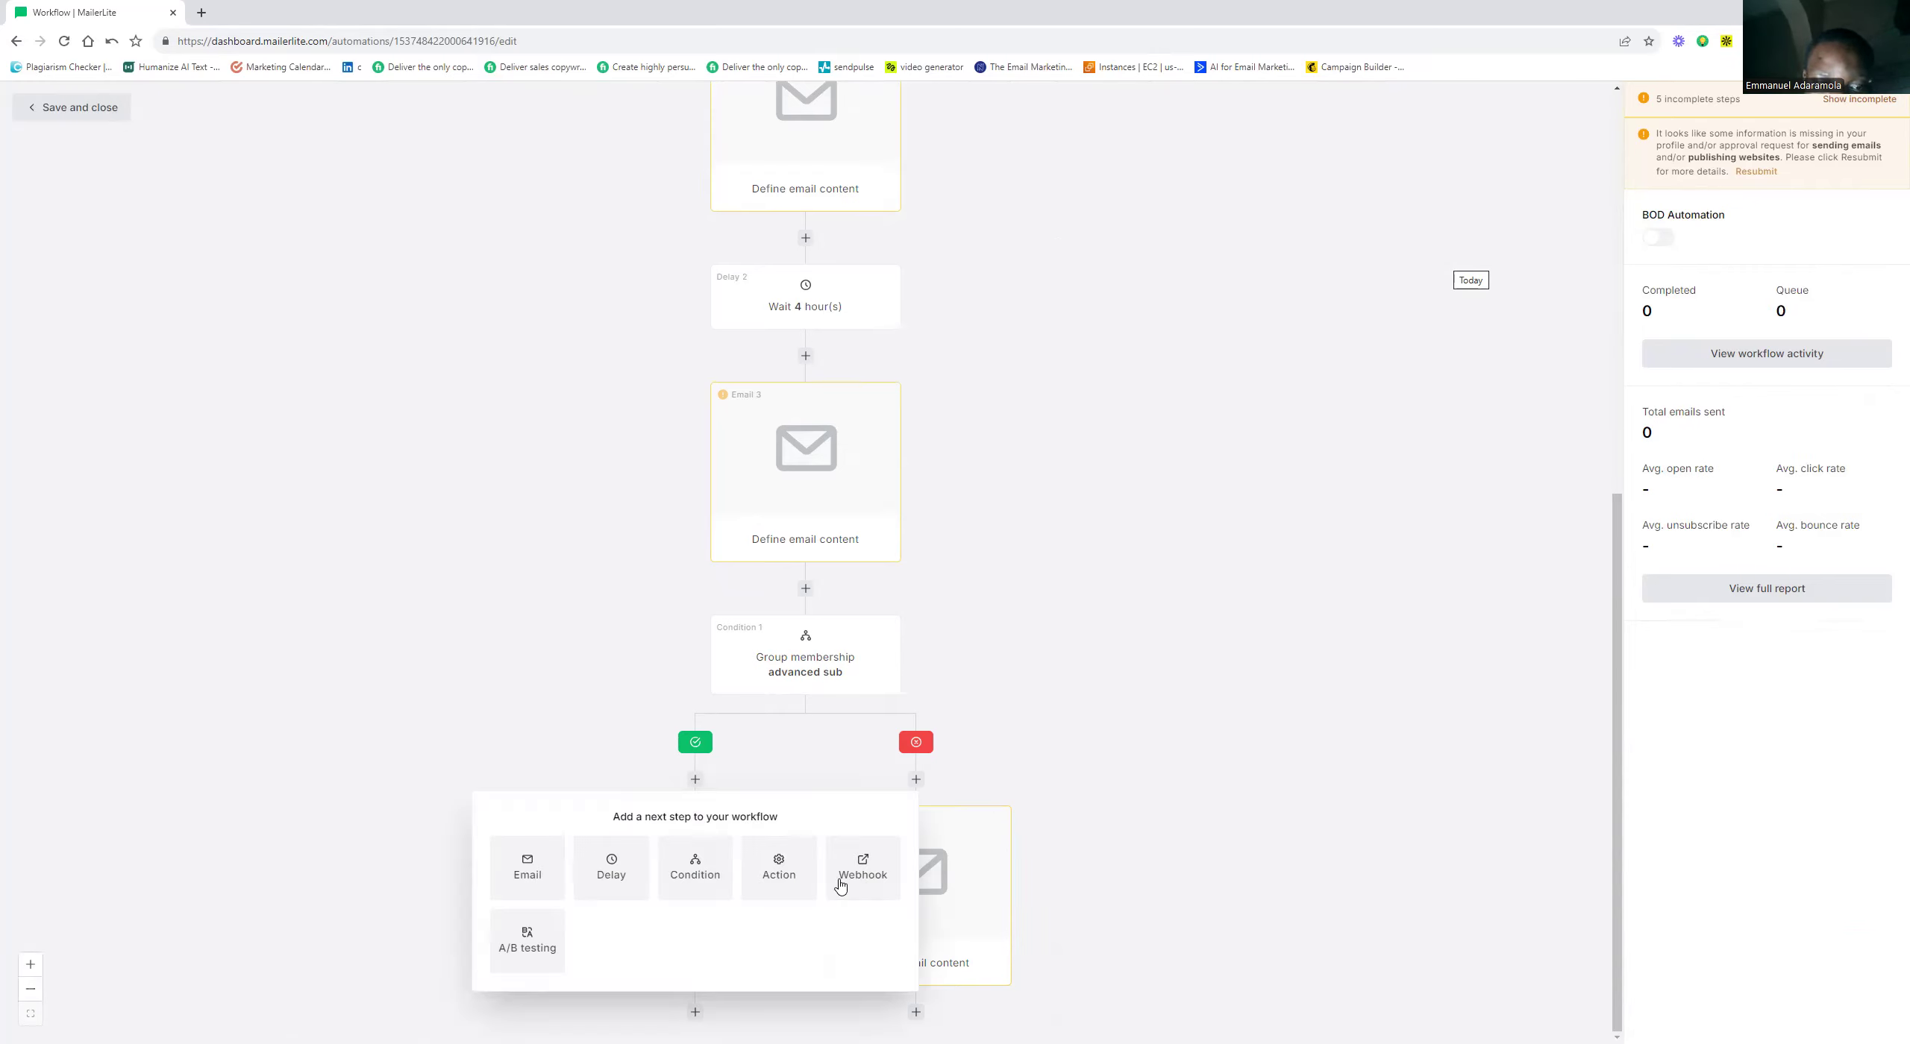
{"action": "left_click", "coordinate": [532, 944]}
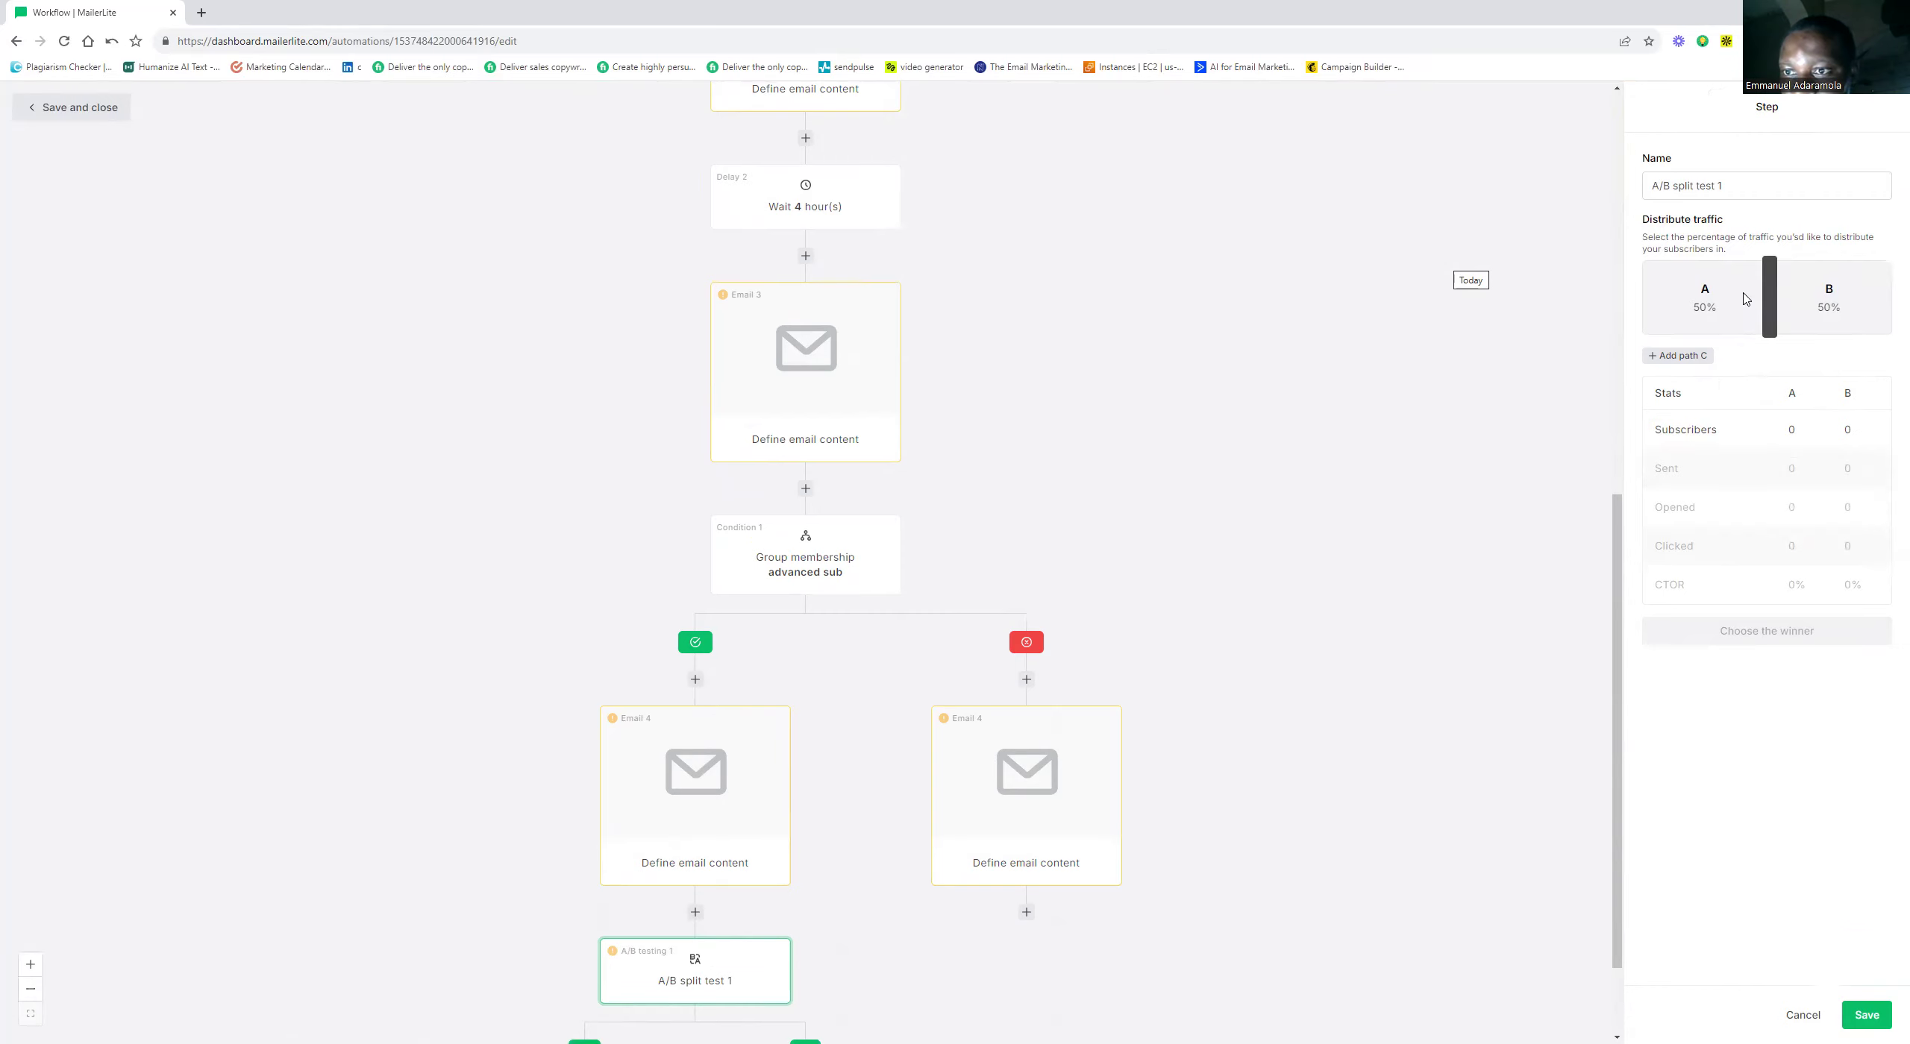
Try a traffic split of about 38/62 between paths A and B and a 15/15/70 split with path C, and remove path C
{"action": "left_click_drag", "start_coordinate": [1770, 300], "coordinate": [1731, 298]}
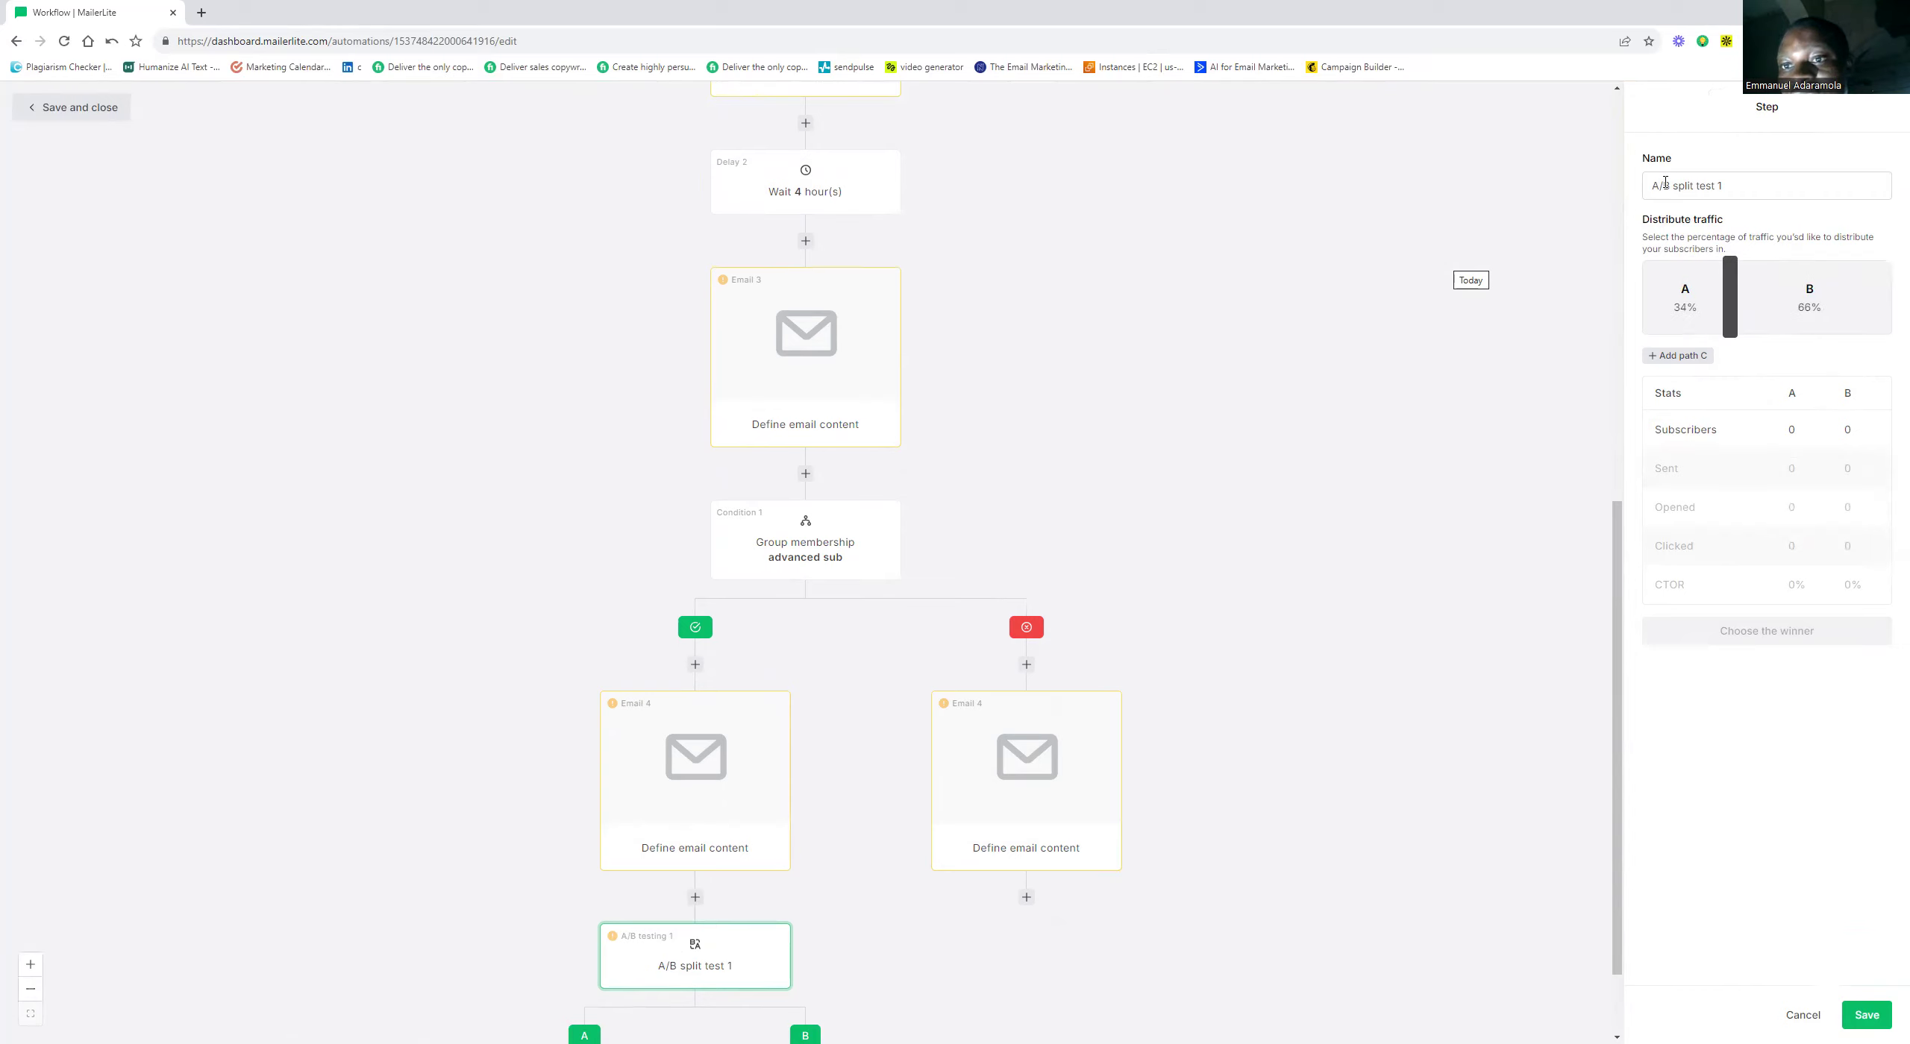
{"action": "triple_click", "coordinate": [1750, 186]}
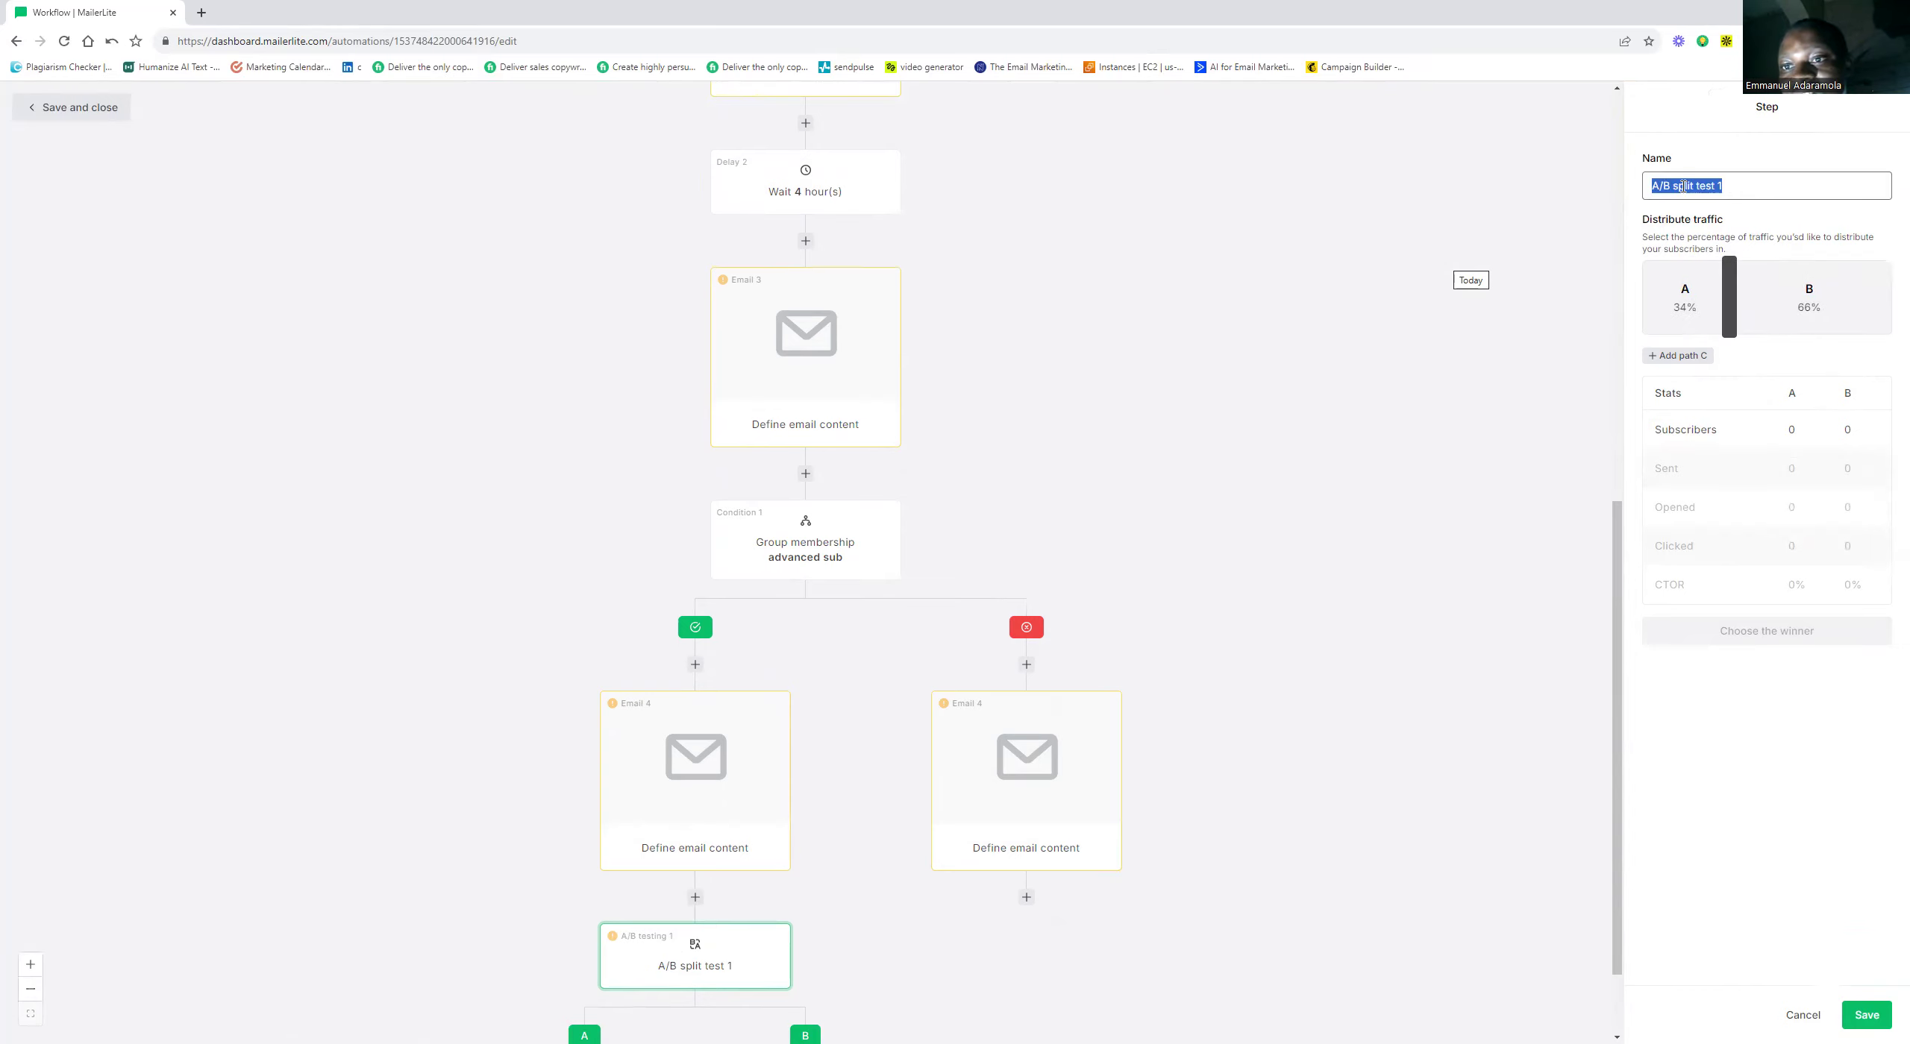
{"action": "left_click", "coordinate": [1733, 295]}
{"action": "left_click_drag", "start_coordinate": [1734, 295], "coordinate": [1728, 302]}
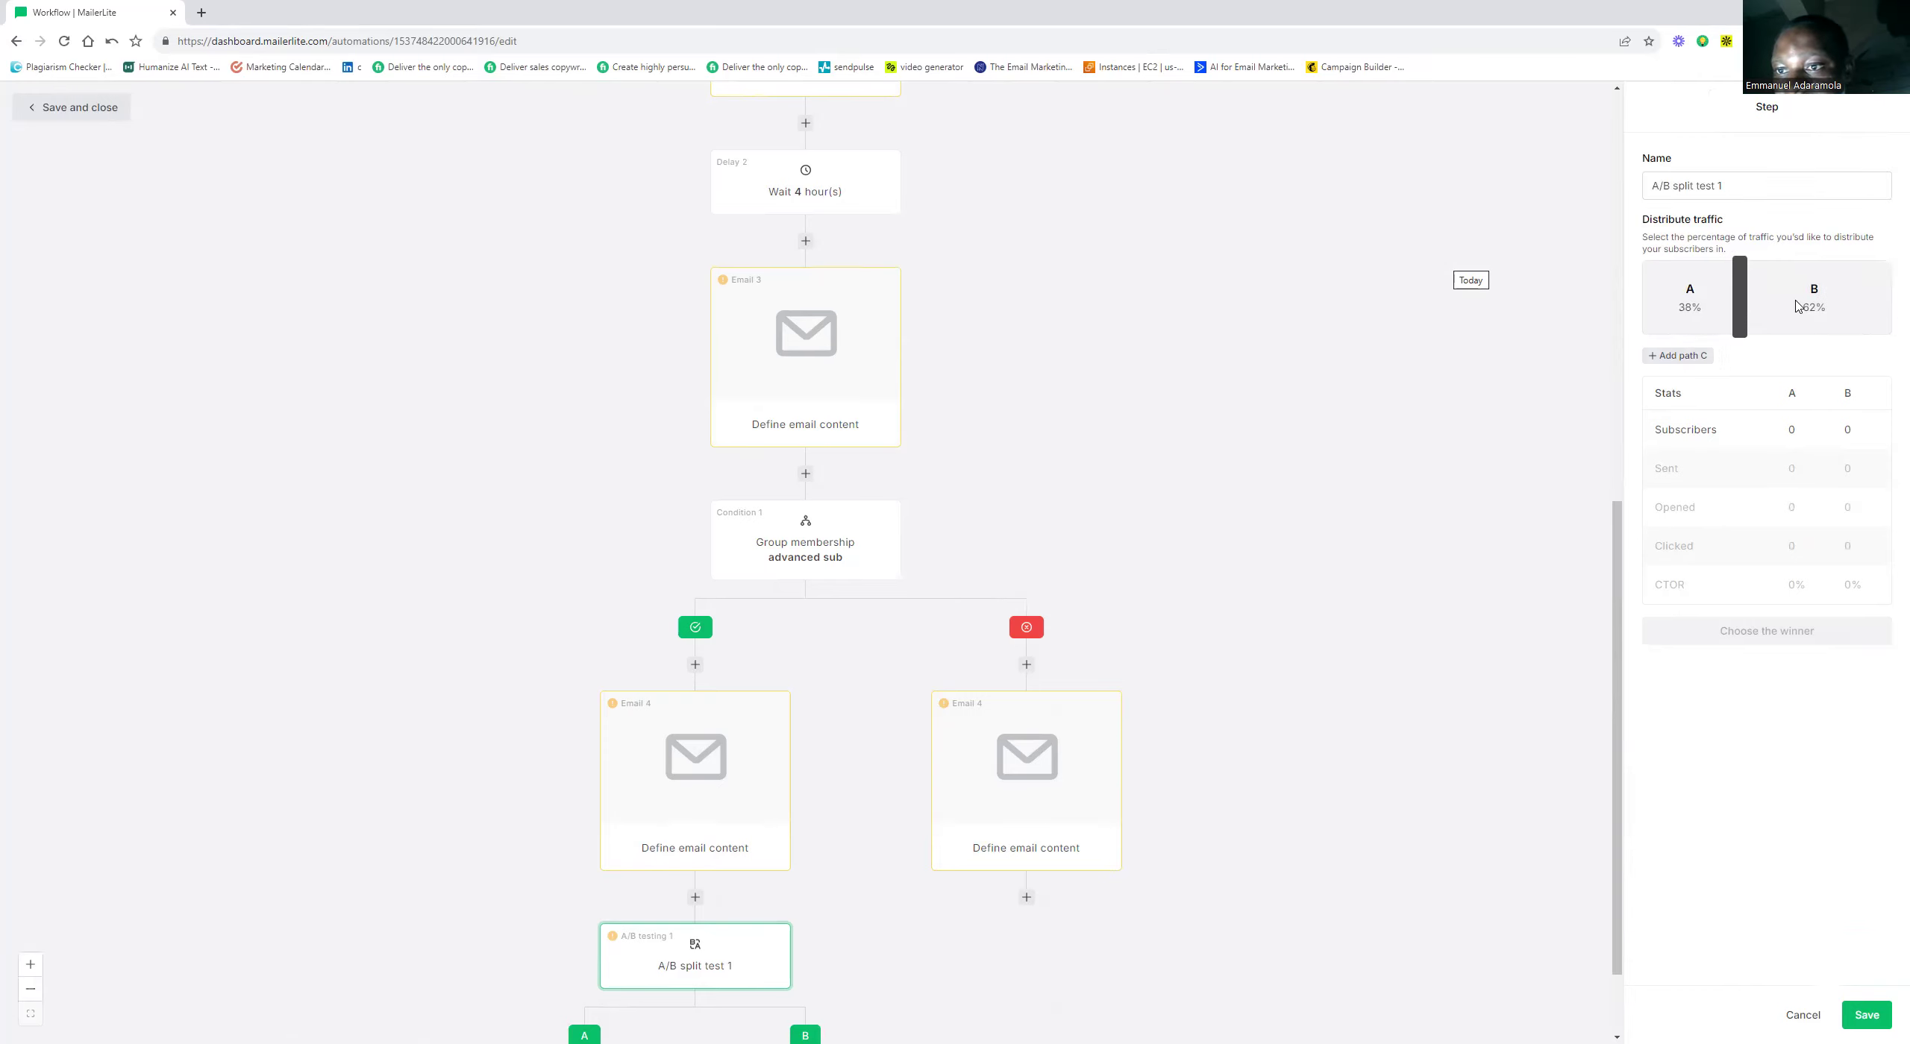
{"action": "left_click", "coordinate": [1679, 355]}
{"action": "left_click_drag", "start_coordinate": [1725, 303], "coordinate": [1682, 310]}
{"action": "left_click_drag", "start_coordinate": [1809, 303], "coordinate": [1709, 306]}
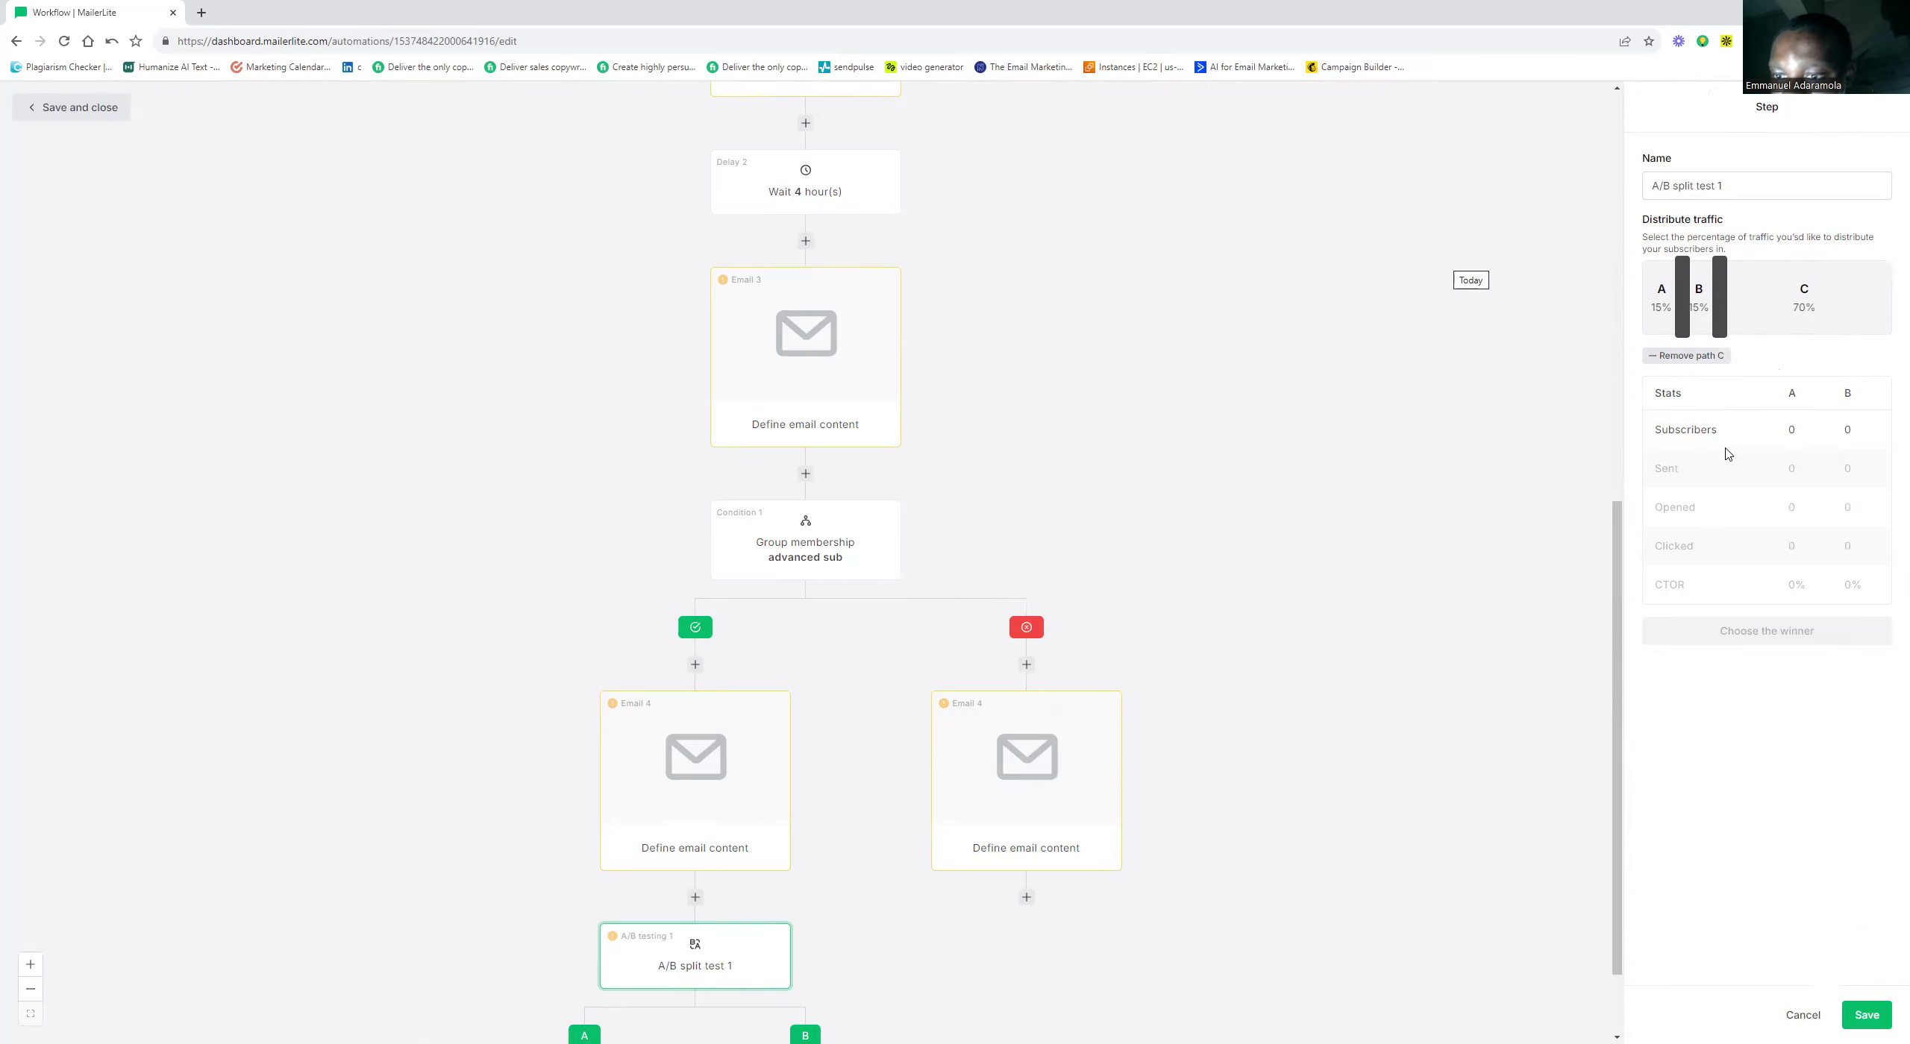
{"action": "scroll", "coordinate": [1723, 462], "scroll_direction": "down", "scroll_amount": 1}
{"action": "scroll", "coordinate": [1684, 358], "scroll_direction": "down", "scroll_amount": 1}
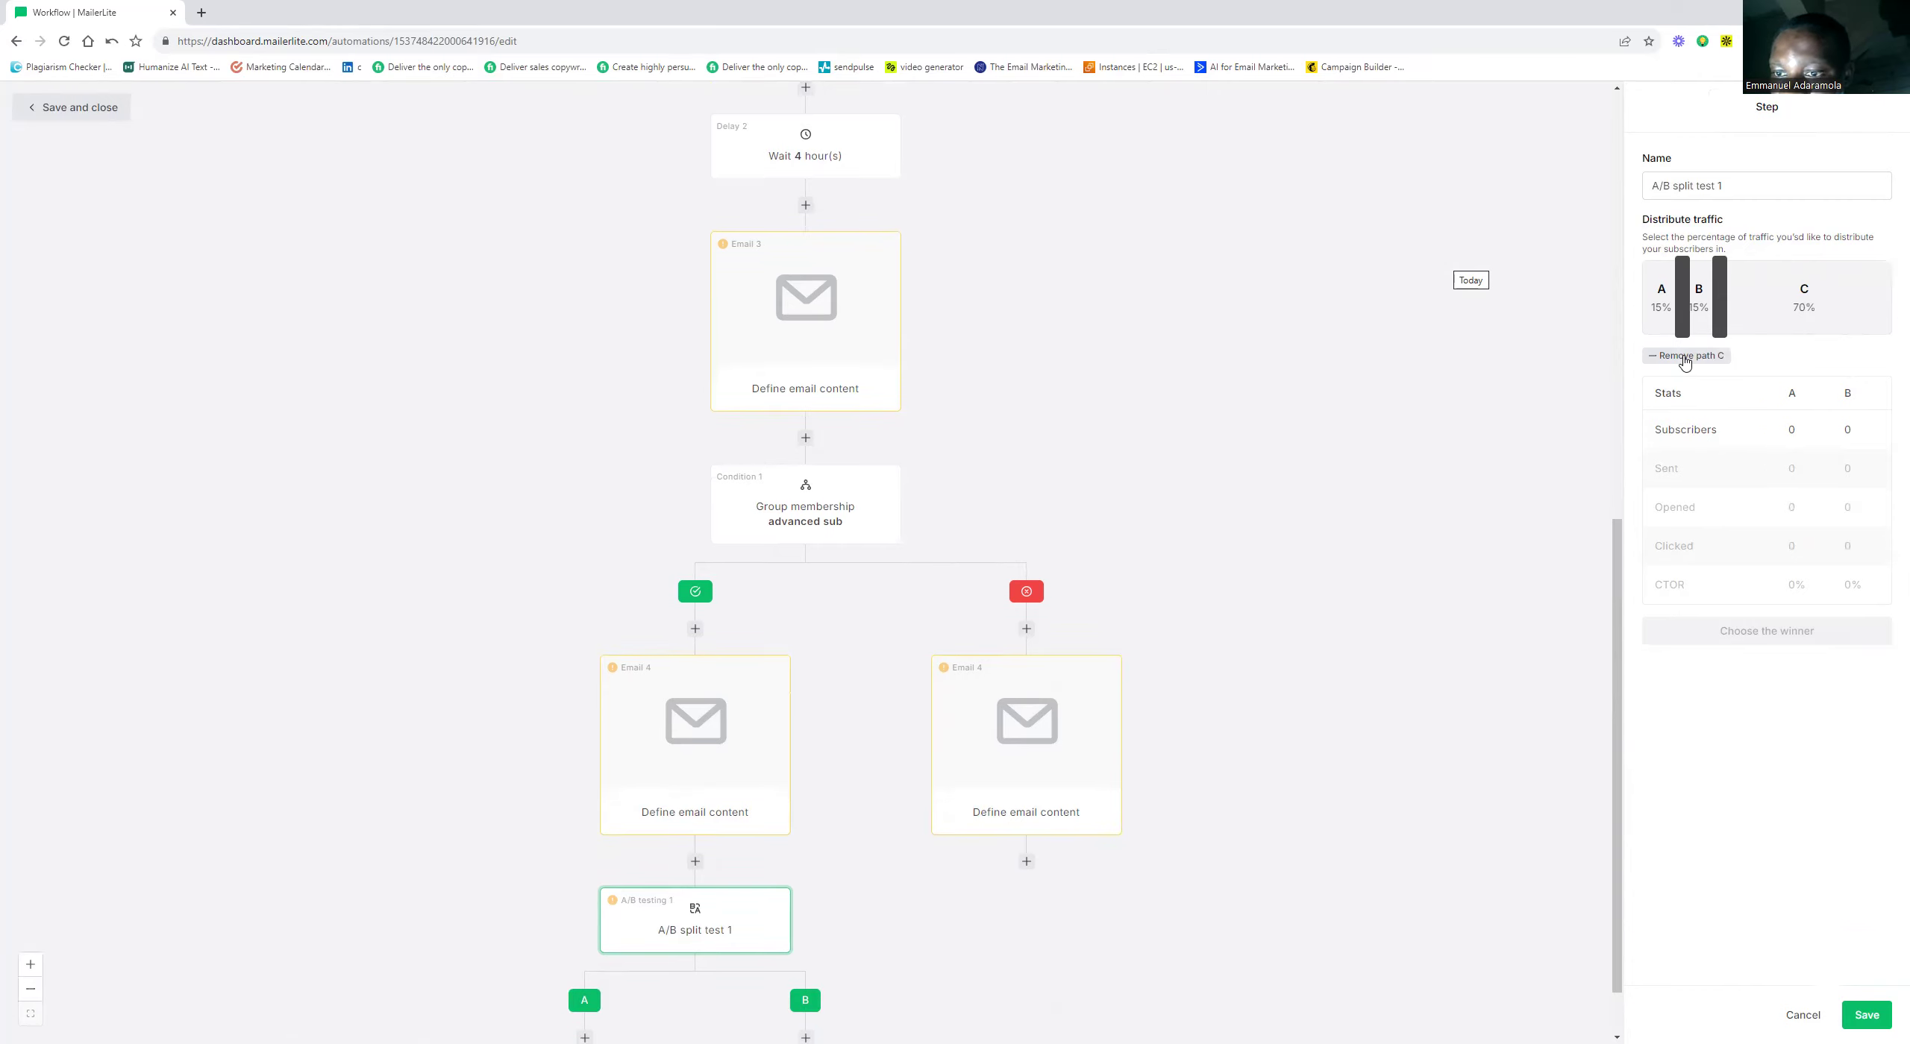
{"action": "left_click", "coordinate": [1684, 356]}
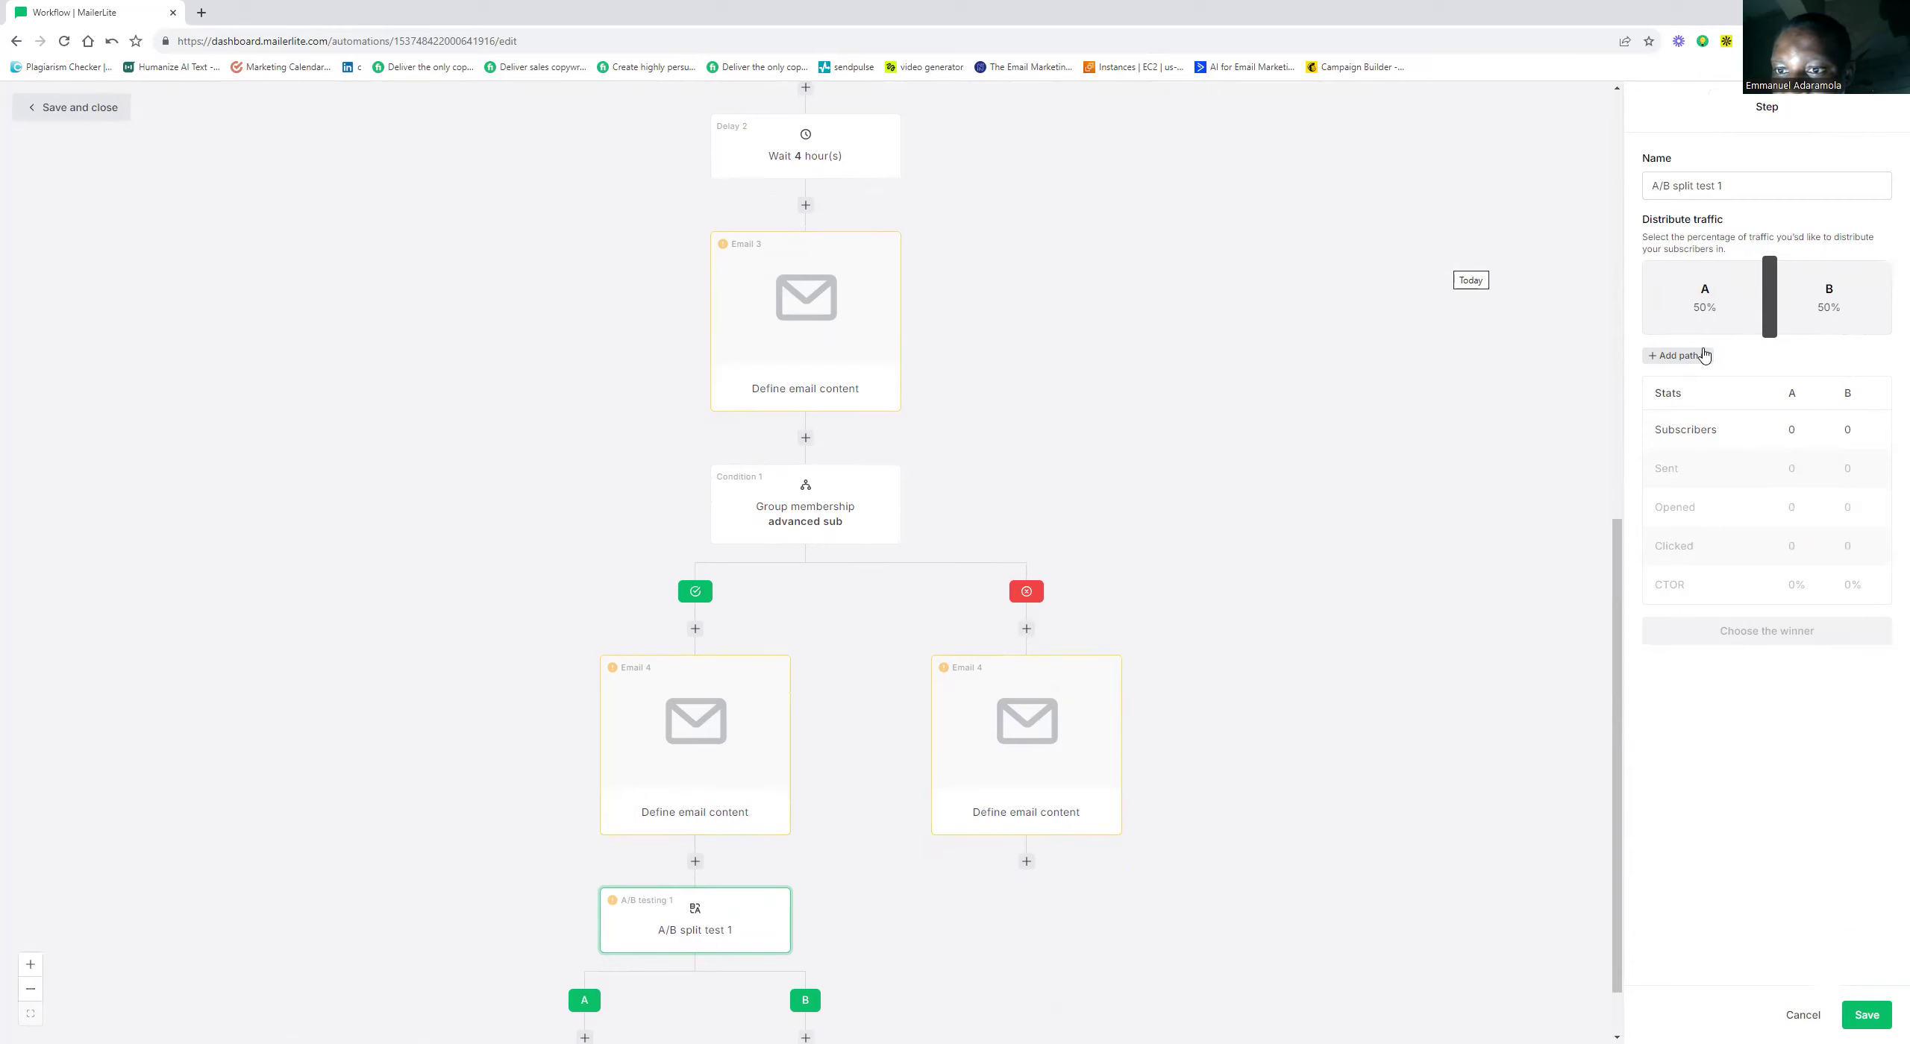
Add path C to the split test, distribute traffic 15% to A, 15% to B and 70% to C, and save the A/B test
{"action": "scroll", "coordinate": [1705, 355], "scroll_direction": "down", "scroll_amount": 3}
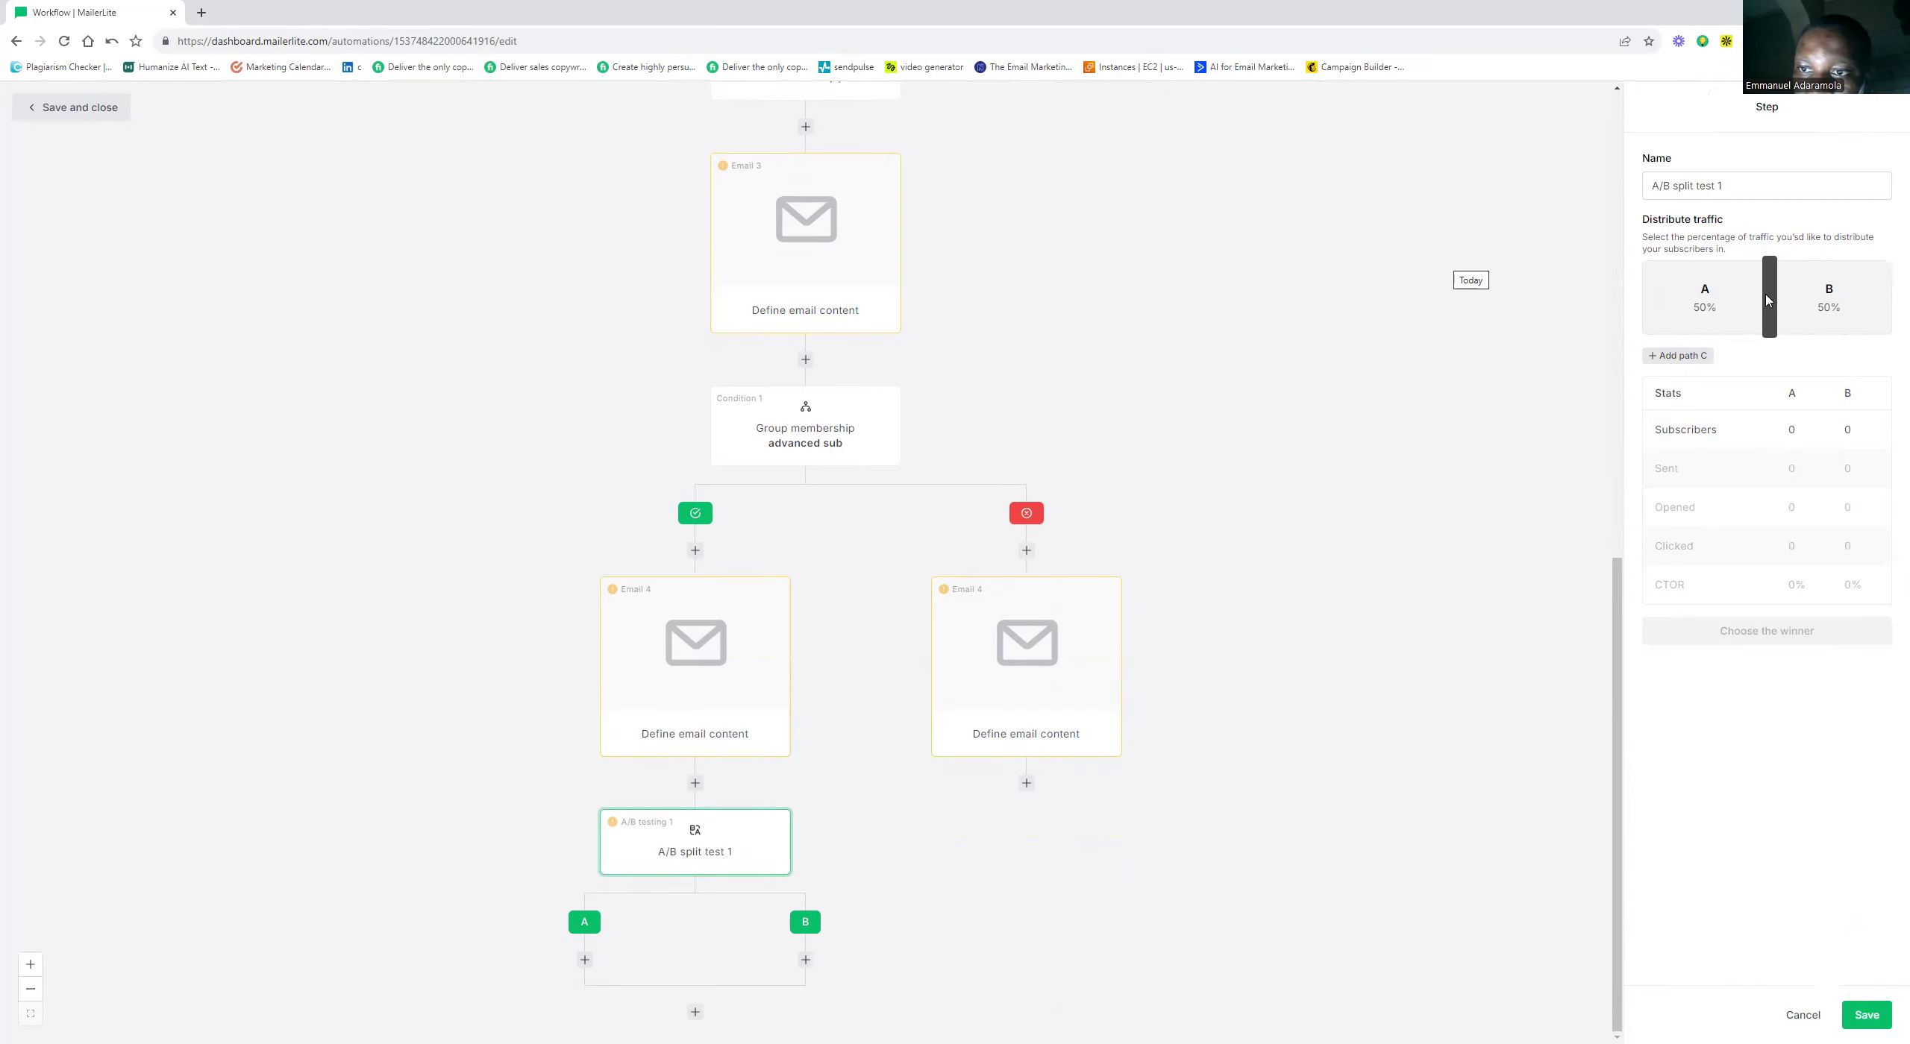
{"action": "left_click", "coordinate": [1684, 356]}
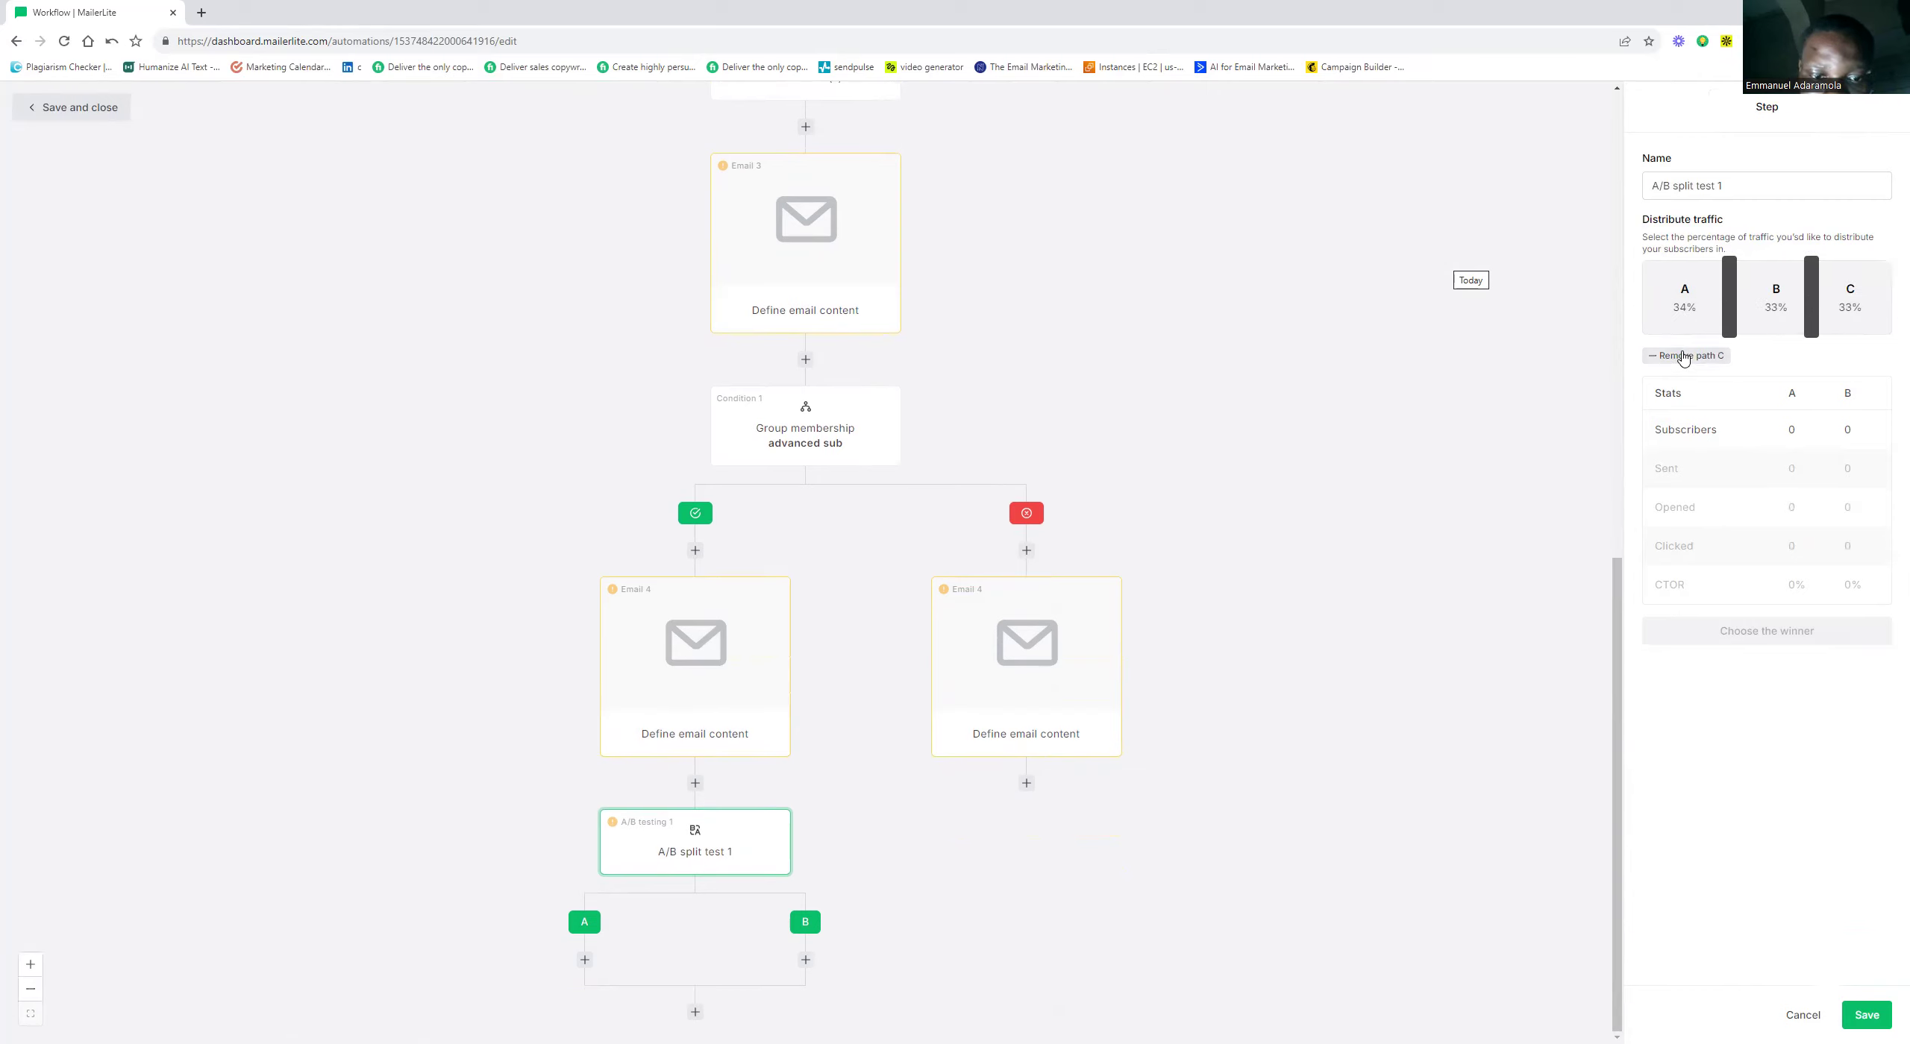
{"action": "left_click_drag", "start_coordinate": [1694, 297], "coordinate": [1682, 300]}
{"action": "left_click_drag", "start_coordinate": [1811, 298], "coordinate": [1718, 285]}
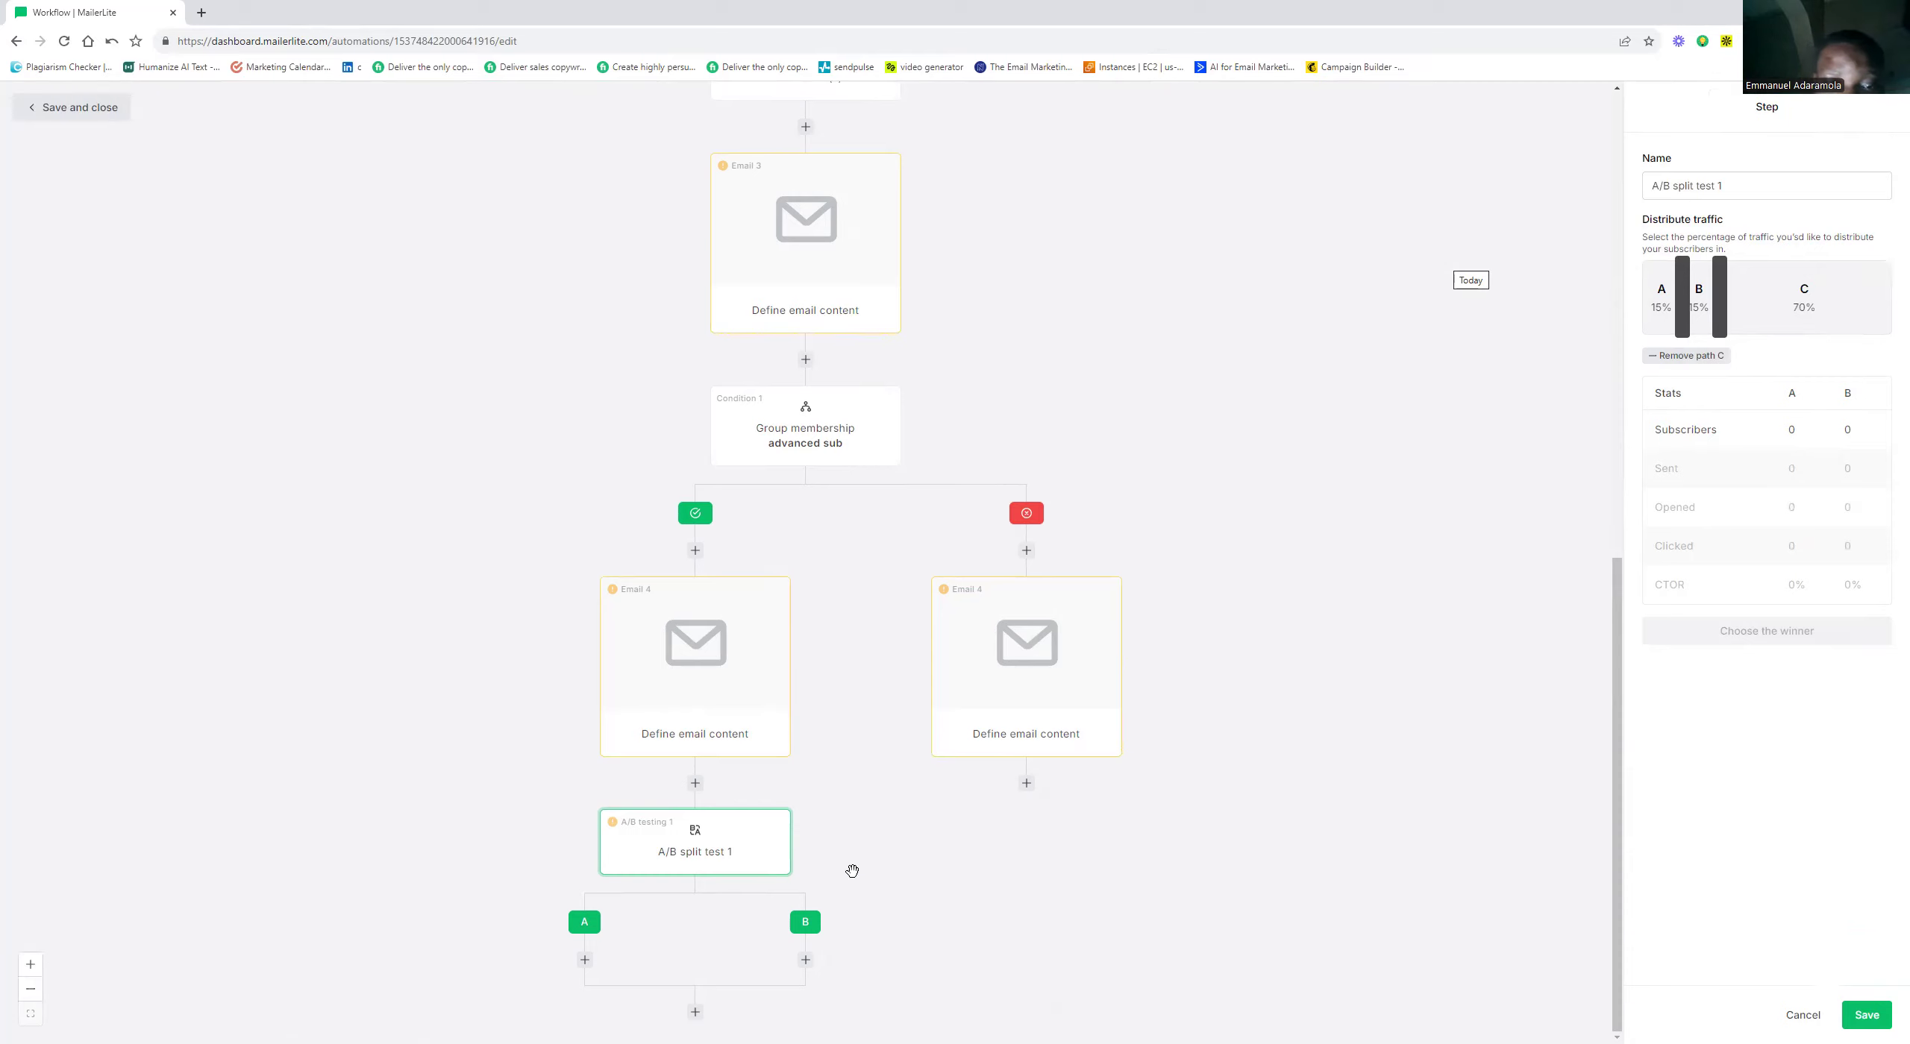
{"action": "left_click", "coordinate": [585, 963]}
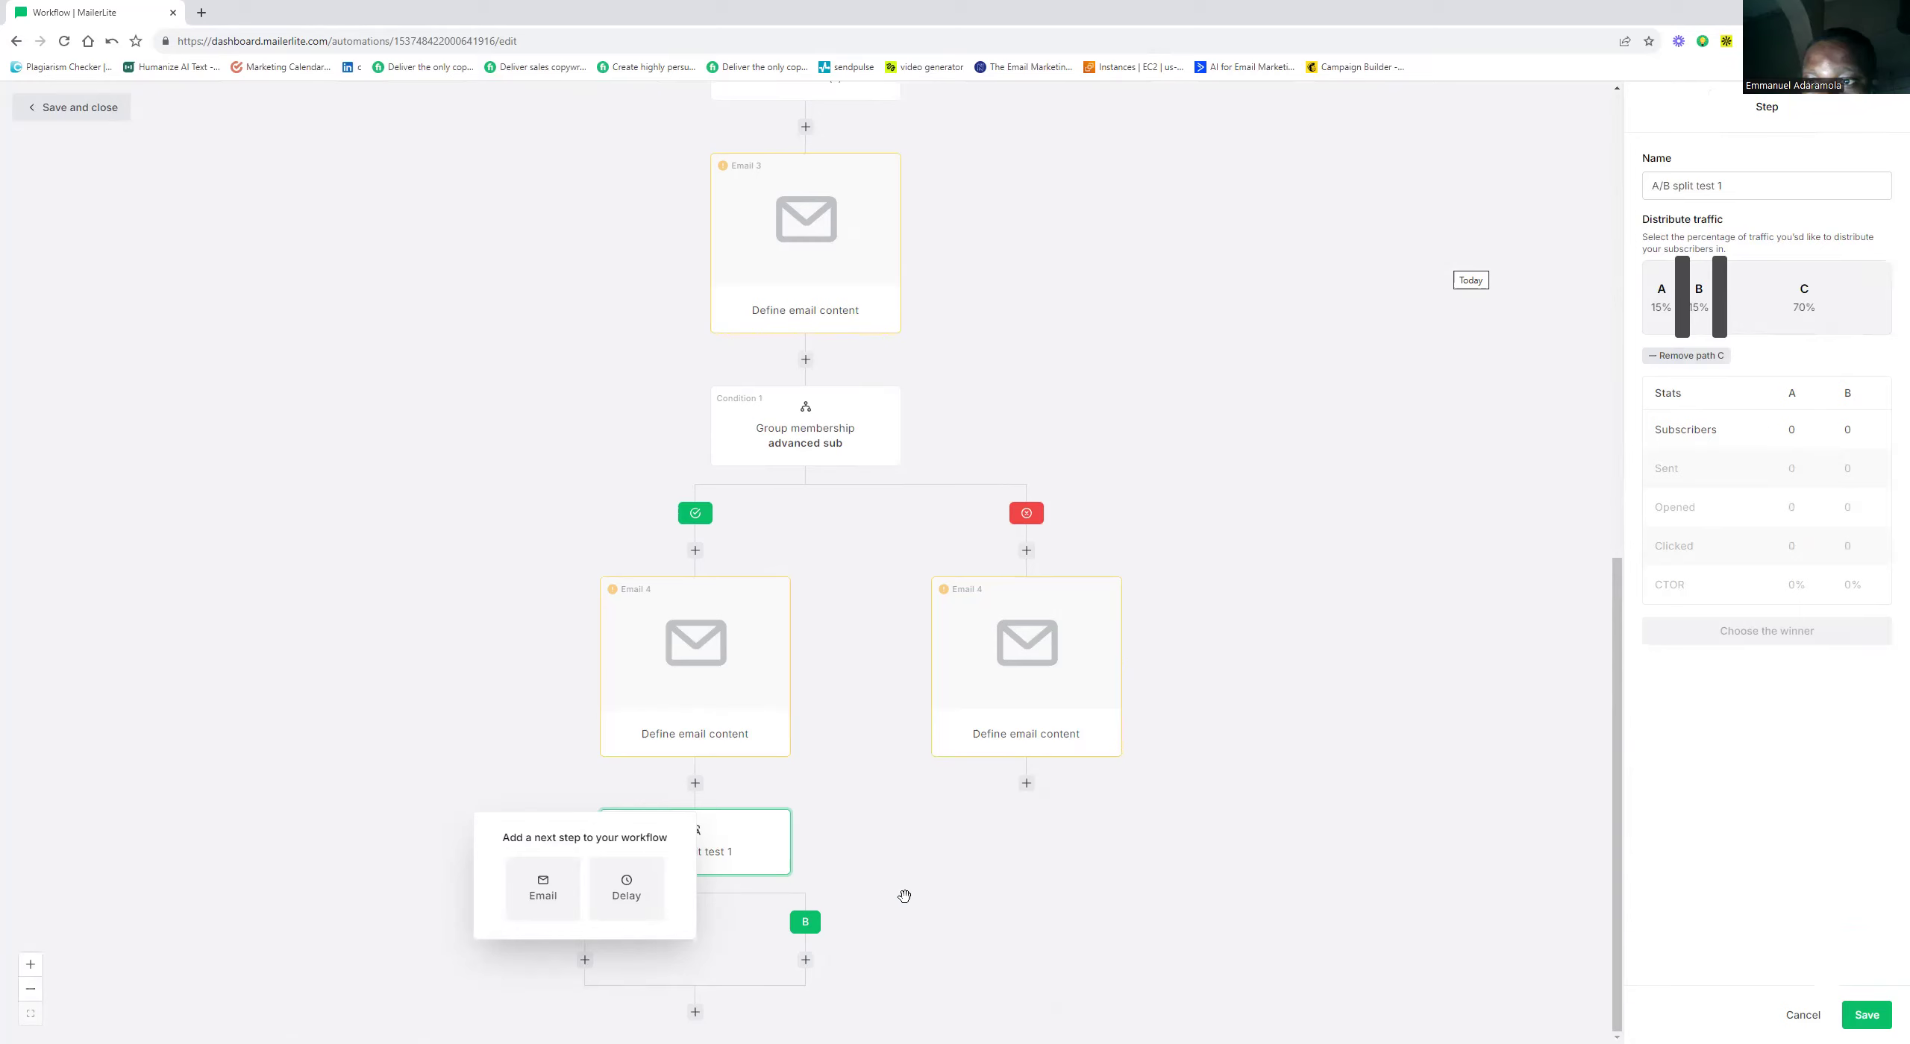
{"action": "left_click", "coordinate": [804, 960]}
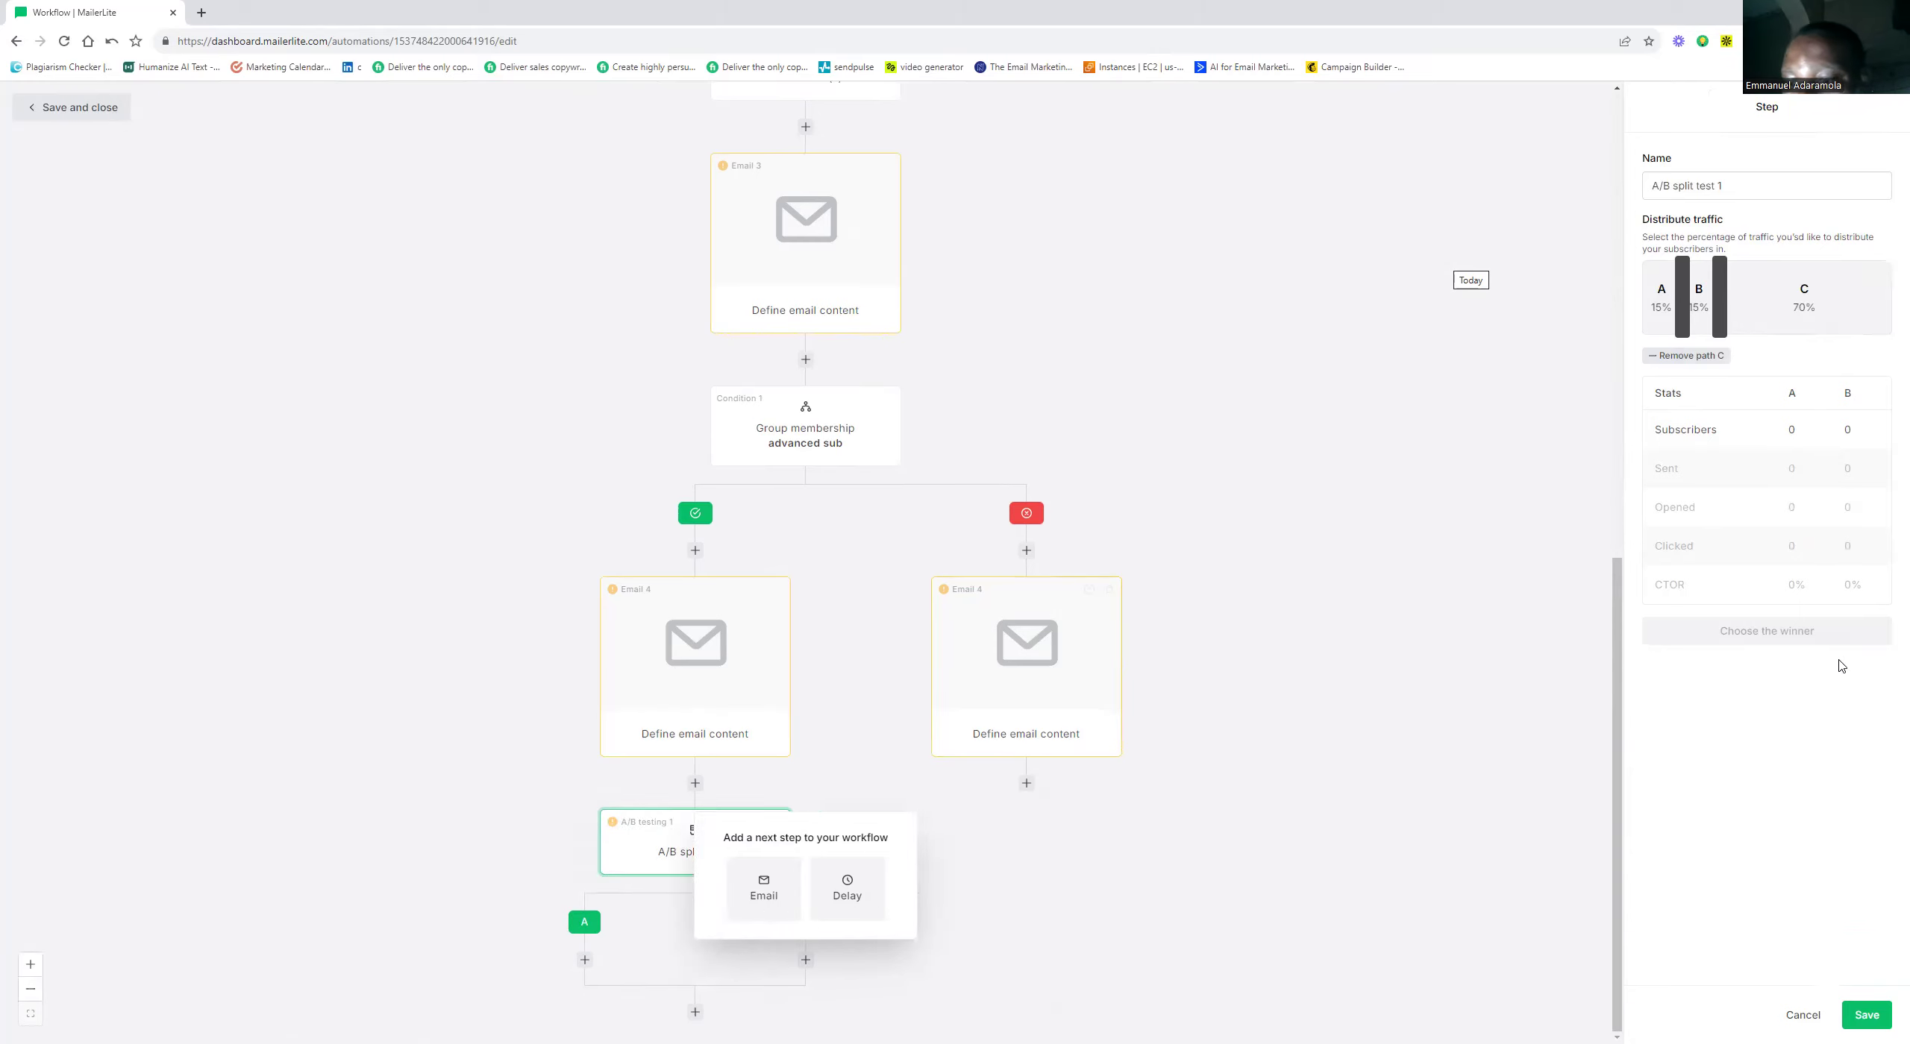
{"action": "left_click", "coordinate": [1865, 1016]}
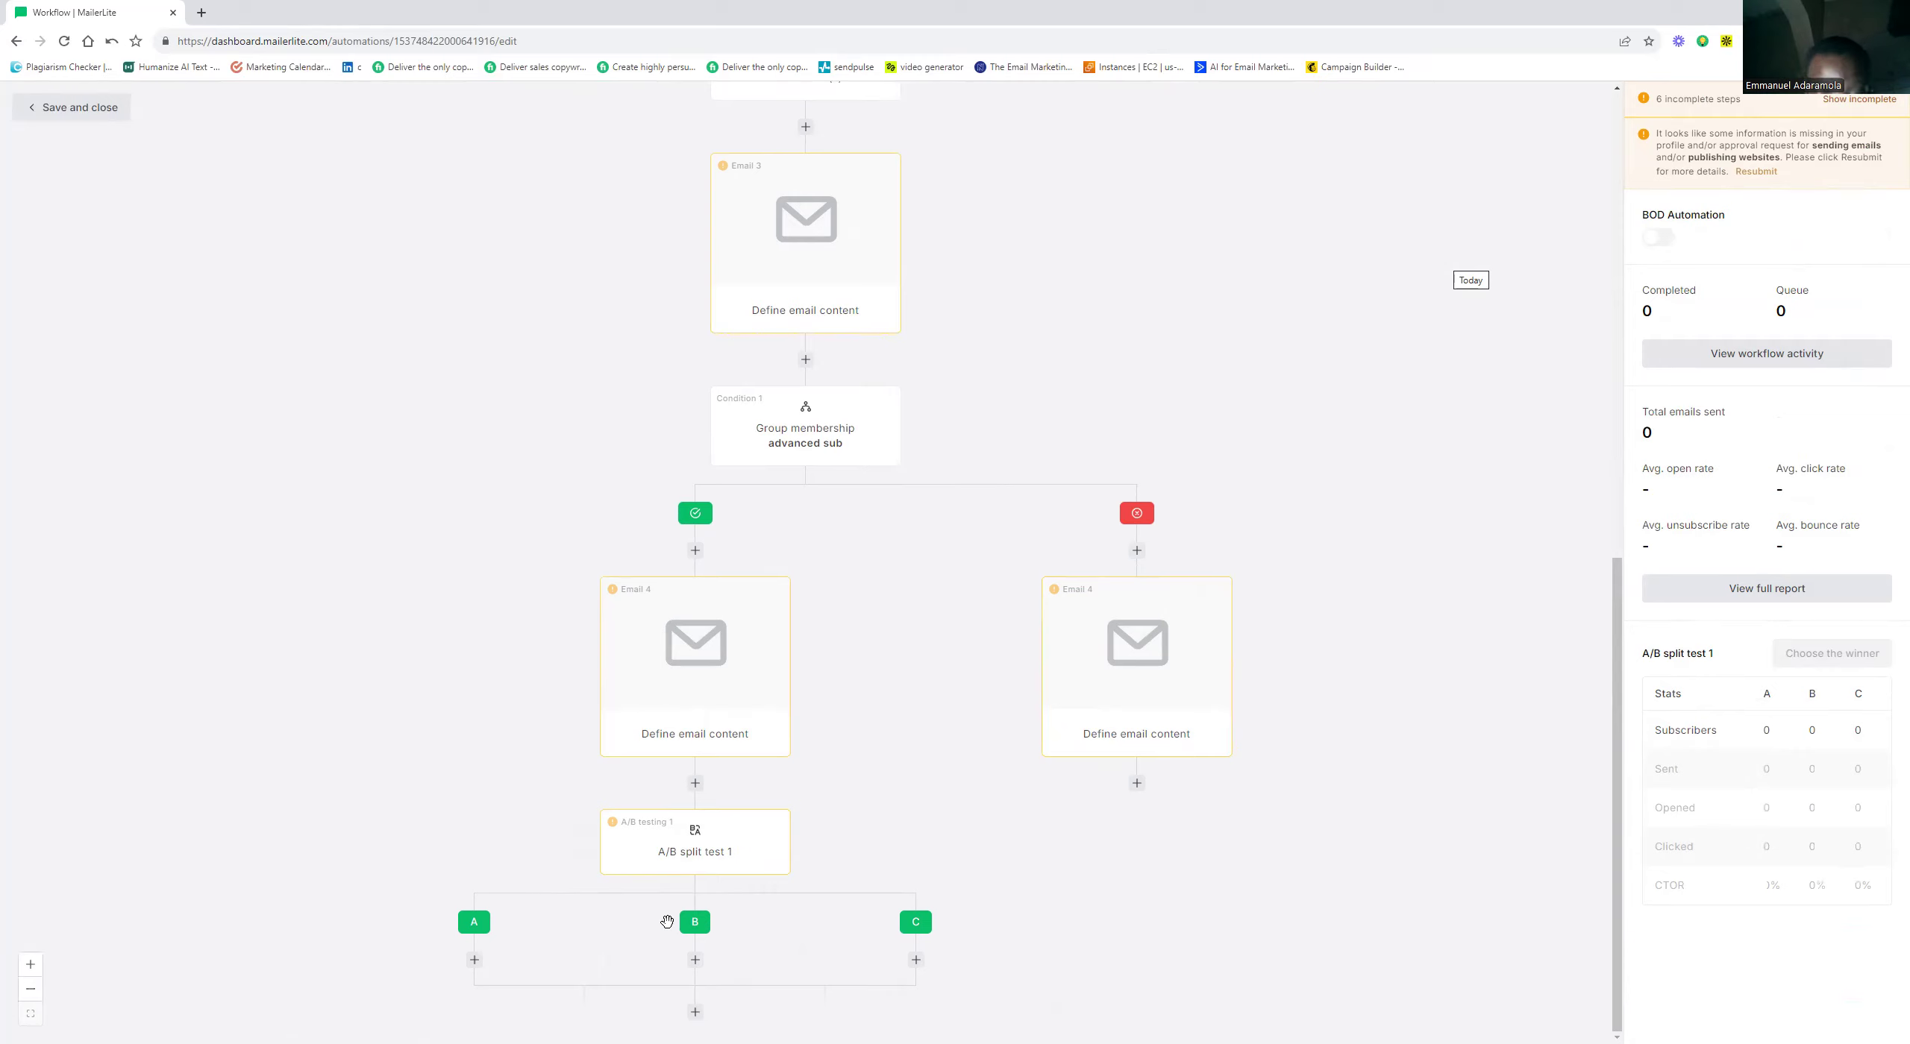
Review the workflow back up to its form-completion trigger, and save and close the automation
{"action": "left_click", "coordinate": [474, 960]}
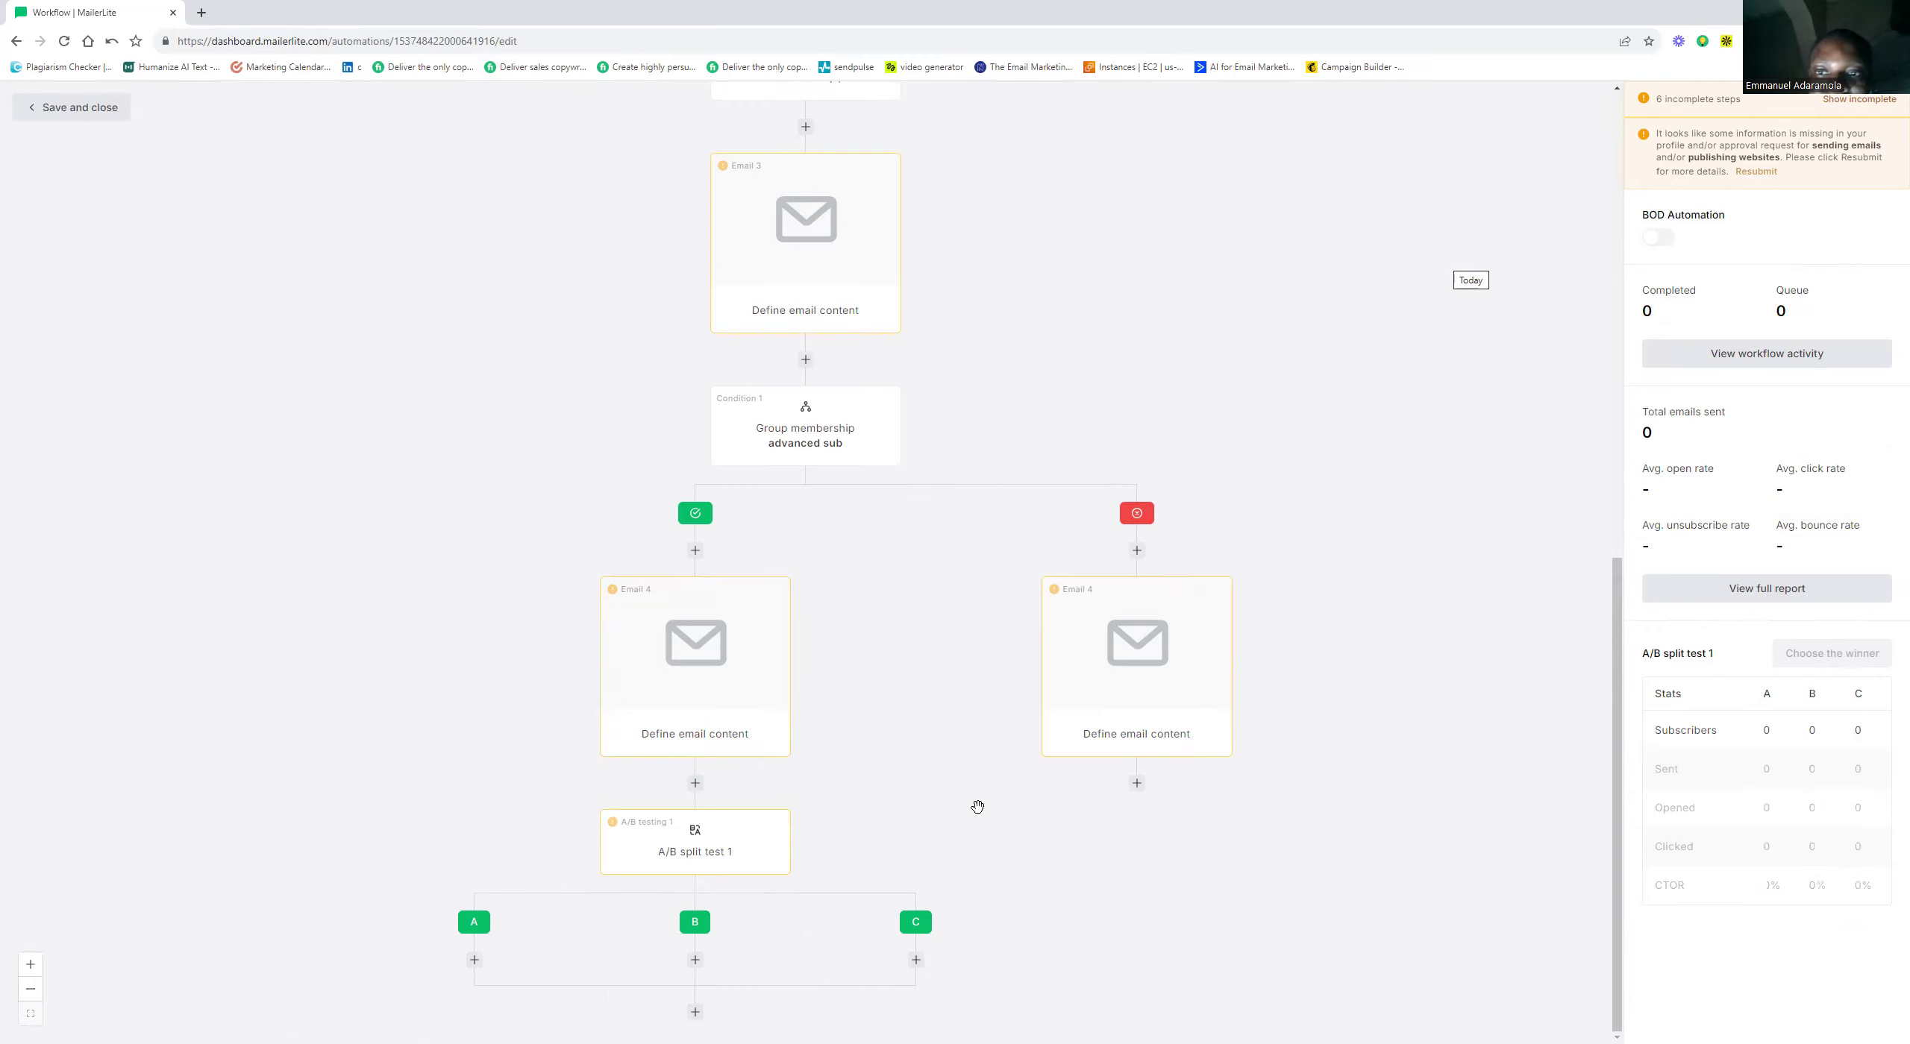
{"action": "scroll", "coordinate": [977, 807], "scroll_direction": "up", "scroll_amount": 4}
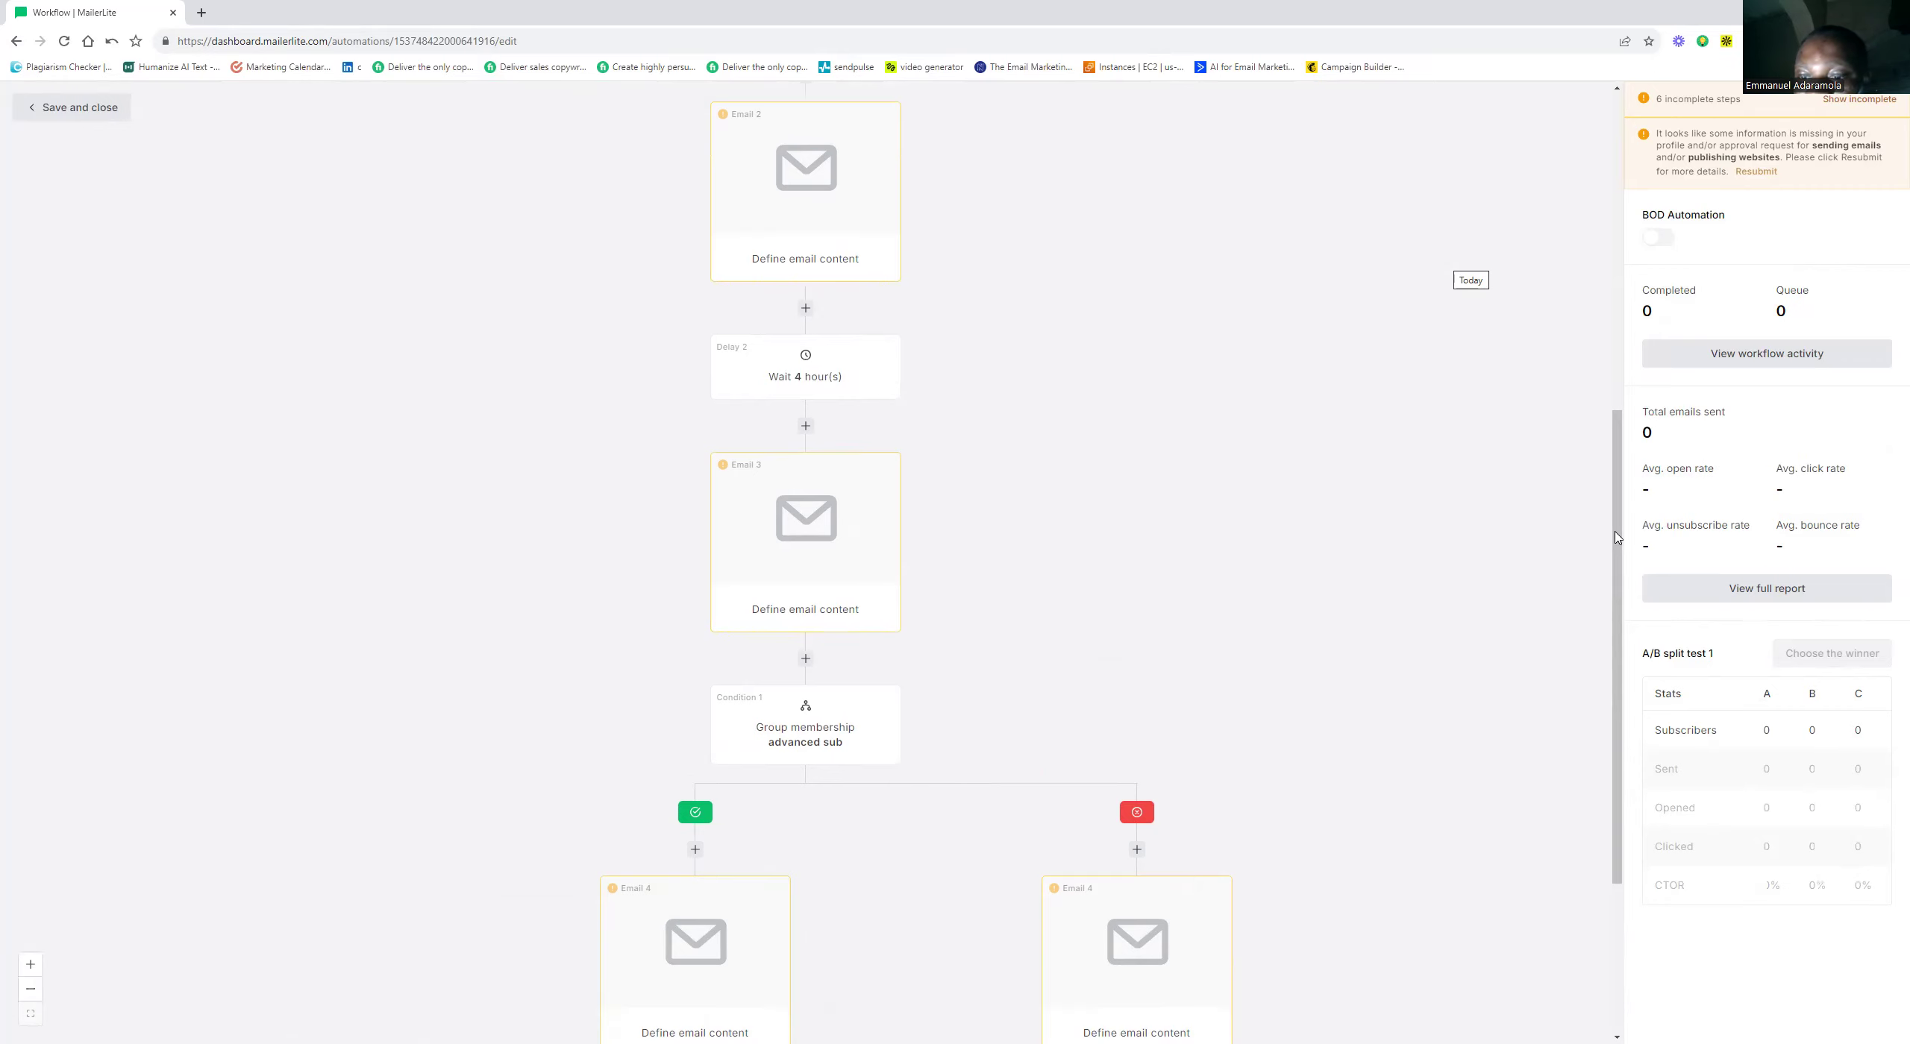
{"action": "left_click_drag", "start_coordinate": [1613, 730], "coordinate": [1577, 108]}
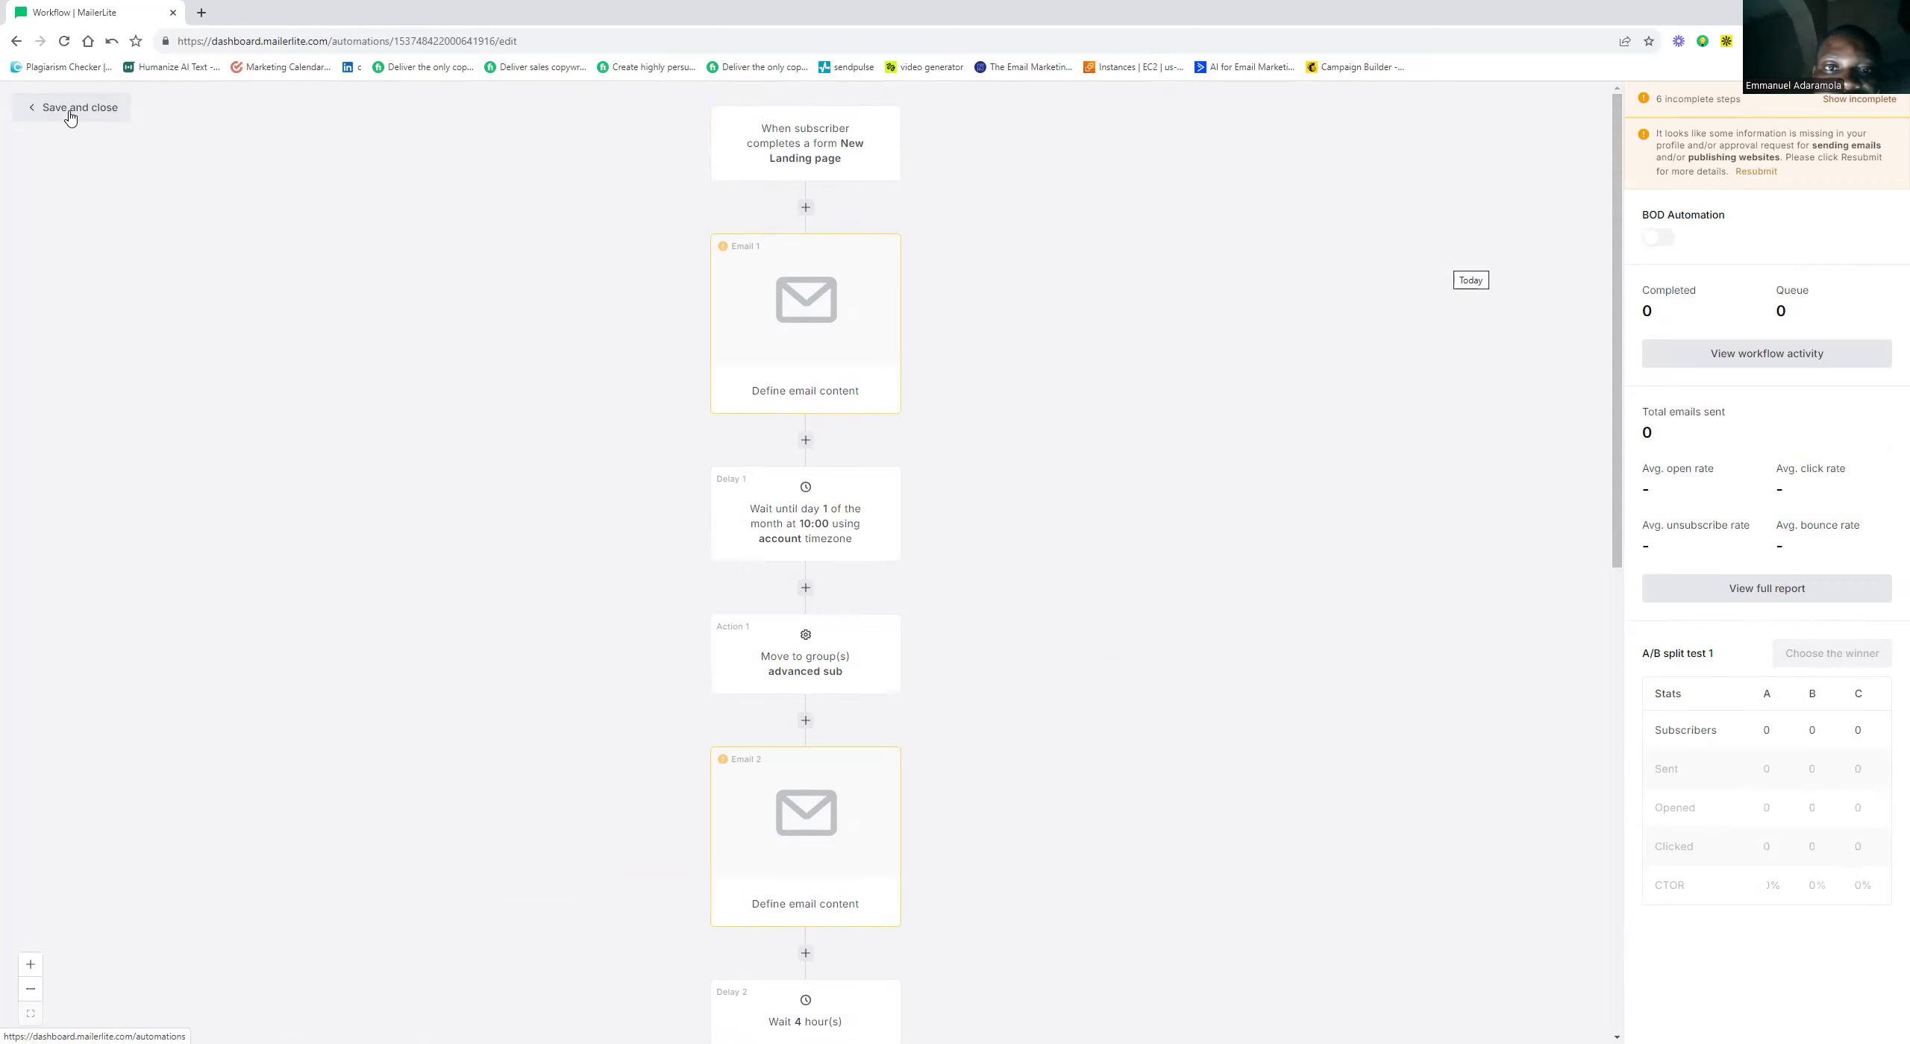
{"action": "left_click", "coordinate": [71, 112]}
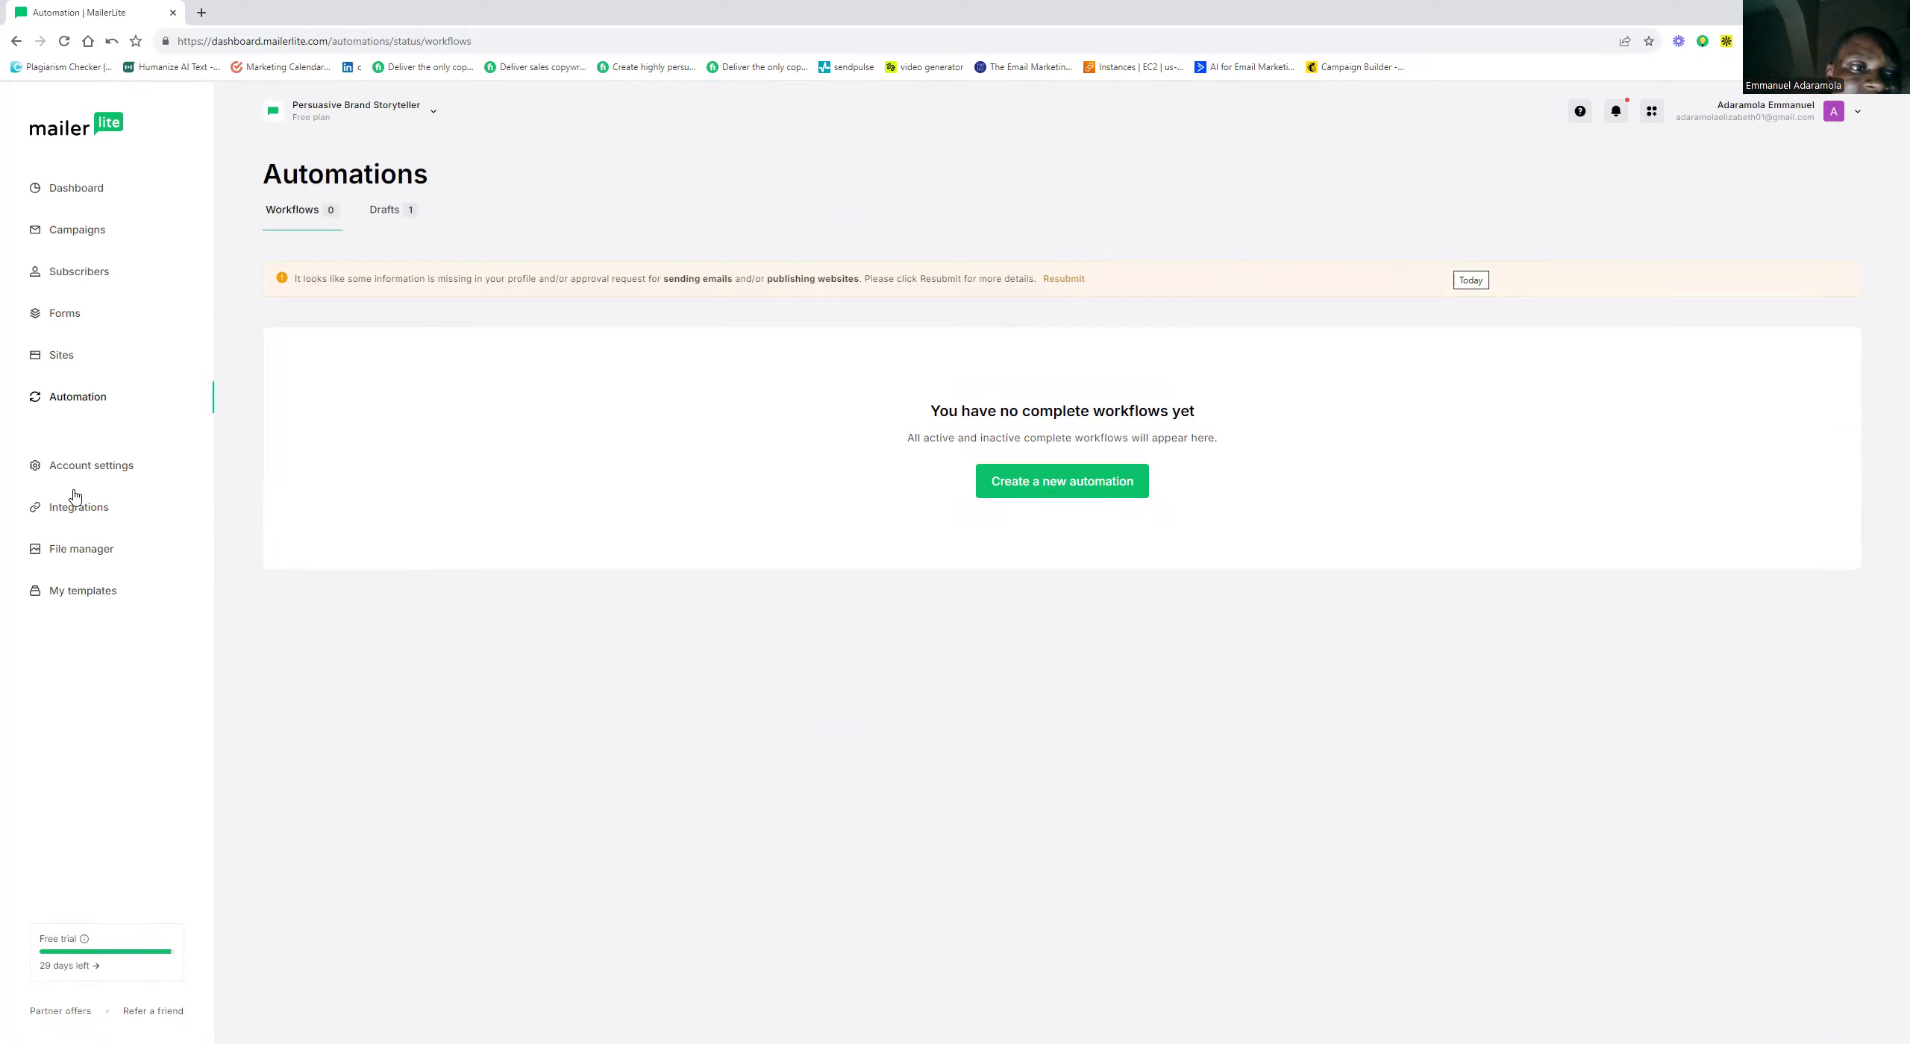
Look over the Integrations, File manager and My templates pages, and start creating a new template
{"action": "left_click", "coordinate": [85, 511]}
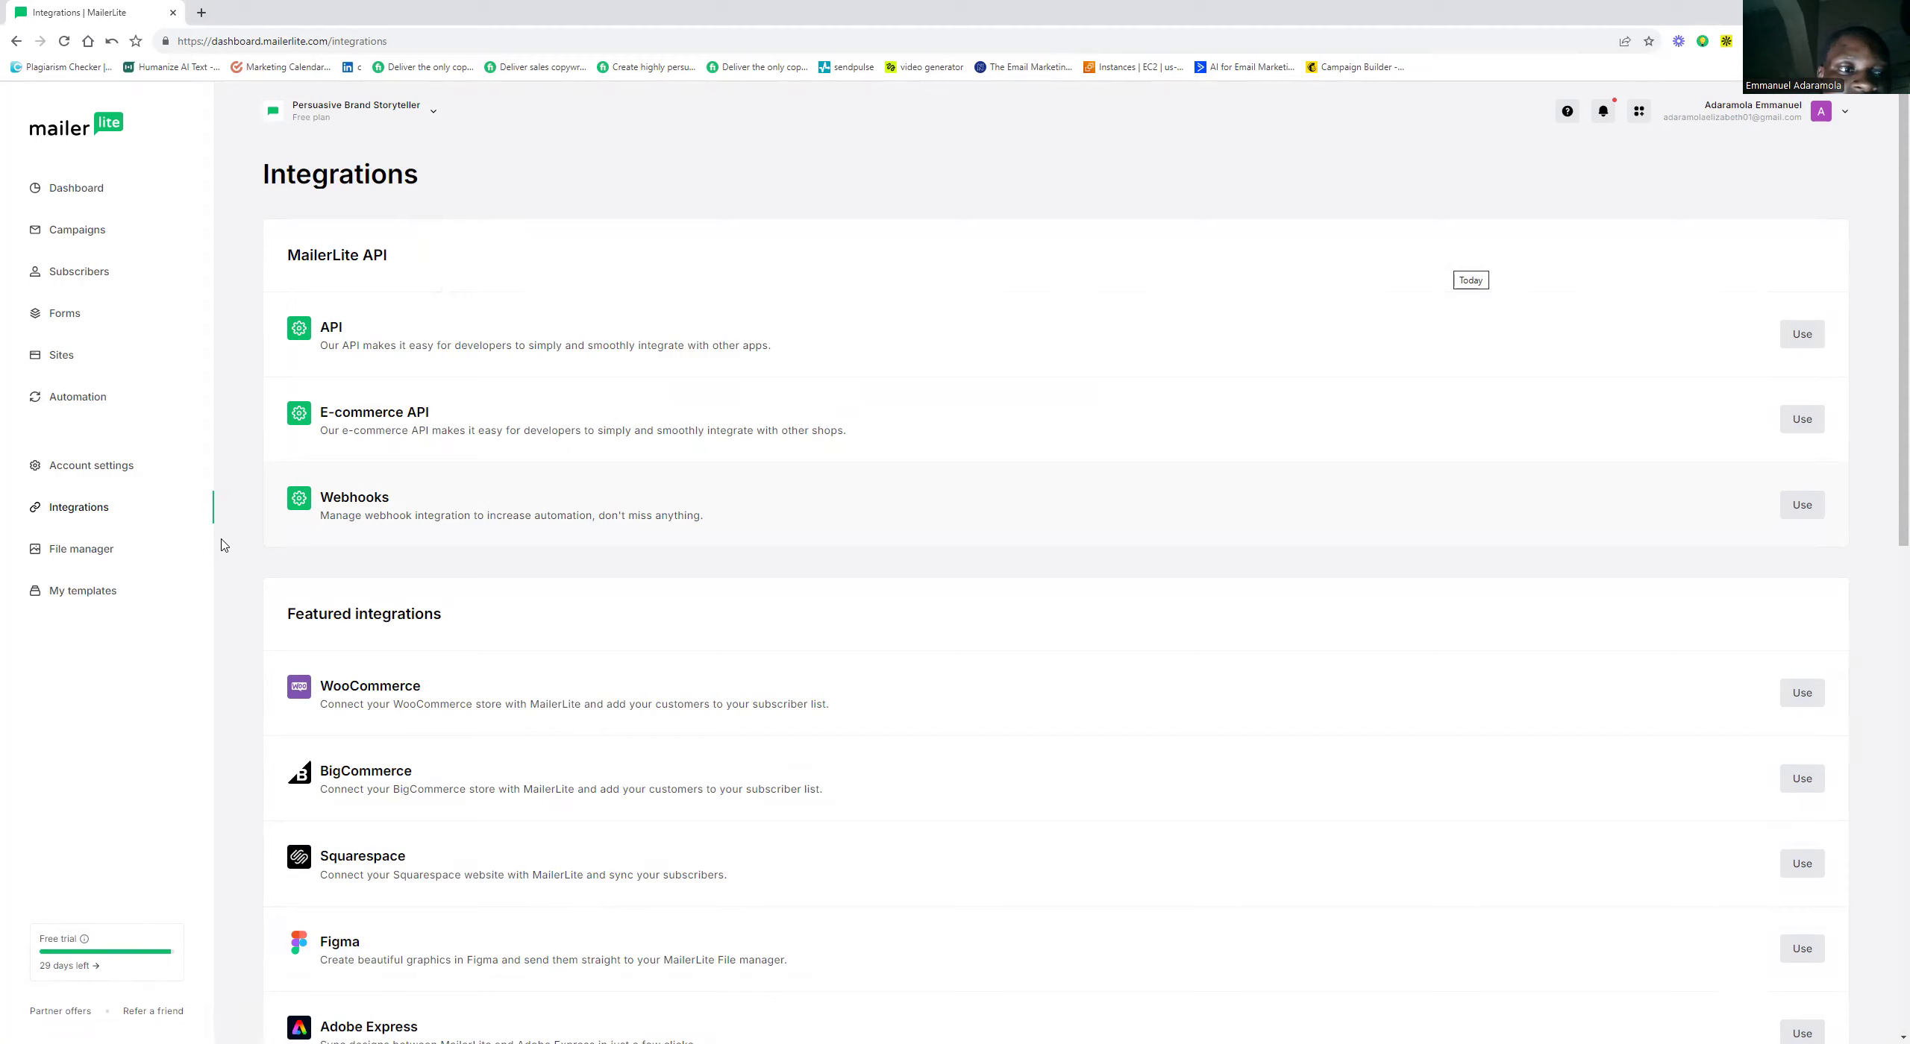
{"action": "left_click", "coordinate": [80, 591]}
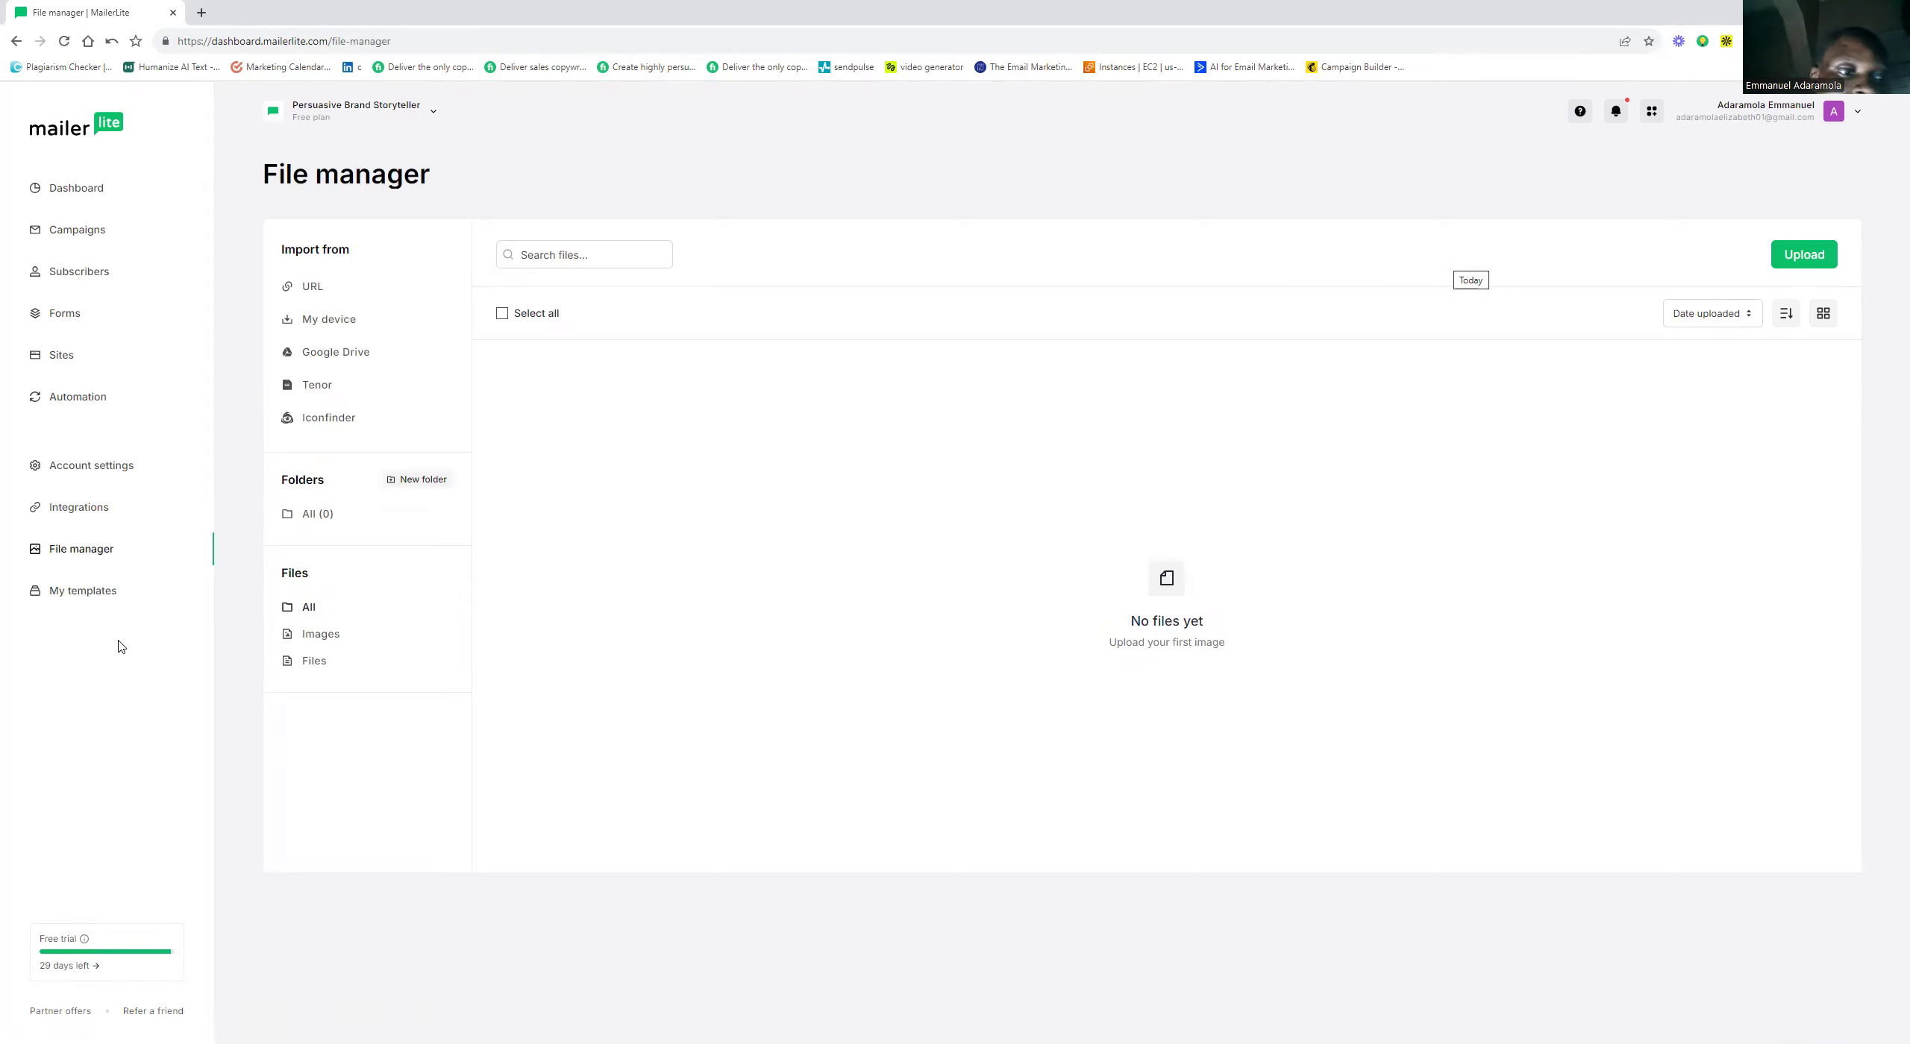
{"action": "left_click", "coordinate": [83, 591]}
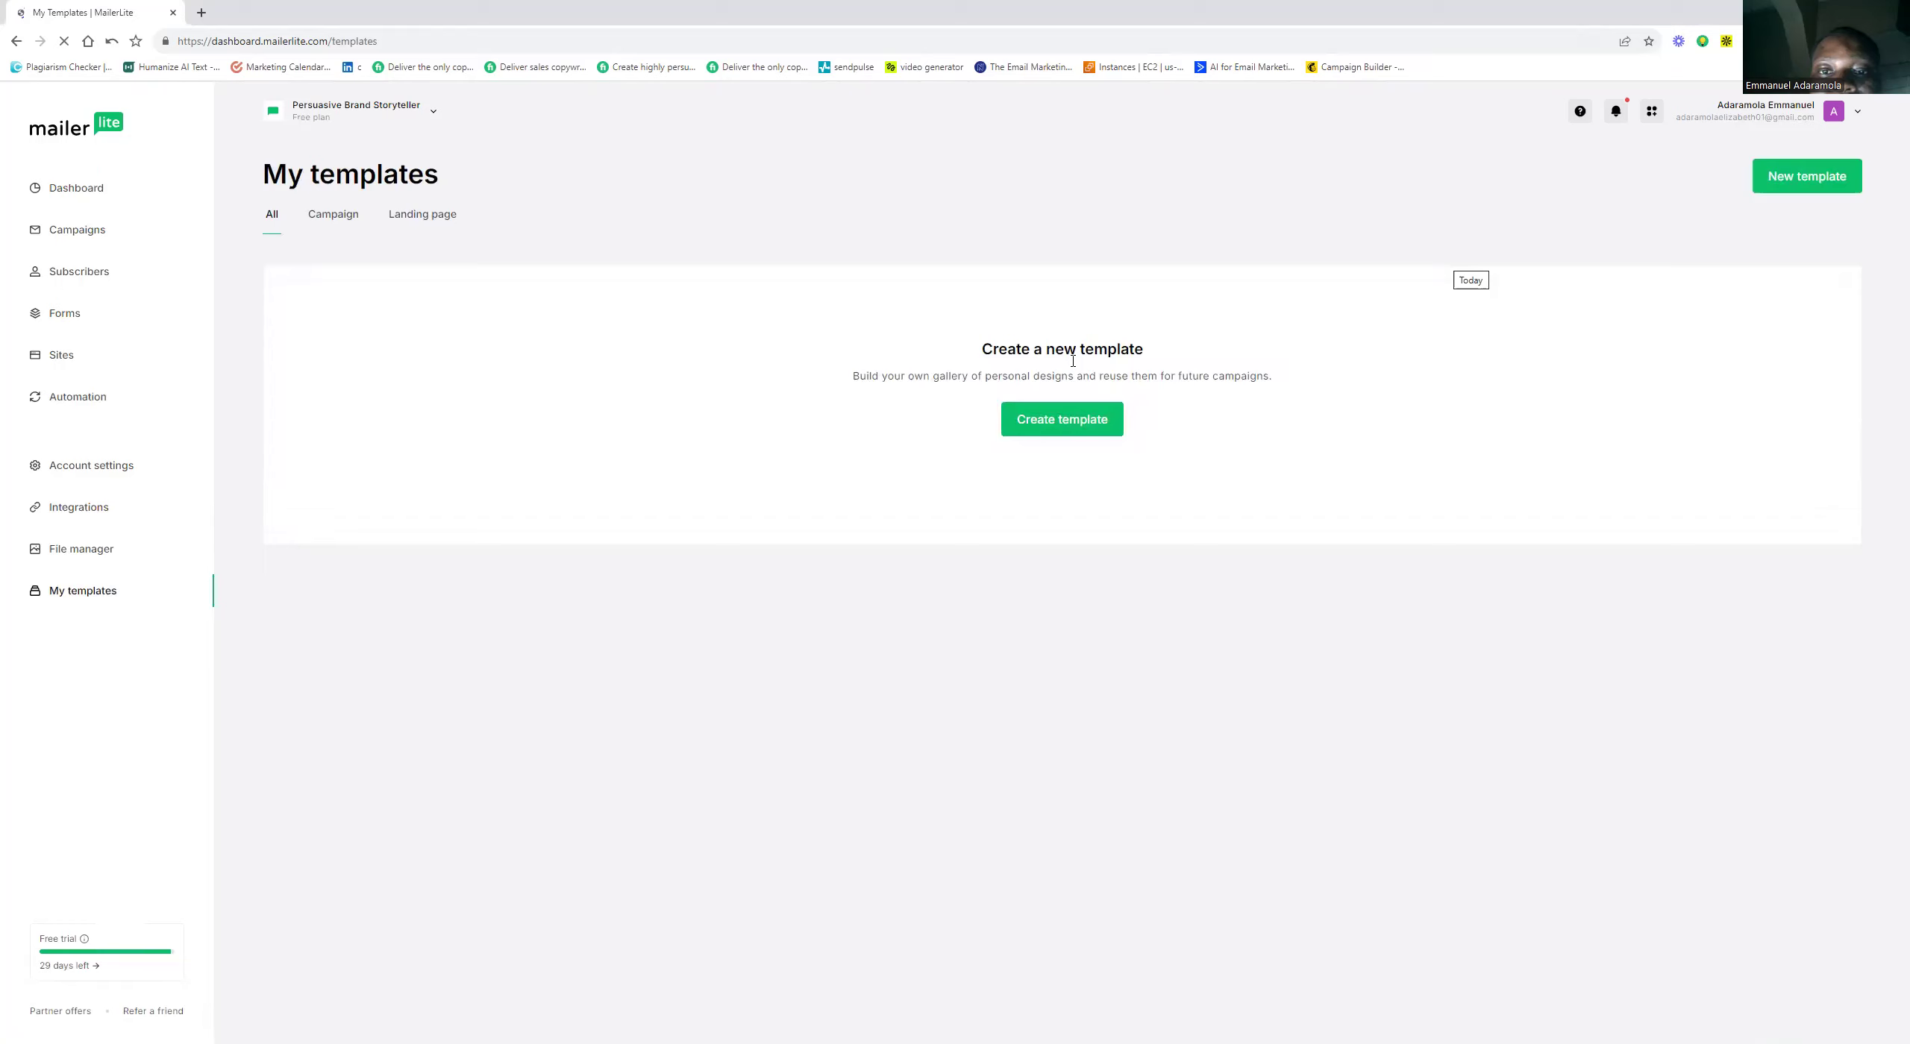
{"action": "left_click", "coordinate": [1019, 422]}
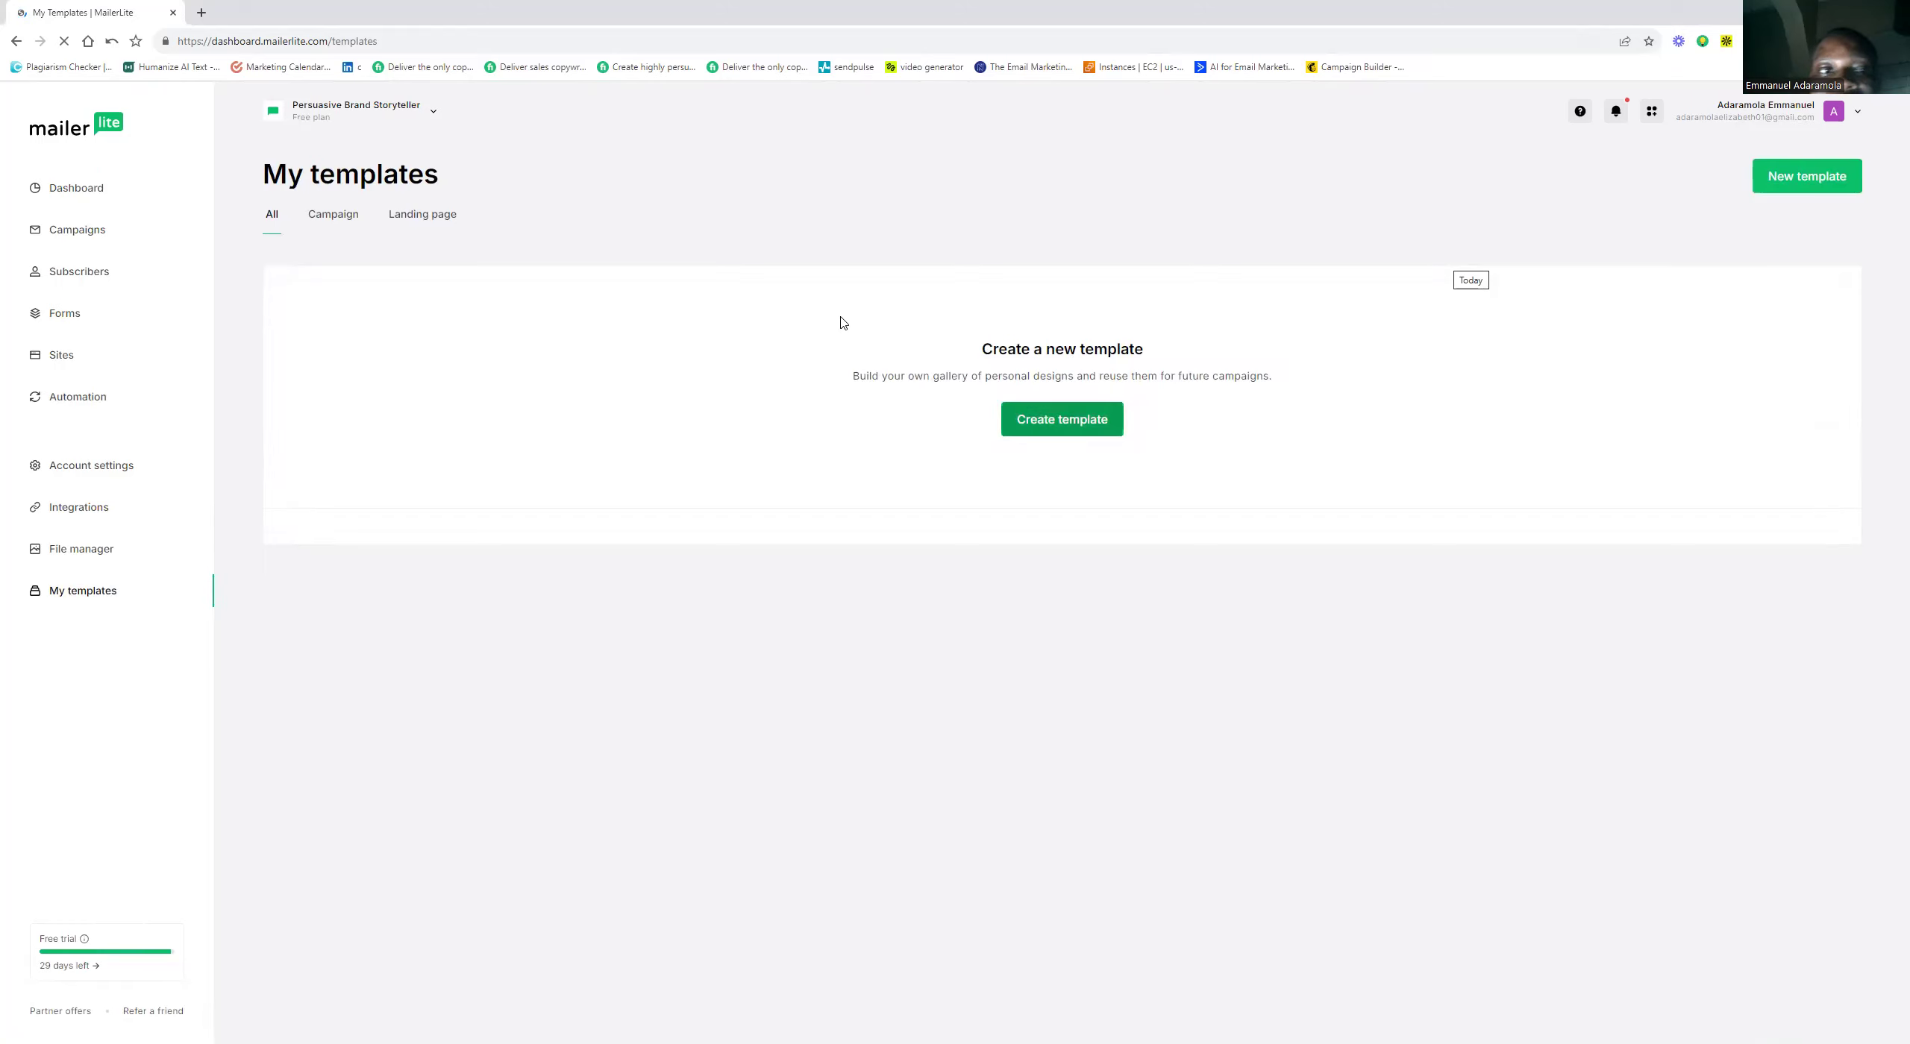